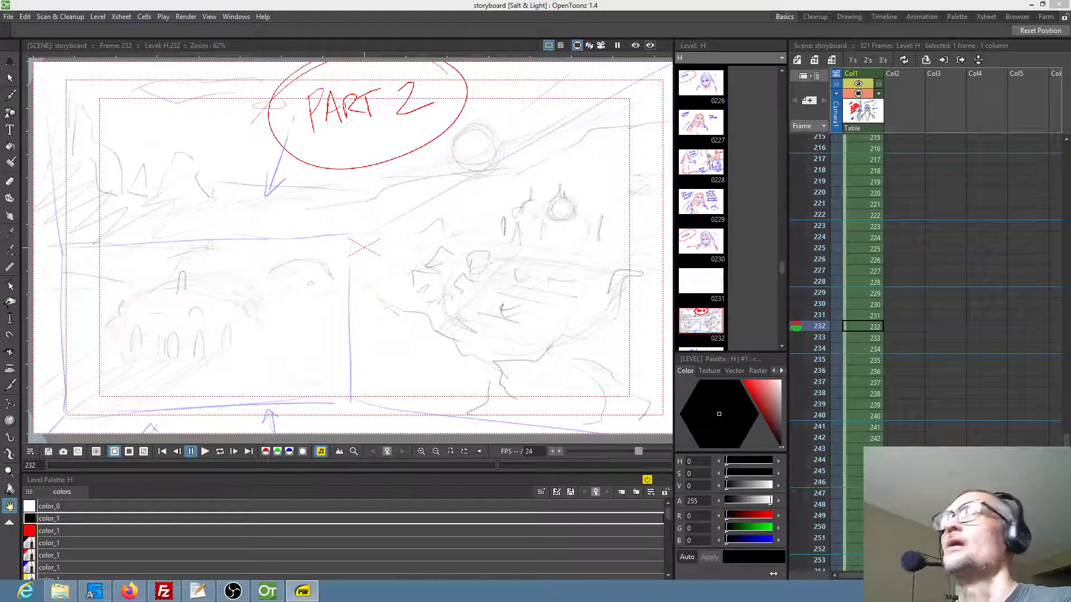
Review the Part 2 opening in frame 232, then compare the panels in frames 233 and 234
{"action": "left_click", "coordinate": [875, 332]}
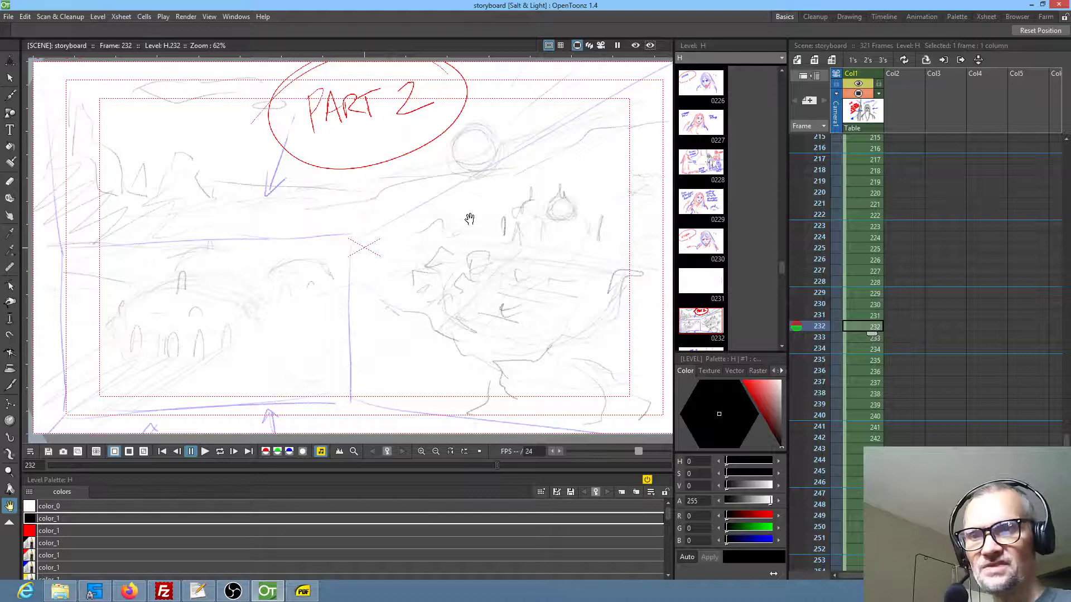
{"action": "left_click", "coordinate": [241, 592]}
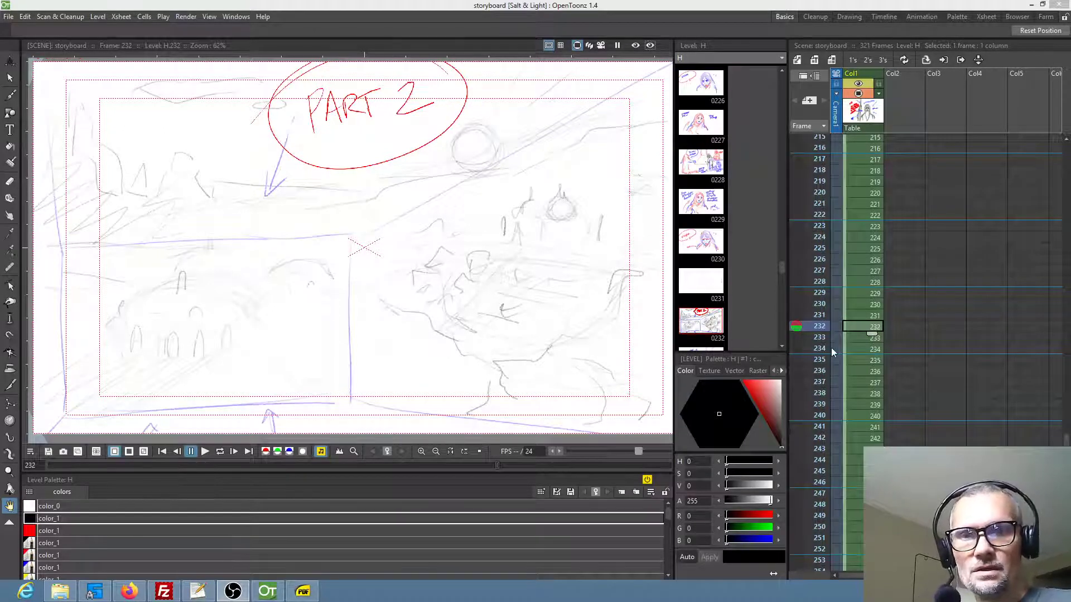
{"action": "mouse_move", "coordinate": [328, 244]}
{"action": "left_mouse_down"}
{"action": "mouse_move", "coordinate": [344, 234]}
{"action": "mouse_move", "coordinate": [329, 235]}
{"action": "left_mouse_up"}
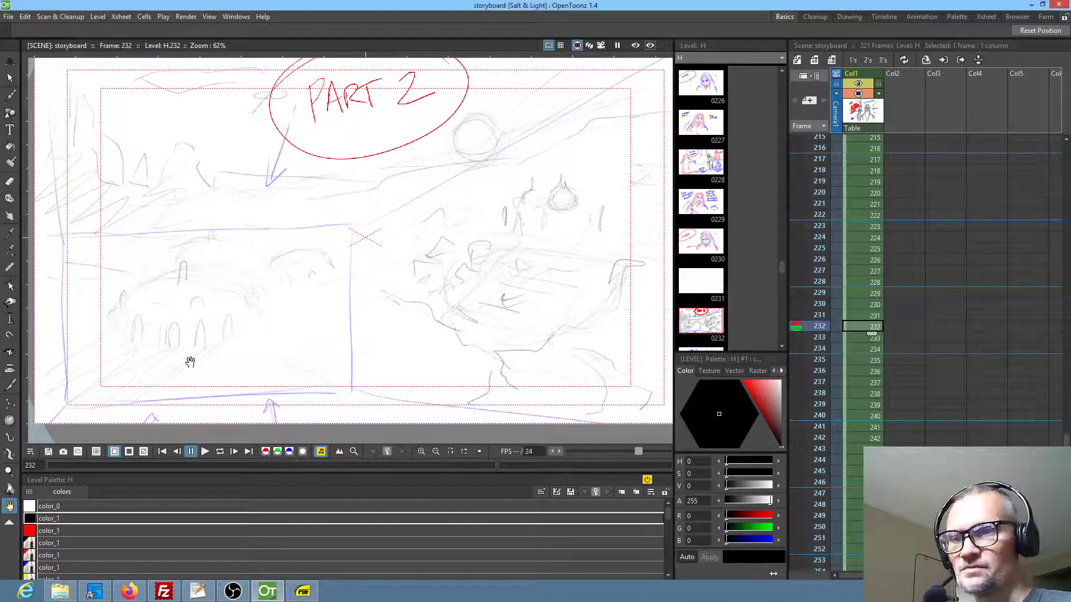
{"action": "left_click", "coordinate": [862, 338]}
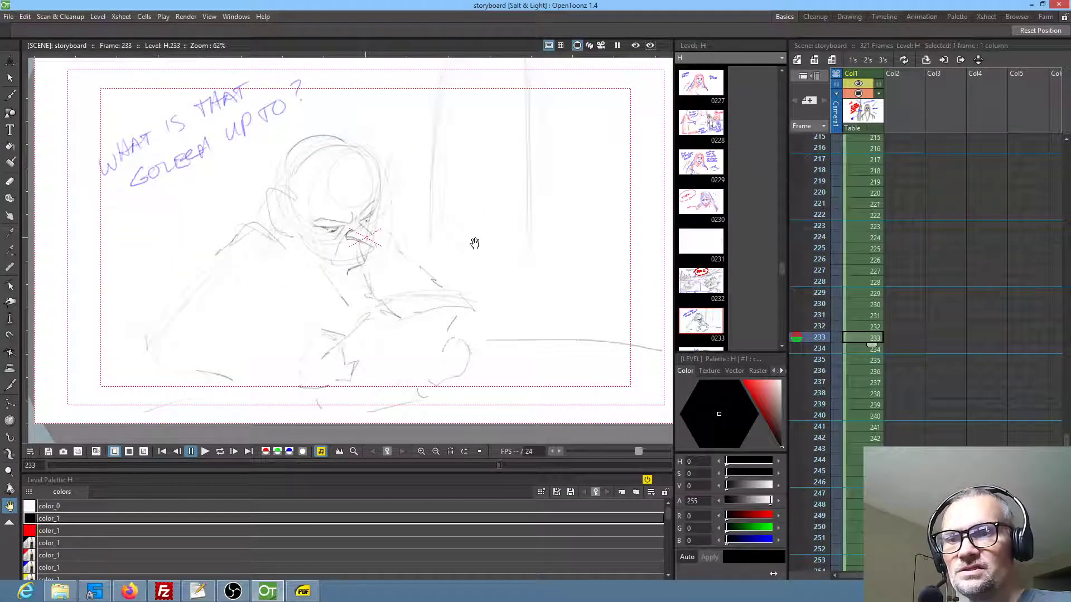
{"action": "left_click", "coordinate": [857, 349]}
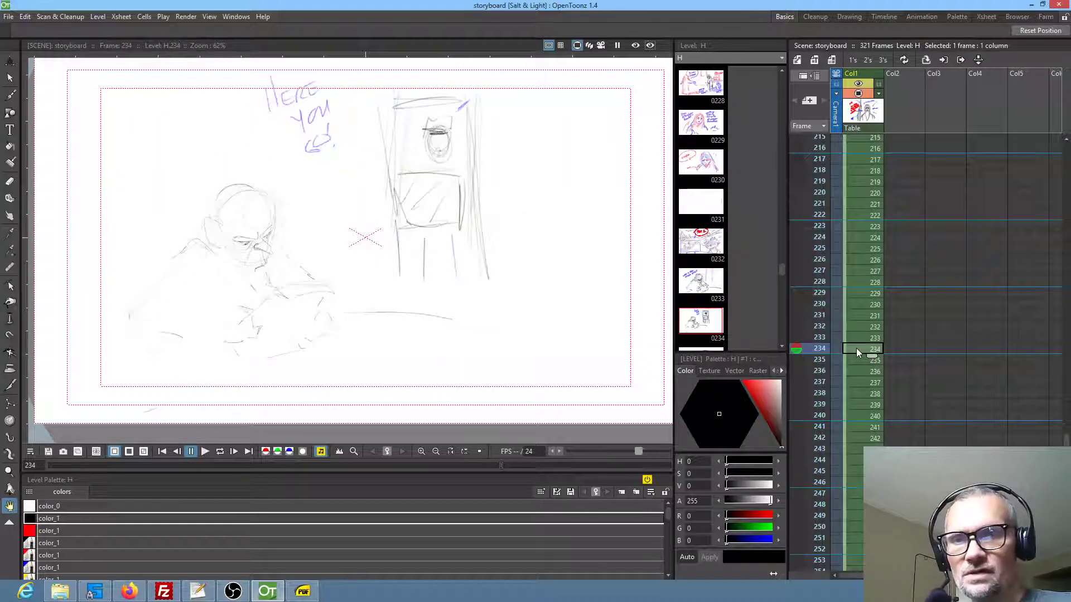
{"action": "left_click", "coordinate": [858, 338]}
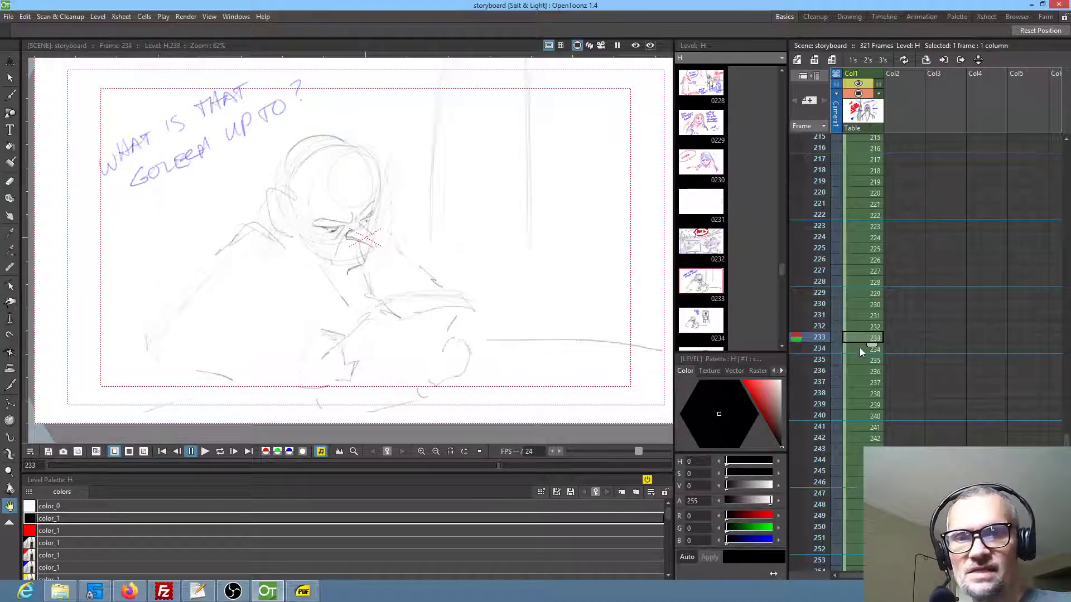
{"action": "left_click", "coordinate": [859, 347]}
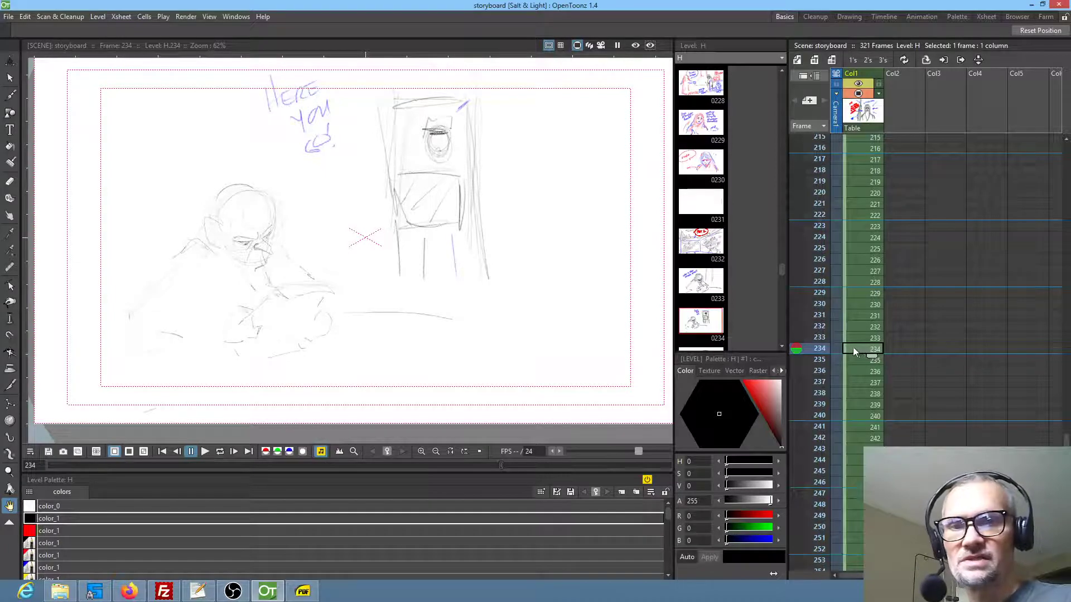
{"action": "left_click", "coordinate": [858, 336]}
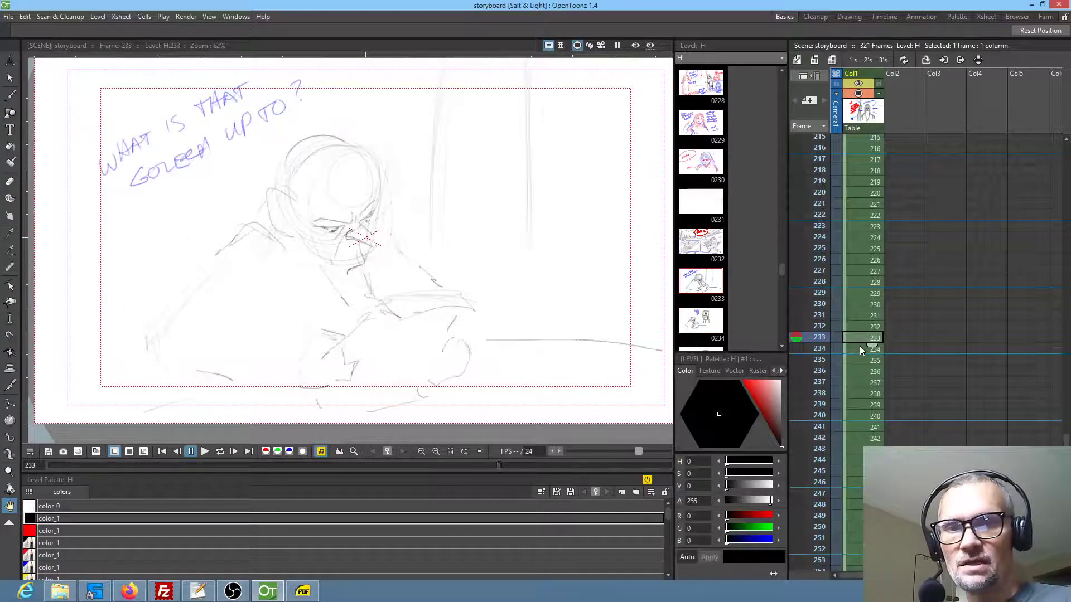
{"action": "left_click", "coordinate": [860, 348]}
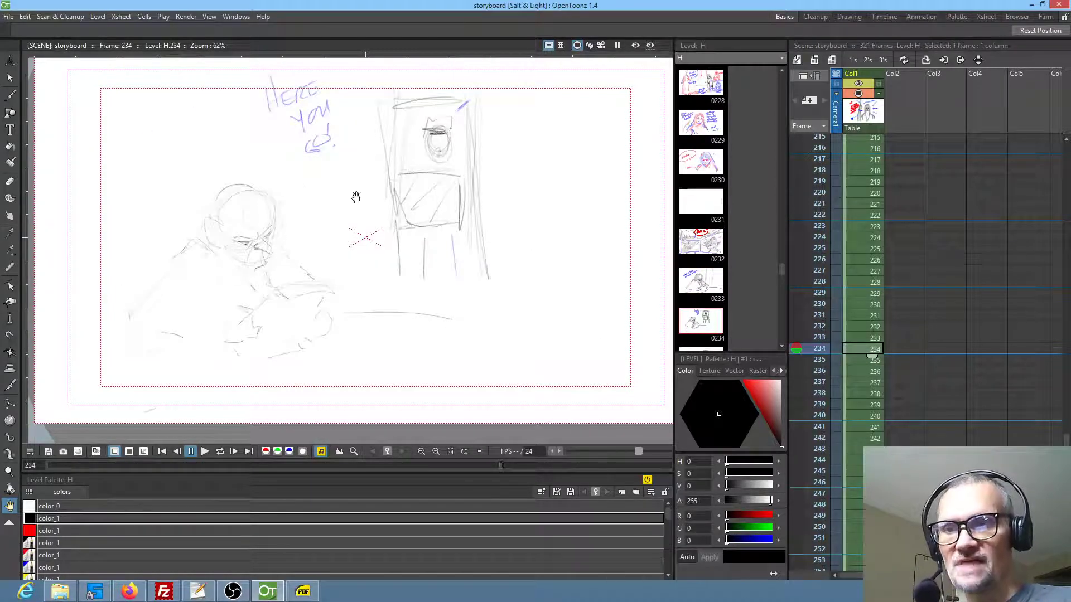
Go through the storyboard panels in frames 235 to 241 one by one
{"action": "left_click", "coordinate": [860, 361]}
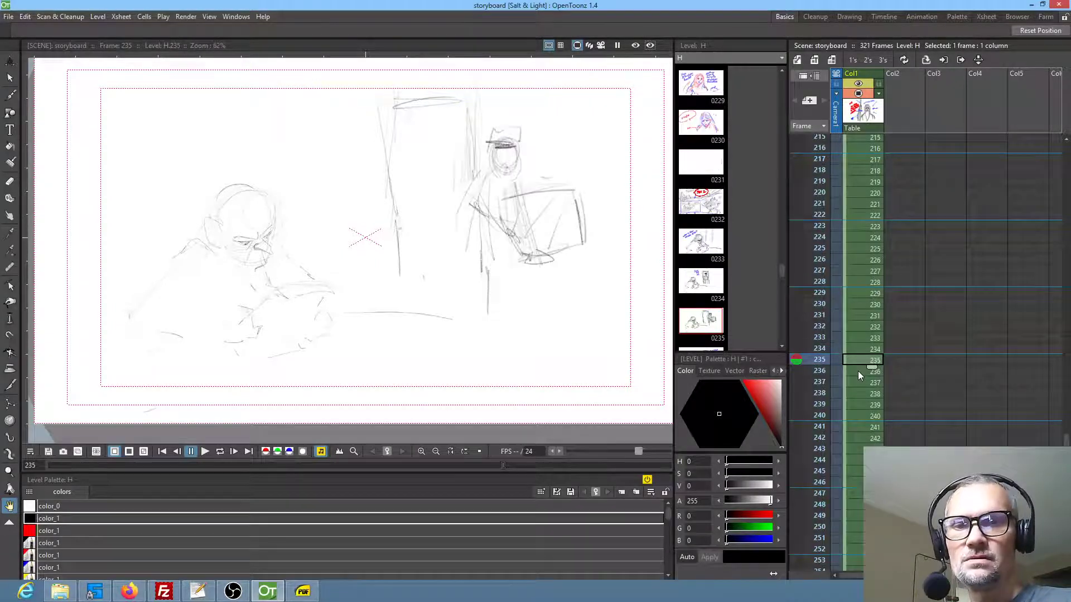
{"action": "left_click", "coordinate": [858, 374]}
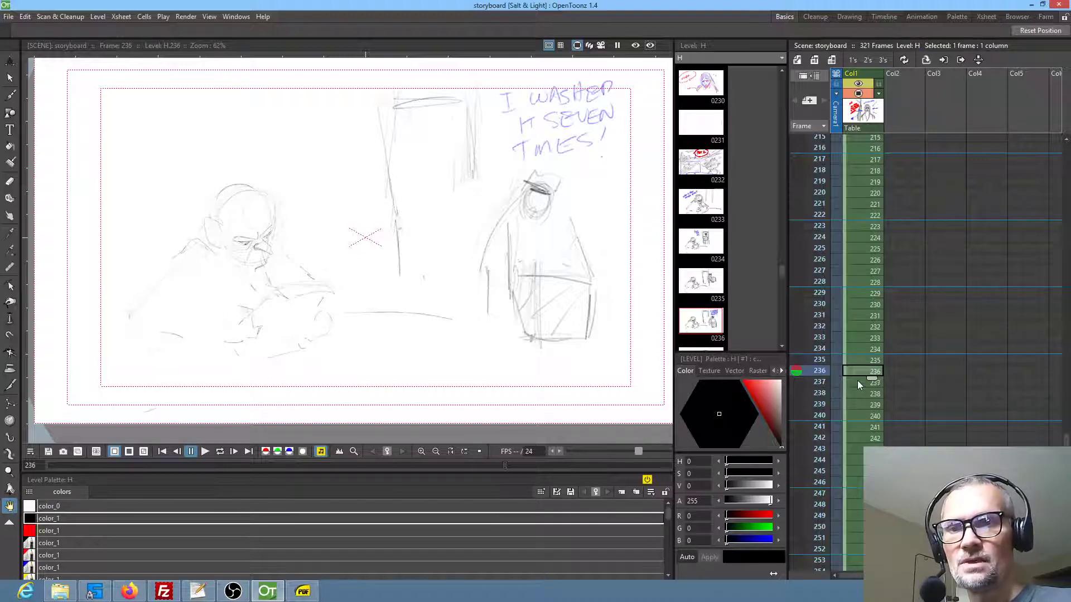
{"action": "left_click", "coordinate": [857, 381]}
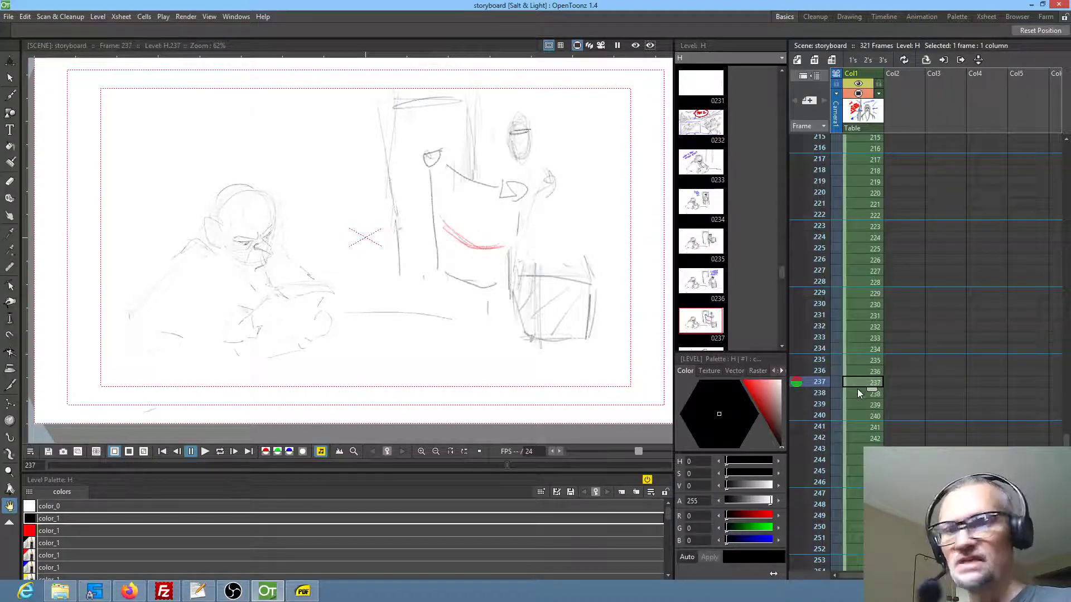
{"action": "left_click", "coordinate": [858, 392]}
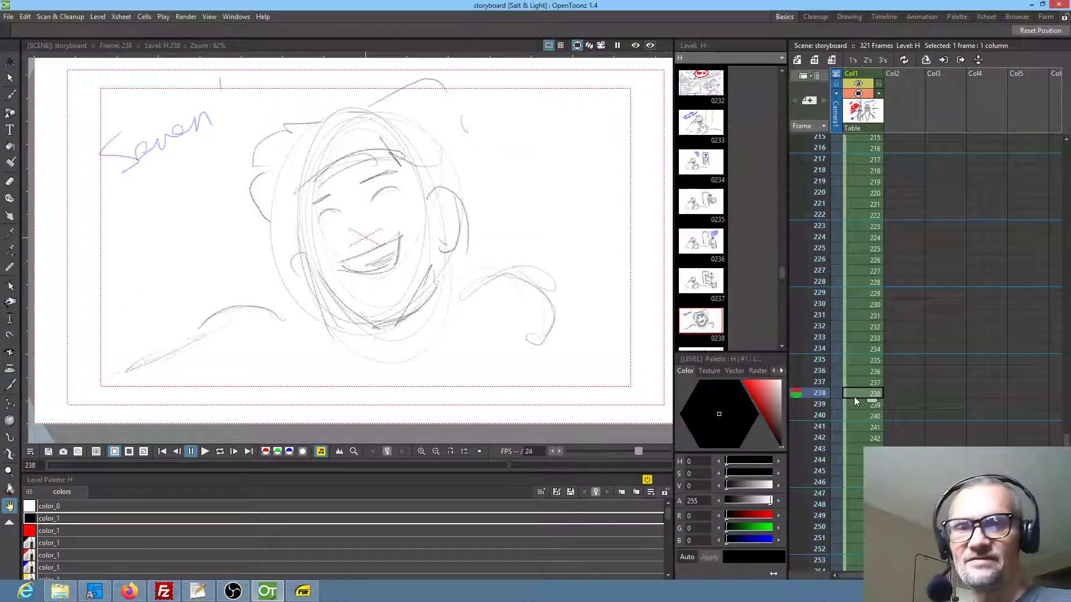
{"action": "left_click", "coordinate": [855, 403]}
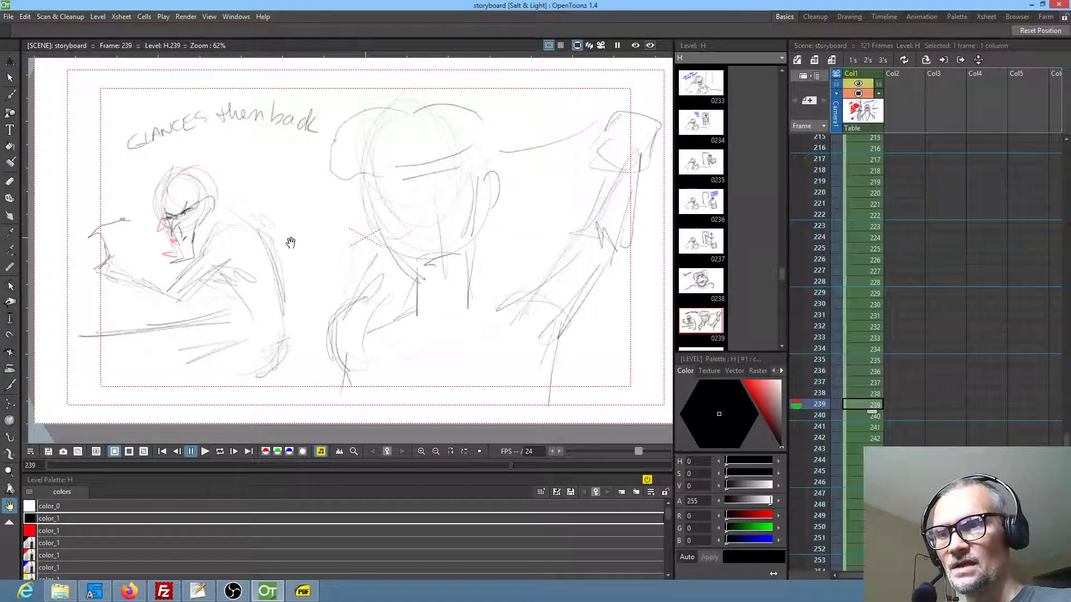
{"action": "left_click", "coordinate": [860, 416]}
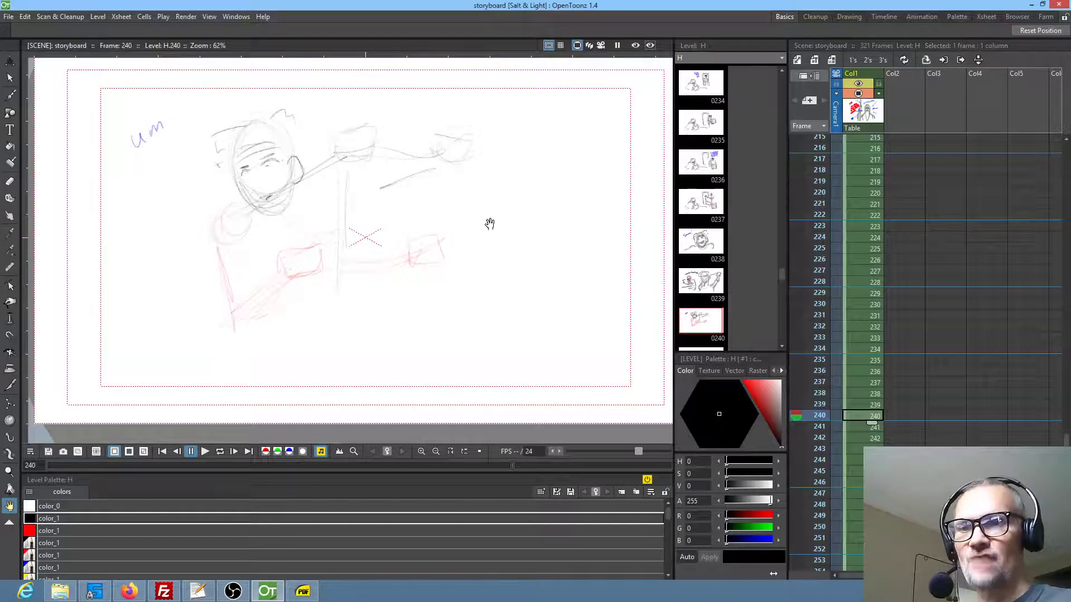
{"action": "left_click", "coordinate": [854, 427]}
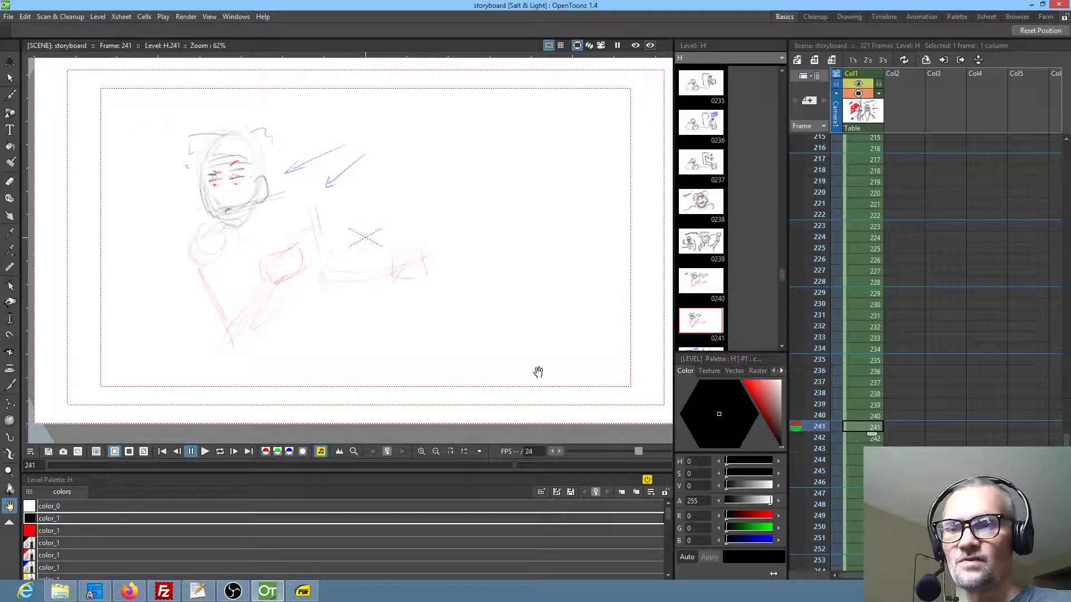
Select the whole sketch in frame 240 with a freehand selection and move it about 487 px right
{"action": "left_click_drag", "start_coordinate": [538, 370], "coordinate": [574, 372]}
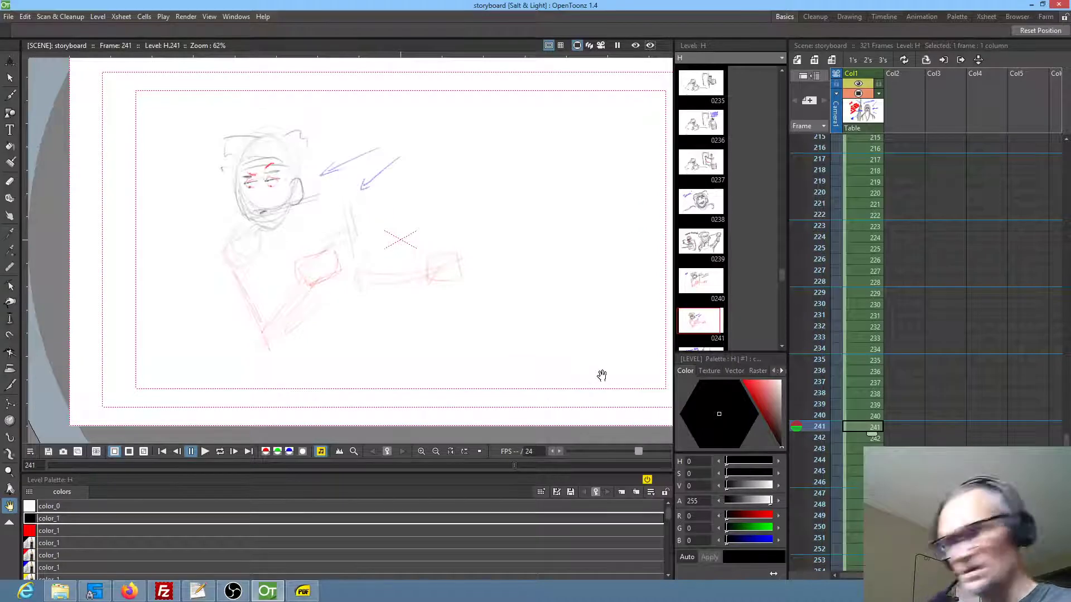
{"action": "key", "text": "comma"}
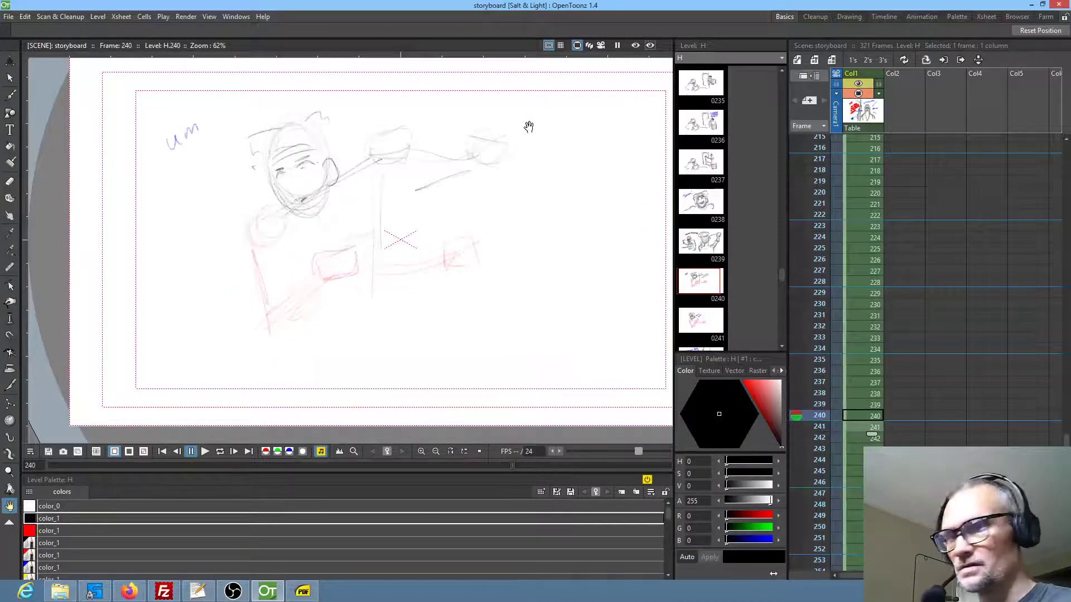
{"action": "key", "text": "s"}
{"action": "mouse_move", "coordinate": [522, 111]}
{"action": "left_mouse_down"}
{"action": "mouse_move", "coordinate": [283, 76]}
{"action": "mouse_move", "coordinate": [173, 88]}
{"action": "mouse_move", "coordinate": [117, 299]}
{"action": "mouse_move", "coordinate": [401, 373]}
{"action": "mouse_move", "coordinate": [672, 246]}
{"action": "mouse_move", "coordinate": [583, 143]}
{"action": "mouse_move", "coordinate": [565, 148]}
{"action": "mouse_move", "coordinate": [541, 126]}
{"action": "left_mouse_up"}
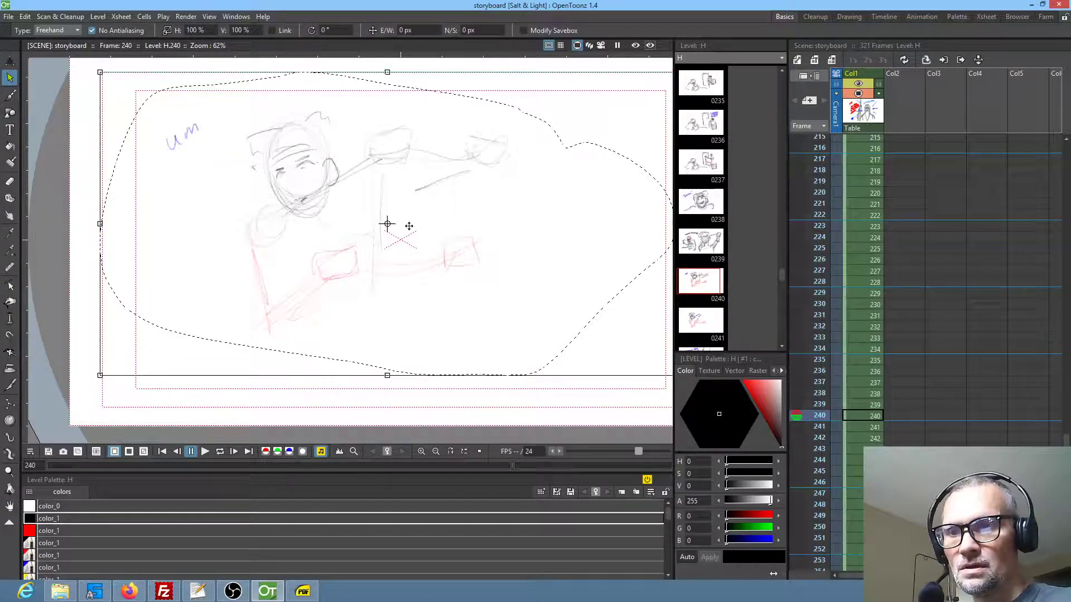
{"action": "left_click_drag", "start_coordinate": [409, 224], "coordinate": [479, 228]}
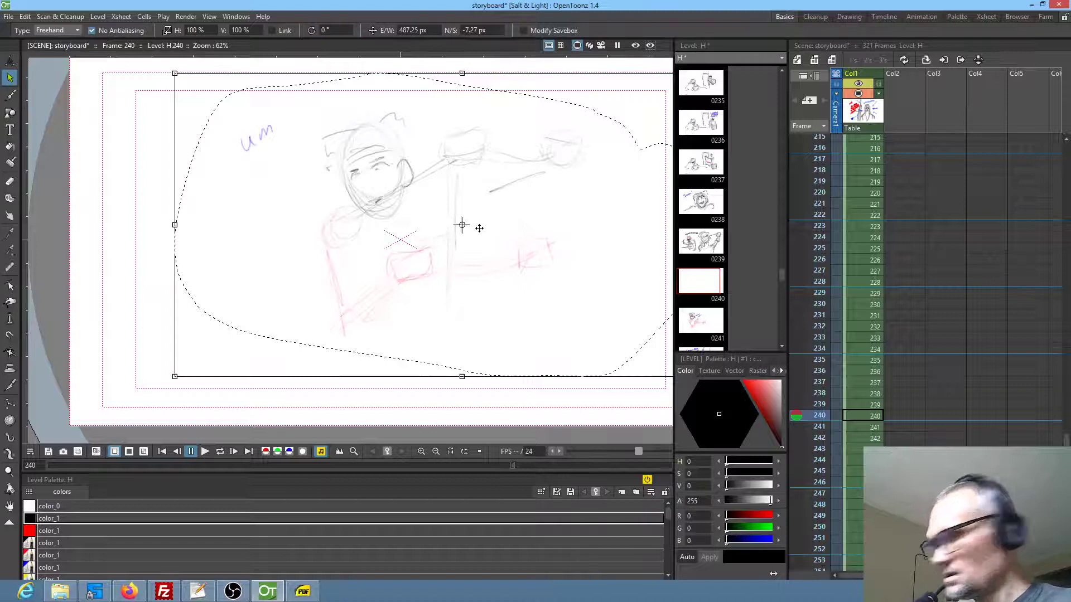
Lasso the character sketch in frame 241, move it right and check its alignment against frame 240
{"action": "key", "text": "period"}
{"action": "mouse_move", "coordinate": [444, 141]}
{"action": "left_mouse_down"}
{"action": "mouse_move", "coordinate": [364, 100]}
{"action": "mouse_move", "coordinate": [240, 356]}
{"action": "mouse_move", "coordinate": [462, 138]}
{"action": "mouse_move", "coordinate": [444, 132]}
{"action": "left_mouse_up"}
{"action": "left_click_drag", "start_coordinate": [420, 235], "coordinate": [473, 233]}
{"action": "key", "text": "comma"}
{"action": "key", "text": "period"}
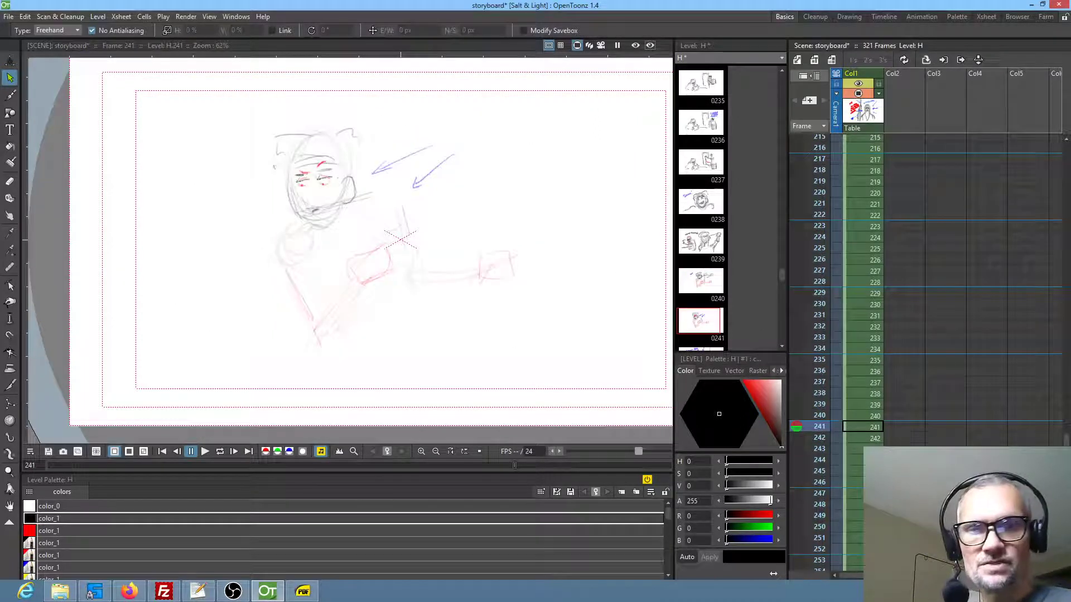
Compare the two-character panel in frame 242 with frames 237, 240 and 241 to check the staging
{"action": "key", "text": "period"}
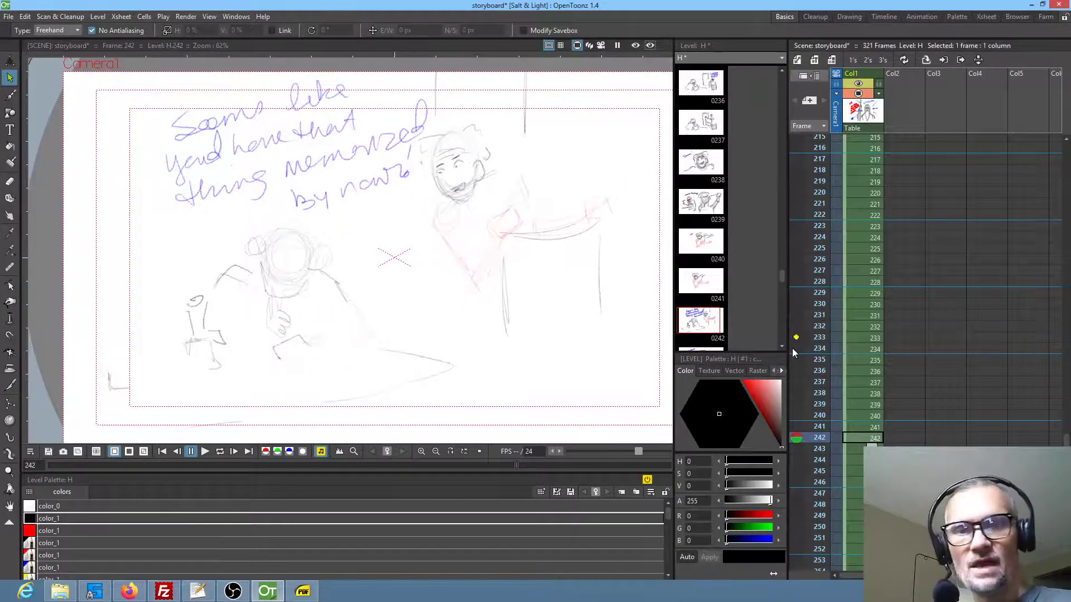
{"action": "left_click", "coordinate": [869, 428]}
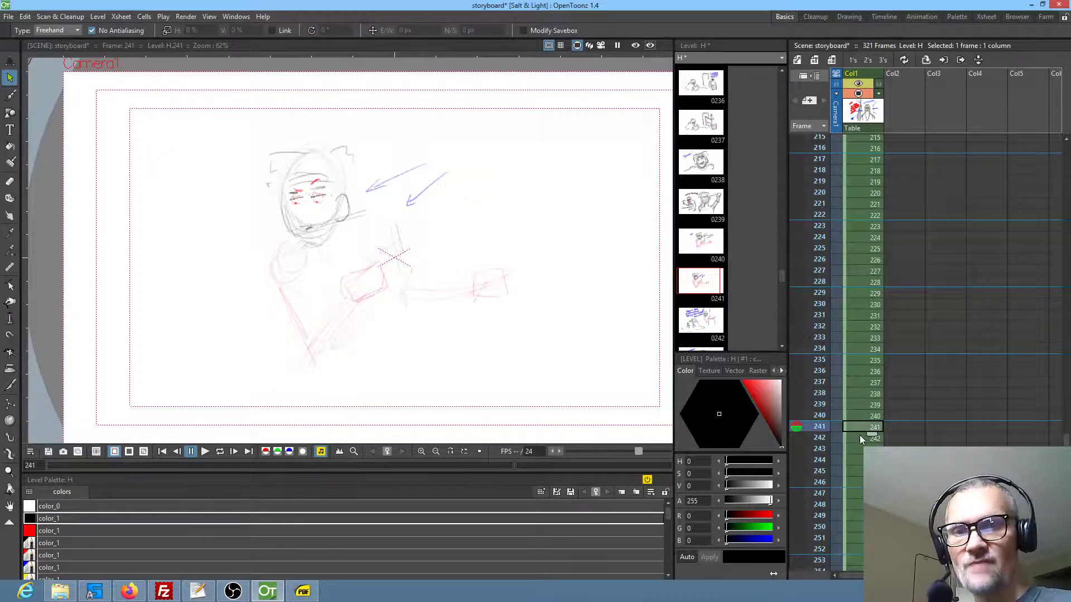
{"action": "left_click", "coordinate": [859, 439]}
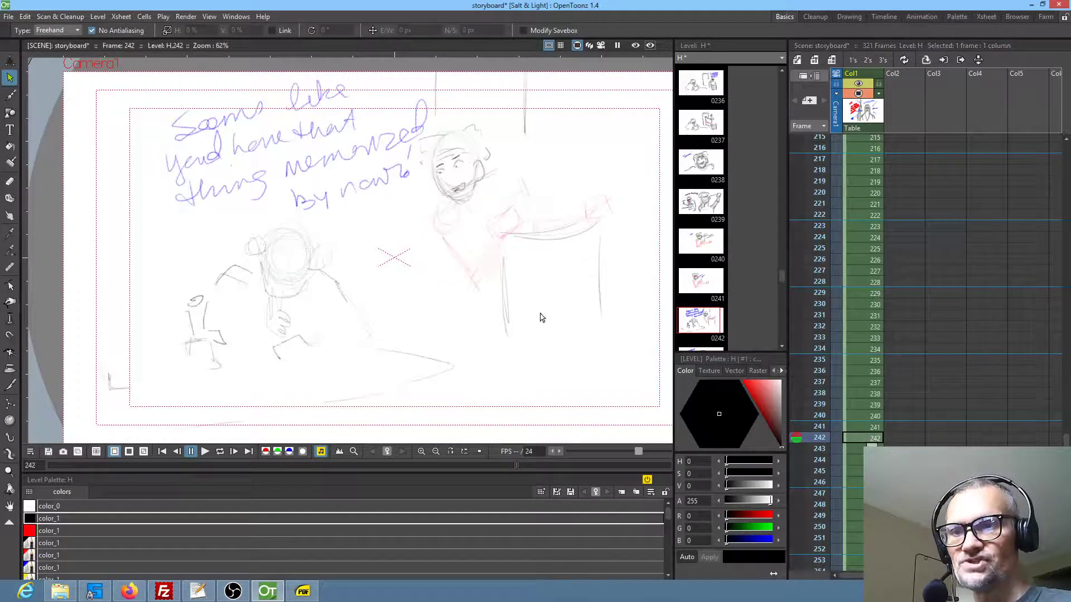
{"action": "left_click", "coordinate": [849, 384]}
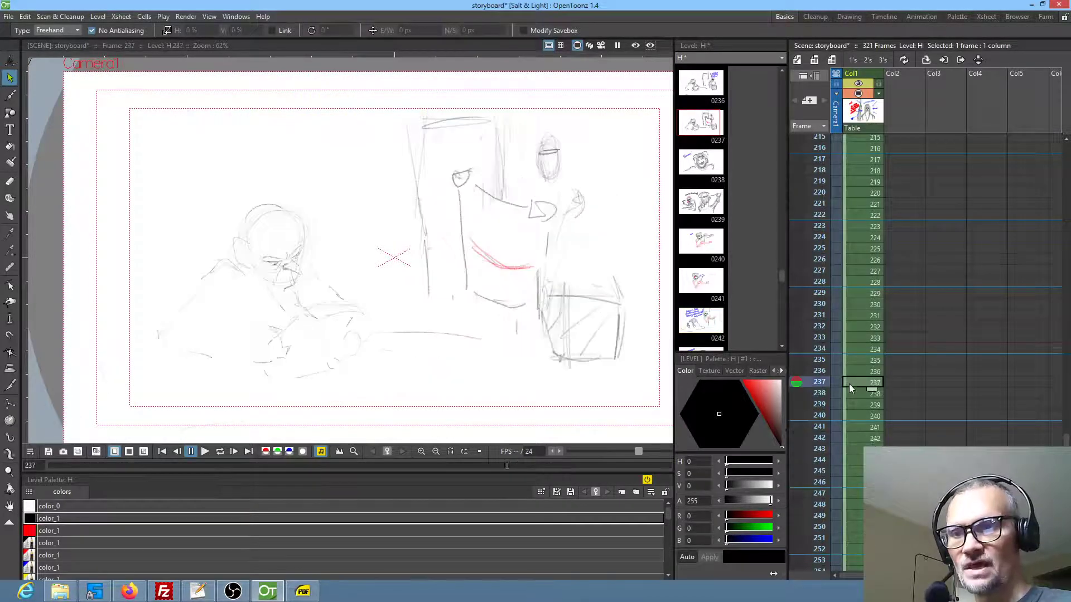
{"action": "left_click", "coordinate": [853, 426]}
{"action": "left_click", "coordinate": [858, 416]}
{"action": "left_click", "coordinate": [858, 429]}
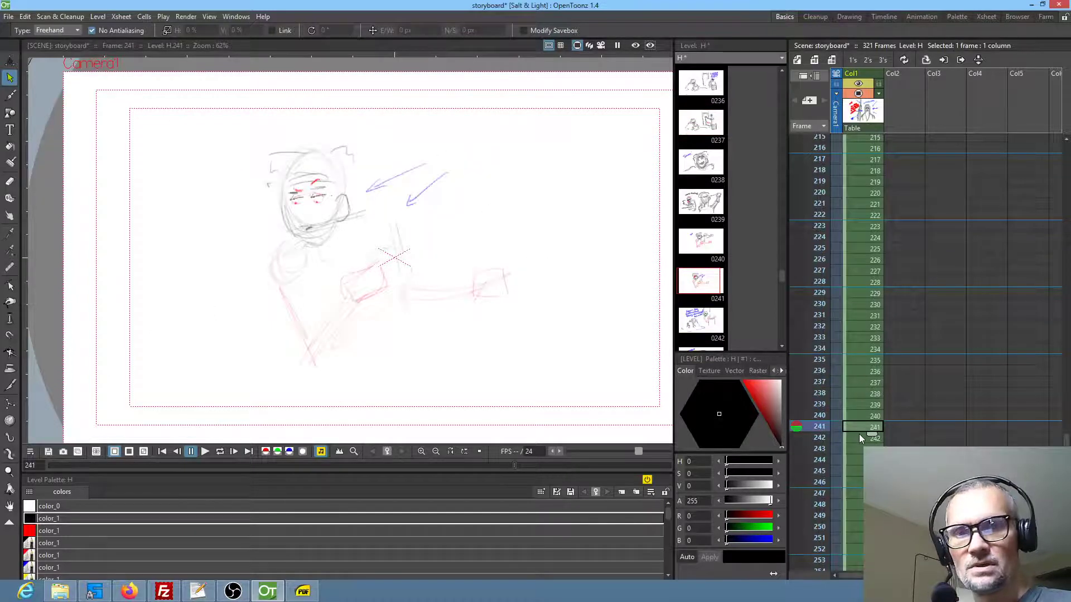
{"action": "left_click", "coordinate": [858, 436]}
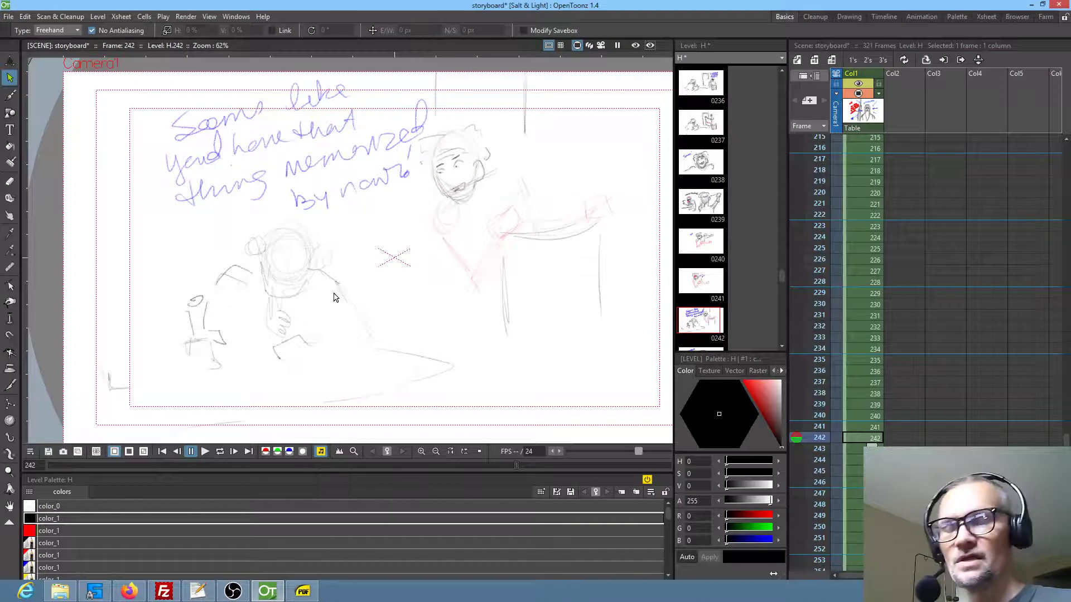
{"action": "left_click_drag", "start_coordinate": [396, 272], "coordinate": [394, 285]}
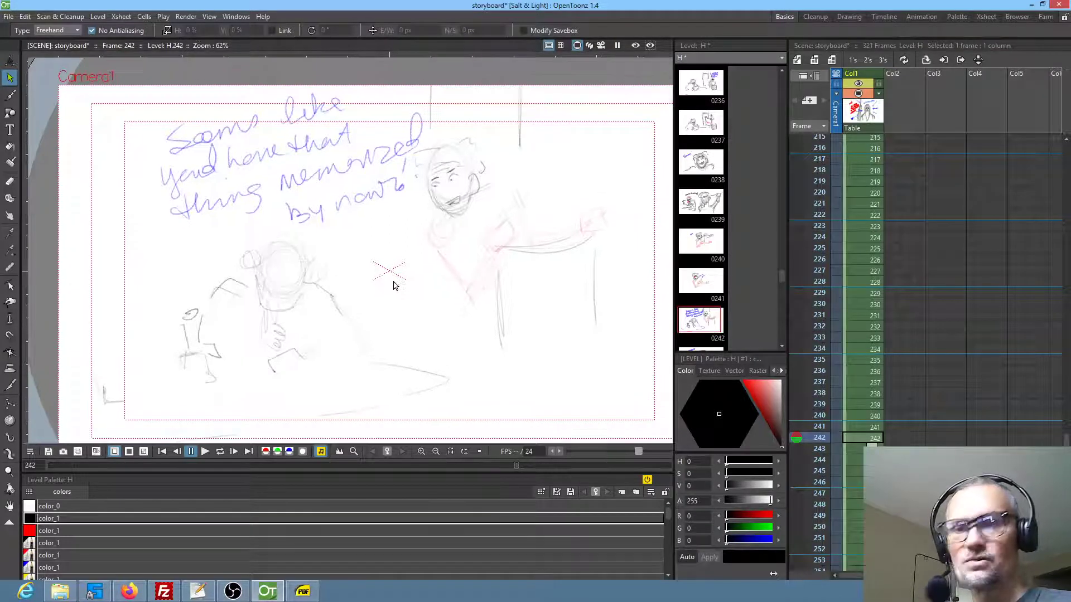
{"action": "left_click_drag", "start_coordinate": [460, 264], "coordinate": [451, 242]}
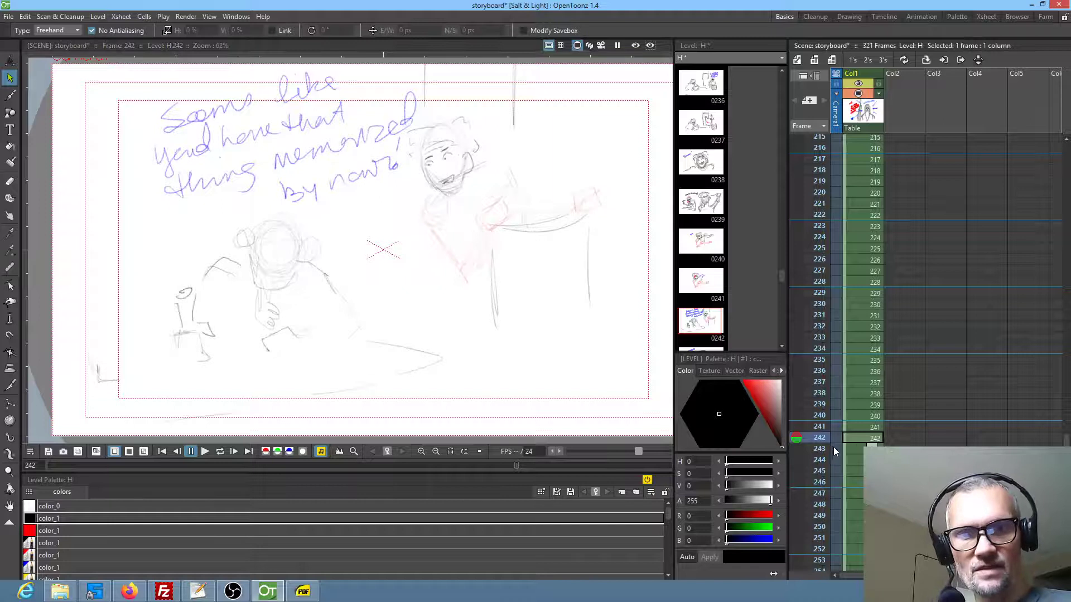
Read through the dialogue panels in frames 243 to 247 in order
{"action": "left_click", "coordinate": [857, 449]}
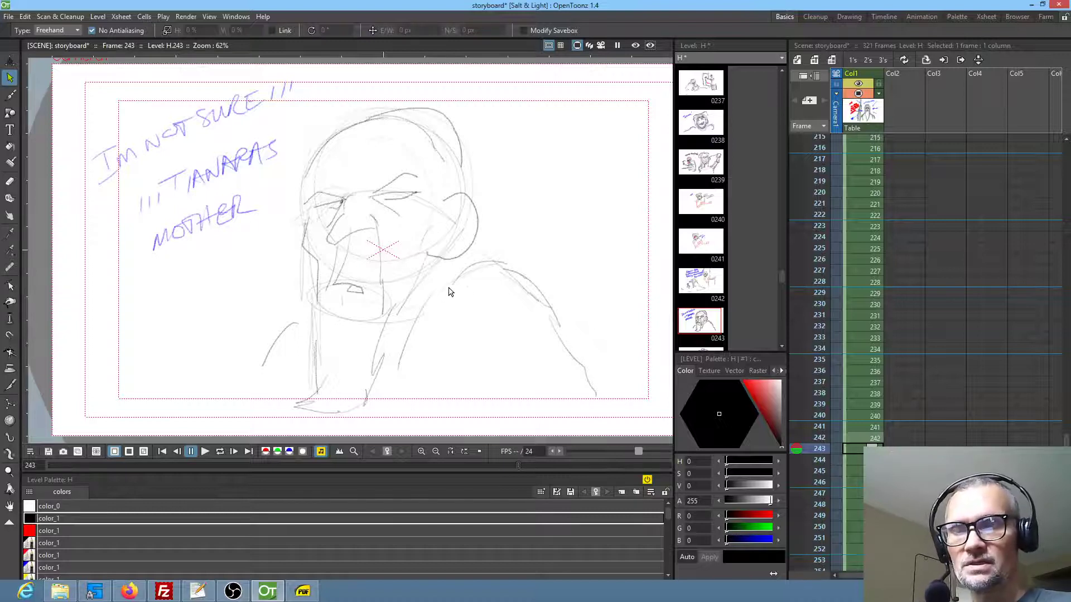
{"action": "left_click_drag", "start_coordinate": [467, 277], "coordinate": [442, 271]}
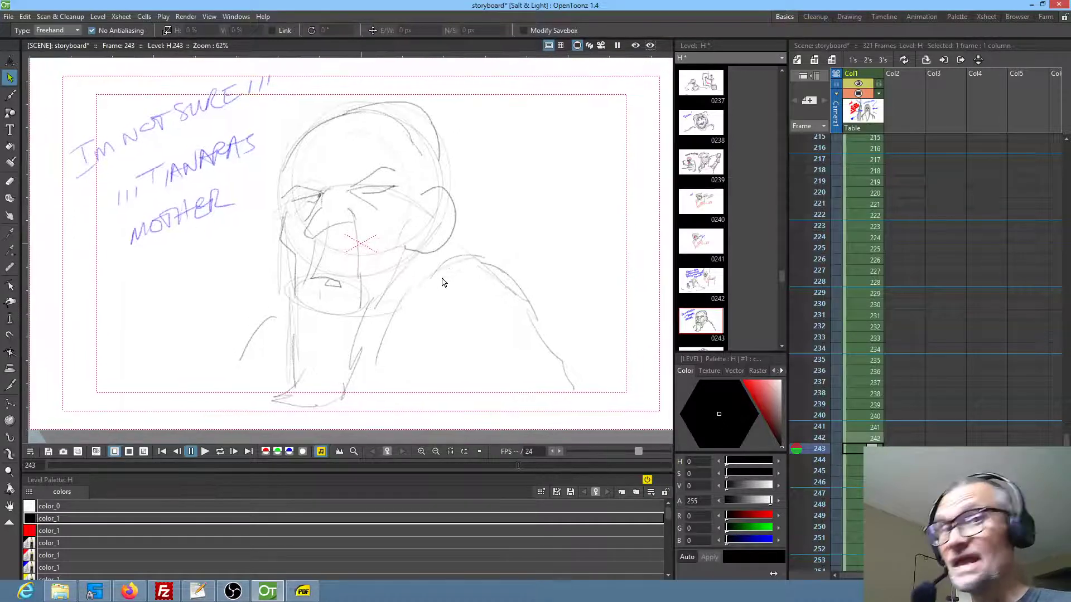
{"action": "key", "text": "period"}
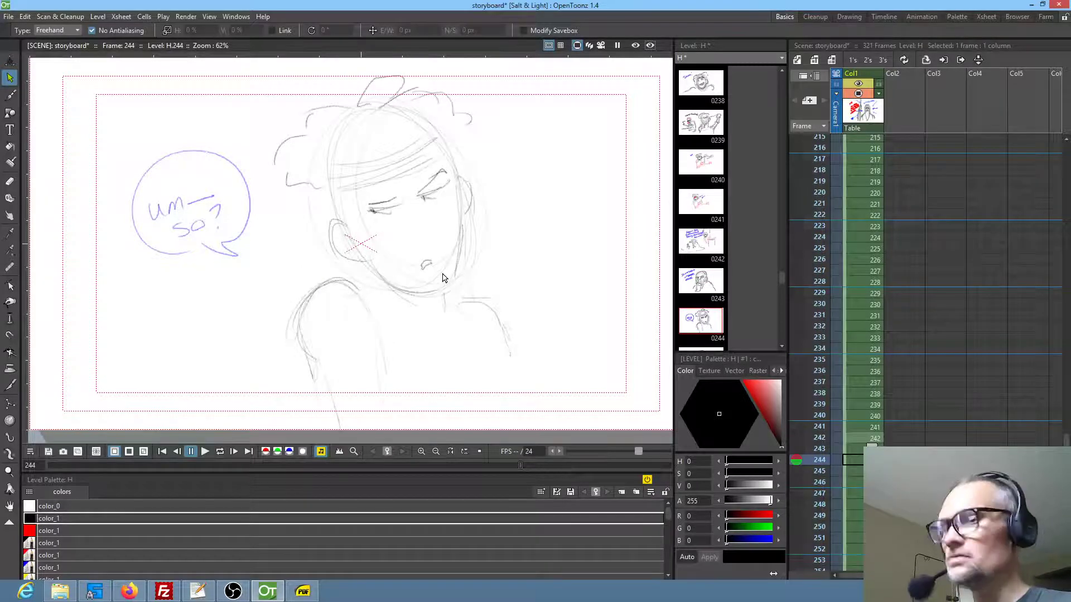
{"action": "key", "text": "period"}
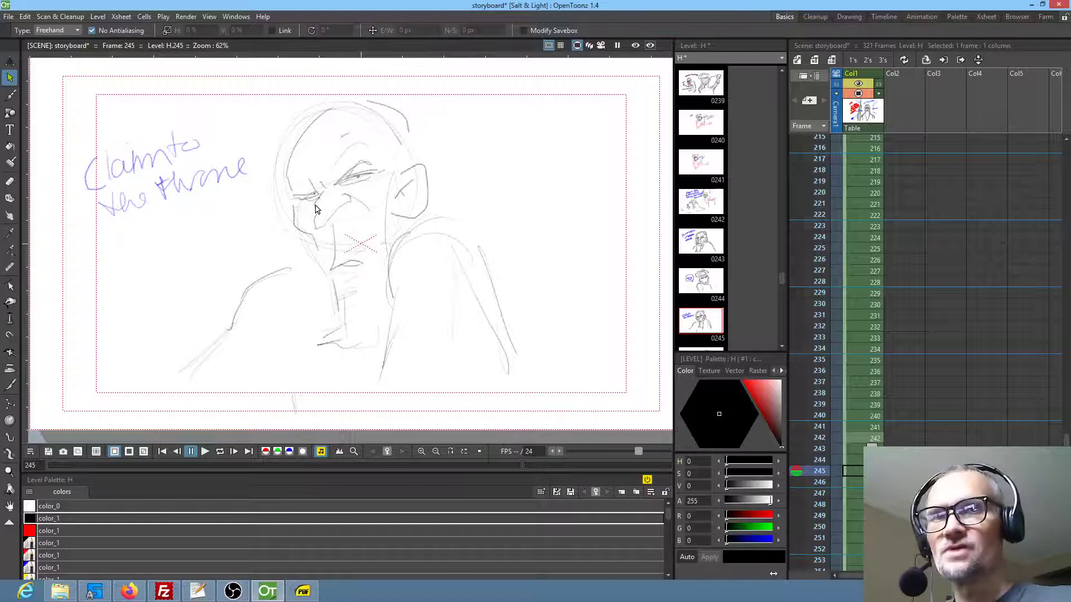
{"action": "key", "text": "period"}
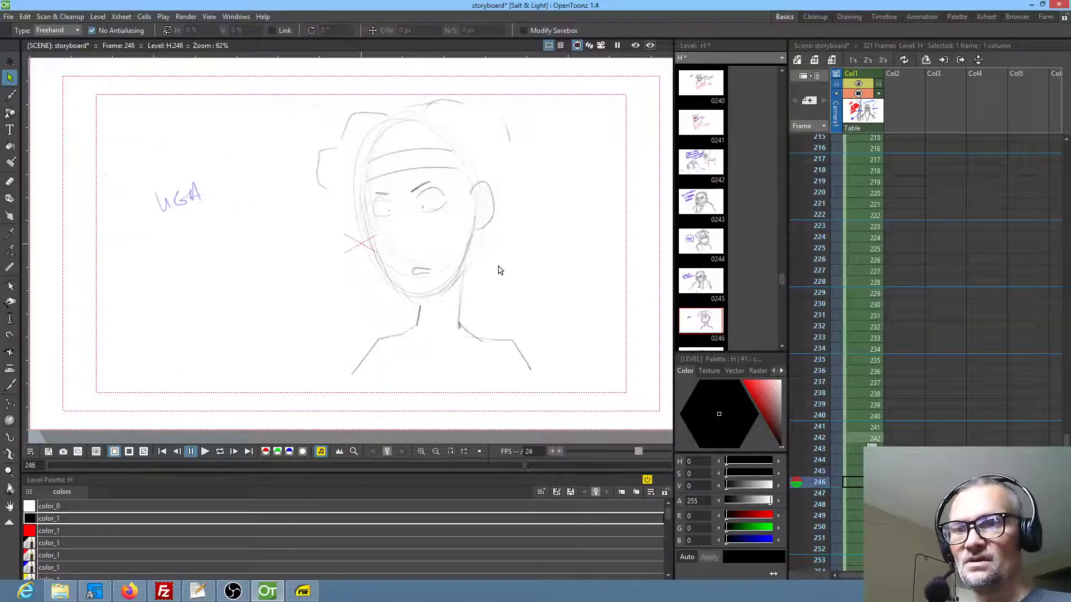
{"action": "key", "text": "period"}
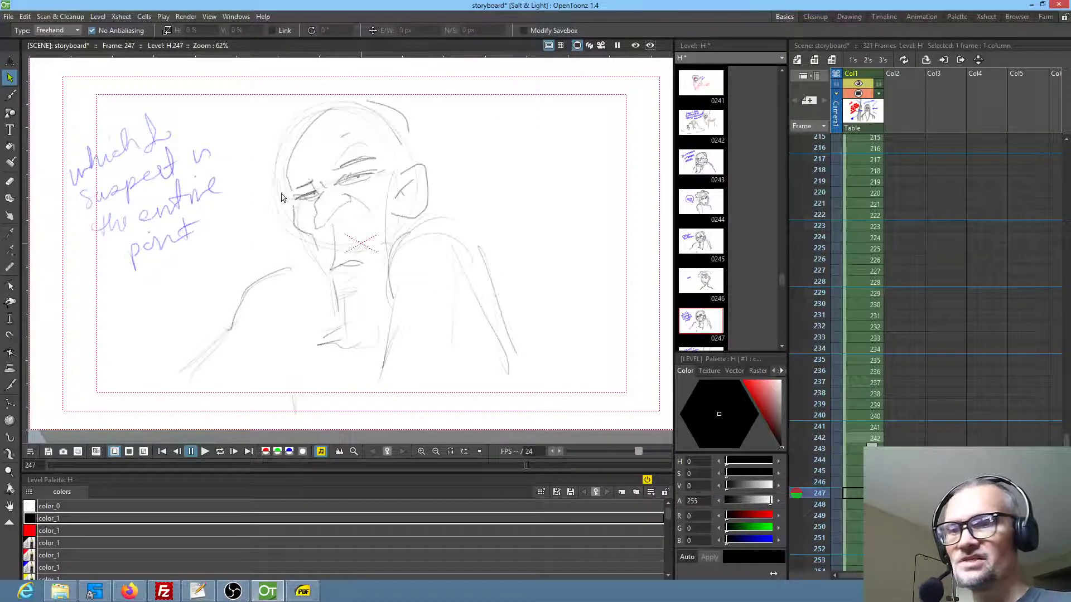
Read through the dialogue panels in frames 247 to 252, comparing the two-character panel 248 with the close-up in 249
{"action": "mouse_move", "coordinate": [375, 226]}
{"action": "left_mouse_down"}
{"action": "mouse_move", "coordinate": [391, 222]}
{"action": "mouse_move", "coordinate": [366, 229]}
{"action": "left_mouse_up"}
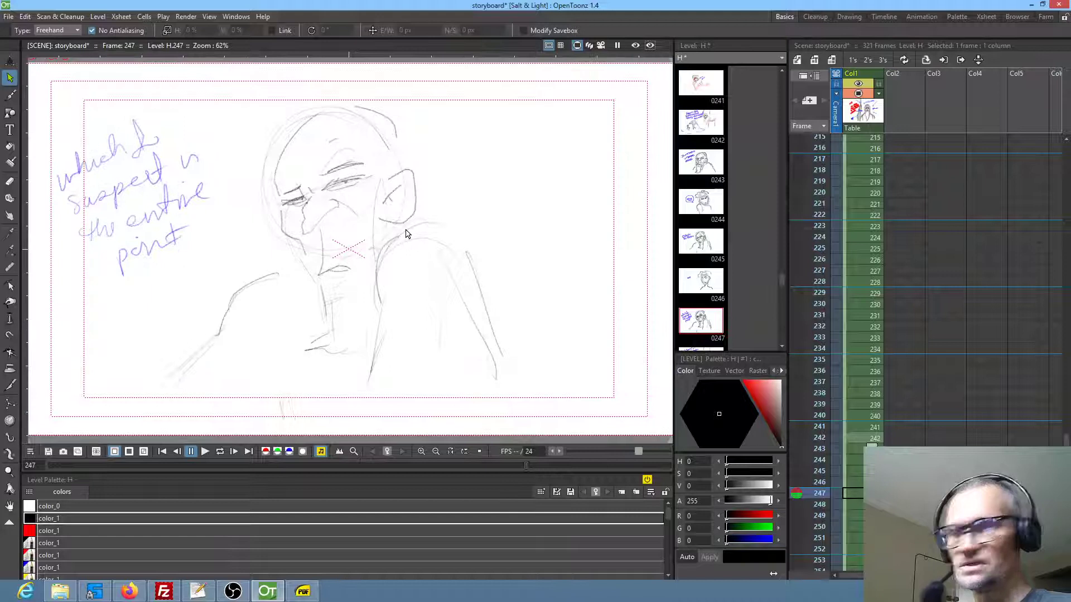
{"action": "key", "text": "period"}
{"action": "left_click_drag", "start_coordinate": [360, 236], "coordinate": [364, 237]}
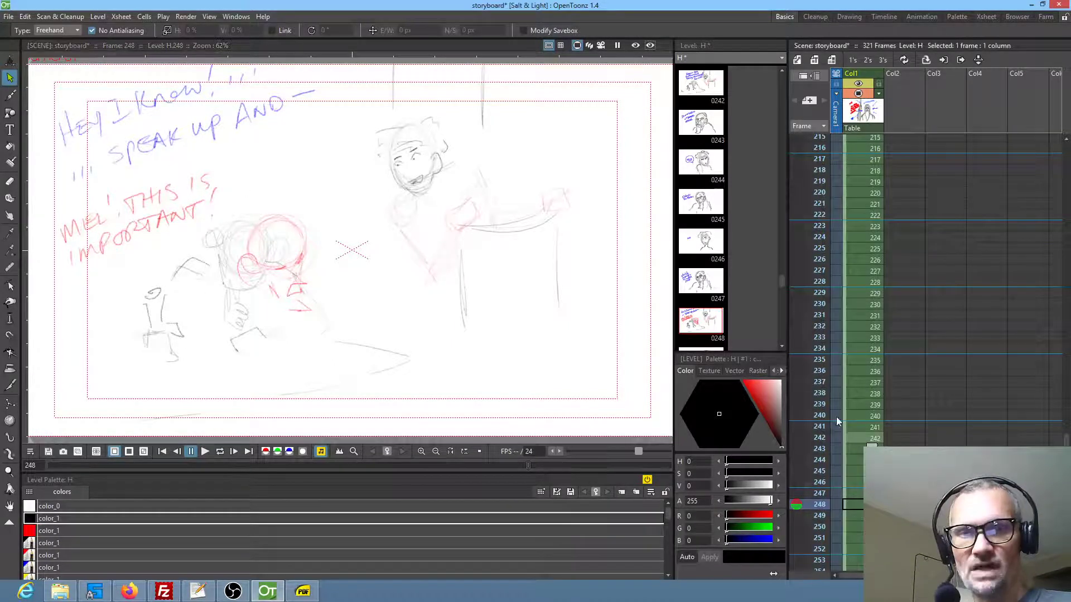
{"action": "key", "text": "Down"}
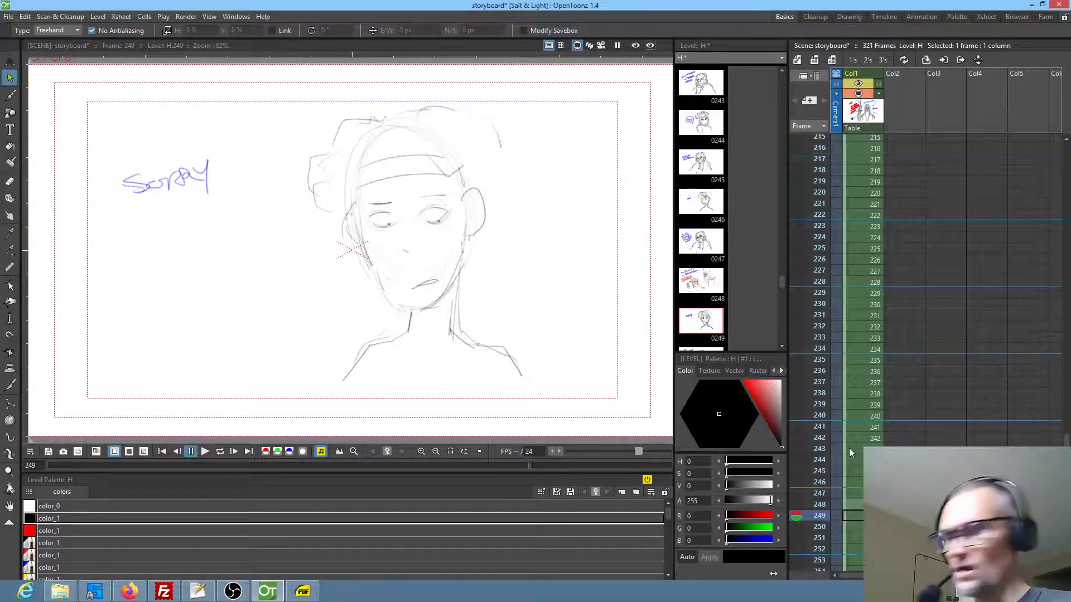
{"action": "key", "text": "Up"}
{"action": "key", "text": "Down"}
{"action": "key", "text": "Down"}
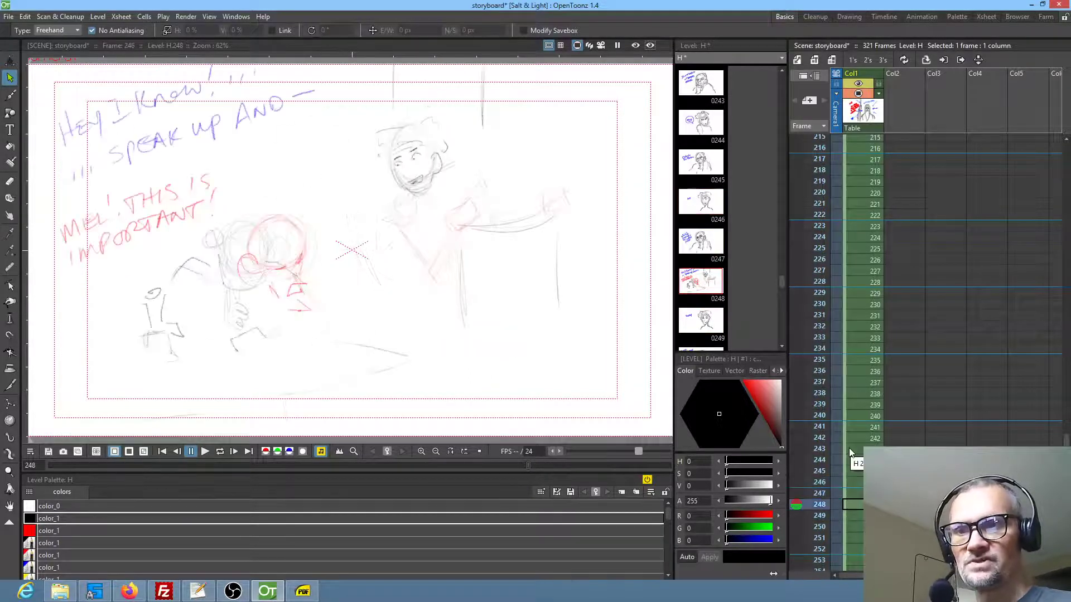
{"action": "key", "text": "Down"}
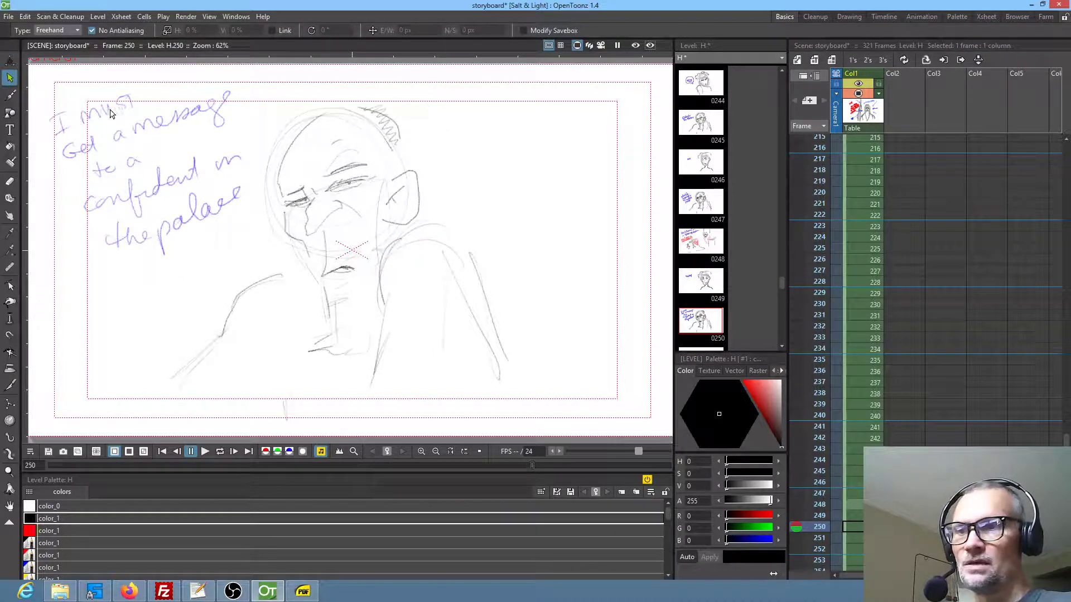
{"action": "left_click_drag", "start_coordinate": [398, 260], "coordinate": [401, 257]}
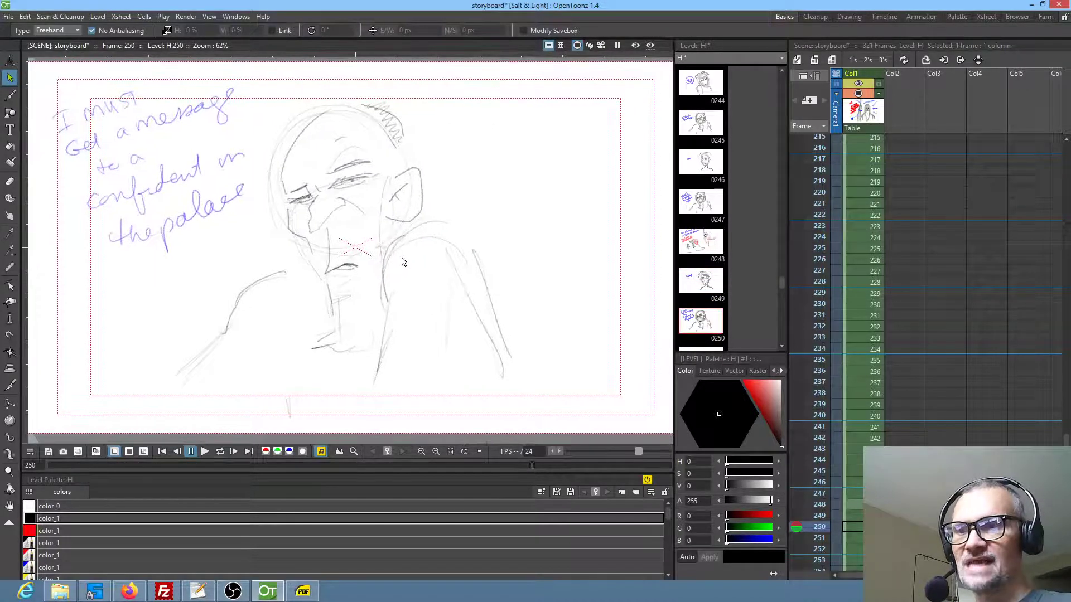
{"action": "key", "text": "Down"}
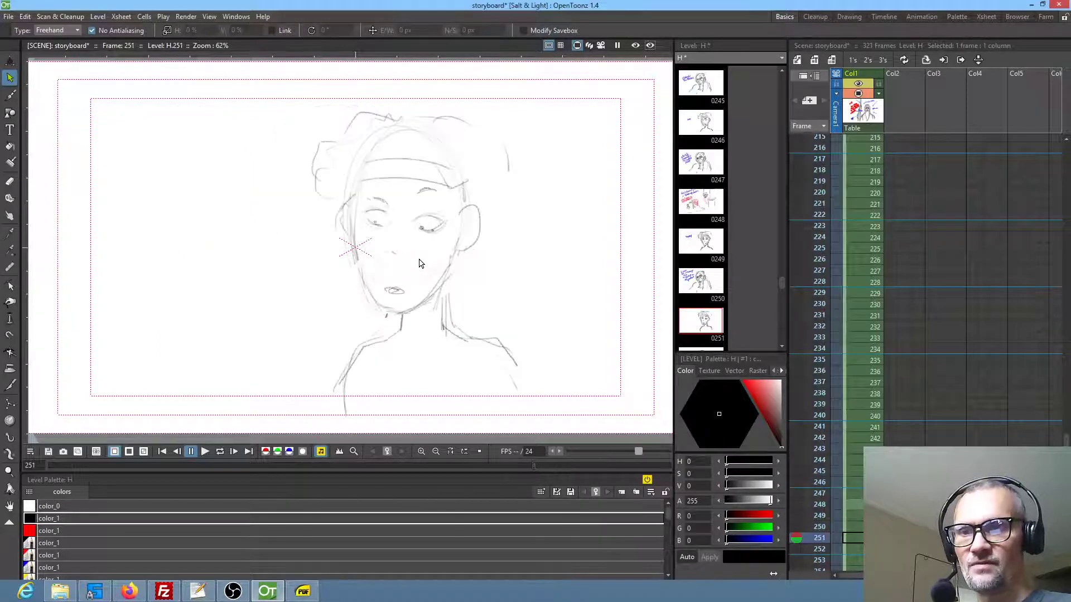
{"action": "key", "text": "Down"}
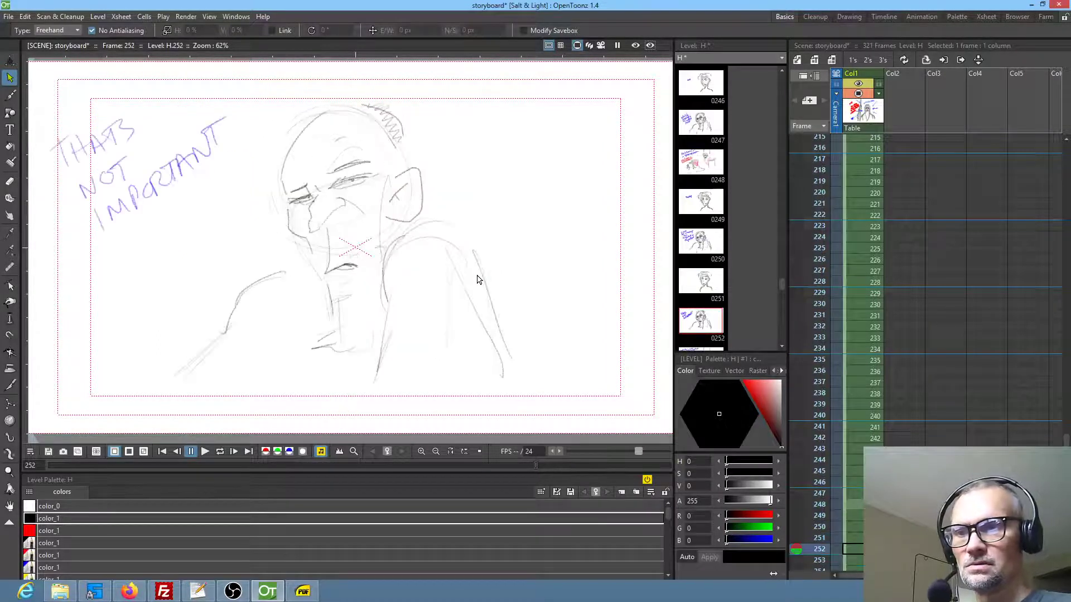
In frame 251, letter "UH- WHO?" in blue beside the character and draw a speech bubble with a tail around it
{"action": "key", "text": "Up"}
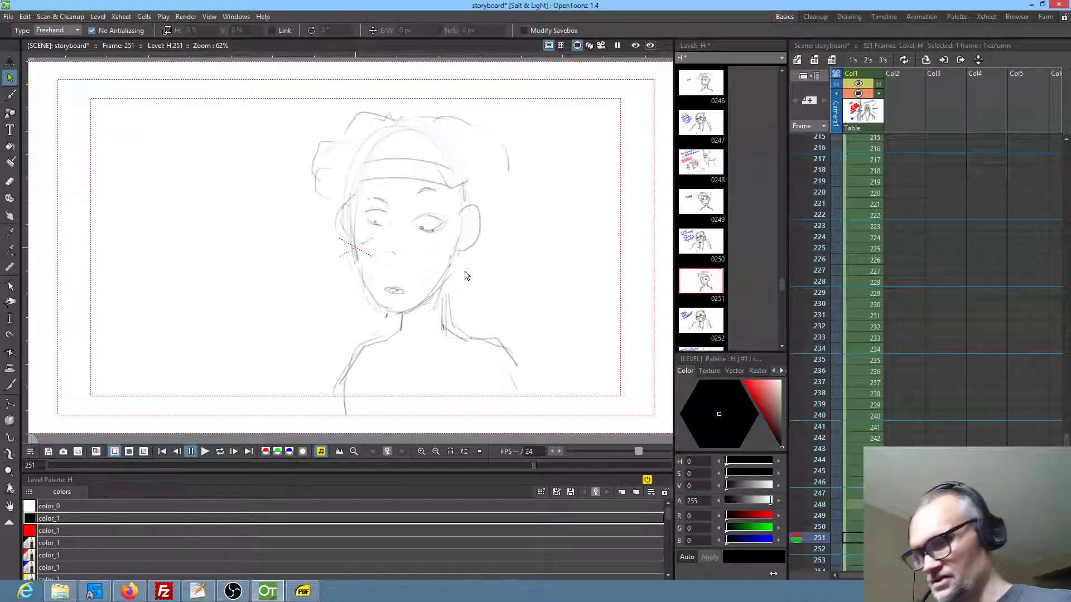
{"action": "left_click", "coordinate": [55, 566]}
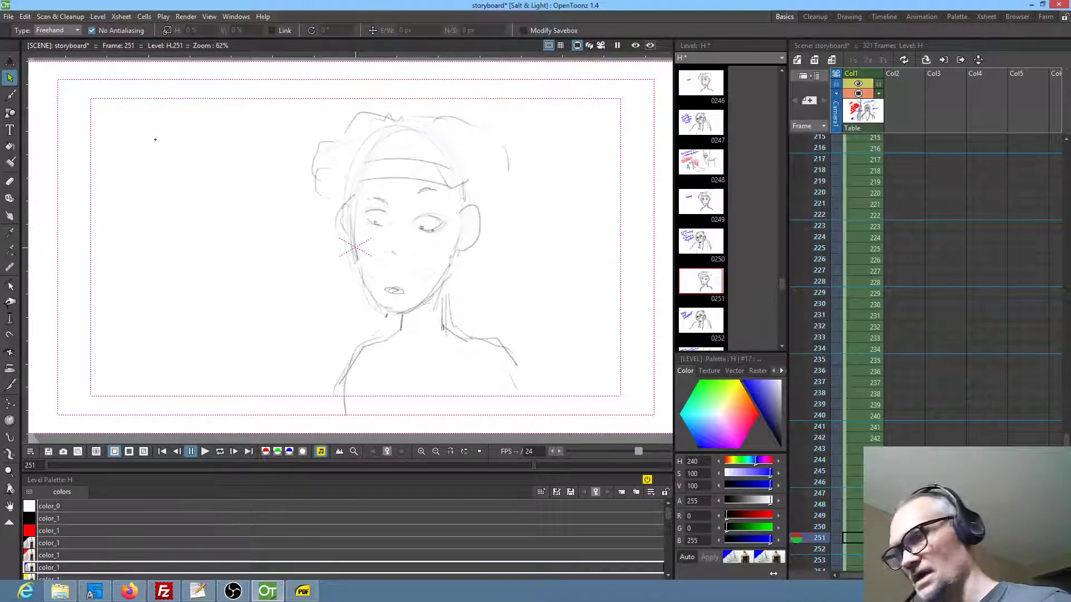
{"action": "key", "text": "b"}
{"action": "left_click_drag", "start_coordinate": [132, 163], "coordinate": [151, 167]}
{"action": "left_click_drag", "start_coordinate": [156, 149], "coordinate": [161, 156]}
{"action": "left_click_drag", "start_coordinate": [166, 151], "coordinate": [181, 141]}
{"action": "left_click_drag", "start_coordinate": [150, 193], "coordinate": [166, 186]}
{"action": "left_click_drag", "start_coordinate": [168, 178], "coordinate": [174, 190]}
{"action": "left_click_drag", "start_coordinate": [174, 169], "coordinate": [181, 185]}
{"action": "left_click_drag", "start_coordinate": [170, 185], "coordinate": [182, 177]}
{"action": "mouse_move", "coordinate": [184, 172]}
{"action": "left_mouse_down"}
{"action": "mouse_move", "coordinate": [188, 181]}
{"action": "mouse_move", "coordinate": [185, 171]}
{"action": "left_mouse_up"}
{"action": "left_click_drag", "start_coordinate": [190, 155], "coordinate": [200, 163]}
{"action": "mouse_move", "coordinate": [190, 213]}
{"action": "left_mouse_down"}
{"action": "mouse_move", "coordinate": [213, 112]}
{"action": "mouse_move", "coordinate": [159, 229]}
{"action": "left_mouse_up"}
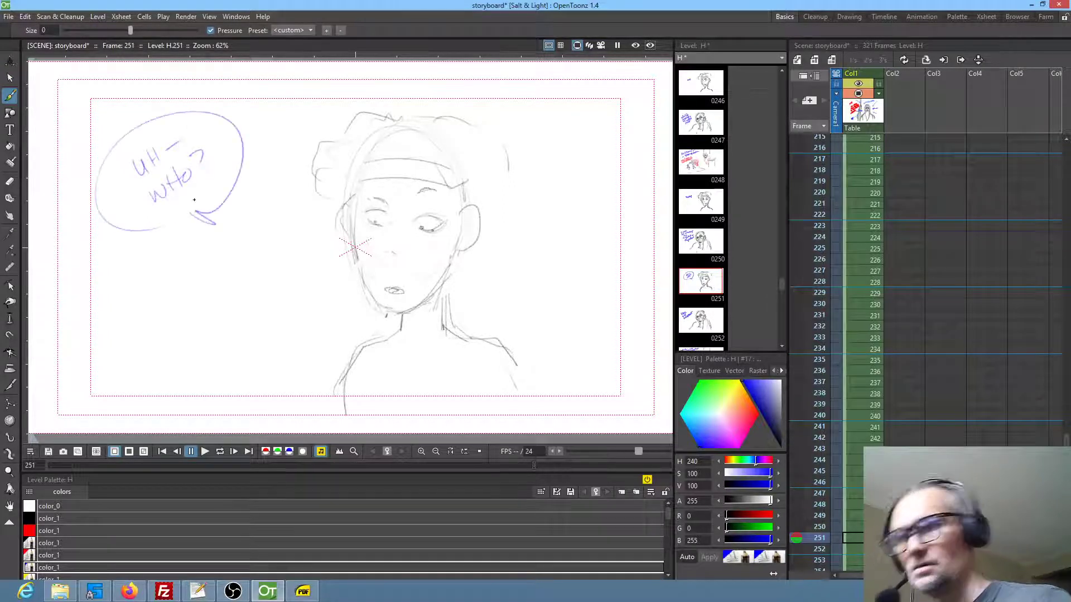
Review the panels from frame 252 to 256, reading the dialogue and checking the staging of each
{"action": "key", "text": "period"}
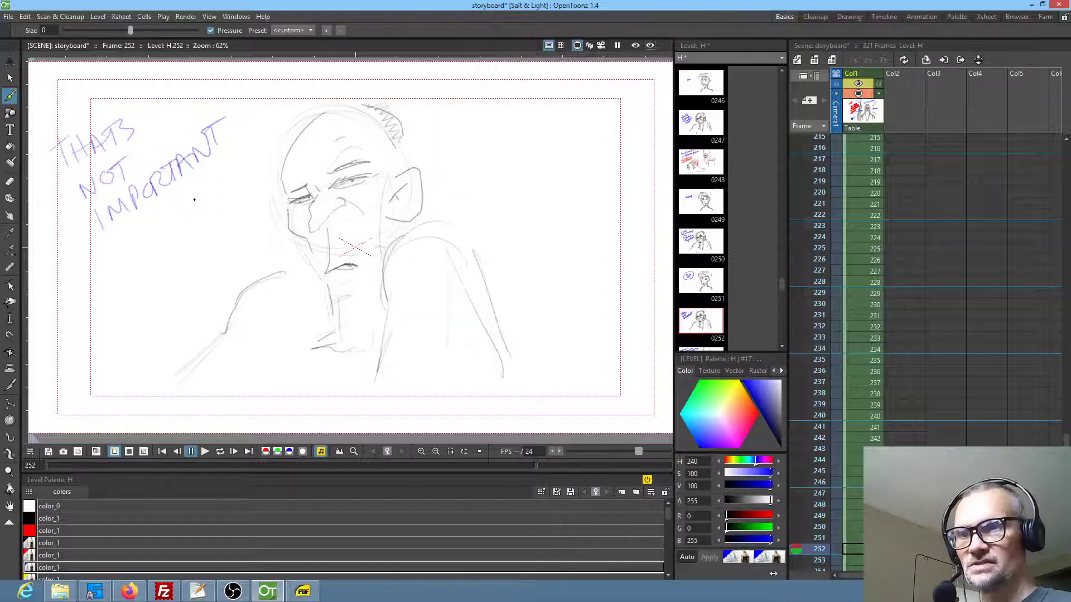
{"action": "key", "text": "period"}
{"action": "mouse_move", "coordinate": [211, 183]}
{"action": "left_mouse_down"}
{"action": "mouse_move", "coordinate": [222, 188]}
{"action": "mouse_move", "coordinate": [215, 181]}
{"action": "left_mouse_up"}
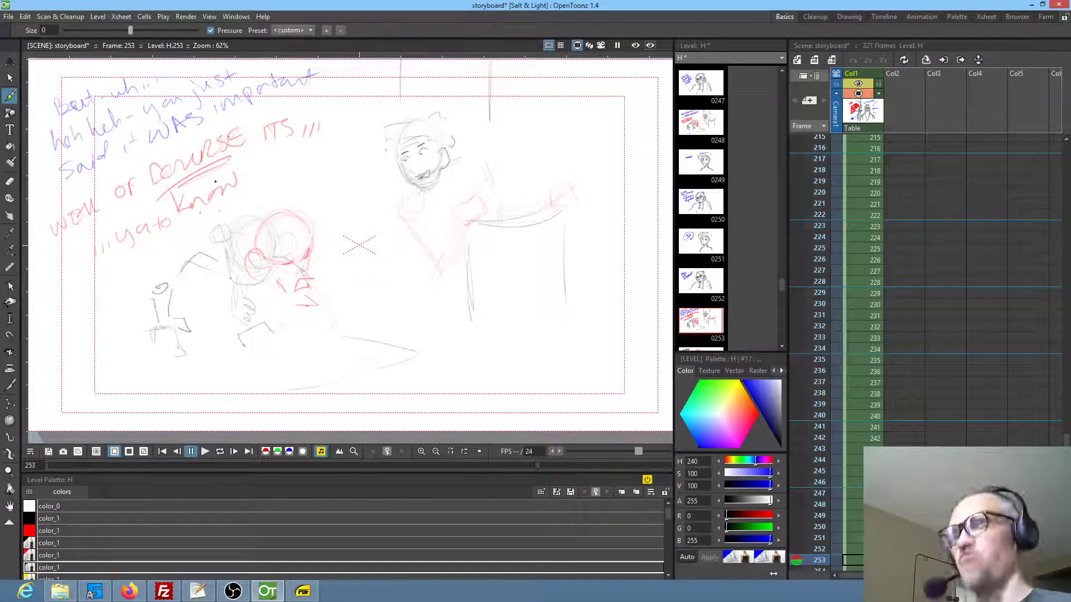
{"action": "key", "text": "period"}
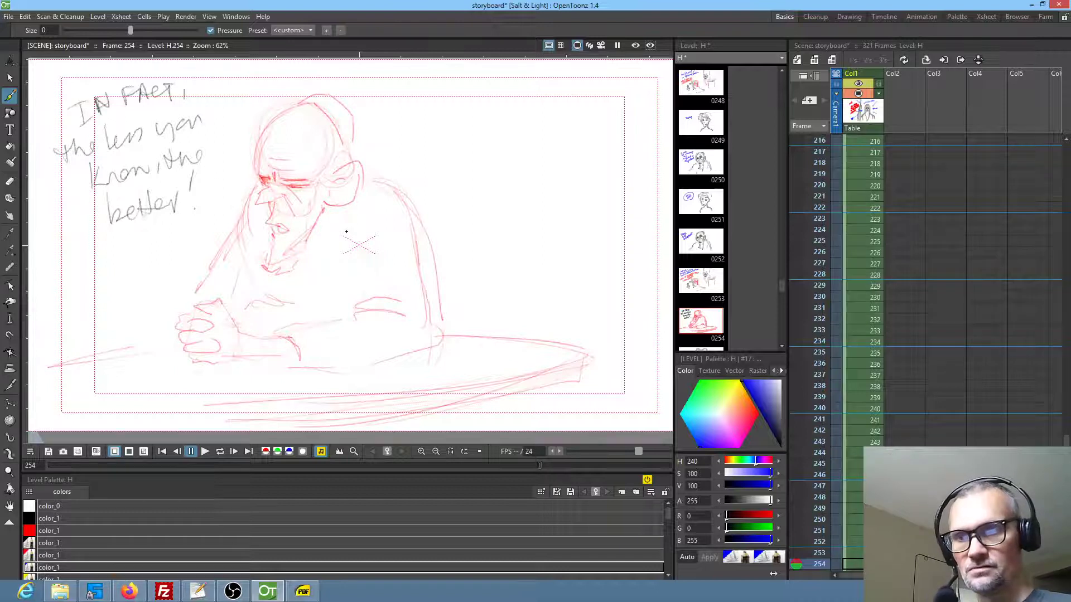
{"action": "key", "text": "period"}
{"action": "key", "text": "period"}
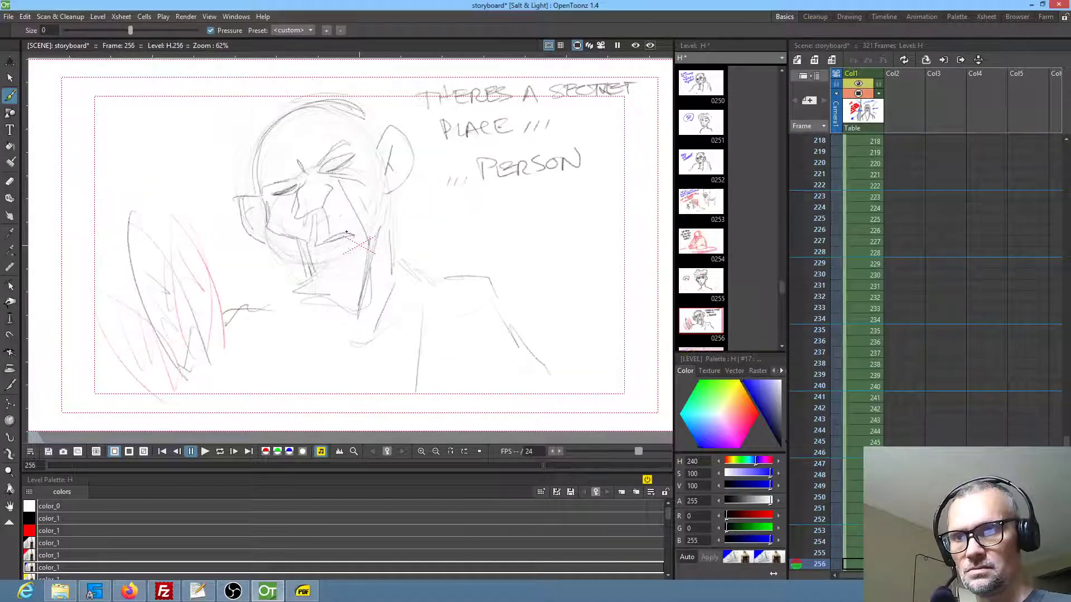
{"action": "left_click_drag", "start_coordinate": [439, 236], "coordinate": [437, 240]}
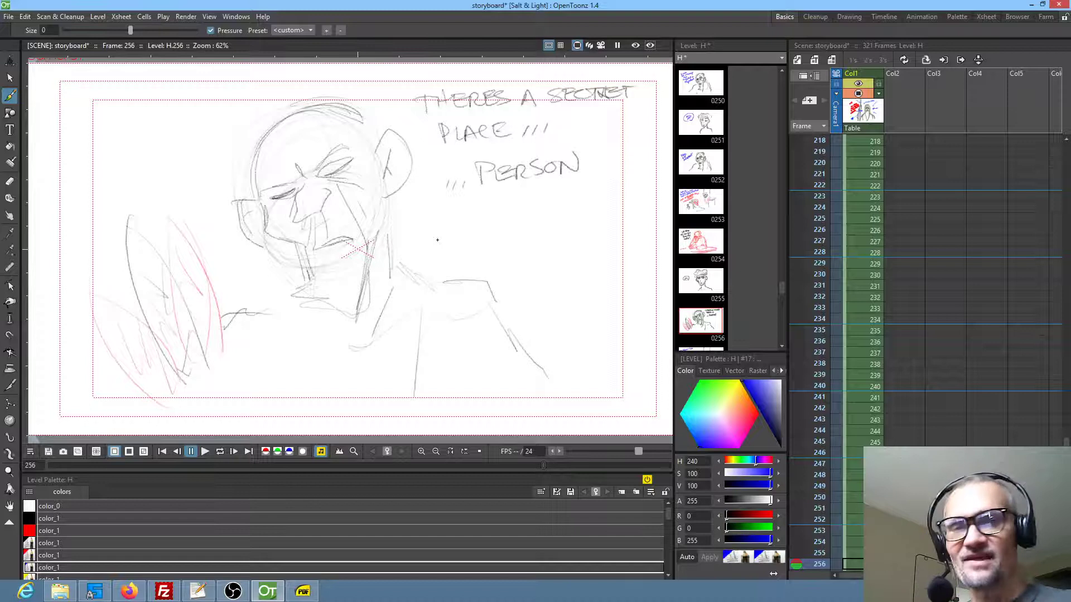
{"action": "left_click_drag", "start_coordinate": [887, 419], "coordinate": [885, 422]}
{"action": "scroll", "coordinate": [884, 420], "scroll_direction": "down", "scroll_amount": 5}
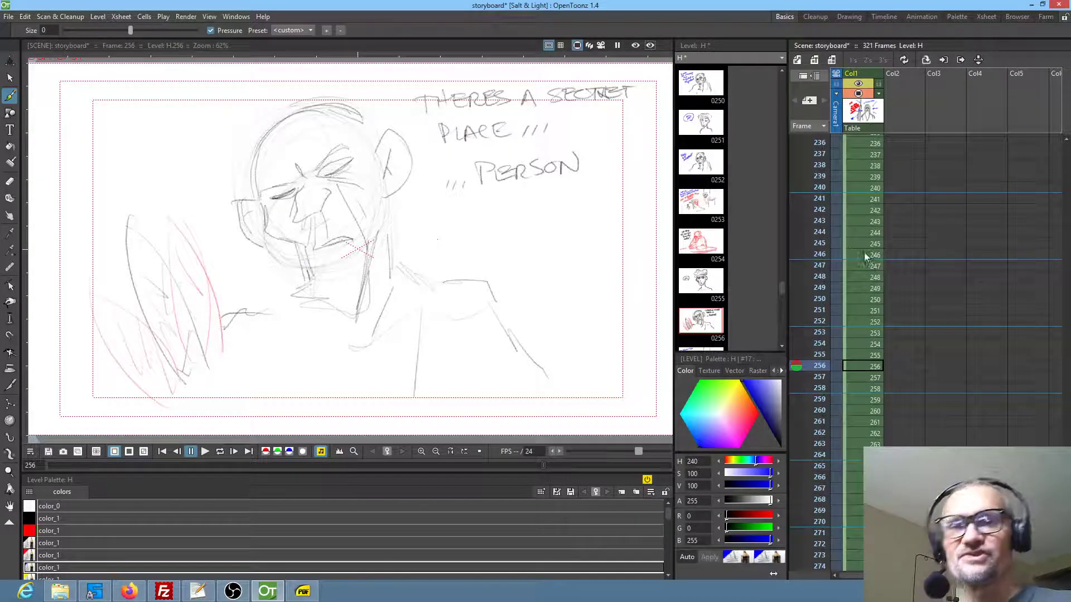
{"action": "left_click", "coordinate": [861, 365]}
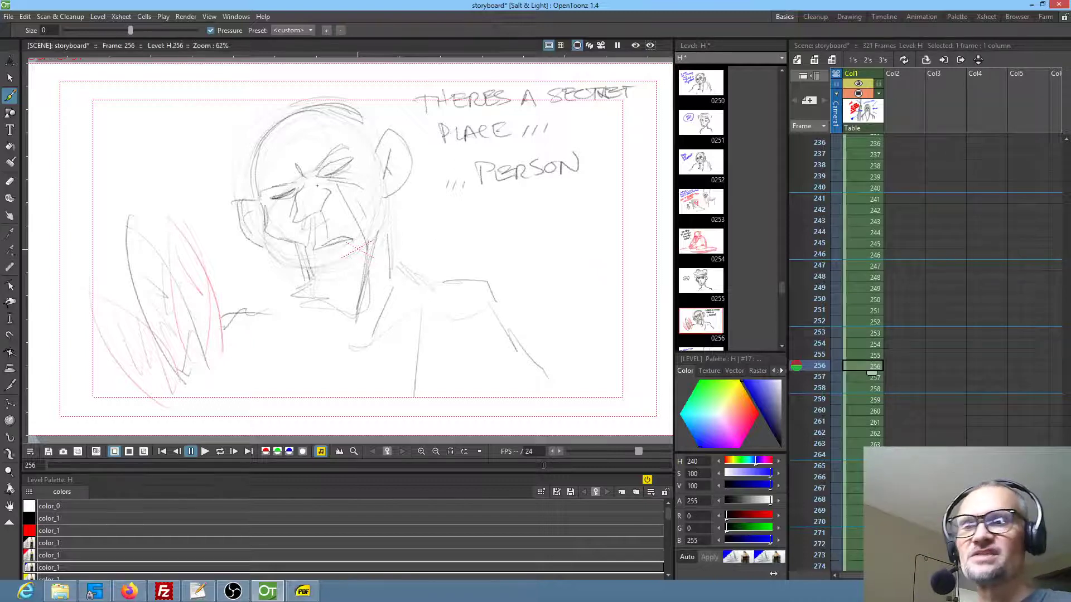
Review frames 257 to 261, checking the dialogue, character staging and the pull-out and fade-to-black notes
{"action": "key", "text": "."}
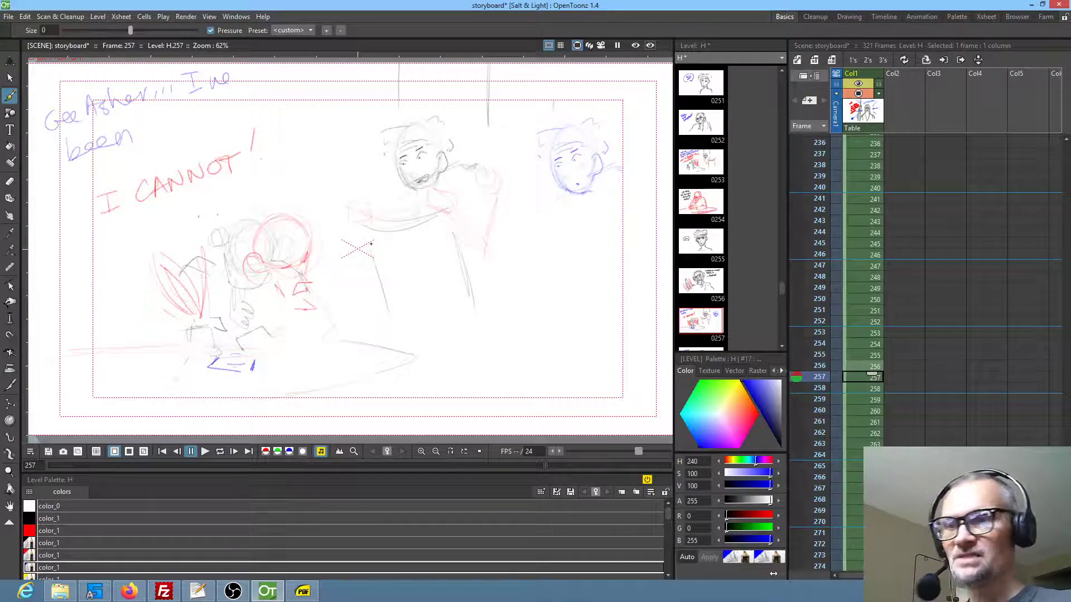
{"action": "key", "text": "period"}
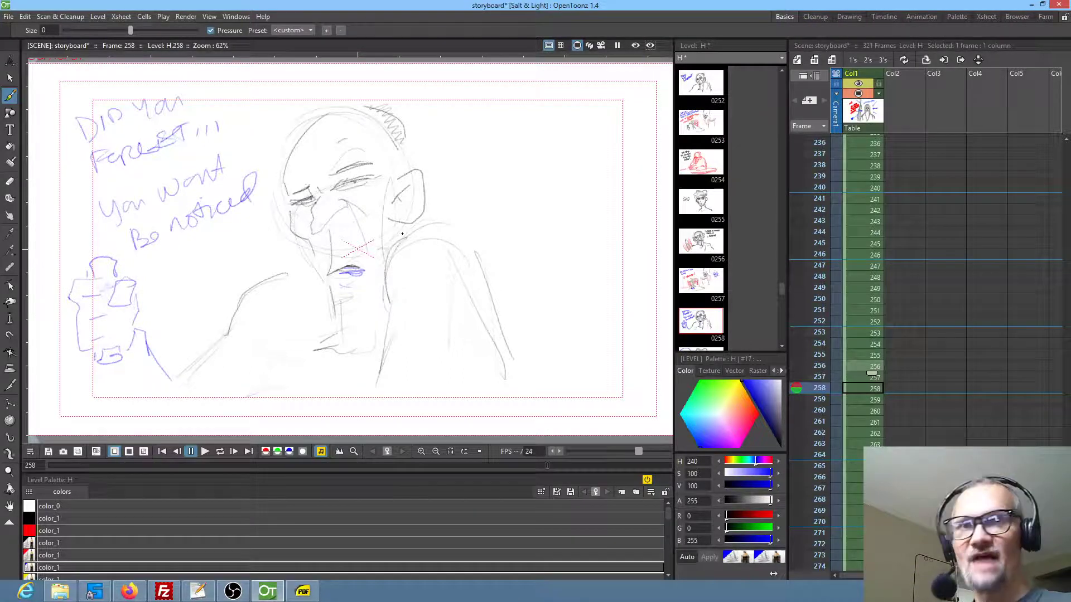
{"action": "key", "text": "period"}
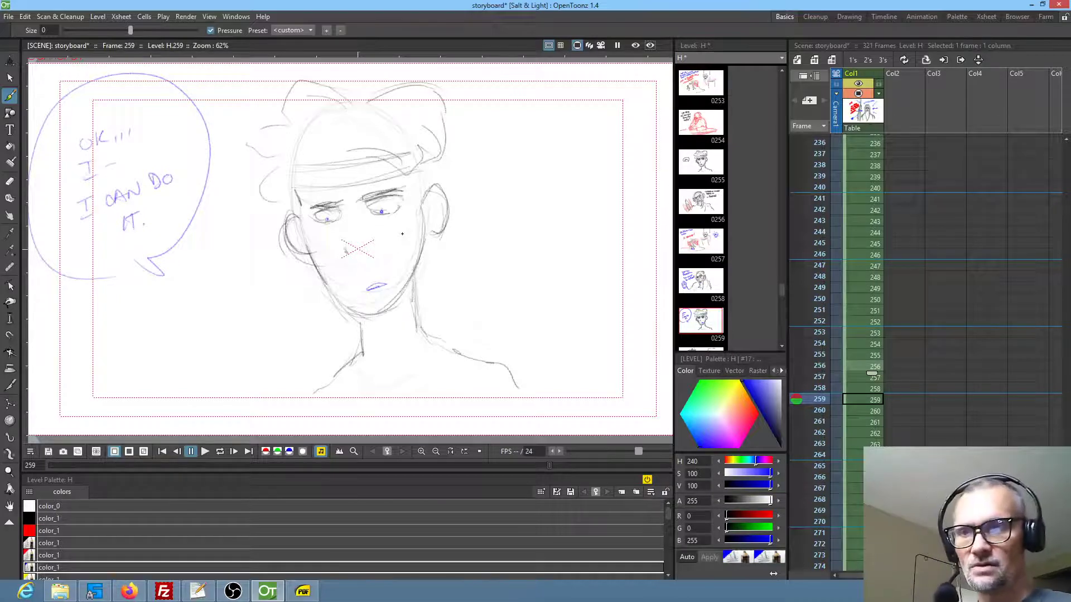
{"action": "key", "text": "period"}
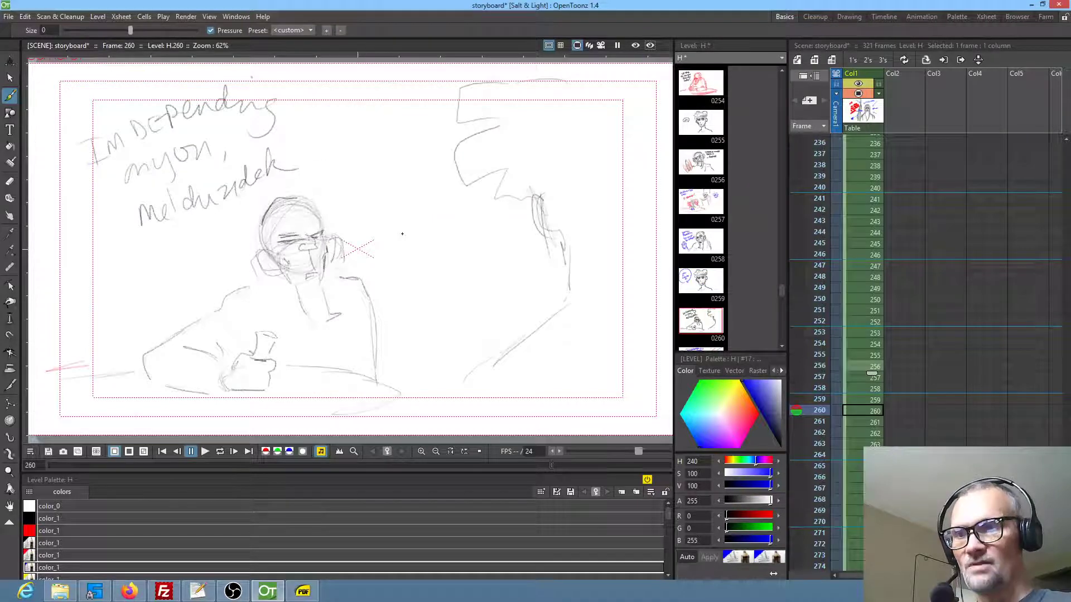
{"action": "key", "text": "period"}
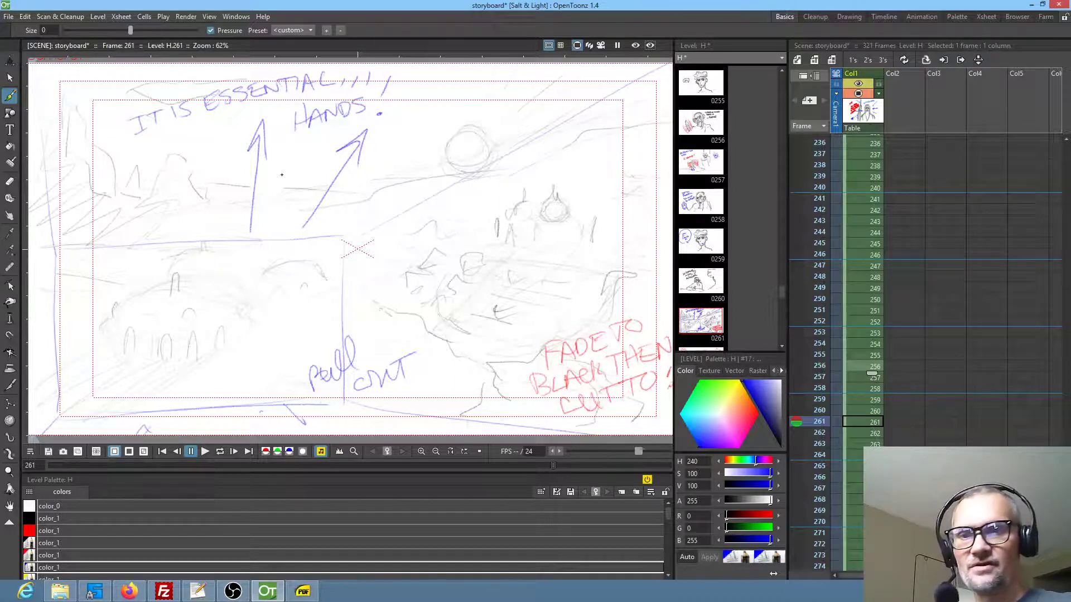
{"action": "left_click_drag", "start_coordinate": [458, 304], "coordinate": [452, 299]}
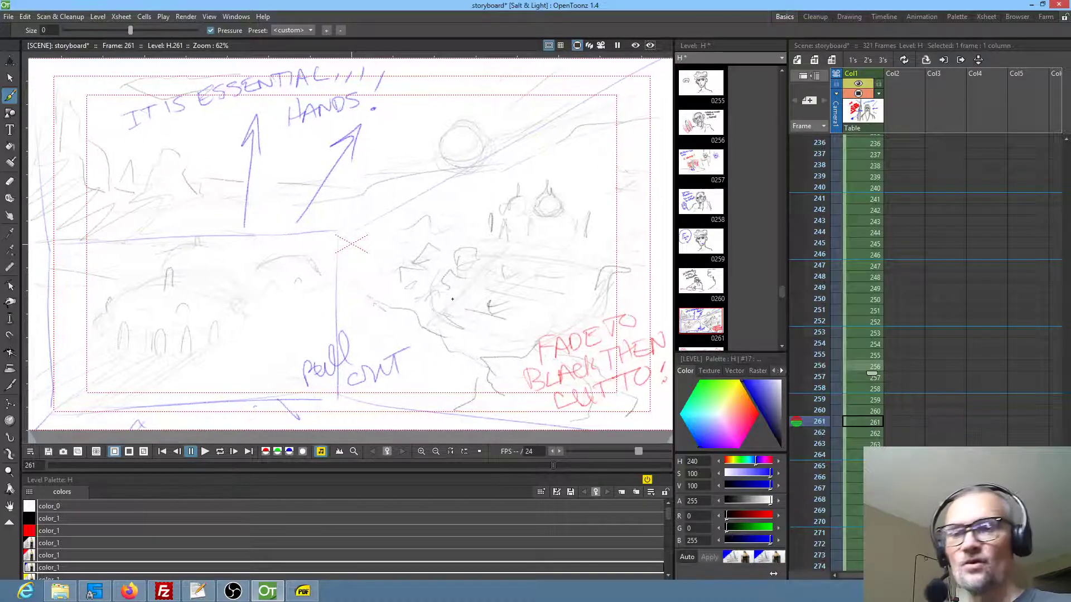
{"action": "mouse_move", "coordinate": [588, 384]}
{"action": "left_mouse_down"}
{"action": "mouse_move", "coordinate": [557, 367]}
{"action": "mouse_move", "coordinate": [573, 384]}
{"action": "left_mouse_up"}
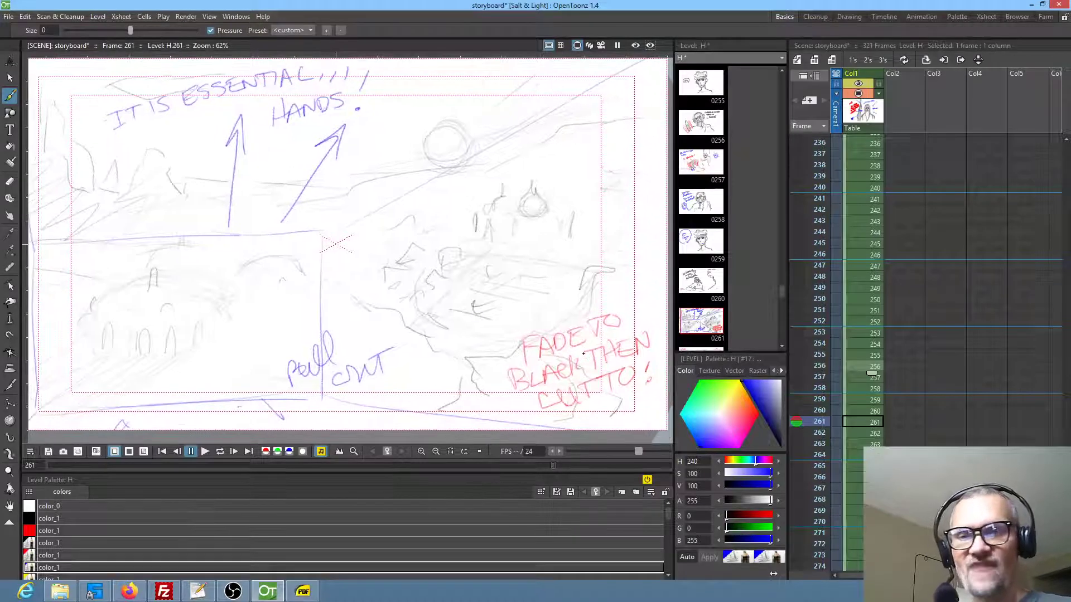
In frame 262, sketch black outlines over the shop awning's sides and scalloped edge and add its vertical support posts
{"action": "left_click", "coordinate": [861, 433]}
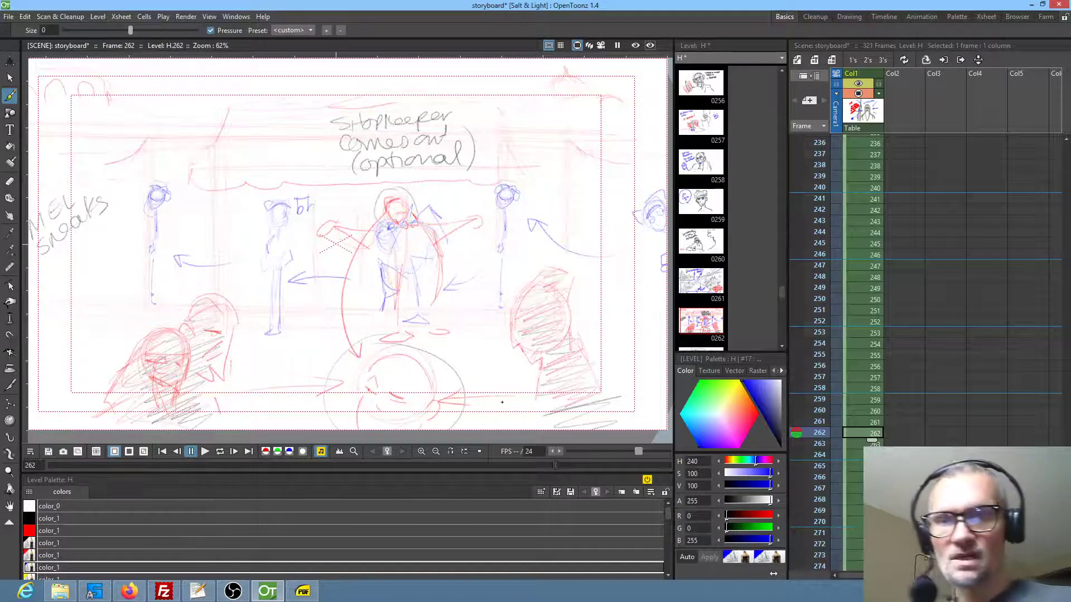
{"action": "left_click_drag", "start_coordinate": [586, 284], "coordinate": [588, 291]}
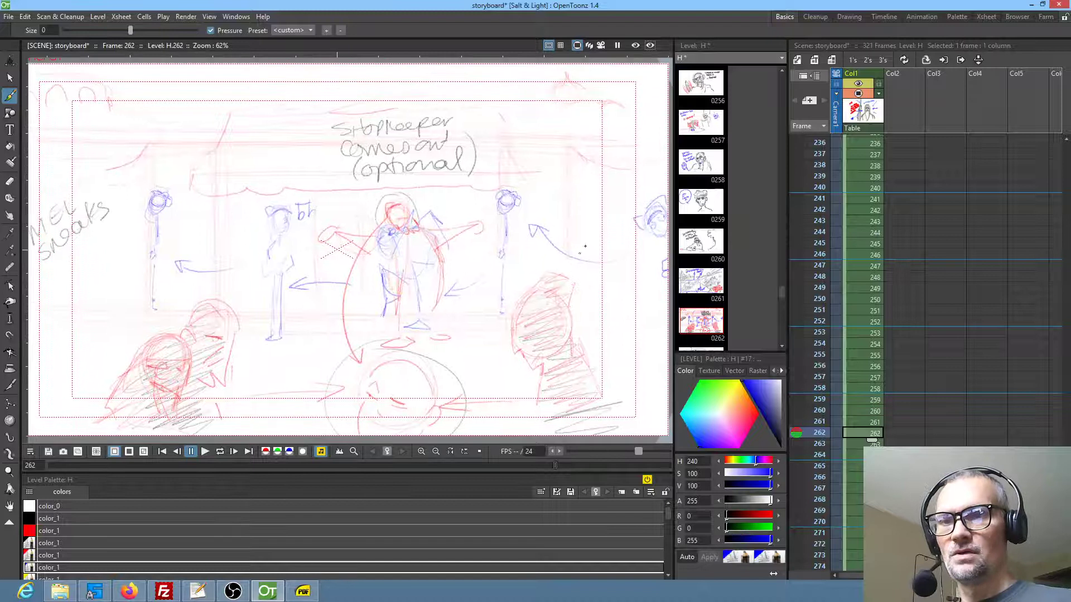
{"action": "left_click", "coordinate": [44, 543]}
{"action": "mouse_move", "coordinate": [231, 116]}
{"action": "left_mouse_down"}
{"action": "mouse_move", "coordinate": [220, 153]}
{"action": "mouse_move", "coordinate": [194, 169]}
{"action": "mouse_move", "coordinate": [194, 190]}
{"action": "mouse_move", "coordinate": [296, 196]}
{"action": "left_mouse_up"}
{"action": "left_click_drag", "start_coordinate": [226, 168], "coordinate": [328, 166]}
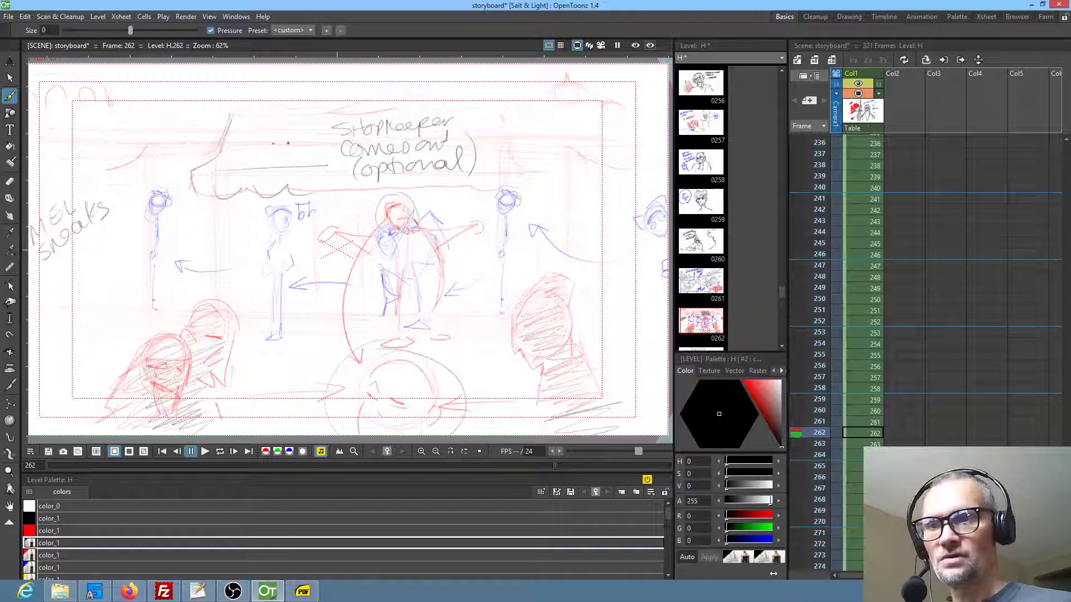
{"action": "mouse_move", "coordinate": [539, 193]}
{"action": "left_mouse_down"}
{"action": "mouse_move", "coordinate": [599, 179]}
{"action": "mouse_move", "coordinate": [584, 167]}
{"action": "mouse_move", "coordinate": [577, 106]}
{"action": "left_mouse_up"}
{"action": "left_click_drag", "start_coordinate": [507, 214], "coordinate": [501, 310]}
{"action": "left_click_drag", "start_coordinate": [568, 189], "coordinate": [571, 266]}
{"action": "left_click_drag", "start_coordinate": [207, 187], "coordinate": [207, 270]}
{"action": "left_click_drag", "start_coordinate": [148, 147], "coordinate": [149, 177]}
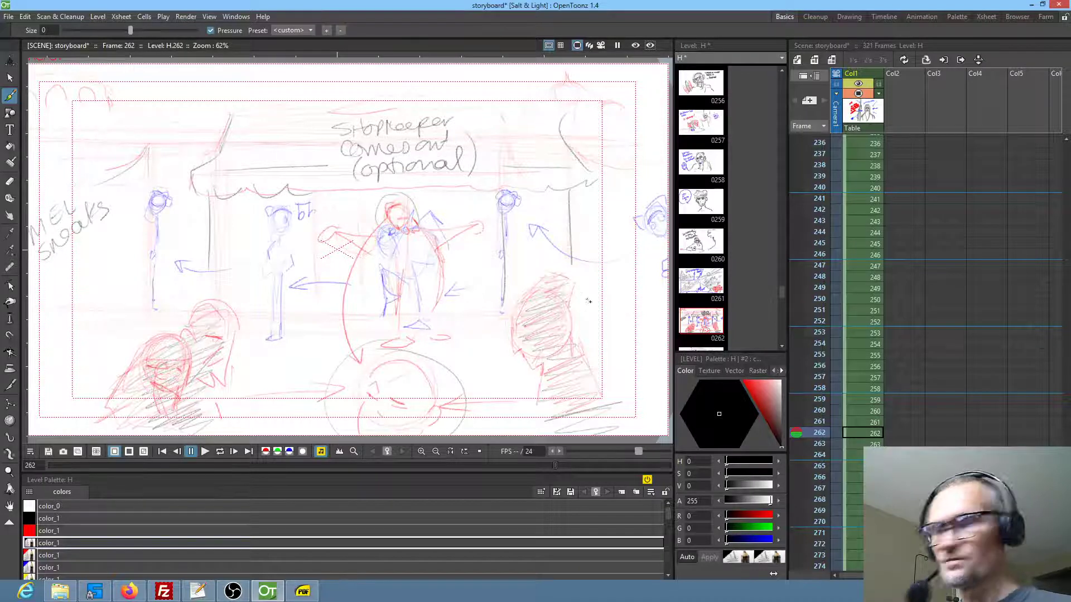
Lasso the single shaded foreground figure in frame 262, move it about 58 px right and 22 px down, and deselect it
{"action": "key", "text": "s"}
{"action": "mouse_move", "coordinate": [593, 288]}
{"action": "left_mouse_down"}
{"action": "mouse_move", "coordinate": [548, 265]}
{"action": "mouse_move", "coordinate": [514, 364]}
{"action": "mouse_move", "coordinate": [581, 436]}
{"action": "left_mouse_up"}
{"action": "left_click", "coordinate": [572, 380]}
{"action": "mouse_move", "coordinate": [591, 358]}
{"action": "left_mouse_down"}
{"action": "mouse_move", "coordinate": [585, 282]}
{"action": "mouse_move", "coordinate": [496, 357]}
{"action": "mouse_move", "coordinate": [610, 322]}
{"action": "left_mouse_up"}
{"action": "mouse_move", "coordinate": [556, 342]}
{"action": "left_mouse_down"}
{"action": "mouse_move", "coordinate": [549, 324]}
{"action": "mouse_move", "coordinate": [425, 328]}
{"action": "mouse_move", "coordinate": [560, 330]}
{"action": "left_mouse_up"}
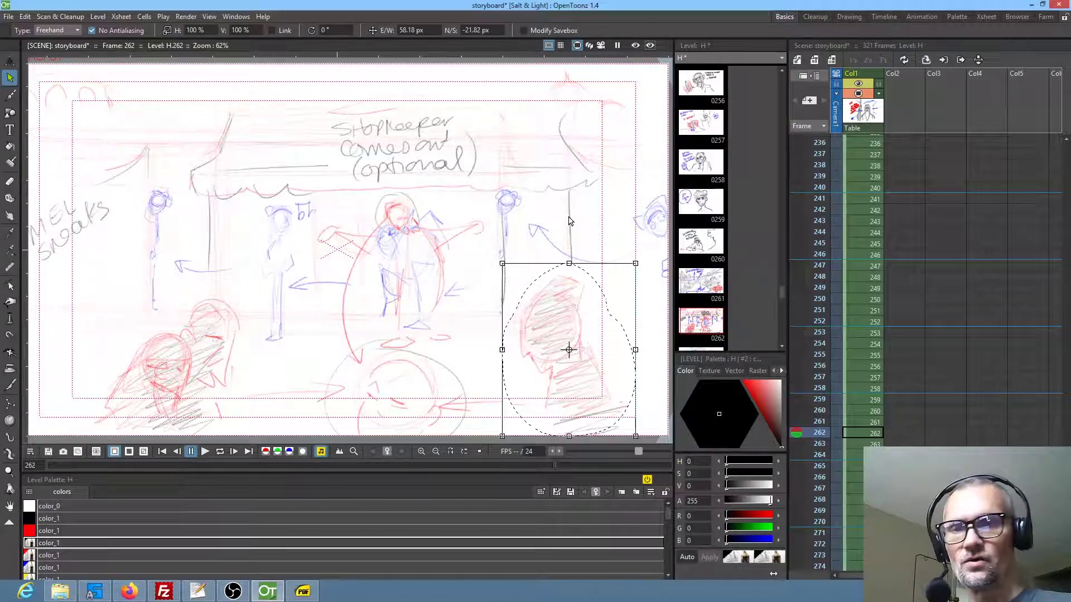
{"action": "left_click_drag", "start_coordinate": [549, 301], "coordinate": [512, 287]}
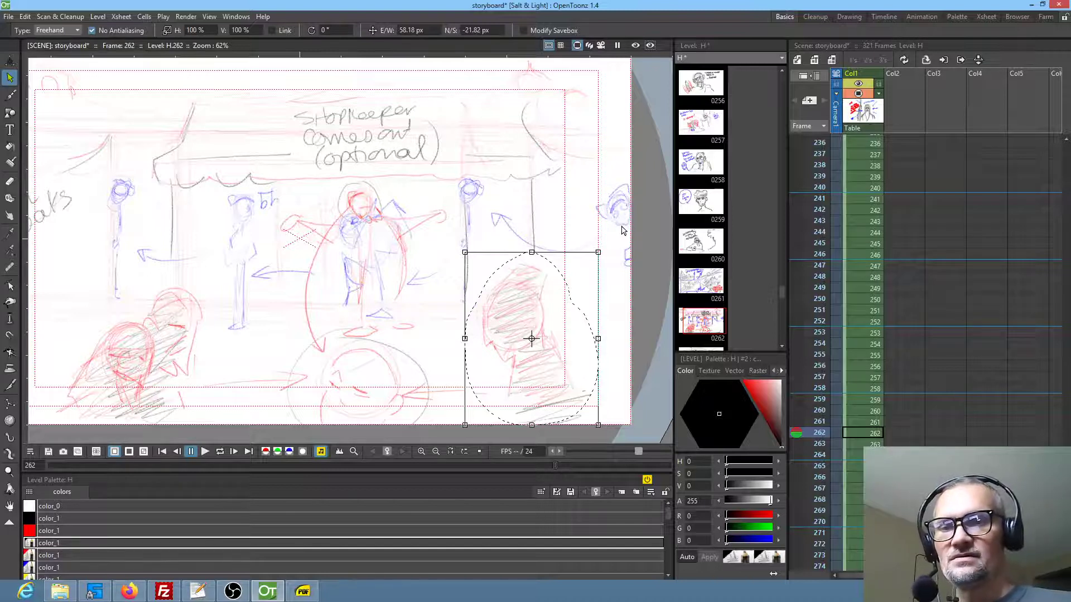
{"action": "left_click", "coordinate": [475, 215]}
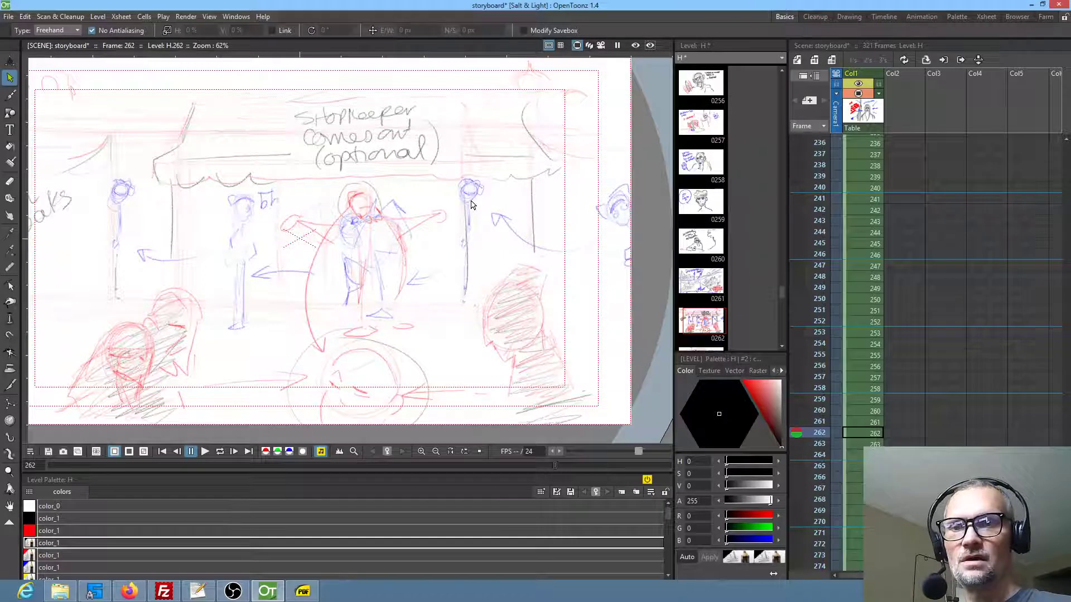
Hatch black shading into the gaps beside the shop's outer posts on both sides in frame 262 and save the scene
{"action": "key", "text": "b"}
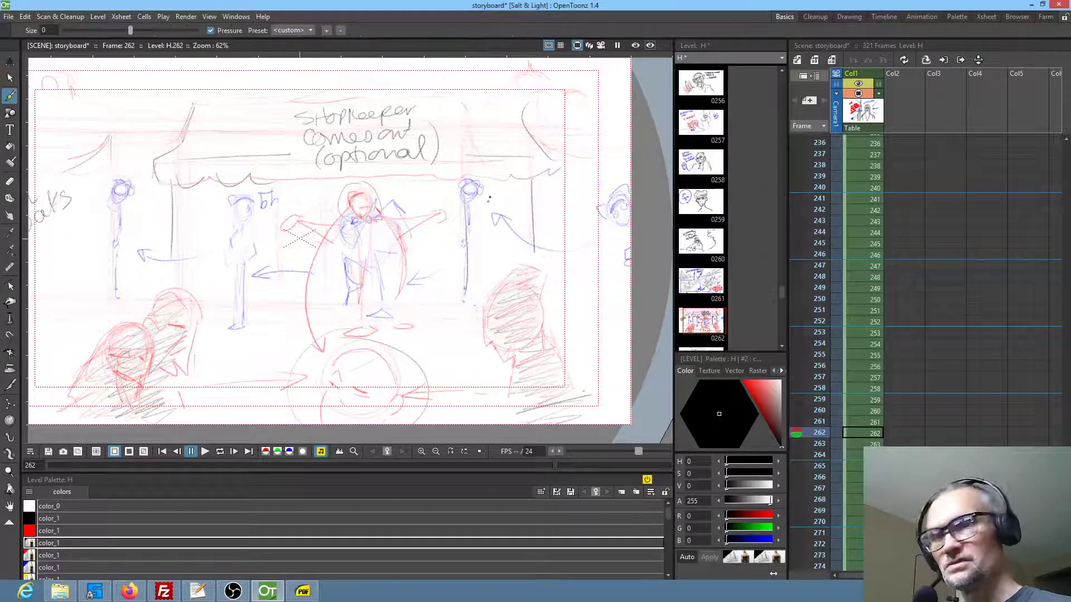
{"action": "left_click_drag", "start_coordinate": [508, 183], "coordinate": [485, 198]}
{"action": "mouse_move", "coordinate": [519, 185]}
{"action": "left_mouse_down"}
{"action": "mouse_move", "coordinate": [477, 204]}
{"action": "mouse_move", "coordinate": [529, 204]}
{"action": "mouse_move", "coordinate": [486, 215]}
{"action": "mouse_move", "coordinate": [501, 226]}
{"action": "mouse_move", "coordinate": [474, 260]}
{"action": "left_mouse_up"}
{"action": "mouse_move", "coordinate": [497, 256]}
{"action": "left_mouse_down"}
{"action": "mouse_move", "coordinate": [473, 276]}
{"action": "mouse_move", "coordinate": [486, 282]}
{"action": "left_mouse_up"}
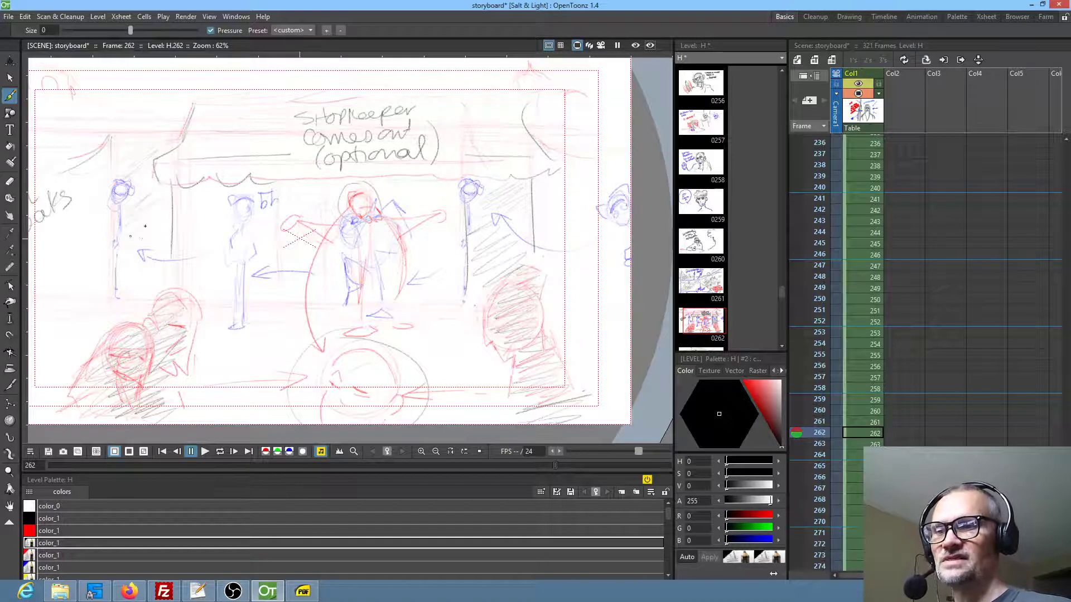
{"action": "key", "text": "ctrl+s"}
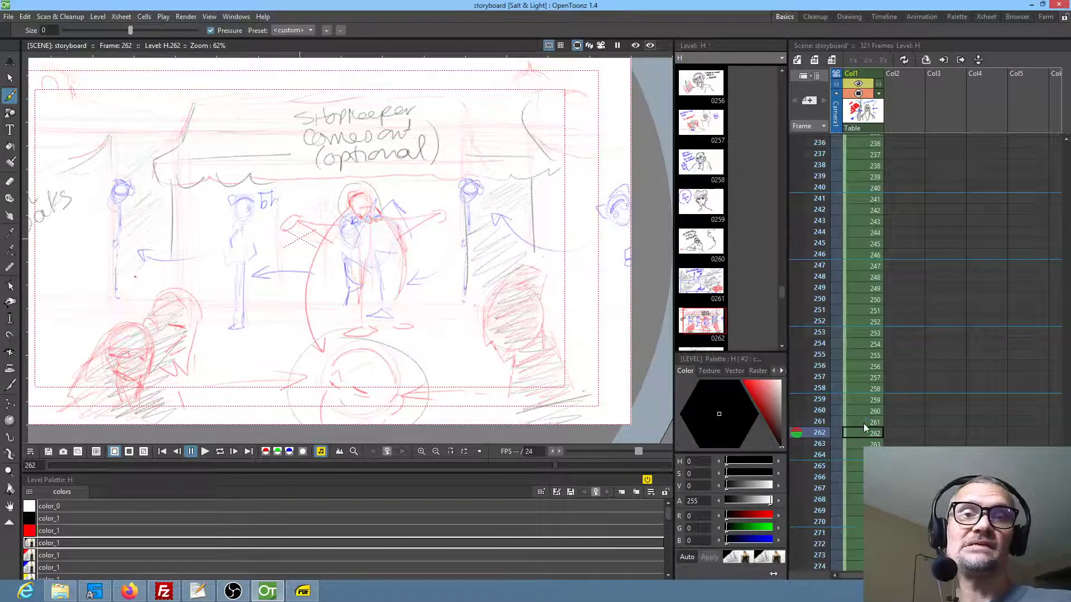
Compare frame 262's shopfront staging and shopkeeper note with the hidden figure and dialogue in frame 263
{"action": "key", "text": "Down"}
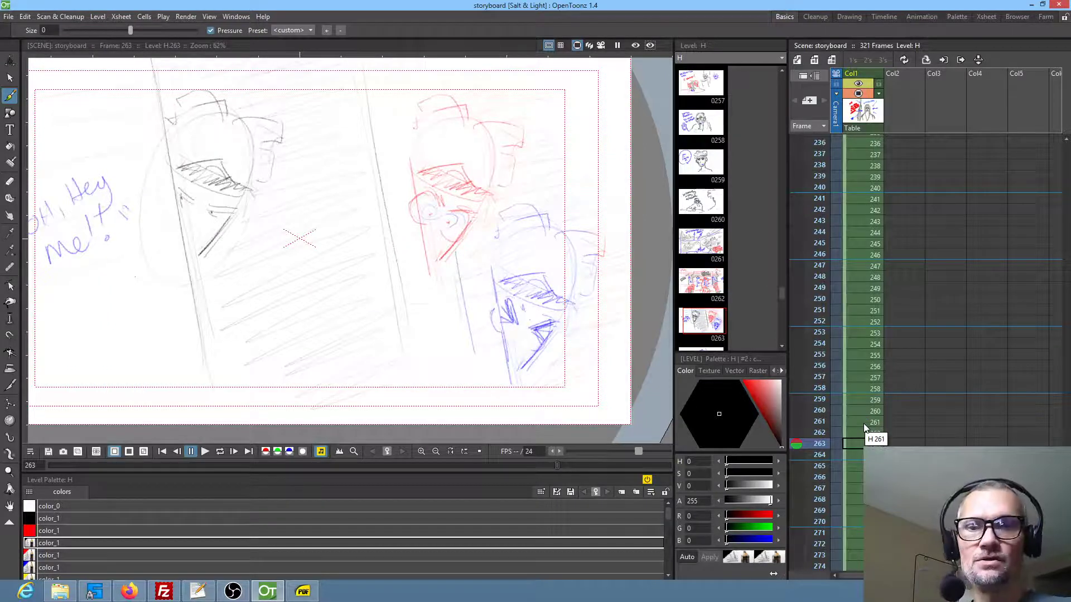
{"action": "left_click", "coordinate": [852, 428]}
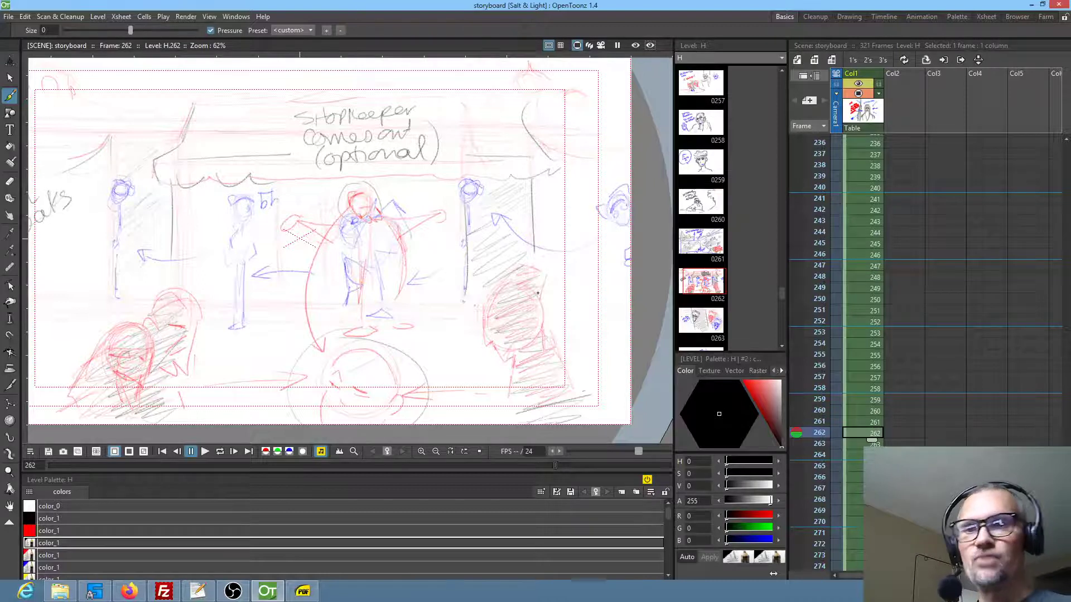
{"action": "left_click_drag", "start_coordinate": [472, 261], "coordinate": [512, 272]}
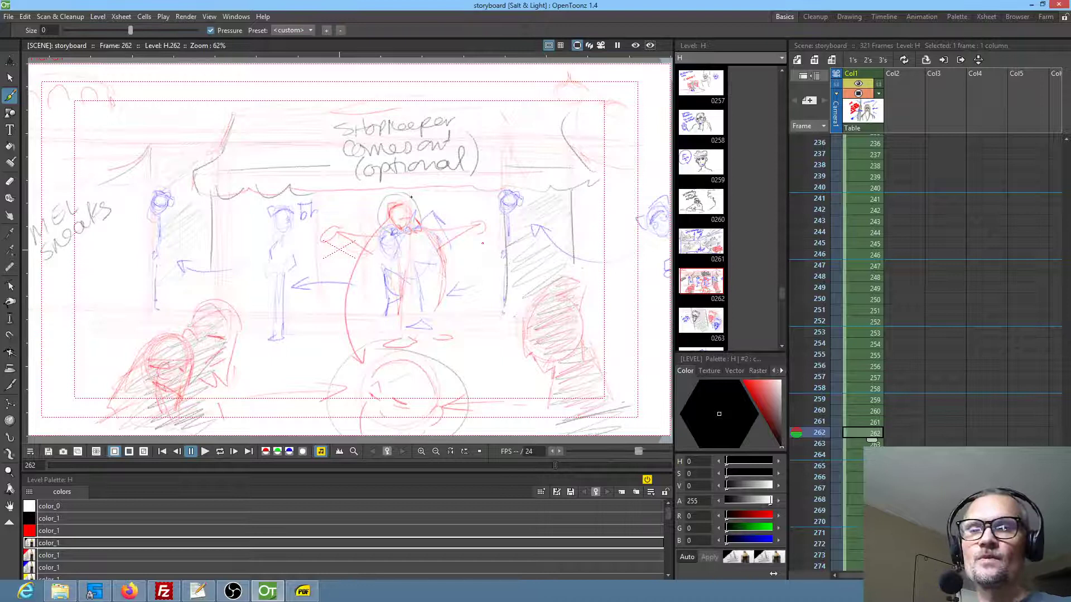
{"action": "scroll", "coordinate": [390, 181], "scroll_direction": "down", "scroll_amount": 1}
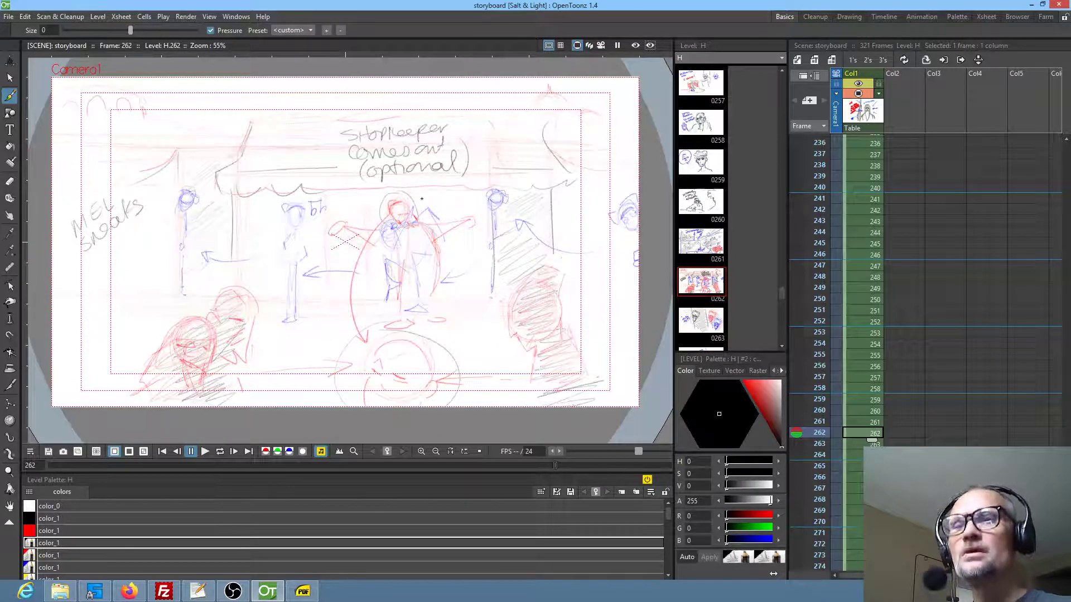
{"action": "scroll", "coordinate": [421, 198], "scroll_direction": "up", "scroll_amount": 1}
{"action": "scroll", "coordinate": [423, 202], "scroll_direction": "down", "scroll_amount": 1}
{"action": "scroll", "coordinate": [422, 203], "scroll_direction": "up", "scroll_amount": 1}
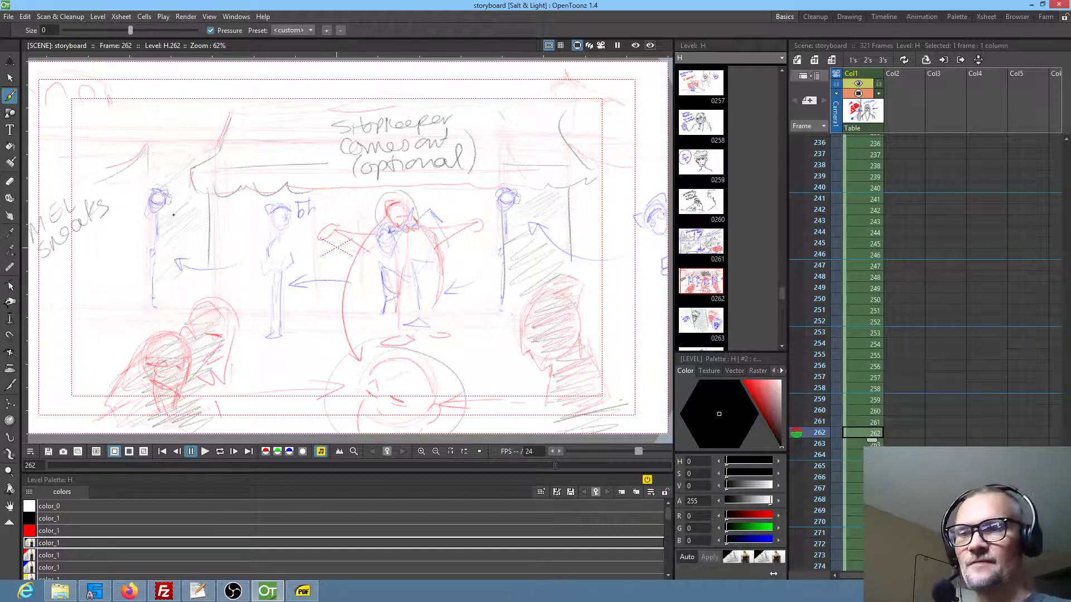
{"action": "key", "text": "period"}
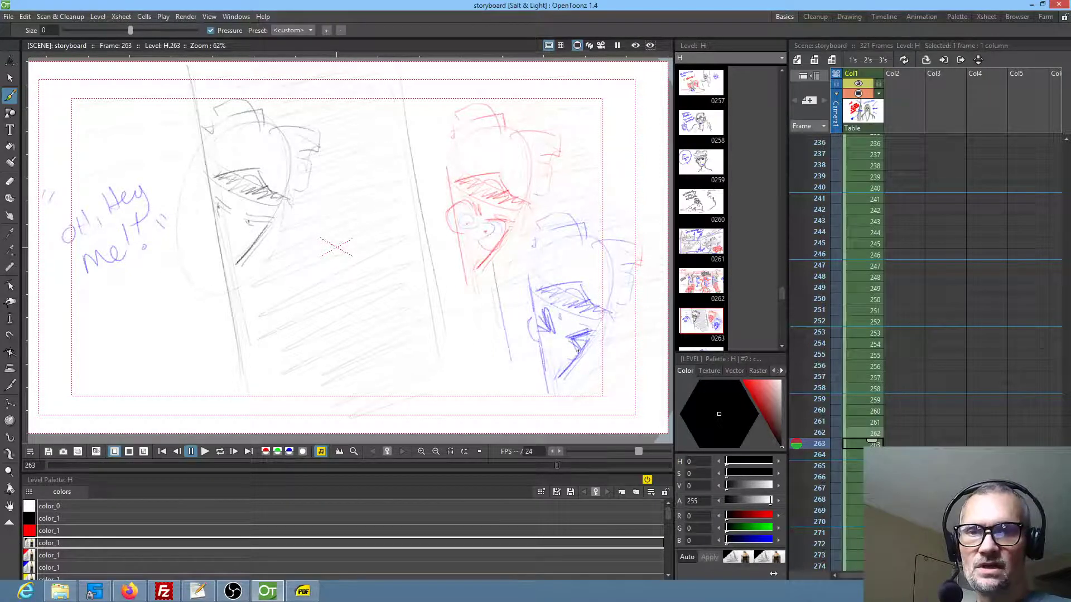
In frame 264, write a red "FIX!" note beside the leaning figure, with a curved arrow pointing at the figure's lower back
{"action": "key", "text": "period"}
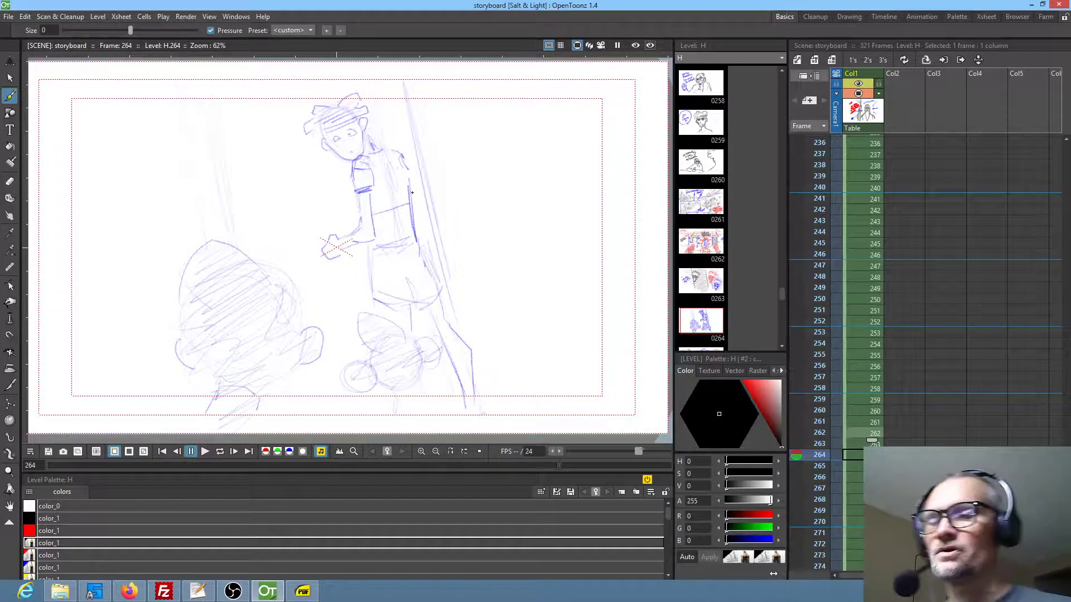
{"action": "left_click", "coordinate": [49, 555]}
{"action": "mouse_move", "coordinate": [465, 177]}
{"action": "left_mouse_down"}
{"action": "mouse_move", "coordinate": [463, 131]}
{"action": "mouse_move", "coordinate": [486, 127]}
{"action": "left_mouse_up"}
{"action": "mouse_move", "coordinate": [463, 158]}
{"action": "left_mouse_down"}
{"action": "mouse_move", "coordinate": [498, 135]}
{"action": "mouse_move", "coordinate": [491, 167]}
{"action": "left_mouse_up"}
{"action": "mouse_move", "coordinate": [499, 136]}
{"action": "left_mouse_down"}
{"action": "mouse_move", "coordinate": [521, 143]}
{"action": "mouse_move", "coordinate": [503, 174]}
{"action": "left_mouse_up"}
{"action": "left_click_drag", "start_coordinate": [537, 118], "coordinate": [533, 140]}
{"action": "left_click", "coordinate": [530, 148]}
{"action": "left_click_drag", "start_coordinate": [498, 189], "coordinate": [432, 258]}
{"action": "left_click_drag", "start_coordinate": [440, 229], "coordinate": [451, 251]}
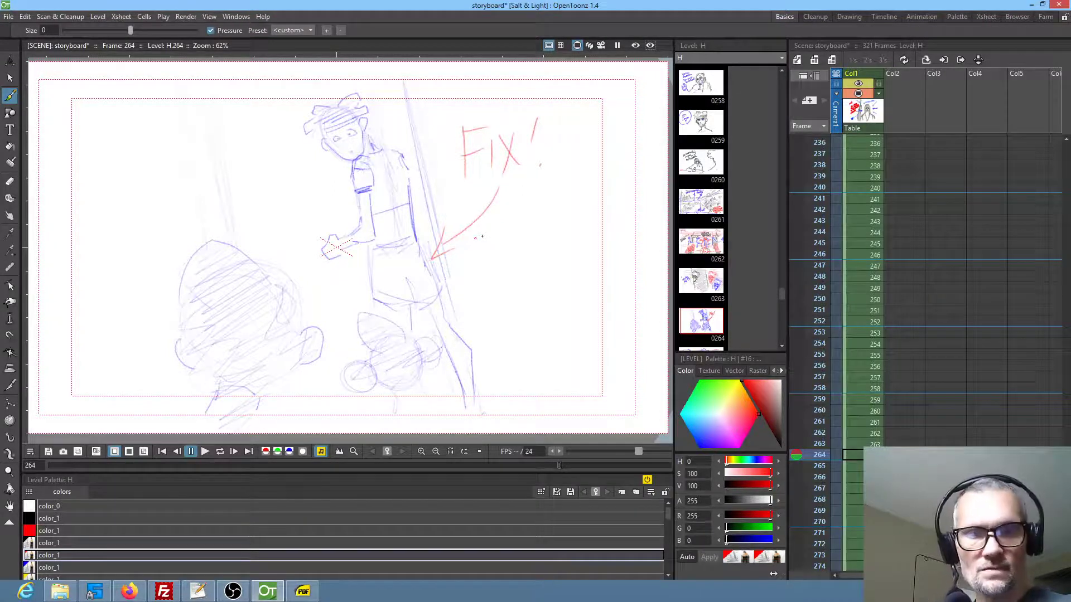
Advance to frame 268 and sketch red strokes across the standing figure's pouch, hip and waist
{"action": "key", "text": "period"}
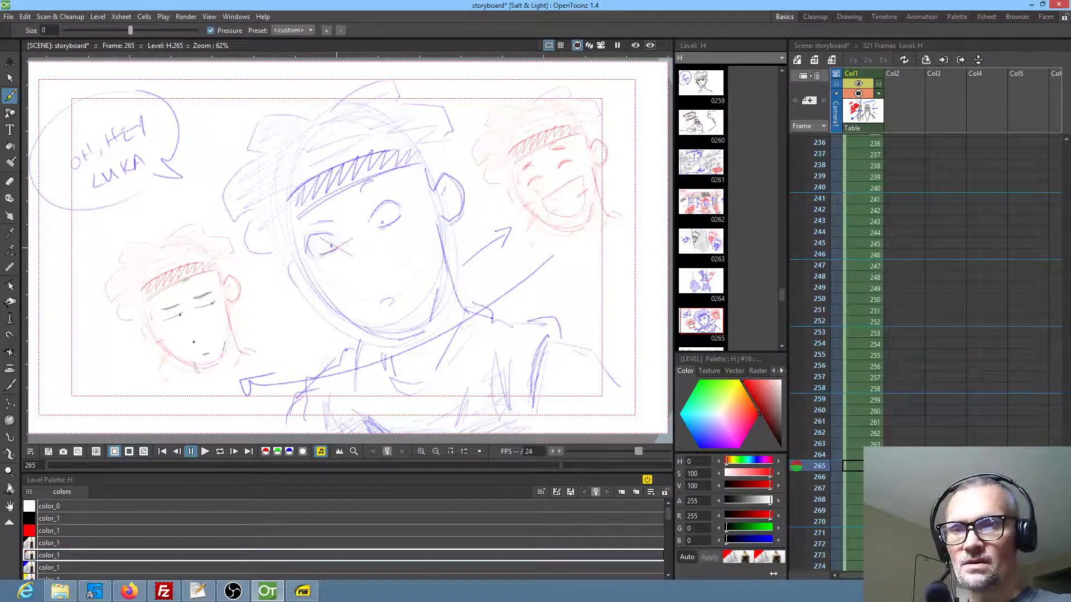
{"action": "key", "text": "period"}
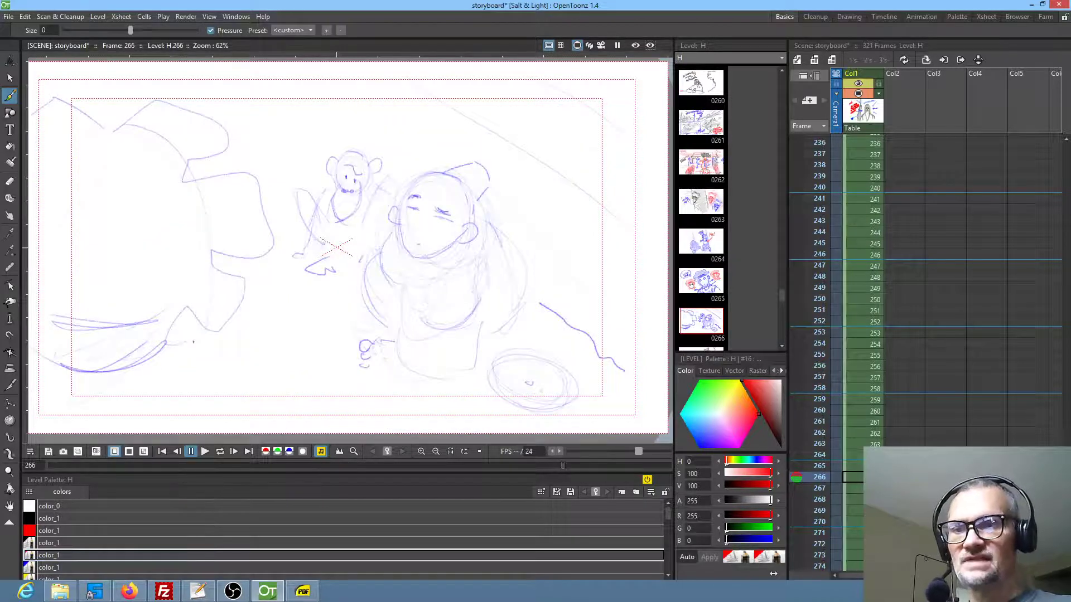
{"action": "key", "text": "period"}
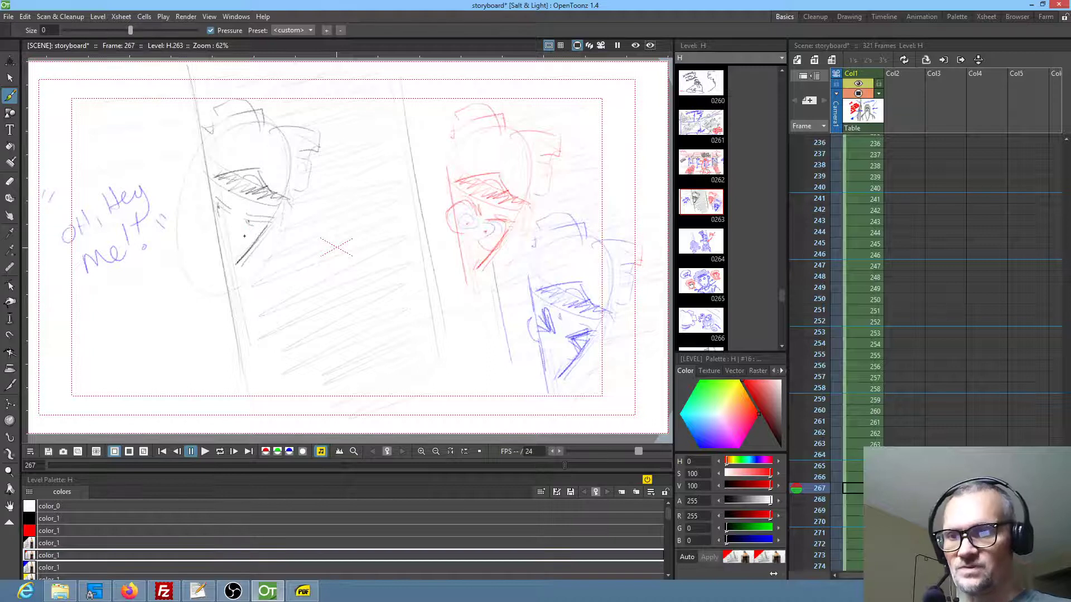
{"action": "key", "text": "period"}
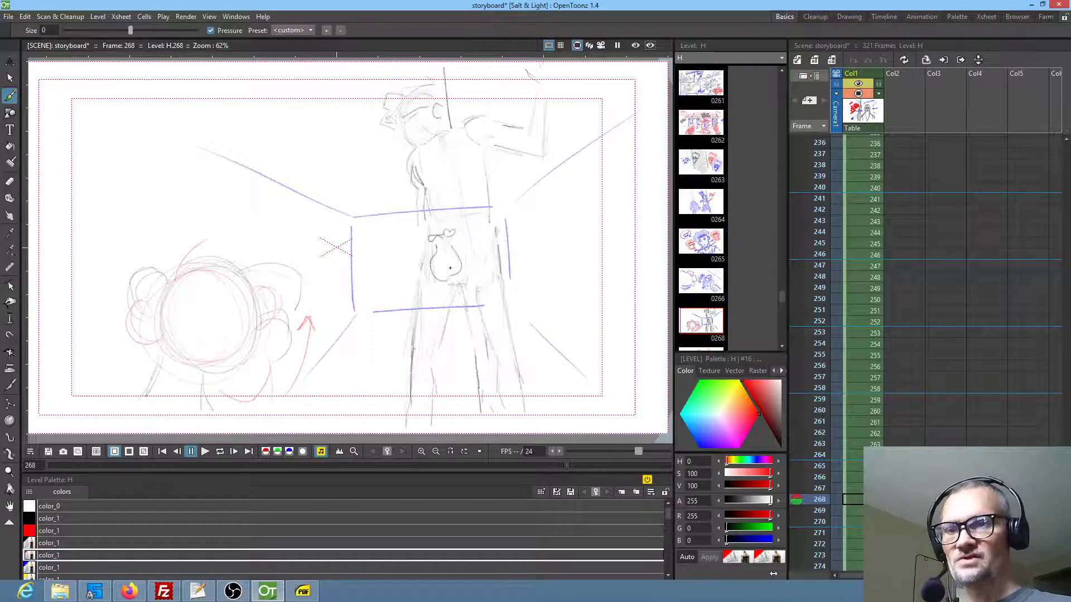
{"action": "left_click_drag", "start_coordinate": [431, 262], "coordinate": [457, 258]}
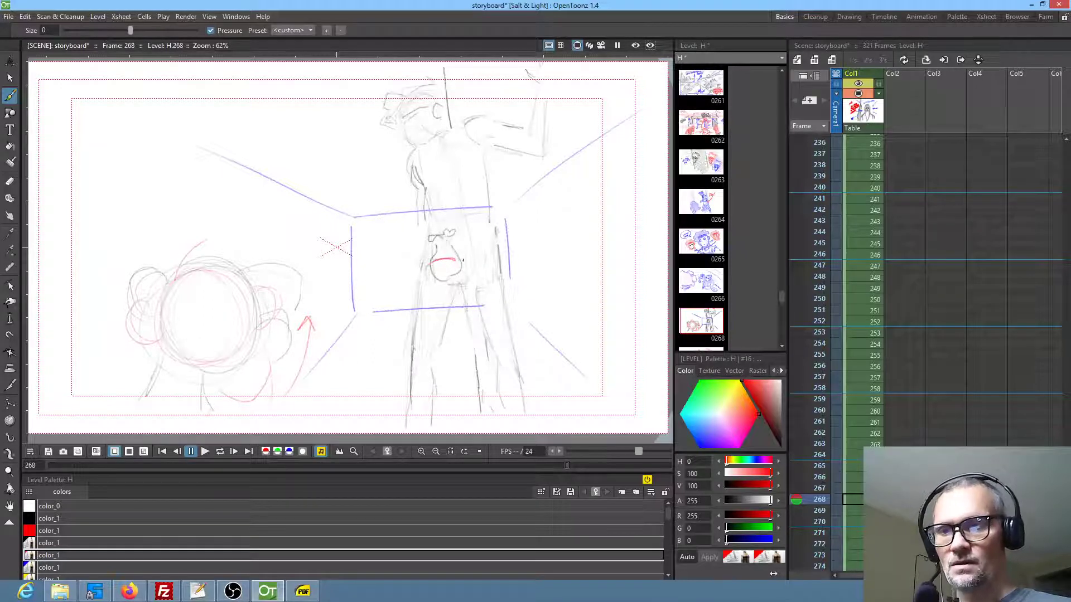
{"action": "left_click_drag", "start_coordinate": [459, 240], "coordinate": [498, 239]}
{"action": "left_click_drag", "start_coordinate": [432, 201], "coordinate": [490, 205]}
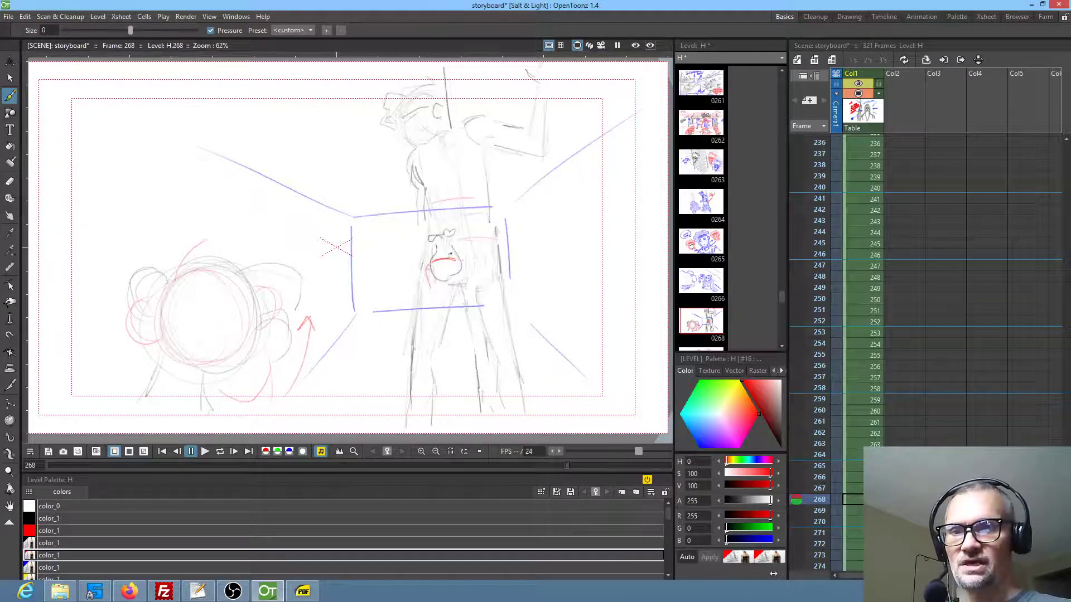
Check frames 269 and 270, and draw a red arrow pointing left from the running figure in frame 270
{"action": "key", "text": "period"}
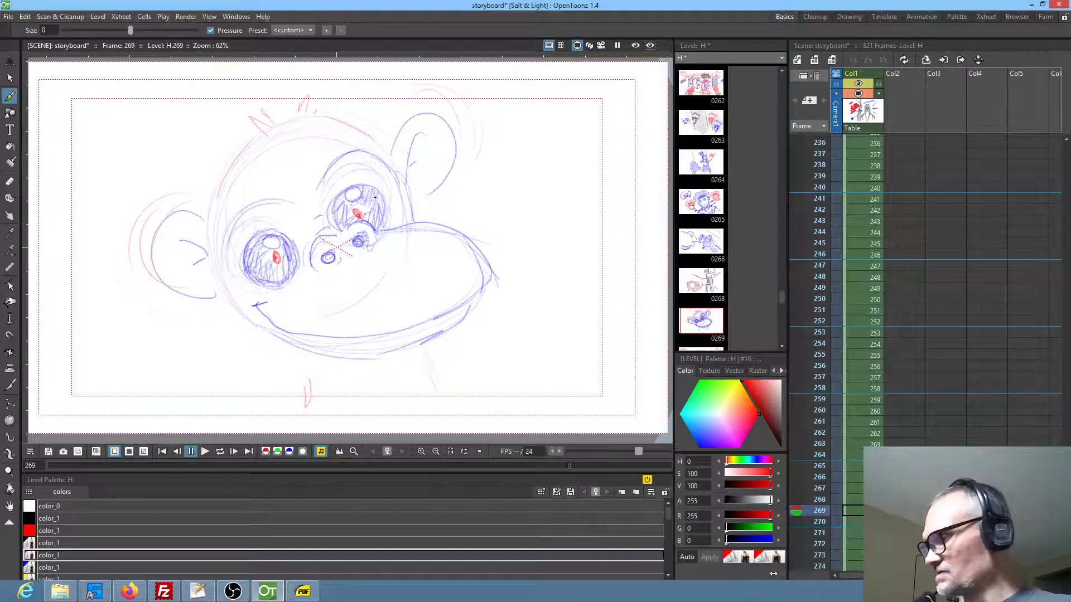
{"action": "key", "text": "period"}
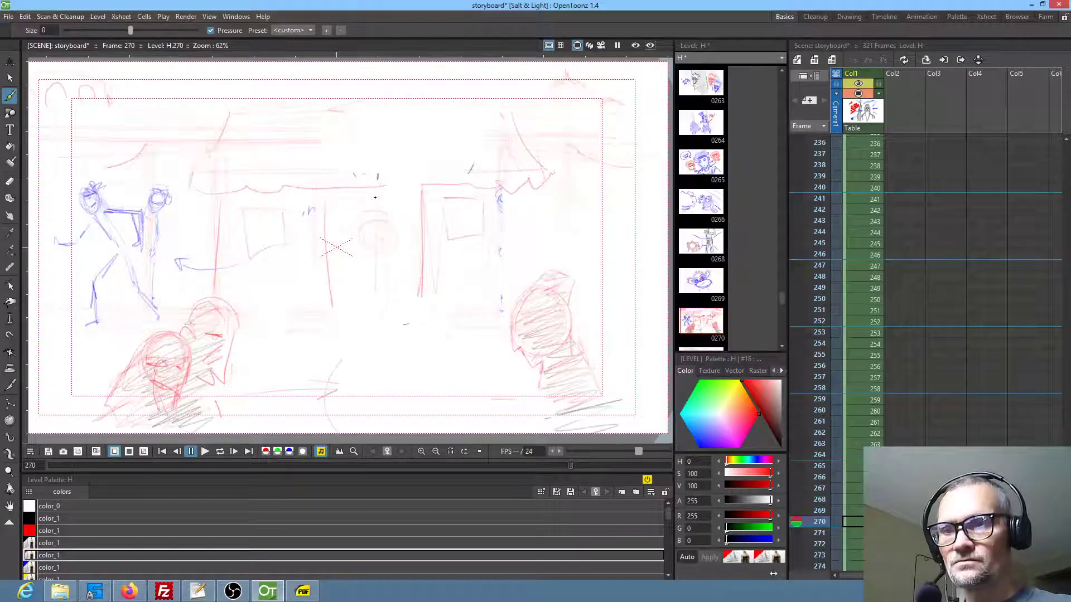
{"action": "key", "text": "comma"}
{"action": "key", "text": "period"}
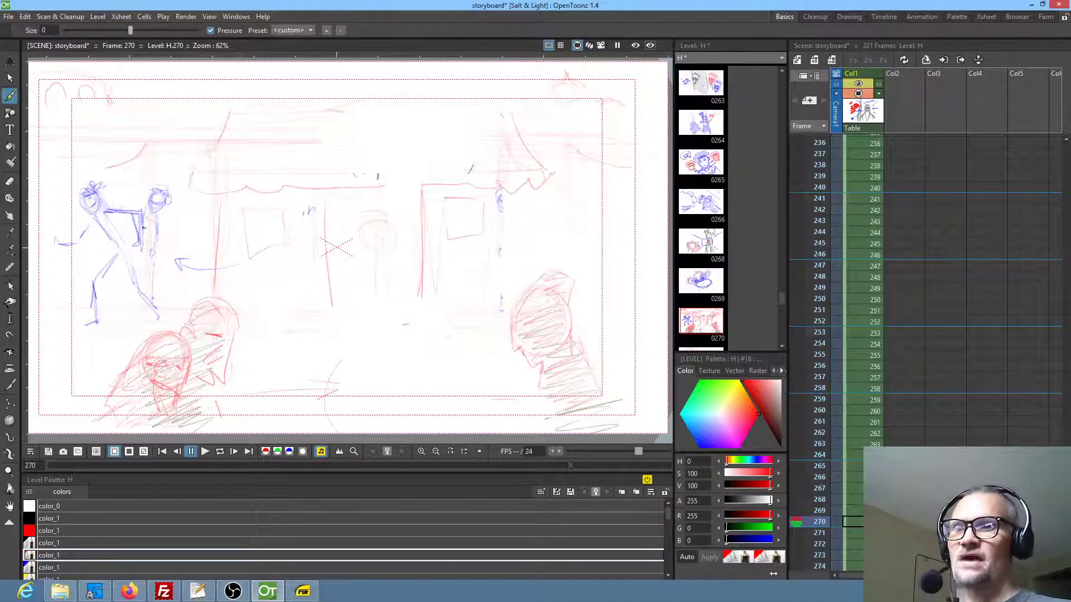
{"action": "left_click_drag", "start_coordinate": [89, 264], "coordinate": [60, 276]}
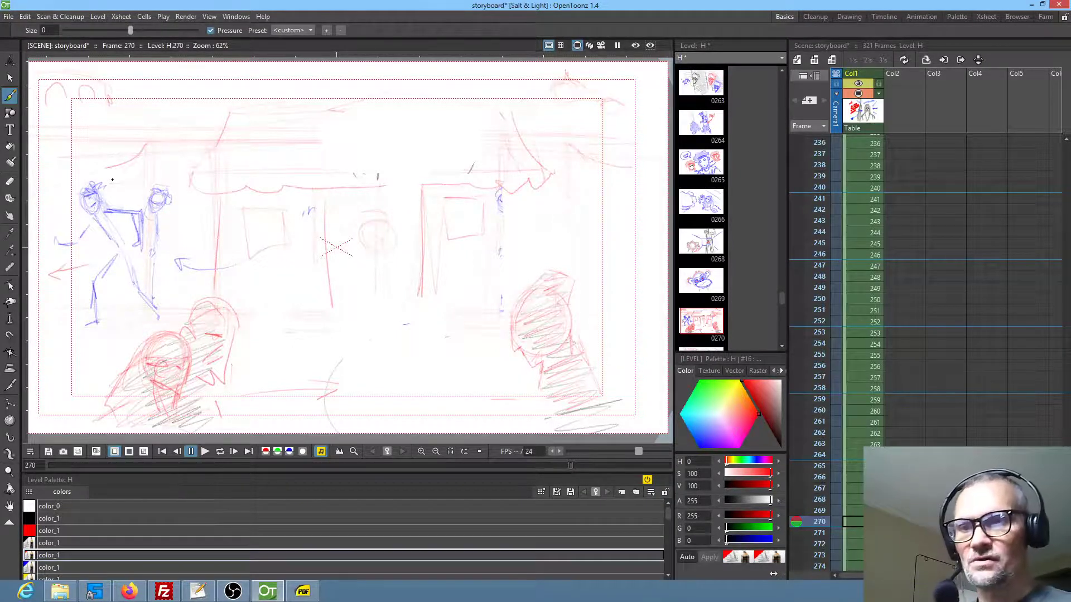
In frame 271, draw two red arrows pointing down-left alongside the running animals to show their direction of travel
{"action": "key", "text": "period"}
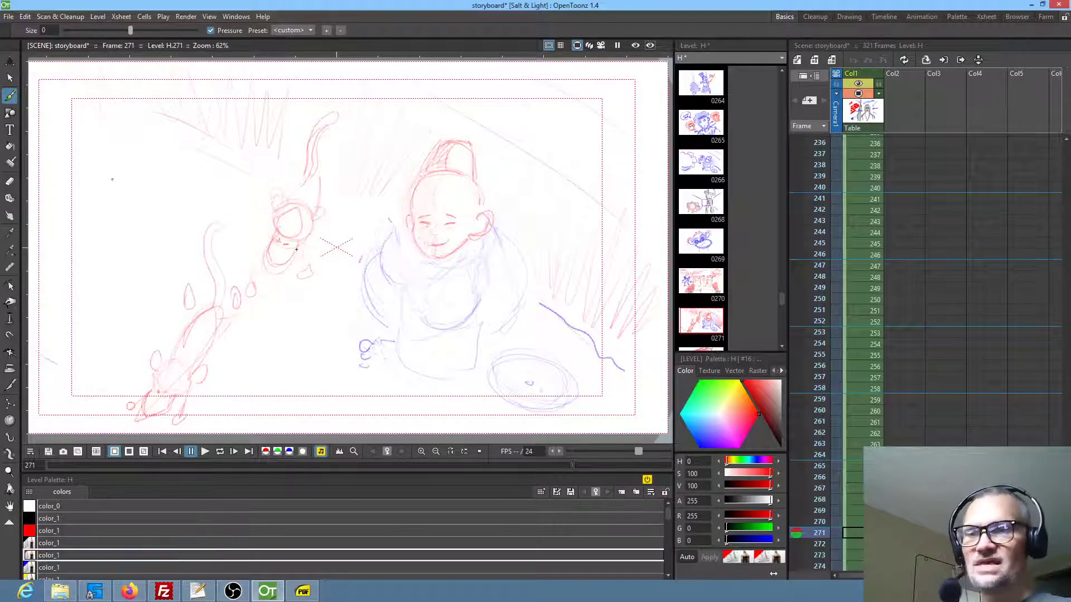
{"action": "mouse_move", "coordinate": [286, 301]}
{"action": "left_mouse_down"}
{"action": "mouse_move", "coordinate": [239, 385]}
{"action": "mouse_move", "coordinate": [257, 373]}
{"action": "left_mouse_up"}
{"action": "left_click_drag", "start_coordinate": [156, 293], "coordinate": [138, 326]}
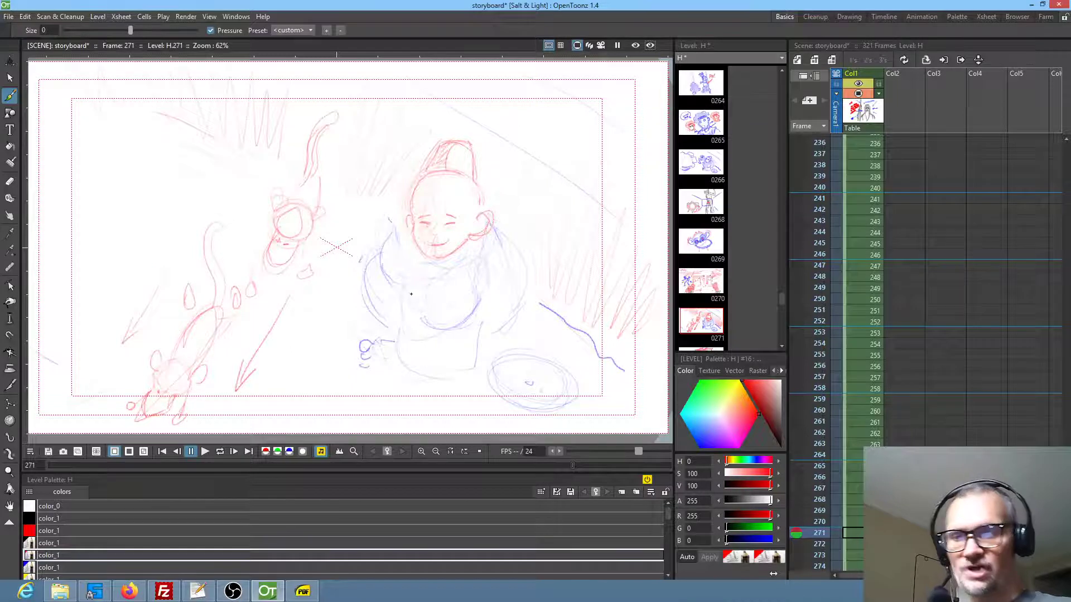
In frame 272, sketch a small red curve at the walking figure's hip and red marks at the top of the post
{"action": "key", "text": "period"}
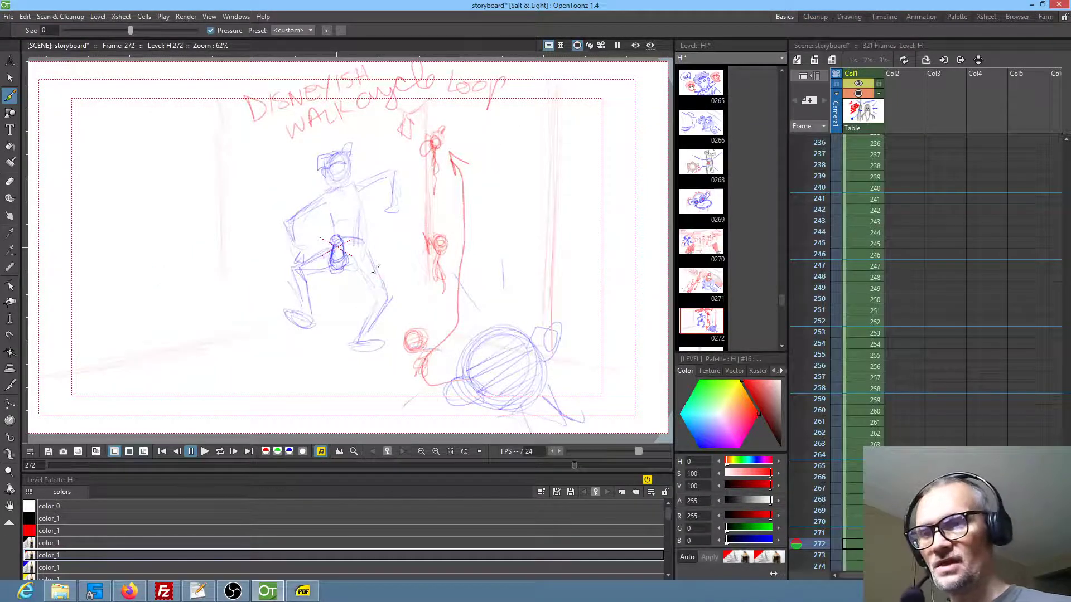
{"action": "left_click_drag", "start_coordinate": [372, 247], "coordinate": [376, 269]}
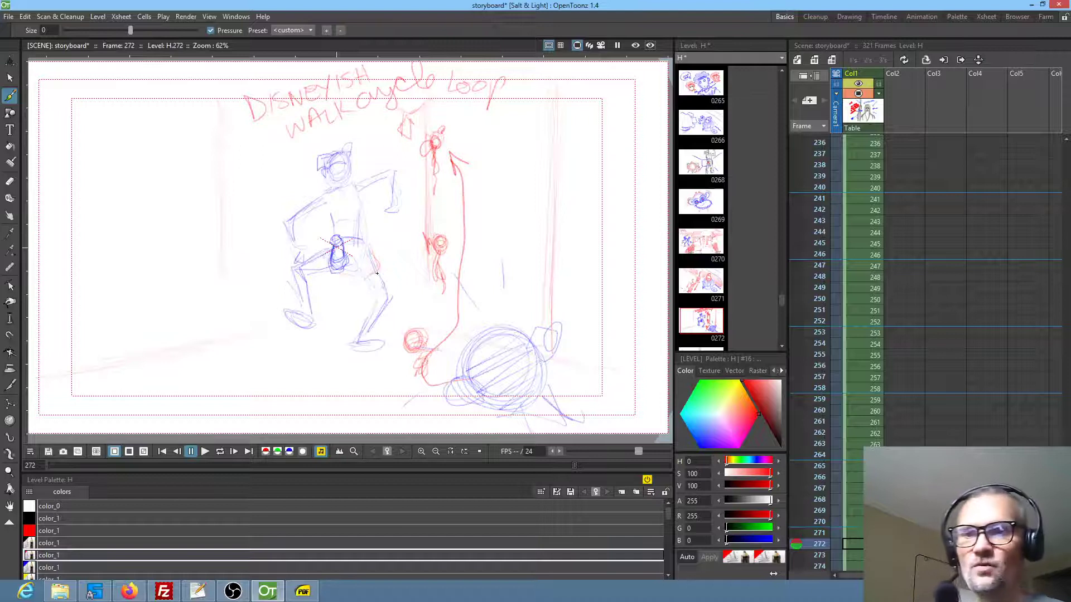
{"action": "left_click_drag", "start_coordinate": [422, 101], "coordinate": [426, 127]}
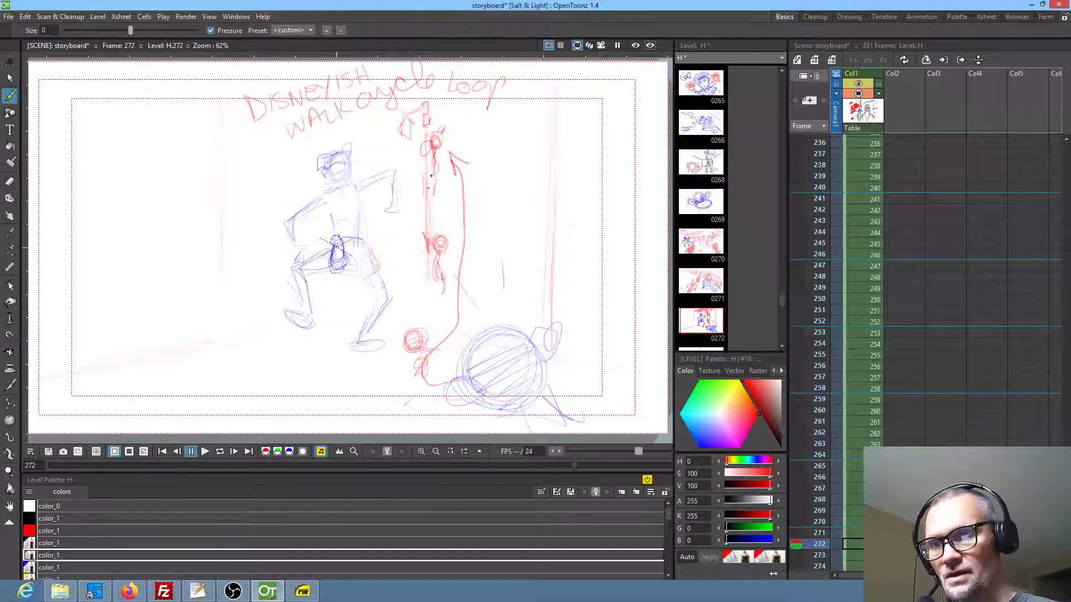
Sketch blue floor-edge lines behind the walking figure in frame 272, plus vertical lines on the wall at the left
{"action": "left_click", "coordinate": [45, 567]}
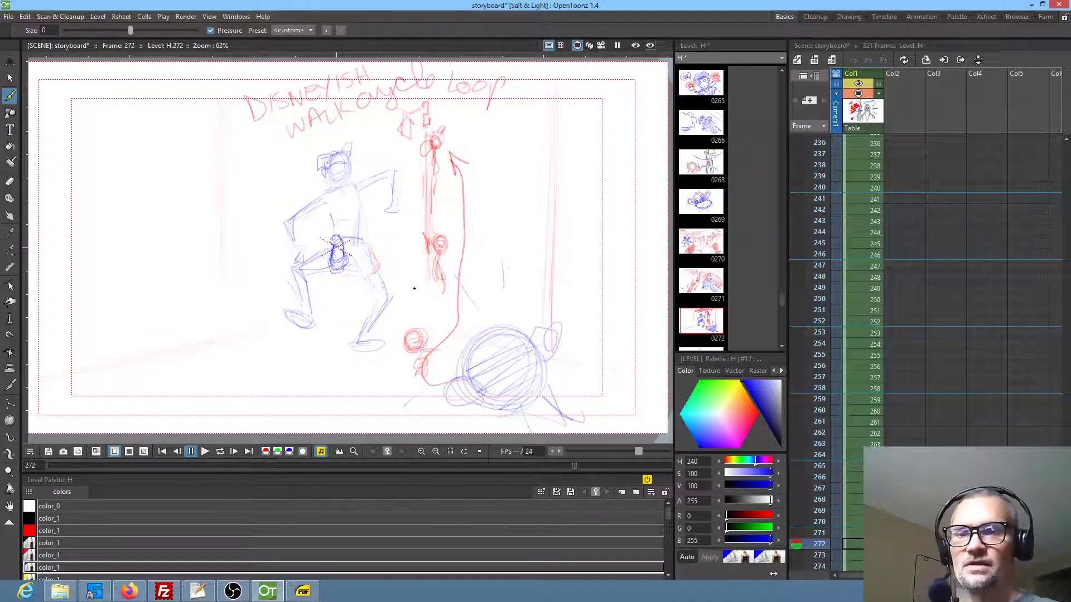
{"action": "left_click_drag", "start_coordinate": [131, 359], "coordinate": [267, 309]}
{"action": "mouse_move", "coordinate": [105, 369]}
{"action": "left_mouse_down"}
{"action": "mouse_move", "coordinate": [254, 311]}
{"action": "mouse_move", "coordinate": [355, 288]}
{"action": "left_mouse_up"}
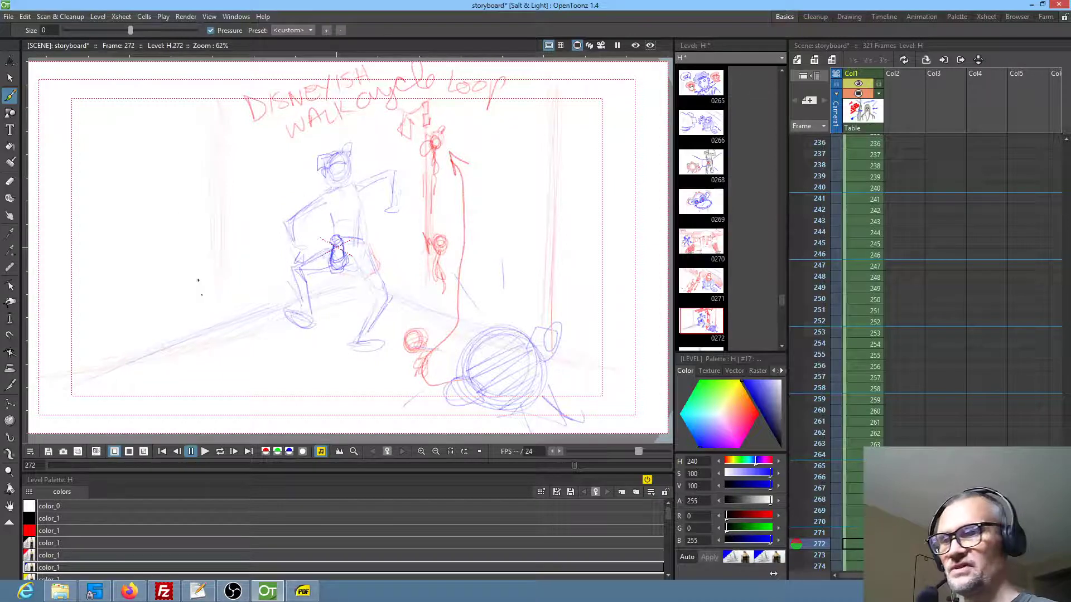
{"action": "left_click_drag", "start_coordinate": [102, 102], "coordinate": [114, 357]}
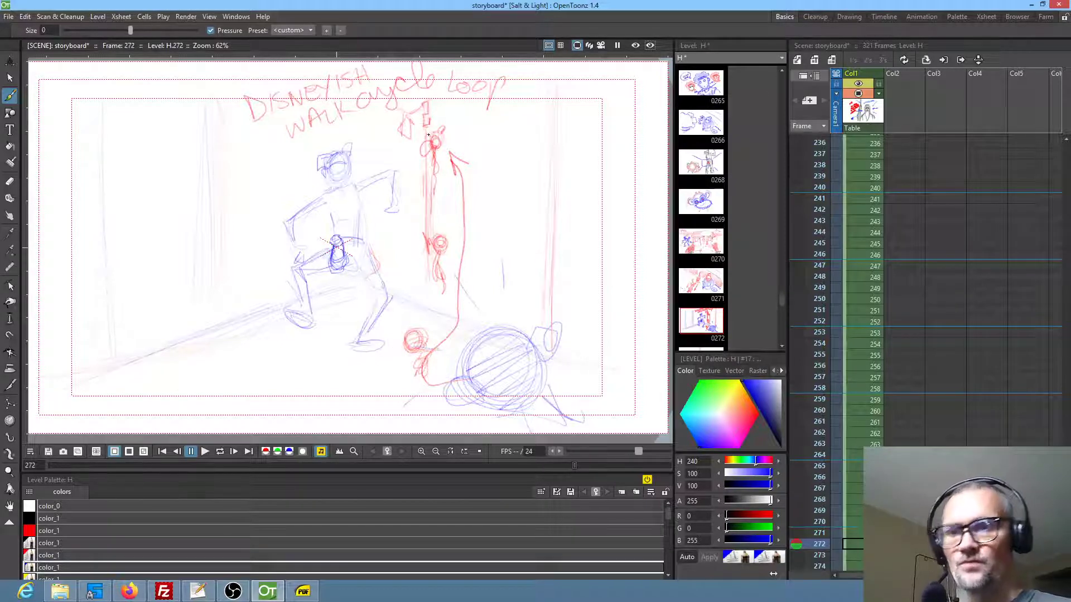
In frame 273, draw blue arrows from the right head and the red monkey to their left-hand poses, and extend the blue monkey's lower line
{"action": "key", "text": "period"}
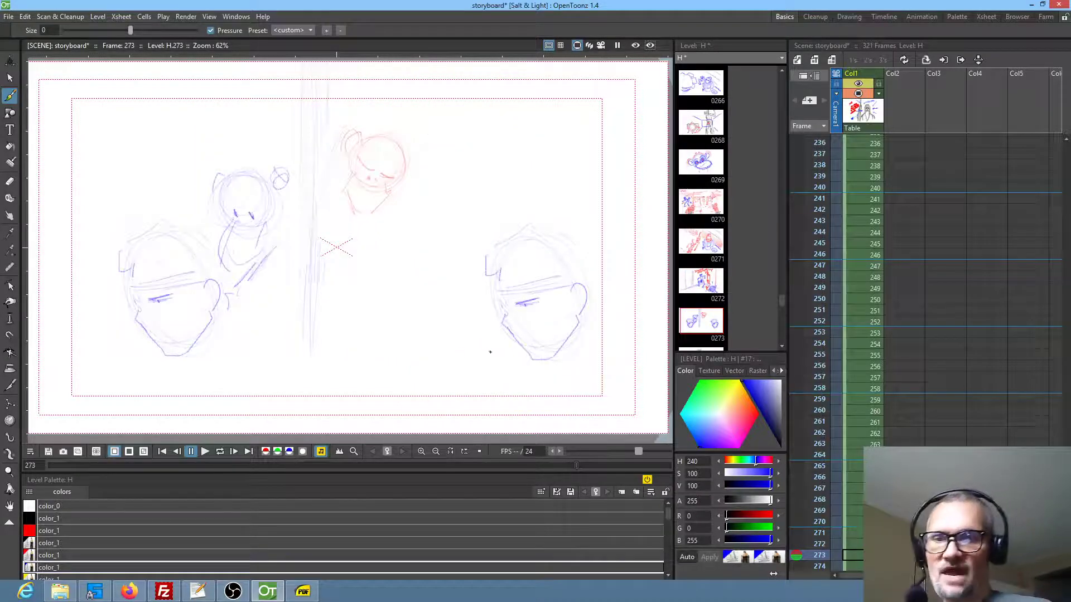
{"action": "mouse_move", "coordinate": [493, 348]}
{"action": "left_mouse_down"}
{"action": "mouse_move", "coordinate": [239, 355]}
{"action": "mouse_move", "coordinate": [256, 369]}
{"action": "left_mouse_up"}
{"action": "mouse_move", "coordinate": [463, 299]}
{"action": "left_mouse_down"}
{"action": "mouse_move", "coordinate": [270, 312]}
{"action": "mouse_move", "coordinate": [284, 322]}
{"action": "left_mouse_up"}
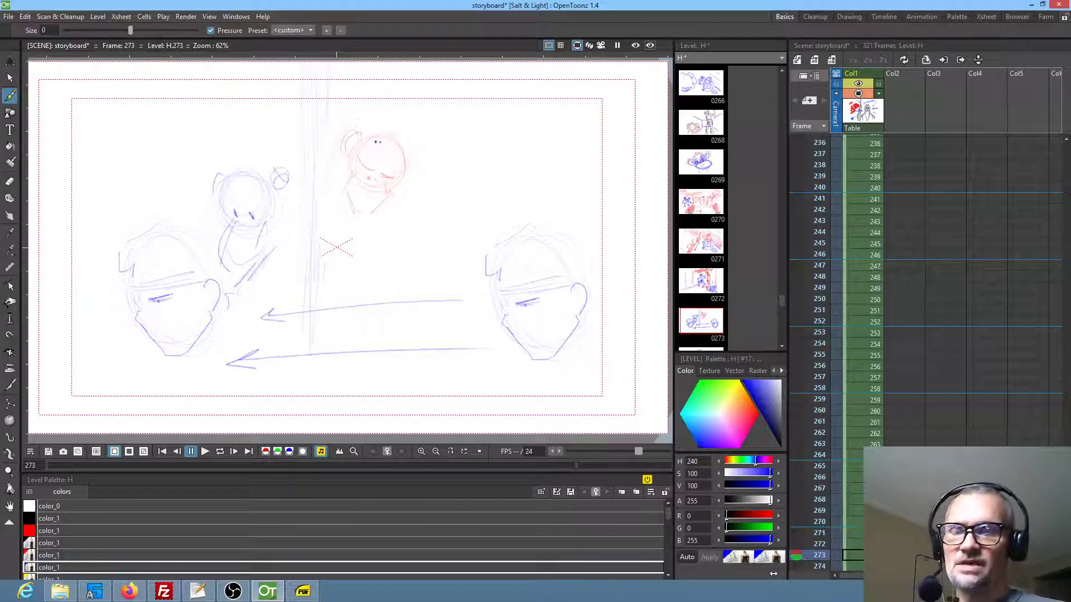
{"action": "mouse_move", "coordinate": [370, 117]}
{"action": "left_mouse_down"}
{"action": "mouse_move", "coordinate": [241, 167]}
{"action": "mouse_move", "coordinate": [233, 151]}
{"action": "mouse_move", "coordinate": [258, 154]}
{"action": "left_mouse_up"}
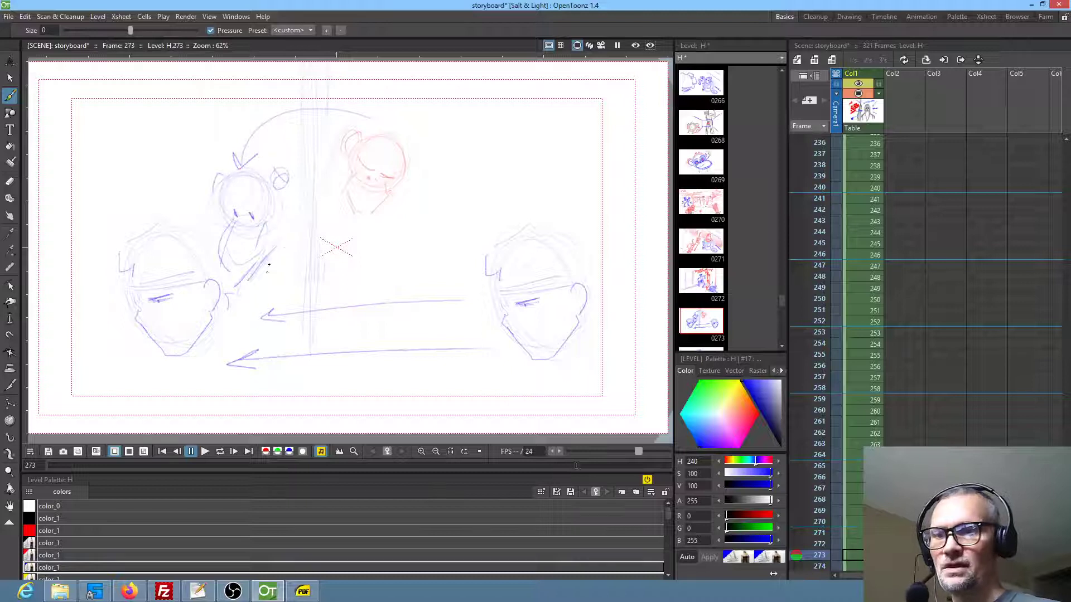
{"action": "left_click_drag", "start_coordinate": [278, 236], "coordinate": [229, 296]}
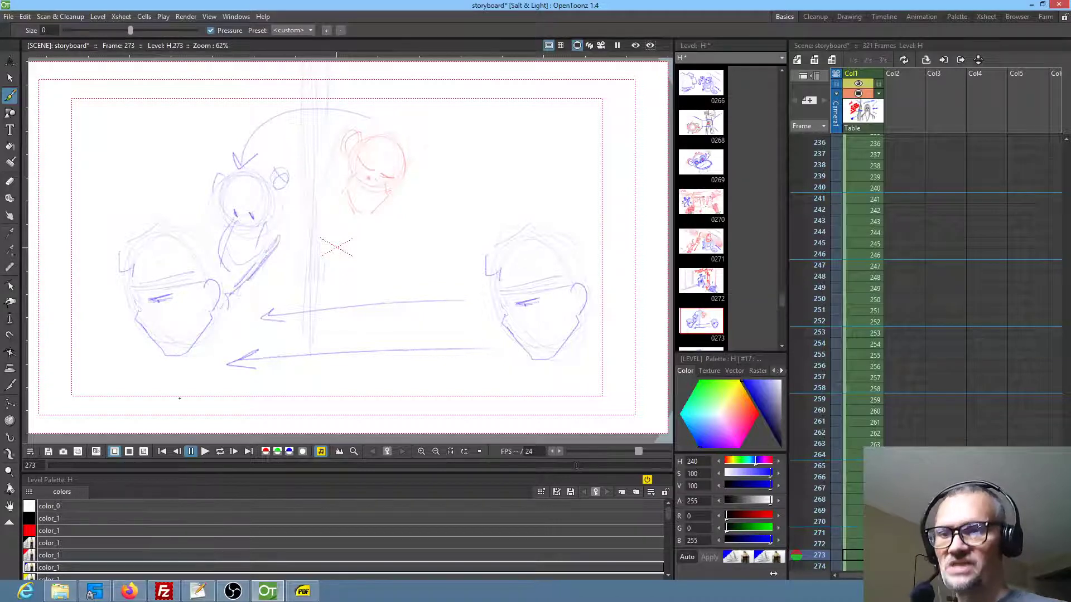
Review frames 274 to 276, and add faint blue strokes to the lamppost in frame 277
{"action": "key", "text": "period"}
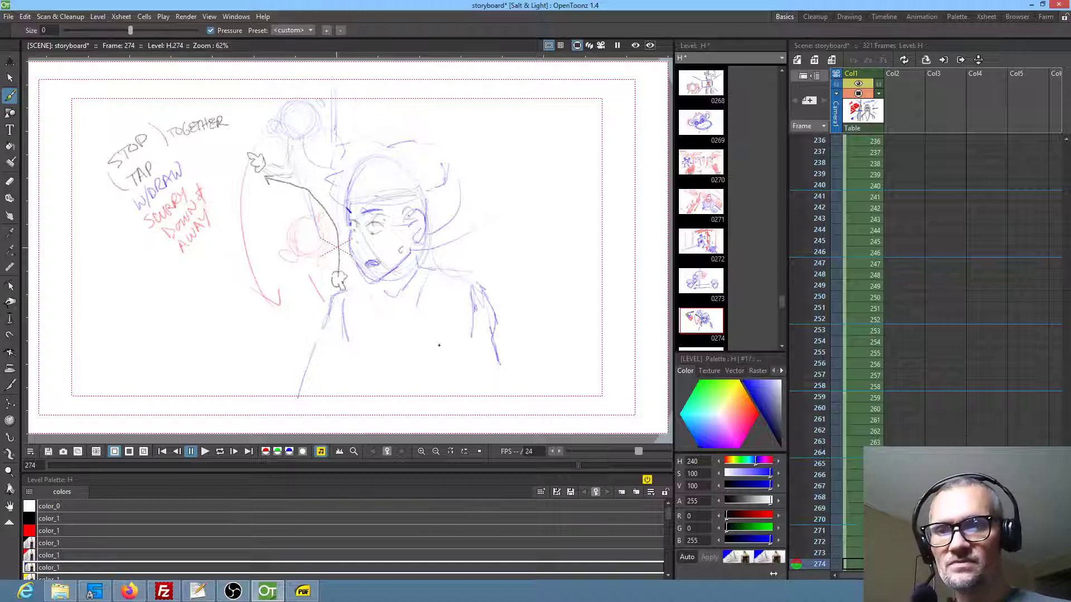
{"action": "key", "text": "period"}
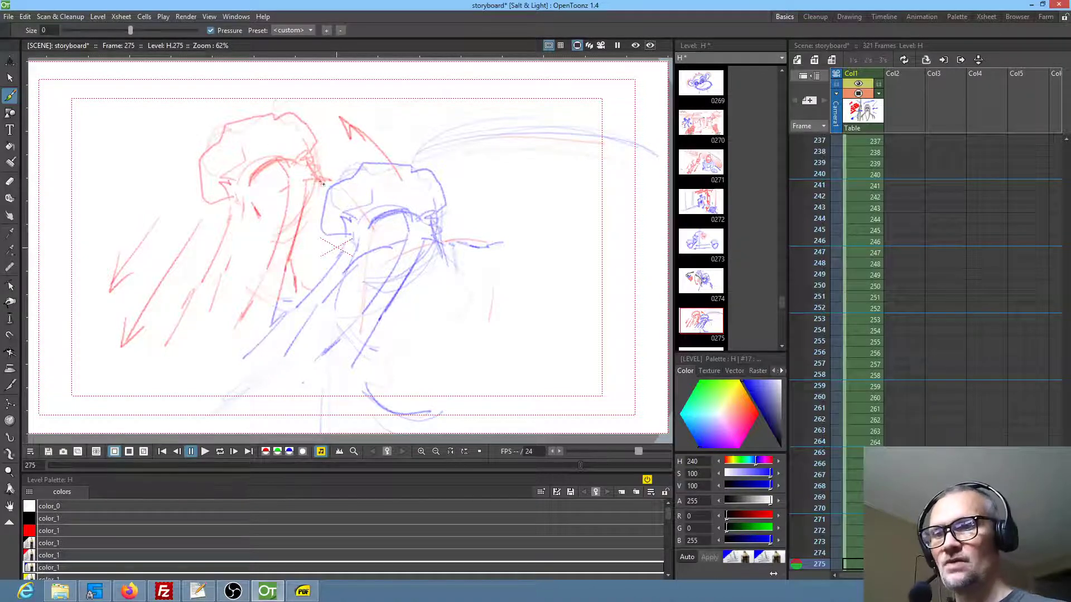
{"action": "key", "text": "period"}
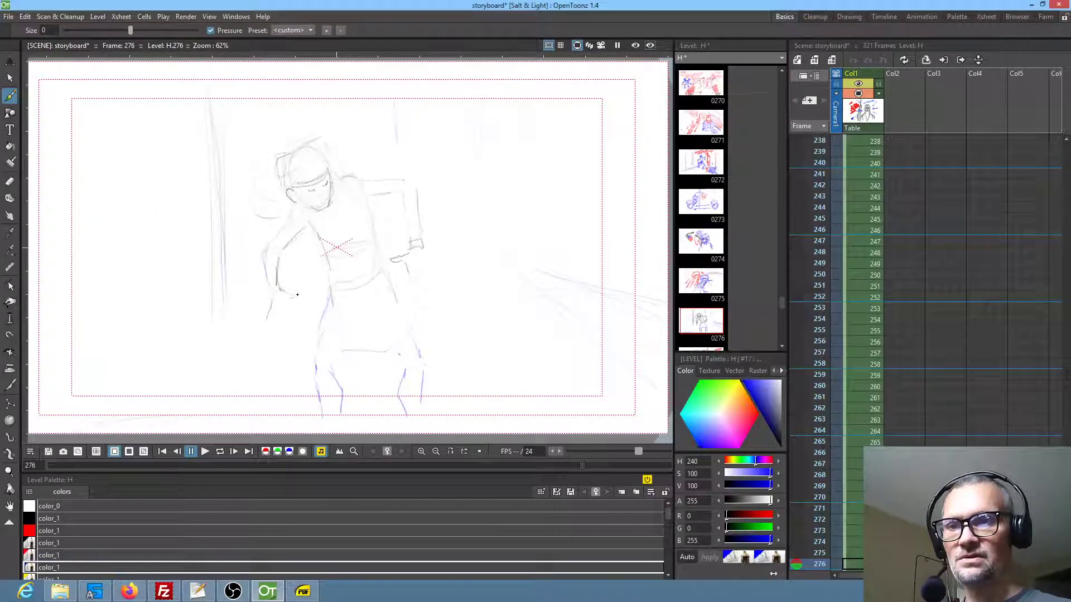
{"action": "key", "text": "period"}
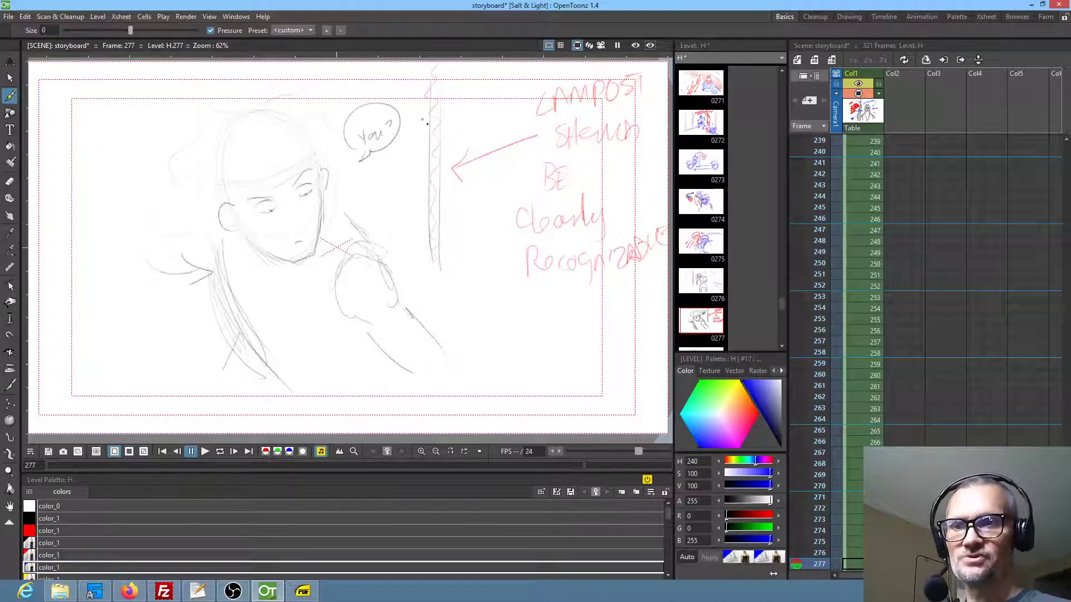
{"action": "left_click_drag", "start_coordinate": [434, 130], "coordinate": [441, 165]}
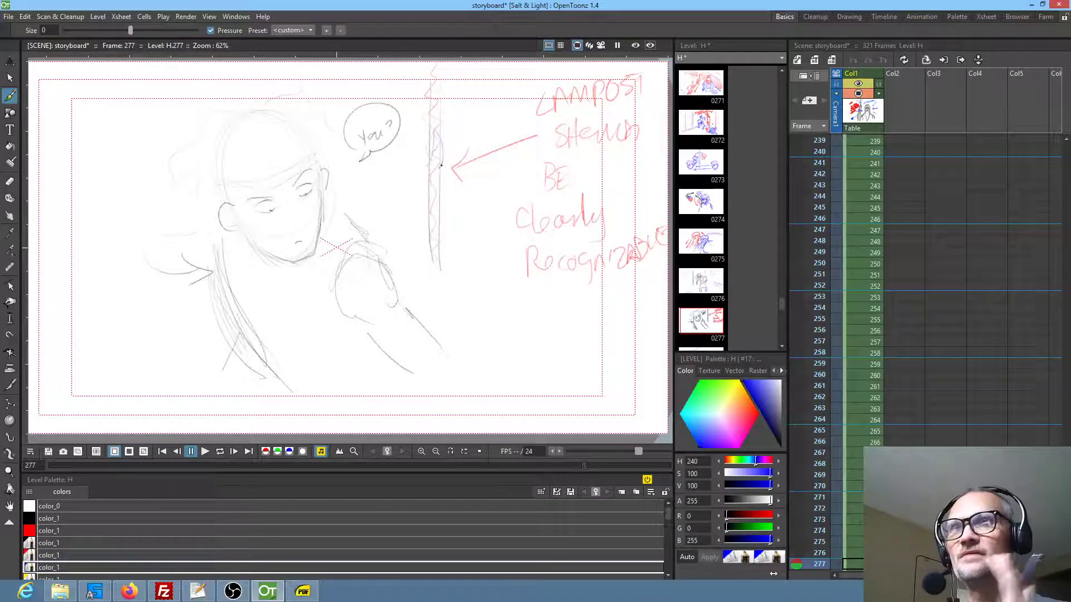
Outline the man's hair in frame 277 with blue strokes and draw the blue headband edge across his forehead
{"action": "mouse_move", "coordinate": [236, 114]}
{"action": "left_mouse_down"}
{"action": "mouse_move", "coordinate": [203, 114]}
{"action": "mouse_move", "coordinate": [191, 136]}
{"action": "mouse_move", "coordinate": [201, 137]}
{"action": "mouse_move", "coordinate": [182, 144]}
{"action": "mouse_move", "coordinate": [177, 173]}
{"action": "mouse_move", "coordinate": [202, 186]}
{"action": "left_mouse_up"}
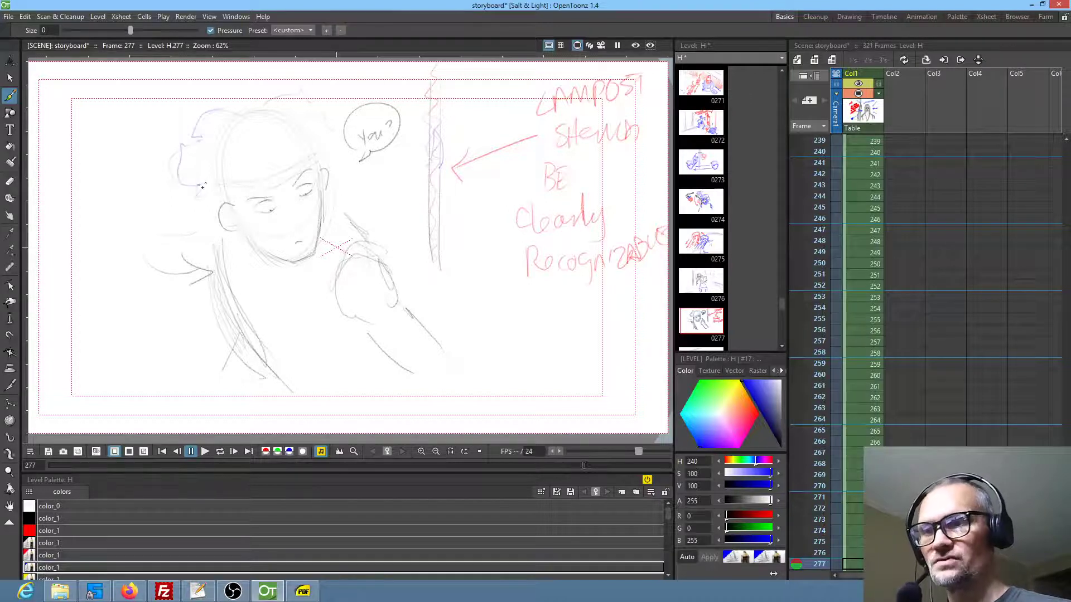
{"action": "mouse_move", "coordinate": [263, 111]}
{"action": "left_mouse_down"}
{"action": "mouse_move", "coordinate": [297, 100]}
{"action": "mouse_move", "coordinate": [333, 156]}
{"action": "left_mouse_up"}
{"action": "mouse_move", "coordinate": [255, 174]}
{"action": "left_mouse_down"}
{"action": "mouse_move", "coordinate": [216, 194]}
{"action": "mouse_move", "coordinate": [295, 163]}
{"action": "mouse_move", "coordinate": [304, 175]}
{"action": "left_mouse_up"}
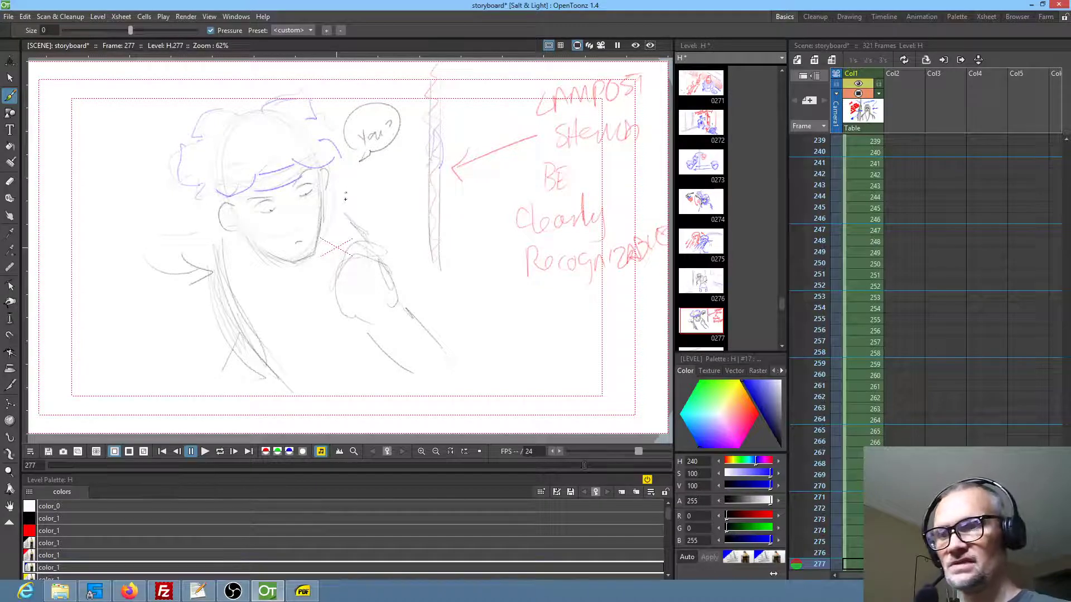
Review frames 278 to 283 for missing dialogue, arrows or drawing detail
{"action": "key", "text": "period"}
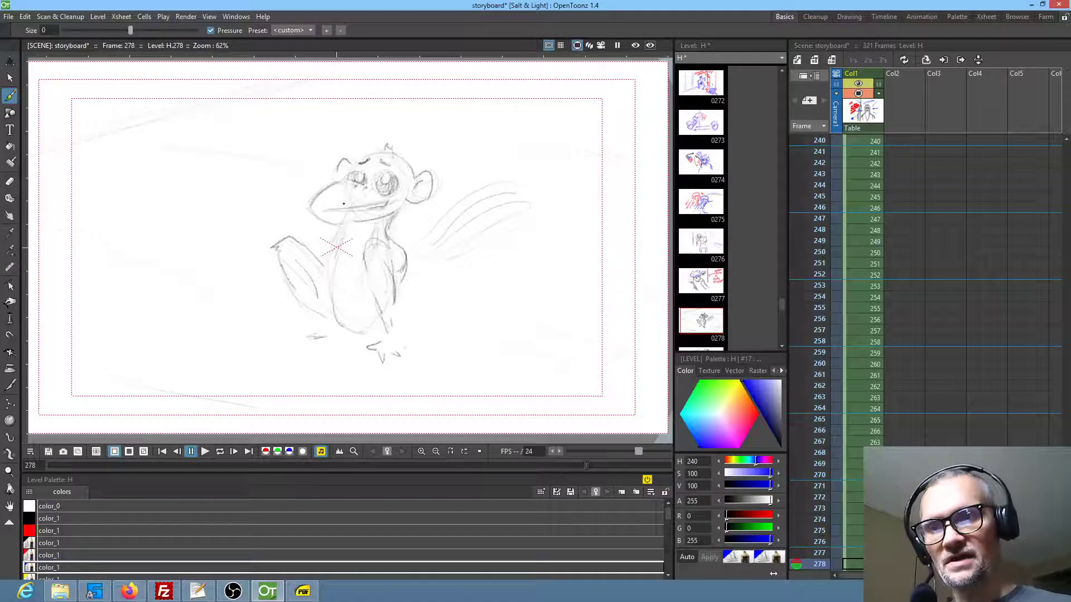
{"action": "key", "text": "period"}
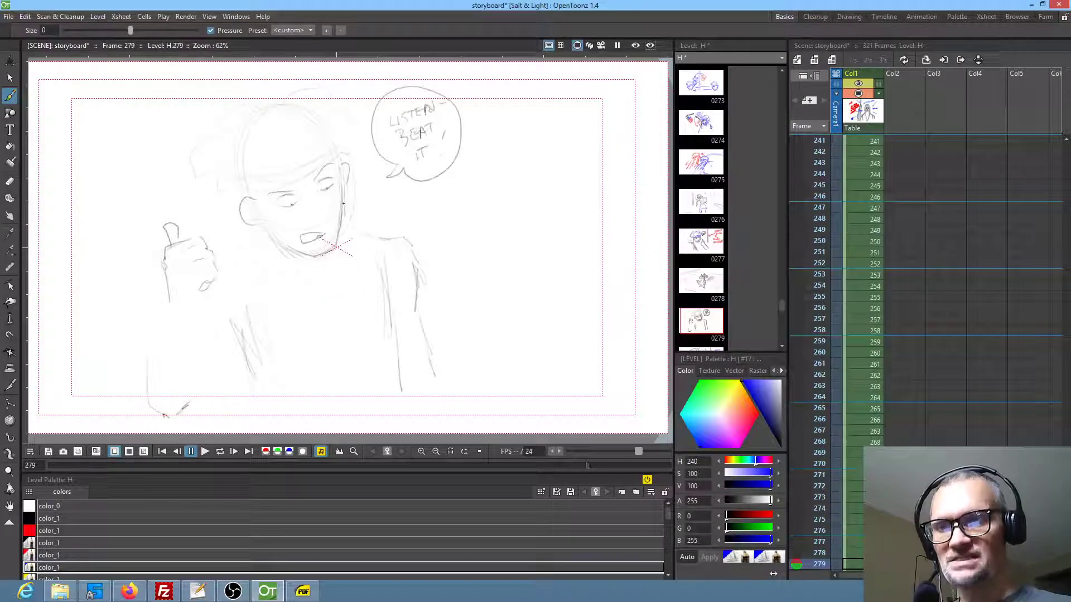
{"action": "key", "text": "period"}
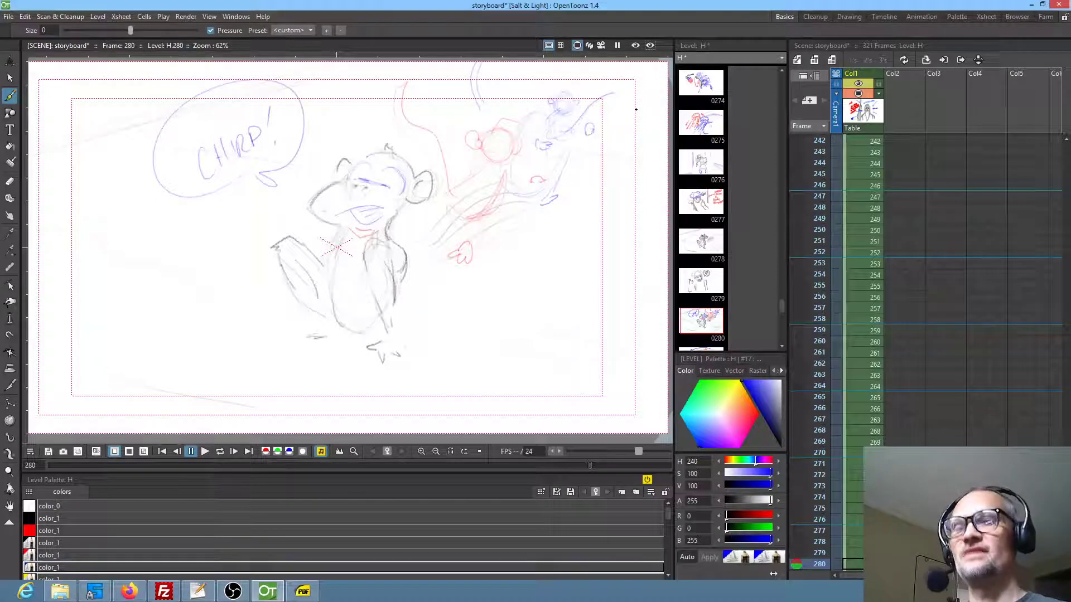
{"action": "key", "text": "period"}
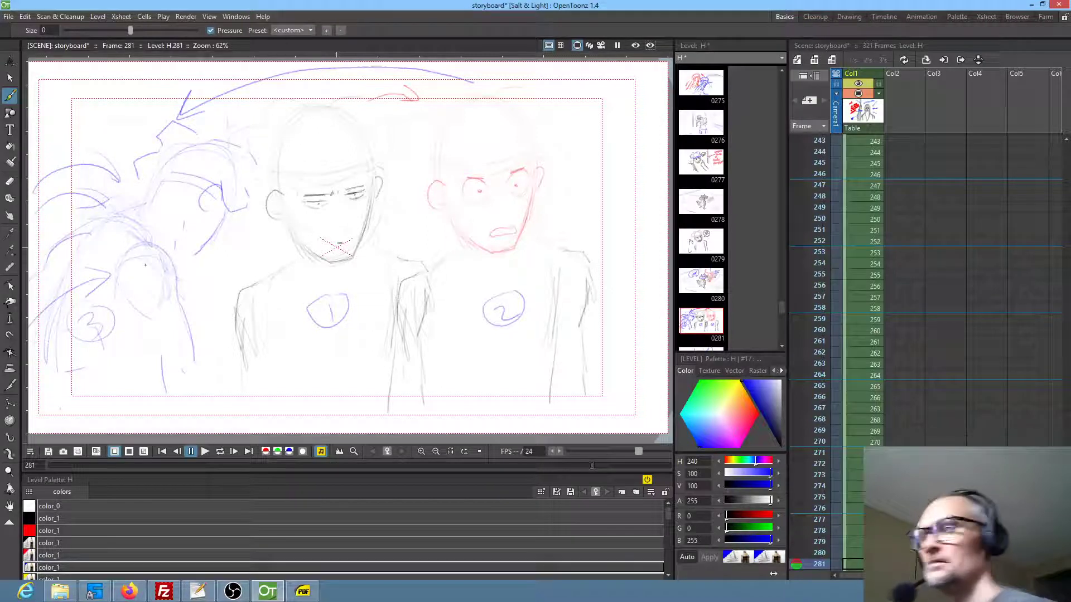
{"action": "key", "text": "period"}
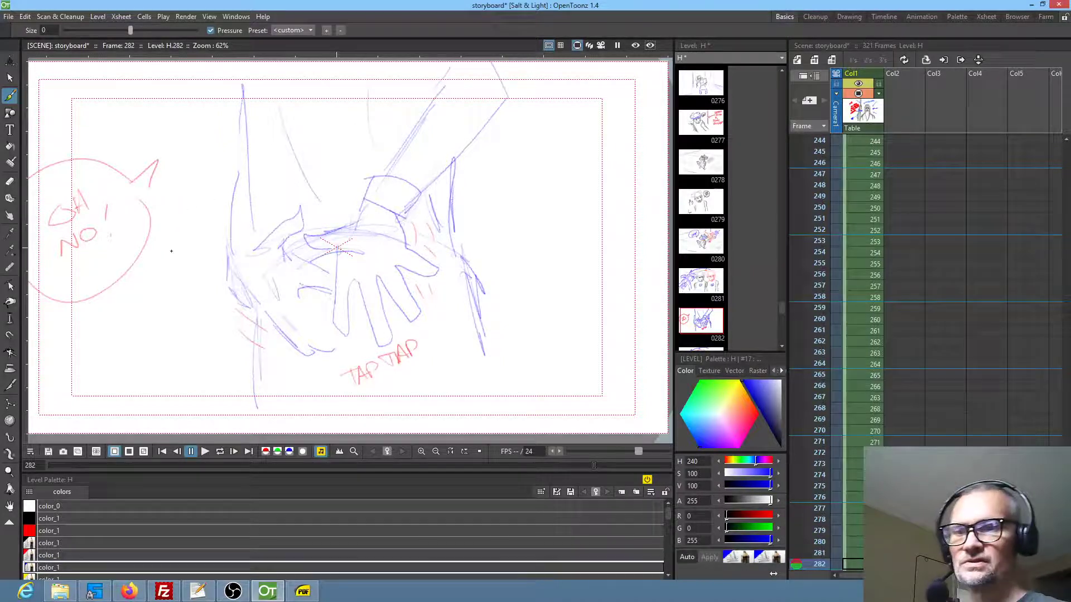
{"action": "key", "text": "period"}
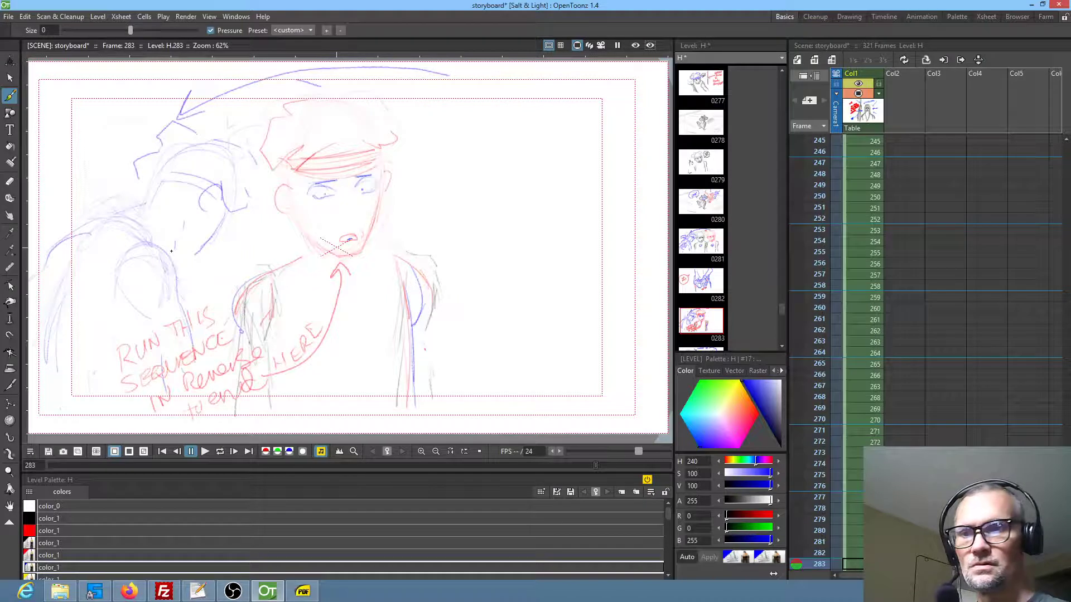
{"action": "mouse_move", "coordinate": [475, 286]}
{"action": "left_mouse_down"}
{"action": "mouse_move", "coordinate": [507, 279]}
{"action": "mouse_move", "coordinate": [494, 295]}
{"action": "left_mouse_up"}
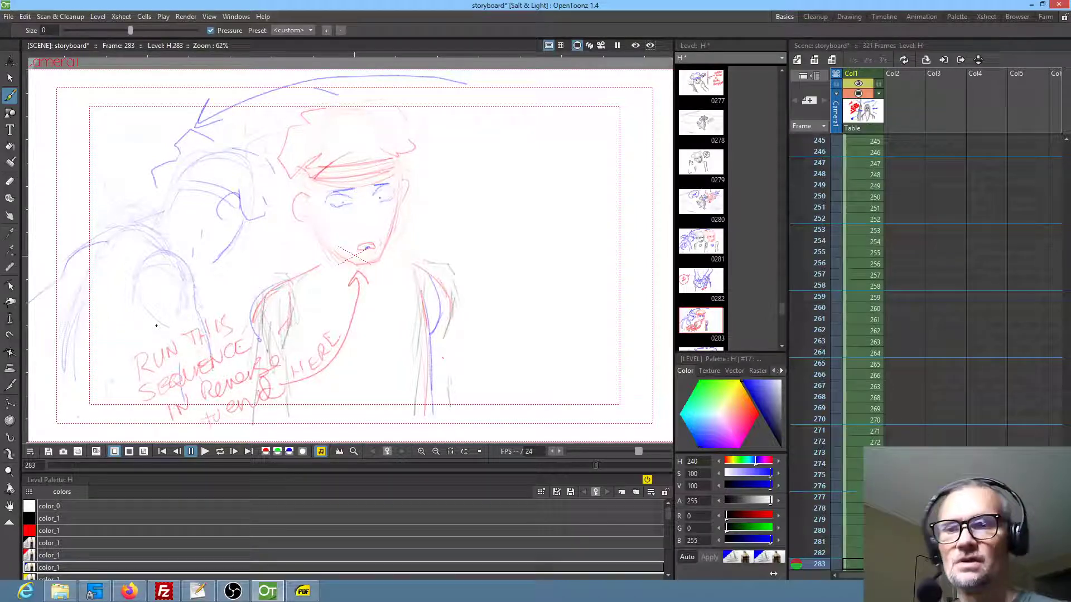
In frame 284, hatch the large red-outlined silhouette in blue and add blue strokes to the small monkey's lower body
{"action": "key", "text": "period"}
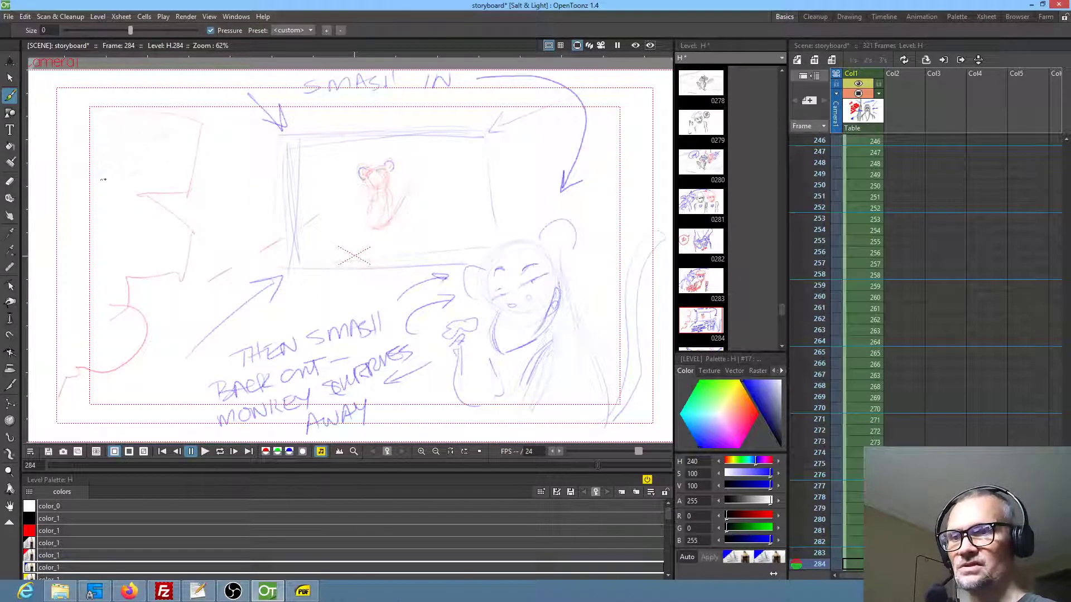
{"action": "mouse_move", "coordinate": [181, 163]}
{"action": "left_mouse_down"}
{"action": "mouse_move", "coordinate": [105, 245]}
{"action": "mouse_move", "coordinate": [128, 274]}
{"action": "mouse_move", "coordinate": [126, 329]}
{"action": "left_mouse_up"}
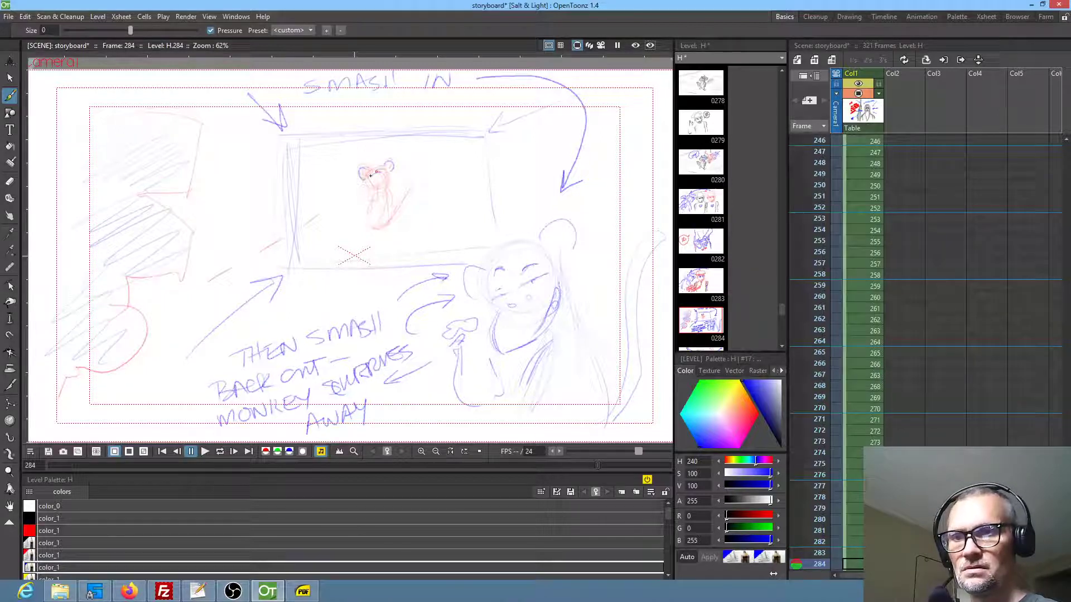
{"action": "mouse_move", "coordinate": [370, 209]}
{"action": "left_mouse_down"}
{"action": "mouse_move", "coordinate": [369, 236]}
{"action": "mouse_move", "coordinate": [392, 215]}
{"action": "left_mouse_up"}
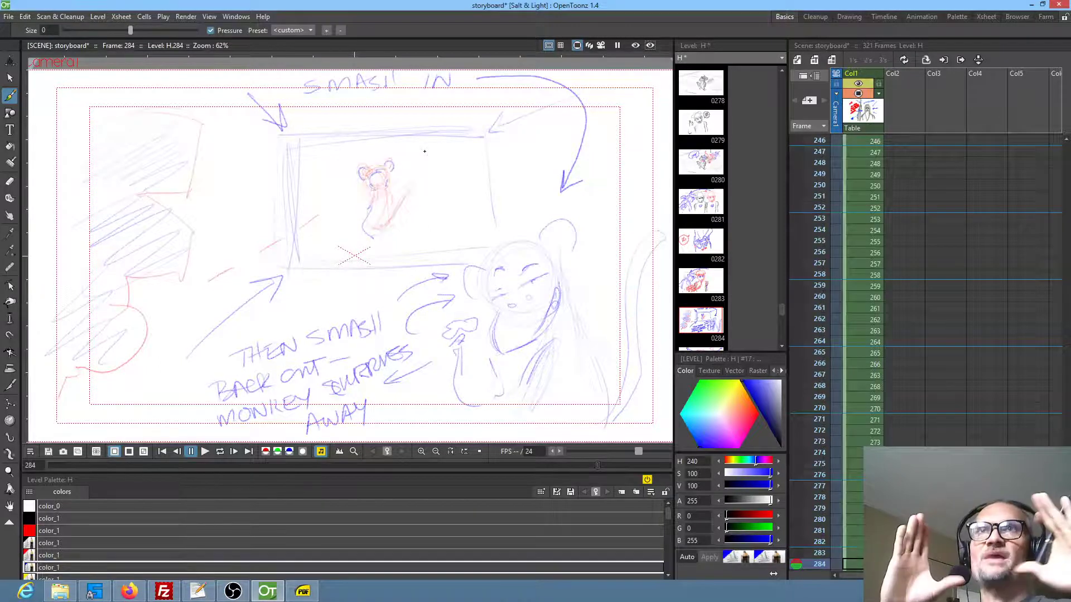
Add blue horizontal, vertical and diagonal guide lines around frame 284's inner rectangle, plus a dashed upward arrow above the small monkey
{"action": "left_click_drag", "start_coordinate": [446, 214], "coordinate": [647, 204]}
{"action": "left_click_drag", "start_coordinate": [385, 245], "coordinate": [385, 294]}
{"action": "left_click_drag", "start_coordinate": [492, 146], "coordinate": [547, 194]}
{"action": "left_click_drag", "start_coordinate": [292, 148], "coordinate": [401, 228]}
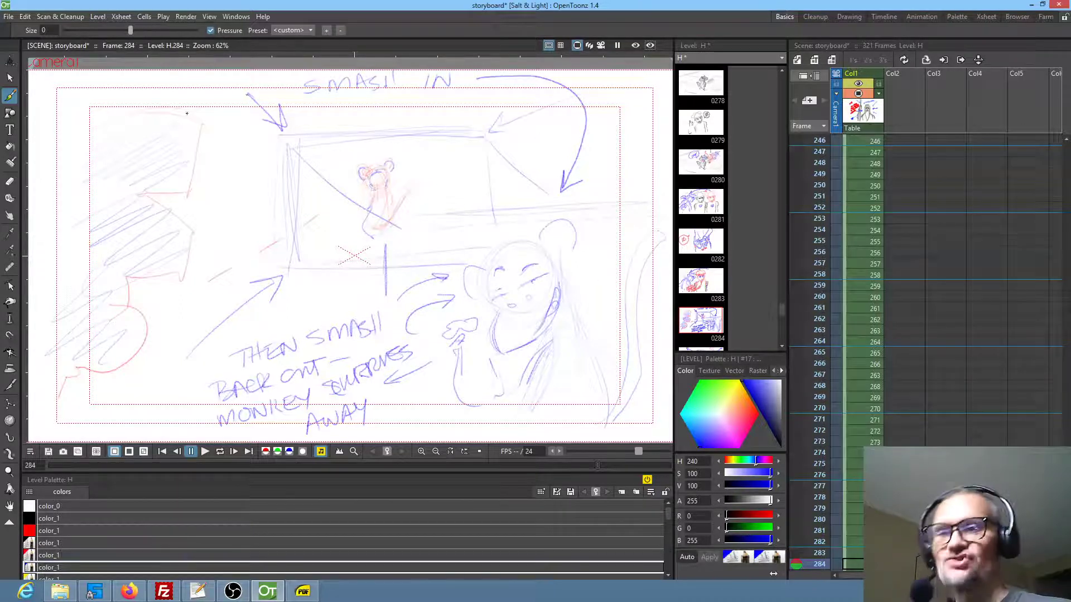
{"action": "left_click_drag", "start_coordinate": [409, 172], "coordinate": [408, 161]}
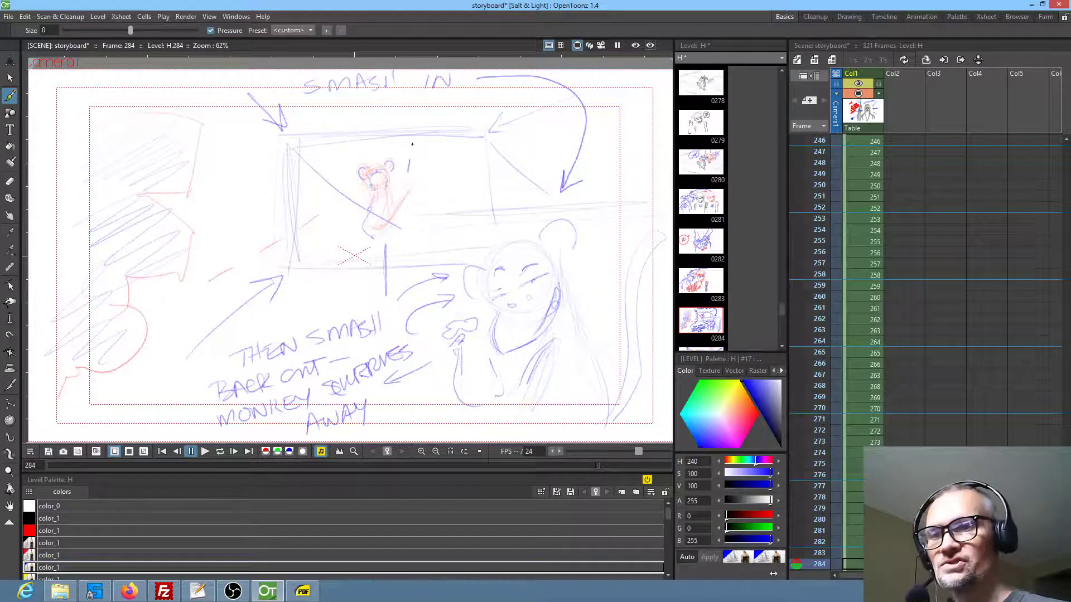
{"action": "left_click_drag", "start_coordinate": [411, 116], "coordinate": [422, 111]}
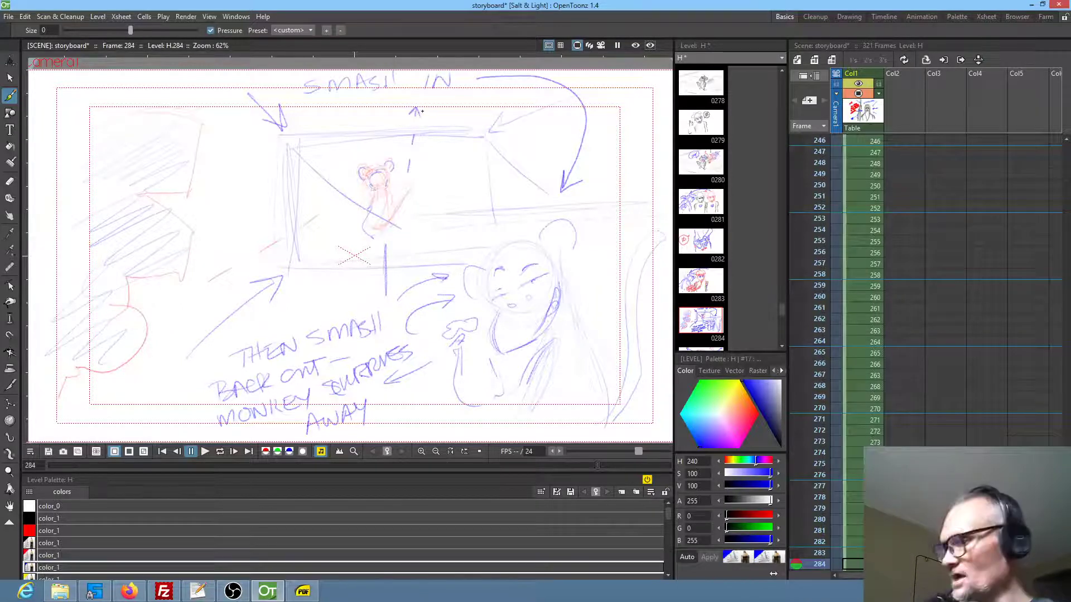
Review frames 285 to 287, checking the wedding scene's staging and dialogue
{"action": "key", "text": "period"}
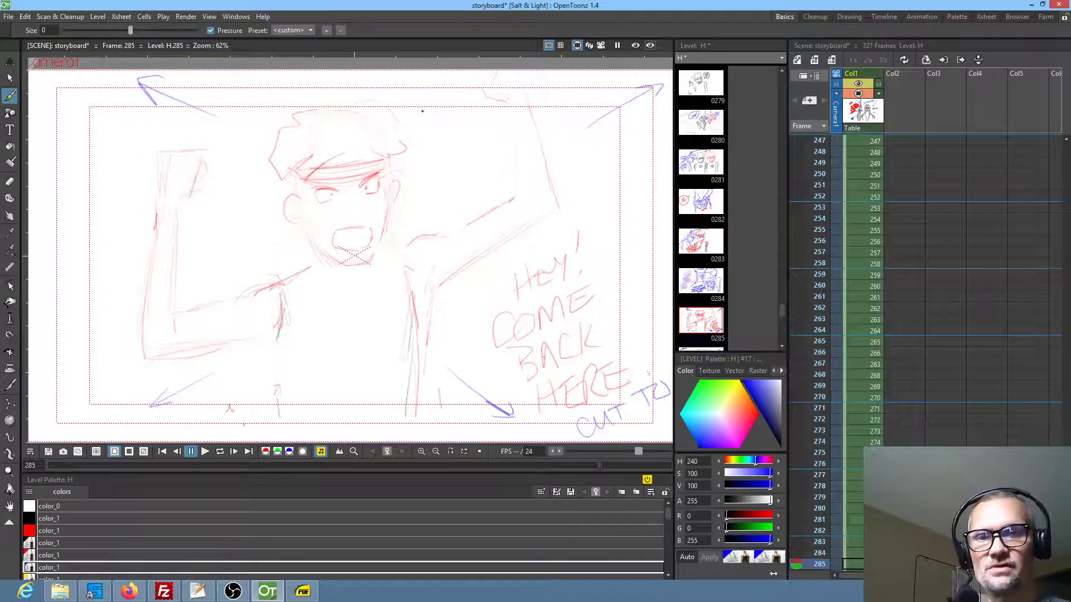
{"action": "key", "text": "."}
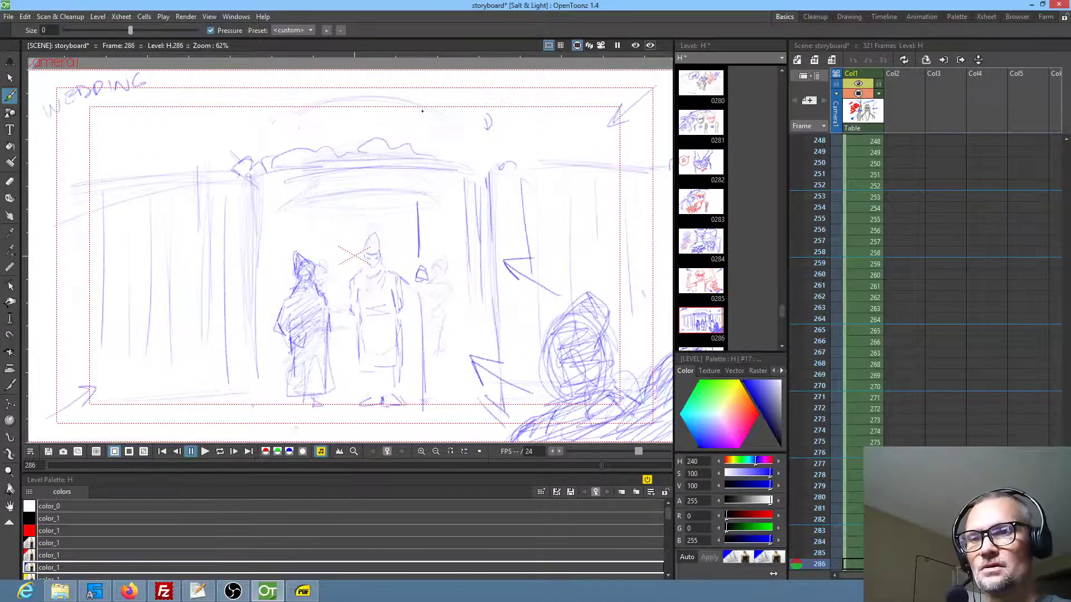
{"action": "key", "text": "shift+space"}
{"action": "left_click_drag", "start_coordinate": [480, 257], "coordinate": [483, 264]}
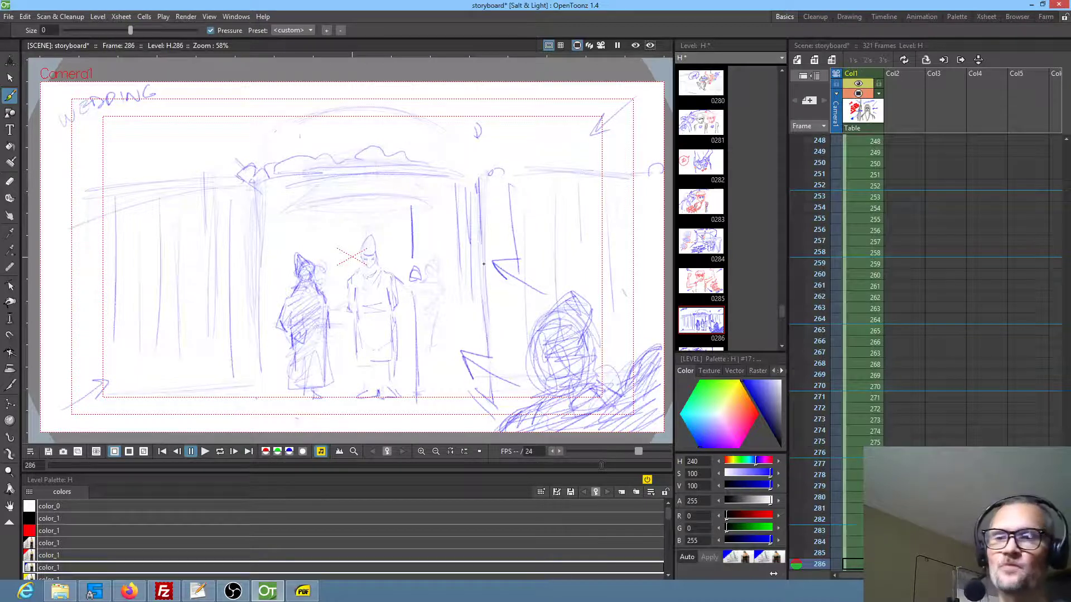
{"action": "mouse_move", "coordinate": [413, 287]}
{"action": "left_mouse_down"}
{"action": "mouse_move", "coordinate": [411, 276]}
{"action": "mouse_move", "coordinate": [425, 291]}
{"action": "left_mouse_up"}
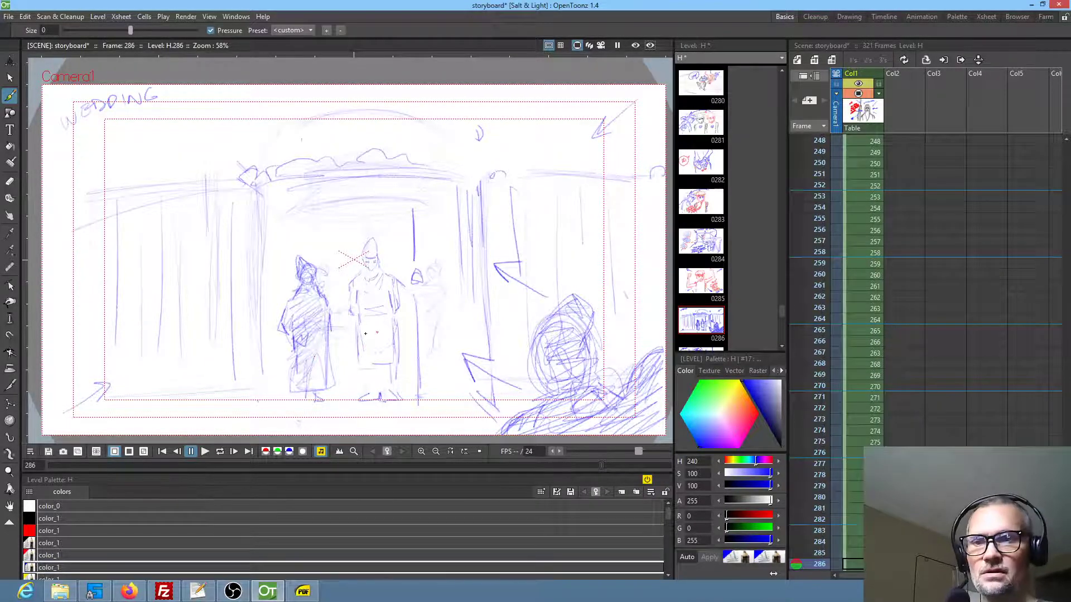
{"action": "mouse_move", "coordinate": [572, 362]}
{"action": "left_mouse_down"}
{"action": "mouse_move", "coordinate": [559, 321]}
{"action": "mouse_move", "coordinate": [549, 339]}
{"action": "left_mouse_up"}
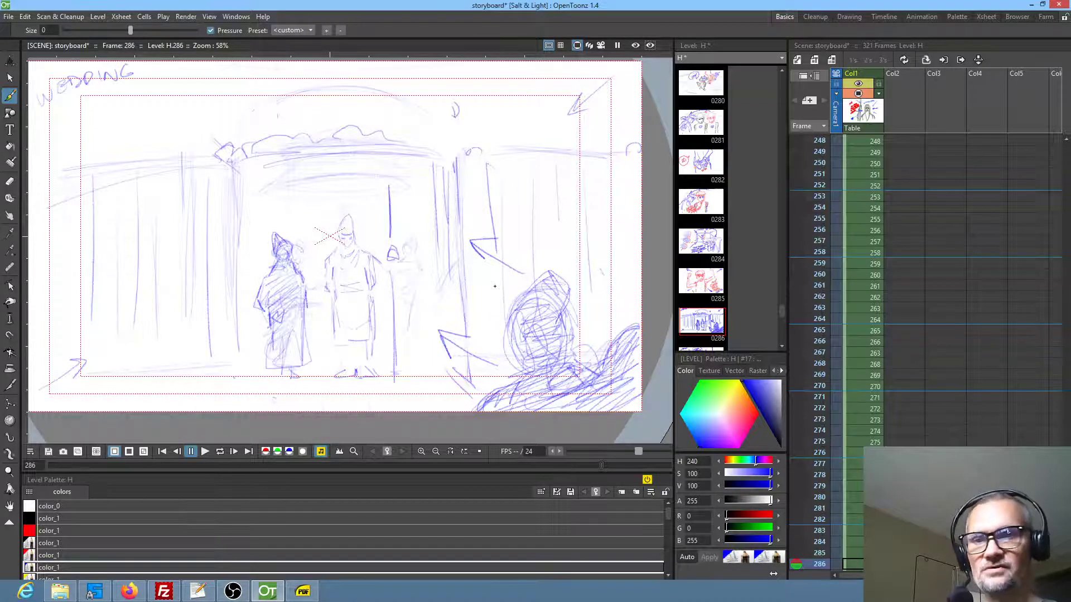
{"action": "key", "text": "period"}
{"action": "left_click_drag", "start_coordinate": [391, 130], "coordinate": [391, 142]}
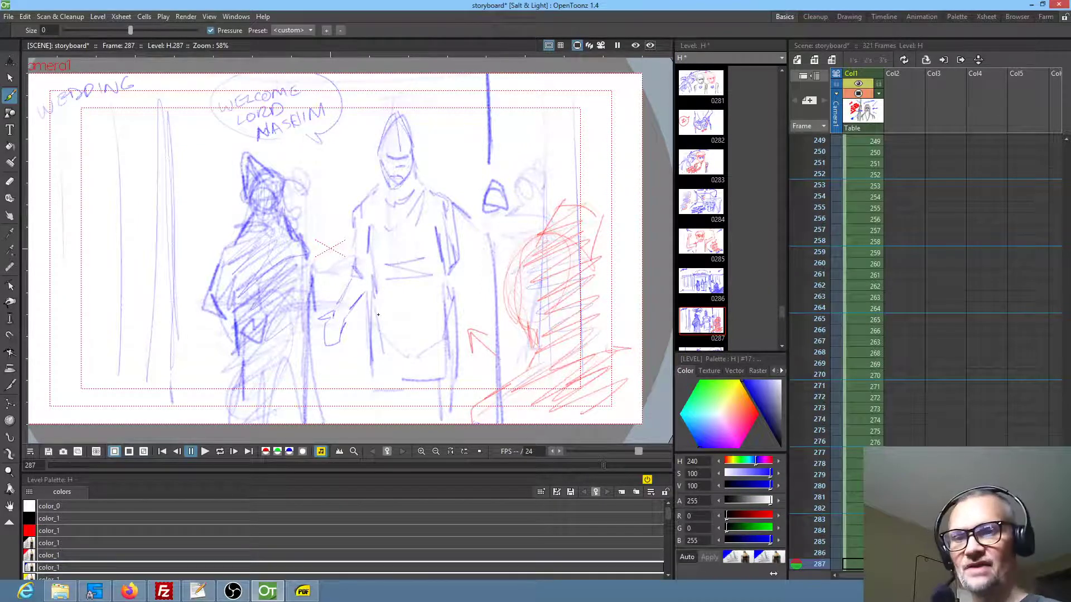
In frame 288, hatch the pointed-helmet figure in blue and extend the robe lines of the necklace wearer and the two background figures
{"action": "key", "text": "."}
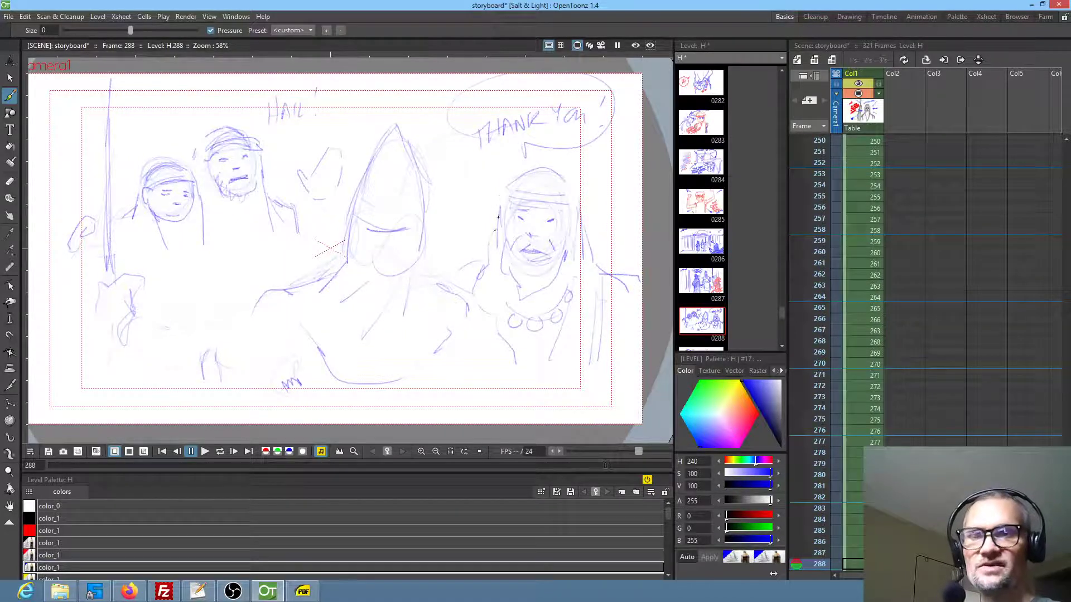
{"action": "key", "text": "."}
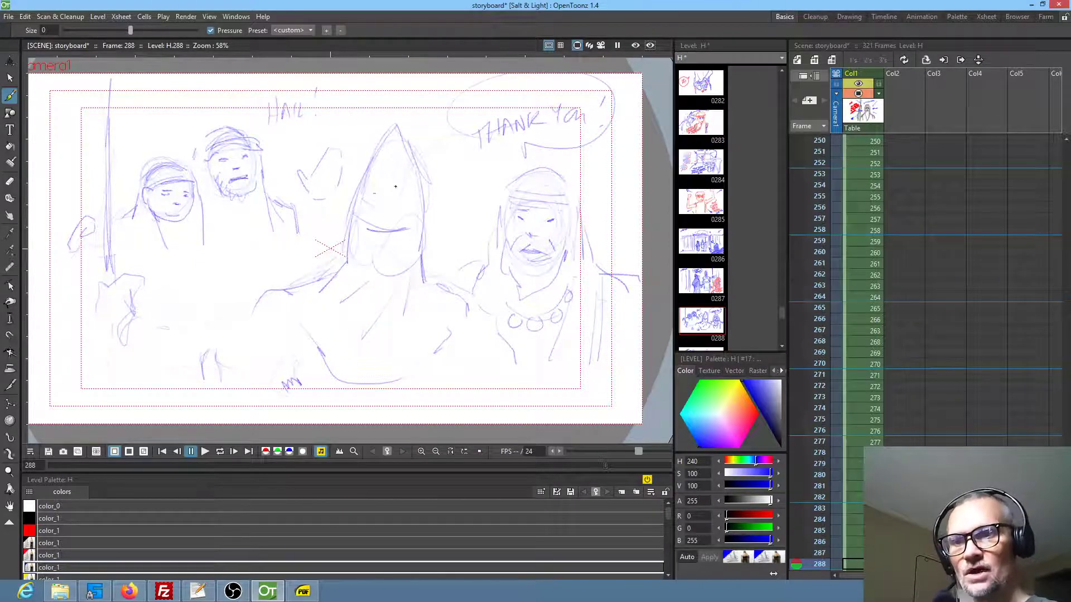
{"action": "left_click_drag", "start_coordinate": [357, 323], "coordinate": [307, 341]}
{"action": "mouse_move", "coordinate": [393, 327]}
{"action": "left_mouse_down"}
{"action": "mouse_move", "coordinate": [304, 358]}
{"action": "mouse_move", "coordinate": [326, 377]}
{"action": "left_mouse_up"}
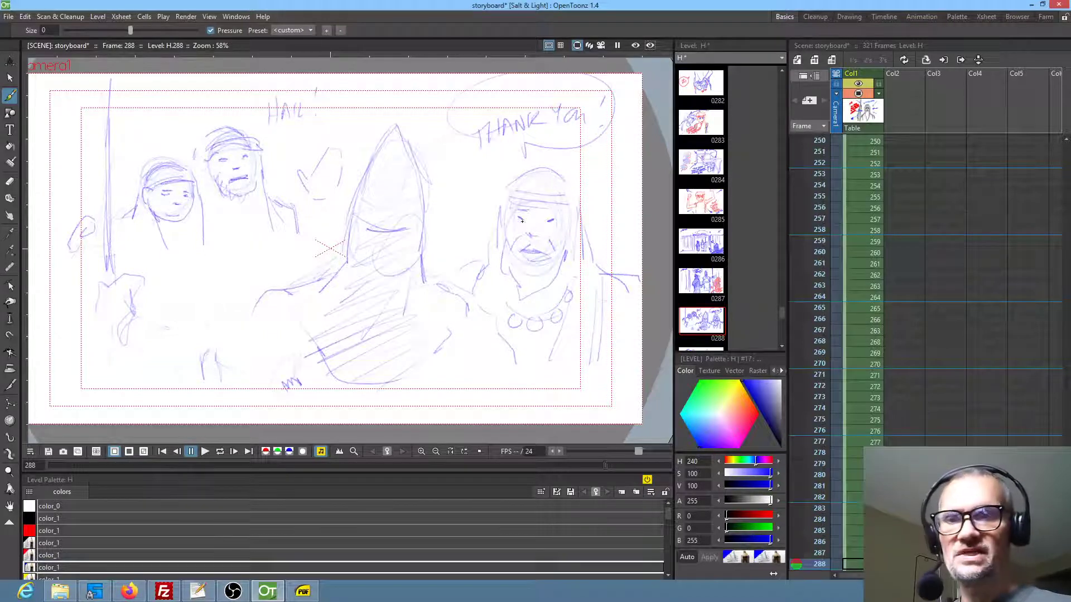
{"action": "mouse_move", "coordinate": [529, 345]}
{"action": "left_mouse_down"}
{"action": "mouse_move", "coordinate": [586, 397]}
{"action": "mouse_move", "coordinate": [592, 365]}
{"action": "left_mouse_up"}
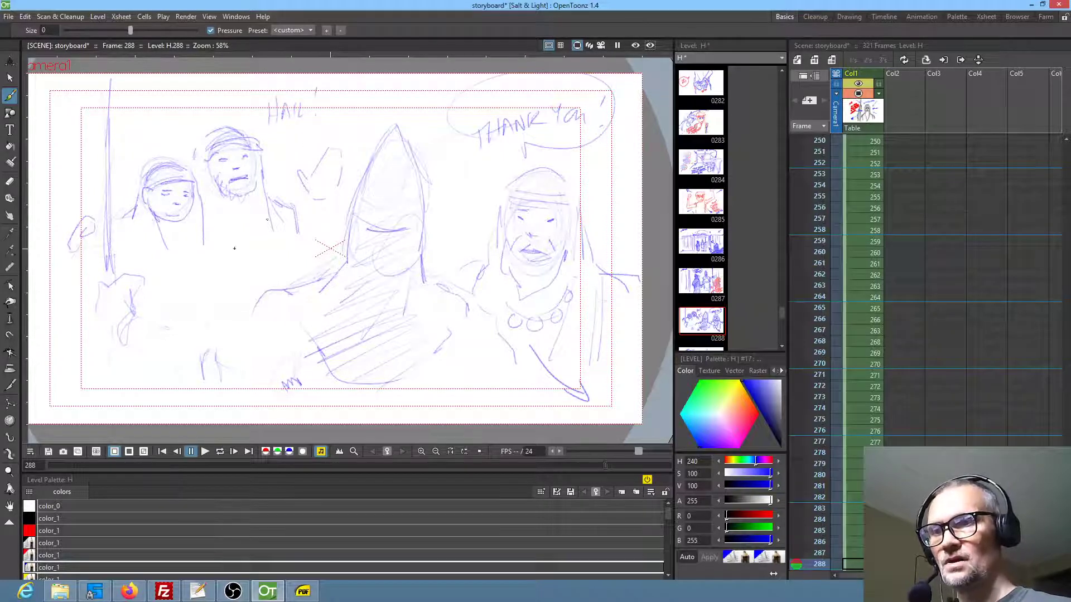
{"action": "mouse_move", "coordinate": [195, 285]}
{"action": "left_mouse_down"}
{"action": "mouse_move", "coordinate": [215, 316]}
{"action": "mouse_move", "coordinate": [218, 304]}
{"action": "left_mouse_up"}
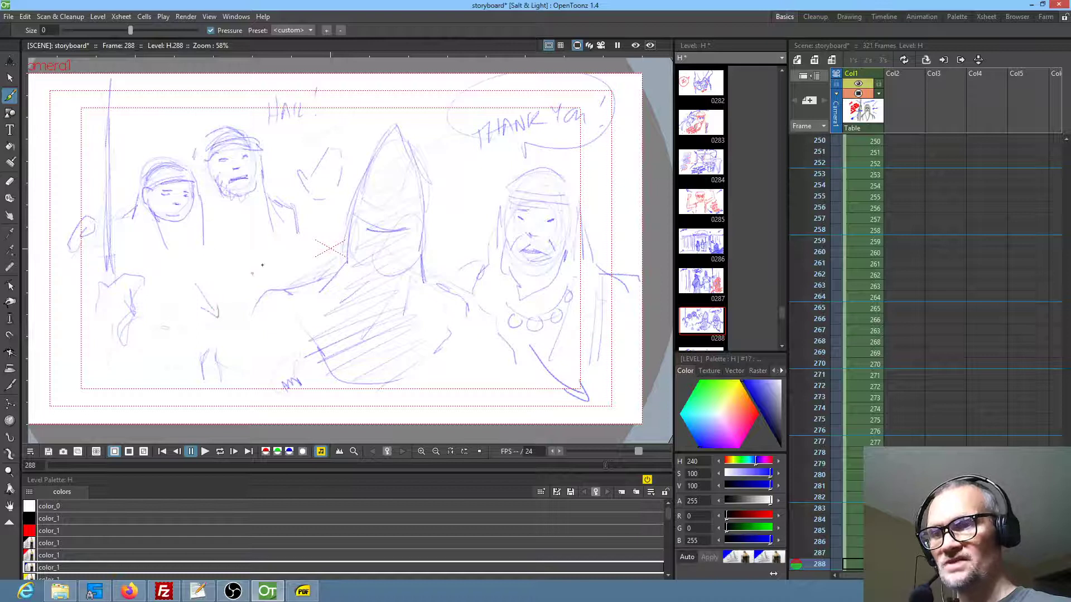
{"action": "left_click_drag", "start_coordinate": [230, 252], "coordinate": [262, 280]}
Review frames 289 to 295, checking the exchange between the guard and the two visitors
{"action": "key", "text": "period"}
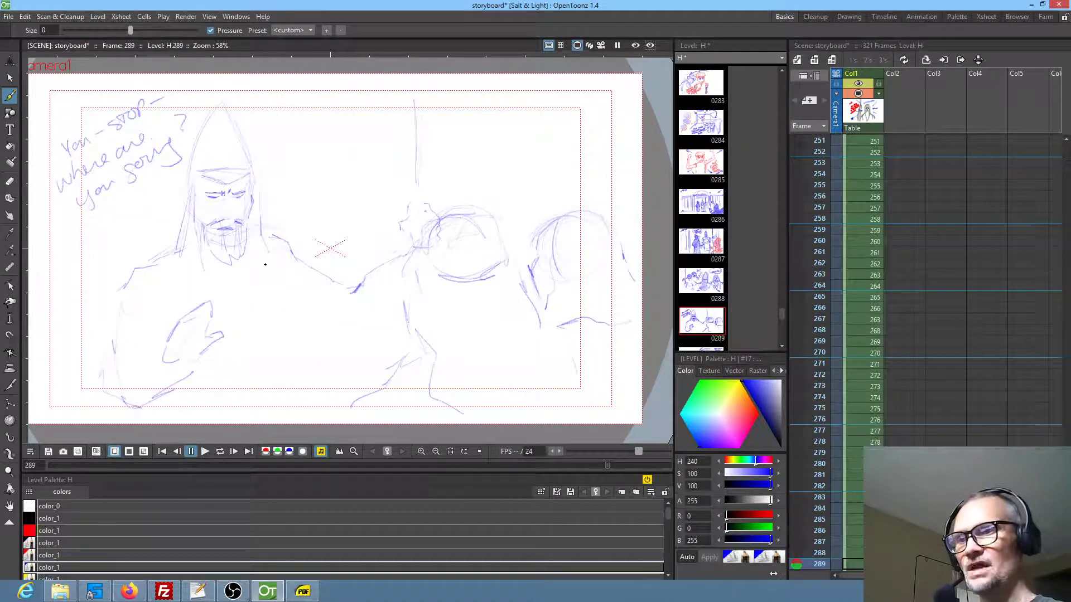
{"action": "key", "text": "period"}
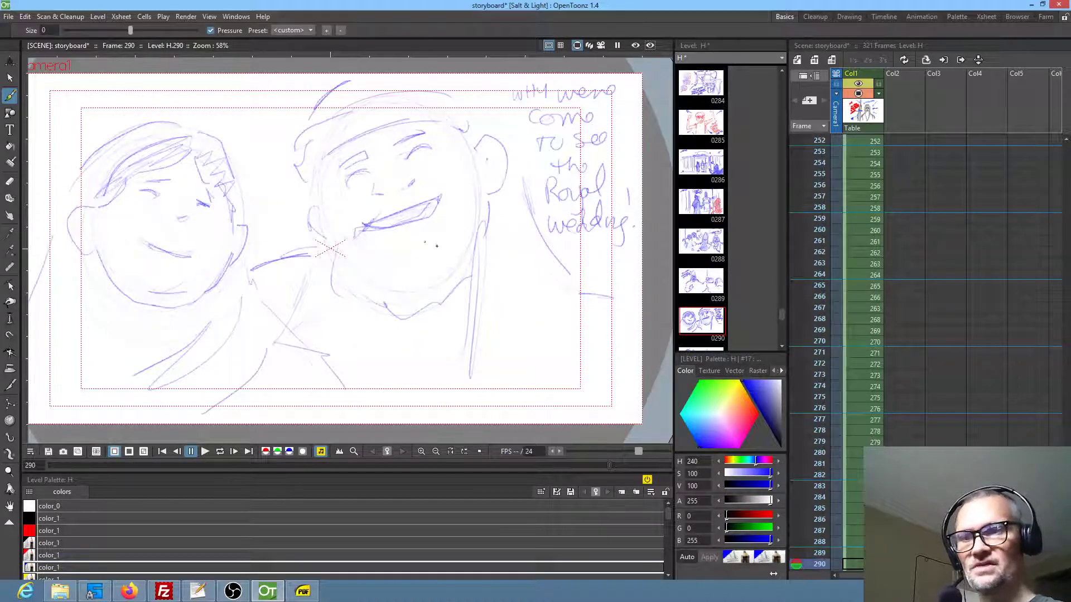
{"action": "key", "text": "period"}
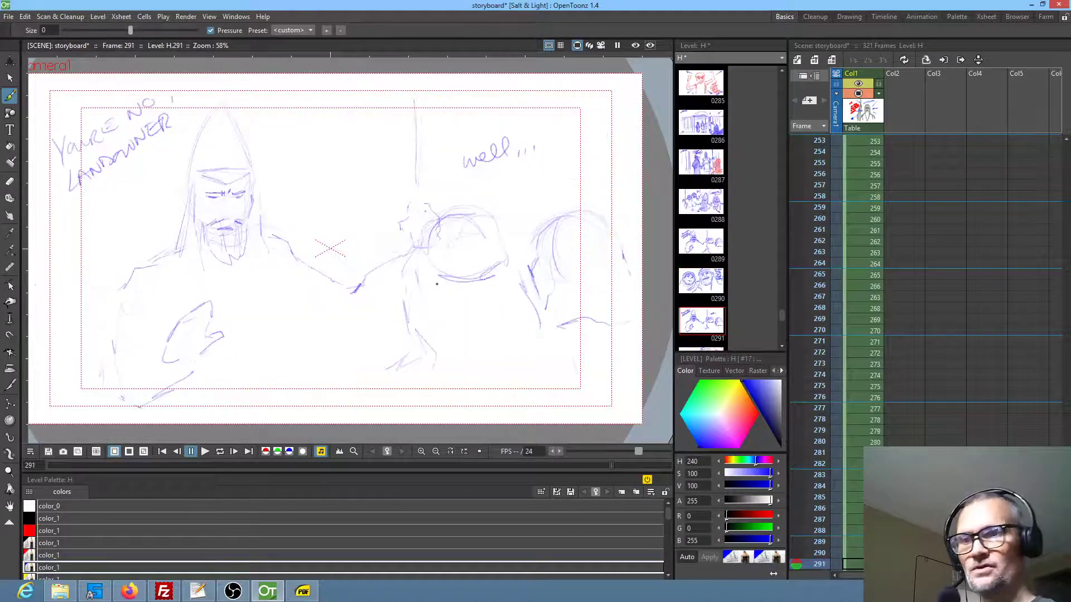
{"action": "key", "text": "period"}
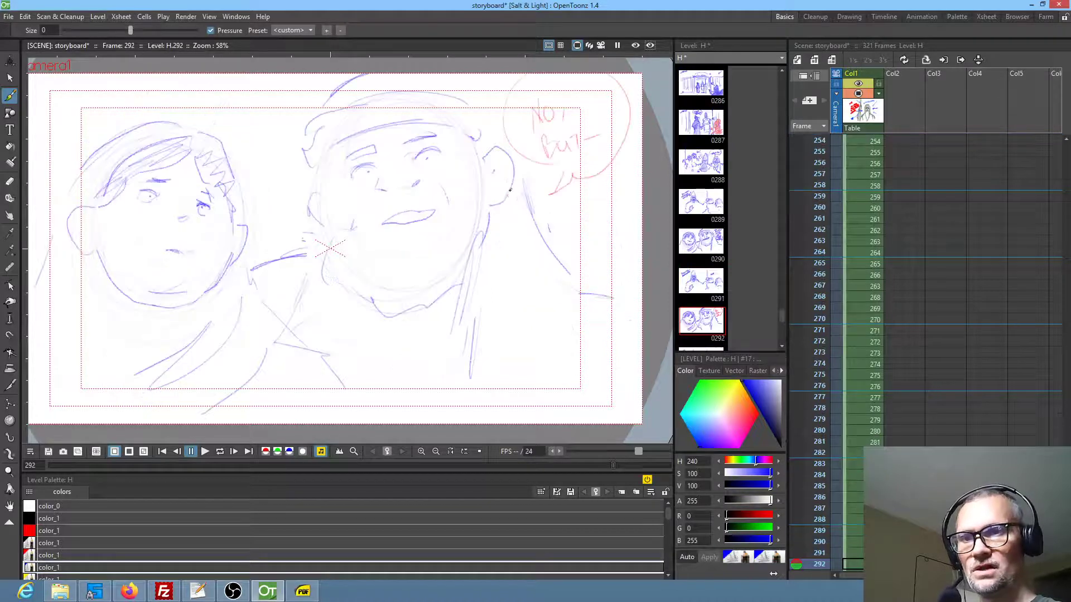
{"action": "key", "text": "period"}
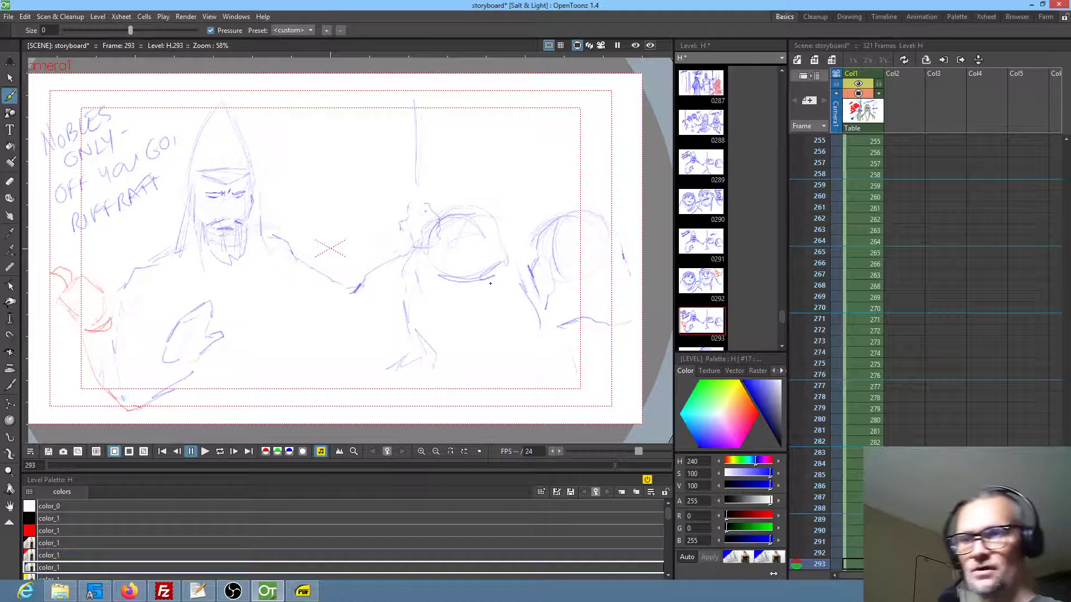
{"action": "key", "text": "period"}
Draw two blue upward arrows along the lower edge of frame 296, beneath the blue helmeted figure
{"action": "key", "text": "period"}
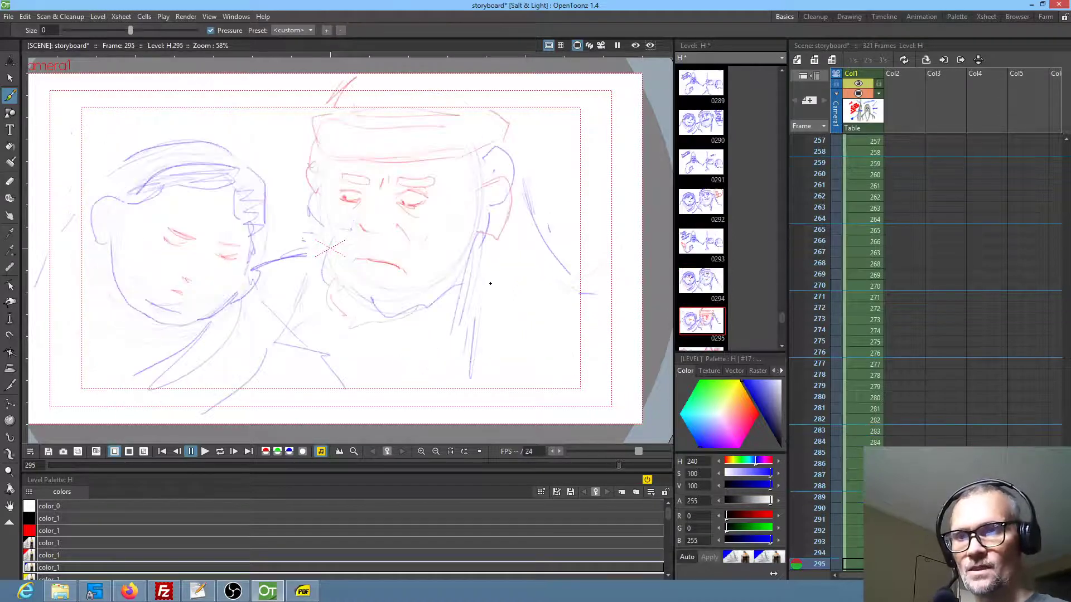
{"action": "key", "text": "period"}
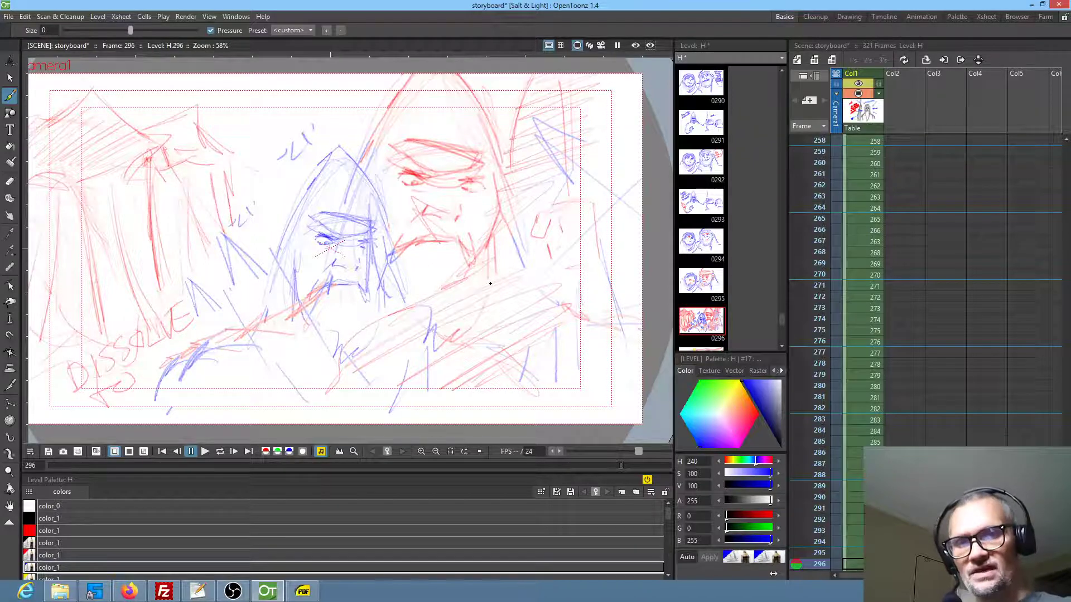
{"action": "scroll", "coordinate": [922, 380], "scroll_direction": "down", "scroll_amount": 5}
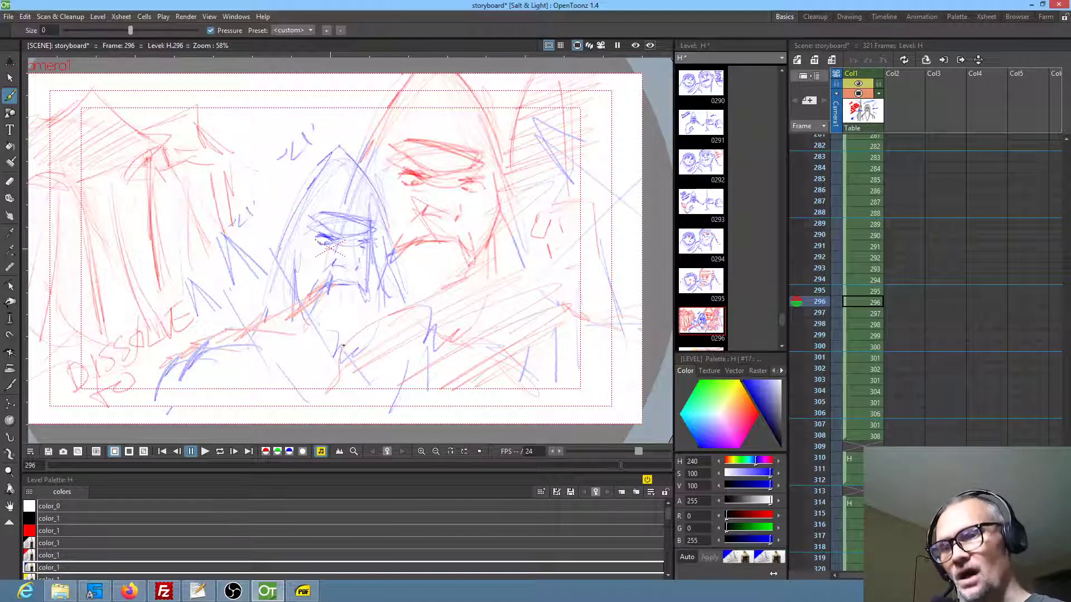
{"action": "left_click_drag", "start_coordinate": [316, 413], "coordinate": [311, 372]}
{"action": "left_click_drag", "start_coordinate": [311, 372], "coordinate": [319, 390]}
{"action": "left_click_drag", "start_coordinate": [384, 414], "coordinate": [378, 383]}
{"action": "mouse_move", "coordinate": [372, 395]}
{"action": "left_mouse_down"}
{"action": "mouse_move", "coordinate": [379, 380]}
{"action": "mouse_move", "coordinate": [386, 391]}
{"action": "left_mouse_up"}
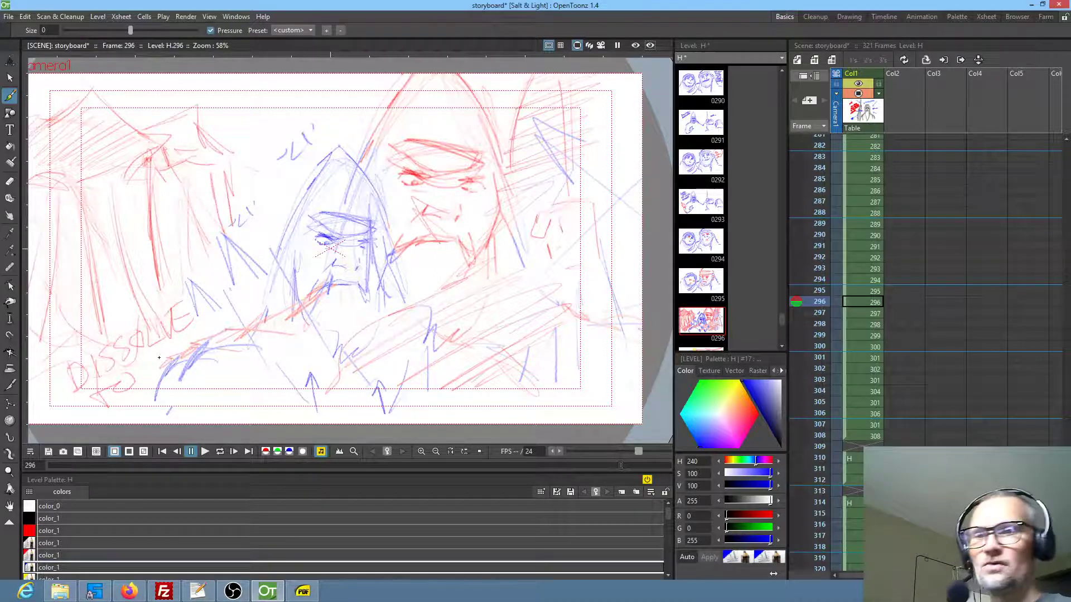
In frame 296, add short blue strokes and a red sketched upright structure between the red tent and the blue helmeted figure
{"action": "key", "text": "period"}
{"action": "key", "text": "comma"}
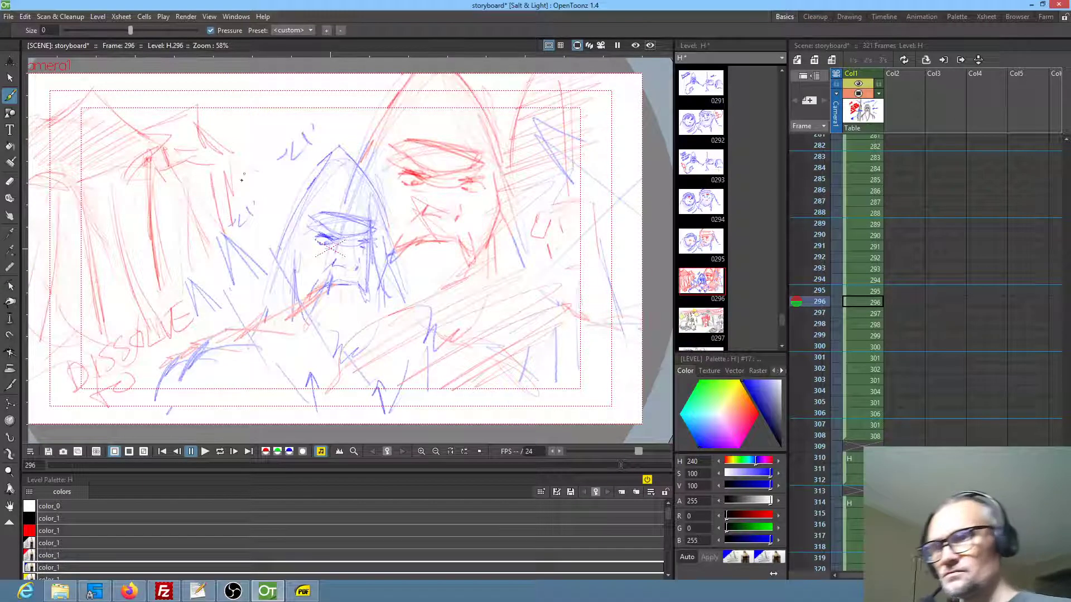
{"action": "left_click_drag", "start_coordinate": [236, 181], "coordinate": [262, 175]}
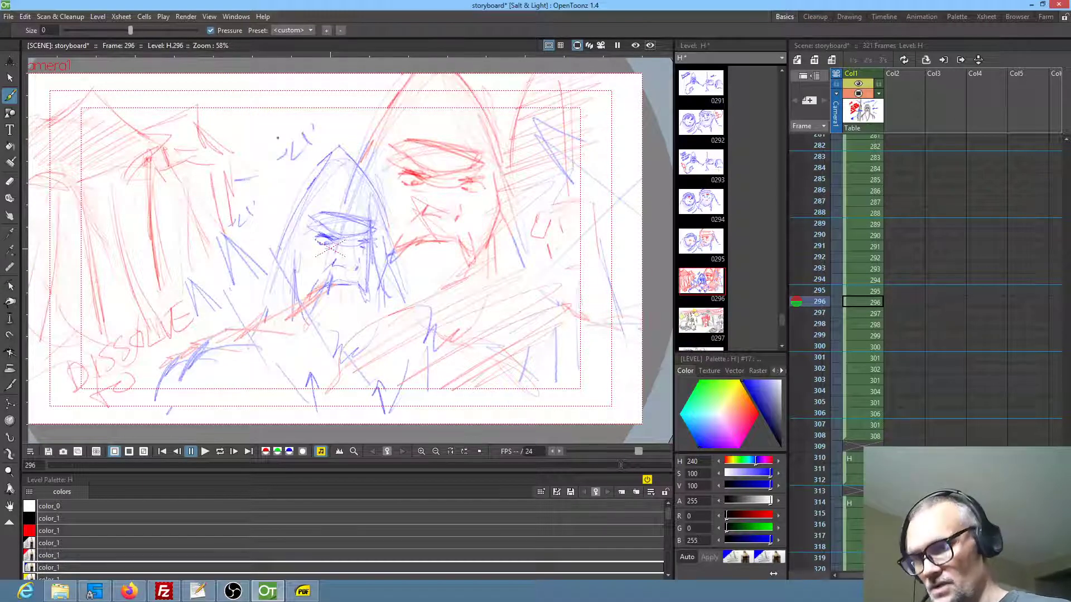
{"action": "left_click", "coordinate": [50, 555]}
{"action": "mouse_move", "coordinate": [269, 166]}
{"action": "left_mouse_down"}
{"action": "mouse_move", "coordinate": [271, 191]}
{"action": "mouse_move", "coordinate": [262, 182]}
{"action": "mouse_move", "coordinate": [244, 199]}
{"action": "mouse_move", "coordinate": [268, 231]}
{"action": "left_mouse_up"}
{"action": "left_click_drag", "start_coordinate": [267, 192], "coordinate": [276, 246]}
{"action": "left_click_drag", "start_coordinate": [260, 208], "coordinate": [261, 243]}
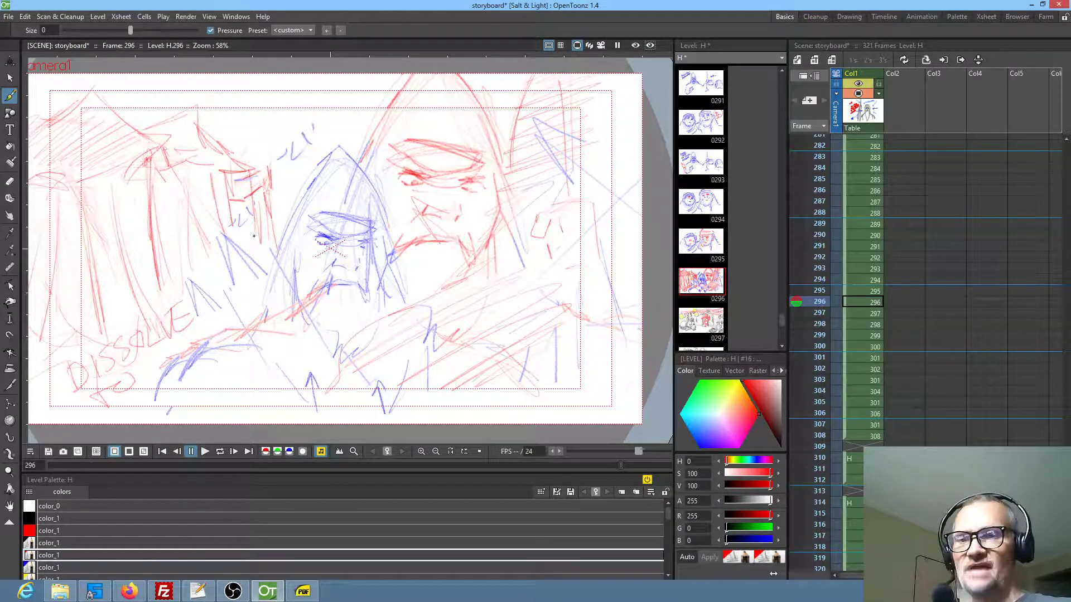
Check frame 297, and in frame 298 draw a curved red arrow above the long black arrow beside the bearded man
{"action": "key", "text": "period"}
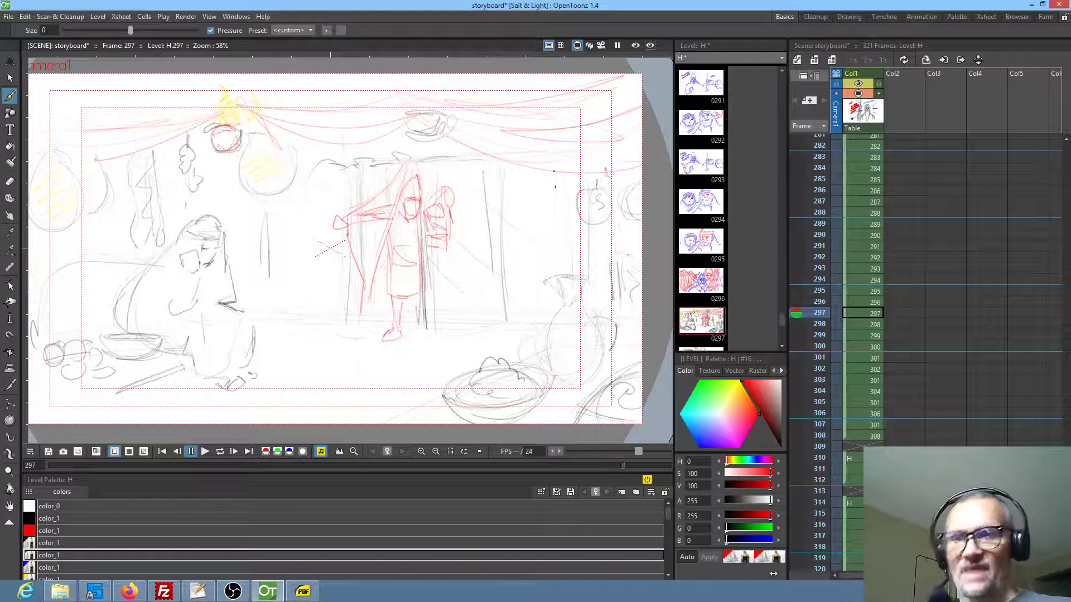
{"action": "left_click_drag", "start_coordinate": [339, 277], "coordinate": [372, 254]}
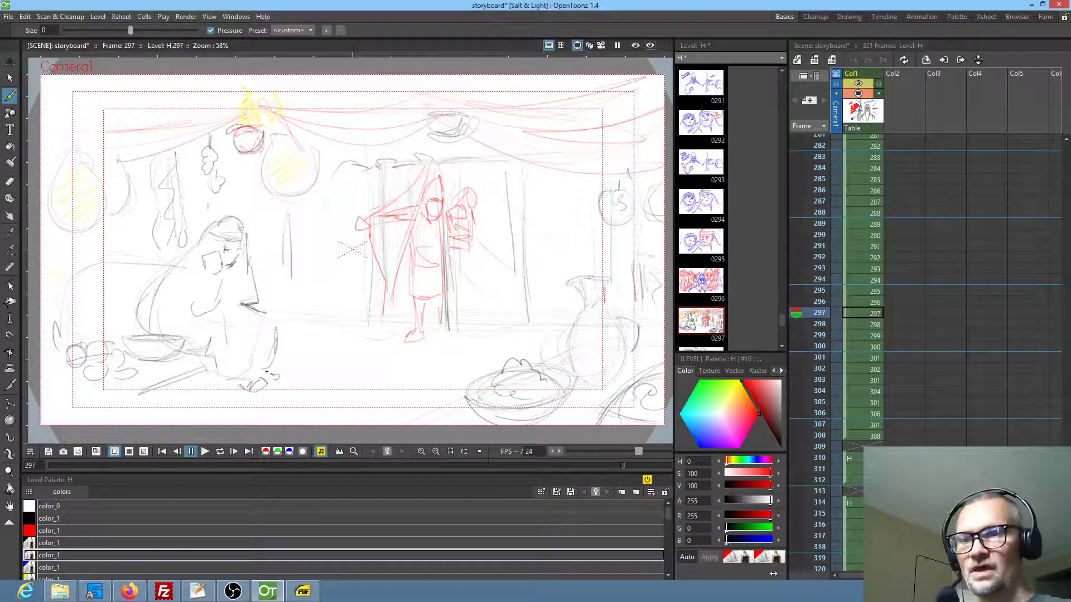
{"action": "key", "text": "period"}
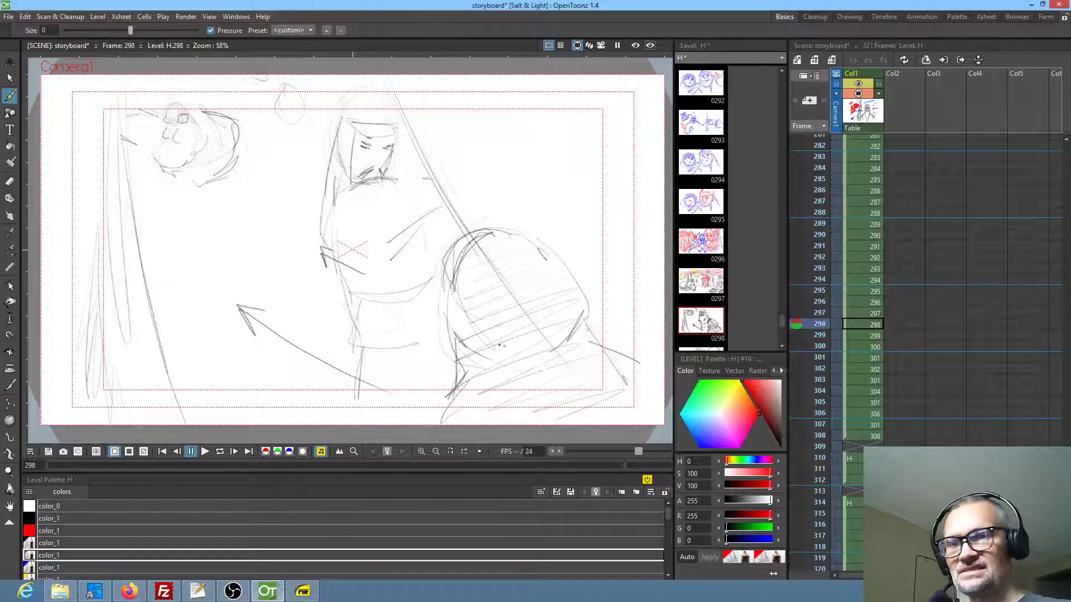
{"action": "mouse_move", "coordinate": [273, 284]}
{"action": "left_mouse_down"}
{"action": "mouse_move", "coordinate": [345, 329]}
{"action": "mouse_move", "coordinate": [290, 311]}
{"action": "left_mouse_up"}
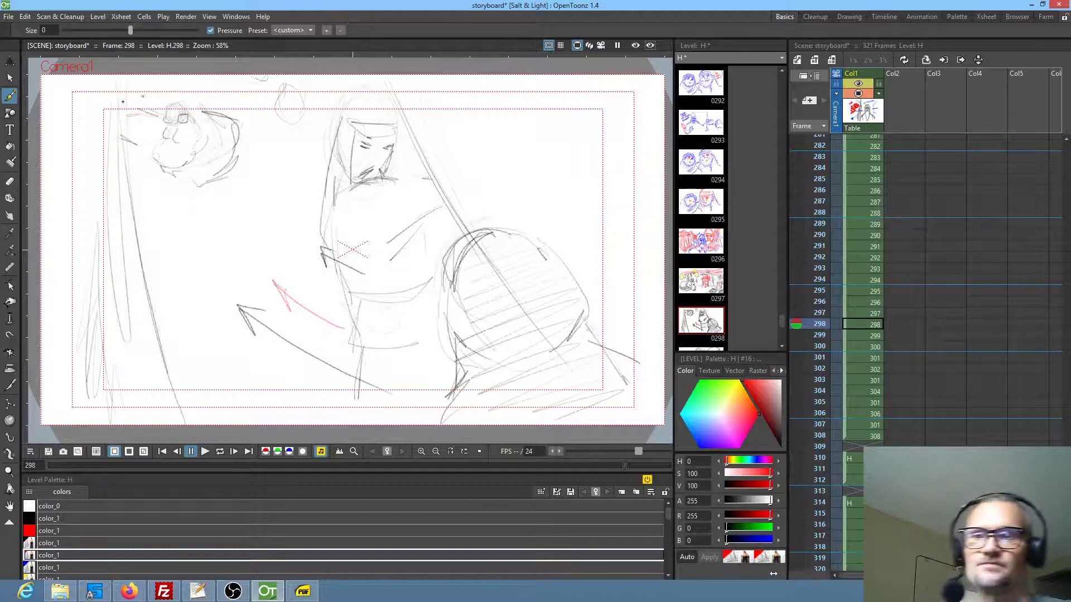
Review frames 299 to 307, checking the tent conversation's staging, dialogue and repeated close-ups of the sulking girl
{"action": "key", "text": "period"}
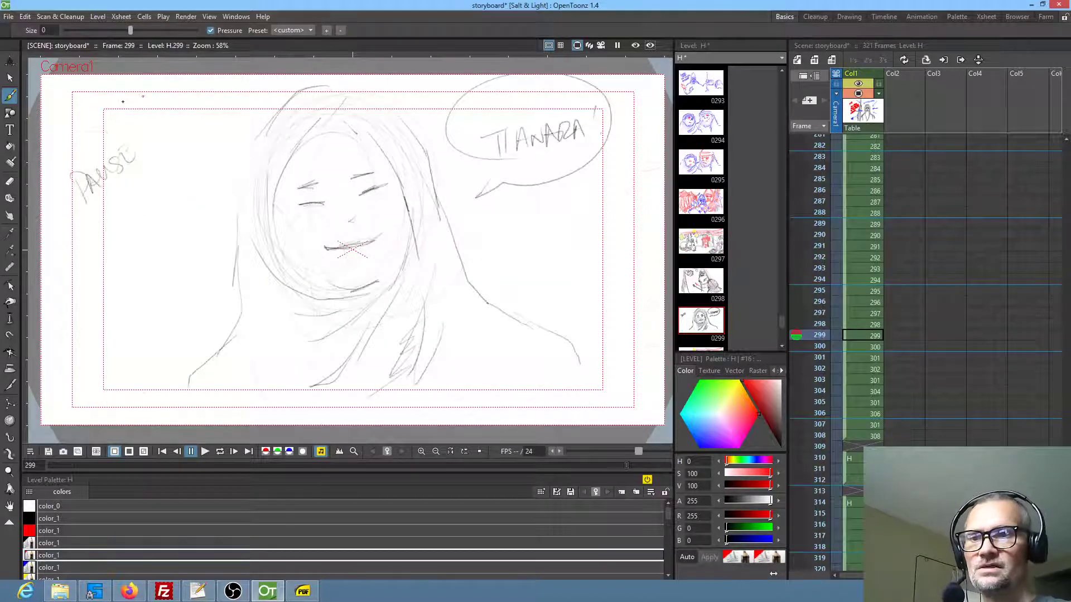
{"action": "key", "text": "period"}
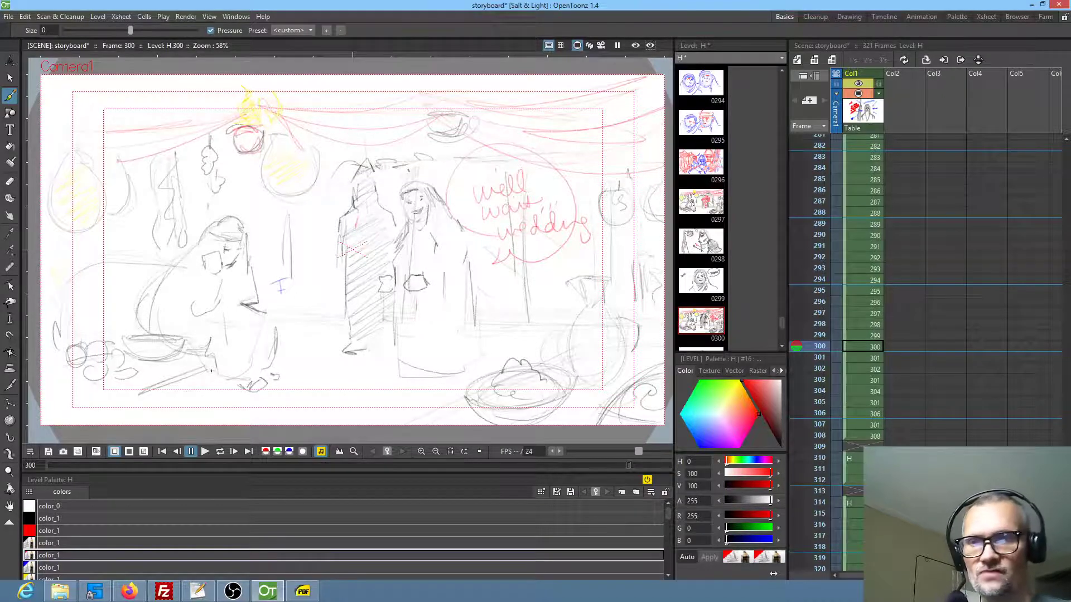
{"action": "key", "text": "period"}
{"action": "key", "text": "period"}
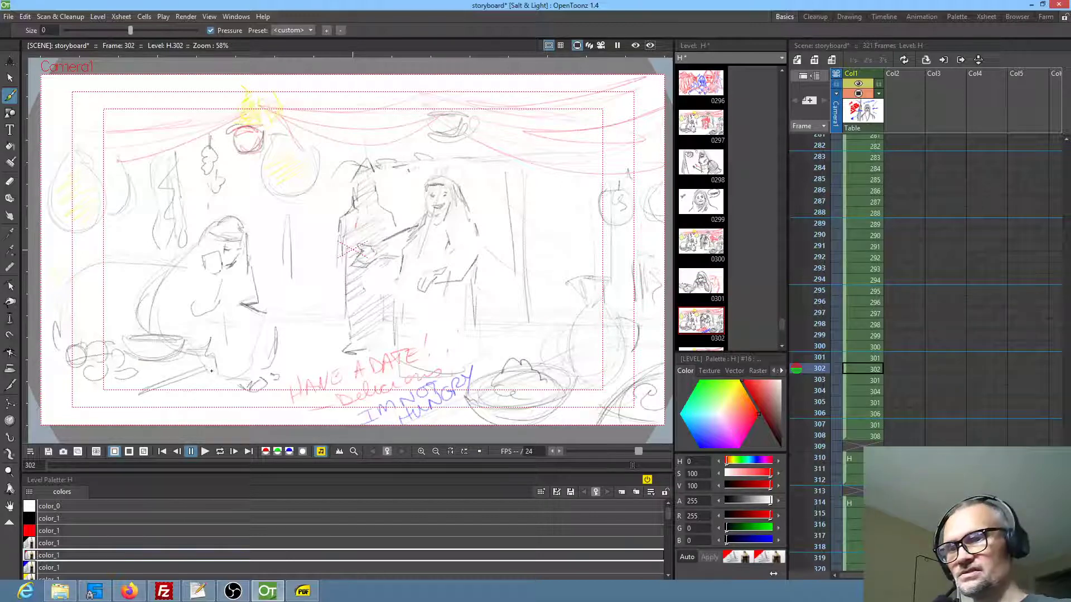
{"action": "key", "text": "period"}
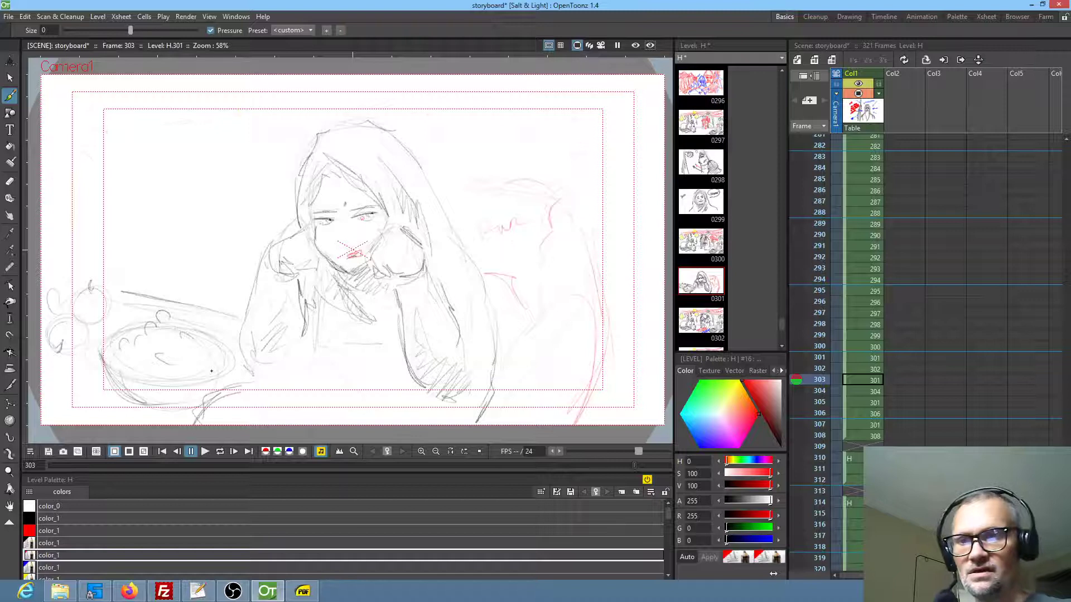
{"action": "key", "text": "period"}
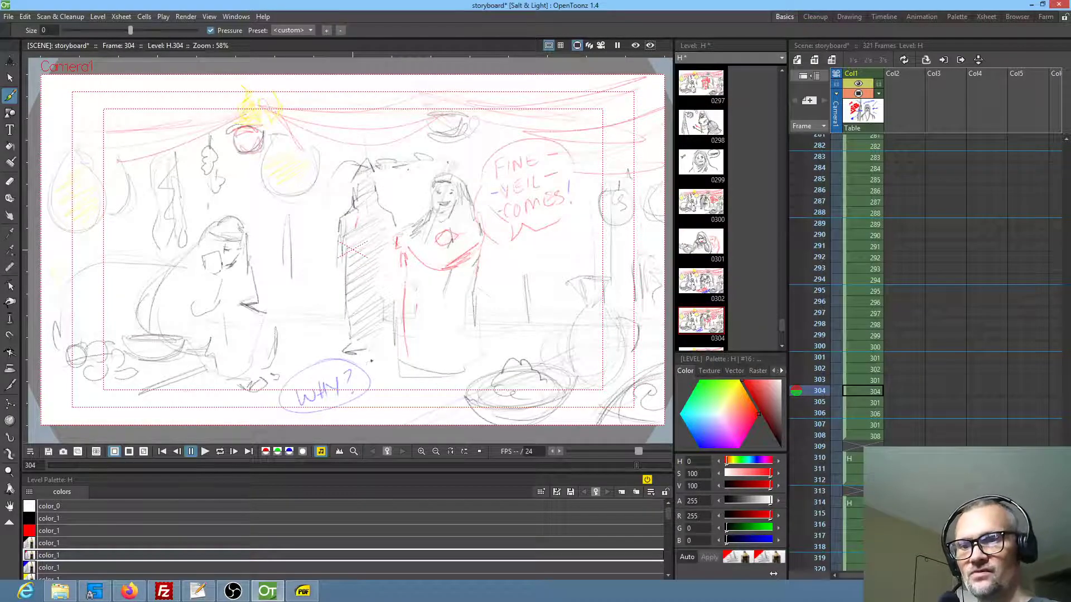
{"action": "key", "text": "period"}
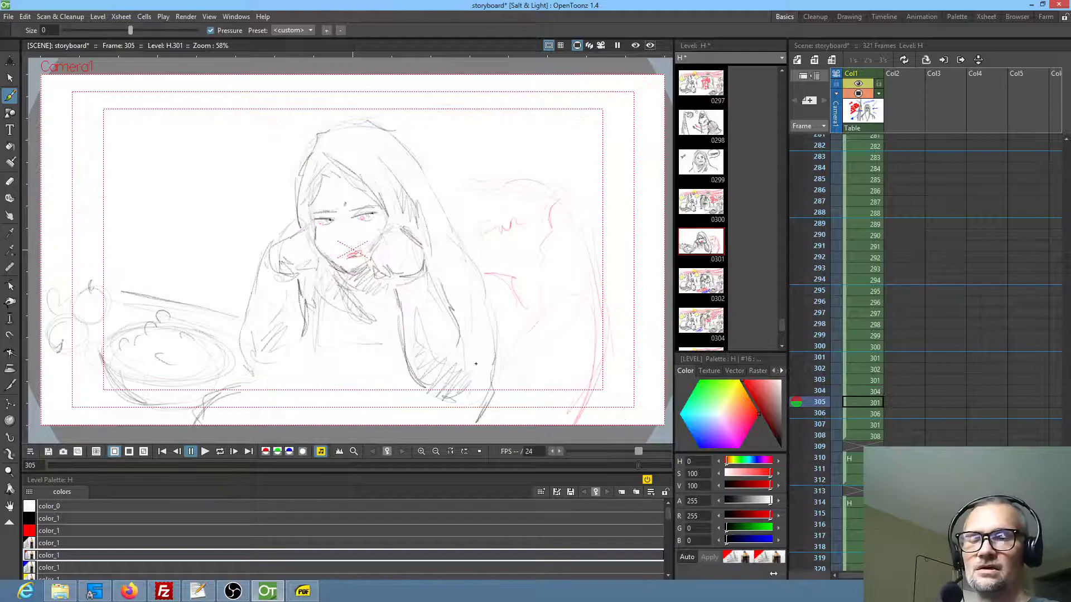
{"action": "key", "text": "period"}
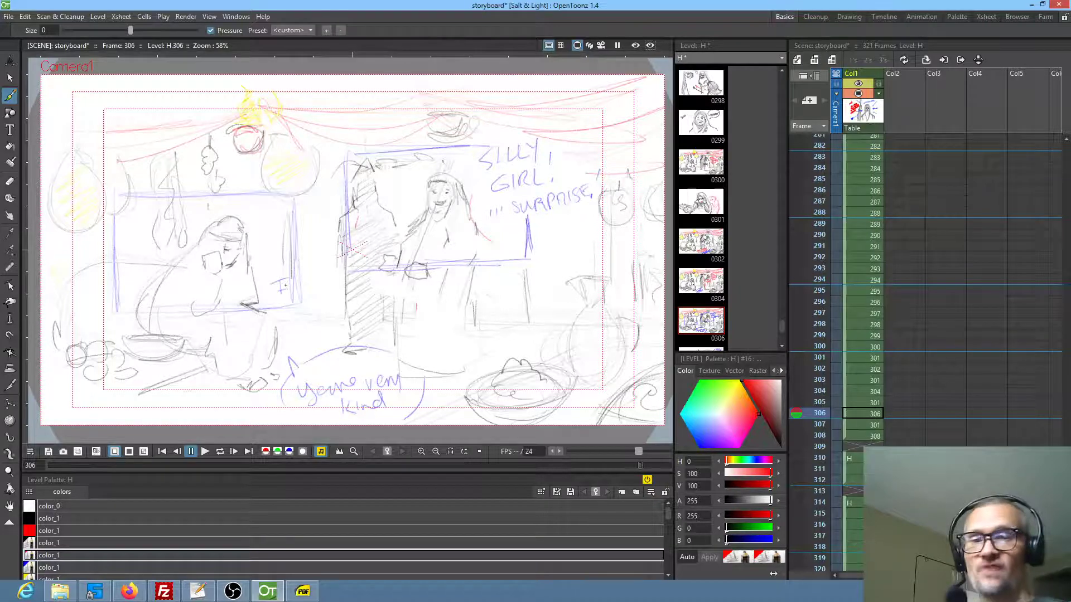
{"action": "key", "text": "period"}
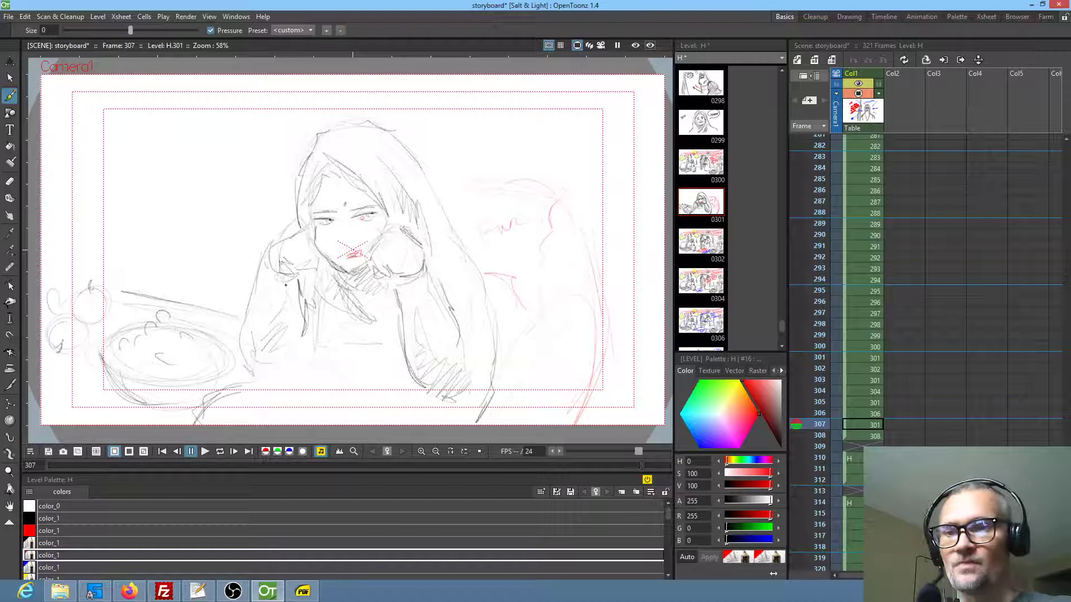
{"action": "key", "text": "period"}
{"action": "key", "text": "comma"}
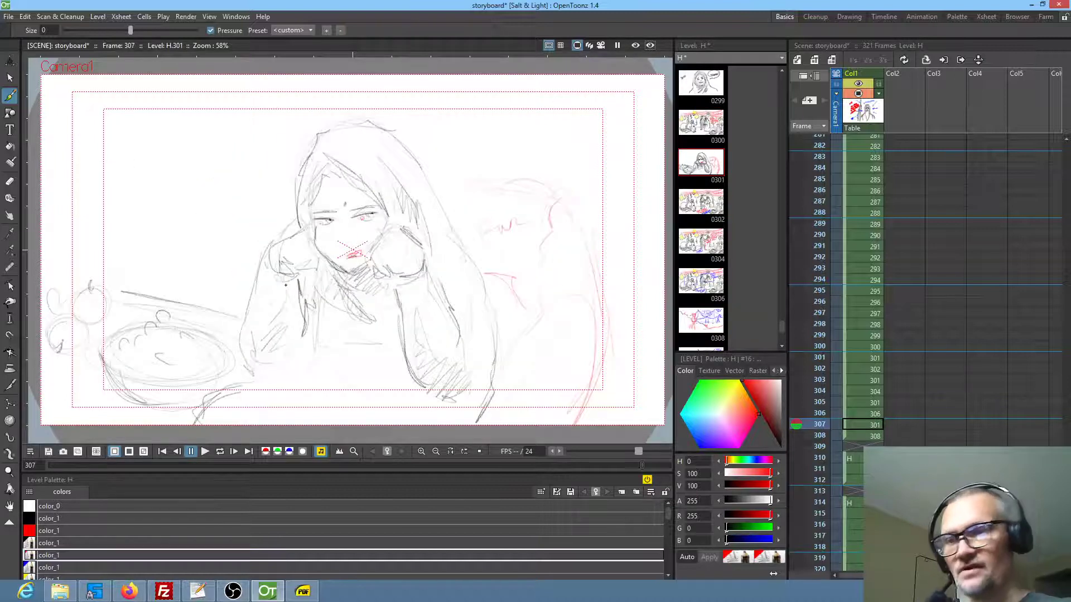
Review frames 308 to 315, checking the monkeys outside the tents and the cut to the curly-haired character
{"action": "key", "text": "period"}
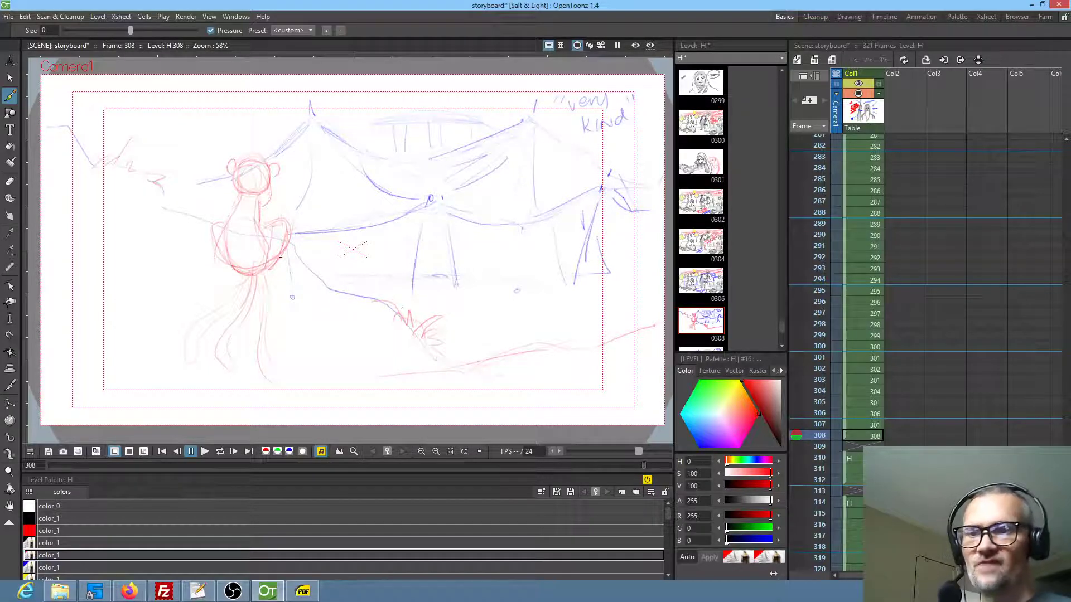
{"action": "key", "text": "period"}
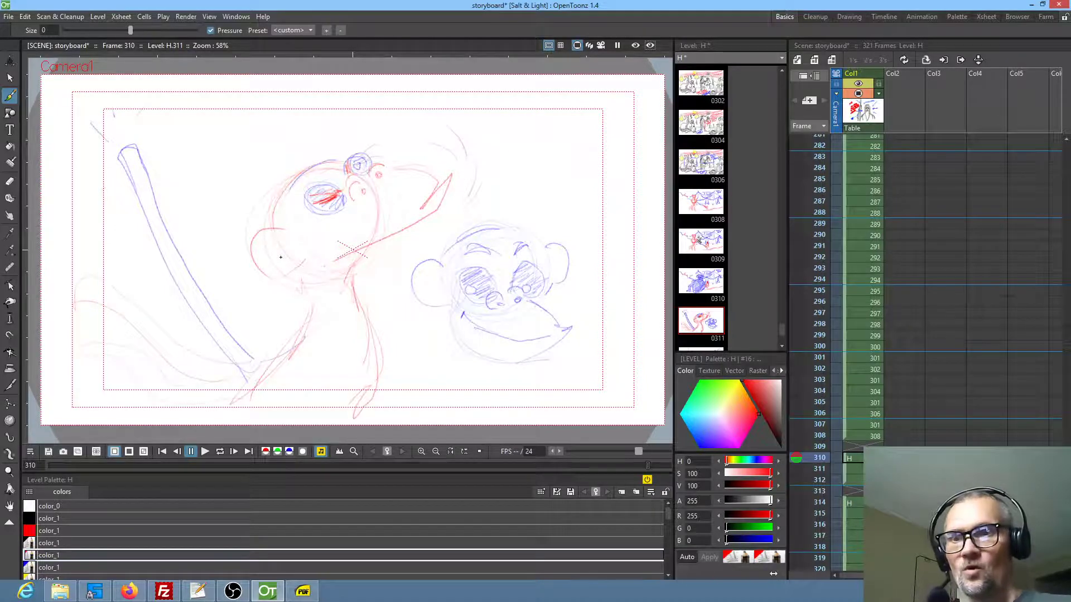
{"action": "key", "text": "period"}
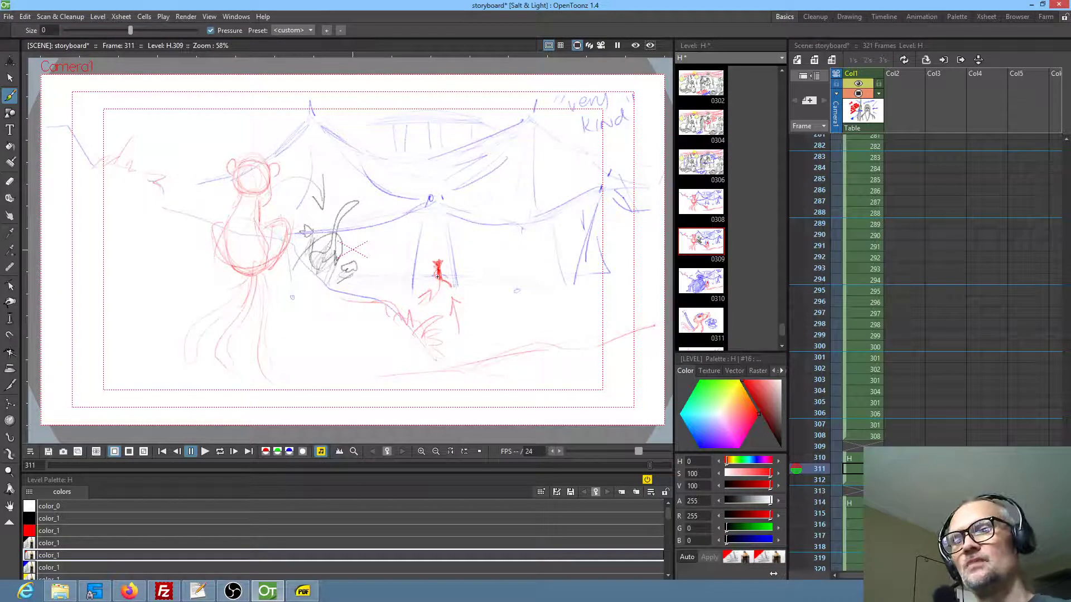
{"action": "key", "text": "period"}
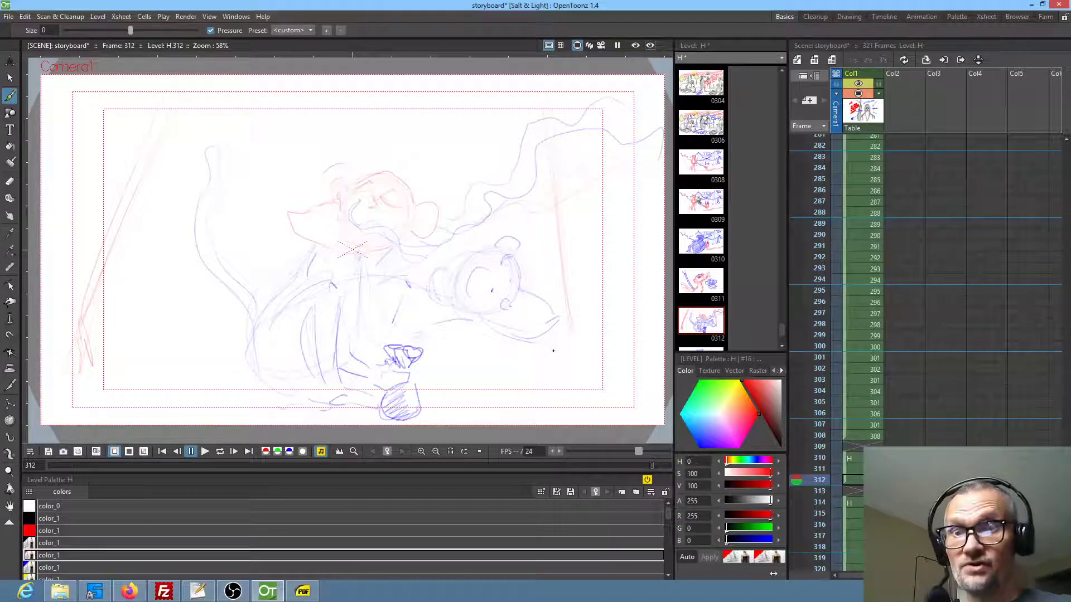
{"action": "key", "text": "Down"}
{"action": "key", "text": "Down"}
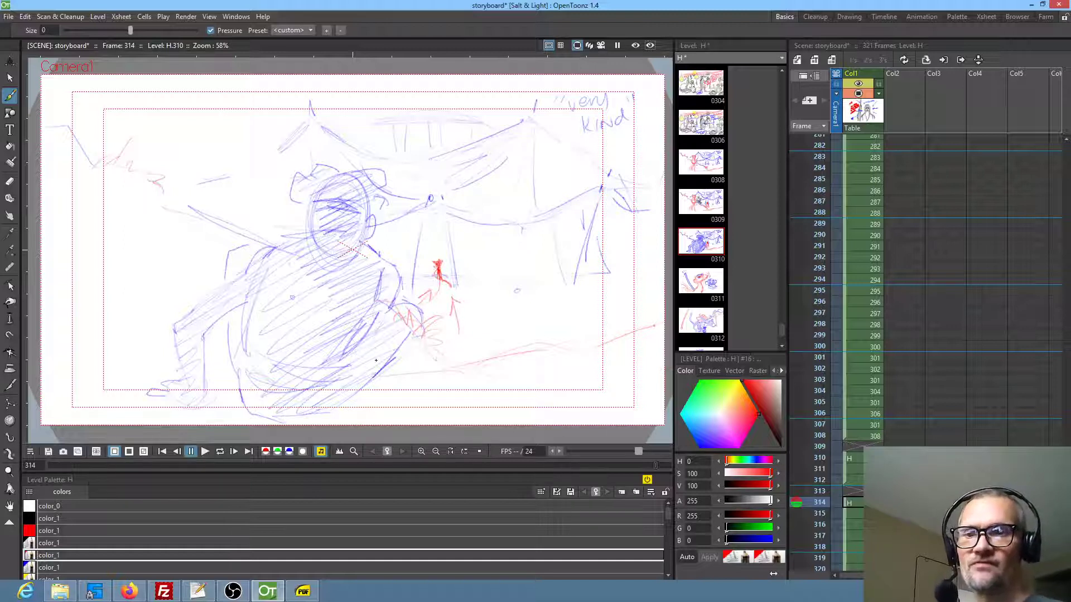
{"action": "key", "text": "Down"}
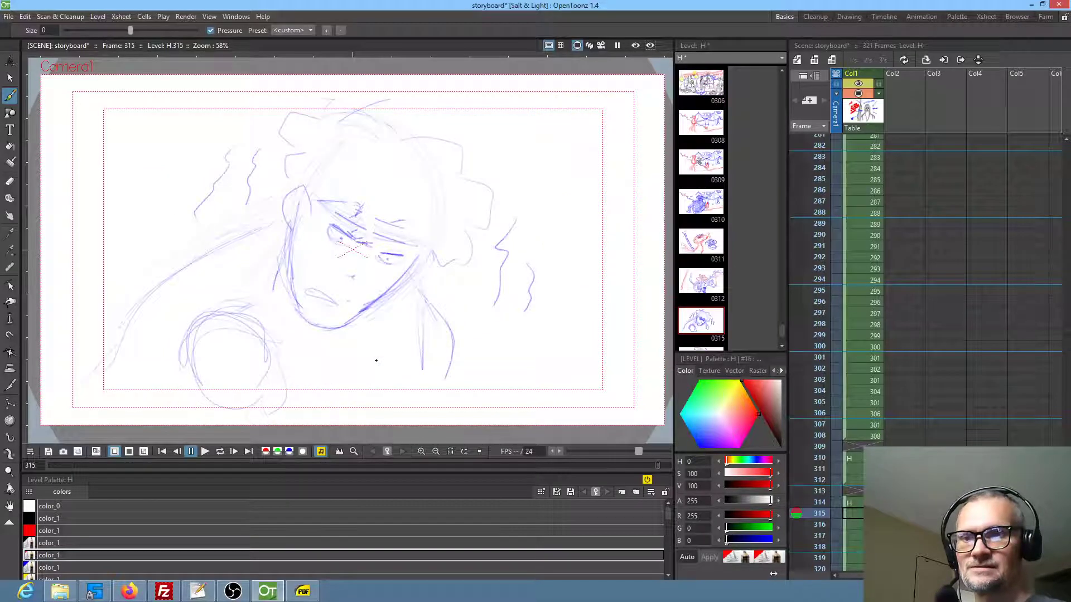
In frame 316, add red hair strokes across the central character's forehead above the headband
{"action": "key", "text": "Down"}
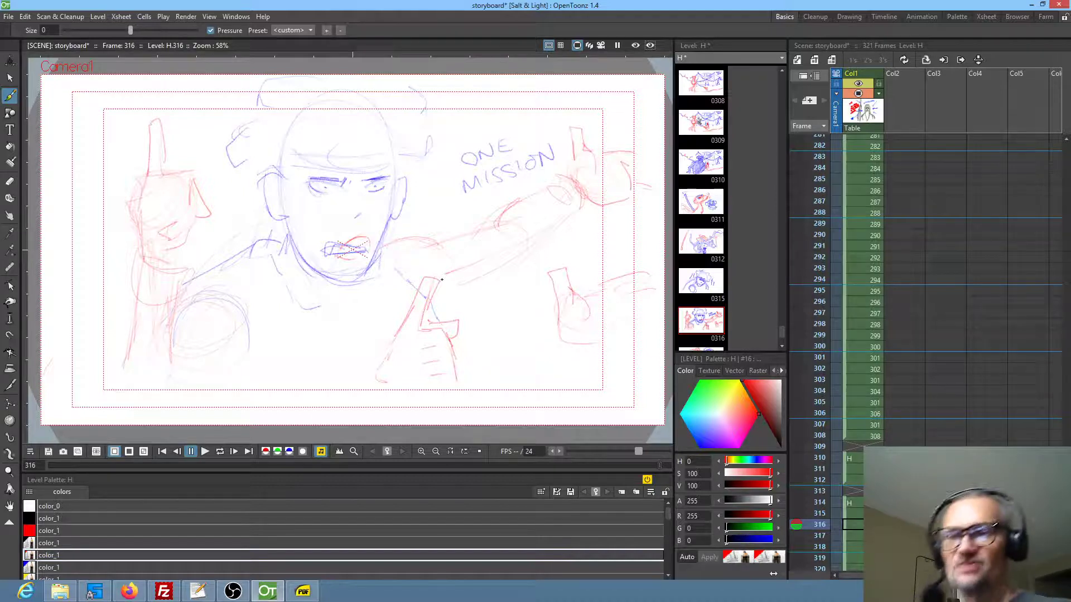
{"action": "left_click_drag", "start_coordinate": [297, 140], "coordinate": [285, 165]}
{"action": "left_click_drag", "start_coordinate": [342, 142], "coordinate": [332, 160]}
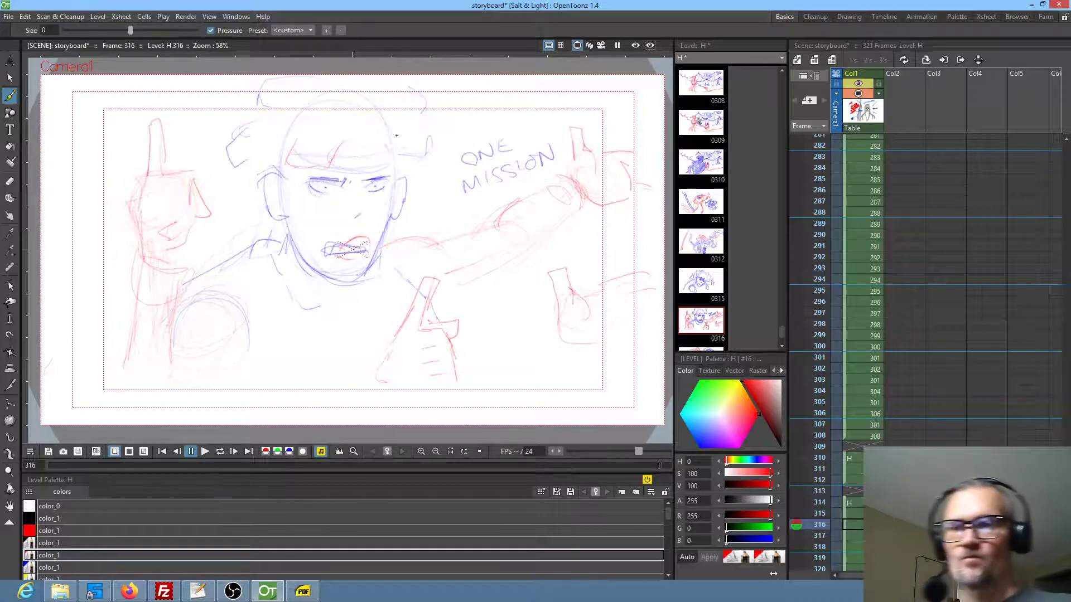
Review frames 317 to 321, checking the pair's exchange and the monkey's entry under the tent
{"action": "key", "text": "period"}
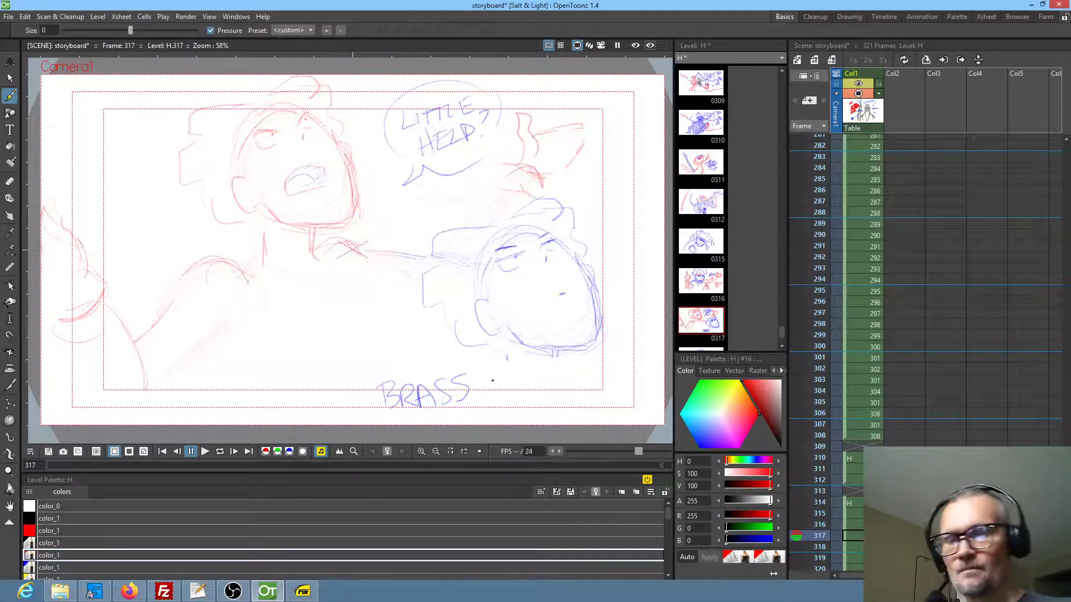
{"action": "key", "text": "Down"}
{"action": "scroll", "coordinate": [899, 316], "scroll_direction": "down", "scroll_amount": 4}
{"action": "left_click_drag", "start_coordinate": [898, 353], "coordinate": [897, 356]}
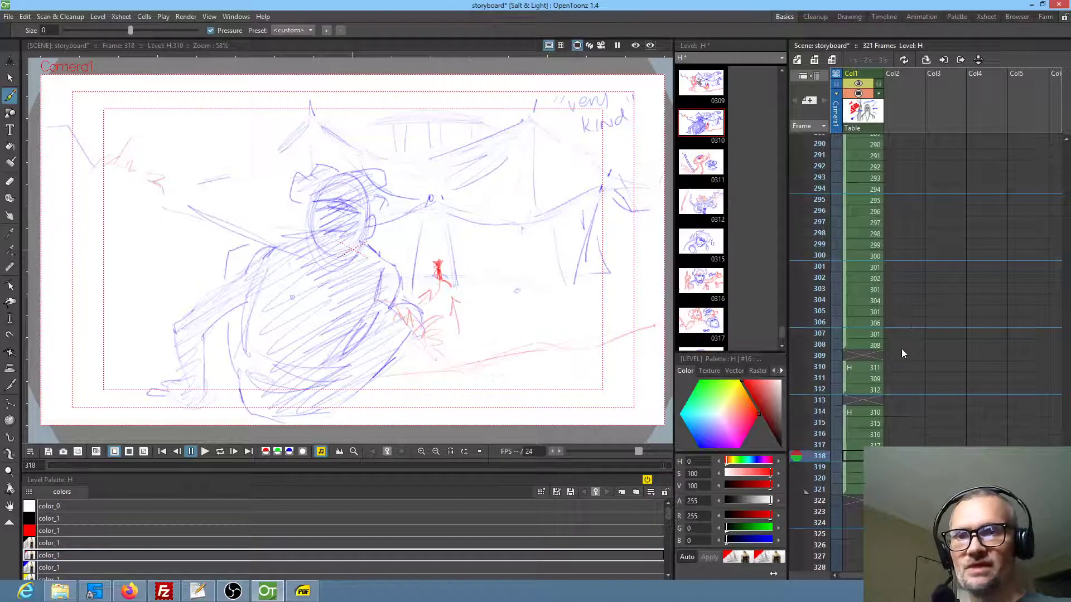
{"action": "key", "text": "Down"}
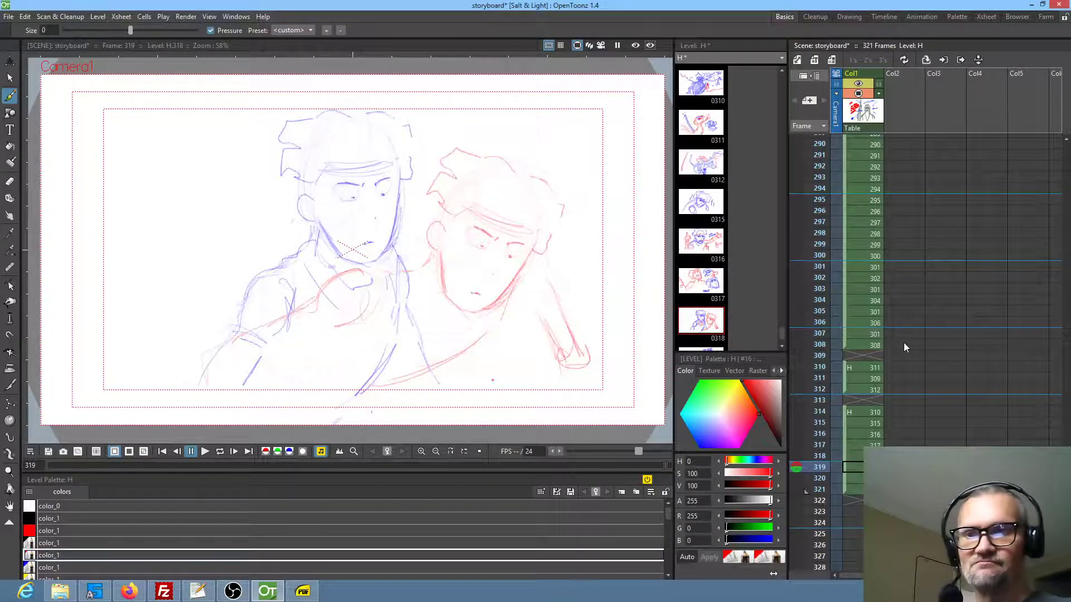
{"action": "key", "text": "Down"}
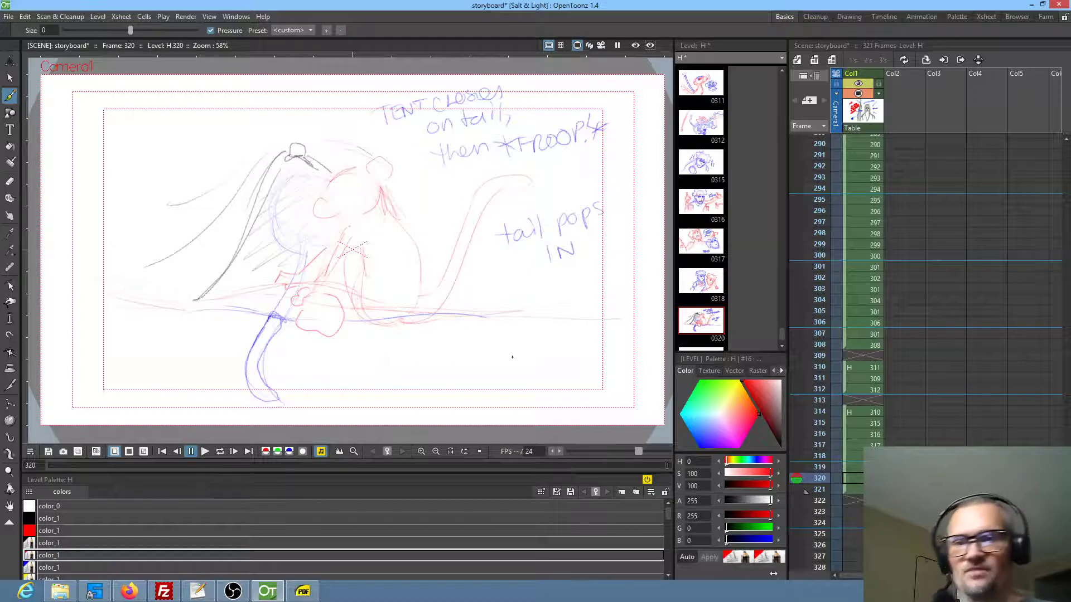
{"action": "left_click", "coordinate": [805, 489]}
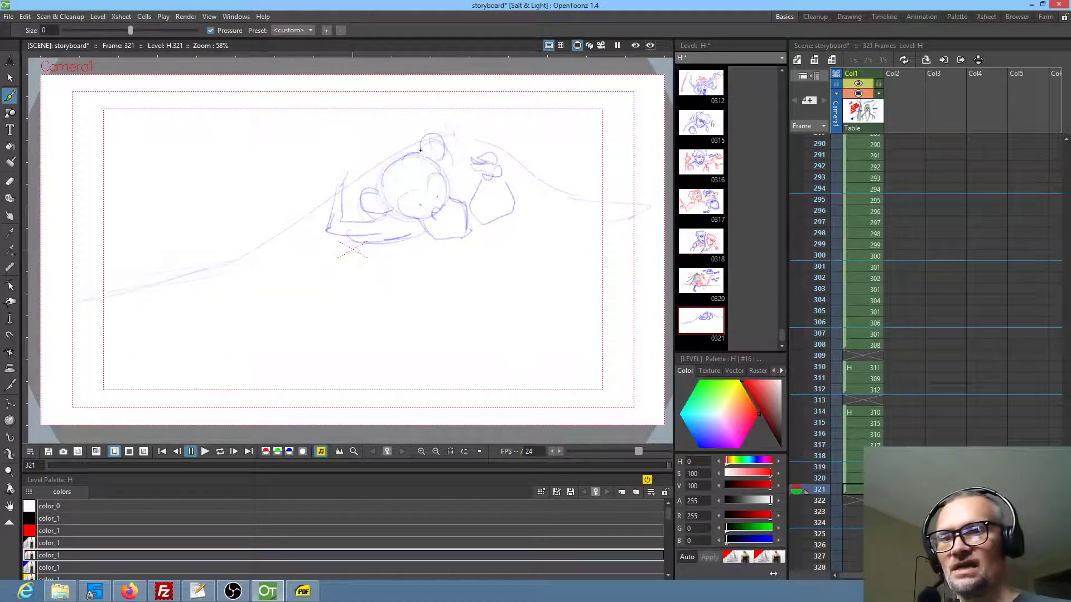
In frame 321, draw red tent-edge lines behind the monkey and red strokes beneath it, comparing the pose with frame 320
{"action": "key", "text": "comma"}
{"action": "key", "text": "period"}
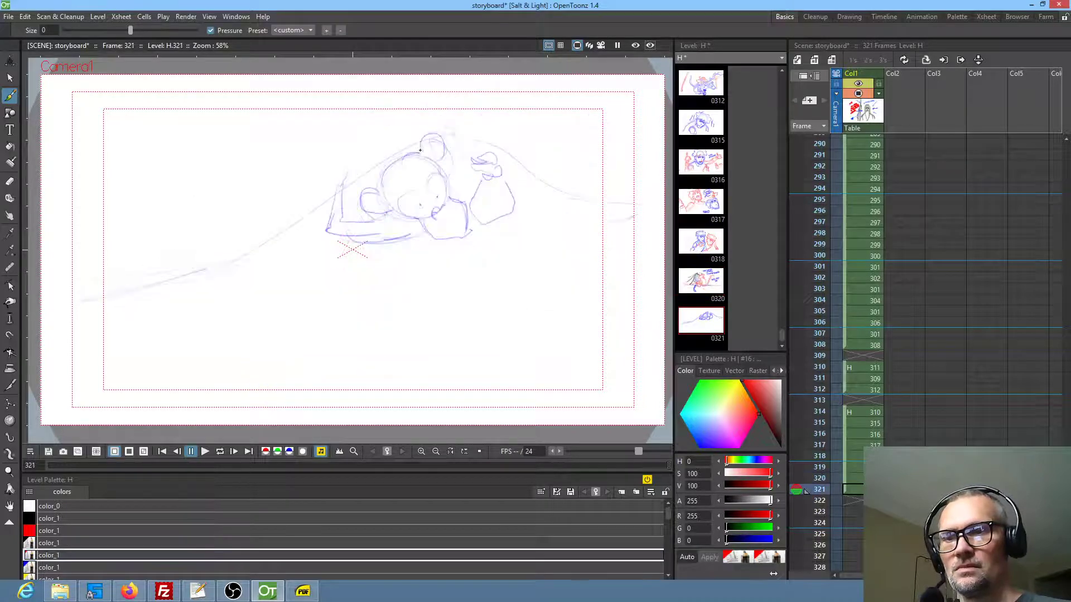
{"action": "mouse_move", "coordinate": [354, 153]}
{"action": "left_mouse_down"}
{"action": "mouse_move", "coordinate": [312, 205]}
{"action": "mouse_move", "coordinate": [410, 153]}
{"action": "left_mouse_up"}
{"action": "left_click_drag", "start_coordinate": [337, 164], "coordinate": [254, 232]}
{"action": "left_click_drag", "start_coordinate": [297, 184], "coordinate": [254, 202]}
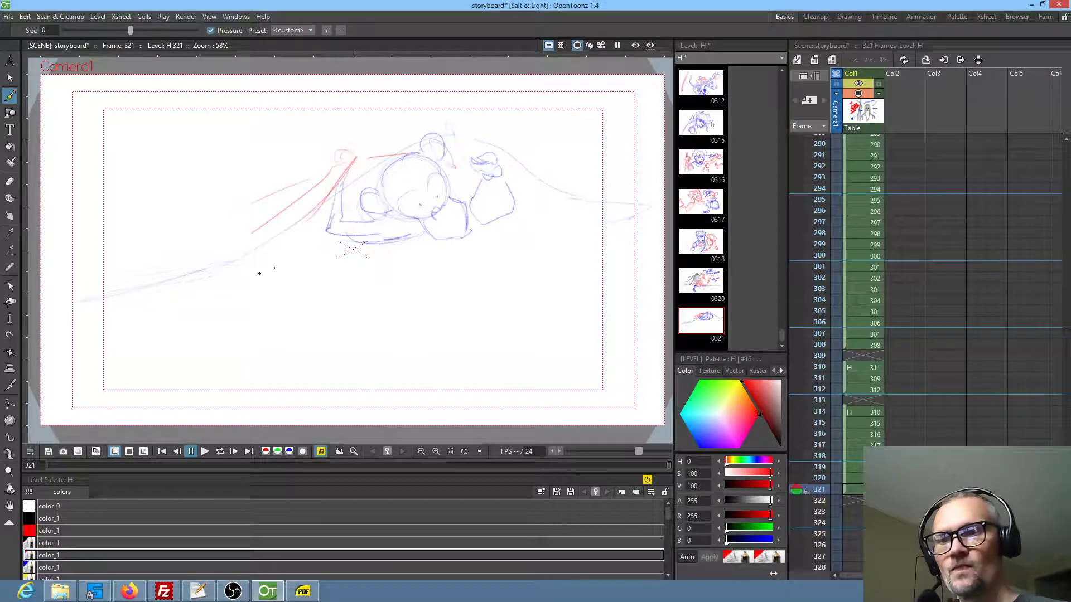
{"action": "left_click_drag", "start_coordinate": [279, 240], "coordinate": [196, 283]}
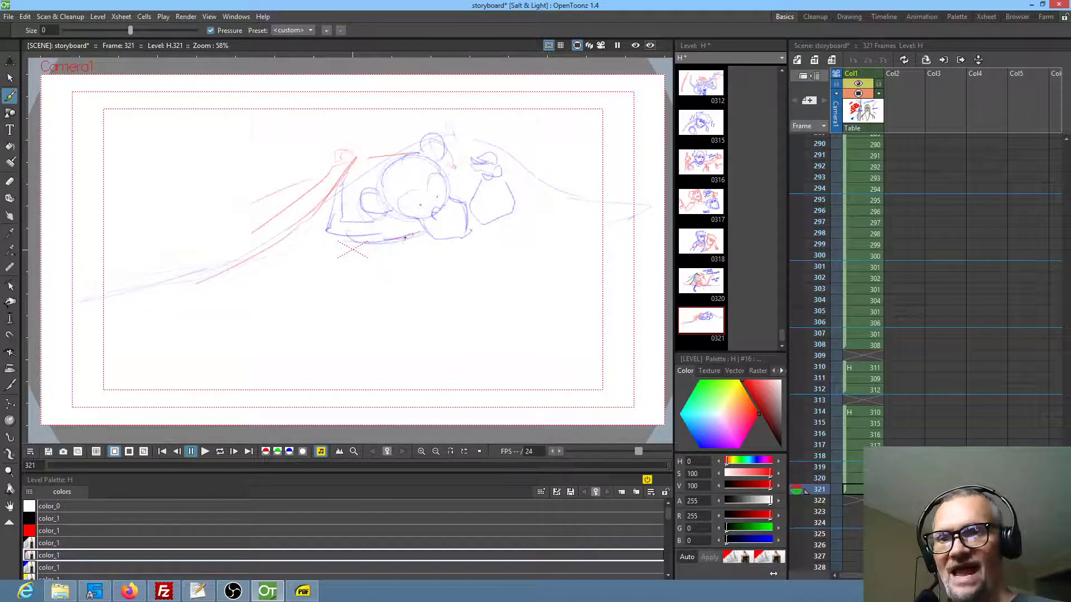
{"action": "key", "text": "Up"}
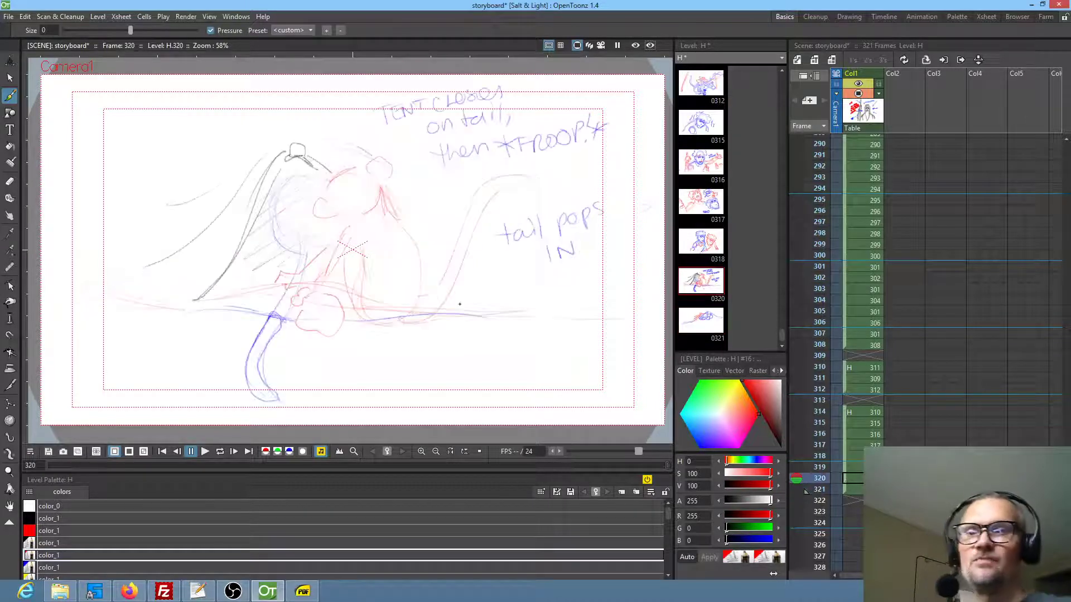
{"action": "key", "text": "Down"}
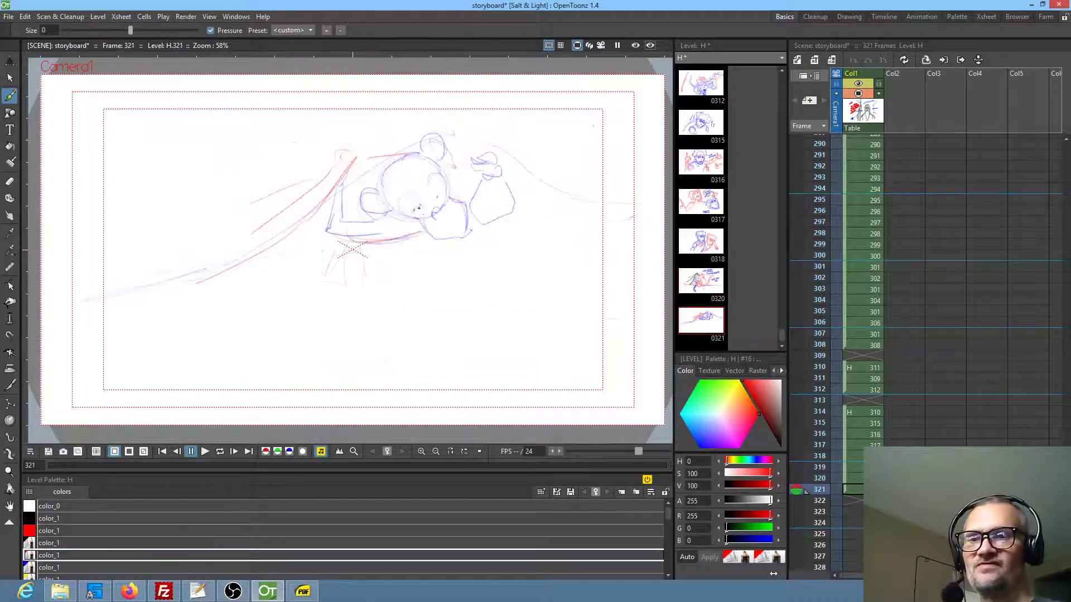
{"action": "key", "text": "Up"}
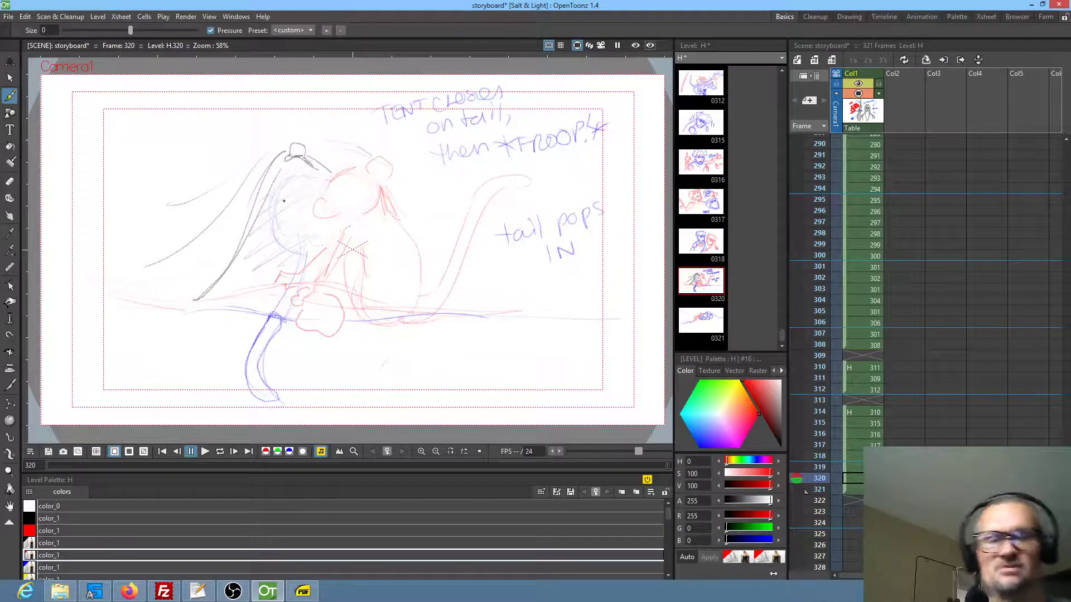
Pick the black color_1 style and compare frame 321 with the empty frame 322
{"action": "scroll", "coordinate": [896, 399], "scroll_direction": "down", "scroll_amount": 5}
{"action": "left_click", "coordinate": [870, 343]}
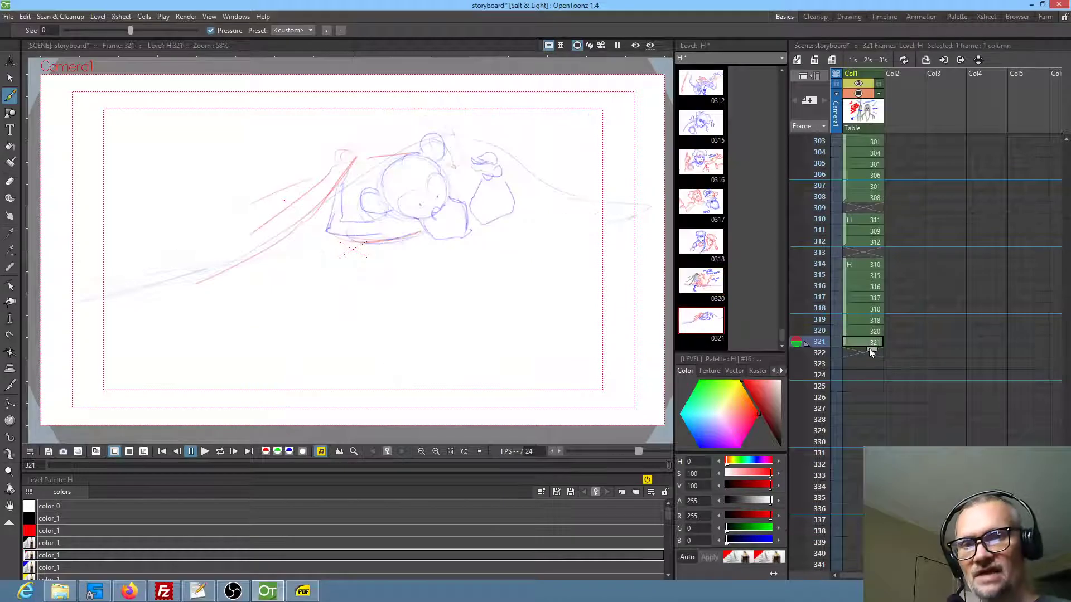
{"action": "left_click", "coordinate": [58, 545]}
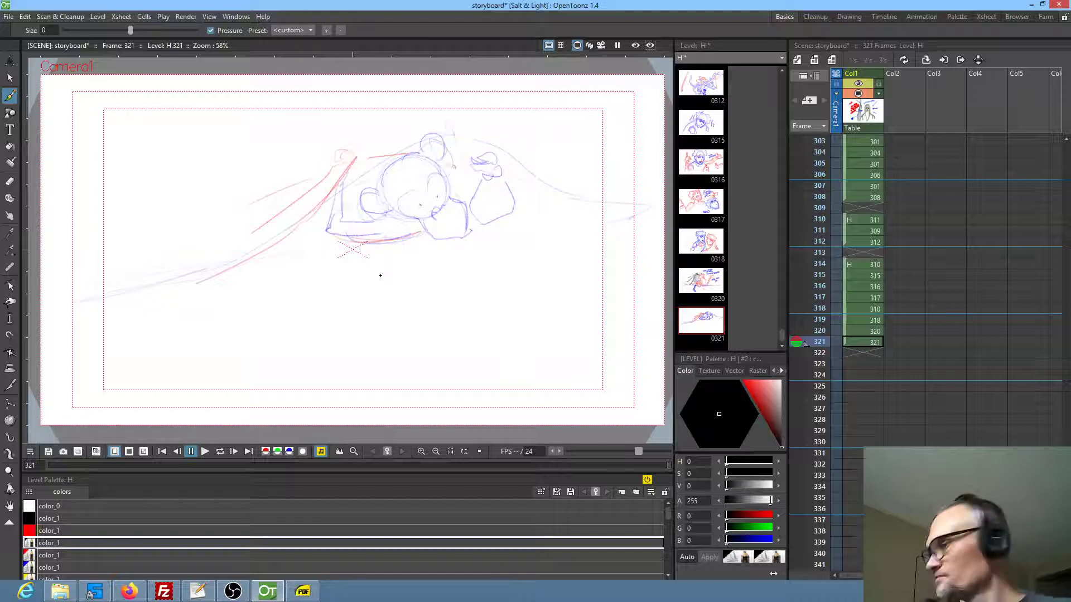
{"action": "left_click", "coordinate": [861, 352]}
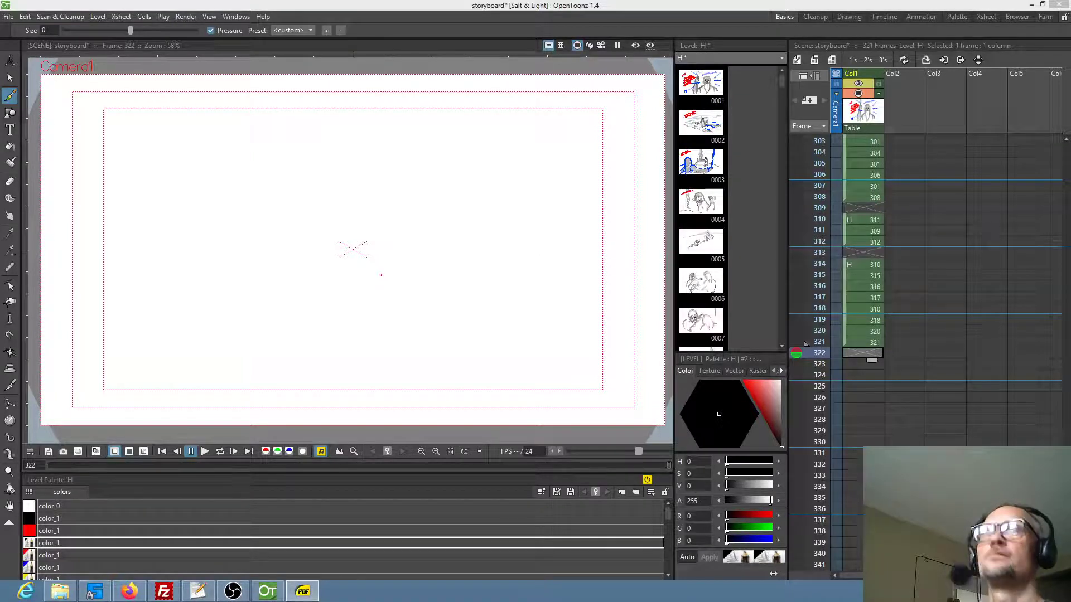
{"action": "left_click", "coordinate": [867, 343]}
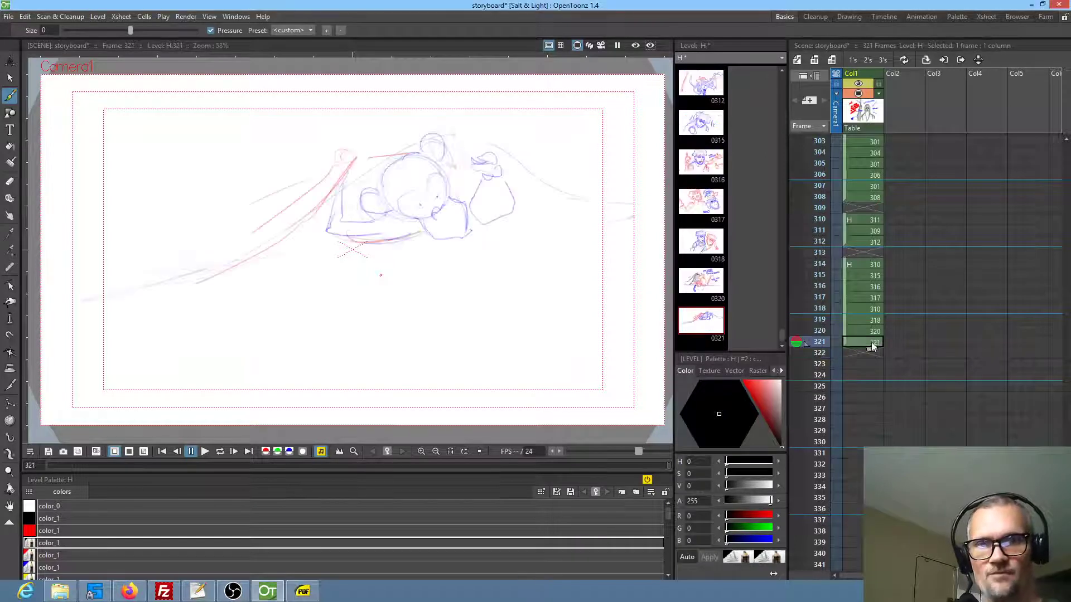
{"action": "left_click", "coordinate": [859, 353]}
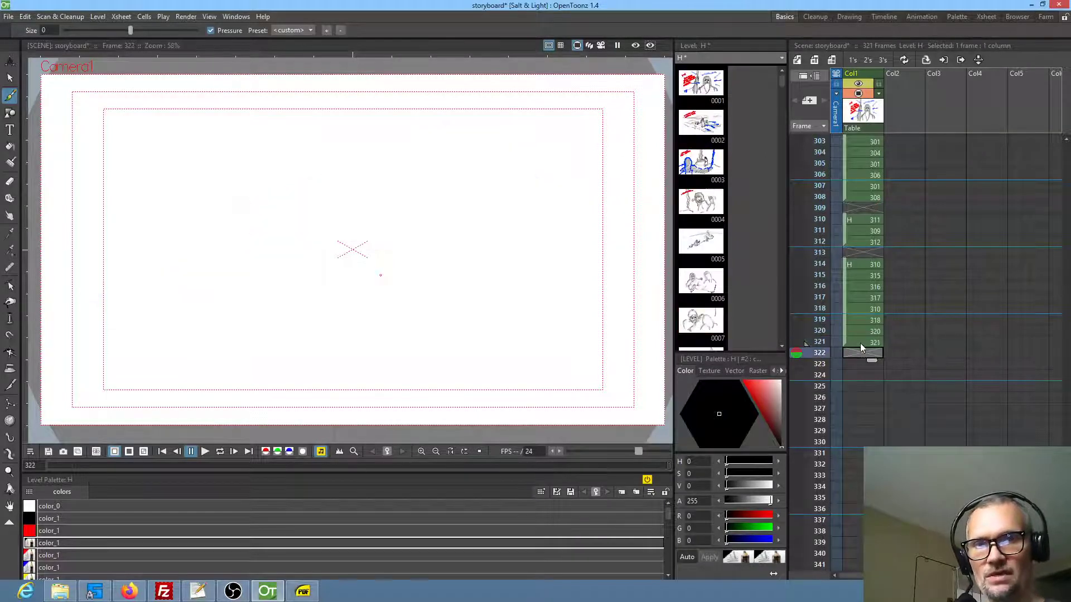
{"action": "left_click", "coordinate": [859, 343]}
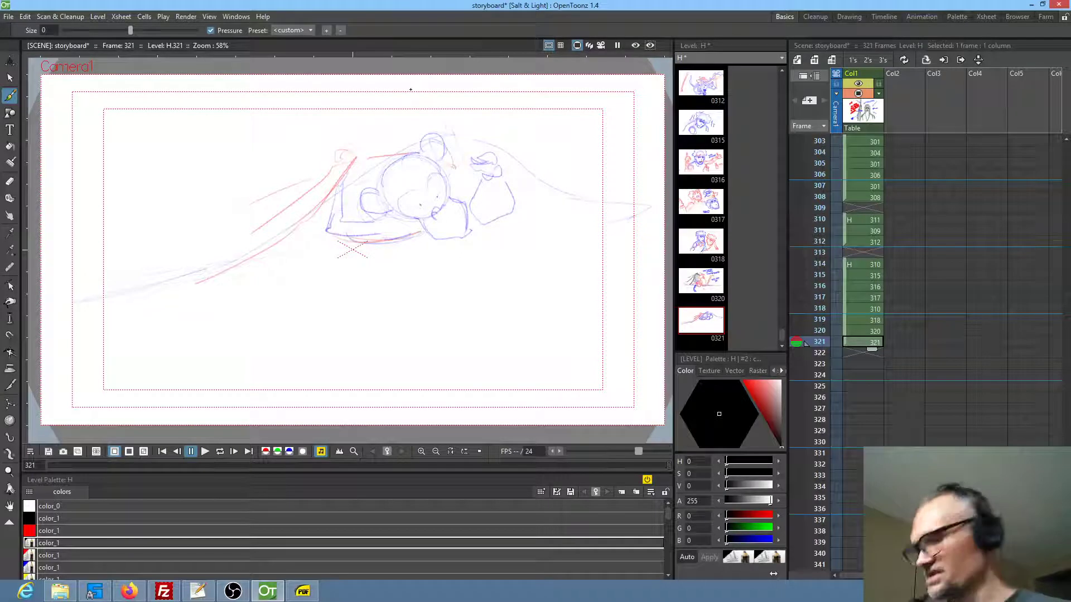
In frame 321, lasso the monkey and tent sketch, scale it to 88.5%, and offset it by -517.38 px E/W and -127.41 px N/S
{"action": "key", "text": "s"}
{"action": "mouse_move", "coordinate": [592, 144]}
{"action": "left_mouse_down"}
{"action": "mouse_move", "coordinate": [467, 108]}
{"action": "mouse_move", "coordinate": [251, 136]}
{"action": "mouse_move", "coordinate": [93, 238]}
{"action": "mouse_move", "coordinate": [304, 371]}
{"action": "mouse_move", "coordinate": [603, 266]}
{"action": "mouse_move", "coordinate": [605, 175]}
{"action": "left_mouse_up"}
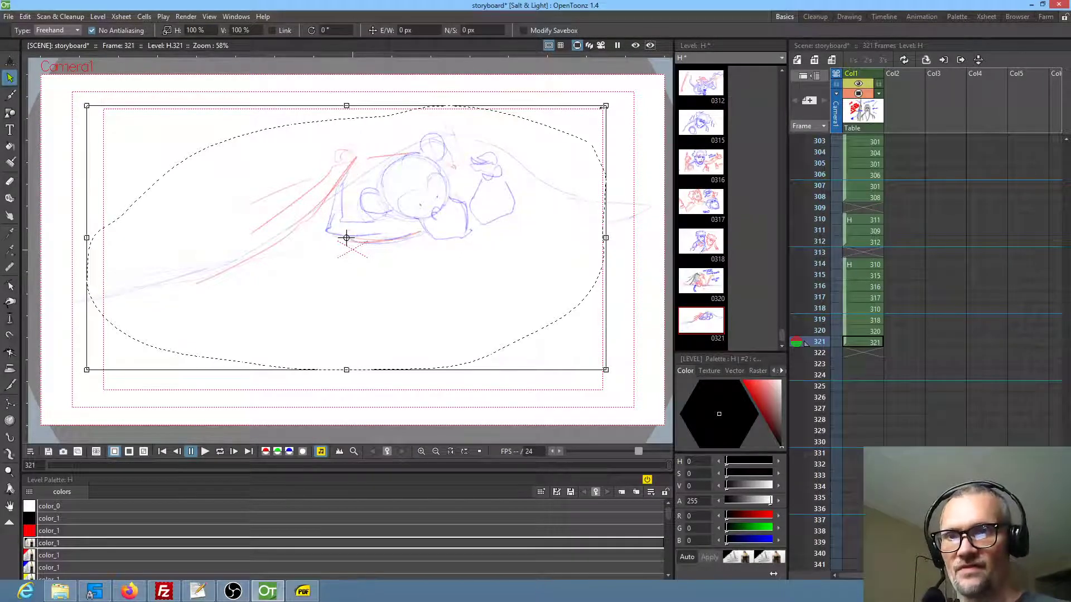
{"action": "left_click_drag", "start_coordinate": [605, 105], "coordinate": [546, 136]}
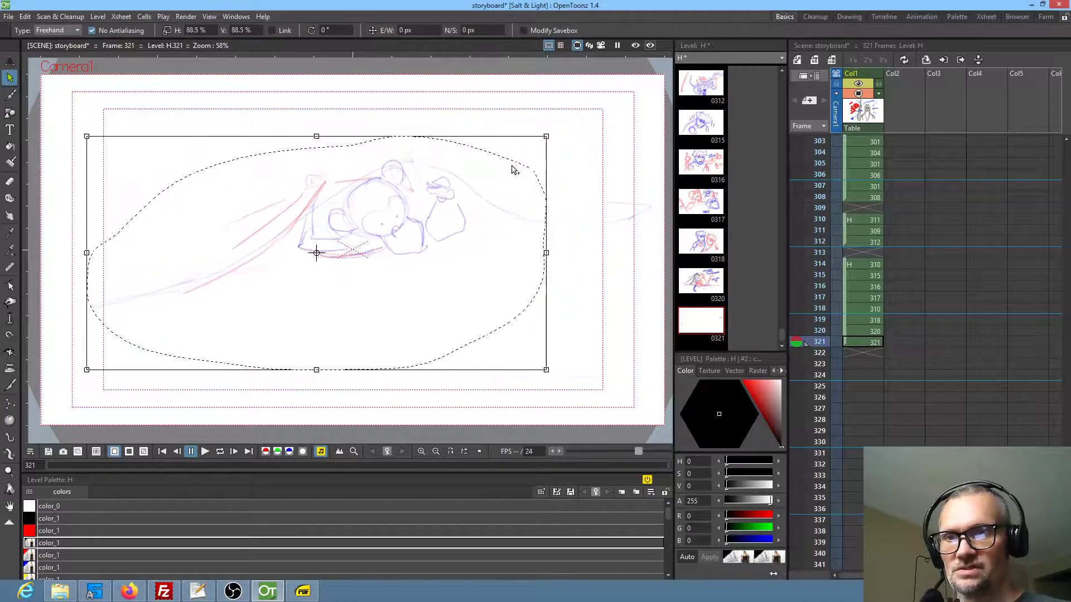
{"action": "mouse_move", "coordinate": [444, 201]}
{"action": "left_mouse_down"}
{"action": "mouse_move", "coordinate": [460, 232]}
{"action": "mouse_move", "coordinate": [427, 228]}
{"action": "left_mouse_up"}
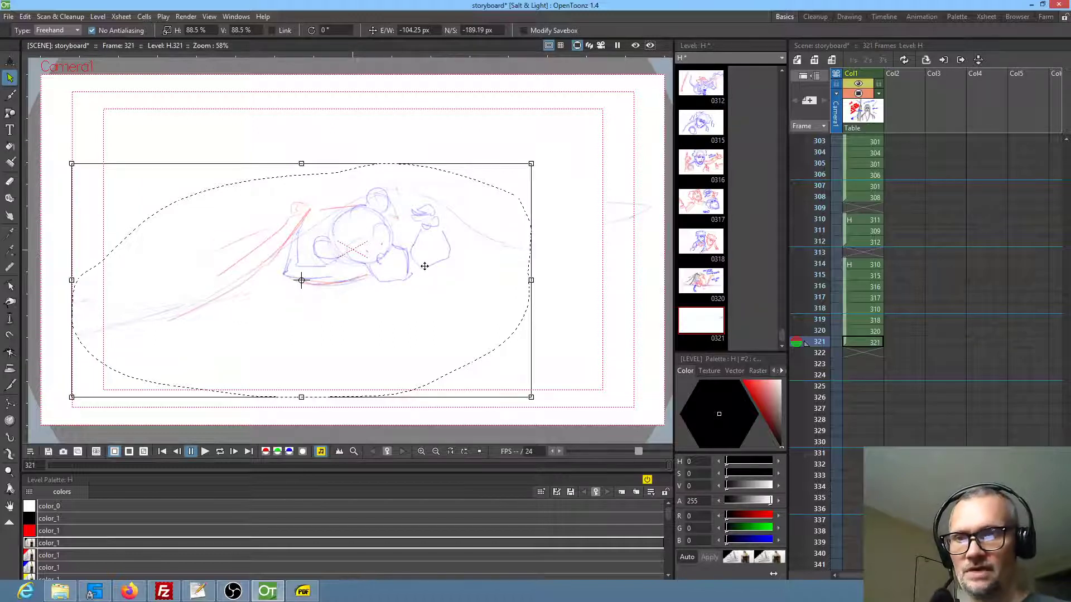
{"action": "mouse_move", "coordinate": [420, 262]}
{"action": "left_mouse_down"}
{"action": "mouse_move", "coordinate": [374, 267]}
{"action": "mouse_move", "coordinate": [359, 252]}
{"action": "left_mouse_up"}
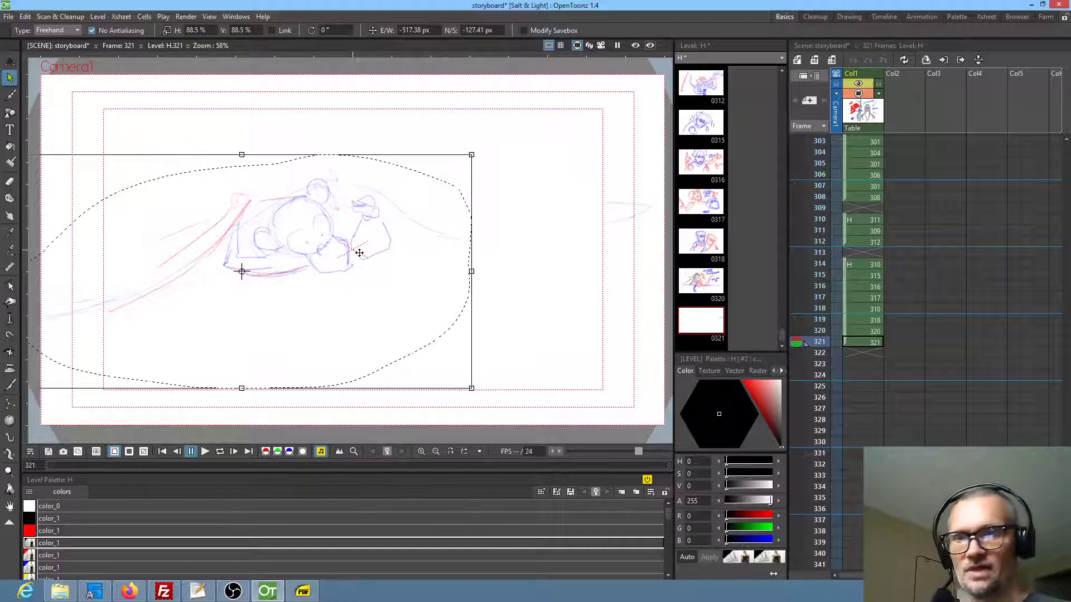
{"action": "left_click", "coordinate": [874, 343]}
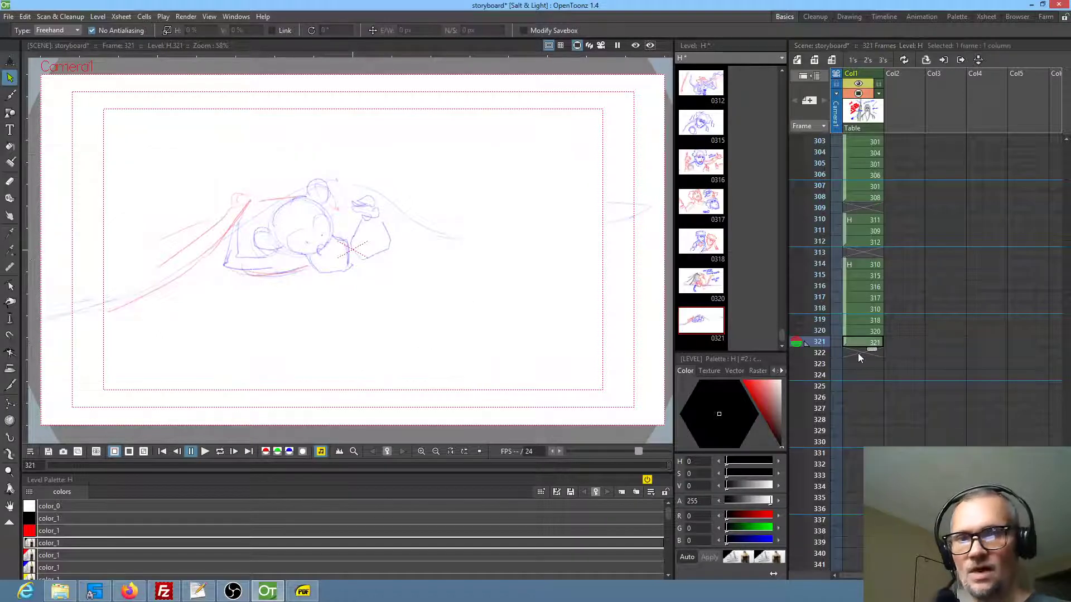
Duplicate the frame 321 drawing into frame 322 and erase the monkey and nearby tent strokes, keeping the outer tent lines
{"action": "left_click", "coordinate": [857, 353]}
{"action": "key", "text": "d"}
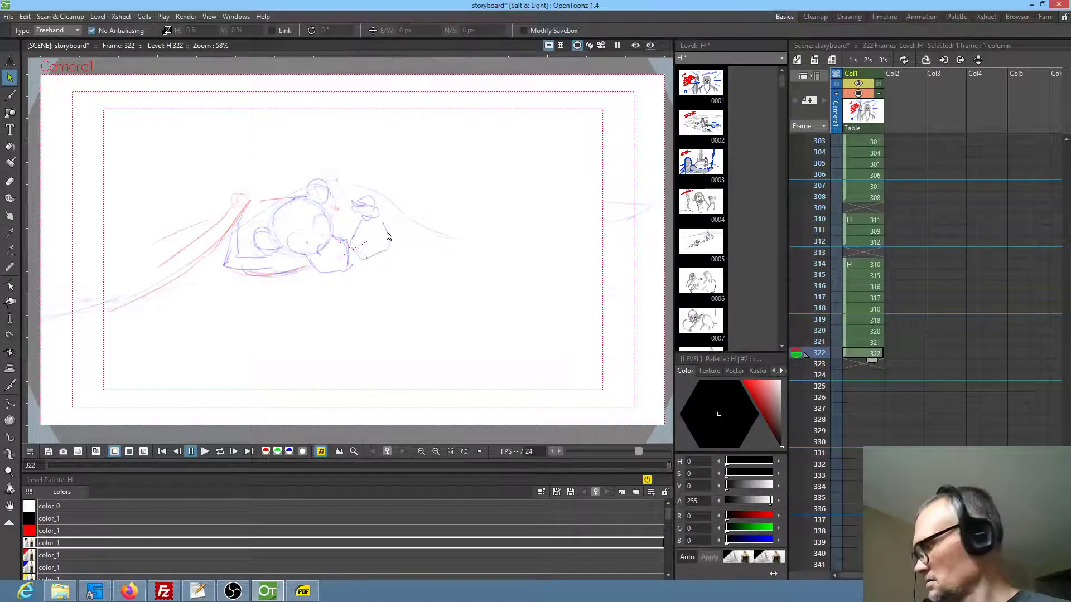
{"action": "key", "text": "e"}
{"action": "mouse_move", "coordinate": [400, 235]}
{"action": "left_mouse_down"}
{"action": "mouse_move", "coordinate": [371, 188]}
{"action": "mouse_move", "coordinate": [274, 198]}
{"action": "mouse_move", "coordinate": [256, 299]}
{"action": "mouse_move", "coordinate": [415, 250]}
{"action": "left_mouse_up"}
{"action": "left_click", "coordinate": [561, 30]}
{"action": "mouse_move", "coordinate": [419, 241]}
{"action": "left_mouse_down"}
{"action": "mouse_move", "coordinate": [367, 180]}
{"action": "mouse_move", "coordinate": [249, 211]}
{"action": "mouse_move", "coordinate": [390, 250]}
{"action": "left_mouse_up"}
{"action": "mouse_move", "coordinate": [298, 167]}
{"action": "left_mouse_down"}
{"action": "mouse_move", "coordinate": [227, 173]}
{"action": "mouse_move", "coordinate": [357, 255]}
{"action": "left_mouse_up"}
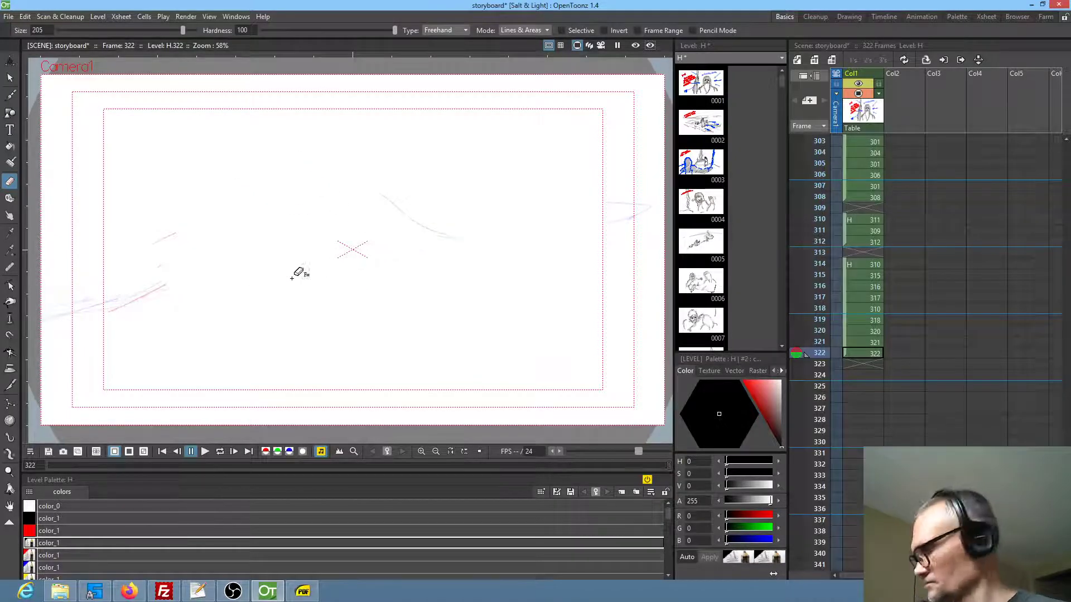
In frame 322, draw a black sloping line across the panel and rough in the monkey's oval head, checking against the preceding frames
{"action": "key", "text": "b"}
{"action": "left_click_drag", "start_coordinate": [228, 282], "coordinate": [494, 237]}
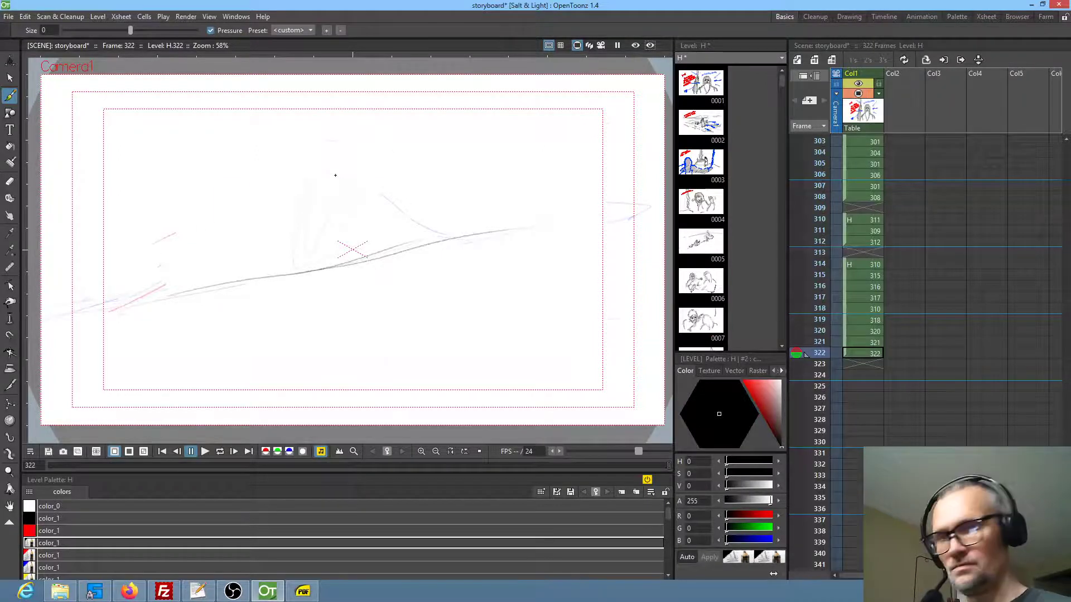
{"action": "key", "text": "Up"}
{"action": "key", "text": "Up"}
{"action": "key", "text": "Down"}
{"action": "key", "text": "Down"}
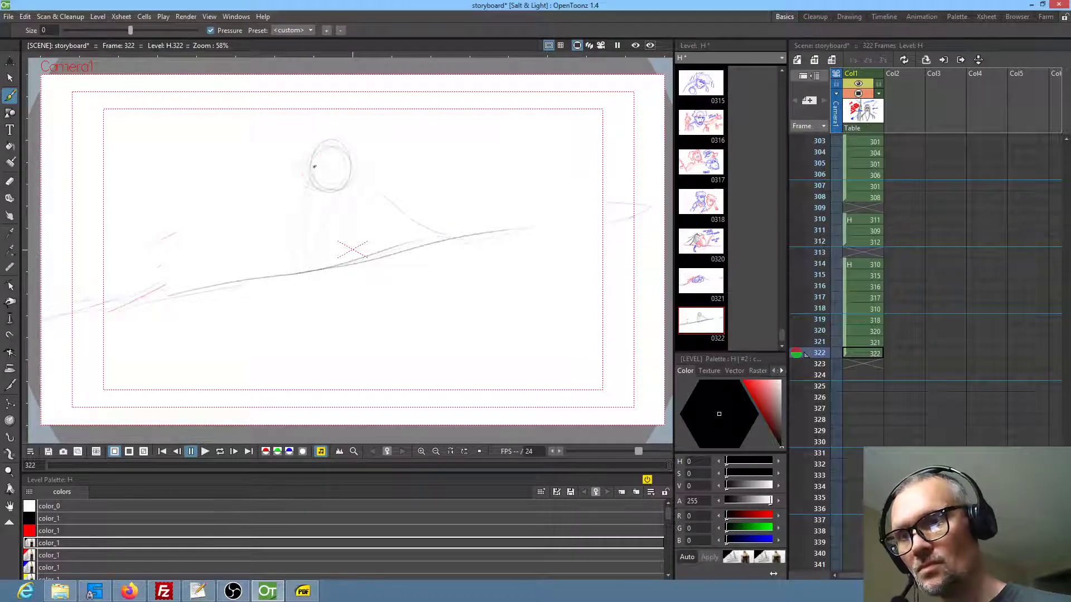
Draw the monkey's face in frame 322 with a round ear, wide eyes, nose, mouth and a pointed muzzle outline
{"action": "mouse_move", "coordinate": [285, 171]}
{"action": "left_mouse_down"}
{"action": "mouse_move", "coordinate": [342, 188]}
{"action": "mouse_move", "coordinate": [331, 169]}
{"action": "left_mouse_up"}
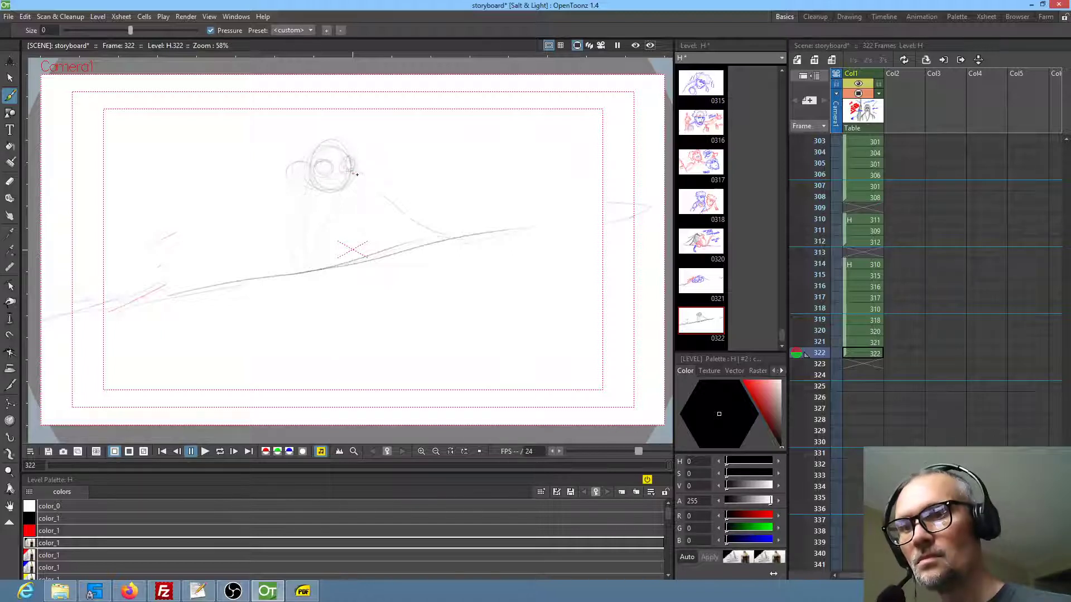
{"action": "mouse_move", "coordinate": [348, 201]}
{"action": "left_mouse_down"}
{"action": "mouse_move", "coordinate": [375, 190]}
{"action": "mouse_move", "coordinate": [349, 172]}
{"action": "mouse_move", "coordinate": [385, 178]}
{"action": "left_mouse_up"}
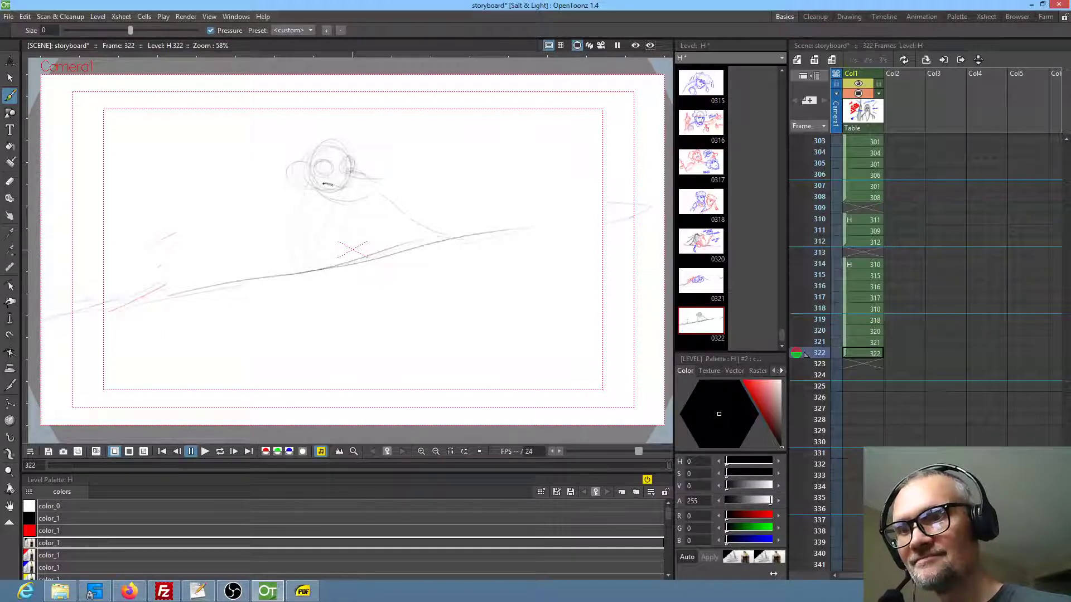
{"action": "mouse_move", "coordinate": [386, 180]}
{"action": "left_mouse_down"}
{"action": "mouse_move", "coordinate": [364, 201]}
{"action": "mouse_move", "coordinate": [356, 180]}
{"action": "mouse_move", "coordinate": [335, 175]}
{"action": "mouse_move", "coordinate": [355, 174]}
{"action": "mouse_move", "coordinate": [317, 169]}
{"action": "mouse_move", "coordinate": [353, 168]}
{"action": "mouse_move", "coordinate": [331, 148]}
{"action": "mouse_move", "coordinate": [291, 161]}
{"action": "mouse_move", "coordinate": [307, 183]}
{"action": "left_mouse_up"}
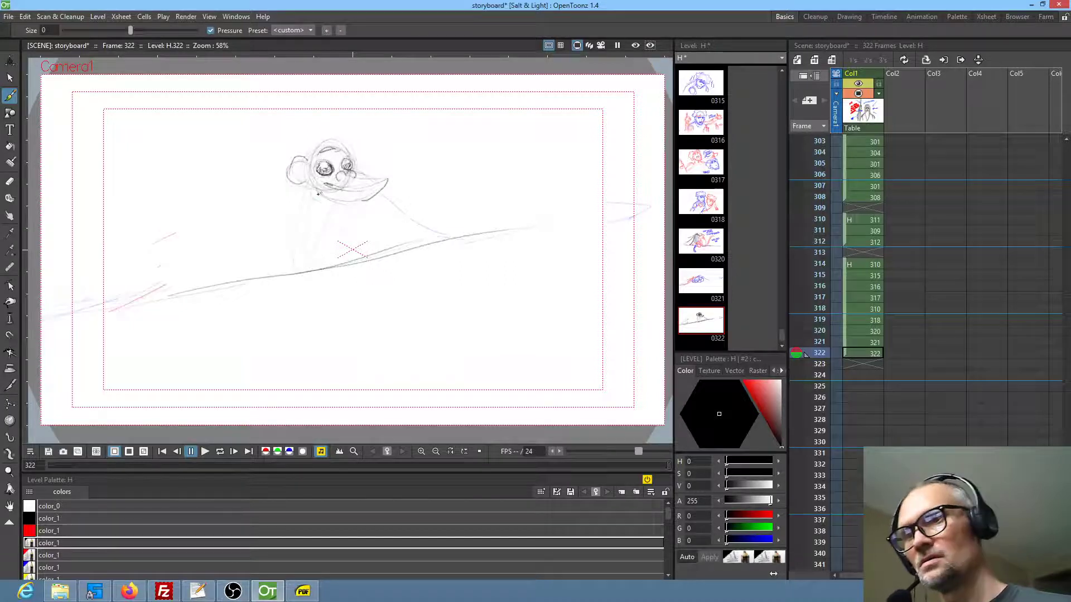
{"action": "left_click_drag", "start_coordinate": [337, 191], "coordinate": [384, 187]}
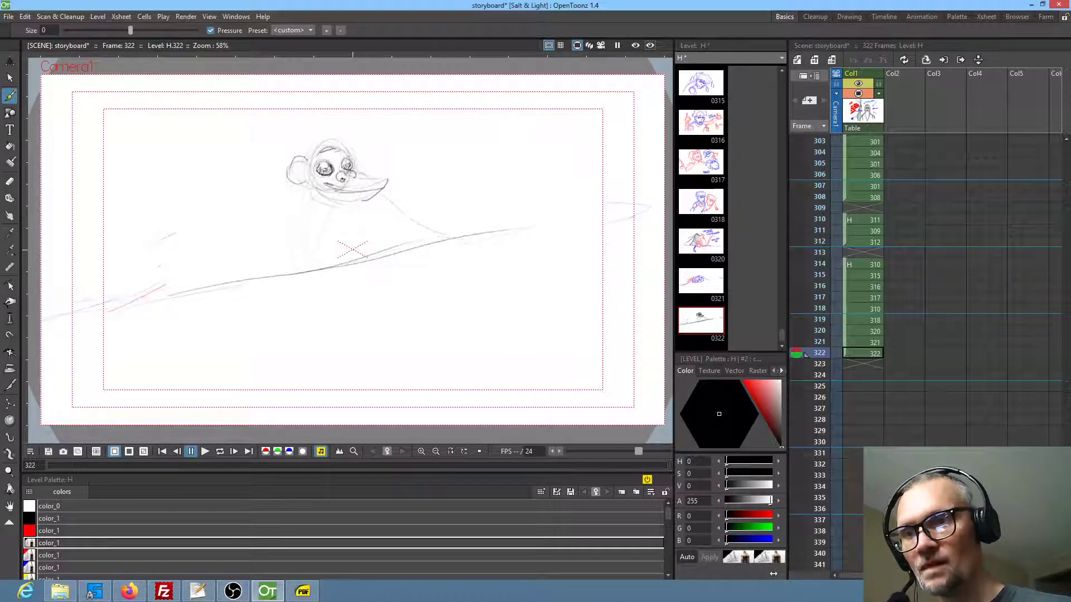
Sketch the monkey's torso and arm in frame 322, comparing the pose with frame 321, and draw a small pouch hanging in front
{"action": "mouse_move", "coordinate": [308, 189]}
{"action": "left_mouse_down"}
{"action": "mouse_move", "coordinate": [319, 259]}
{"action": "mouse_move", "coordinate": [307, 261]}
{"action": "mouse_move", "coordinate": [304, 296]}
{"action": "mouse_move", "coordinate": [320, 300]}
{"action": "mouse_move", "coordinate": [328, 286]}
{"action": "left_mouse_up"}
{"action": "left_click_drag", "start_coordinate": [344, 216], "coordinate": [358, 246]}
{"action": "left_click_drag", "start_coordinate": [346, 226], "coordinate": [362, 258]}
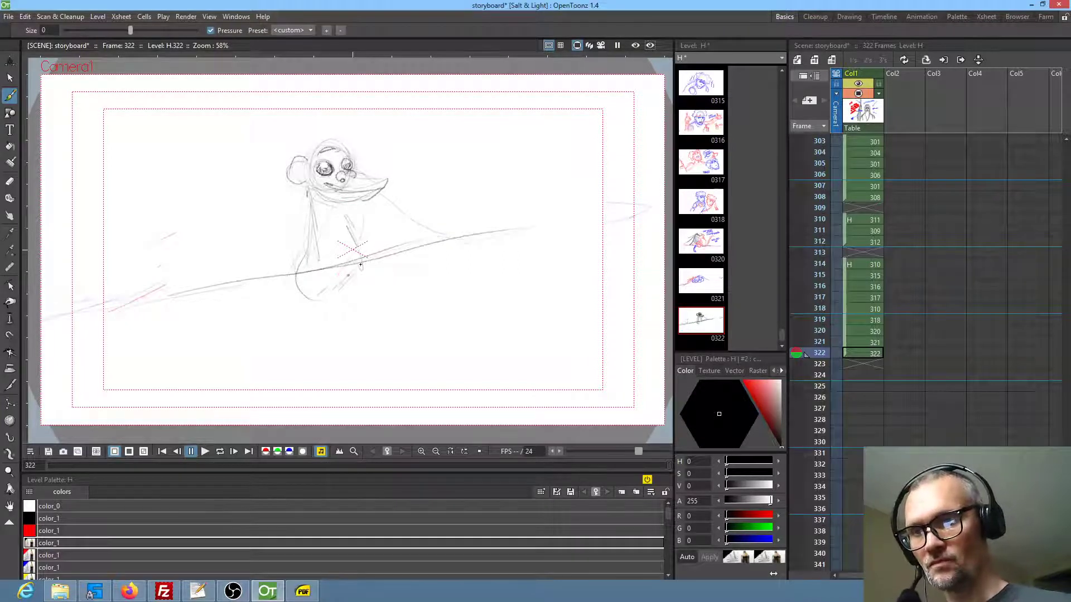
{"action": "key", "text": "comma"}
{"action": "key", "text": "comma"}
{"action": "key", "text": "period"}
{"action": "key", "text": "period"}
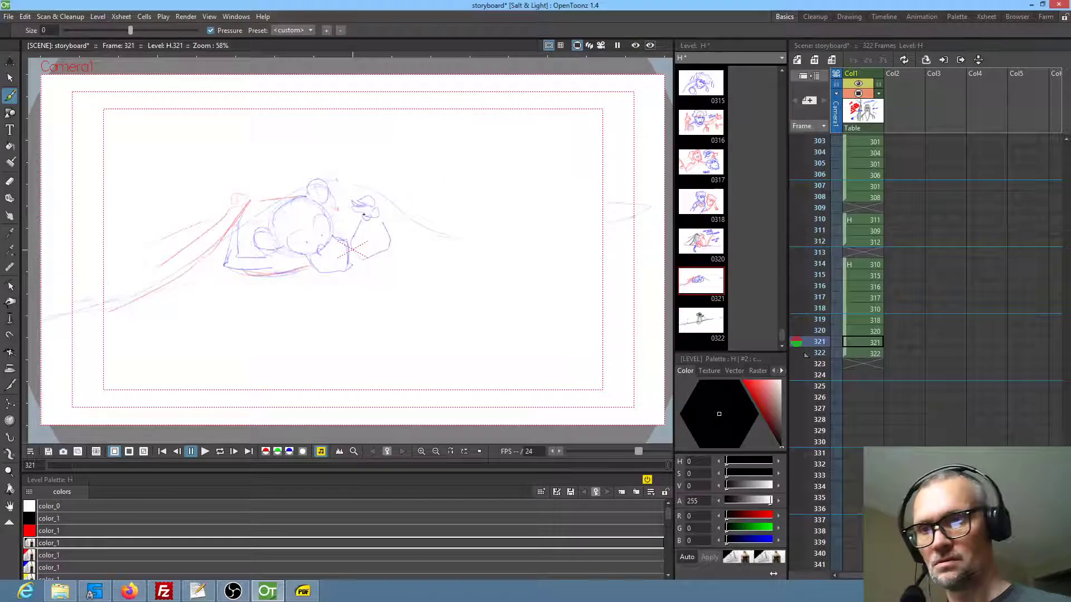
{"action": "left_click_drag", "start_coordinate": [328, 157], "coordinate": [313, 178]}
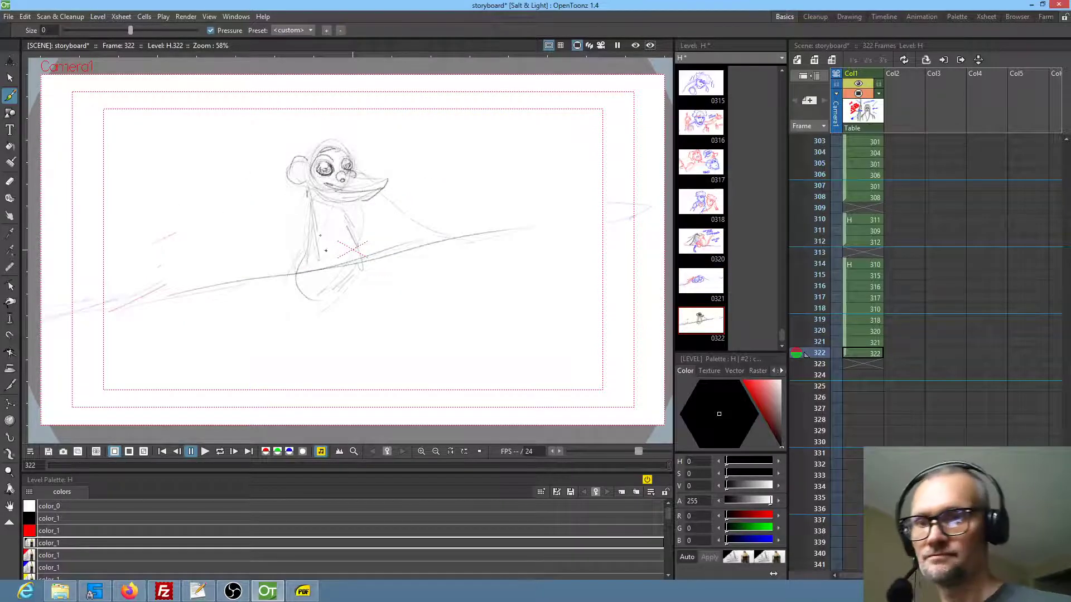
{"action": "mouse_move", "coordinate": [355, 266]}
{"action": "left_mouse_down"}
{"action": "mouse_move", "coordinate": [346, 304]}
{"action": "mouse_move", "coordinate": [369, 314]}
{"action": "mouse_move", "coordinate": [353, 309]}
{"action": "mouse_move", "coordinate": [375, 308]}
{"action": "mouse_move", "coordinate": [363, 281]}
{"action": "left_mouse_up"}
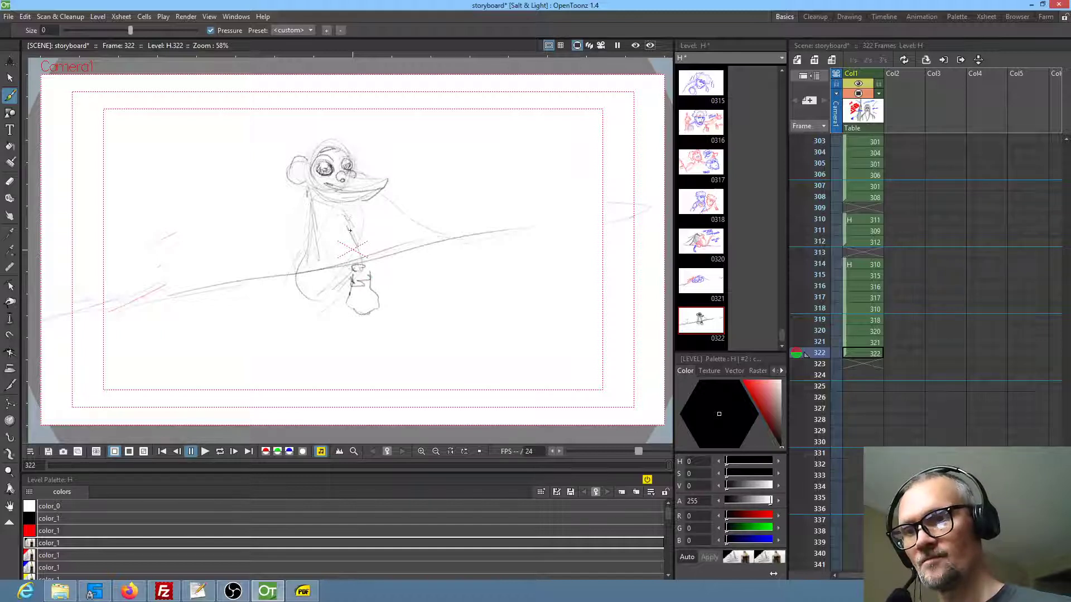
Add the monkey's bent legs, feet, second ear and raised curling tail in frame 322, and darken the torso lines
{"action": "mouse_move", "coordinate": [294, 213]}
{"action": "left_mouse_down"}
{"action": "mouse_move", "coordinate": [309, 215]}
{"action": "mouse_move", "coordinate": [288, 231]}
{"action": "mouse_move", "coordinate": [308, 237]}
{"action": "mouse_move", "coordinate": [308, 289]}
{"action": "left_mouse_up"}
{"action": "mouse_move", "coordinate": [295, 252]}
{"action": "left_mouse_down"}
{"action": "mouse_move", "coordinate": [320, 305]}
{"action": "mouse_move", "coordinate": [296, 326]}
{"action": "mouse_move", "coordinate": [338, 325]}
{"action": "mouse_move", "coordinate": [326, 290]}
{"action": "left_mouse_up"}
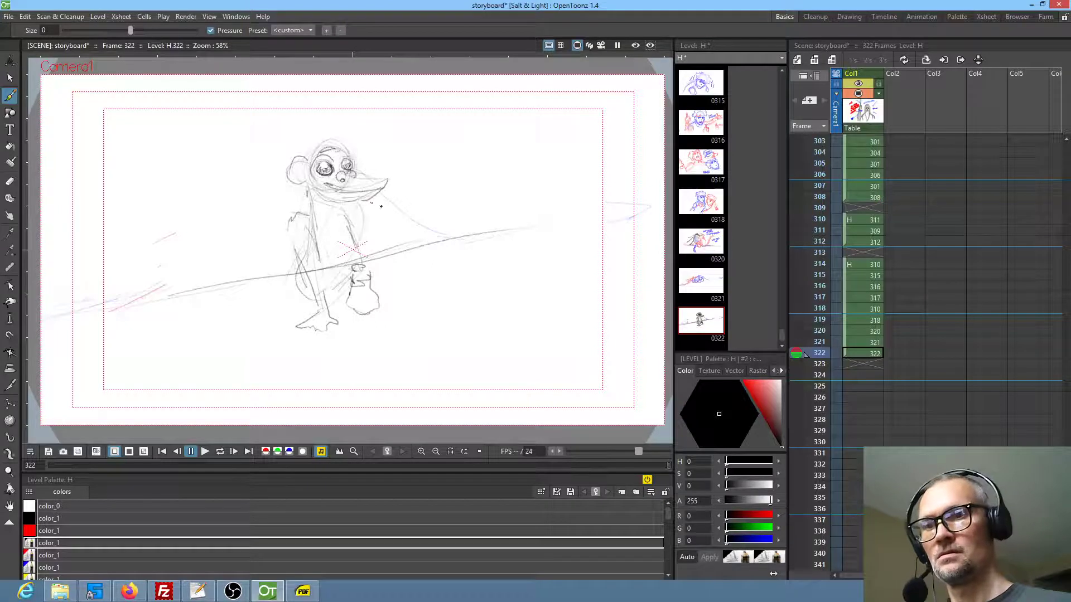
{"action": "mouse_move", "coordinate": [363, 226]}
{"action": "left_mouse_down"}
{"action": "mouse_move", "coordinate": [383, 207]}
{"action": "mouse_move", "coordinate": [393, 214]}
{"action": "mouse_move", "coordinate": [374, 286]}
{"action": "left_mouse_up"}
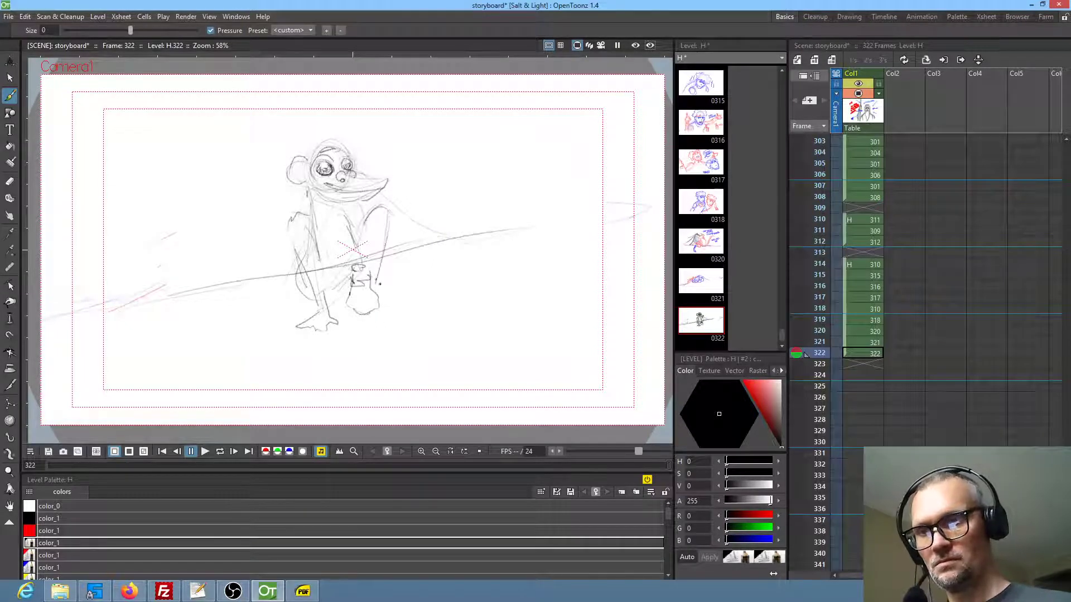
{"action": "mouse_move", "coordinate": [267, 187]}
{"action": "left_mouse_down"}
{"action": "mouse_move", "coordinate": [278, 124]}
{"action": "mouse_move", "coordinate": [277, 156]}
{"action": "left_mouse_up"}
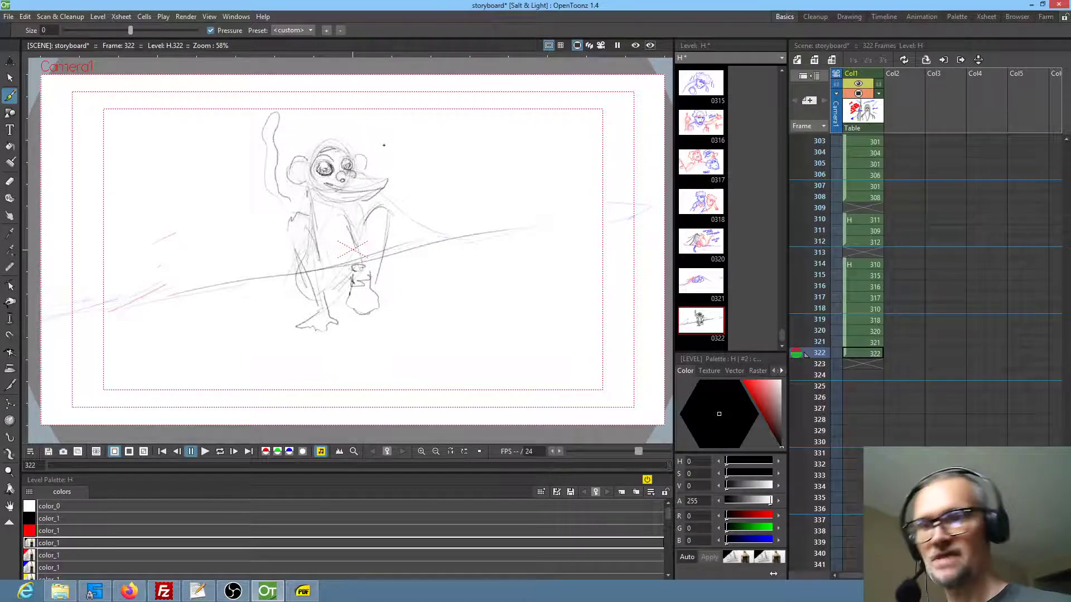
{"action": "left_click_drag", "start_coordinate": [384, 298], "coordinate": [395, 302]}
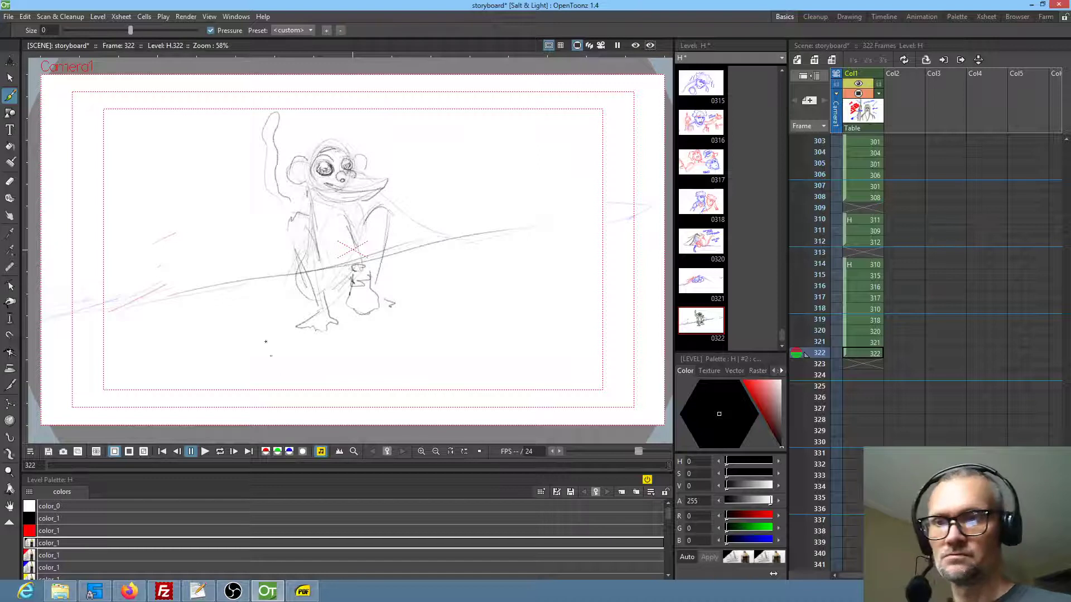
{"action": "left_click_drag", "start_coordinate": [326, 229], "coordinate": [338, 281]}
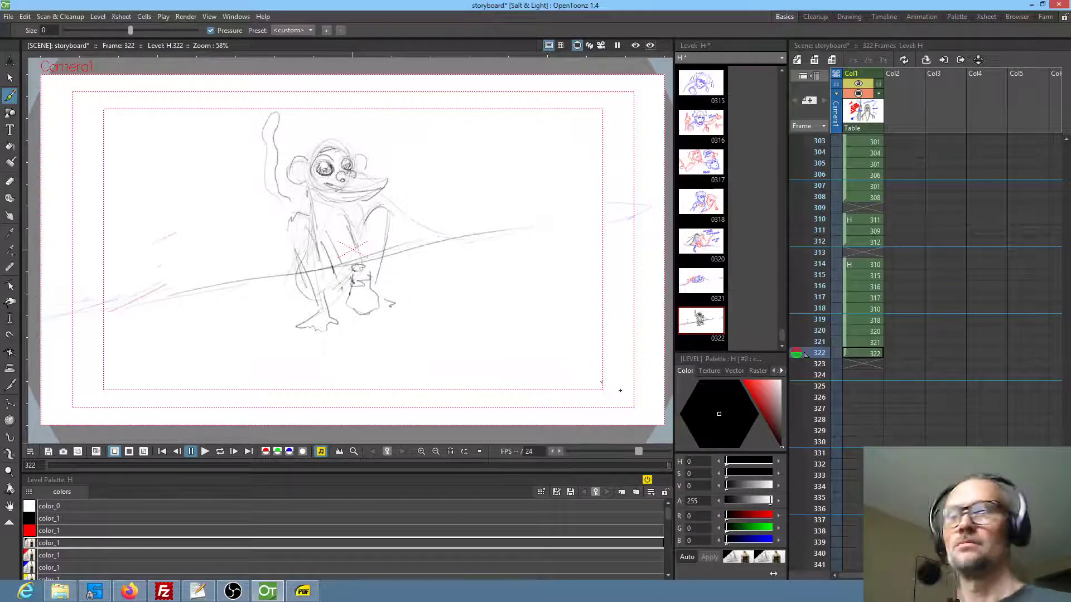
Start a new drawing in frame 323 with light strokes for a long horizontal shape and a rounded mass at its end
{"action": "left_click", "coordinate": [864, 363]}
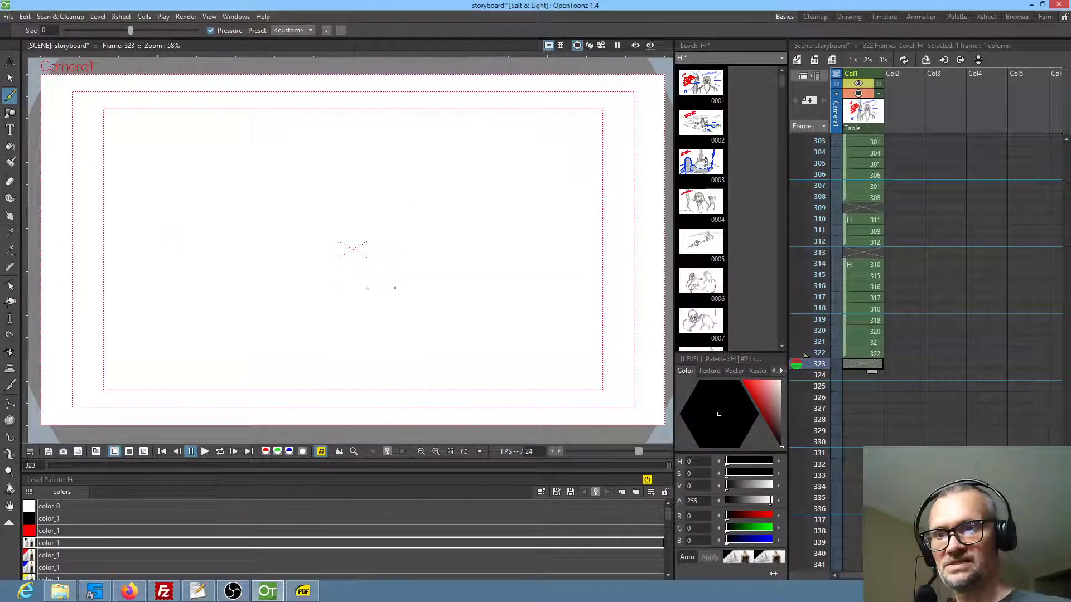
{"action": "left_click", "coordinate": [294, 282]}
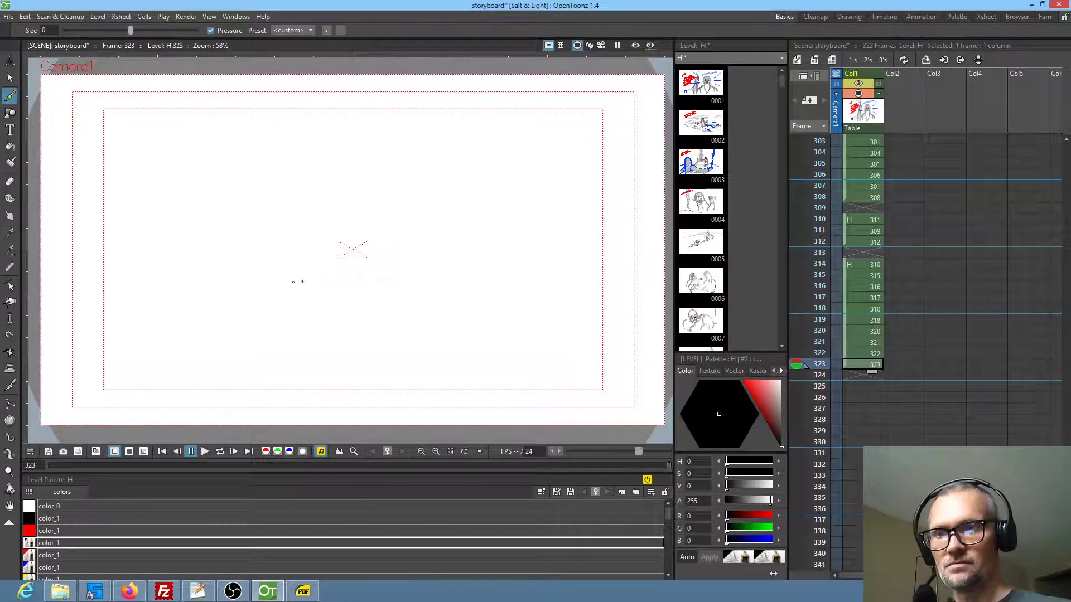
{"action": "left_click_drag", "start_coordinate": [519, 259], "coordinate": [282, 277]}
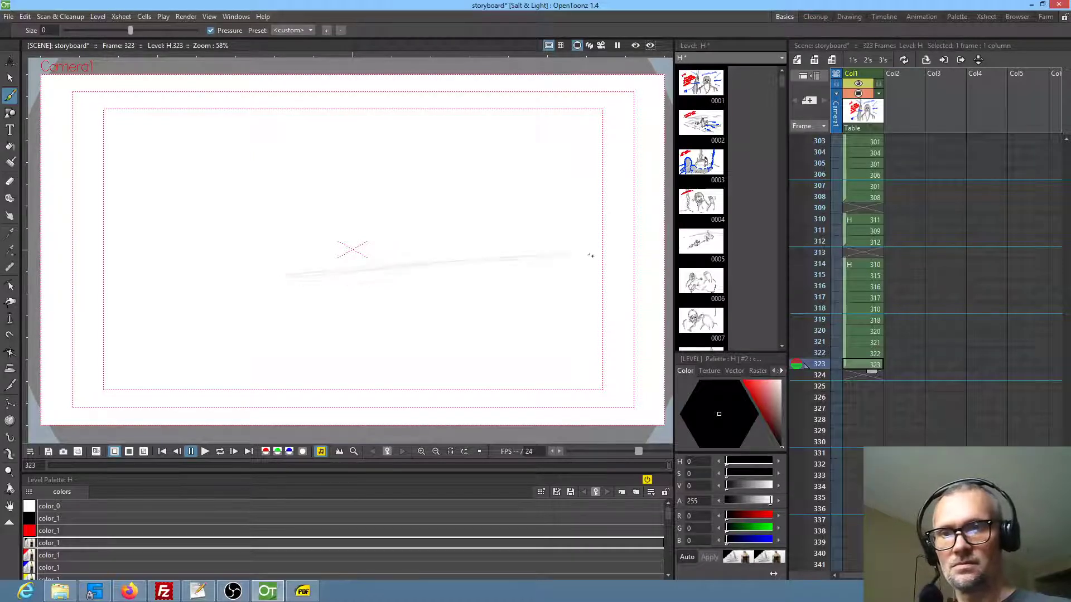
{"action": "left_click_drag", "start_coordinate": [449, 265], "coordinate": [595, 257]}
{"action": "mouse_move", "coordinate": [137, 246]}
{"action": "left_mouse_down"}
{"action": "mouse_move", "coordinate": [258, 223]}
{"action": "mouse_move", "coordinate": [266, 238]}
{"action": "left_mouse_up"}
{"action": "left_click_drag", "start_coordinate": [168, 227], "coordinate": [277, 259]}
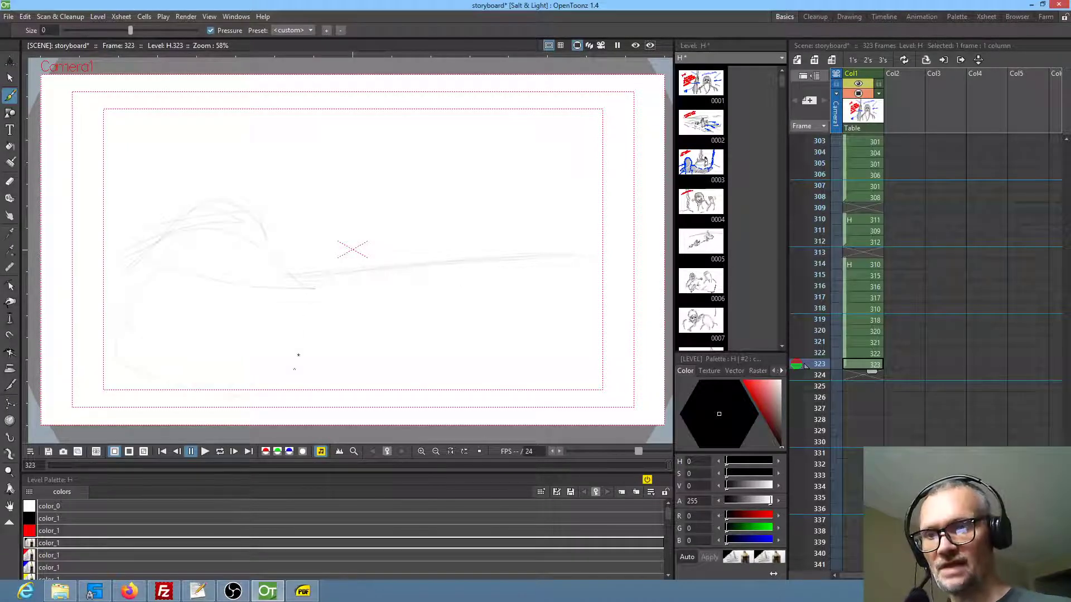
Define the long tabletop in frame 323, adding a hunched shoulder outline, a small rounded shape beside it and a shallow bowl
{"action": "left_click_drag", "start_coordinate": [336, 285], "coordinate": [485, 278]}
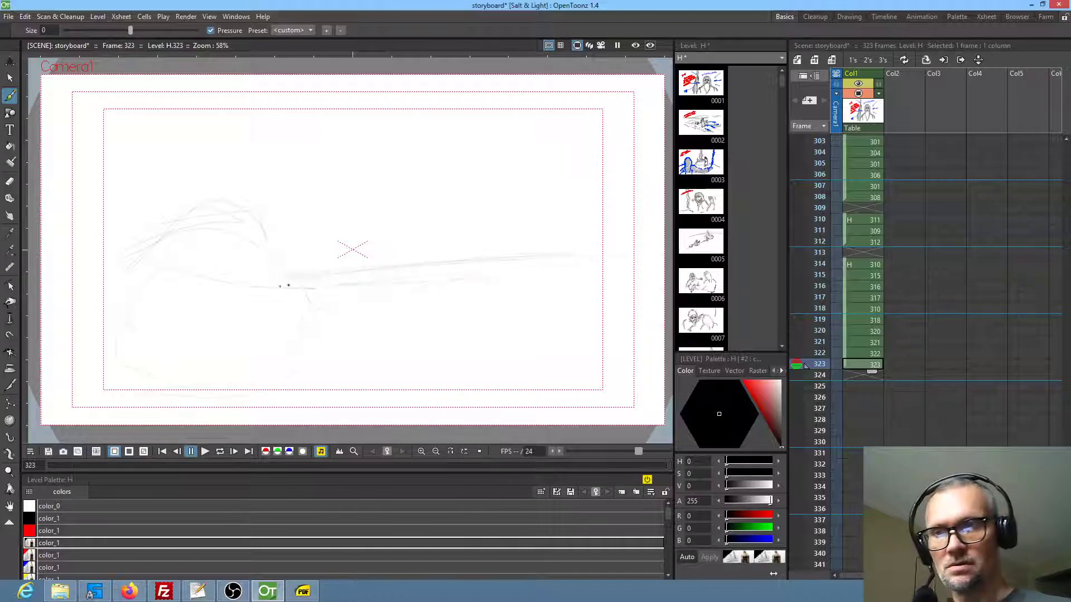
{"action": "mouse_move", "coordinate": [251, 282]}
{"action": "left_mouse_down"}
{"action": "mouse_move", "coordinate": [217, 281]}
{"action": "mouse_move", "coordinate": [249, 295]}
{"action": "left_mouse_up"}
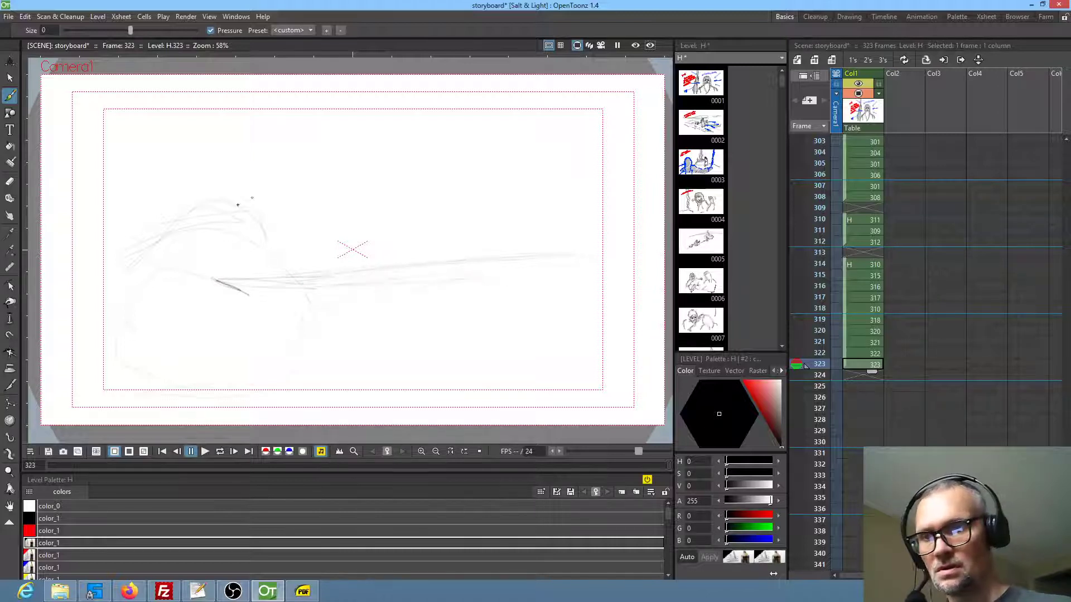
{"action": "mouse_move", "coordinate": [247, 209]}
{"action": "left_mouse_down"}
{"action": "mouse_move", "coordinate": [288, 197]}
{"action": "mouse_move", "coordinate": [297, 211]}
{"action": "mouse_move", "coordinate": [291, 204]}
{"action": "left_mouse_up"}
{"action": "mouse_move", "coordinate": [302, 242]}
{"action": "left_mouse_down"}
{"action": "mouse_move", "coordinate": [331, 264]}
{"action": "mouse_move", "coordinate": [342, 245]}
{"action": "mouse_move", "coordinate": [342, 255]}
{"action": "mouse_move", "coordinate": [301, 227]}
{"action": "mouse_move", "coordinate": [301, 271]}
{"action": "mouse_move", "coordinate": [295, 254]}
{"action": "mouse_move", "coordinate": [312, 270]}
{"action": "mouse_move", "coordinate": [335, 267]}
{"action": "mouse_move", "coordinate": [317, 248]}
{"action": "mouse_move", "coordinate": [344, 281]}
{"action": "mouse_move", "coordinate": [327, 275]}
{"action": "mouse_move", "coordinate": [561, 279]}
{"action": "left_mouse_up"}
{"action": "mouse_move", "coordinate": [255, 285]}
{"action": "left_mouse_down"}
{"action": "mouse_move", "coordinate": [285, 291]}
{"action": "mouse_move", "coordinate": [267, 293]}
{"action": "left_mouse_up"}
{"action": "left_click_drag", "start_coordinate": [589, 279], "coordinate": [571, 279]}
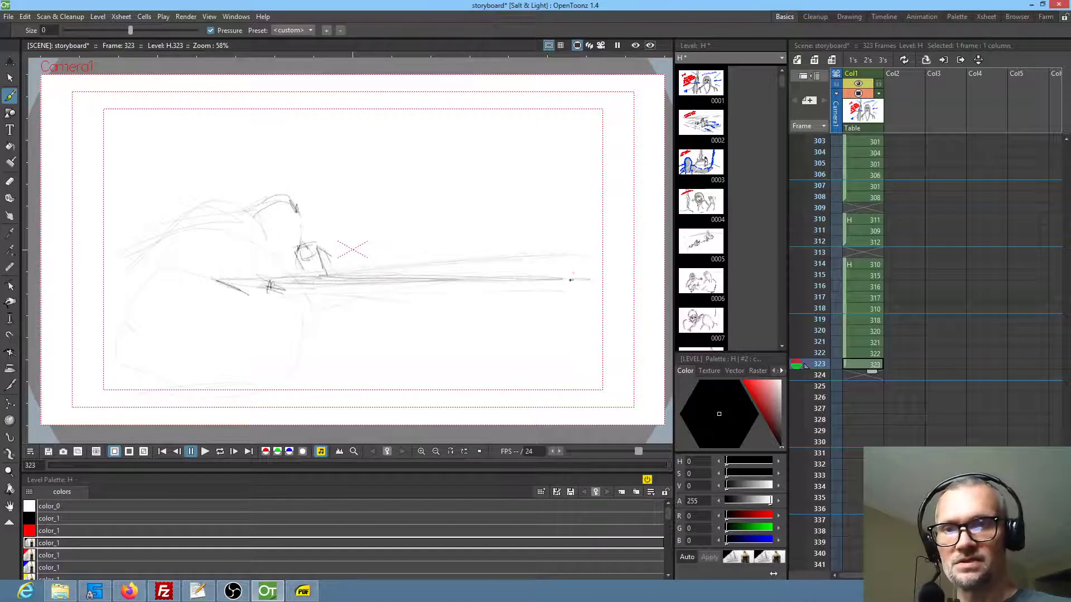
{"action": "mouse_move", "coordinate": [373, 258]}
{"action": "left_mouse_down"}
{"action": "mouse_move", "coordinate": [391, 280]}
{"action": "mouse_move", "coordinate": [381, 284]}
{"action": "mouse_move", "coordinate": [372, 275]}
{"action": "mouse_move", "coordinate": [457, 252]}
{"action": "mouse_move", "coordinate": [466, 259]}
{"action": "mouse_move", "coordinate": [456, 268]}
{"action": "left_mouse_up"}
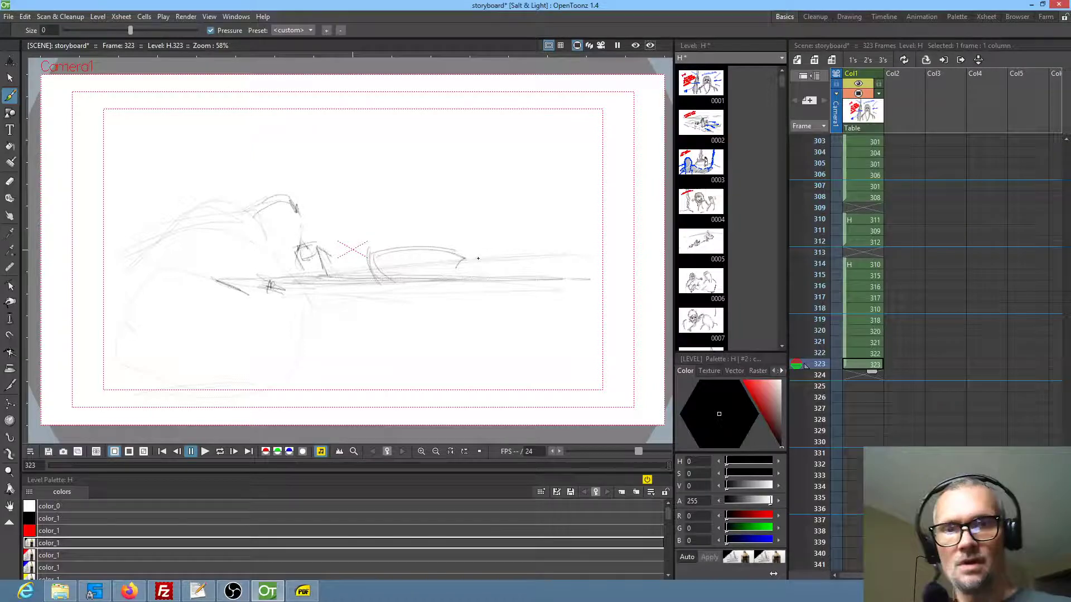
Review the earlier panels back to frame 305 for the table scene and return to frame 323
{"action": "key", "text": "Up"}
{"action": "key", "text": "Up"}
{"action": "key", "text": "Up"}
{"action": "key", "text": "Up"}
{"action": "key", "text": "Up"}
{"action": "key", "text": "Up"}
{"action": "key", "text": "Up"}
{"action": "key", "text": "Up"}
{"action": "key", "text": "Up"}
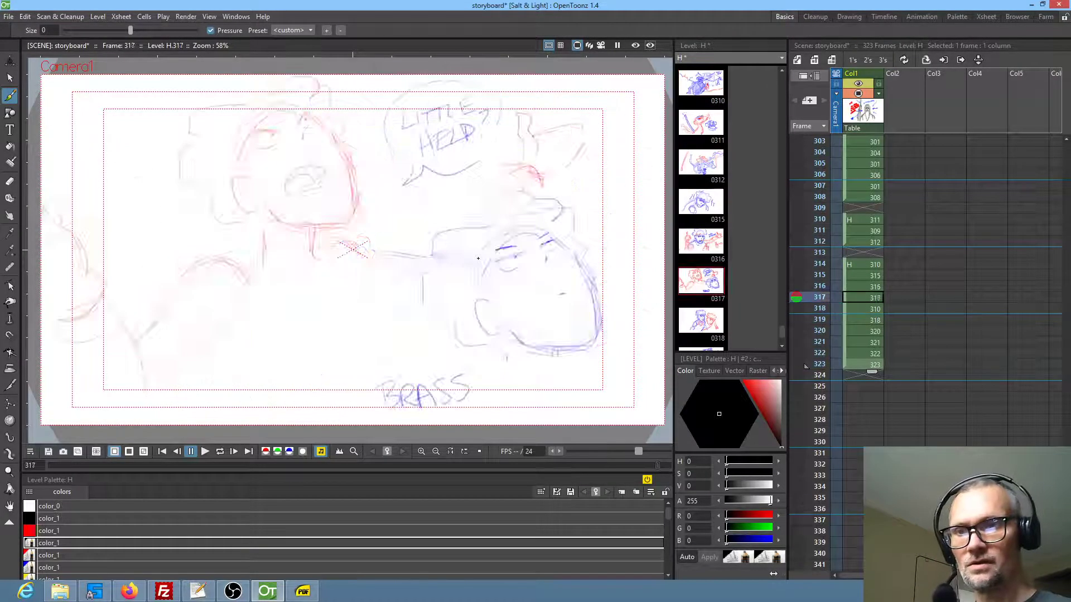
{"action": "key", "text": "Up"}
{"action": "key", "text": "Up"}
{"action": "key", "text": "Up"}
{"action": "key", "text": "Up"}
{"action": "key", "text": "Up"}
{"action": "key", "text": "Up"}
{"action": "key", "text": "Up"}
{"action": "key", "text": "Up"}
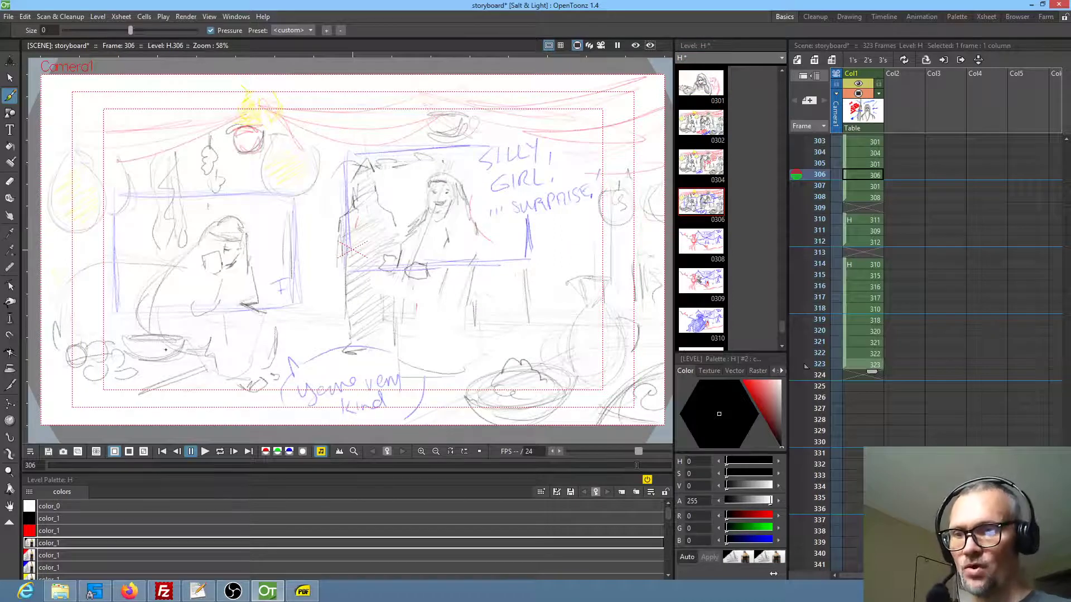
{"action": "key", "text": "Up"}
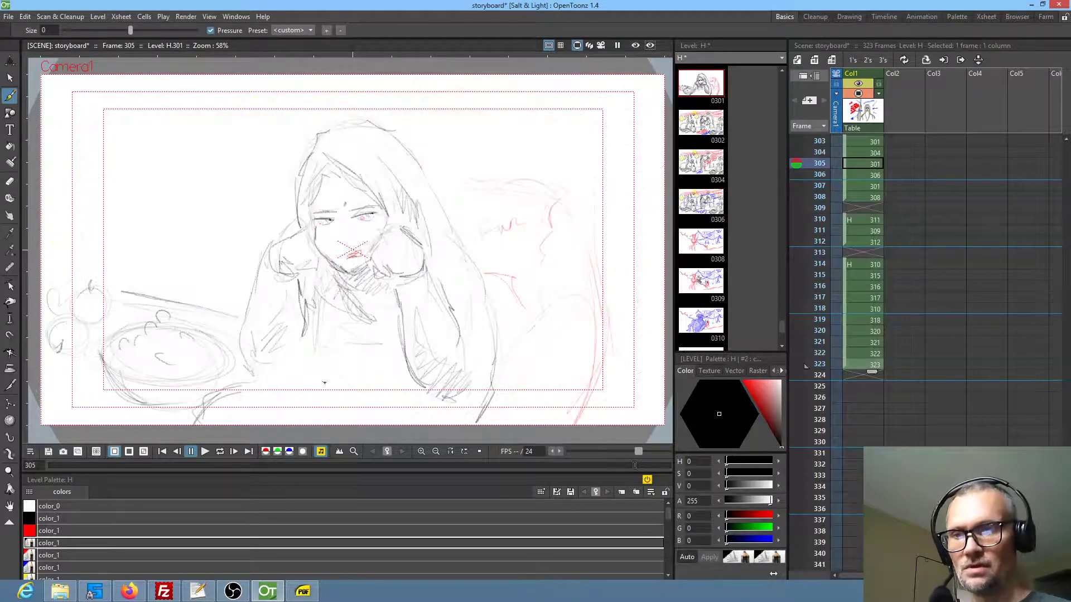
{"action": "key", "text": "Down"}
{"action": "key", "text": "Down"}
{"action": "key", "text": "Down"}
{"action": "left_click", "coordinate": [868, 363]}
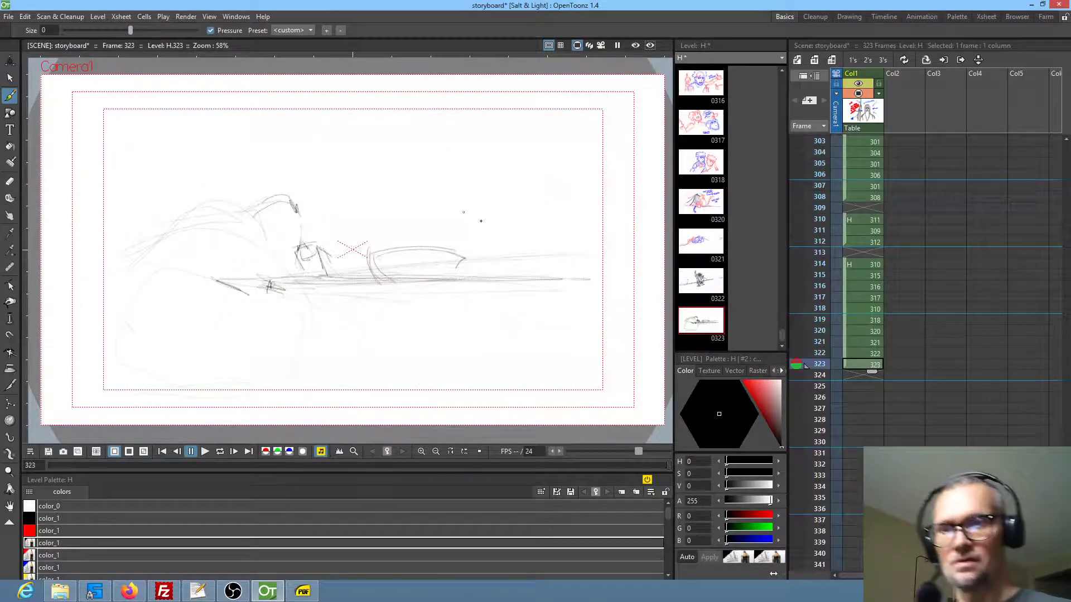
Draw a group of round fruits at the far end of the table and add its two upright legs
{"action": "mouse_move", "coordinate": [490, 278]}
{"action": "left_mouse_down"}
{"action": "mouse_move", "coordinate": [518, 269]}
{"action": "mouse_move", "coordinate": [493, 257]}
{"action": "mouse_move", "coordinate": [505, 276]}
{"action": "mouse_move", "coordinate": [546, 278]}
{"action": "mouse_move", "coordinate": [521, 241]}
{"action": "mouse_move", "coordinate": [507, 247]}
{"action": "mouse_move", "coordinate": [534, 263]}
{"action": "mouse_move", "coordinate": [524, 269]}
{"action": "mouse_move", "coordinate": [534, 244]}
{"action": "left_mouse_up"}
{"action": "mouse_move", "coordinate": [559, 280]}
{"action": "left_mouse_down"}
{"action": "mouse_move", "coordinate": [597, 269]}
{"action": "mouse_move", "coordinate": [602, 282]}
{"action": "mouse_move", "coordinate": [575, 268]}
{"action": "left_mouse_up"}
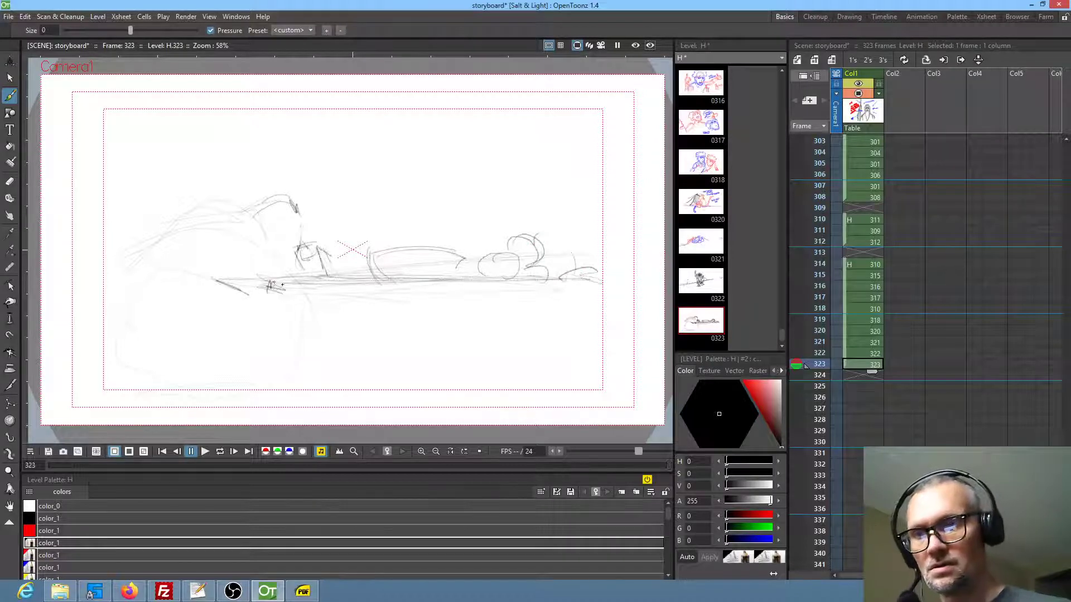
{"action": "mouse_move", "coordinate": [601, 299]}
{"action": "left_mouse_down"}
{"action": "mouse_move", "coordinate": [584, 310]}
{"action": "mouse_move", "coordinate": [580, 379]}
{"action": "left_mouse_up"}
{"action": "left_click_drag", "start_coordinate": [590, 303], "coordinate": [599, 378]}
{"action": "mouse_move", "coordinate": [313, 298]}
{"action": "left_mouse_down"}
{"action": "mouse_move", "coordinate": [284, 298]}
{"action": "mouse_move", "coordinate": [306, 296]}
{"action": "left_mouse_up"}
{"action": "left_click_drag", "start_coordinate": [281, 301], "coordinate": [280, 347]}
{"action": "left_click_drag", "start_coordinate": [296, 302], "coordinate": [297, 369]}
Hatch the raised shape behind the table with diagonal strokes and outline the top of the large rounded mass in front
{"action": "left_click_drag", "start_coordinate": [256, 219], "coordinate": [201, 237]}
{"action": "left_click_drag", "start_coordinate": [205, 242], "coordinate": [189, 263]}
{"action": "left_click_drag", "start_coordinate": [249, 233], "coordinate": [226, 245]}
{"action": "left_click_drag", "start_coordinate": [251, 248], "coordinate": [219, 266]}
{"action": "left_click_drag", "start_coordinate": [294, 226], "coordinate": [274, 234]}
{"action": "mouse_move", "coordinate": [199, 268]}
{"action": "left_mouse_down"}
{"action": "mouse_move", "coordinate": [164, 267]}
{"action": "mouse_move", "coordinate": [114, 316]}
{"action": "left_mouse_up"}
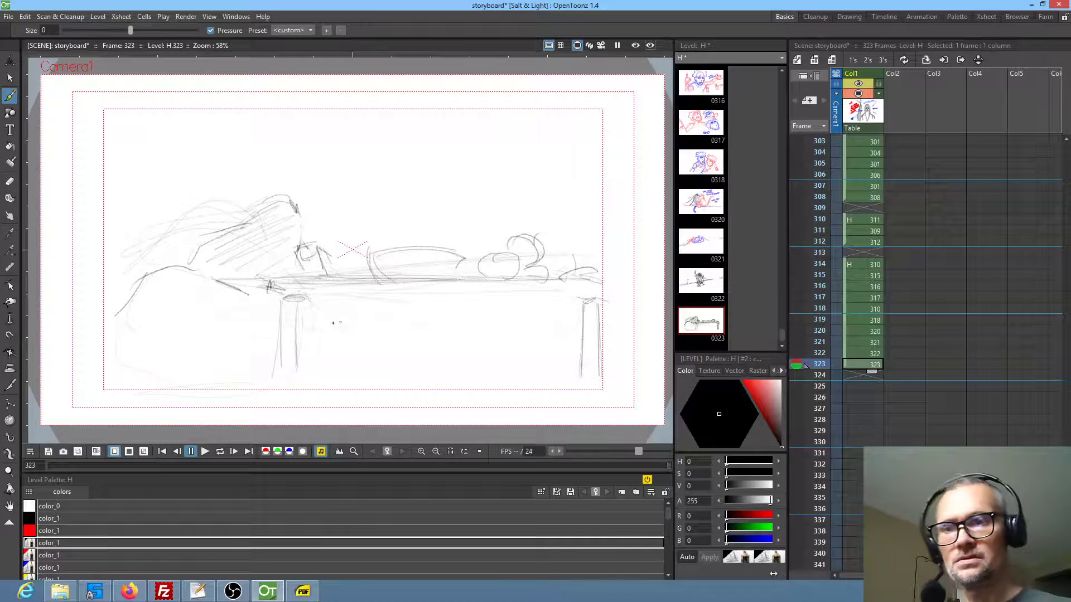
Draw the tabletop's front edge and lower rail, erase the overshooting end strokes, and redraw the angled corners
{"action": "left_click_drag", "start_coordinate": [570, 317], "coordinate": [395, 322]}
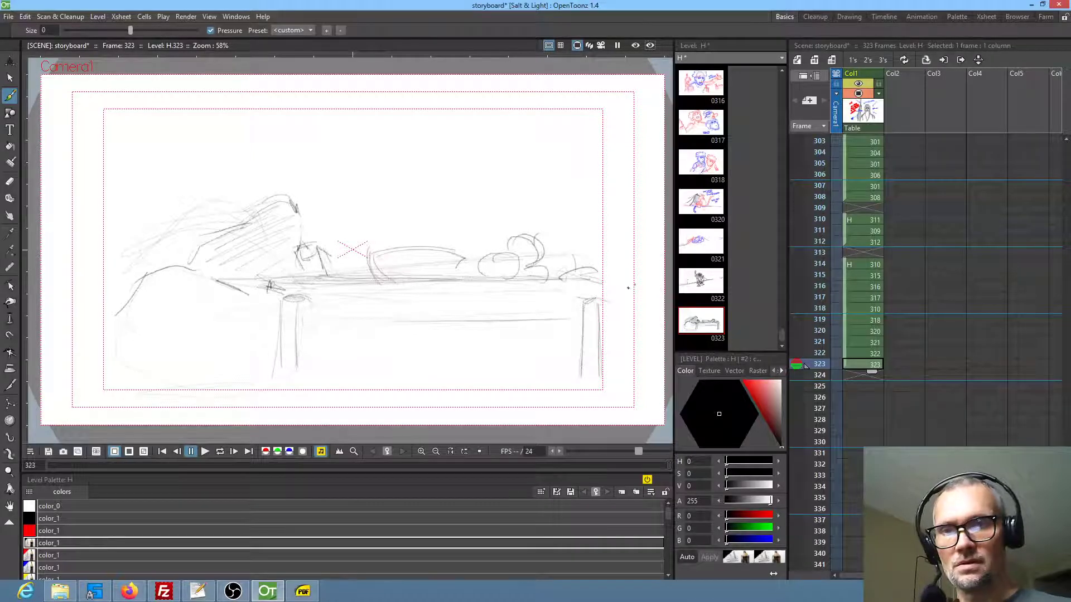
{"action": "left_click_drag", "start_coordinate": [608, 271], "coordinate": [639, 308]}
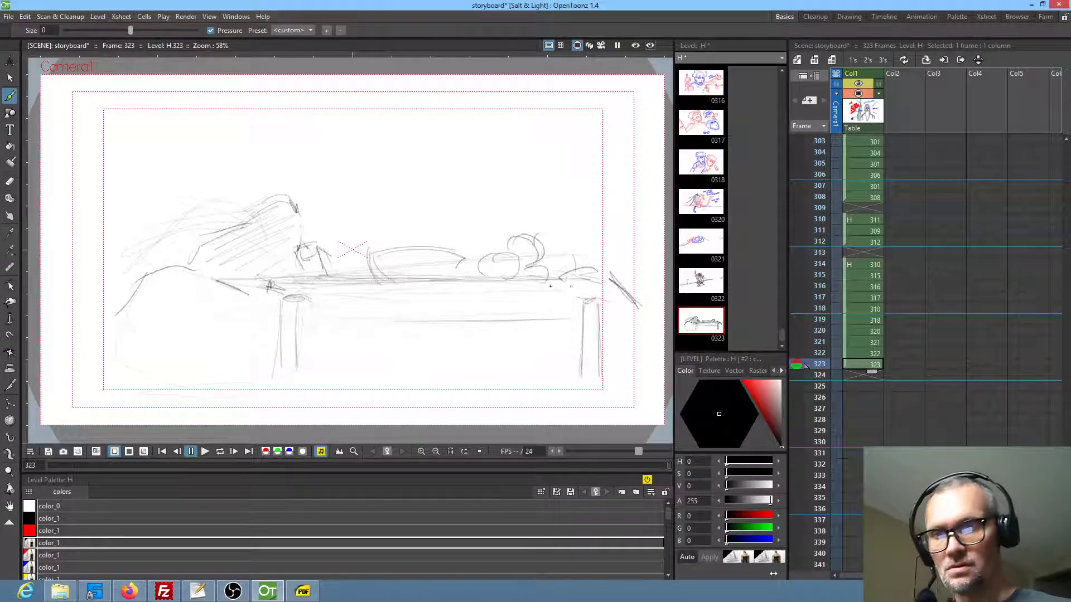
{"action": "mouse_move", "coordinate": [251, 288]}
{"action": "left_mouse_down"}
{"action": "mouse_move", "coordinate": [279, 313]}
{"action": "mouse_move", "coordinate": [358, 289]}
{"action": "mouse_move", "coordinate": [605, 280]}
{"action": "left_mouse_up"}
{"action": "mouse_move", "coordinate": [608, 279]}
{"action": "left_mouse_down"}
{"action": "mouse_move", "coordinate": [641, 311]}
{"action": "mouse_move", "coordinate": [613, 322]}
{"action": "mouse_move", "coordinate": [642, 318]}
{"action": "left_mouse_up"}
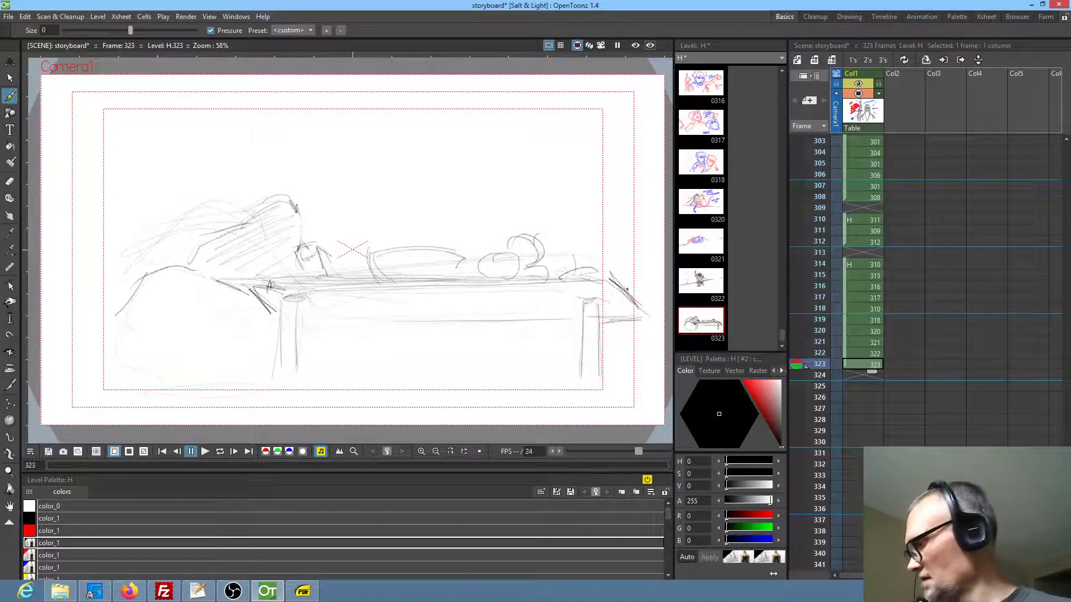
{"action": "key", "text": "a"}
{"action": "mouse_move", "coordinate": [617, 262]}
{"action": "left_mouse_down"}
{"action": "mouse_move", "coordinate": [647, 312]}
{"action": "mouse_move", "coordinate": [637, 282]}
{"action": "mouse_move", "coordinate": [624, 285]}
{"action": "mouse_move", "coordinate": [640, 280]}
{"action": "mouse_move", "coordinate": [616, 315]}
{"action": "mouse_move", "coordinate": [535, 312]}
{"action": "left_mouse_up"}
{"action": "key", "text": "b"}
{"action": "left_click_drag", "start_coordinate": [252, 286], "coordinate": [280, 322]}
{"action": "left_click_drag", "start_coordinate": [468, 325], "coordinate": [303, 328]}
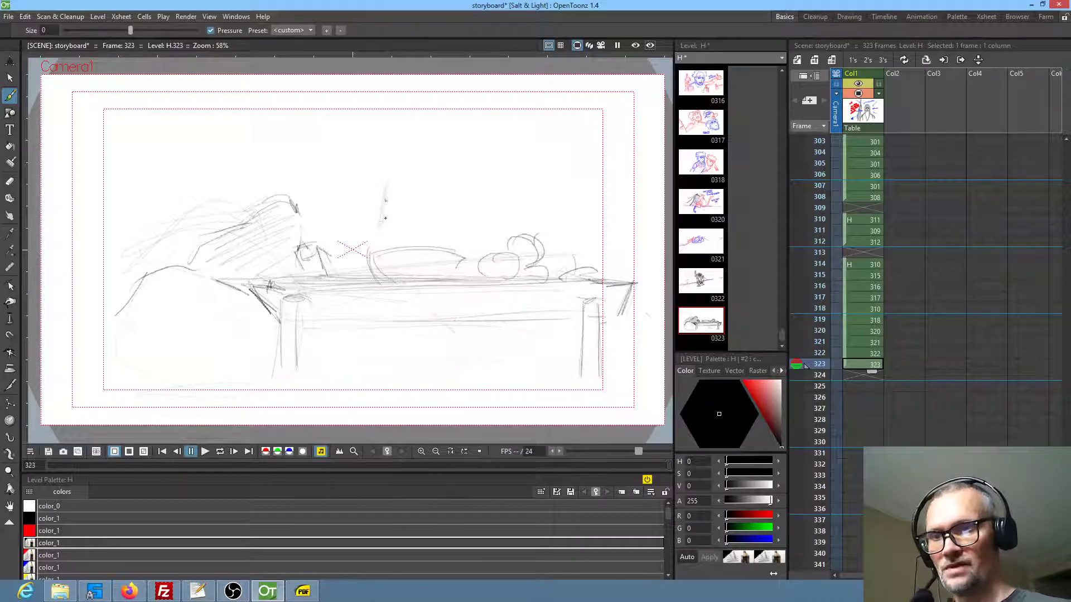
Sketch light upright strokes above the bowl as a tapering form, and switch to another open application
{"action": "left_click_drag", "start_coordinate": [388, 184], "coordinate": [383, 220]}
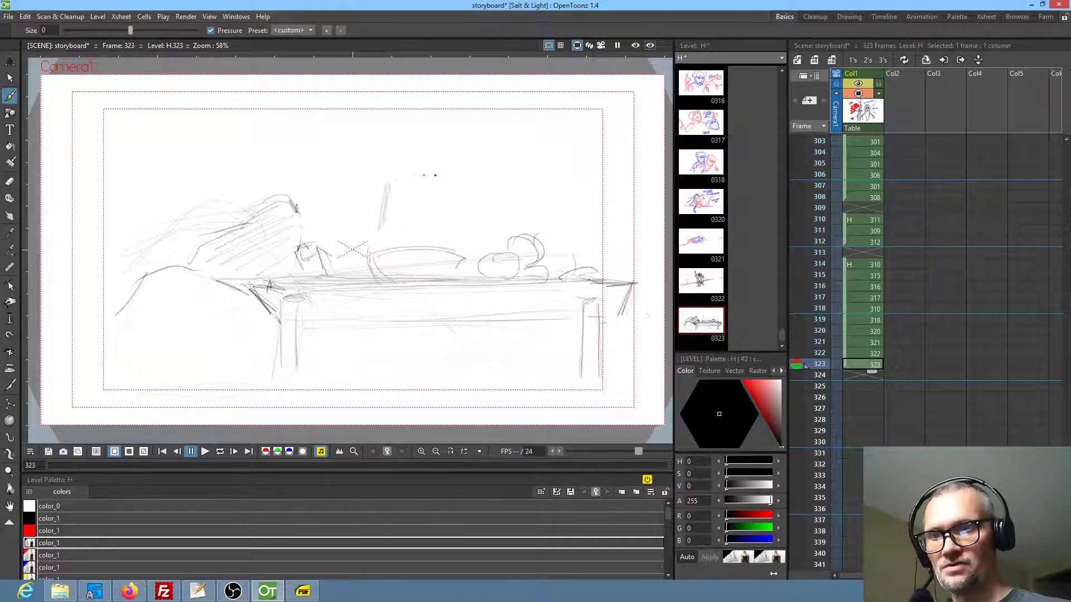
{"action": "left_click_drag", "start_coordinate": [438, 180], "coordinate": [440, 223]}
{"action": "left_click_drag", "start_coordinate": [414, 183], "coordinate": [411, 233]}
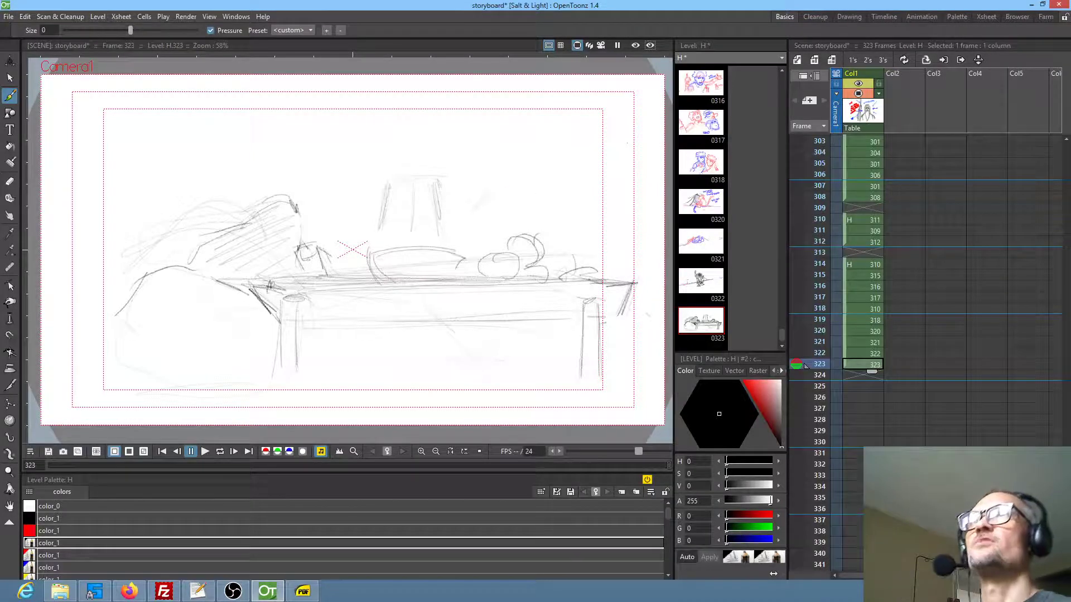
{"action": "key", "text": "alt+Tab"}
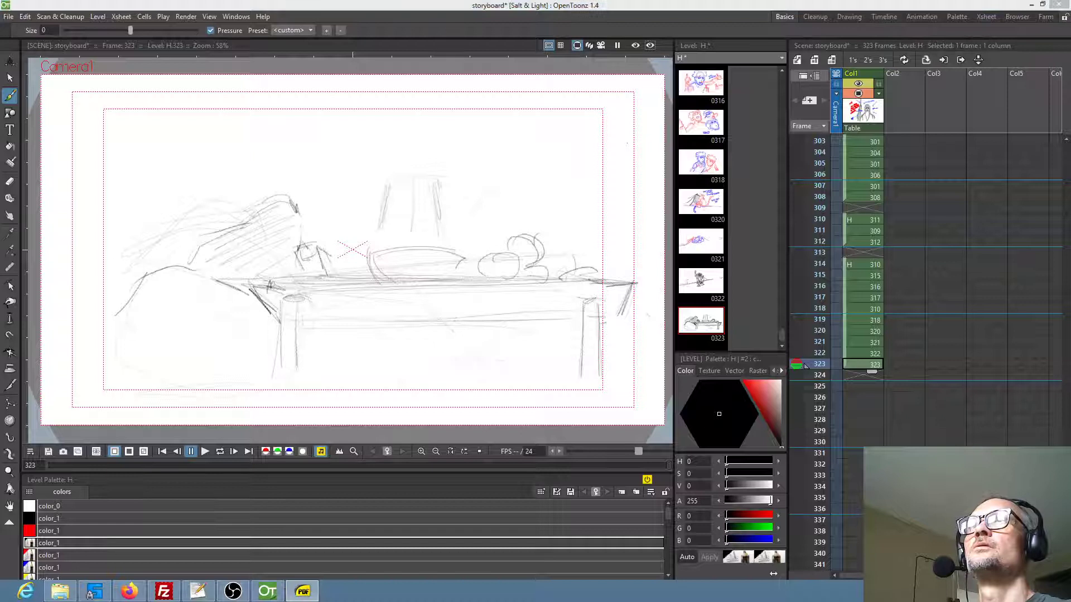
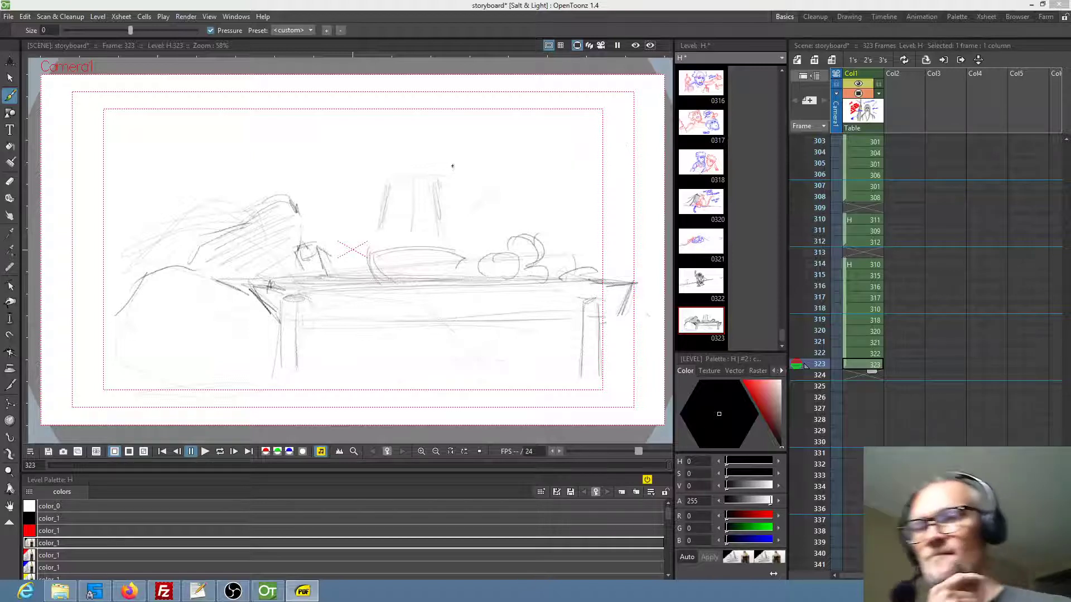
Outline the top and sloping sides of the tapering form above the bowl and add small round pieces along the bowl's rim
{"action": "mouse_move", "coordinate": [435, 181]}
{"action": "left_mouse_down"}
{"action": "mouse_move", "coordinate": [453, 182]}
{"action": "mouse_move", "coordinate": [429, 182]}
{"action": "left_mouse_up"}
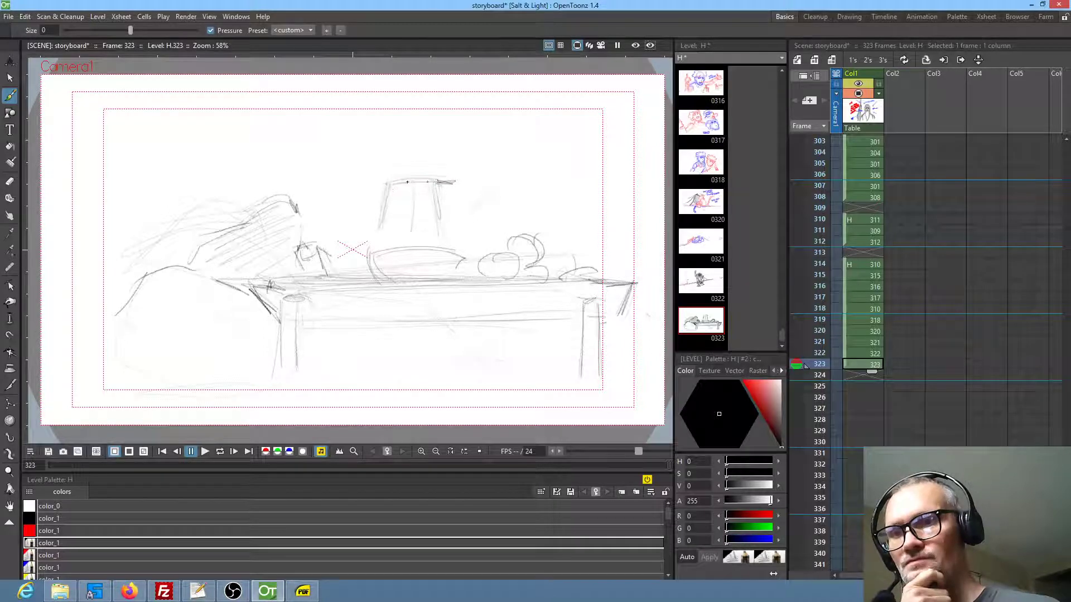
{"action": "left_click_drag", "start_coordinate": [378, 230], "coordinate": [377, 240]}
{"action": "left_click_drag", "start_coordinate": [453, 183], "coordinate": [463, 232]}
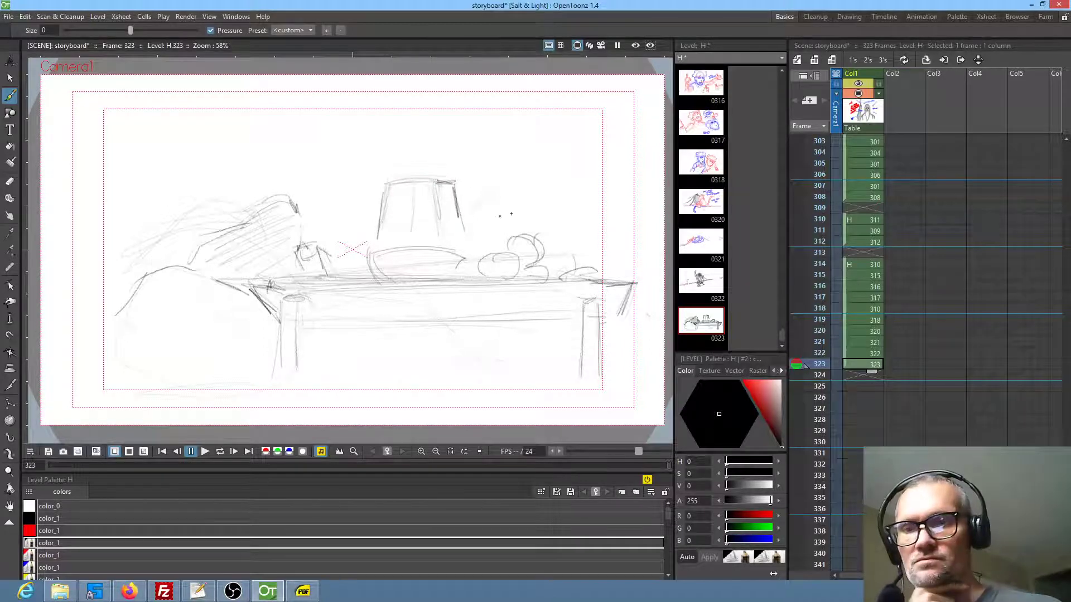
{"action": "left_click_drag", "start_coordinate": [386, 247], "coordinate": [426, 241]}
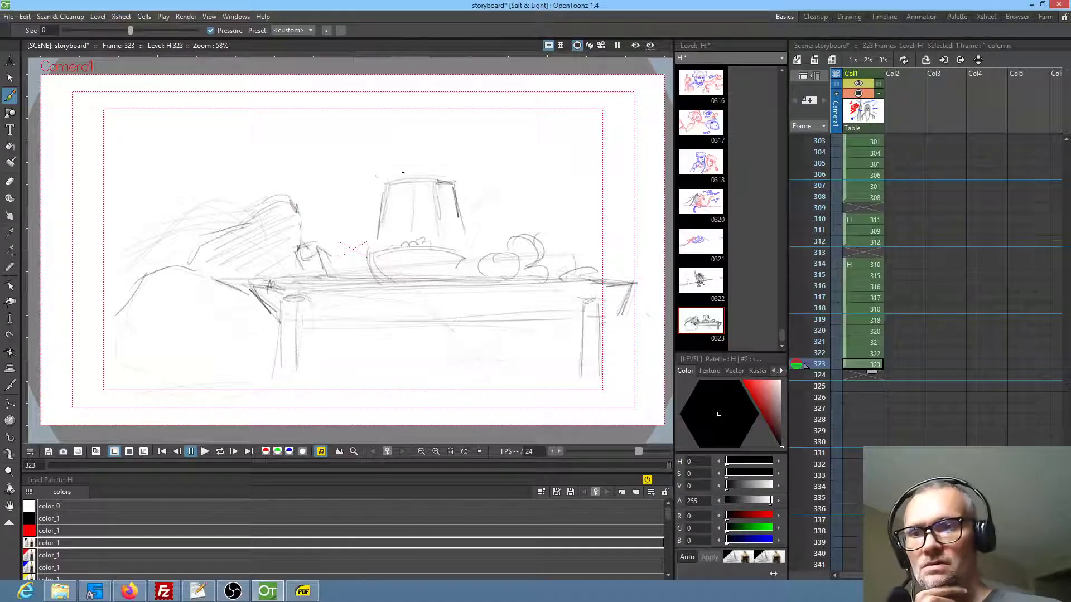
Sketch the horizon line behind the table and long sweeping drape lines with a round hanging lantern at the far left of the scene
{"action": "left_click_drag", "start_coordinate": [486, 179], "coordinate": [589, 175]}
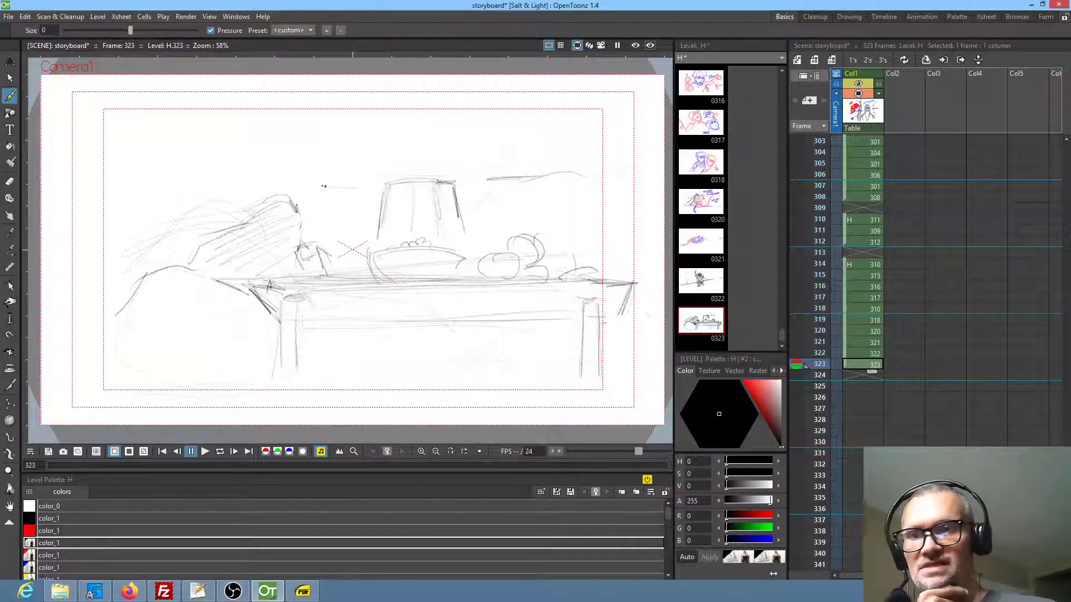
{"action": "left_click_drag", "start_coordinate": [105, 205], "coordinate": [162, 202]}
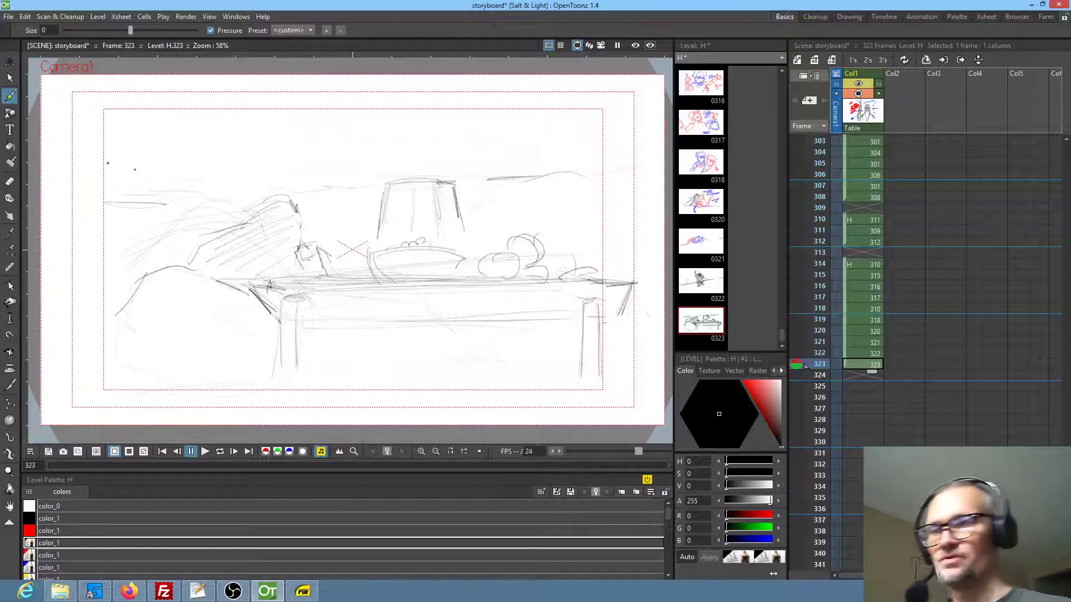
{"action": "left_click_drag", "start_coordinate": [399, 116], "coordinate": [229, 165]}
{"action": "mouse_move", "coordinate": [151, 180]}
{"action": "left_mouse_down"}
{"action": "mouse_move", "coordinate": [119, 219]}
{"action": "mouse_move", "coordinate": [135, 184]}
{"action": "mouse_move", "coordinate": [161, 211]}
{"action": "left_mouse_up"}
{"action": "left_click_drag", "start_coordinate": [178, 181], "coordinate": [195, 179]}
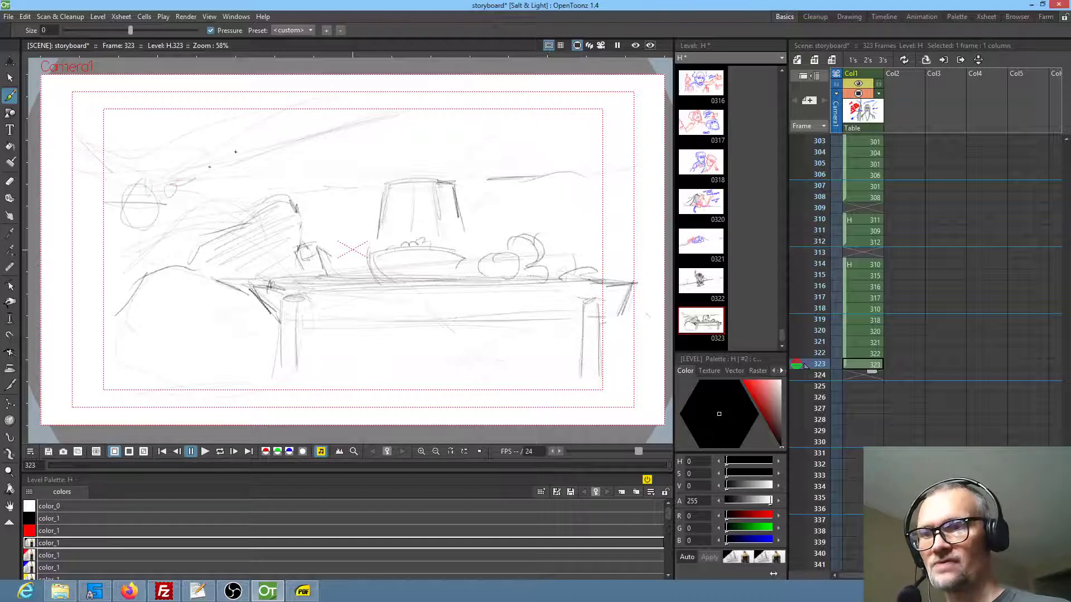
Draw the drape line and hanging leafy decorations on the scene's right side, plus small round ornaments hanging above the table
{"action": "left_click_drag", "start_coordinate": [601, 175], "coordinate": [646, 180]}
{"action": "mouse_move", "coordinate": [559, 139]}
{"action": "left_mouse_down"}
{"action": "mouse_move", "coordinate": [642, 174]}
{"action": "mouse_move", "coordinate": [663, 152]}
{"action": "mouse_move", "coordinate": [641, 199]}
{"action": "mouse_move", "coordinate": [649, 213]}
{"action": "mouse_move", "coordinate": [637, 217]}
{"action": "mouse_move", "coordinate": [654, 272]}
{"action": "left_mouse_up"}
{"action": "mouse_move", "coordinate": [581, 144]}
{"action": "left_mouse_down"}
{"action": "mouse_move", "coordinate": [600, 179]}
{"action": "mouse_move", "coordinate": [592, 190]}
{"action": "left_mouse_up"}
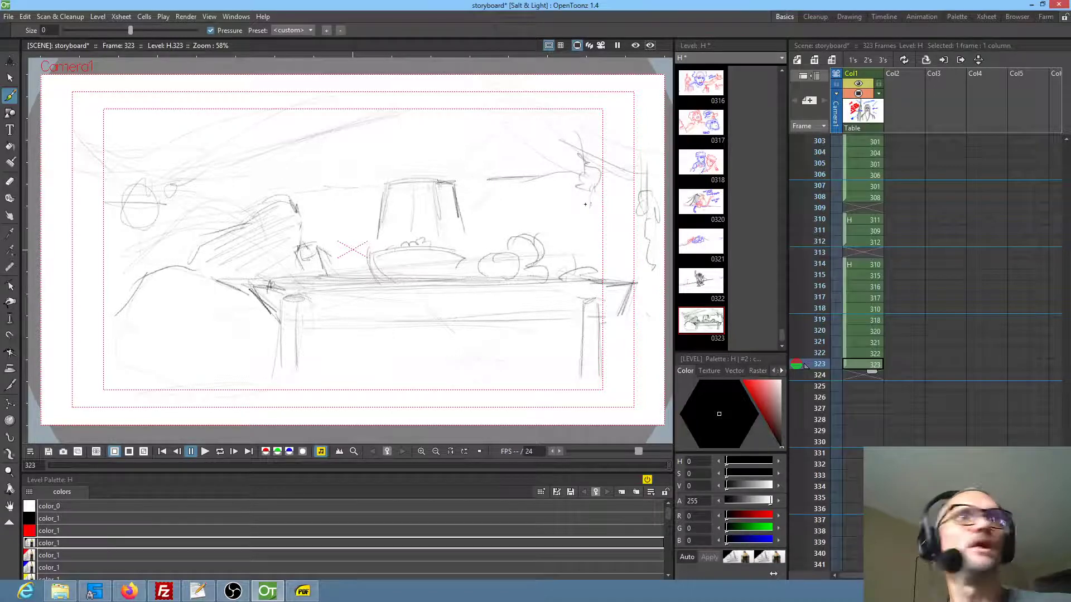
{"action": "mouse_move", "coordinate": [581, 195]}
{"action": "left_mouse_down"}
{"action": "mouse_move", "coordinate": [587, 209]}
{"action": "mouse_move", "coordinate": [607, 206]}
{"action": "mouse_move", "coordinate": [600, 228]}
{"action": "left_mouse_up"}
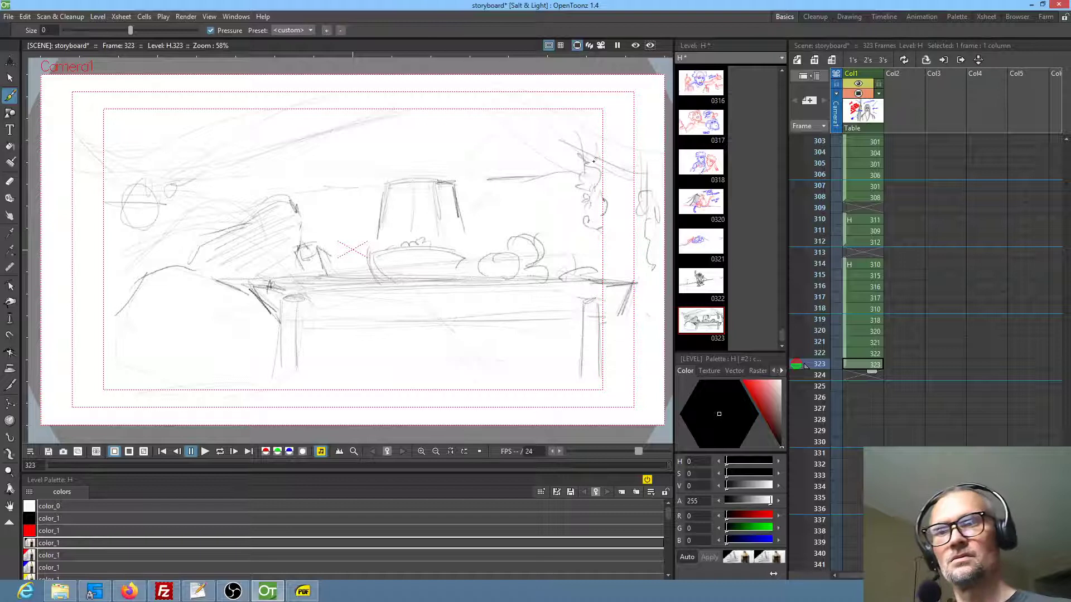
{"action": "mouse_move", "coordinate": [455, 86]}
{"action": "left_mouse_down"}
{"action": "mouse_move", "coordinate": [453, 124]}
{"action": "mouse_move", "coordinate": [427, 119]}
{"action": "mouse_move", "coordinate": [438, 109]}
{"action": "mouse_move", "coordinate": [473, 119]}
{"action": "left_mouse_up"}
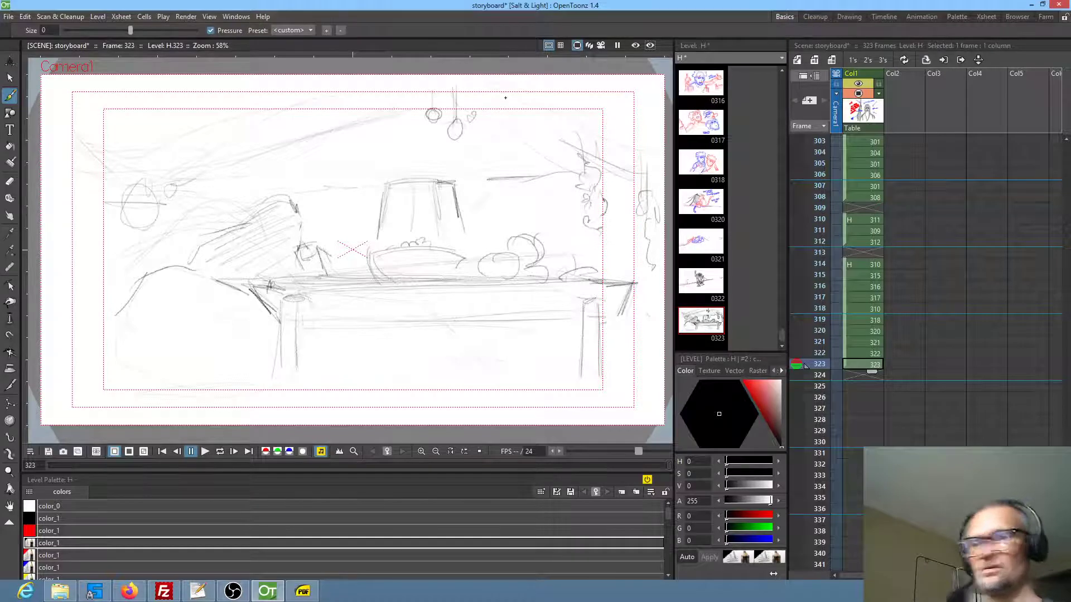
Draw a blue camera-move frame around the bowl with four diagonal lines running from its corners toward the panel's corners
{"action": "left_click", "coordinate": [44, 567]}
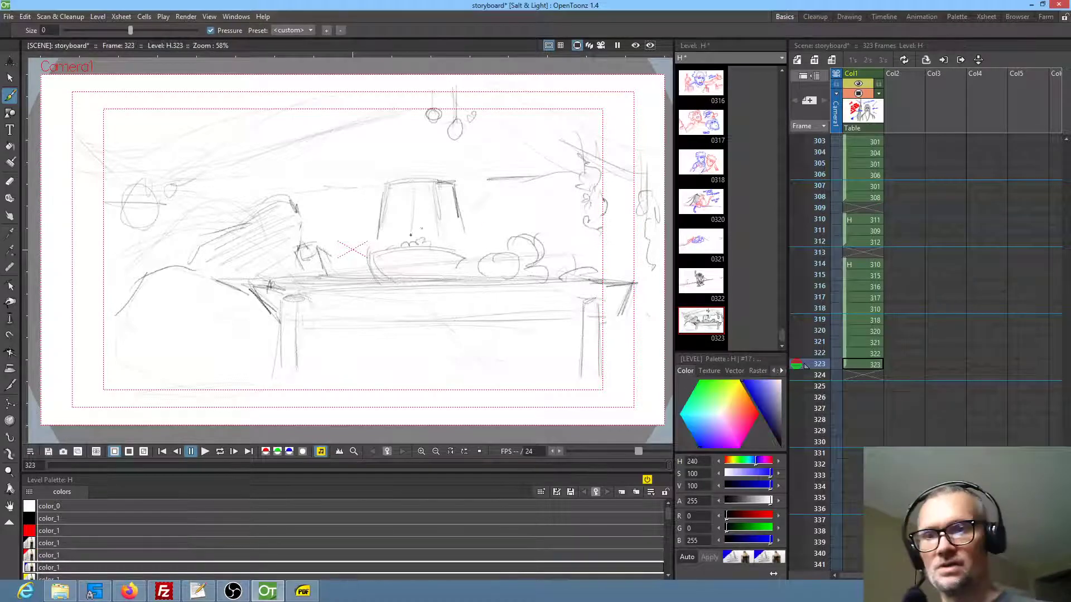
{"action": "mouse_move", "coordinate": [330, 230]}
{"action": "left_mouse_down"}
{"action": "mouse_move", "coordinate": [489, 221]}
{"action": "mouse_move", "coordinate": [333, 248]}
{"action": "mouse_move", "coordinate": [341, 329]}
{"action": "left_mouse_up"}
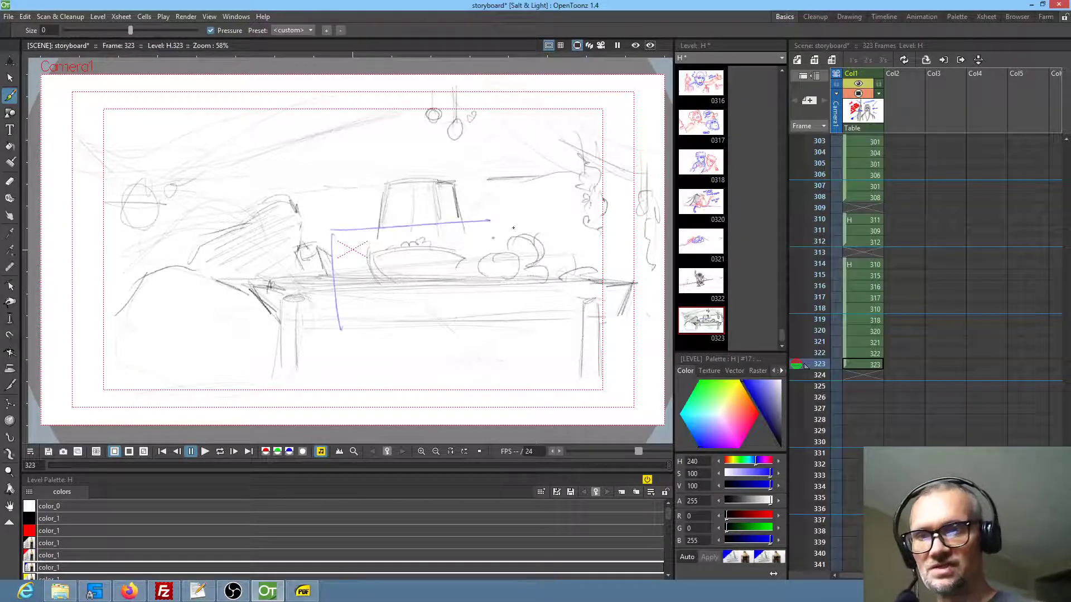
{"action": "left_click_drag", "start_coordinate": [498, 243], "coordinate": [502, 296]}
{"action": "left_click_drag", "start_coordinate": [351, 315], "coordinate": [492, 318]}
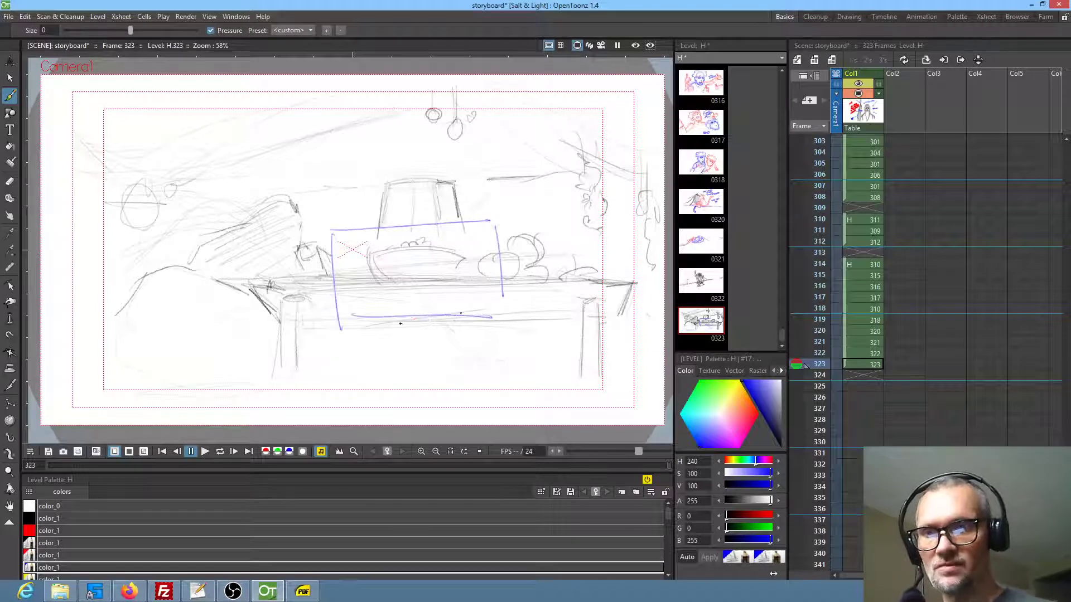
{"action": "left_click_drag", "start_coordinate": [340, 329], "coordinate": [179, 385]}
{"action": "left_click_drag", "start_coordinate": [326, 232], "coordinate": [135, 125]}
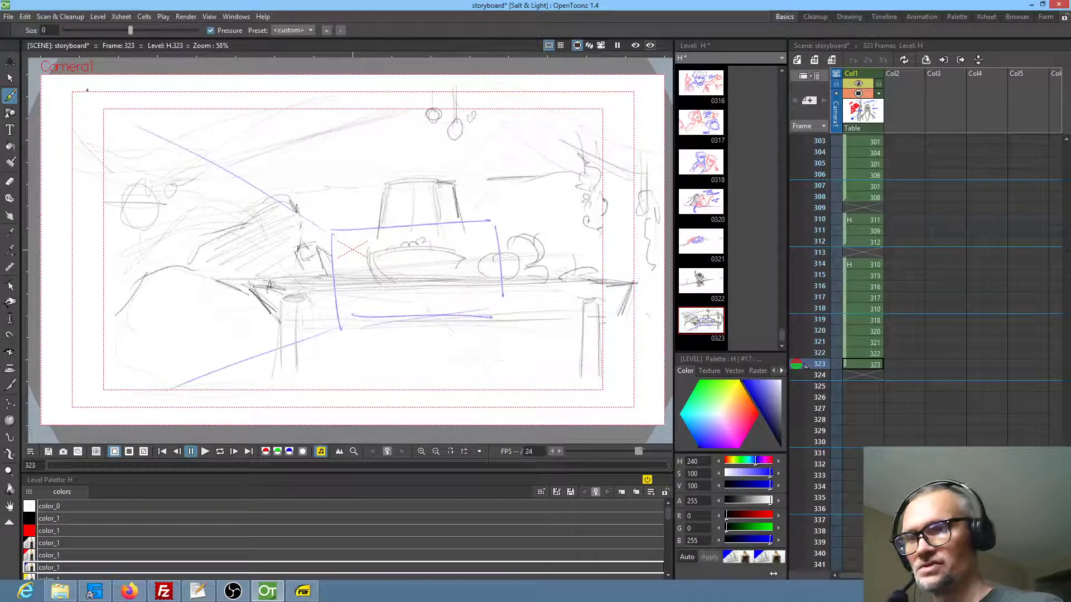
{"action": "left_click_drag", "start_coordinate": [503, 211], "coordinate": [579, 157]}
{"action": "left_click_drag", "start_coordinate": [510, 319], "coordinate": [570, 349]}
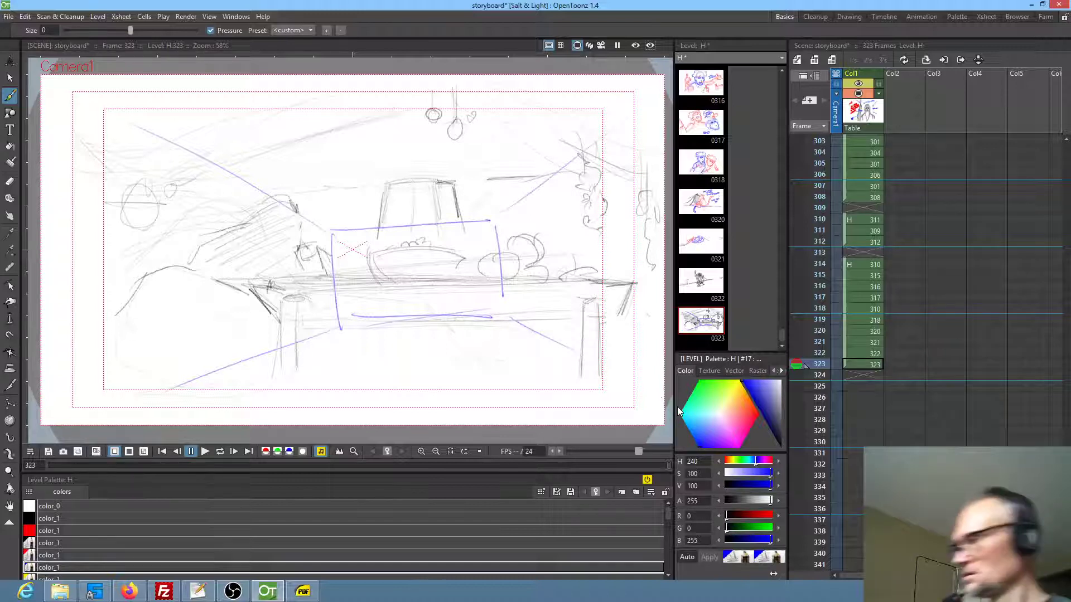
Start a new panel at frame 324 and sketch a light black oval for a head in its upper middle
{"action": "left_click", "coordinate": [865, 375]}
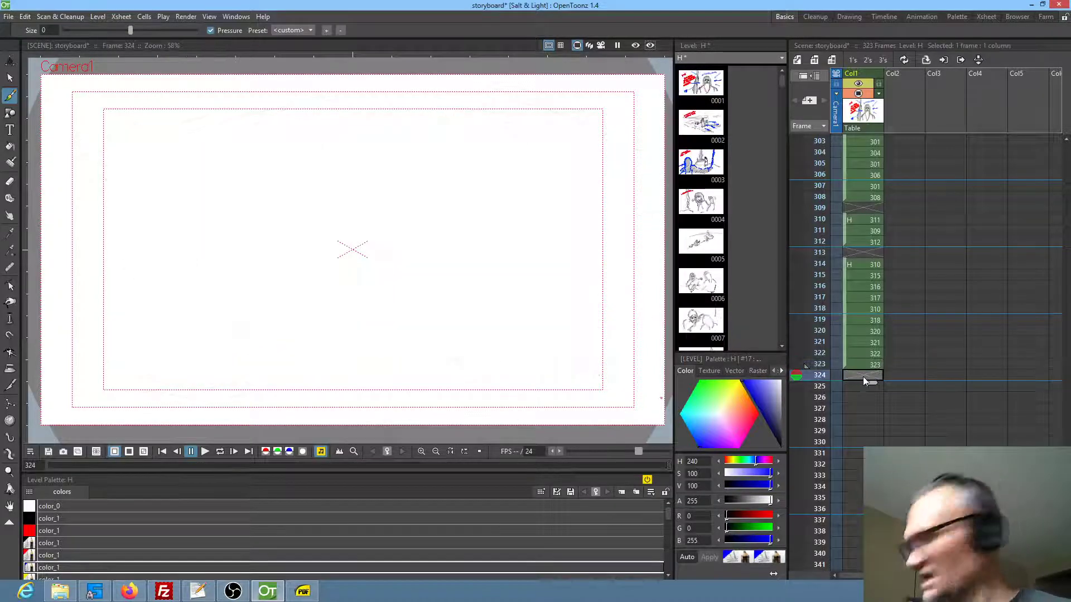
{"action": "left_click", "coordinate": [48, 544]}
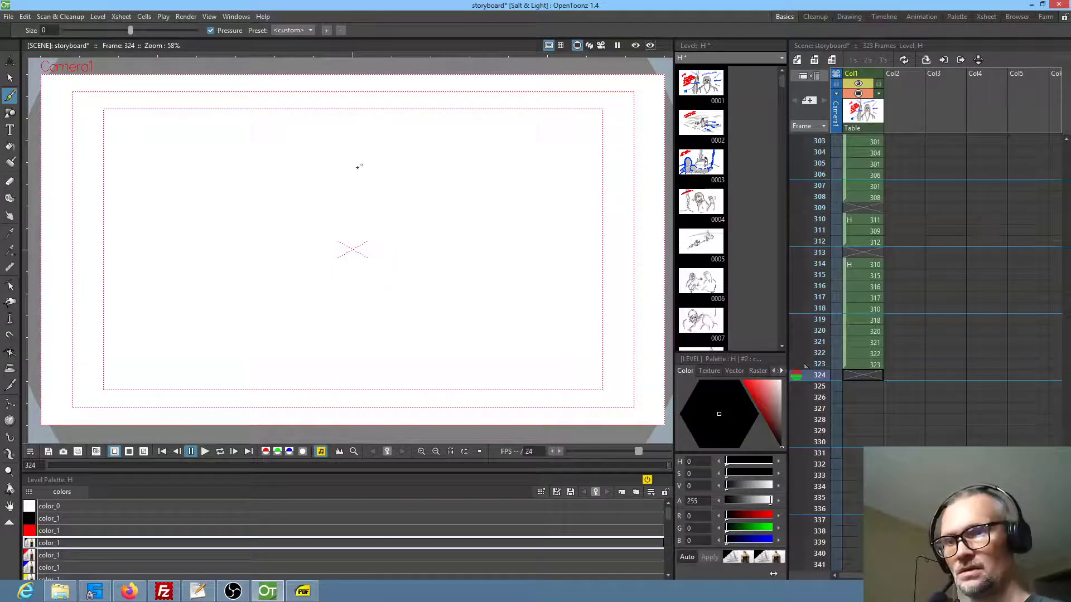
{"action": "mouse_move", "coordinate": [387, 229]}
{"action": "left_mouse_down"}
{"action": "mouse_move", "coordinate": [394, 177]}
{"action": "mouse_move", "coordinate": [319, 196]}
{"action": "left_mouse_up"}
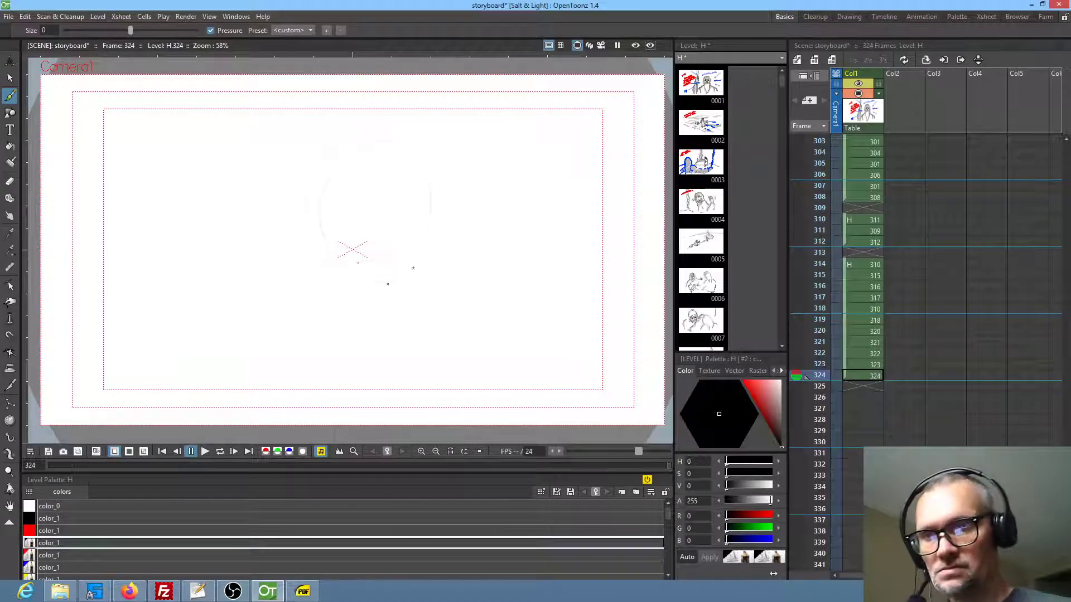
{"action": "left_click_drag", "start_coordinate": [373, 129], "coordinate": [322, 251]}
{"action": "left_click_drag", "start_coordinate": [361, 147], "coordinate": [412, 290]}
Step back and forth through the preceding storyboard frames to compare them with the new head panel at frame 324
{"action": "scroll", "coordinate": [928, 316], "scroll_direction": "up", "scroll_amount": 1}
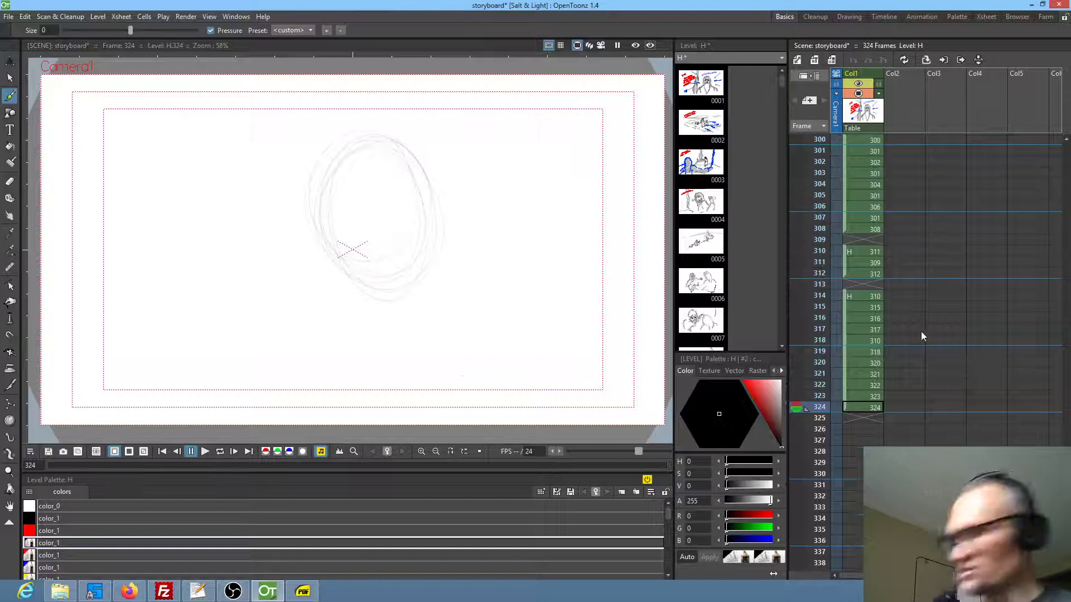
{"action": "key", "text": "Up"}
{"action": "key", "text": "Up"}
{"action": "key", "text": "Up"}
{"action": "key", "text": "Up"}
{"action": "key", "text": "Up"}
{"action": "key", "text": "Up"}
{"action": "key", "text": "Up"}
{"action": "key", "text": "Down"}
{"action": "key", "text": "Down"}
{"action": "key", "text": "Down"}
{"action": "key", "text": "Down"}
{"action": "key", "text": "Down"}
{"action": "key", "text": "Down"}
{"action": "key", "text": "Down"}
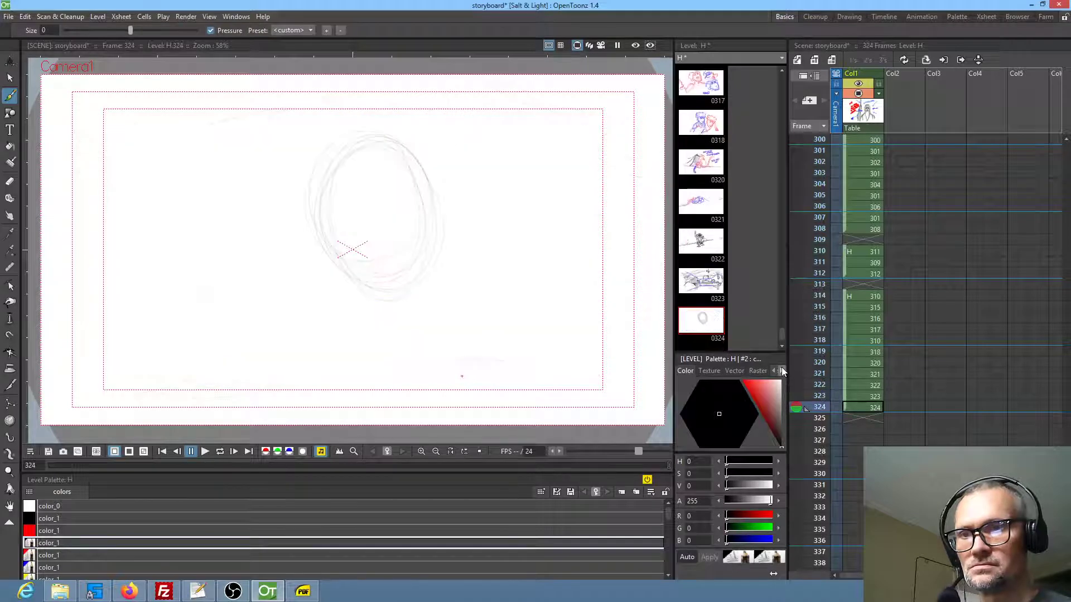
In frame 323, check the drawing mirrored and trace the sides and lower edge of the blue frame with black strokes, then restore the normal orientation
{"action": "key", "text": "Up"}
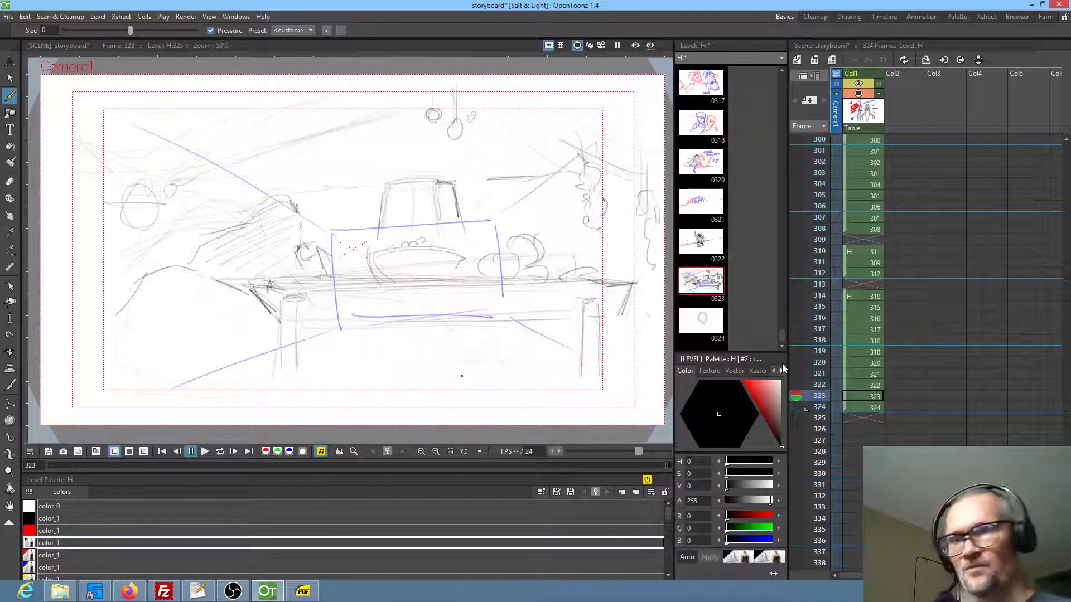
{"action": "left_click", "coordinate": [450, 452]}
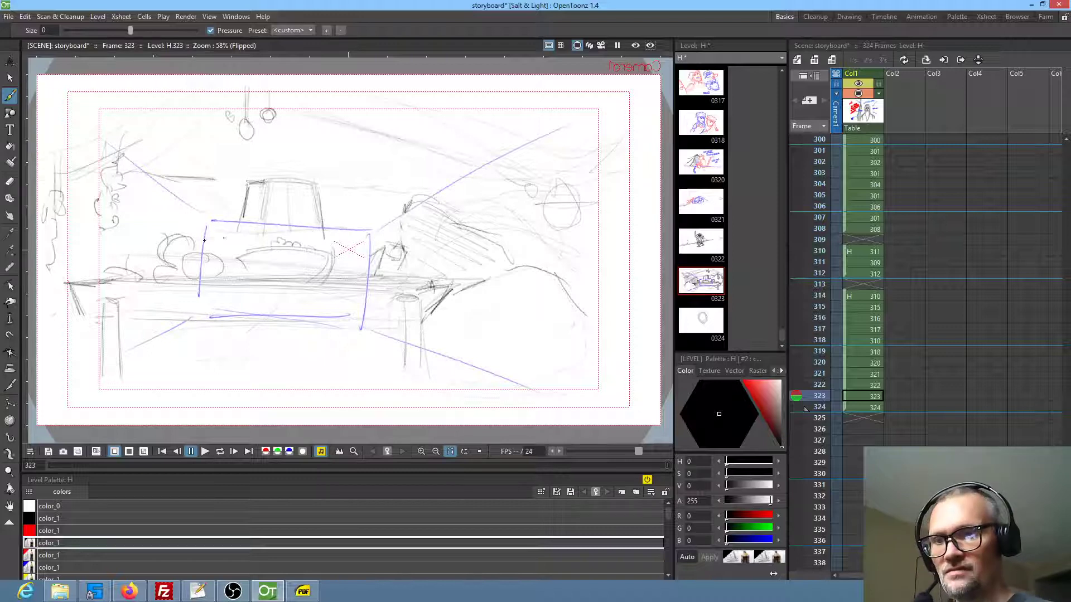
{"action": "left_click_drag", "start_coordinate": [204, 255], "coordinate": [212, 331]}
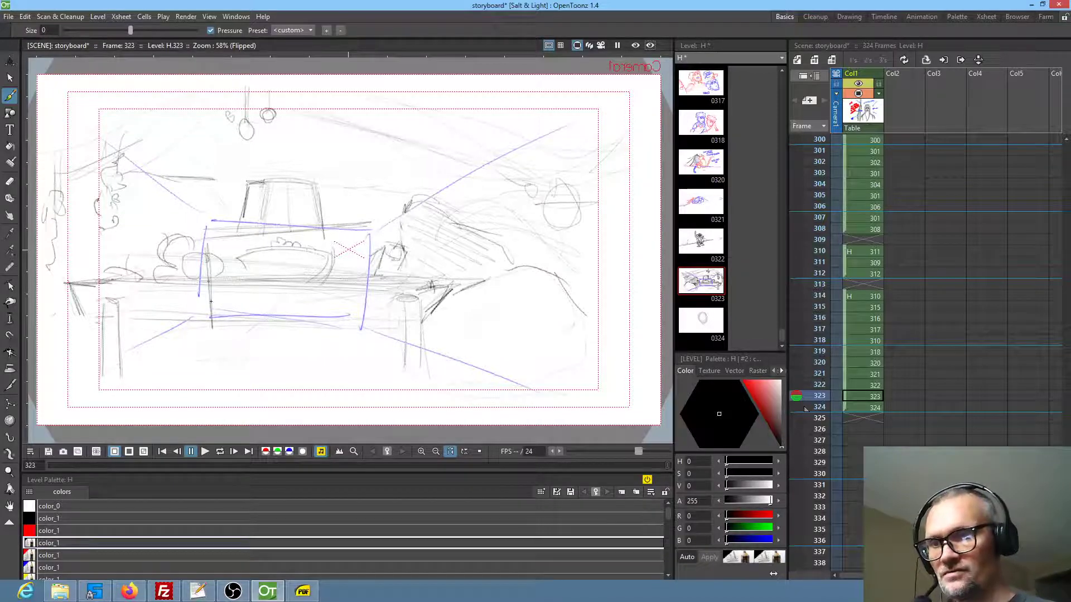
{"action": "left_click_drag", "start_coordinate": [368, 235], "coordinate": [363, 308]}
{"action": "left_click_drag", "start_coordinate": [249, 331], "coordinate": [360, 323]}
{"action": "left_click_drag", "start_coordinate": [228, 327], "coordinate": [361, 322]}
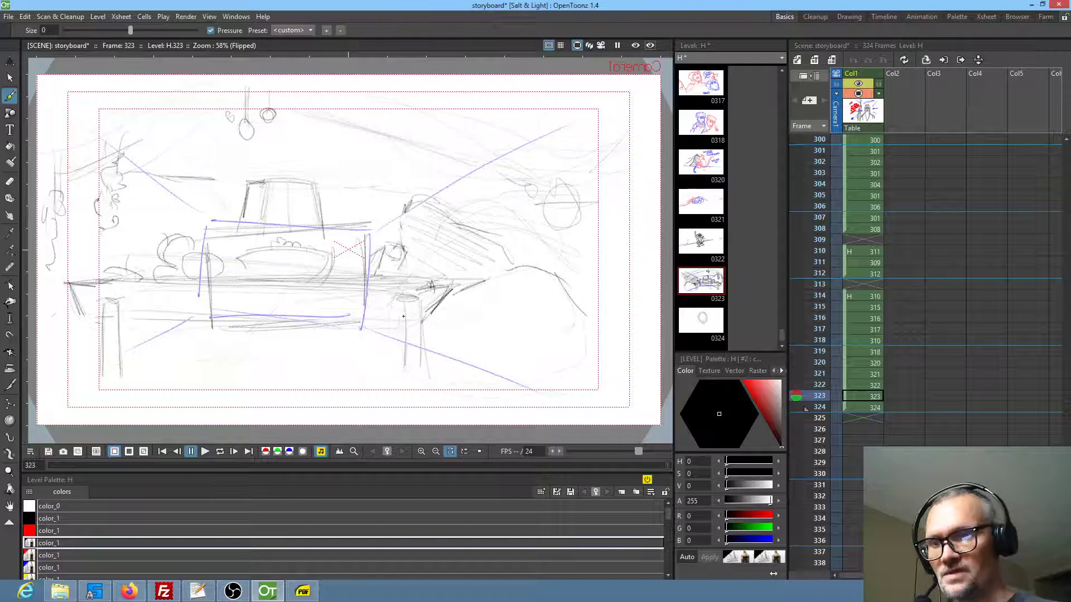
{"action": "key", "text": "h"}
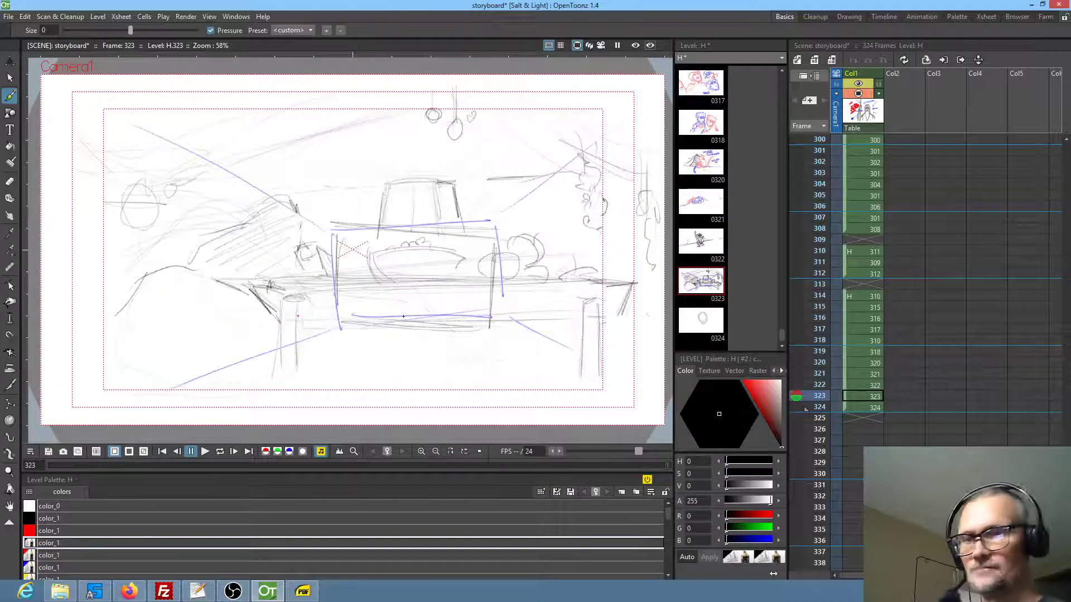
In frame 324, sketch a slanted band across the forehead and draw the eyebrows and eyes beneath it
{"action": "key", "text": "period"}
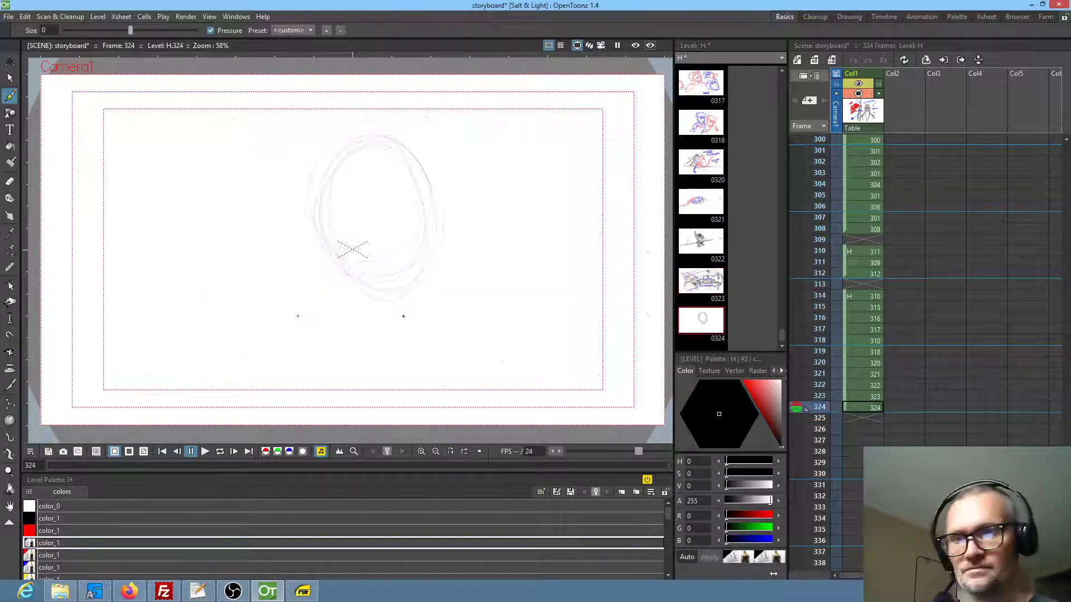
{"action": "left_click_drag", "start_coordinate": [339, 230], "coordinate": [420, 216]}
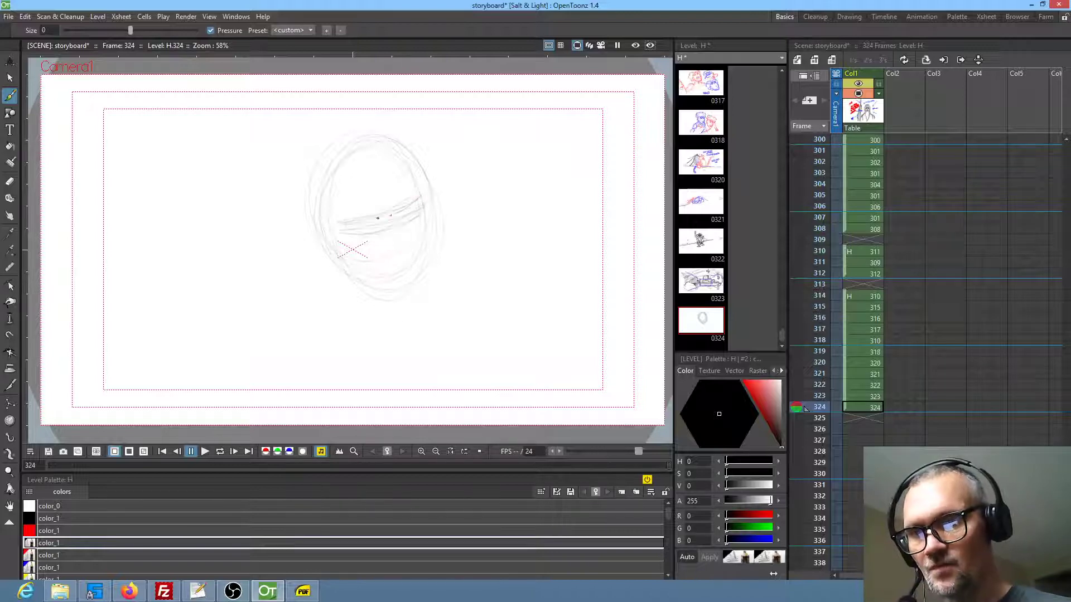
{"action": "left_click_drag", "start_coordinate": [394, 236], "coordinate": [362, 240]}
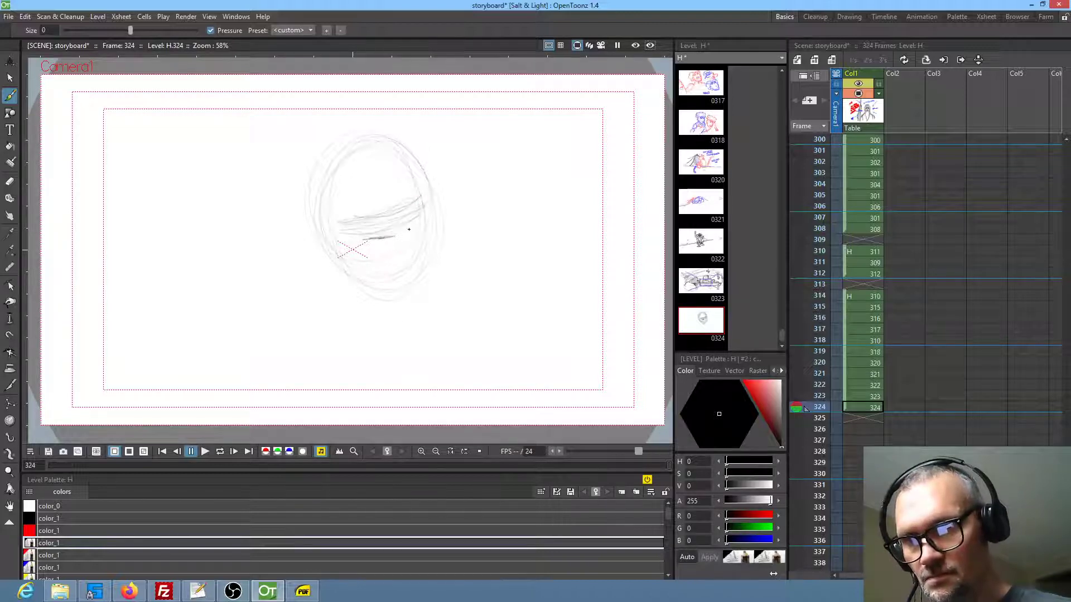
{"action": "left_click_drag", "start_coordinate": [419, 219], "coordinate": [369, 248]}
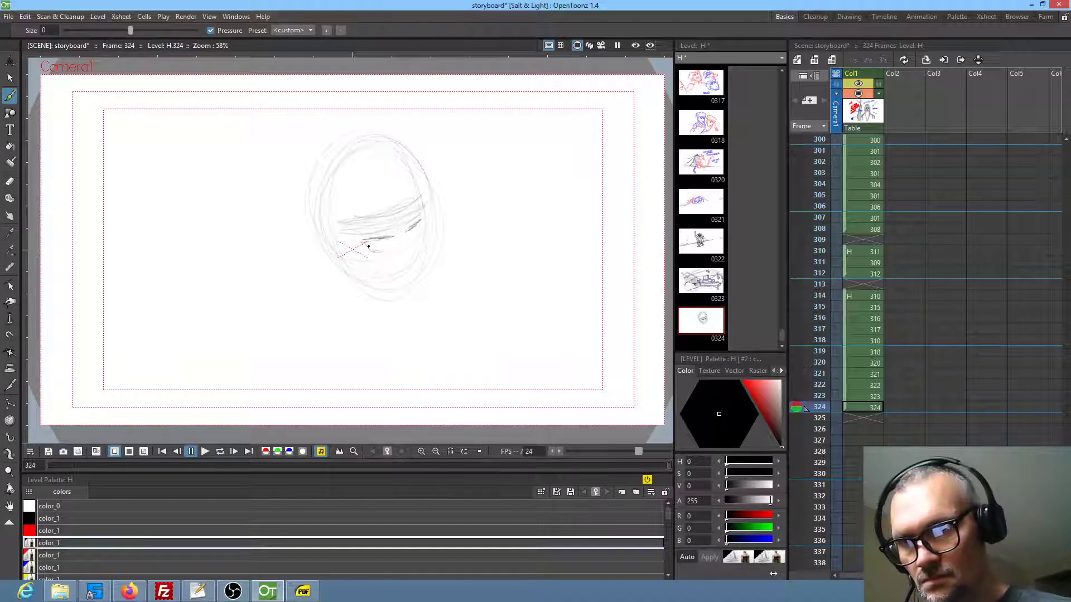
{"action": "left_click_drag", "start_coordinate": [414, 239], "coordinate": [418, 231]}
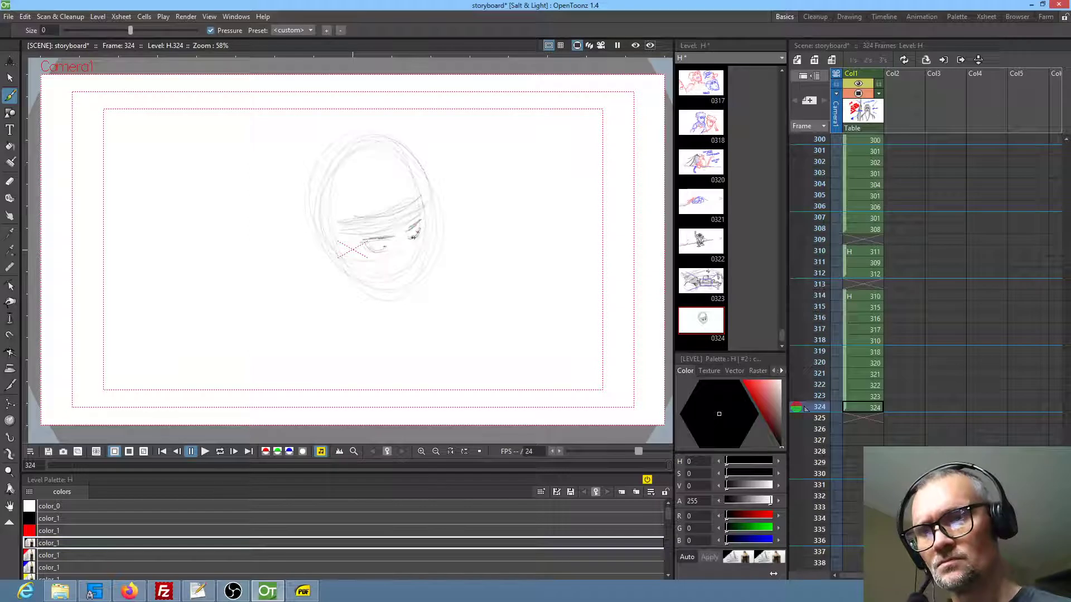
Draw the small open mouth, define the cheek and jaw down to the chin, and add the ear
{"action": "left_click_drag", "start_coordinate": [407, 278], "coordinate": [393, 285]}
{"action": "mouse_move", "coordinate": [425, 228]}
{"action": "left_mouse_down"}
{"action": "mouse_move", "coordinate": [419, 296]}
{"action": "mouse_move", "coordinate": [420, 282]}
{"action": "mouse_move", "coordinate": [402, 302]}
{"action": "mouse_move", "coordinate": [416, 288]}
{"action": "mouse_move", "coordinate": [402, 301]}
{"action": "mouse_move", "coordinate": [345, 265]}
{"action": "mouse_move", "coordinate": [388, 303]}
{"action": "left_mouse_up"}
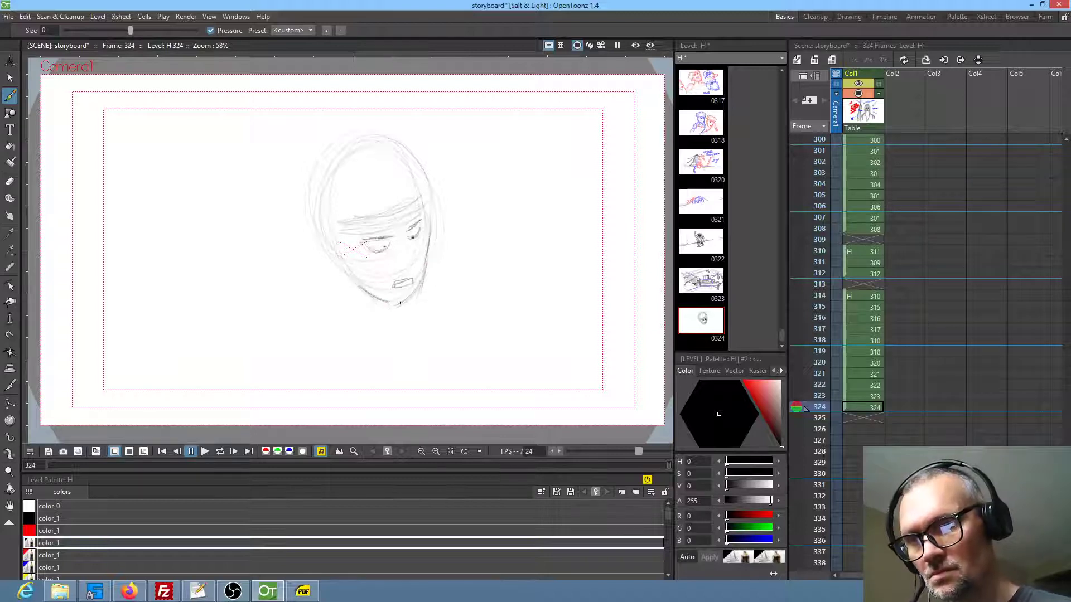
{"action": "mouse_move", "coordinate": [338, 254]}
{"action": "left_mouse_down"}
{"action": "mouse_move", "coordinate": [330, 244]}
{"action": "mouse_move", "coordinate": [324, 269]}
{"action": "mouse_move", "coordinate": [349, 273]}
{"action": "mouse_move", "coordinate": [339, 275]}
{"action": "left_mouse_up"}
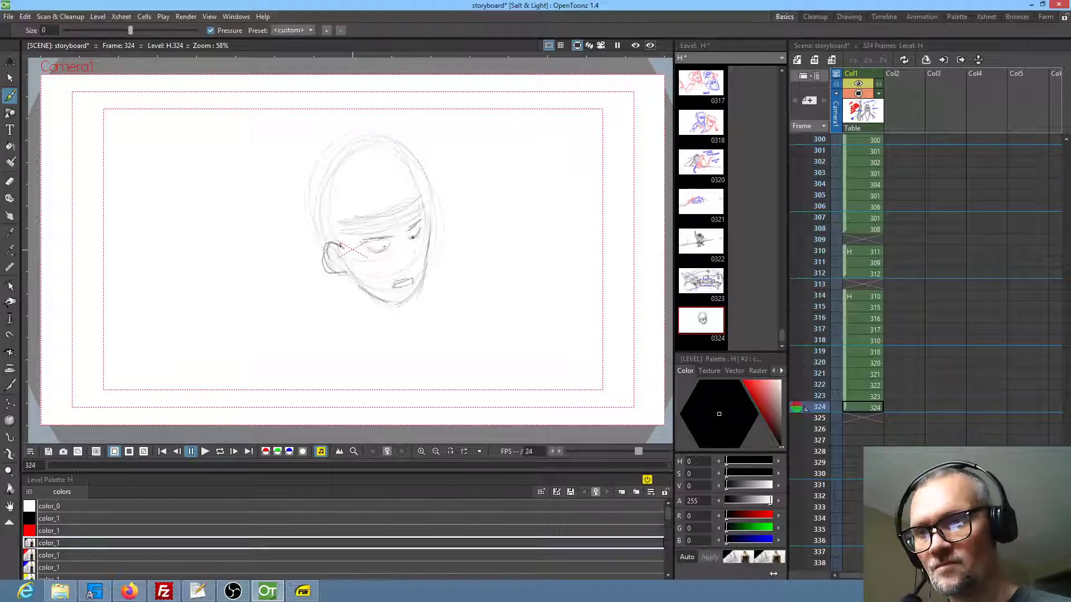
Draw the hair locks over the brow, the spiky tufts at the back of the head, and the hairline at the far temple
{"action": "mouse_move", "coordinate": [346, 230]}
{"action": "left_mouse_down"}
{"action": "mouse_move", "coordinate": [352, 254]}
{"action": "mouse_move", "coordinate": [362, 246]}
{"action": "left_mouse_up"}
{"action": "mouse_move", "coordinate": [382, 210]}
{"action": "left_mouse_down"}
{"action": "mouse_move", "coordinate": [354, 245]}
{"action": "mouse_move", "coordinate": [348, 213]}
{"action": "mouse_move", "coordinate": [309, 242]}
{"action": "mouse_move", "coordinate": [300, 222]}
{"action": "mouse_move", "coordinate": [313, 180]}
{"action": "mouse_move", "coordinate": [301, 180]}
{"action": "mouse_move", "coordinate": [361, 148]}
{"action": "left_mouse_up"}
{"action": "left_click_drag", "start_coordinate": [404, 206], "coordinate": [427, 203]}
{"action": "left_click_drag", "start_coordinate": [428, 202], "coordinate": [424, 190]}
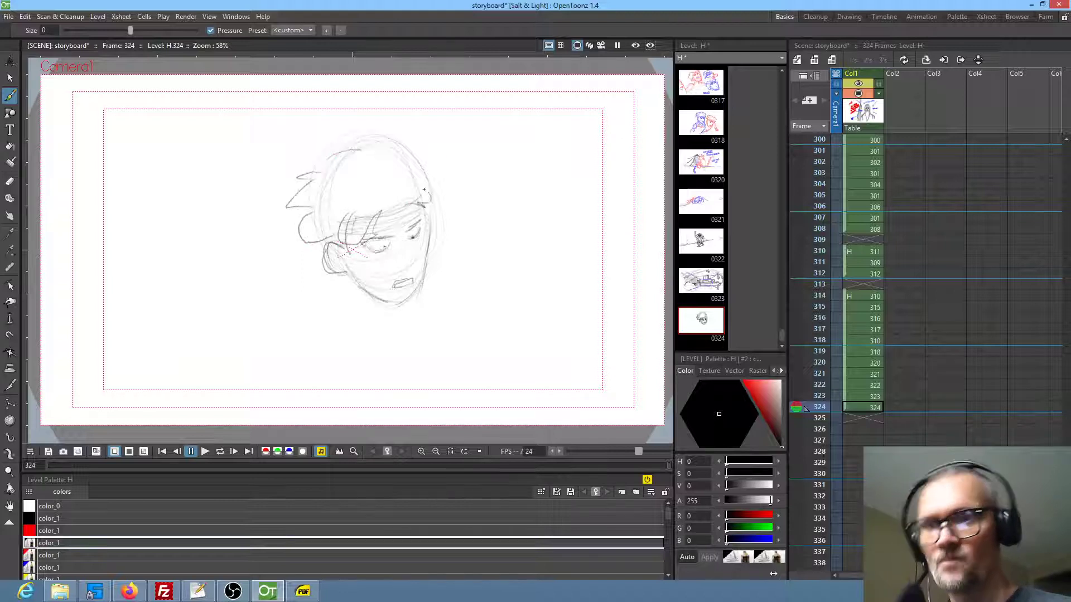
Refine the brow and nose area, reinforce the face's far contour, and draw a sweeping shoulder curve below the chin
{"action": "mouse_move", "coordinate": [395, 235]}
{"action": "left_mouse_down"}
{"action": "mouse_move", "coordinate": [370, 240]}
{"action": "mouse_move", "coordinate": [397, 236]}
{"action": "left_mouse_up"}
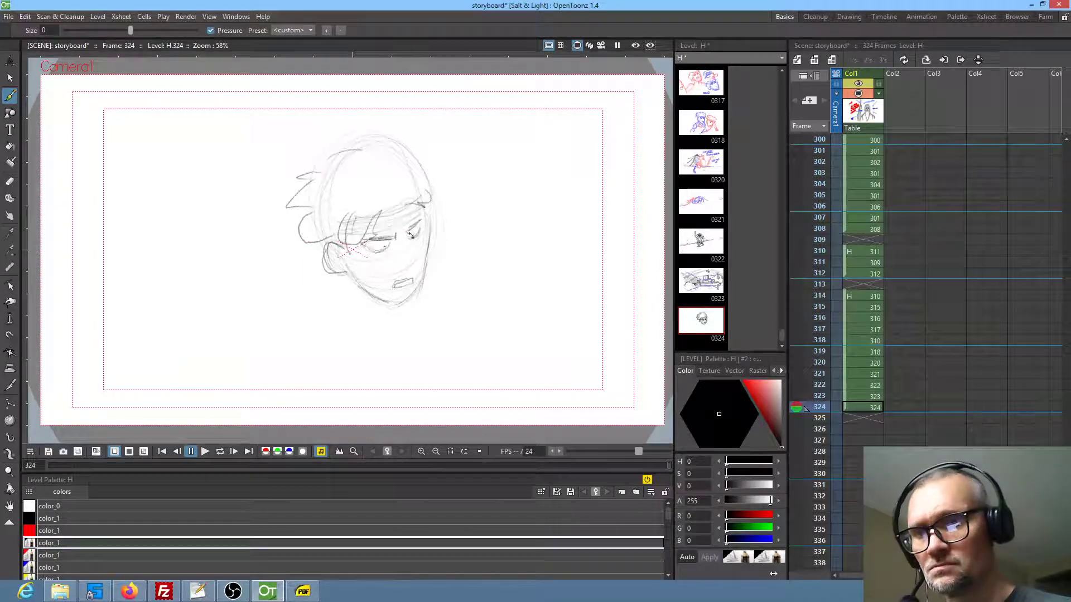
{"action": "mouse_move", "coordinate": [422, 207]}
{"action": "left_mouse_down"}
{"action": "mouse_move", "coordinate": [428, 244]}
{"action": "mouse_move", "coordinate": [408, 302]}
{"action": "left_mouse_up"}
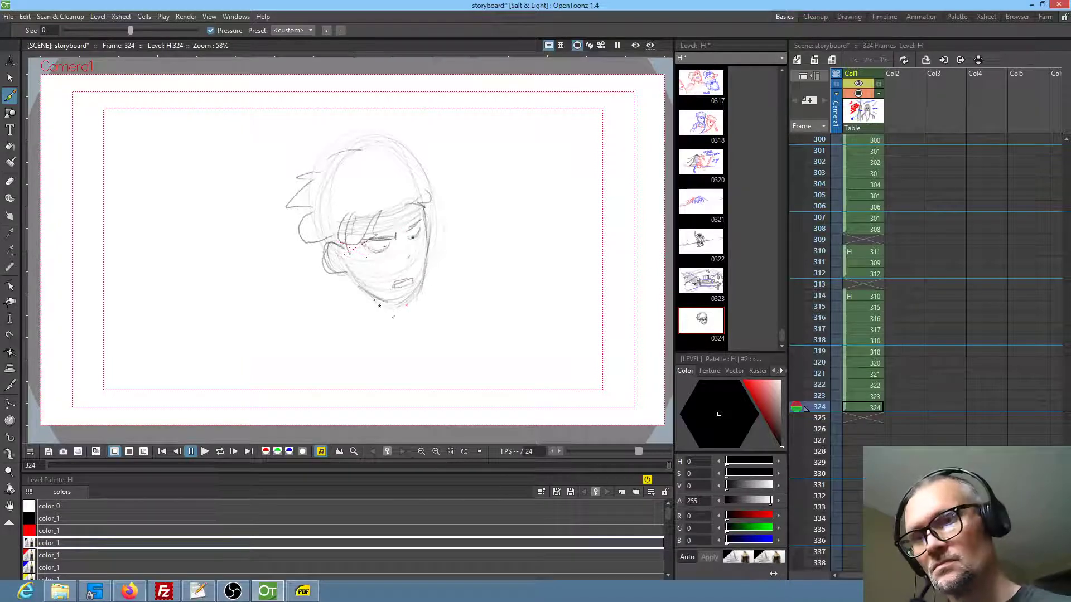
{"action": "mouse_move", "coordinate": [437, 251]}
{"action": "left_mouse_down"}
{"action": "mouse_move", "coordinate": [427, 296]}
{"action": "mouse_move", "coordinate": [393, 336]}
{"action": "left_mouse_up"}
{"action": "mouse_move", "coordinate": [428, 303]}
{"action": "left_mouse_down"}
{"action": "mouse_move", "coordinate": [391, 337]}
{"action": "mouse_move", "coordinate": [335, 359]}
{"action": "left_mouse_up"}
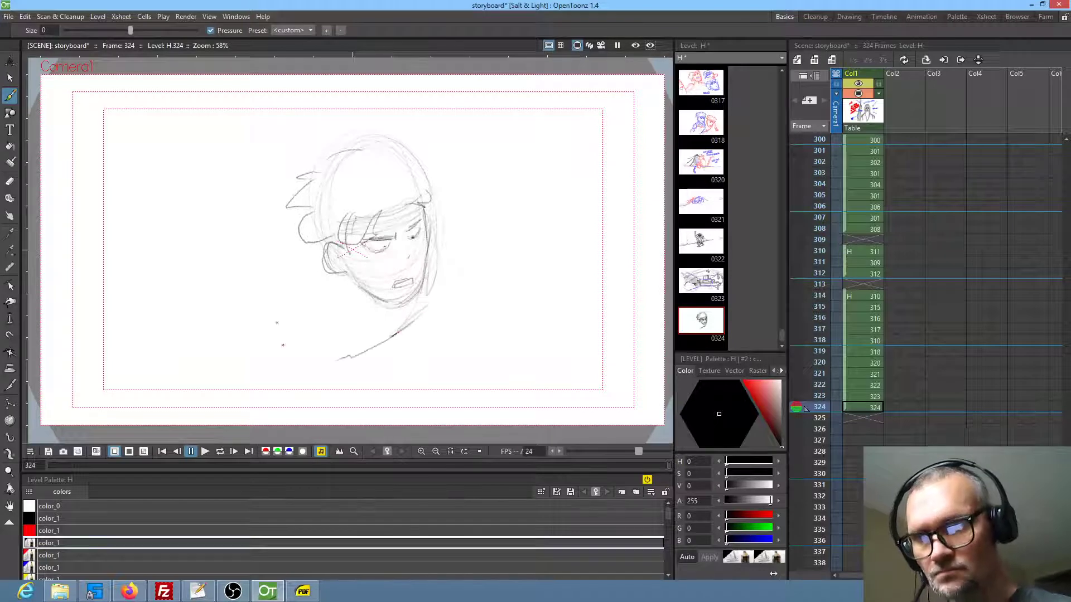
Sketch the near shoulder as a rounded arch beside the character in frame 324, then shift it closer to the neck
{"action": "mouse_move", "coordinate": [302, 277]}
{"action": "left_mouse_down"}
{"action": "mouse_move", "coordinate": [282, 269]}
{"action": "mouse_move", "coordinate": [249, 315]}
{"action": "left_mouse_up"}
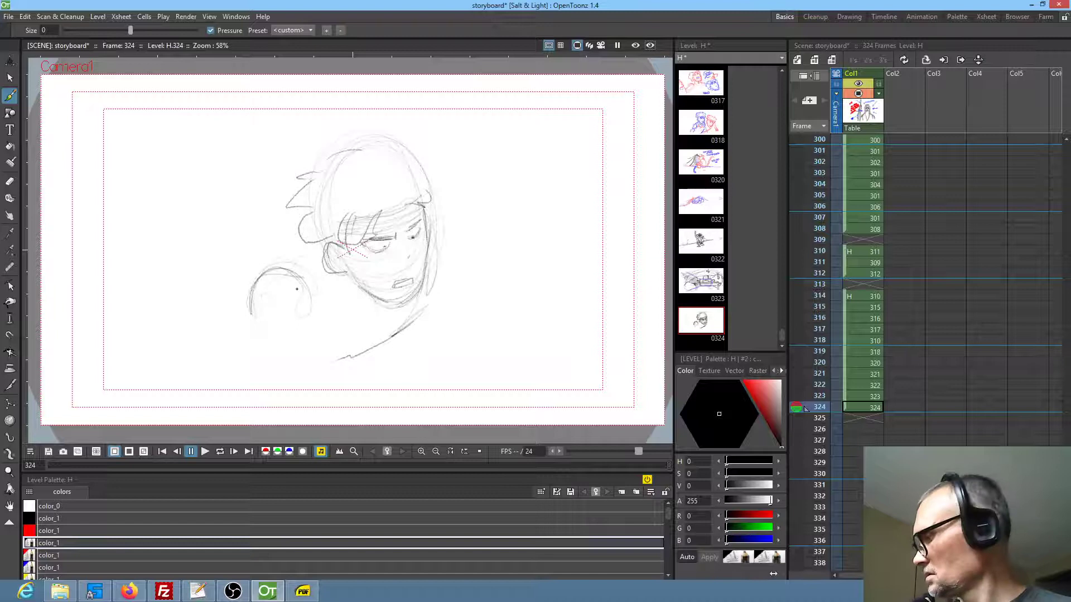
{"action": "key", "text": "s"}
{"action": "left_click_drag", "start_coordinate": [297, 268], "coordinate": [316, 281]}
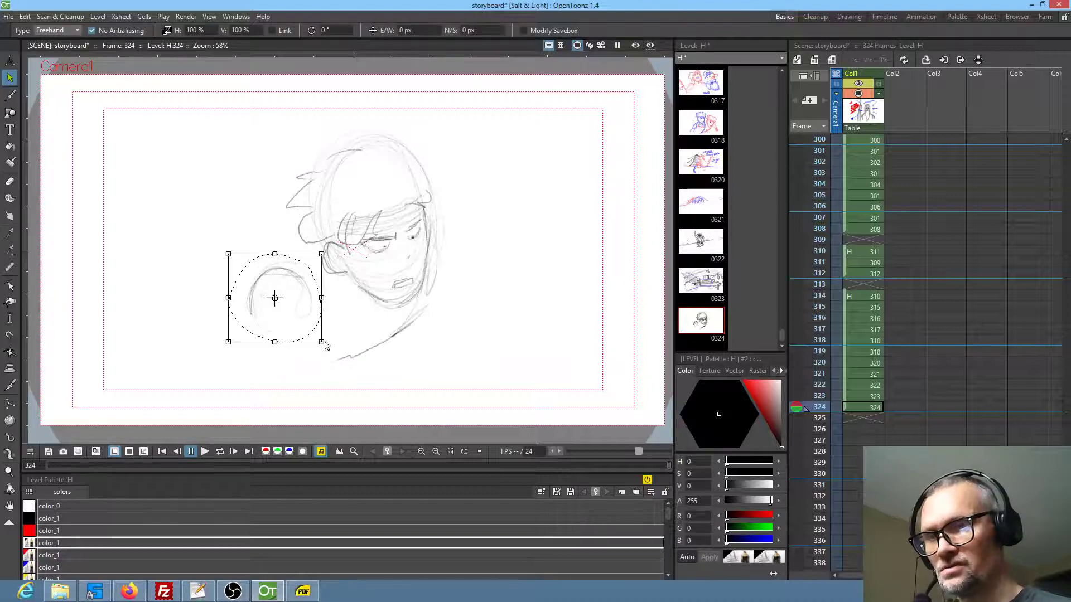
{"action": "left_click_drag", "start_coordinate": [320, 337], "coordinate": [306, 318]}
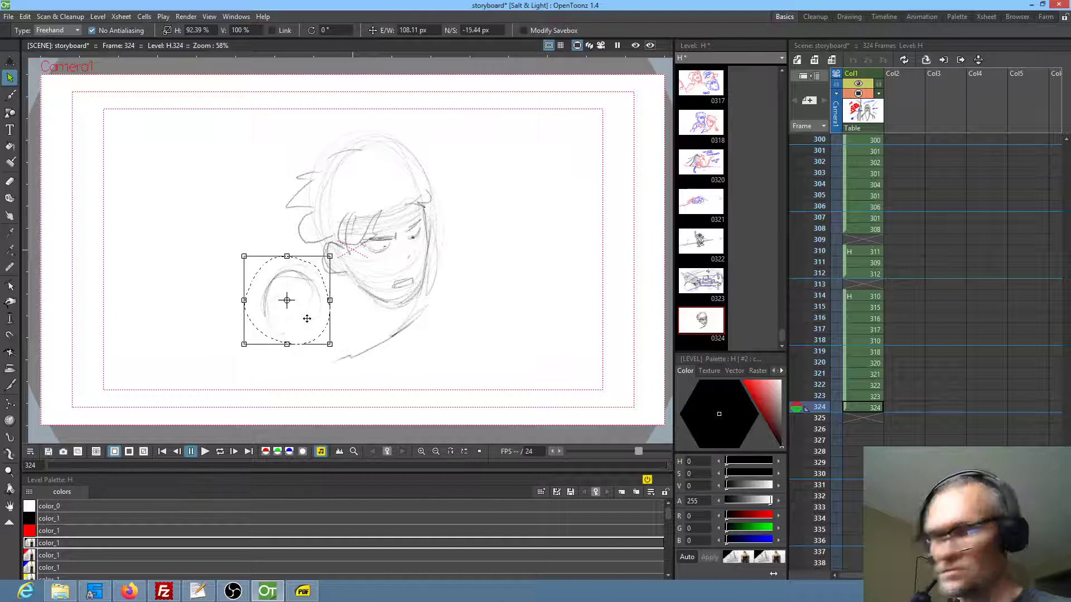
Draw the neckline joining the head to the near shoulder and extend the upper arm down from it
{"action": "key", "text": "b"}
{"action": "mouse_move", "coordinate": [298, 263]}
{"action": "left_mouse_down"}
{"action": "mouse_move", "coordinate": [314, 254]}
{"action": "mouse_move", "coordinate": [279, 271]}
{"action": "left_mouse_up"}
{"action": "mouse_move", "coordinate": [281, 330]}
{"action": "left_mouse_down"}
{"action": "mouse_move", "coordinate": [263, 401]}
{"action": "mouse_move", "coordinate": [304, 379]}
{"action": "mouse_move", "coordinate": [312, 340]}
{"action": "left_mouse_up"}
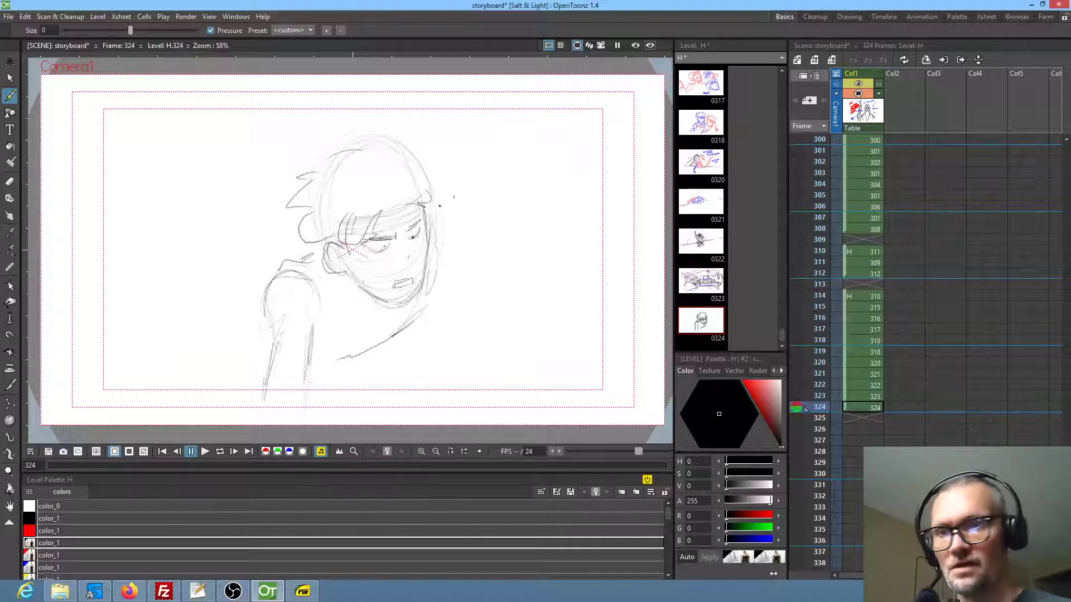
Draw the far shoulder and arm, and add the curved back and hip contours behind the near arm
{"action": "left_click_drag", "start_coordinate": [438, 243], "coordinate": [444, 386]}
{"action": "mouse_move", "coordinate": [418, 340]}
{"action": "left_mouse_down"}
{"action": "mouse_move", "coordinate": [414, 397]}
{"action": "mouse_move", "coordinate": [404, 383]}
{"action": "left_mouse_up"}
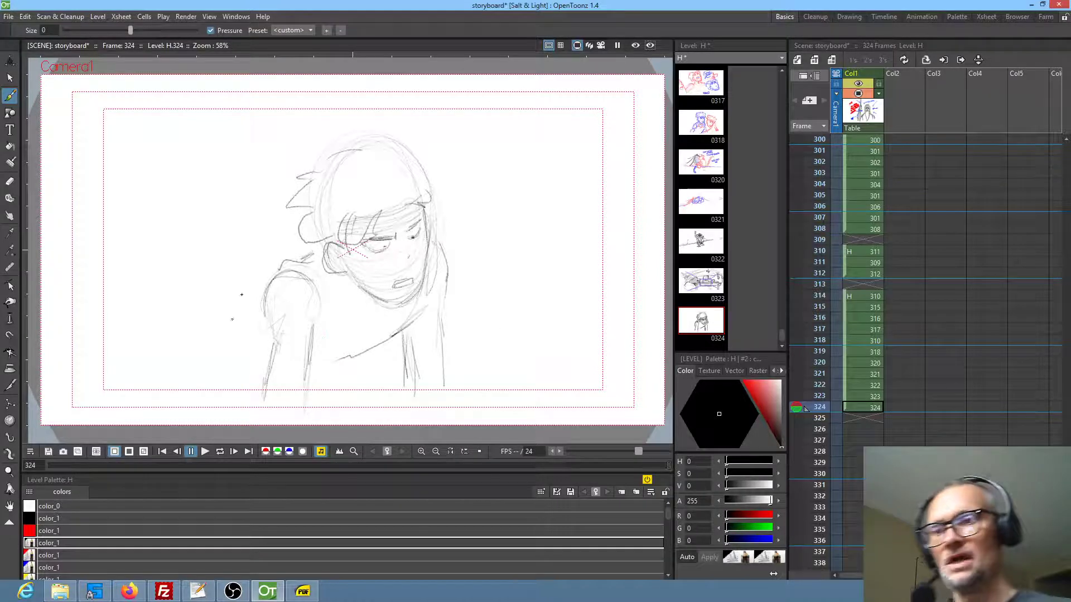
{"action": "mouse_move", "coordinate": [246, 315]}
{"action": "left_mouse_down"}
{"action": "mouse_move", "coordinate": [213, 329]}
{"action": "mouse_move", "coordinate": [197, 374]}
{"action": "mouse_move", "coordinate": [211, 392]}
{"action": "left_mouse_up"}
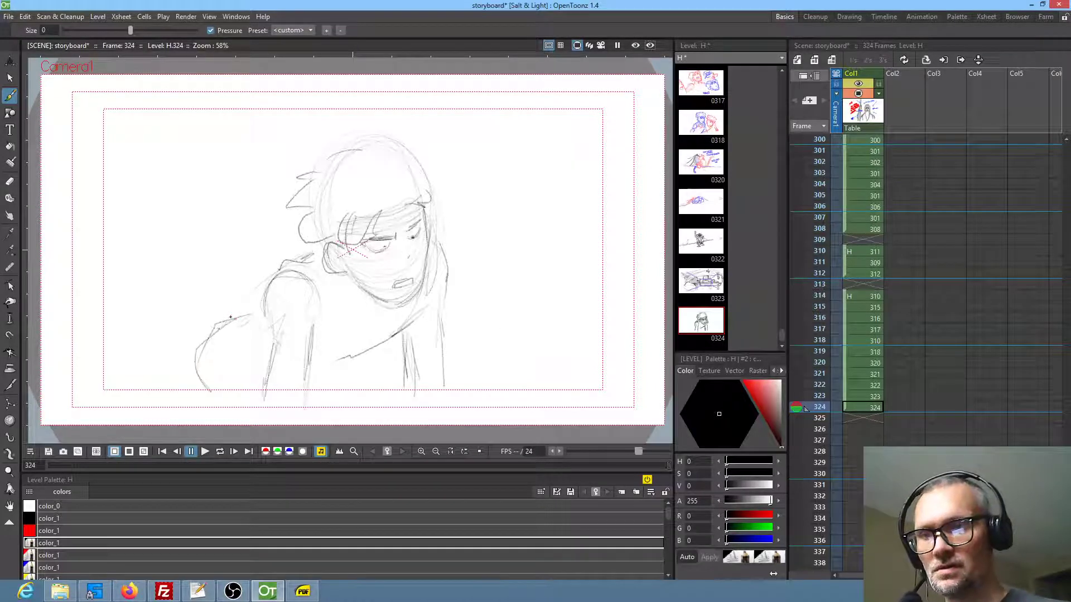
{"action": "left_click_drag", "start_coordinate": [199, 339], "coordinate": [147, 385]}
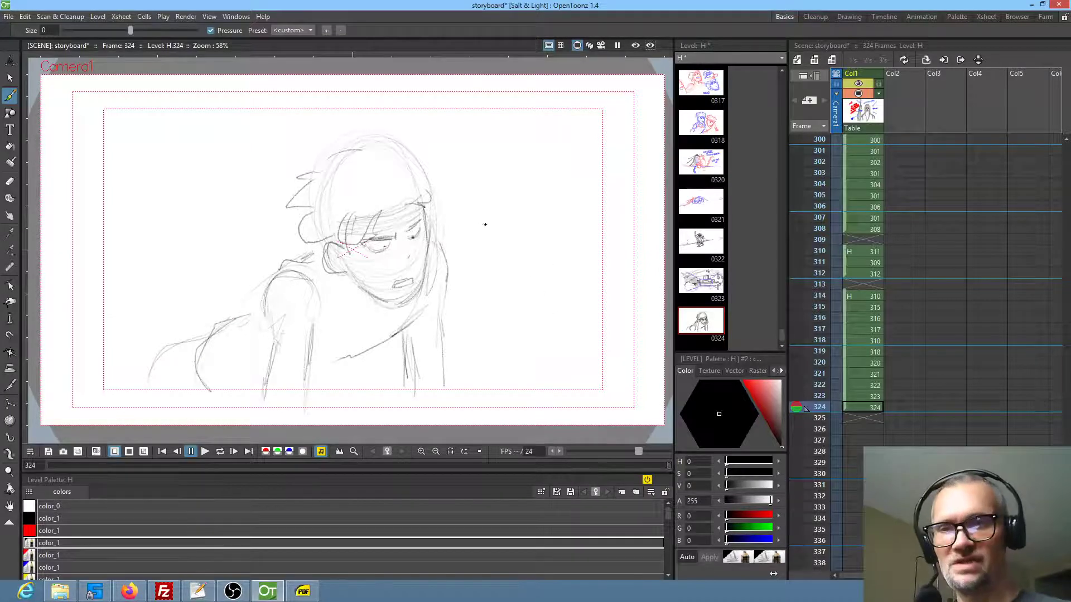
Sketch the background with a jagged contour sloping down beyond the far arm and slanted lines in the upper-left sky area
{"action": "mouse_move", "coordinate": [537, 208]}
{"action": "left_mouse_down"}
{"action": "mouse_move", "coordinate": [559, 236]}
{"action": "mouse_move", "coordinate": [558, 279]}
{"action": "mouse_move", "coordinate": [578, 325]}
{"action": "left_mouse_up"}
{"action": "left_click_drag", "start_coordinate": [532, 236], "coordinate": [458, 230]}
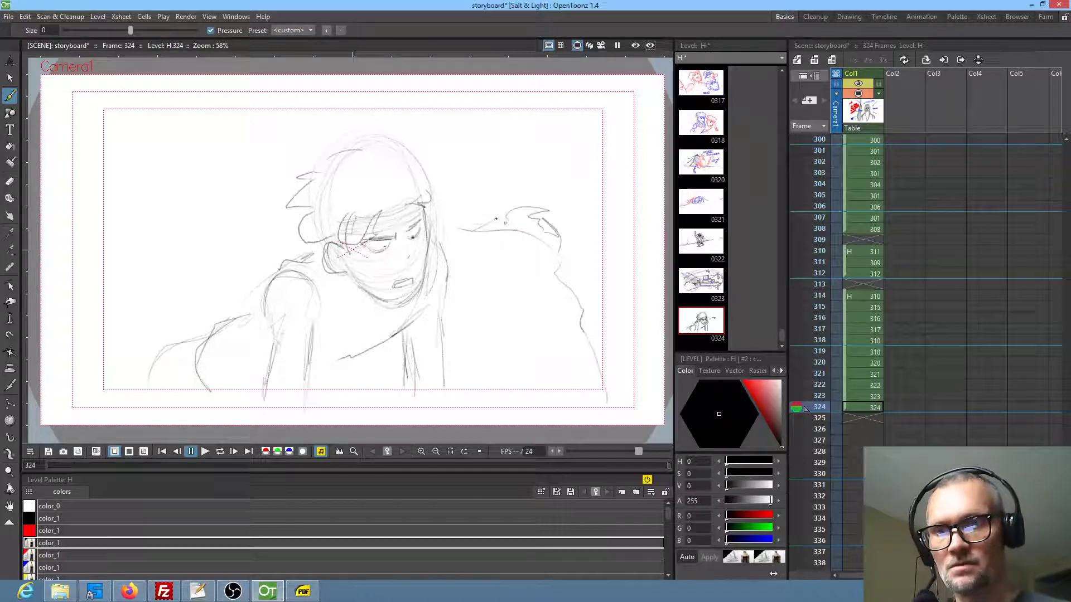
{"action": "mouse_move", "coordinate": [234, 186]}
{"action": "left_mouse_down"}
{"action": "mouse_move", "coordinate": [148, 155]}
{"action": "mouse_move", "coordinate": [139, 122]}
{"action": "mouse_move", "coordinate": [257, 203]}
{"action": "mouse_move", "coordinate": [105, 141]}
{"action": "left_mouse_up"}
{"action": "mouse_move", "coordinate": [551, 241]}
{"action": "left_mouse_down"}
{"action": "mouse_move", "coordinate": [584, 286]}
{"action": "mouse_move", "coordinate": [592, 370]}
{"action": "mouse_move", "coordinate": [607, 411]}
{"action": "left_mouse_up"}
{"action": "left_click_drag", "start_coordinate": [605, 350], "coordinate": [636, 371]}
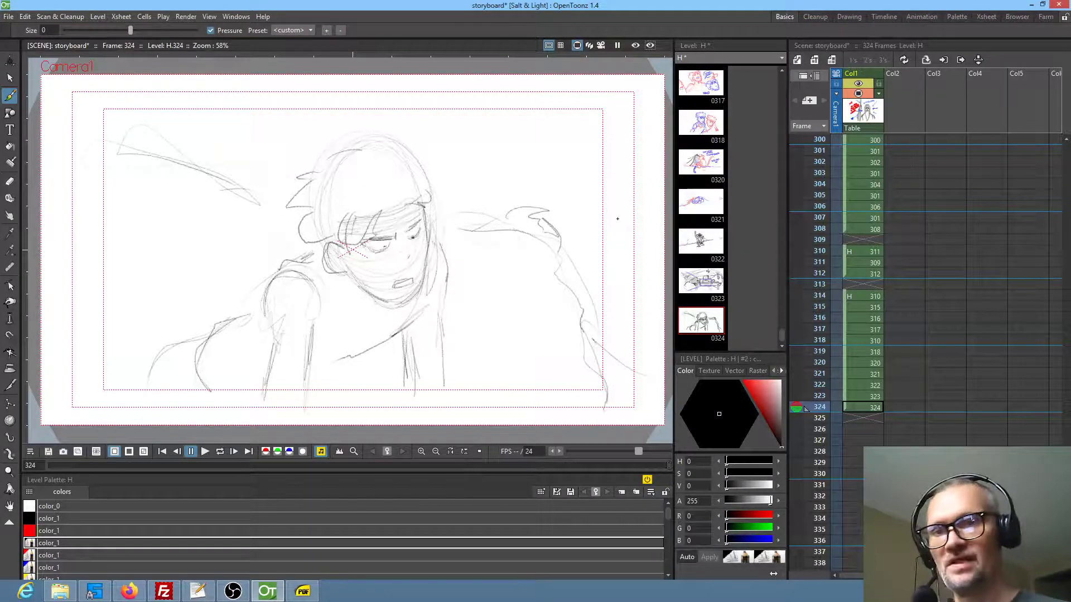
Sketch a small peaked tent-like shape with posts behind the slope at the right edge of the drawing
{"action": "left_click_drag", "start_coordinate": [578, 266], "coordinate": [622, 214]}
{"action": "mouse_move", "coordinate": [576, 267]}
{"action": "left_mouse_down"}
{"action": "mouse_move", "coordinate": [613, 230]}
{"action": "mouse_move", "coordinate": [646, 246]}
{"action": "left_mouse_up"}
{"action": "mouse_move", "coordinate": [595, 273]}
{"action": "left_mouse_down"}
{"action": "mouse_move", "coordinate": [624, 273]}
{"action": "mouse_move", "coordinate": [627, 304]}
{"action": "mouse_move", "coordinate": [641, 306]}
{"action": "mouse_move", "coordinate": [607, 302]}
{"action": "mouse_move", "coordinate": [579, 233]}
{"action": "mouse_move", "coordinate": [573, 250]}
{"action": "left_mouse_up"}
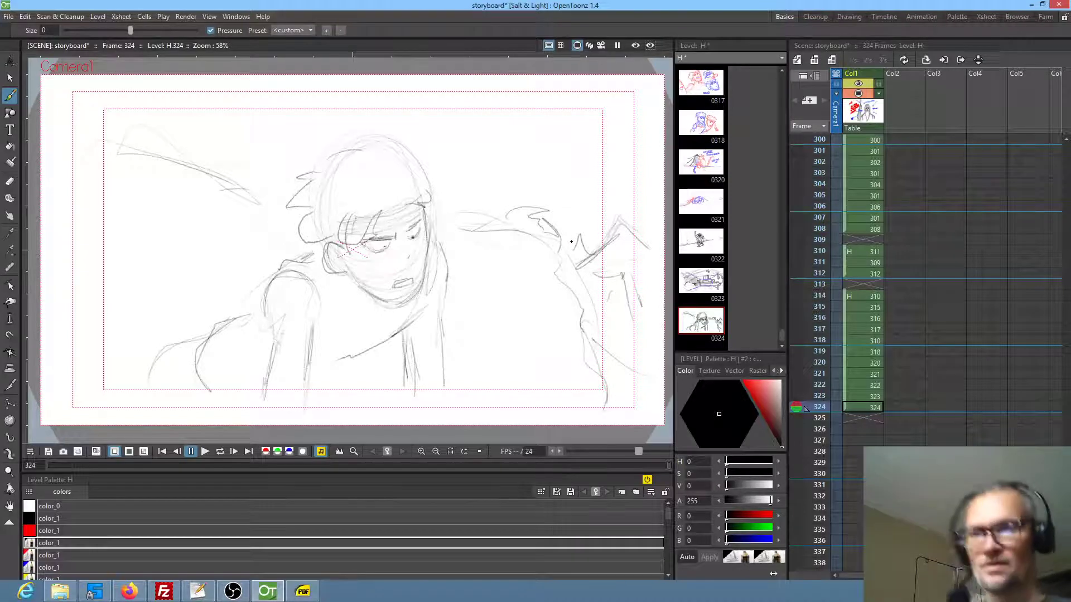
Locate the earlier tent panel in frame 311 and reuse its drawing 309 in frame 325
{"action": "left_click", "coordinate": [873, 273]}
{"action": "left_click", "coordinate": [873, 263]}
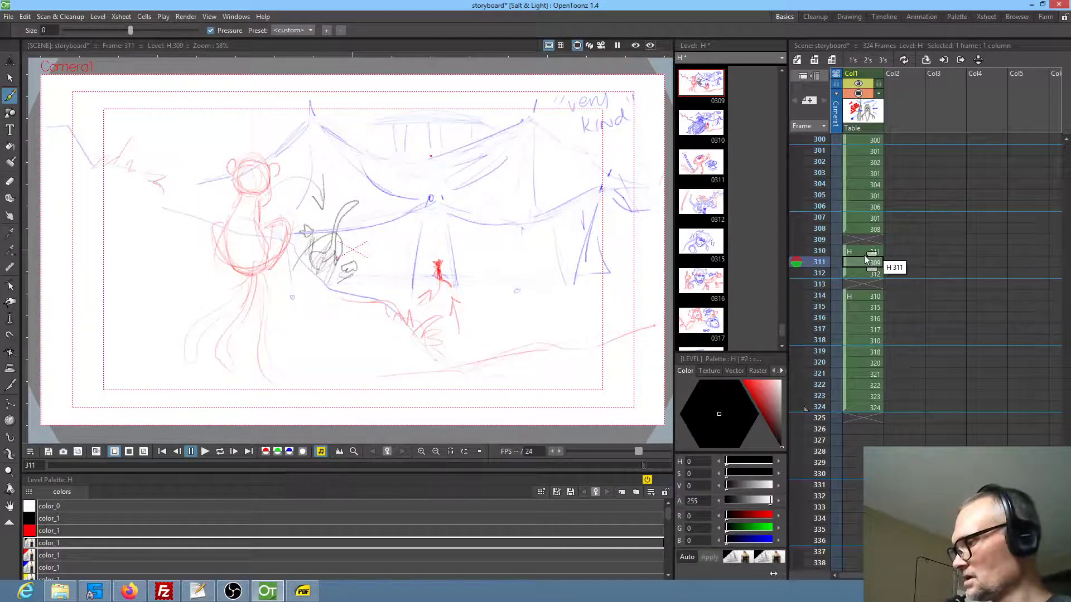
{"action": "left_click", "coordinate": [861, 419]}
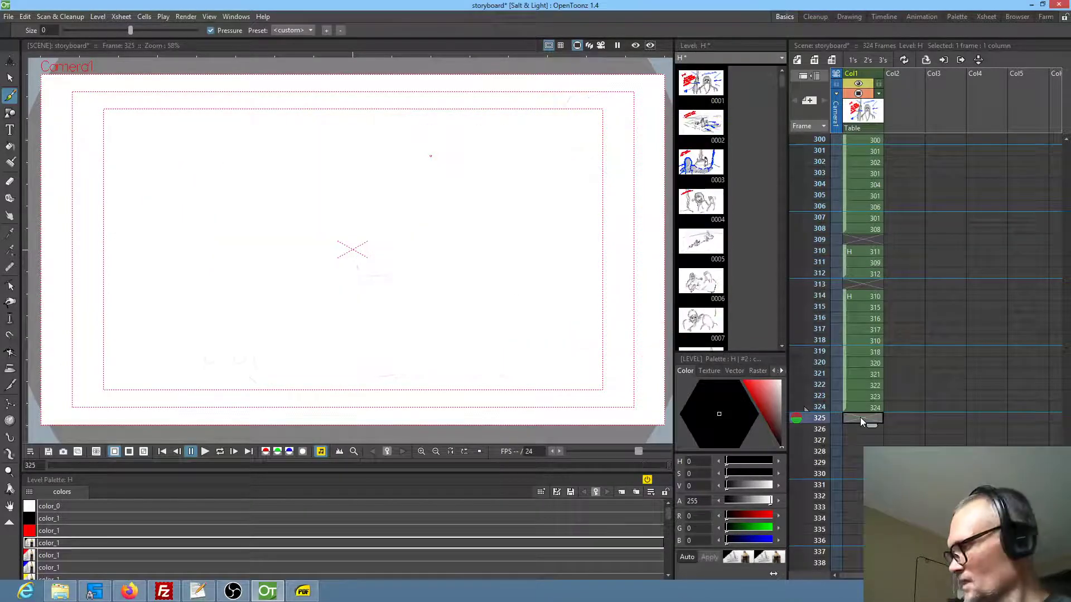
{"action": "type", "text": "309"}
{"action": "key", "text": "Return"}
Replace the reused drawing in frame 325 with an independent duplicate of it, created in frame 326 and moved up
{"action": "left_click", "coordinate": [855, 427]}
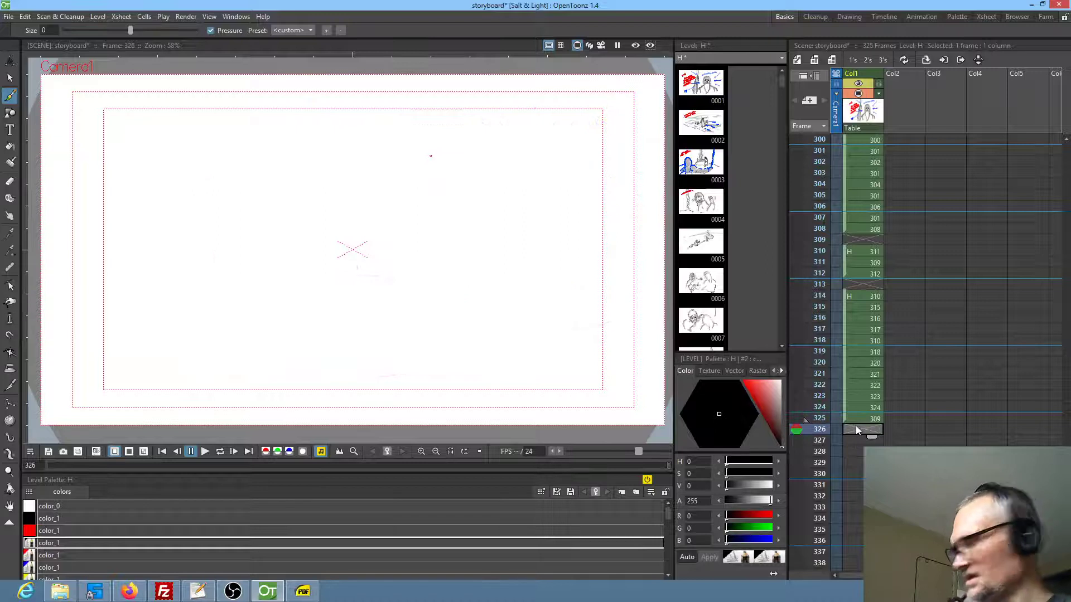
{"action": "key", "text": "d"}
{"action": "left_click", "coordinate": [859, 418]}
{"action": "key", "text": "Delete"}
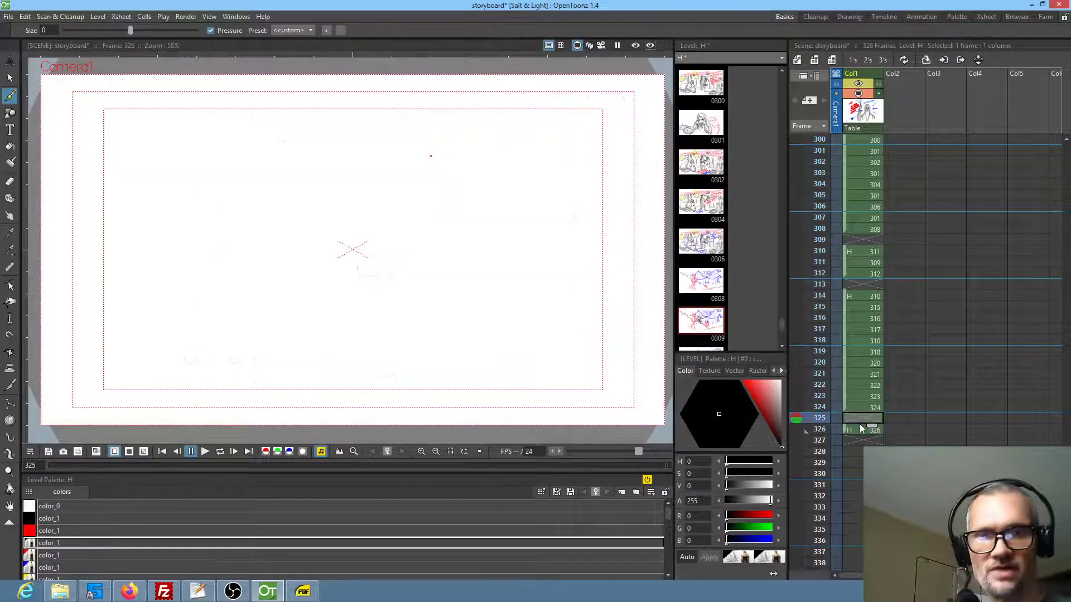
{"action": "left_click", "coordinate": [854, 430]}
{"action": "left_click_drag", "start_coordinate": [846, 430], "coordinate": [851, 418]}
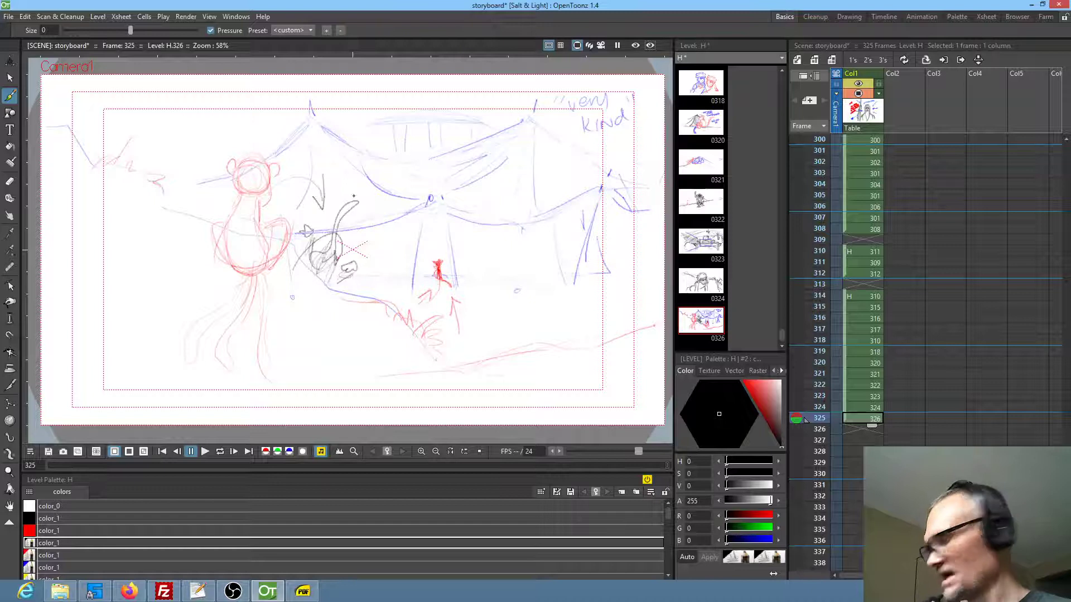
Erase the large red character and the black figure beside it from the duplicated tent panel
{"action": "key", "text": "e"}
{"action": "mouse_move", "coordinate": [340, 178]}
{"action": "left_mouse_down"}
{"action": "mouse_move", "coordinate": [326, 166]}
{"action": "mouse_move", "coordinate": [324, 223]}
{"action": "mouse_move", "coordinate": [364, 195]}
{"action": "mouse_move", "coordinate": [357, 178]}
{"action": "left_mouse_up"}
{"action": "mouse_move", "coordinate": [346, 234]}
{"action": "left_mouse_down"}
{"action": "mouse_move", "coordinate": [306, 244]}
{"action": "mouse_move", "coordinate": [336, 284]}
{"action": "mouse_move", "coordinate": [366, 244]}
{"action": "left_mouse_up"}
{"action": "mouse_move", "coordinate": [283, 164]}
{"action": "left_mouse_down"}
{"action": "mouse_move", "coordinate": [226, 156]}
{"action": "mouse_move", "coordinate": [243, 194]}
{"action": "mouse_move", "coordinate": [219, 210]}
{"action": "mouse_move", "coordinate": [204, 270]}
{"action": "mouse_move", "coordinate": [256, 283]}
{"action": "mouse_move", "coordinate": [288, 262]}
{"action": "mouse_move", "coordinate": [310, 219]}
{"action": "left_mouse_up"}
{"action": "left_click_drag", "start_coordinate": [258, 256], "coordinate": [262, 262]}
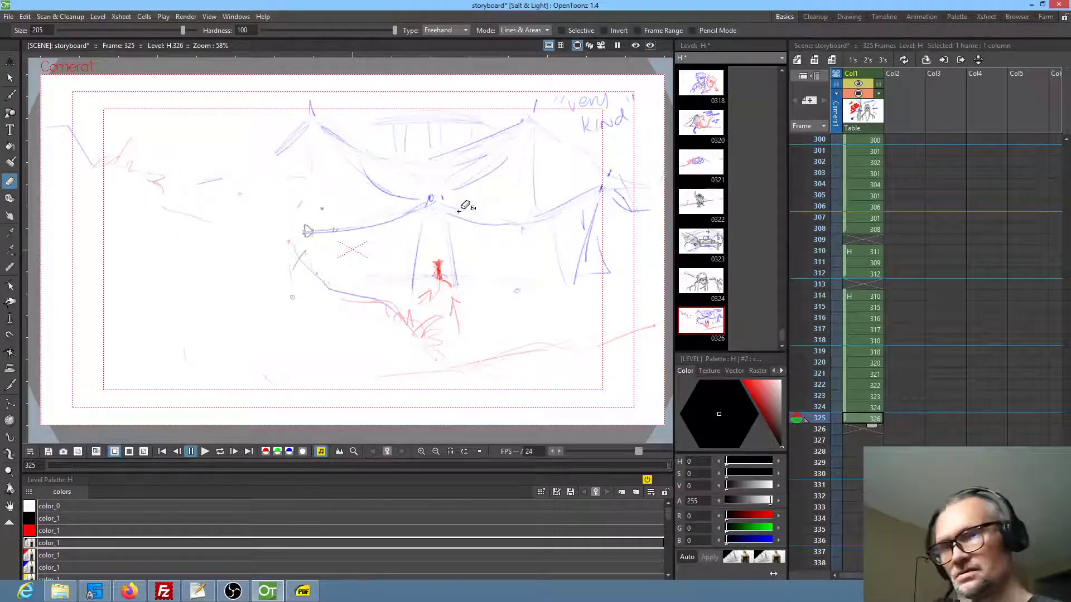
Try sketching a small black standing figure over the red one between the blue entrance posts
{"action": "key", "text": "b"}
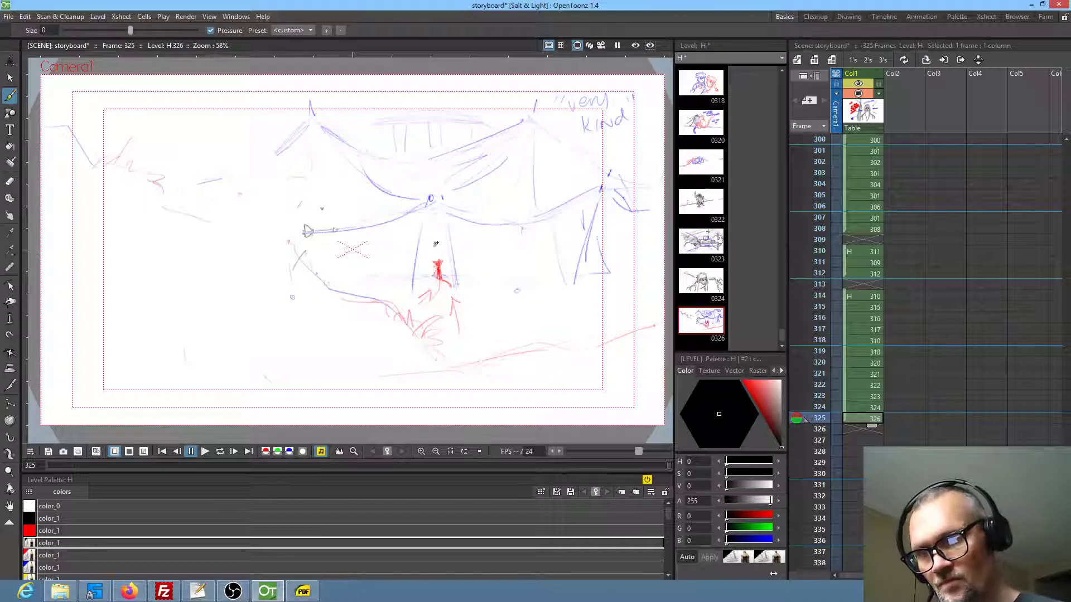
{"action": "left_click", "coordinate": [434, 245]}
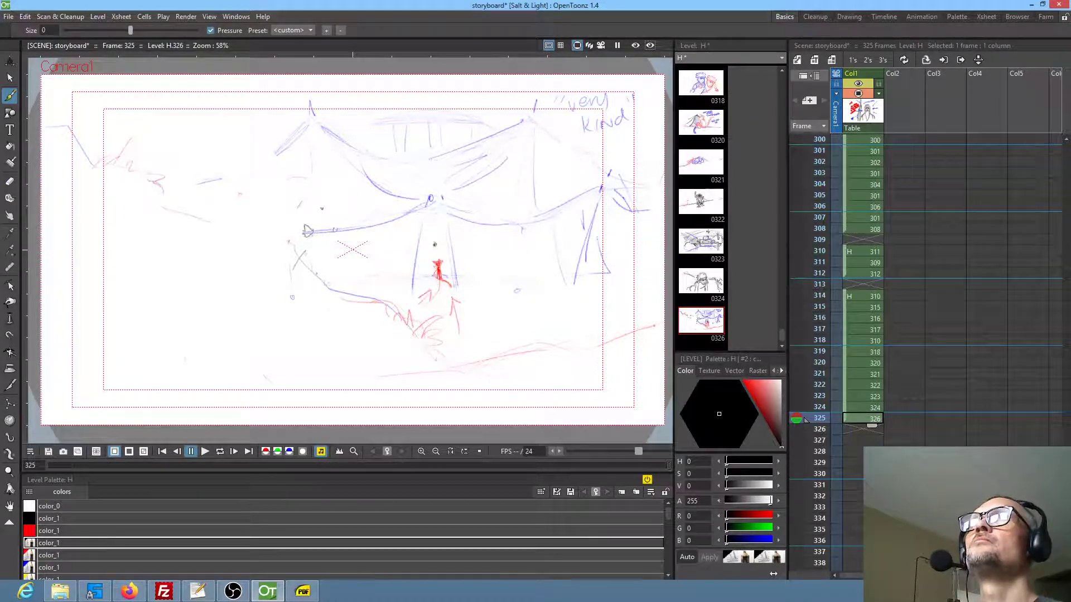
{"action": "mouse_move", "coordinate": [435, 244]}
{"action": "left_mouse_down"}
{"action": "mouse_move", "coordinate": [449, 278]}
{"action": "mouse_move", "coordinate": [436, 287]}
{"action": "mouse_move", "coordinate": [436, 257]}
{"action": "mouse_move", "coordinate": [436, 286]}
{"action": "left_mouse_up"}
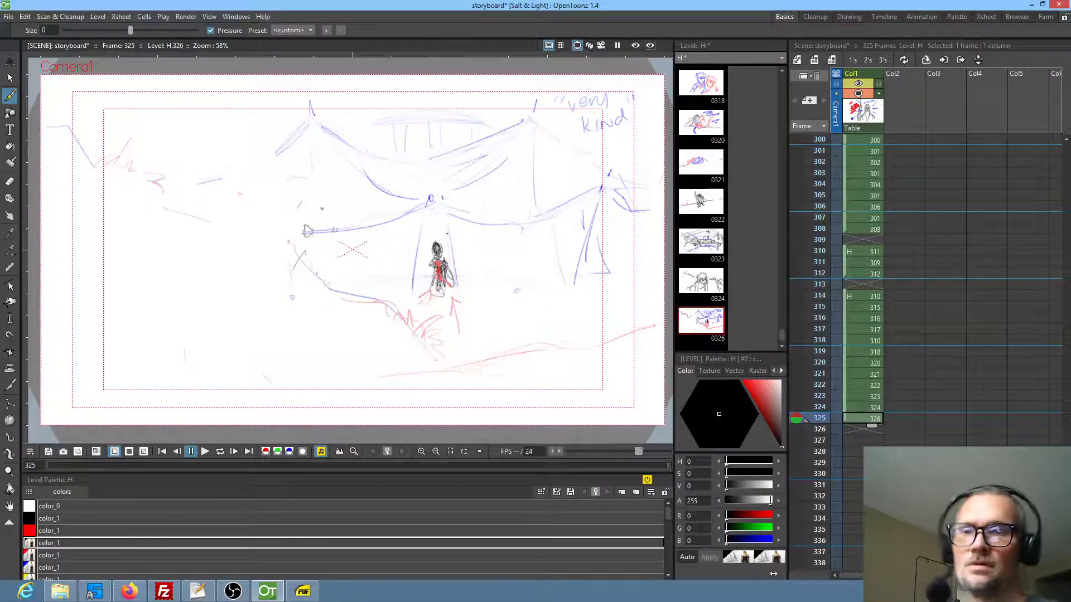
Erase the small black and red figures between the blue entrance posts
{"action": "key", "text": "e"}
{"action": "mouse_move", "coordinate": [449, 232]}
{"action": "left_mouse_down"}
{"action": "mouse_move", "coordinate": [426, 266]}
{"action": "mouse_move", "coordinate": [445, 296]}
{"action": "mouse_move", "coordinate": [448, 228]}
{"action": "left_mouse_up"}
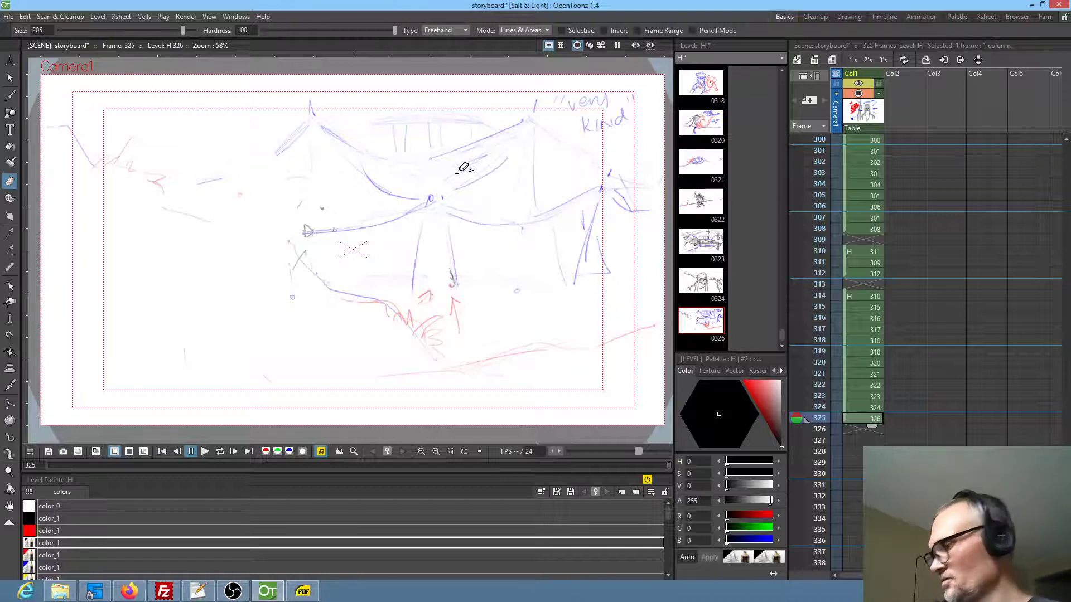
Sketch the foreground character's banded head top in black and add the neck and shoulder line below it
{"action": "key", "text": "b"}
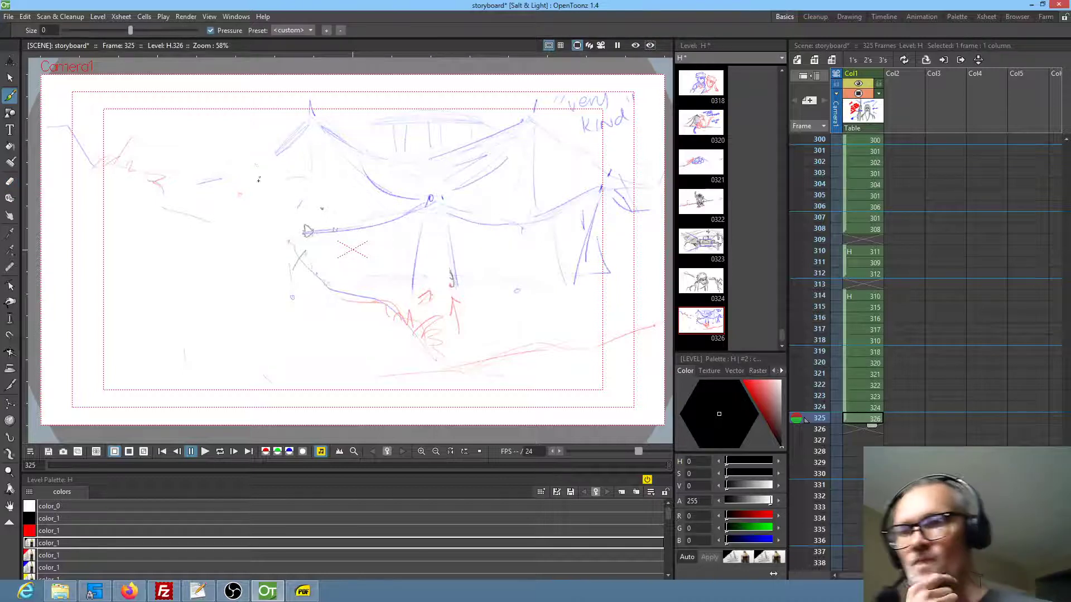
{"action": "mouse_move", "coordinate": [249, 170]}
{"action": "left_mouse_down"}
{"action": "mouse_move", "coordinate": [276, 152]}
{"action": "mouse_move", "coordinate": [304, 175]}
{"action": "mouse_move", "coordinate": [260, 162]}
{"action": "mouse_move", "coordinate": [267, 158]}
{"action": "mouse_move", "coordinate": [242, 163]}
{"action": "mouse_move", "coordinate": [310, 156]}
{"action": "mouse_move", "coordinate": [315, 180]}
{"action": "mouse_move", "coordinate": [281, 174]}
{"action": "mouse_move", "coordinate": [294, 178]}
{"action": "left_mouse_up"}
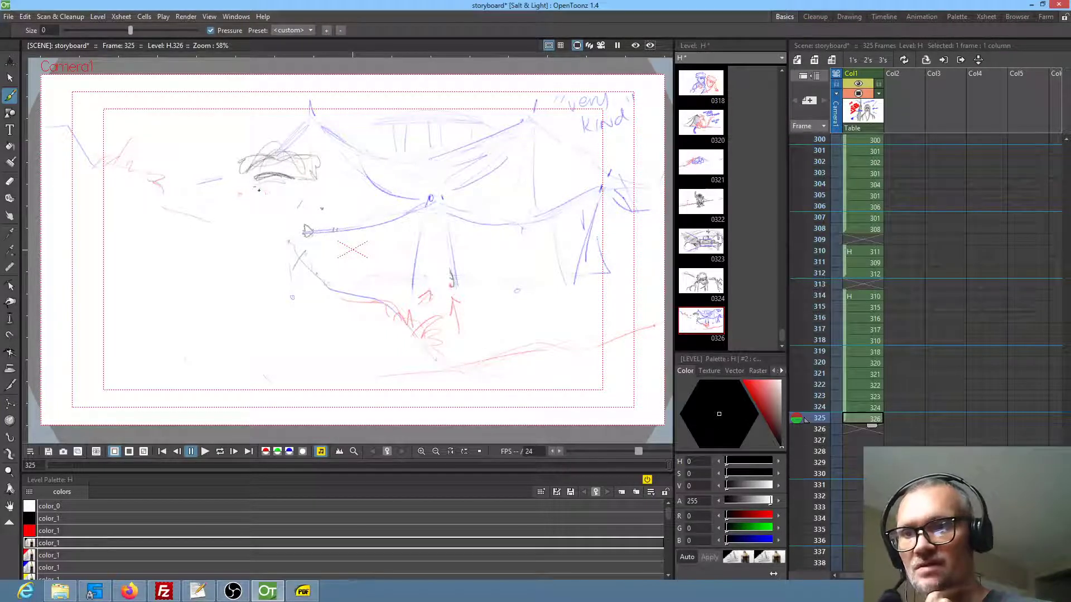
{"action": "mouse_move", "coordinate": [257, 211]}
{"action": "left_mouse_down"}
{"action": "mouse_move", "coordinate": [265, 222]}
{"action": "mouse_move", "coordinate": [250, 223]}
{"action": "mouse_move", "coordinate": [271, 225]}
{"action": "mouse_move", "coordinate": [207, 231]}
{"action": "left_mouse_up"}
{"action": "left_click_drag", "start_coordinate": [280, 229], "coordinate": [282, 238]}
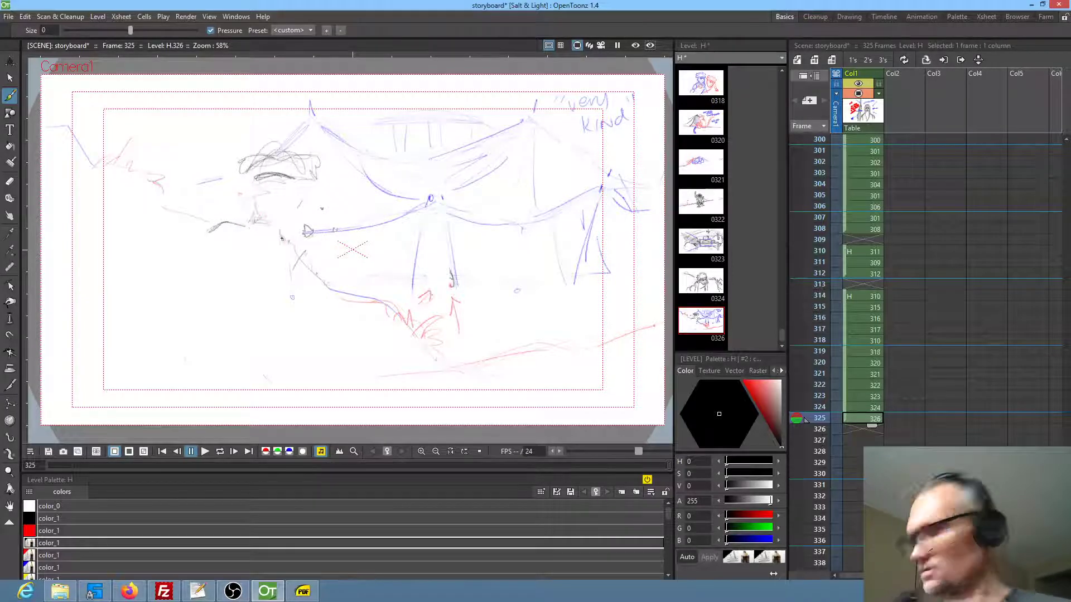
Check the neighbouring panel for reference, and draw the character's near arm down to an open hand resting low in the foreground
{"action": "key", "text": "Up"}
{"action": "key", "text": "Down"}
{"action": "mouse_move", "coordinate": [290, 243]}
{"action": "left_mouse_down"}
{"action": "mouse_move", "coordinate": [301, 253]}
{"action": "mouse_move", "coordinate": [284, 250]}
{"action": "mouse_move", "coordinate": [274, 264]}
{"action": "left_mouse_up"}
{"action": "left_click_drag", "start_coordinate": [298, 246], "coordinate": [286, 315]}
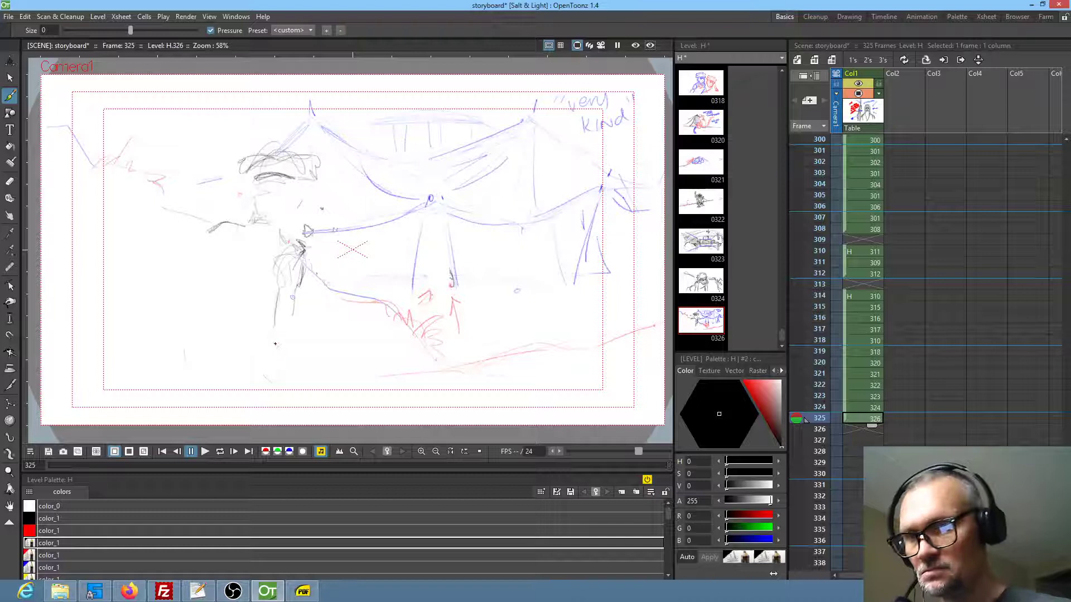
{"action": "mouse_move", "coordinate": [284, 338]}
{"action": "left_mouse_down"}
{"action": "mouse_move", "coordinate": [266, 347]}
{"action": "mouse_move", "coordinate": [314, 348]}
{"action": "mouse_move", "coordinate": [312, 327]}
{"action": "mouse_move", "coordinate": [348, 327]}
{"action": "mouse_move", "coordinate": [332, 350]}
{"action": "left_mouse_up"}
{"action": "left_click_drag", "start_coordinate": [350, 335], "coordinate": [348, 343]}
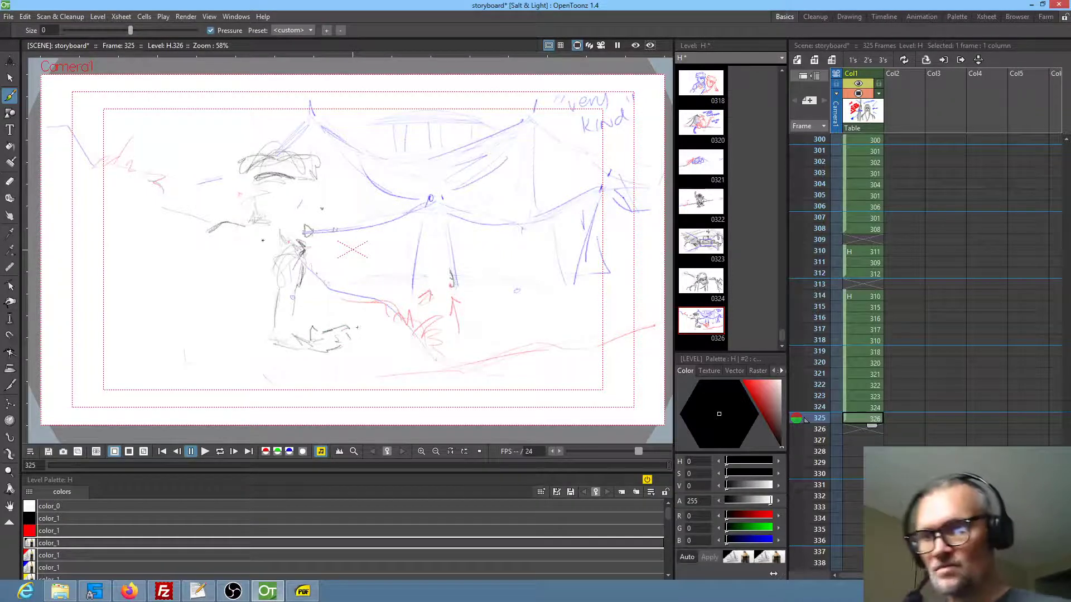
Draw the character's back from the shoulder to the shirt hem, add sleeve and waist folds, and sketch the hips
{"action": "left_click_drag", "start_coordinate": [219, 236], "coordinate": [192, 264]}
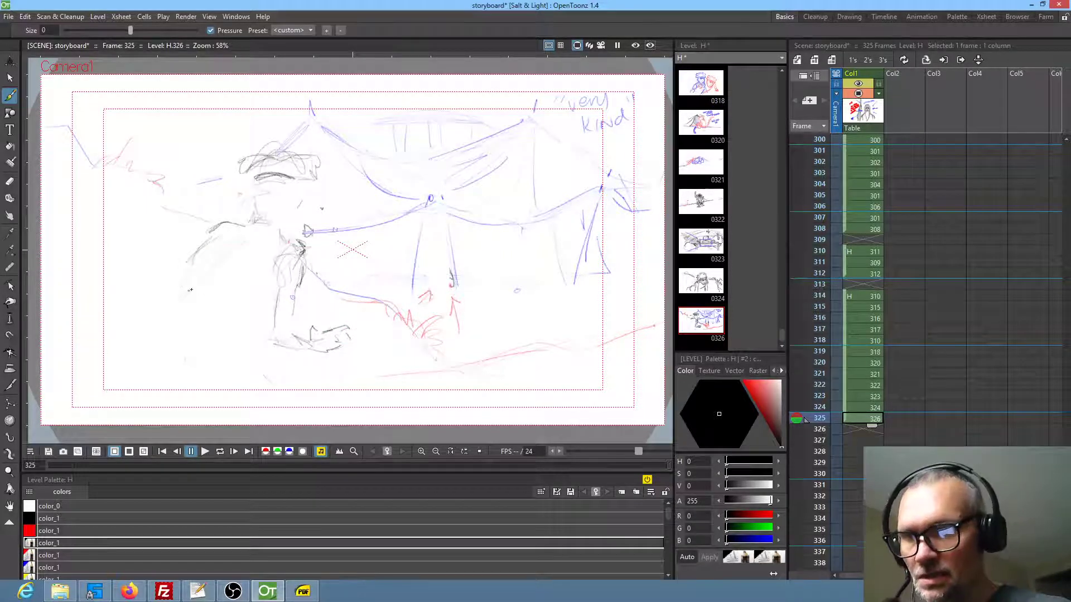
{"action": "left_click_drag", "start_coordinate": [167, 314], "coordinate": [207, 326]}
{"action": "key", "text": "period"}
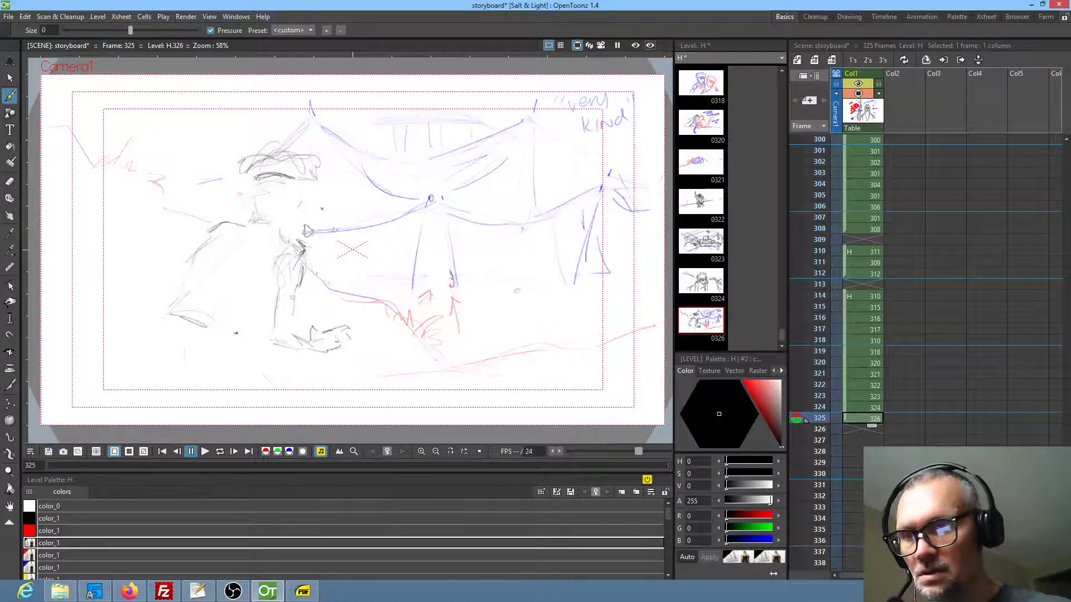
{"action": "mouse_move", "coordinate": [196, 254]}
{"action": "left_mouse_down"}
{"action": "mouse_move", "coordinate": [245, 225]}
{"action": "mouse_move", "coordinate": [214, 226]}
{"action": "left_mouse_up"}
{"action": "left_click_drag", "start_coordinate": [205, 251], "coordinate": [203, 279]}
{"action": "left_click_drag", "start_coordinate": [153, 349], "coordinate": [174, 324]}
{"action": "left_click_drag", "start_coordinate": [225, 365], "coordinate": [238, 340]}
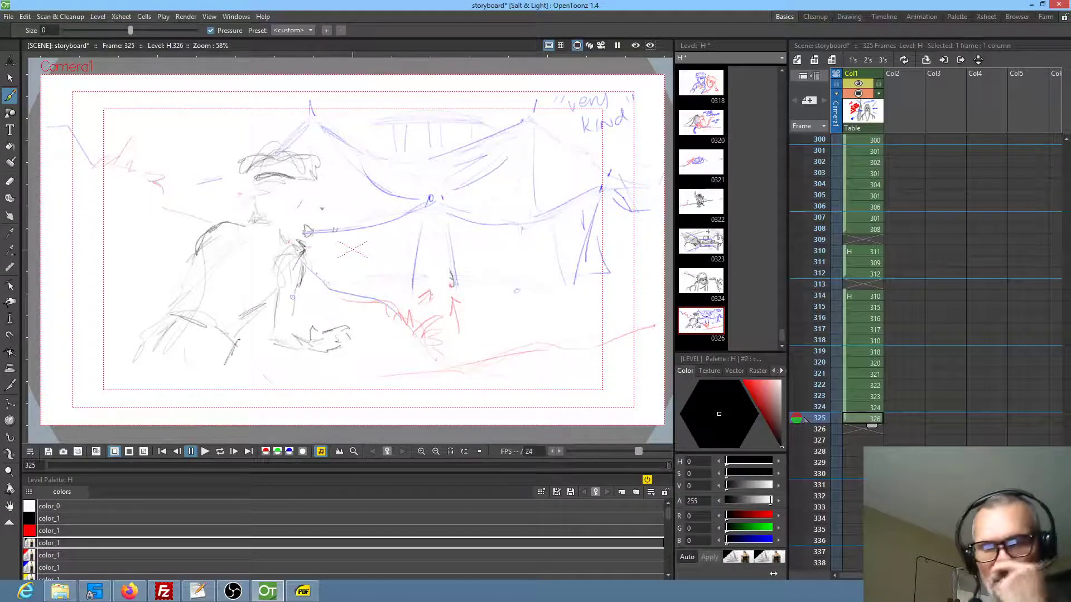
{"action": "left_click_drag", "start_coordinate": [231, 335], "coordinate": [220, 381]}
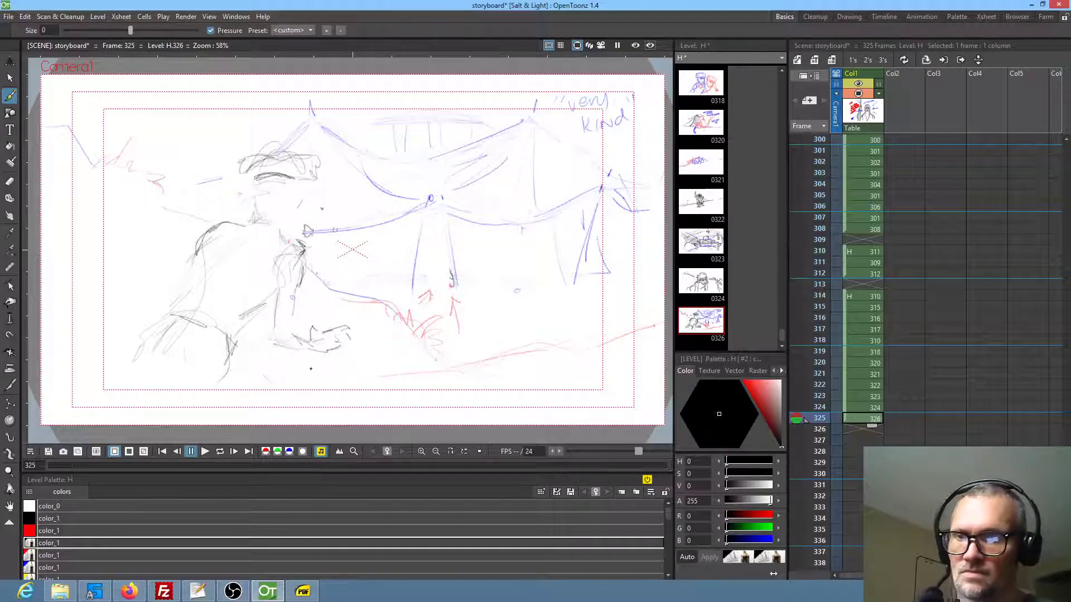
Draw the character's ears and jaw, and hatch the hair above the headband
{"action": "mouse_move", "coordinate": [307, 194]}
{"action": "left_mouse_down"}
{"action": "mouse_move", "coordinate": [299, 211]}
{"action": "mouse_move", "coordinate": [252, 210]}
{"action": "mouse_move", "coordinate": [252, 198]}
{"action": "mouse_move", "coordinate": [304, 194]}
{"action": "mouse_move", "coordinate": [282, 233]}
{"action": "left_mouse_up"}
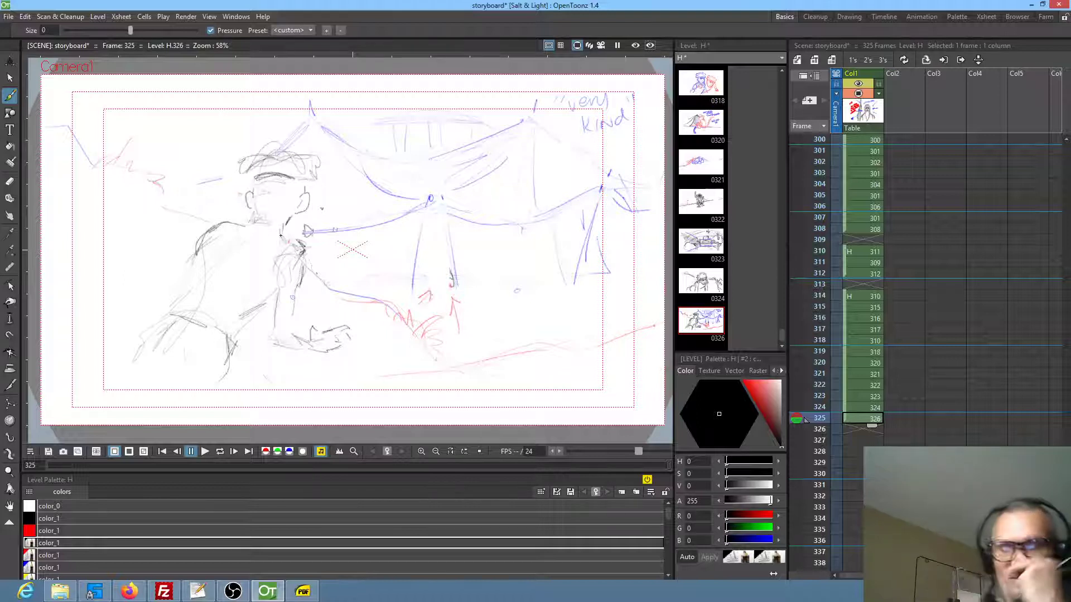
{"action": "mouse_move", "coordinate": [257, 168]}
{"action": "left_mouse_down"}
{"action": "mouse_move", "coordinate": [286, 161]}
{"action": "mouse_move", "coordinate": [308, 175]}
{"action": "left_mouse_up"}
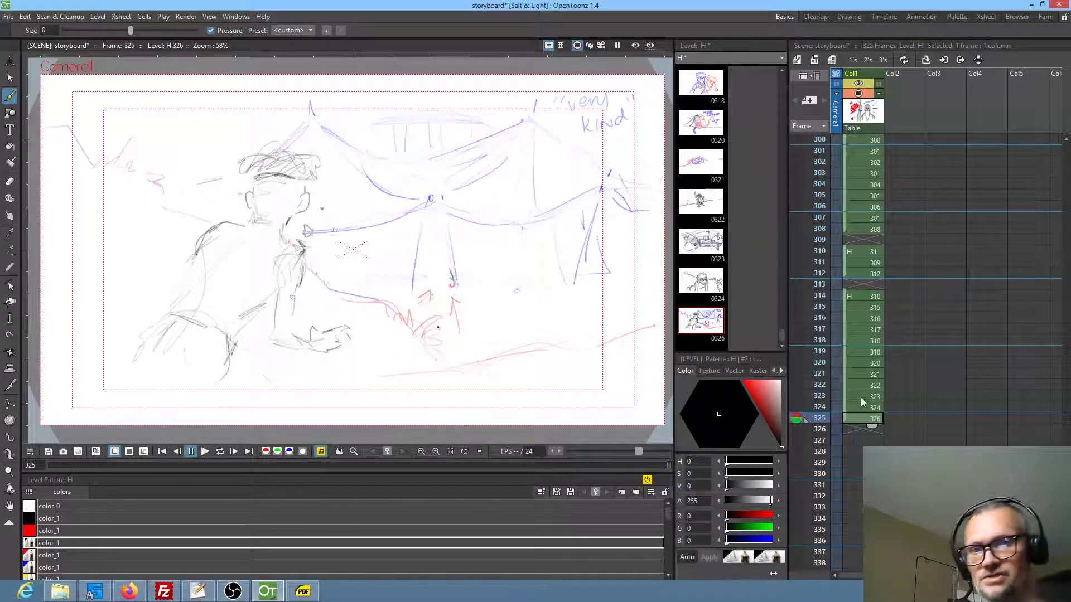
Add a blank drawing in frame 326 after the tent panel and move it down to frame 327
{"action": "left_click", "coordinate": [864, 429]}
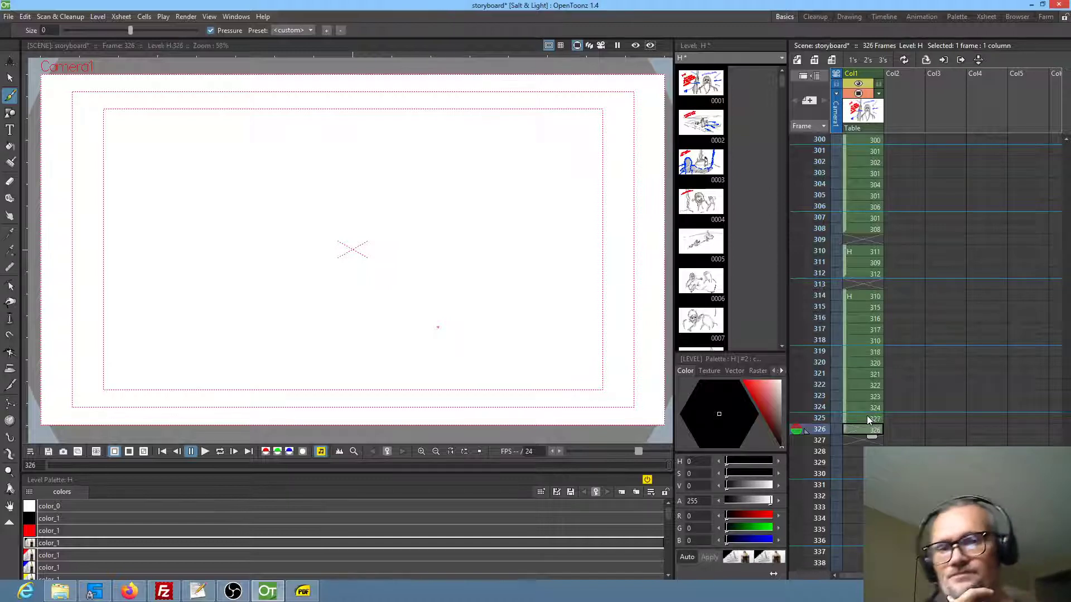
{"action": "left_click", "coordinate": [866, 419]}
{"action": "left_click", "coordinate": [856, 430]}
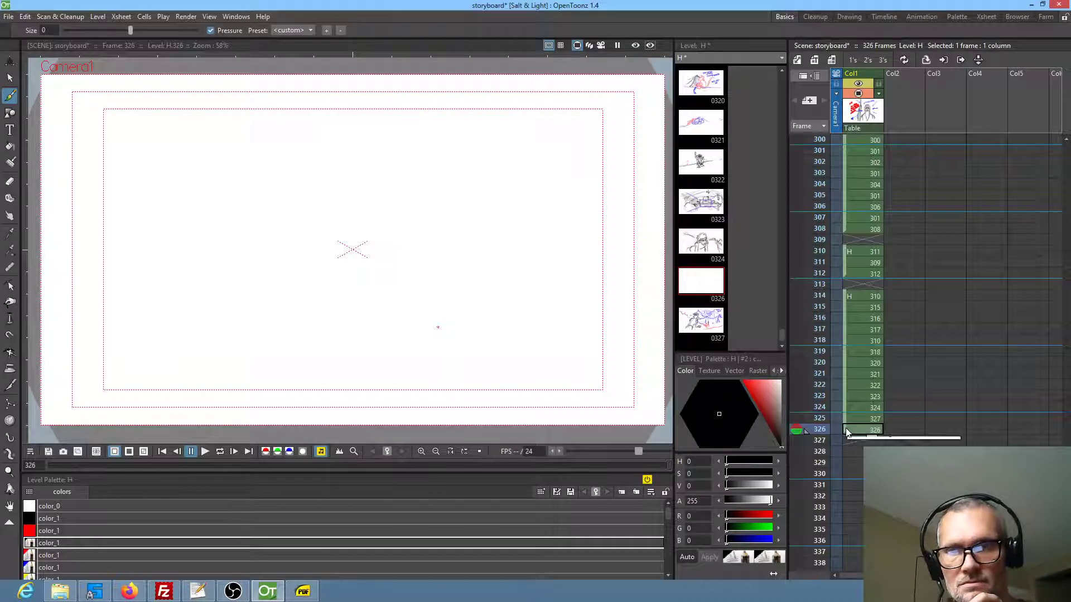
{"action": "left_click", "coordinate": [865, 419]}
{"action": "left_click", "coordinate": [858, 428]}
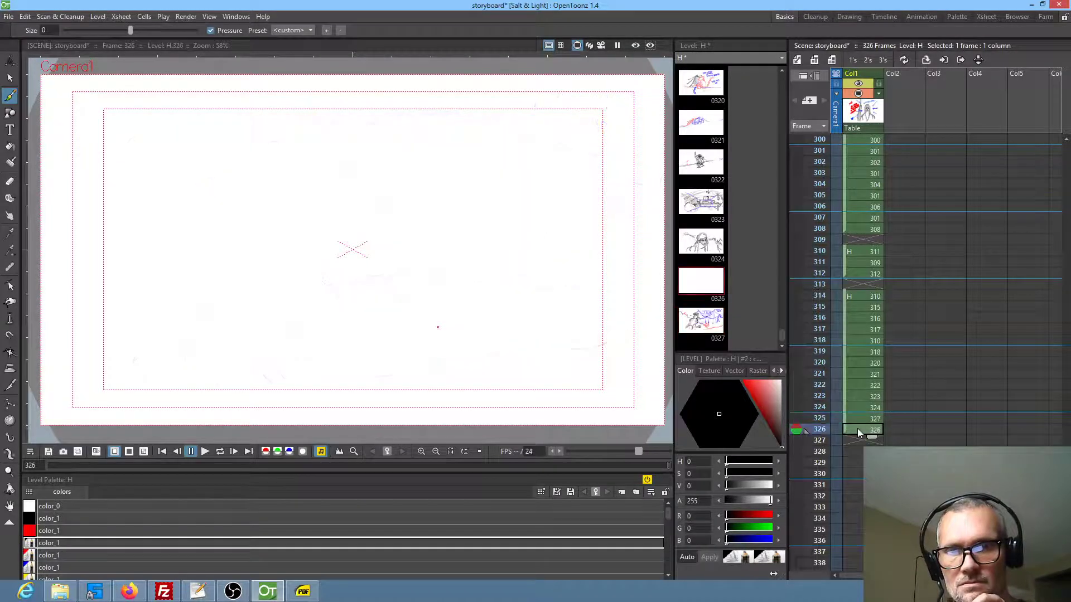
{"action": "left_click_drag", "start_coordinate": [845, 428], "coordinate": [845, 439]}
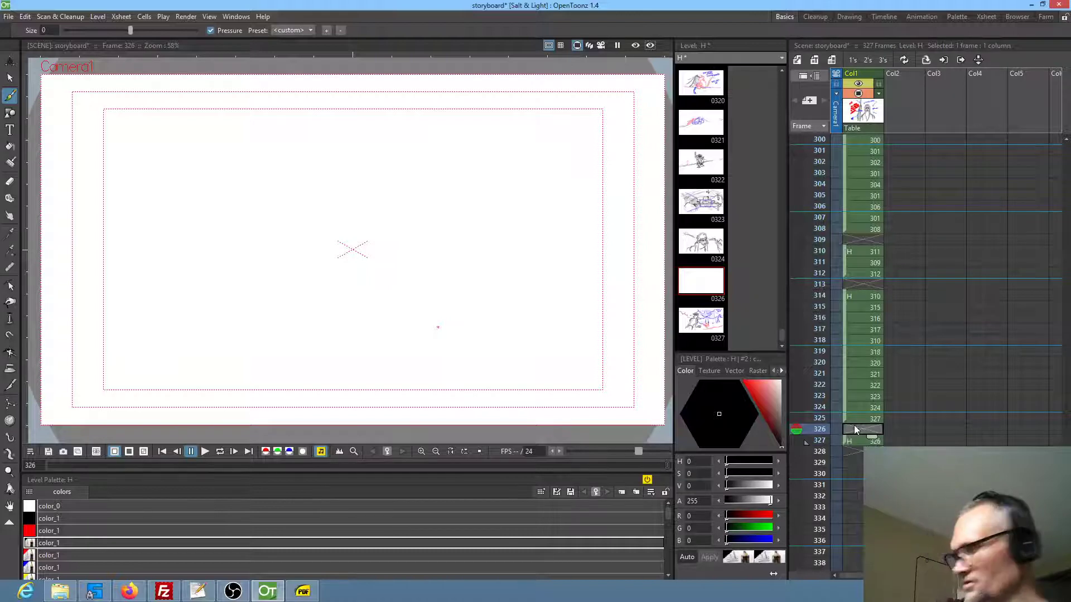
Add a blank drawing in the empty frame 326, check the neighbouring frames, and save the storyboard
{"action": "key", "text": "alt+d"}
{"action": "left_click", "coordinate": [868, 417]}
{"action": "left_click", "coordinate": [865, 406]}
{"action": "left_click", "coordinate": [860, 417]}
{"action": "left_click", "coordinate": [861, 428]}
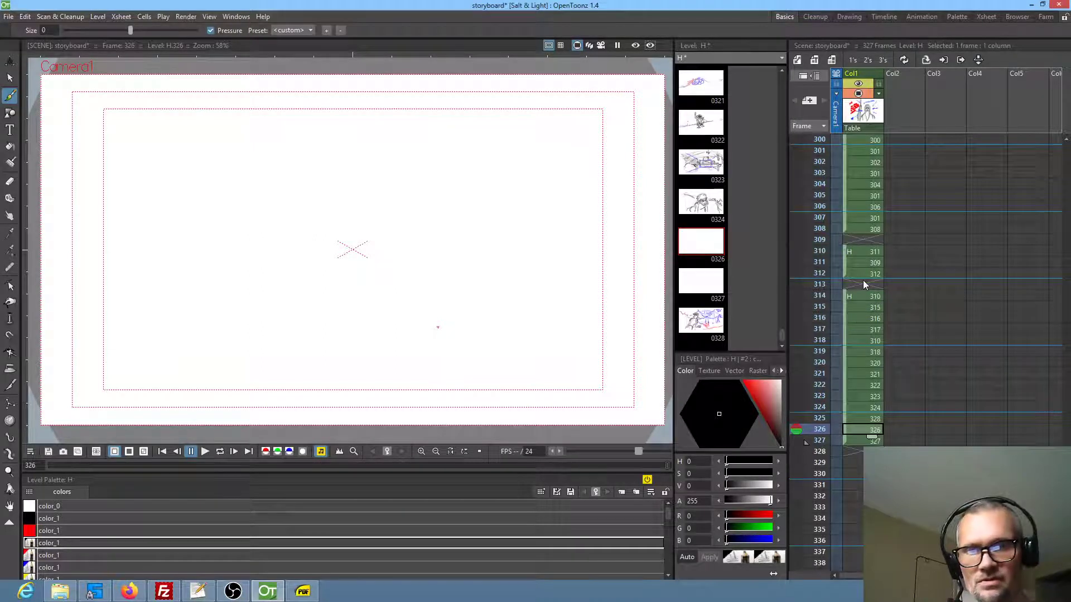
{"action": "left_click", "coordinate": [9, 17]}
{"action": "left_click", "coordinate": [25, 53]}
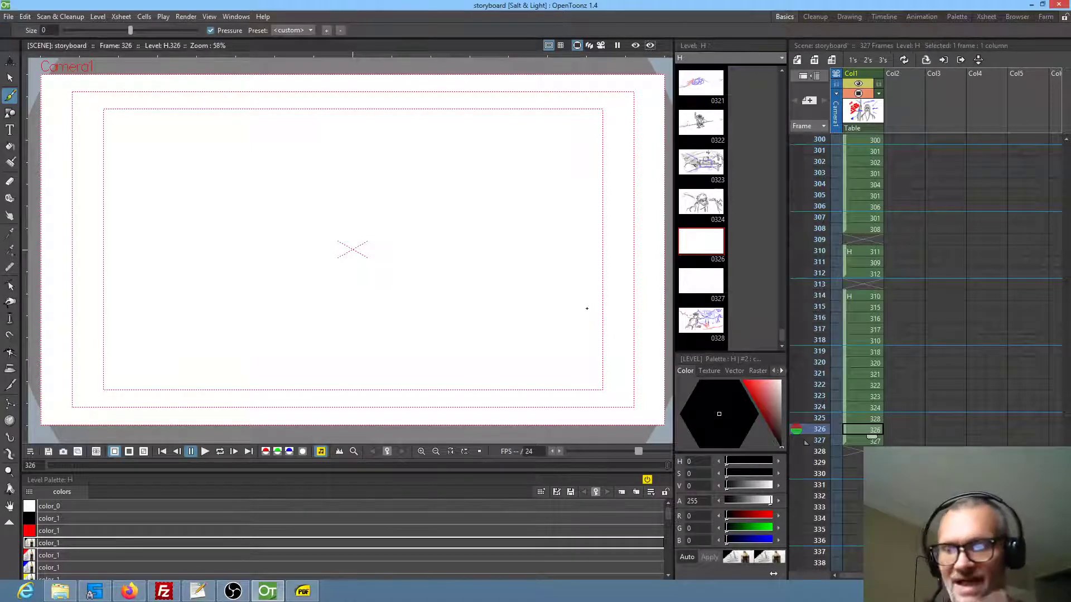
Copy the entire close-up sketch from frame 324 and paste it into the blank drawing in frame 326
{"action": "left_click", "coordinate": [862, 410]}
{"action": "left_click", "coordinate": [862, 414]}
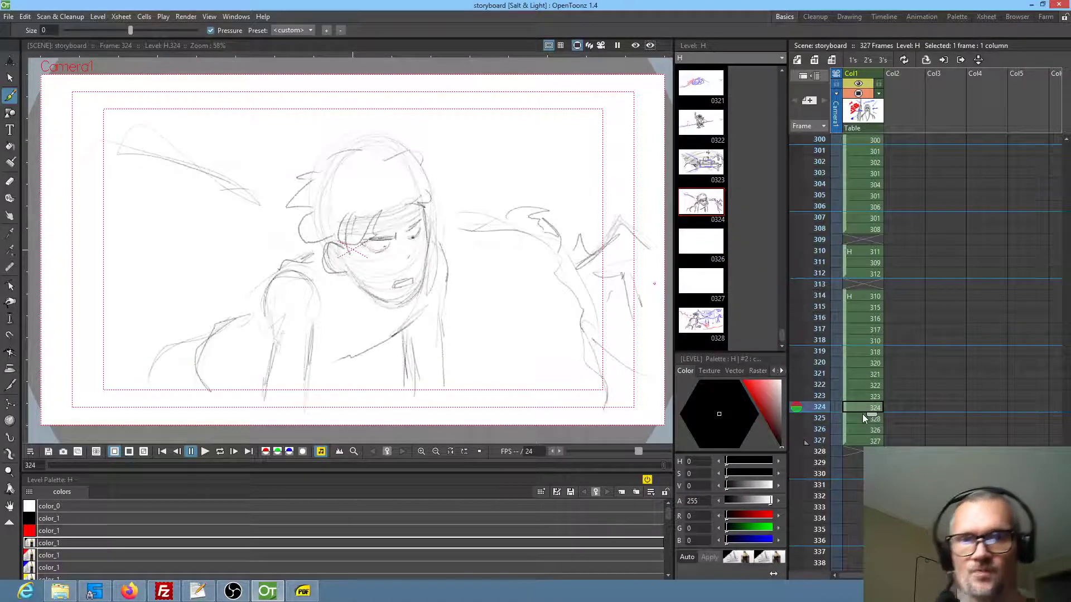
{"action": "left_click", "coordinate": [861, 429]}
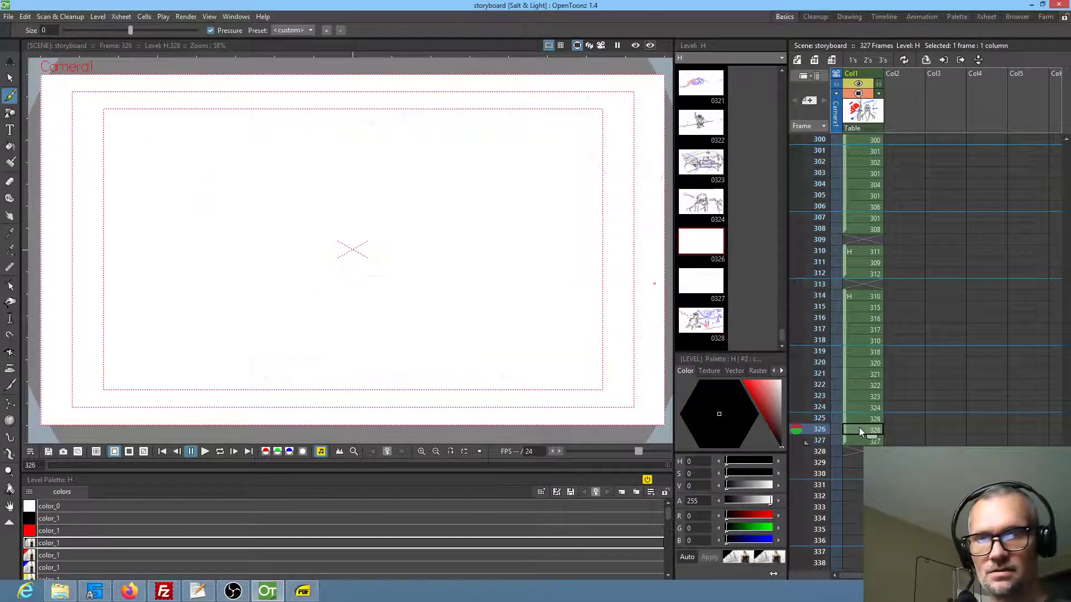
{"action": "left_click", "coordinate": [862, 417]}
{"action": "left_click", "coordinate": [862, 407]}
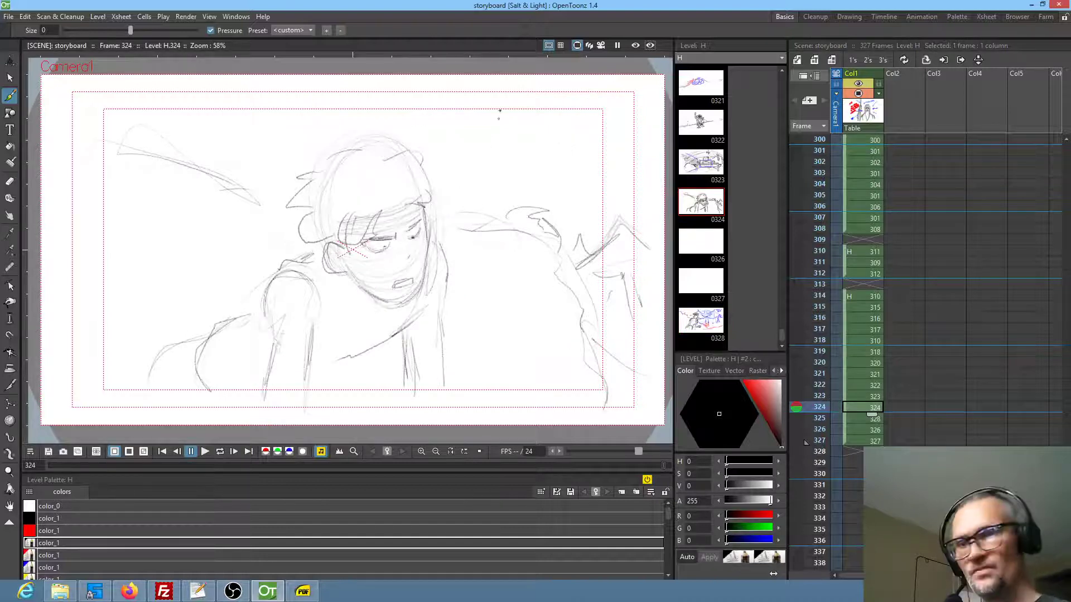
{"action": "key", "text": "a"}
{"action": "key", "text": "s"}
{"action": "mouse_move", "coordinate": [561, 126]}
{"action": "left_mouse_down"}
{"action": "mouse_move", "coordinate": [455, 112]}
{"action": "mouse_move", "coordinate": [331, 136]}
{"action": "mouse_move", "coordinate": [217, 245]}
{"action": "mouse_move", "coordinate": [113, 287]}
{"action": "mouse_move", "coordinate": [149, 285]}
{"action": "left_mouse_up"}
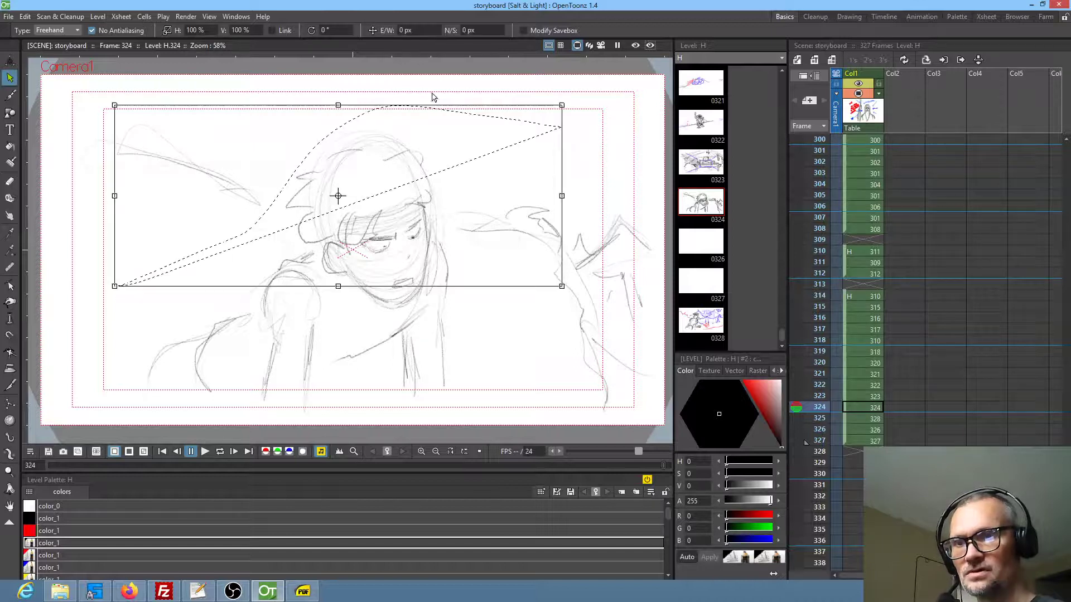
{"action": "mouse_move", "coordinate": [564, 91]}
{"action": "left_mouse_down"}
{"action": "mouse_move", "coordinate": [279, 92]}
{"action": "mouse_move", "coordinate": [57, 121]}
{"action": "mouse_move", "coordinate": [68, 297]}
{"action": "mouse_move", "coordinate": [112, 365]}
{"action": "mouse_move", "coordinate": [284, 425]}
{"action": "mouse_move", "coordinate": [481, 381]}
{"action": "mouse_move", "coordinate": [572, 417]}
{"action": "mouse_move", "coordinate": [664, 326]}
{"action": "mouse_move", "coordinate": [632, 143]}
{"action": "mouse_move", "coordinate": [539, 105]}
{"action": "left_mouse_up"}
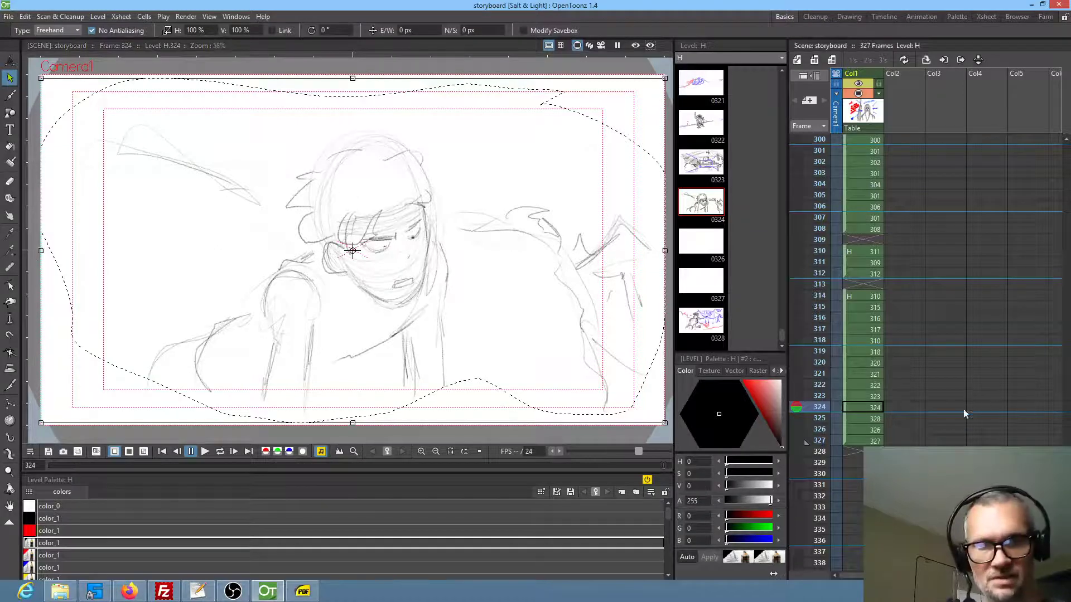
{"action": "left_click", "coordinate": [874, 430]}
{"action": "left_click", "coordinate": [854, 418]}
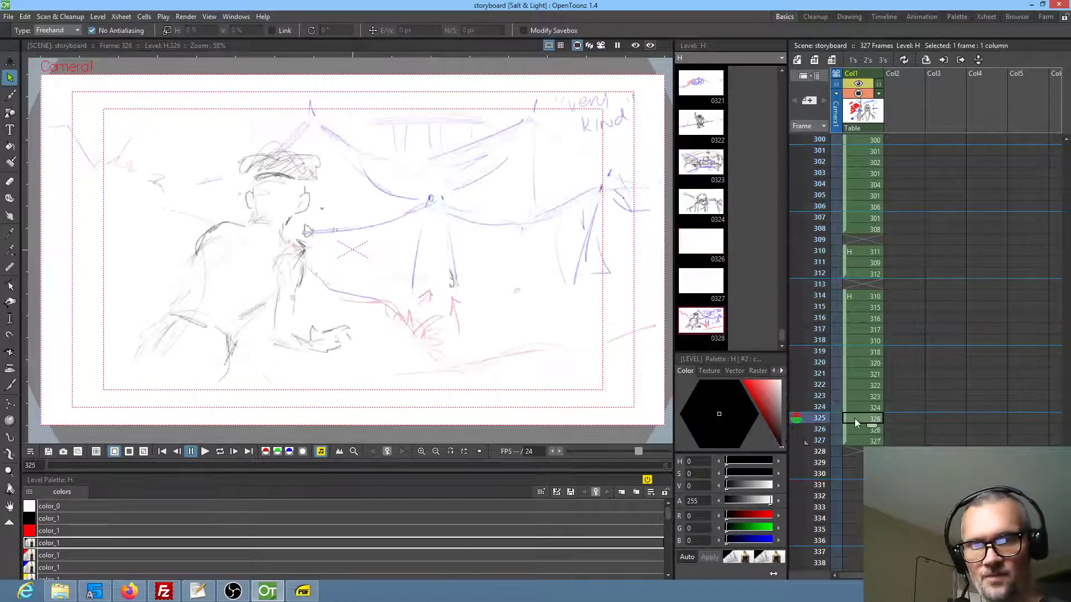
{"action": "left_click", "coordinate": [857, 430]}
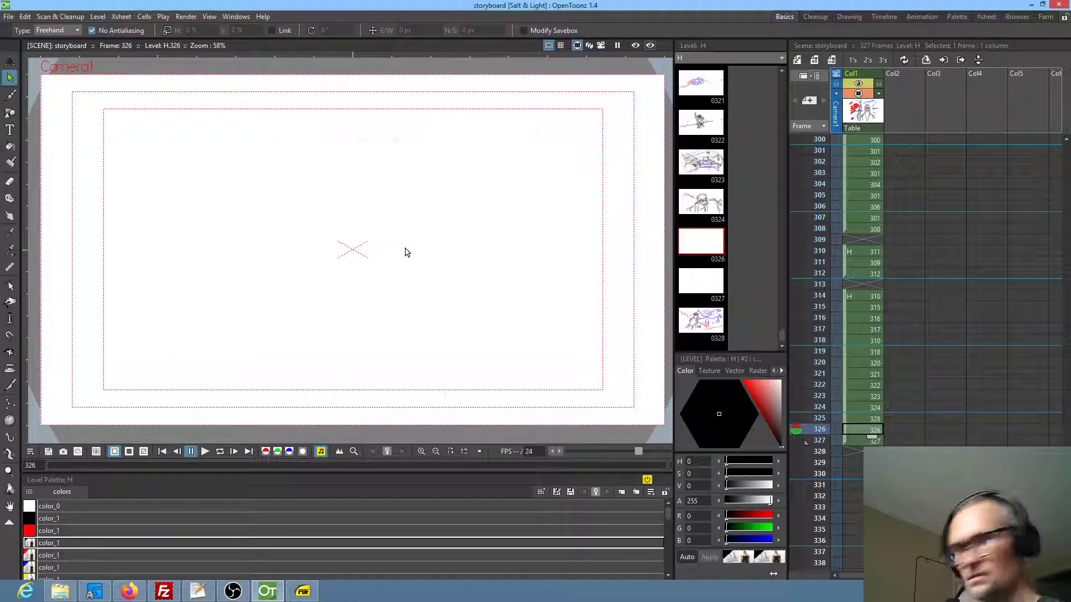
{"action": "key", "text": "ctrl+v"}
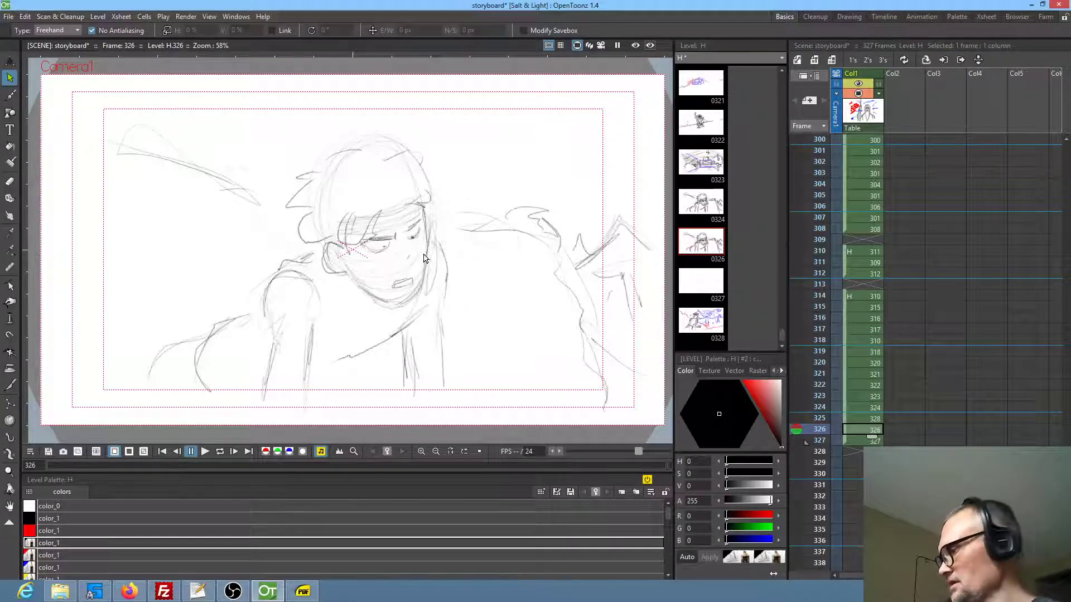
Lasso the whole character in frame 326, rotate it about -10.7°, and move it about 672 px east and 162 px south
{"action": "mouse_move", "coordinate": [457, 199]}
{"action": "left_mouse_down"}
{"action": "mouse_move", "coordinate": [427, 142]}
{"action": "mouse_move", "coordinate": [233, 282]}
{"action": "mouse_move", "coordinate": [181, 412]}
{"action": "mouse_move", "coordinate": [510, 309]}
{"action": "mouse_move", "coordinate": [460, 209]}
{"action": "left_mouse_up"}
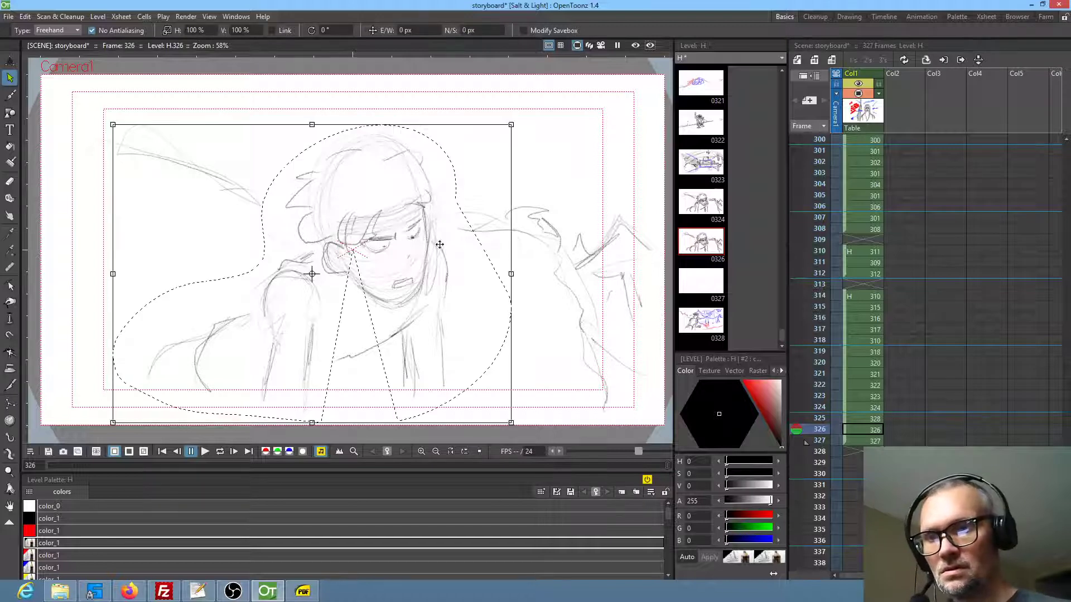
{"action": "left_click", "coordinate": [507, 103]}
{"action": "mouse_move", "coordinate": [430, 146]}
{"action": "left_mouse_down"}
{"action": "mouse_move", "coordinate": [397, 119]}
{"action": "mouse_move", "coordinate": [318, 142]}
{"action": "mouse_move", "coordinate": [273, 192]}
{"action": "mouse_move", "coordinate": [257, 246]}
{"action": "mouse_move", "coordinate": [171, 281]}
{"action": "mouse_move", "coordinate": [111, 363]}
{"action": "mouse_move", "coordinate": [160, 407]}
{"action": "mouse_move", "coordinate": [316, 420]}
{"action": "mouse_move", "coordinate": [427, 409]}
{"action": "mouse_move", "coordinate": [505, 349]}
{"action": "mouse_move", "coordinate": [489, 269]}
{"action": "mouse_move", "coordinate": [438, 162]}
{"action": "left_mouse_up"}
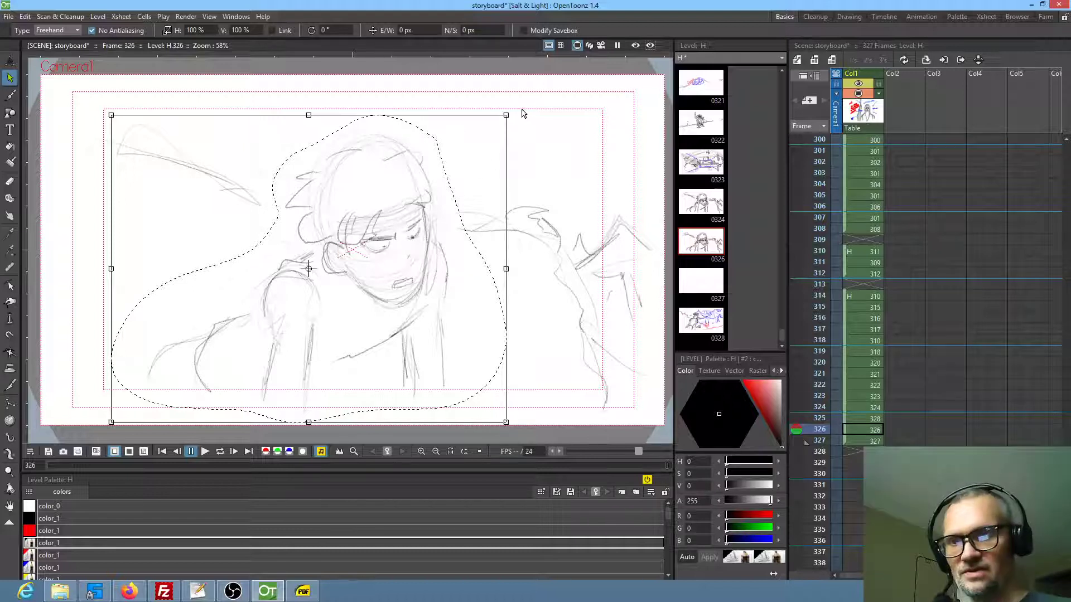
{"action": "left_click_drag", "start_coordinate": [512, 111], "coordinate": [545, 143]}
{"action": "mouse_move", "coordinate": [392, 234]}
{"action": "left_mouse_down"}
{"action": "mouse_move", "coordinate": [452, 289]}
{"action": "mouse_move", "coordinate": [487, 270]}
{"action": "left_mouse_up"}
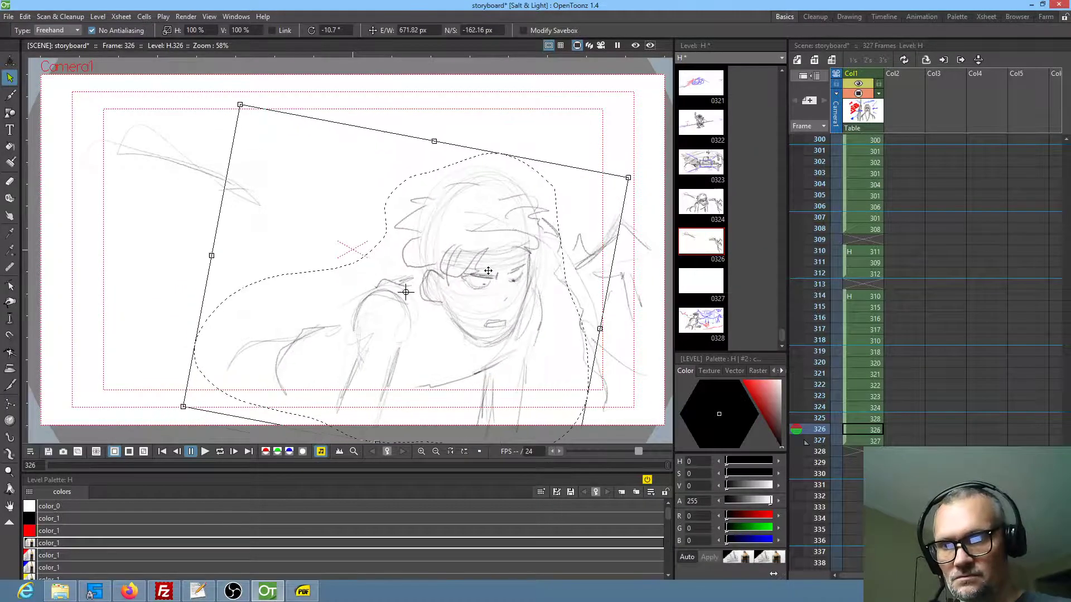
{"action": "left_click", "coordinate": [540, 144]}
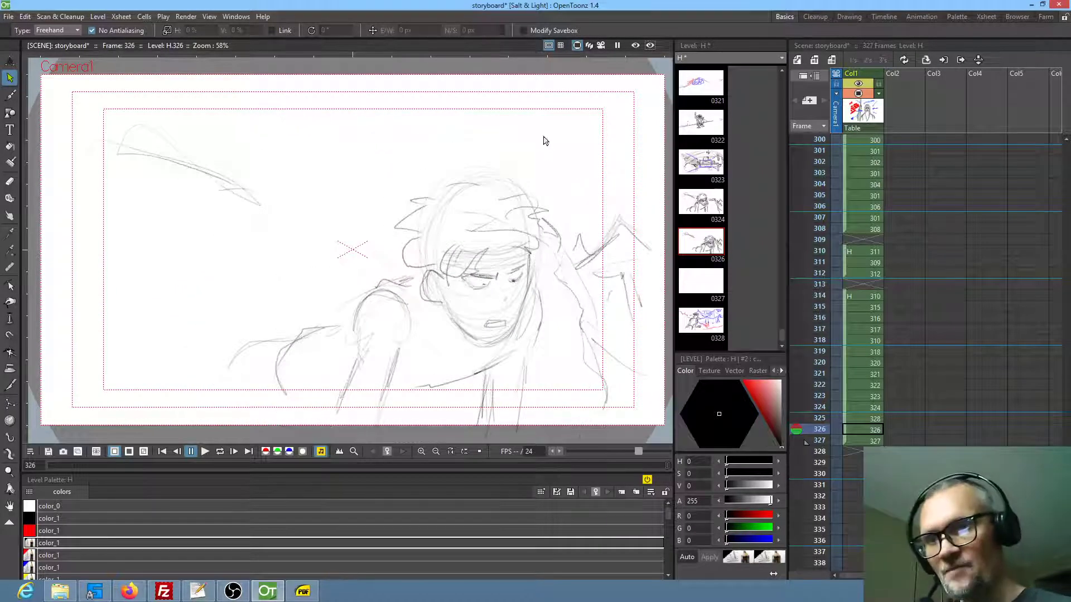
Lasso the character's head in frame 326, tilt it about -14.6°, and shift it about 139 px east and 27 px south
{"action": "mouse_move", "coordinate": [486, 162]}
{"action": "left_mouse_down"}
{"action": "mouse_move", "coordinate": [410, 291]}
{"action": "mouse_move", "coordinate": [436, 341]}
{"action": "mouse_move", "coordinate": [493, 349]}
{"action": "mouse_move", "coordinate": [544, 234]}
{"action": "left_mouse_up"}
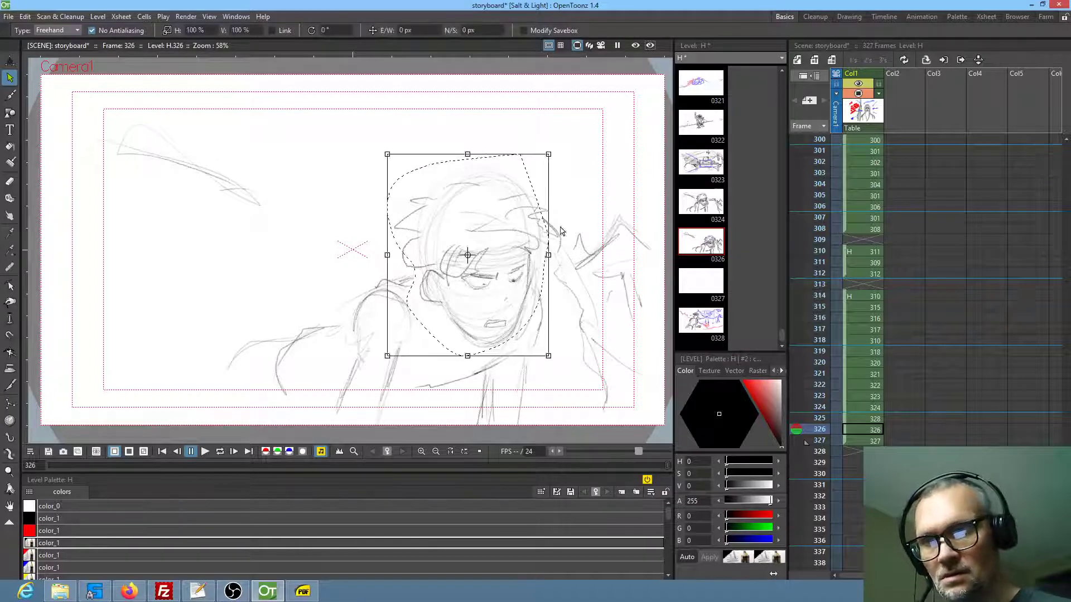
{"action": "left_click_drag", "start_coordinate": [553, 156], "coordinate": [577, 181]}
{"action": "left_click_drag", "start_coordinate": [471, 313], "coordinate": [497, 317]}
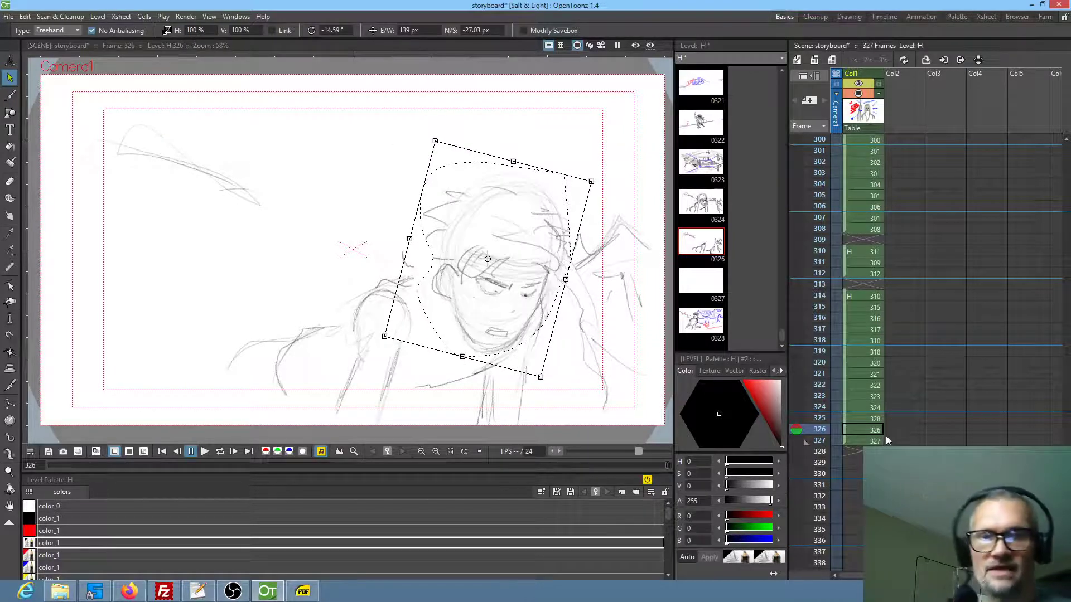
{"action": "left_click", "coordinate": [862, 418]}
{"action": "left_click", "coordinate": [865, 429]}
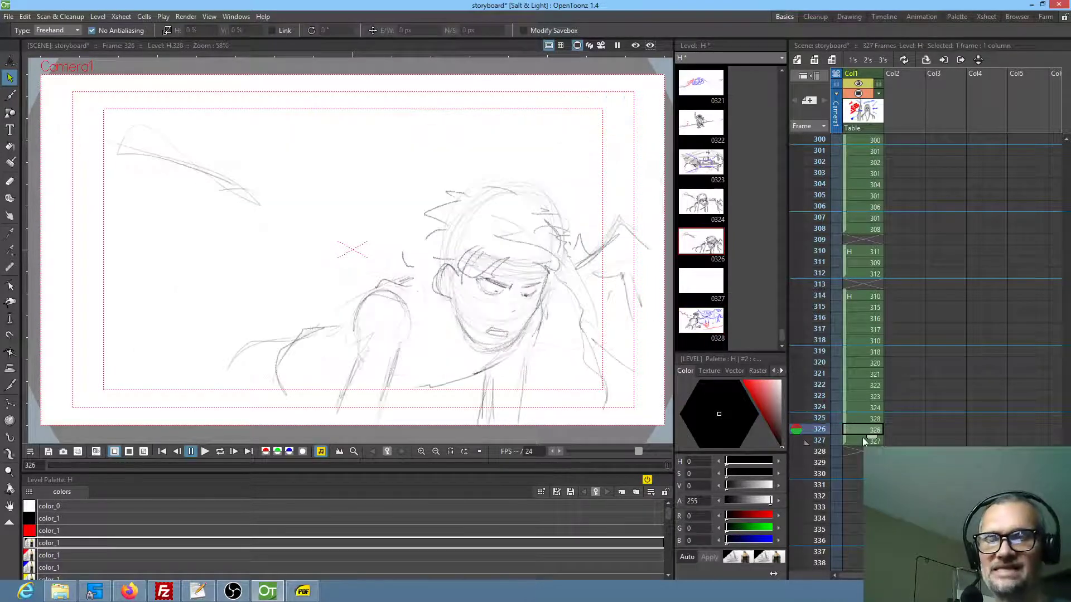
Copy the whole tent-scene drawing from frame 325 into frame 327 and erase the large foreground character there
{"action": "left_click", "coordinate": [864, 442]}
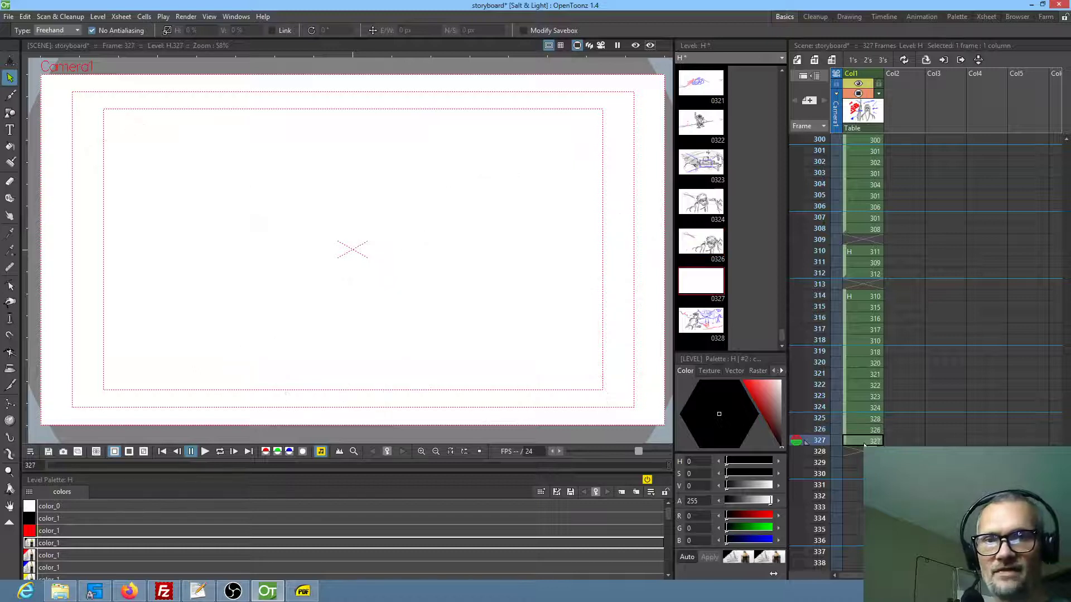
{"action": "left_click", "coordinate": [862, 419]}
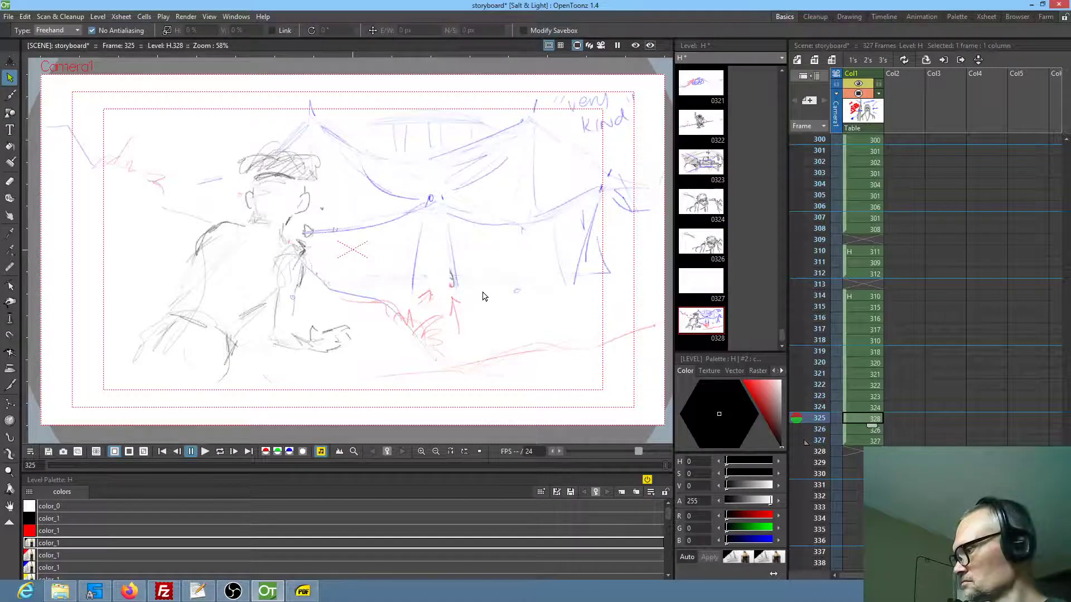
{"action": "scroll", "coordinate": [563, 171], "scroll_direction": "down", "scroll_amount": 1}
{"action": "mouse_move", "coordinate": [598, 89]}
{"action": "left_mouse_down"}
{"action": "mouse_move", "coordinate": [306, 79]}
{"action": "mouse_move", "coordinate": [203, 92]}
{"action": "mouse_move", "coordinate": [120, 189]}
{"action": "mouse_move", "coordinate": [201, 308]}
{"action": "mouse_move", "coordinate": [435, 372]}
{"action": "mouse_move", "coordinate": [572, 357]}
{"action": "mouse_move", "coordinate": [651, 223]}
{"action": "mouse_move", "coordinate": [630, 110]}
{"action": "left_mouse_up"}
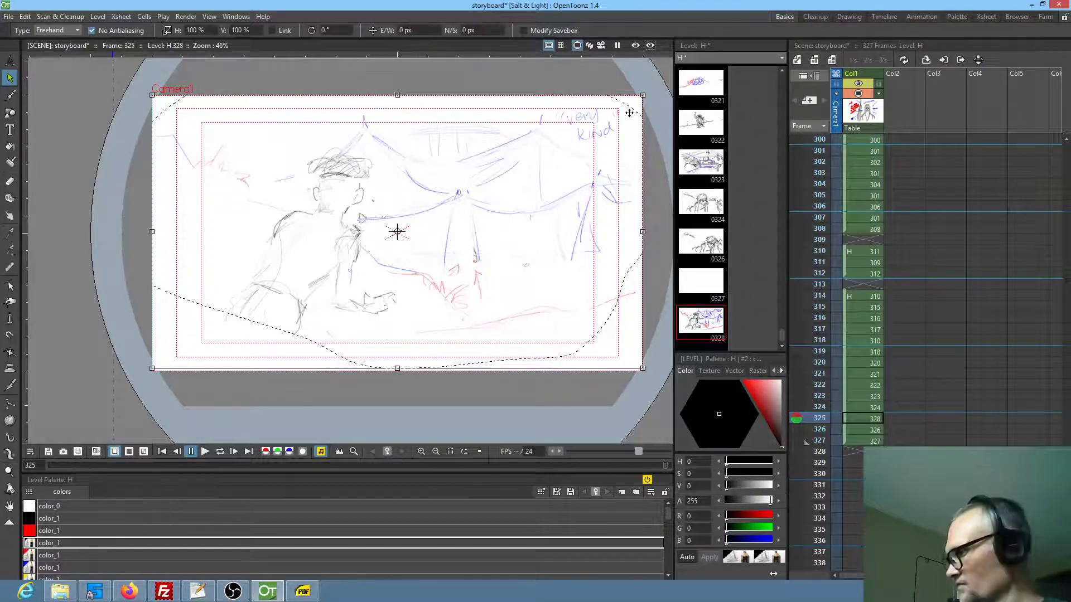
{"action": "left_click", "coordinate": [863, 440]}
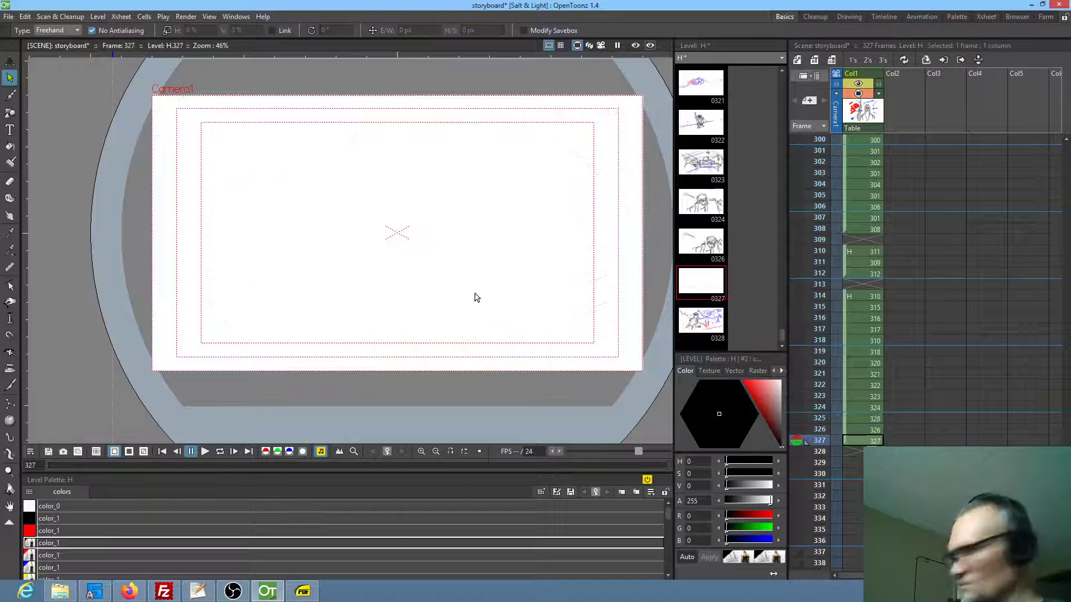
{"action": "key", "text": "ctrl+v"}
{"action": "key", "text": "a"}
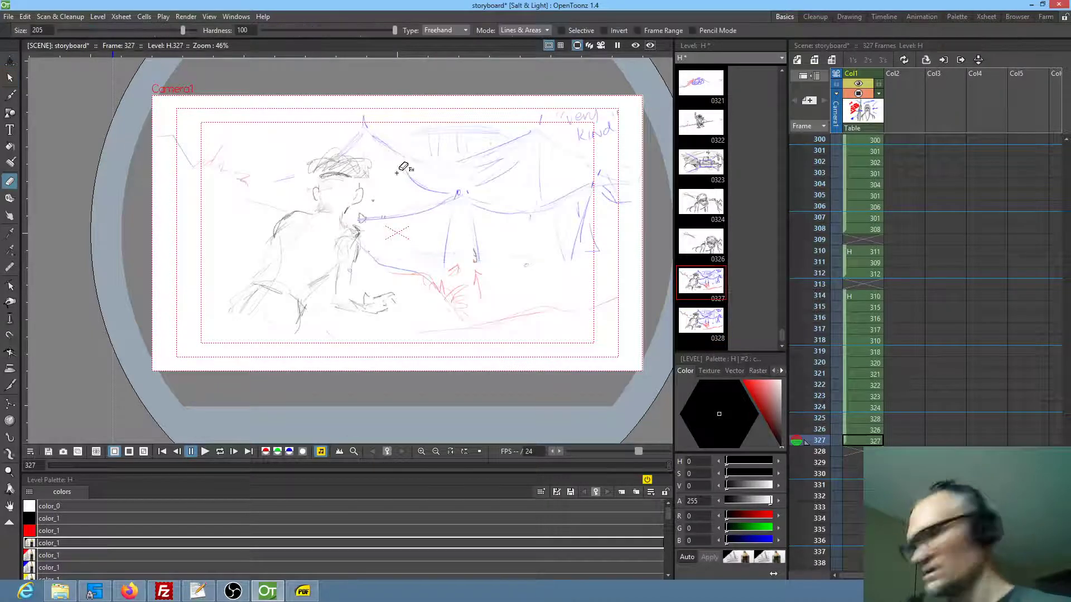
{"action": "mouse_move", "coordinate": [384, 186]}
{"action": "left_mouse_down"}
{"action": "mouse_move", "coordinate": [291, 173]}
{"action": "mouse_move", "coordinate": [254, 219]}
{"action": "mouse_move", "coordinate": [223, 319]}
{"action": "mouse_move", "coordinate": [269, 350]}
{"action": "mouse_move", "coordinate": [324, 309]}
{"action": "mouse_move", "coordinate": [376, 328]}
{"action": "mouse_move", "coordinate": [387, 285]}
{"action": "mouse_move", "coordinate": [363, 210]}
{"action": "left_mouse_up"}
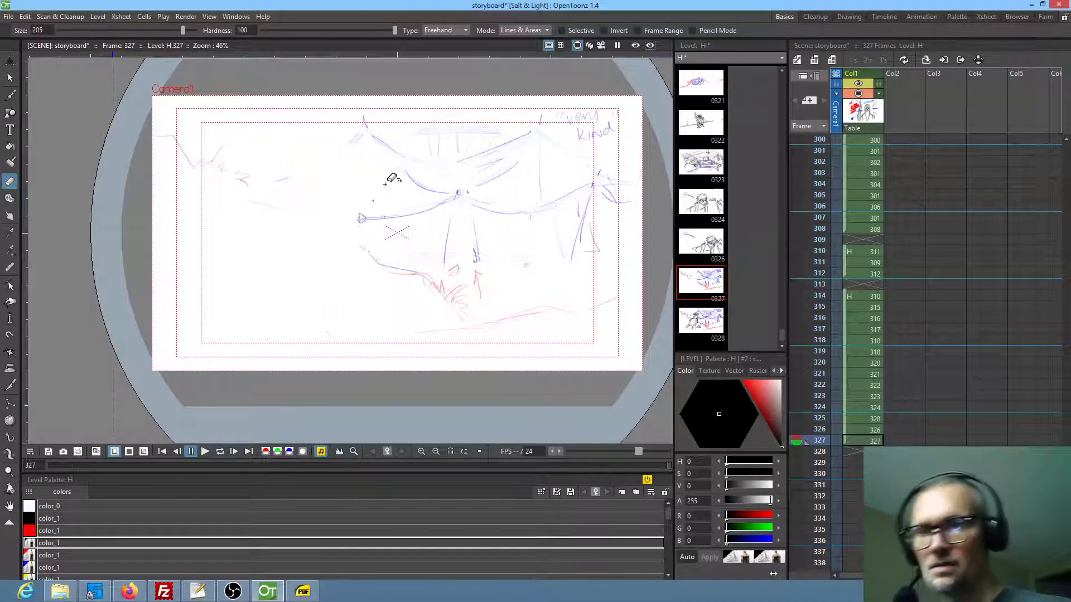
Sketch a small figure with hatched head and torso and outstretched arms in the middle of frame 327's tent scene, with short lines above it
{"action": "key", "text": "b"}
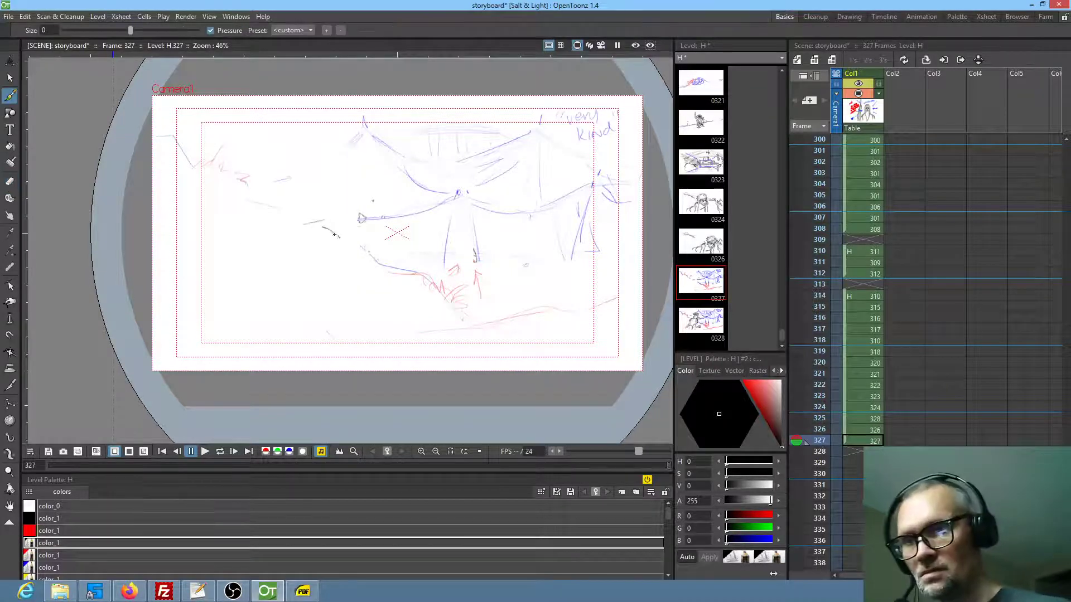
{"action": "left_click_drag", "start_coordinate": [484, 276], "coordinate": [484, 335]}
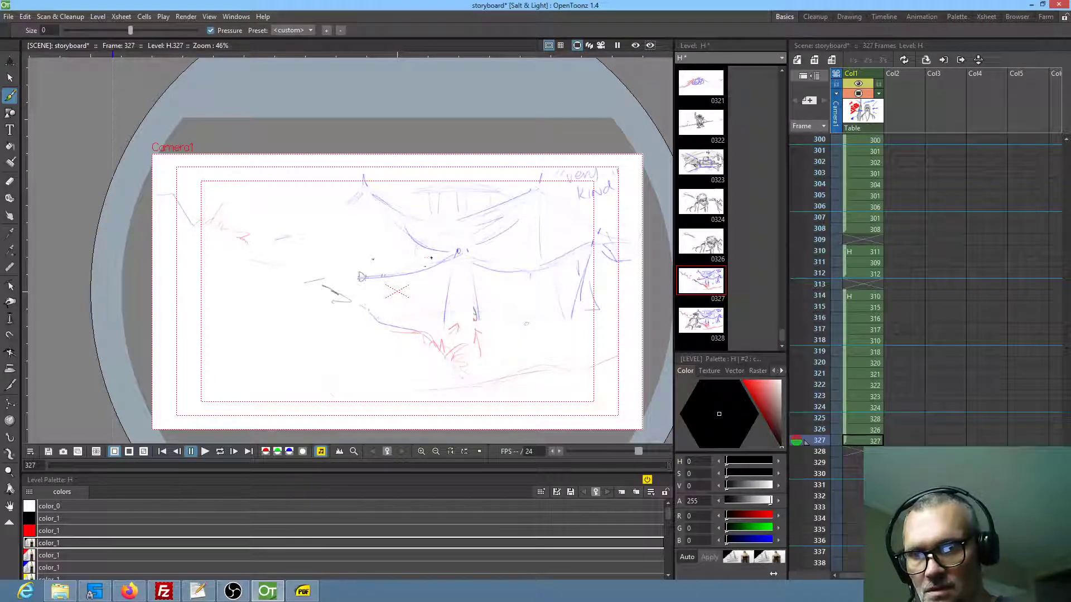
{"action": "mouse_move", "coordinate": [422, 273]}
{"action": "left_mouse_down"}
{"action": "mouse_move", "coordinate": [408, 242]}
{"action": "mouse_move", "coordinate": [419, 241]}
{"action": "mouse_move", "coordinate": [409, 258]}
{"action": "mouse_move", "coordinate": [428, 247]}
{"action": "mouse_move", "coordinate": [417, 270]}
{"action": "mouse_move", "coordinate": [414, 263]}
{"action": "left_mouse_up"}
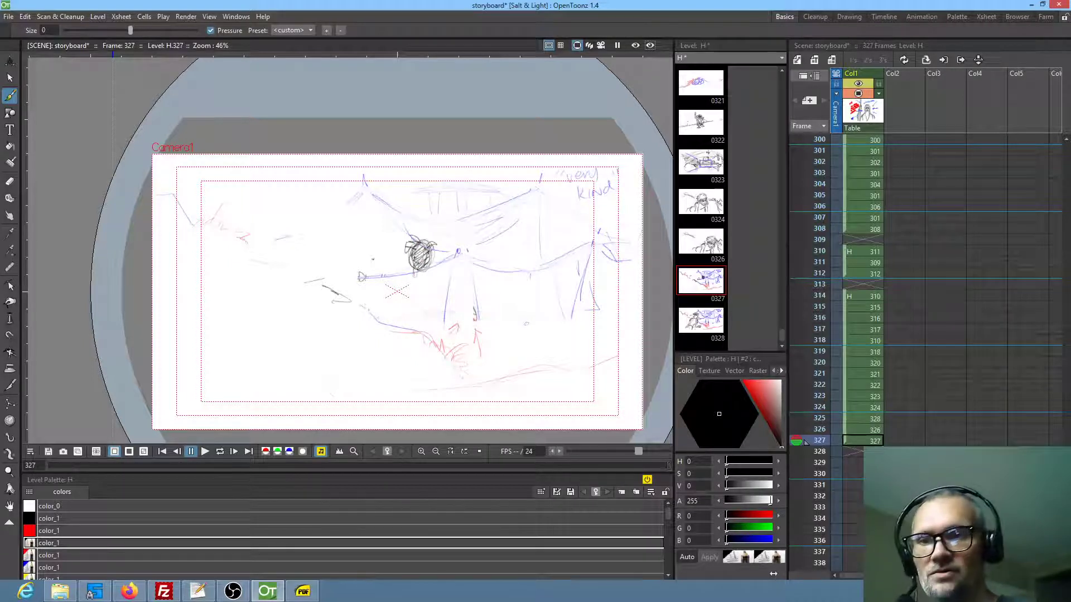
{"action": "mouse_move", "coordinate": [421, 277]}
{"action": "left_mouse_down"}
{"action": "mouse_move", "coordinate": [393, 287]}
{"action": "mouse_move", "coordinate": [403, 296]}
{"action": "mouse_move", "coordinate": [416, 282]}
{"action": "mouse_move", "coordinate": [413, 291]}
{"action": "mouse_move", "coordinate": [399, 302]}
{"action": "mouse_move", "coordinate": [421, 299]}
{"action": "mouse_move", "coordinate": [399, 324]}
{"action": "mouse_move", "coordinate": [421, 303]}
{"action": "mouse_move", "coordinate": [425, 329]}
{"action": "mouse_move", "coordinate": [441, 280]}
{"action": "mouse_move", "coordinate": [425, 319]}
{"action": "mouse_move", "coordinate": [433, 286]}
{"action": "mouse_move", "coordinate": [462, 263]}
{"action": "mouse_move", "coordinate": [453, 274]}
{"action": "mouse_move", "coordinate": [464, 266]}
{"action": "mouse_move", "coordinate": [480, 286]}
{"action": "left_mouse_up"}
{"action": "mouse_move", "coordinate": [406, 268]}
{"action": "left_mouse_down"}
{"action": "mouse_move", "coordinate": [392, 283]}
{"action": "mouse_move", "coordinate": [396, 272]}
{"action": "mouse_move", "coordinate": [353, 275]}
{"action": "mouse_move", "coordinate": [366, 272]}
{"action": "left_mouse_up"}
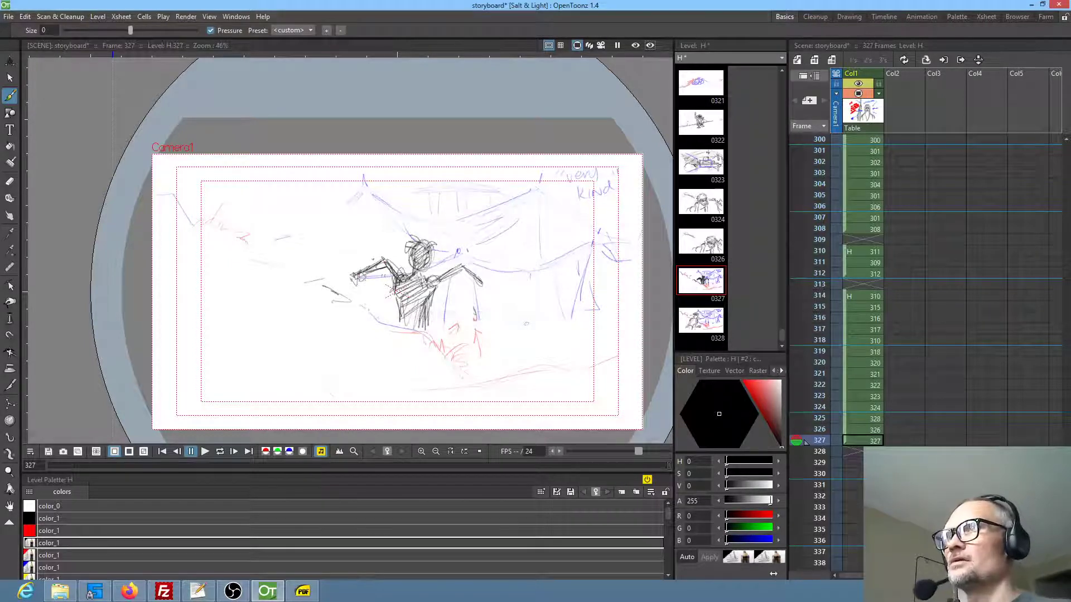
{"action": "key", "text": "alt+Tab"}
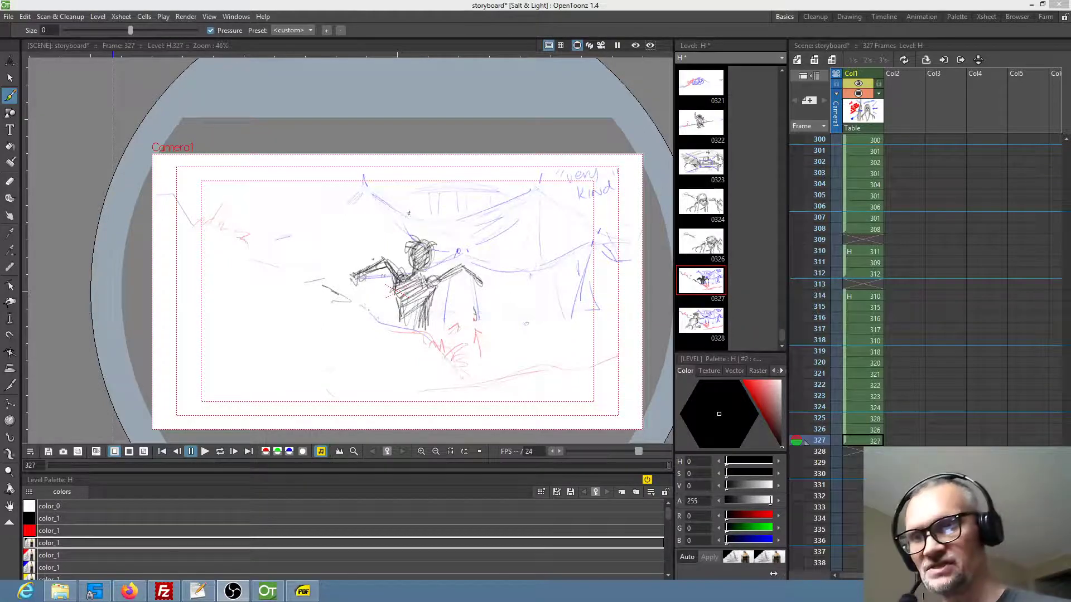
{"action": "mouse_move", "coordinate": [414, 197]}
{"action": "left_mouse_down"}
{"action": "mouse_move", "coordinate": [428, 232]}
{"action": "mouse_move", "coordinate": [451, 213]}
{"action": "mouse_move", "coordinate": [444, 249]}
{"action": "left_mouse_up"}
{"action": "left_click_drag", "start_coordinate": [392, 216], "coordinate": [395, 240]}
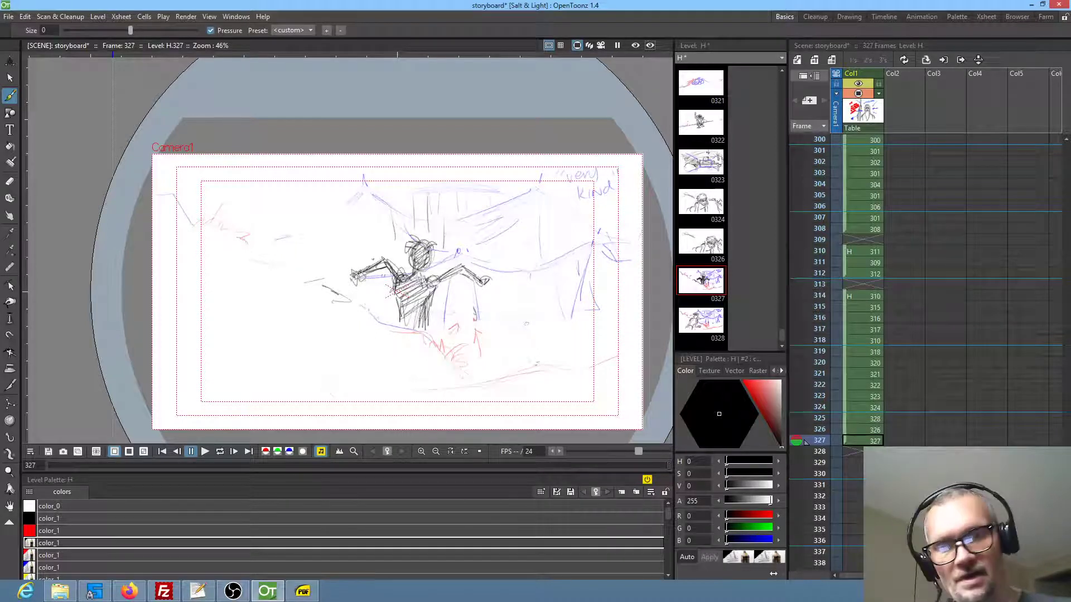
Step back through the storyboard from frame 326 to the panels around frames 318 and 319, and examine the sequence
{"action": "left_click", "coordinate": [867, 431]}
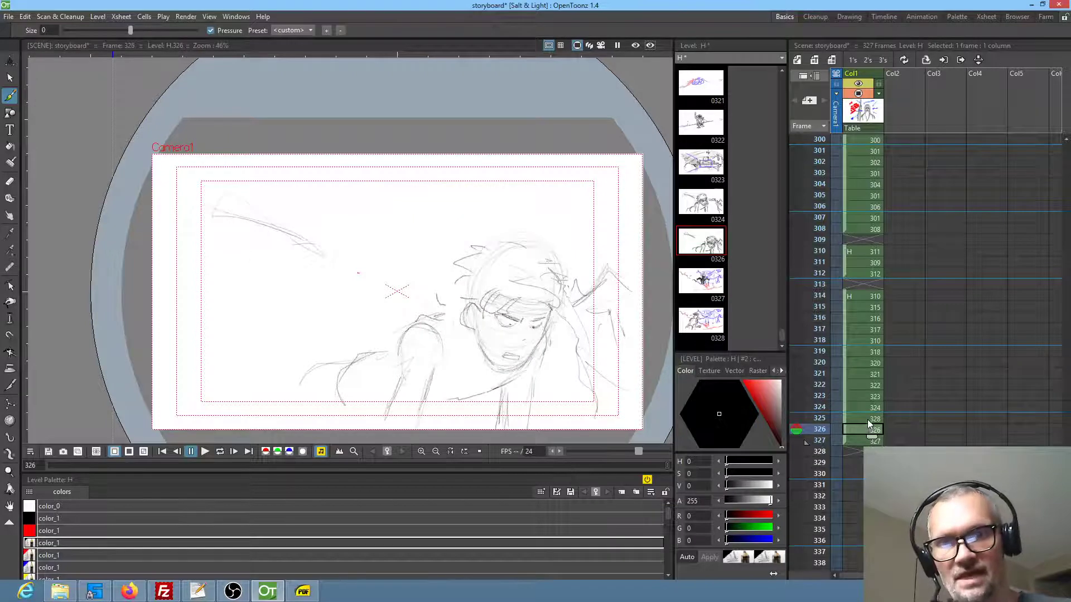
{"action": "left_click", "coordinate": [871, 419]}
{"action": "key", "text": "Up"}
{"action": "key", "text": "Up"}
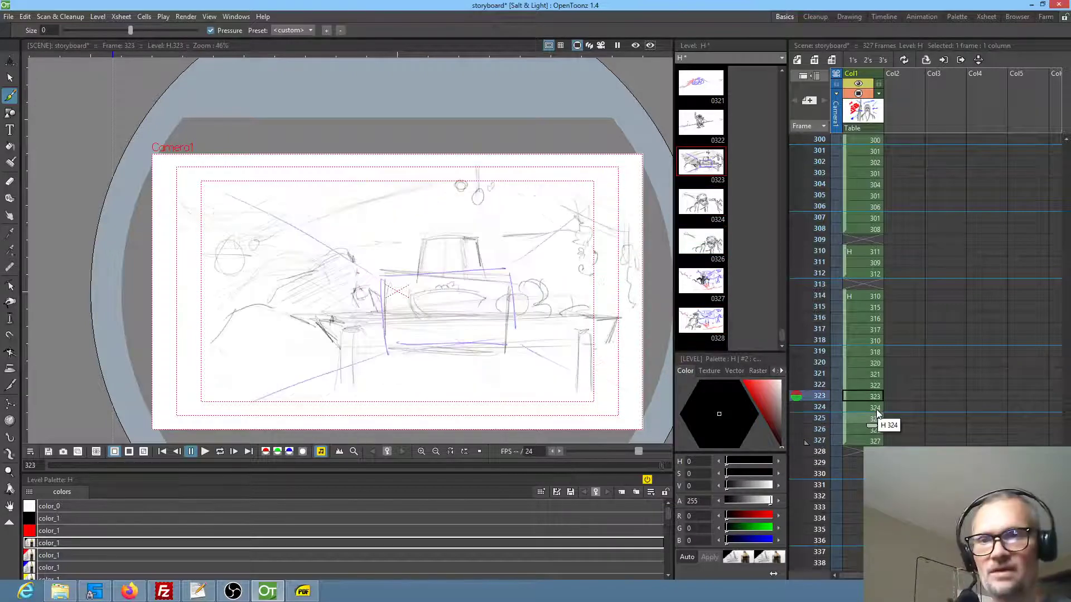
{"action": "key", "text": "Up"}
{"action": "key", "text": "Up"}
{"action": "key", "text": "Up"}
{"action": "key", "text": "Up"}
{"action": "key", "text": "Up"}
{"action": "key", "text": "Up"}
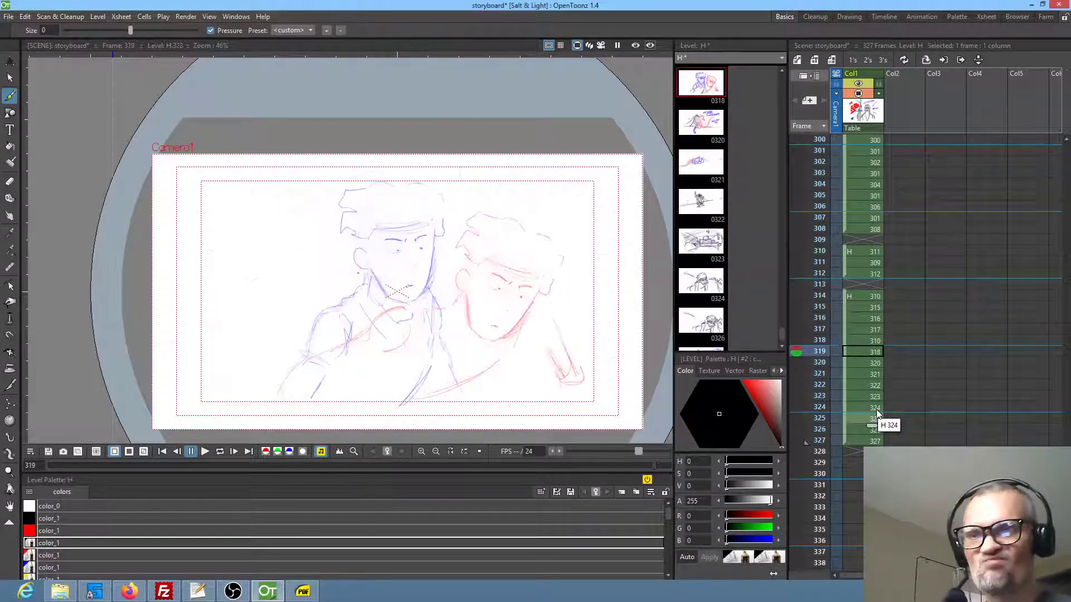
{"action": "key", "text": "Down"}
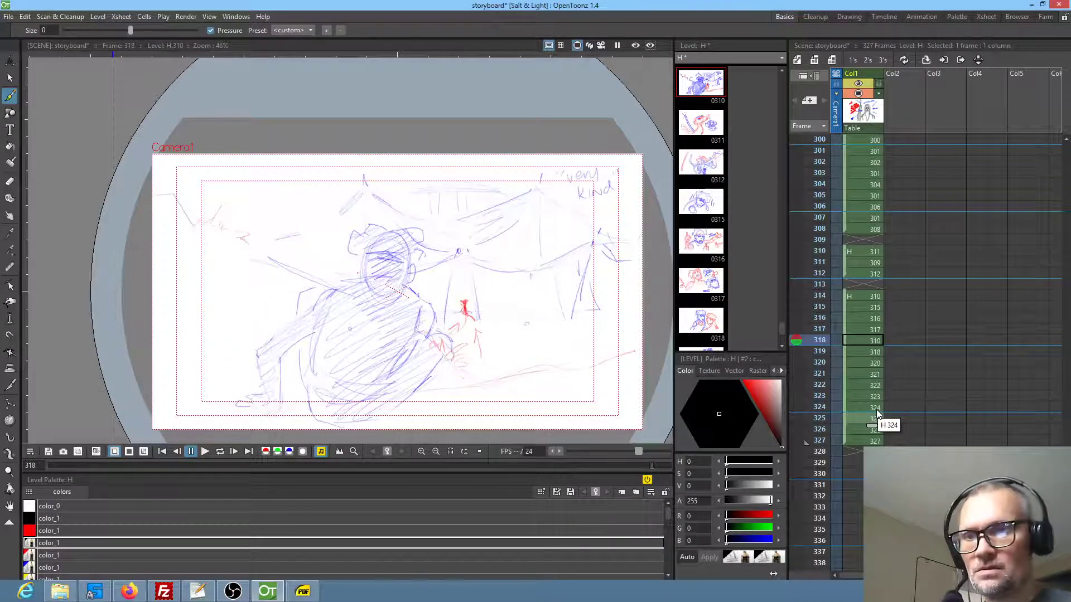
{"action": "key", "text": "Down"}
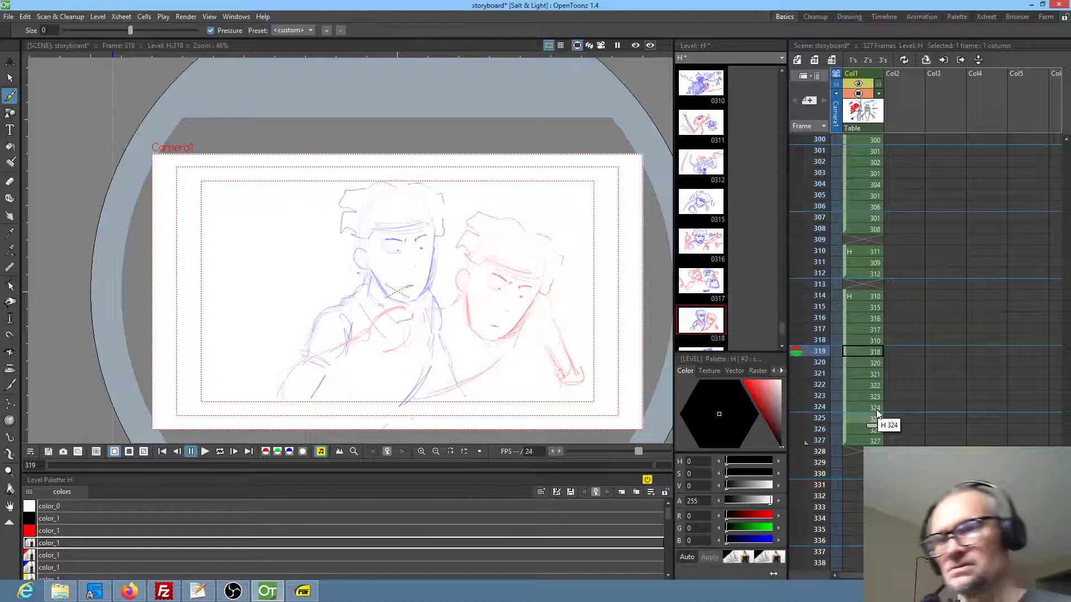
Handwrite the dialogue note "LITTLE RAT," above the red character's head in frame 319
{"action": "left_click_drag", "start_coordinate": [496, 192], "coordinate": [505, 200]}
{"action": "left_click_drag", "start_coordinate": [508, 190], "coordinate": [520, 198]}
{"action": "left_click_drag", "start_coordinate": [524, 189], "coordinate": [534, 195]}
{"action": "left_click_drag", "start_coordinate": [536, 187], "coordinate": [542, 185]}
{"action": "left_click_drag", "start_coordinate": [537, 194], "coordinate": [532, 214]}
{"action": "left_click_drag", "start_coordinate": [533, 205], "coordinate": [547, 212]}
{"action": "left_click_drag", "start_coordinate": [551, 201], "coordinate": [556, 208]}
{"action": "left_click_drag", "start_coordinate": [563, 203], "coordinate": [563, 212]}
{"action": "left_click_drag", "start_coordinate": [559, 204], "coordinate": [573, 211]}
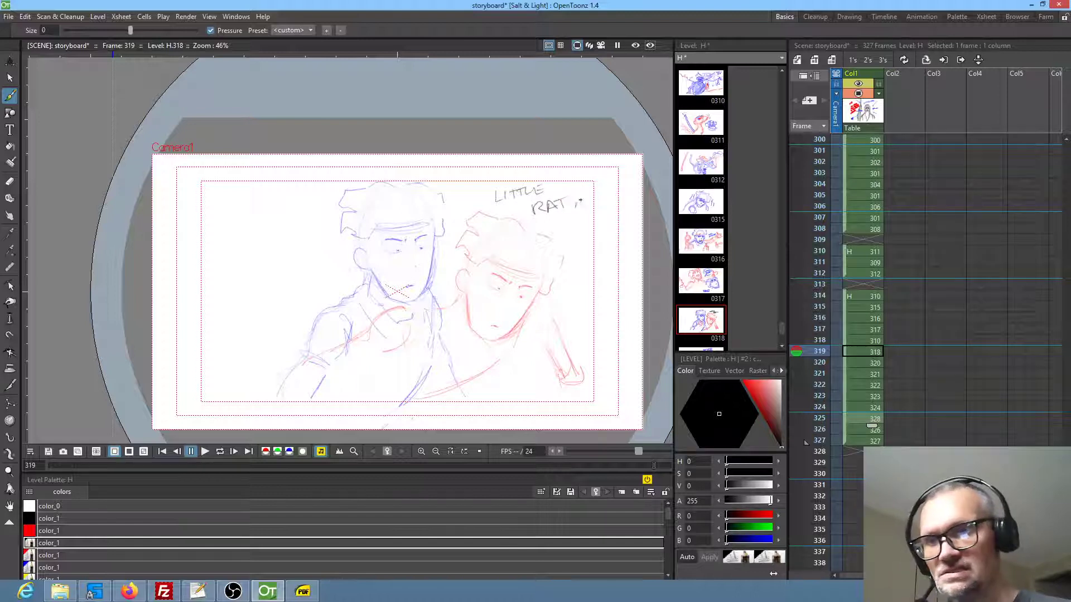
Extend the seated monkey drawing from frame 322 into an inserted frame 323 and duplicate it there as a separate drawing
{"action": "key", "text": "Down"}
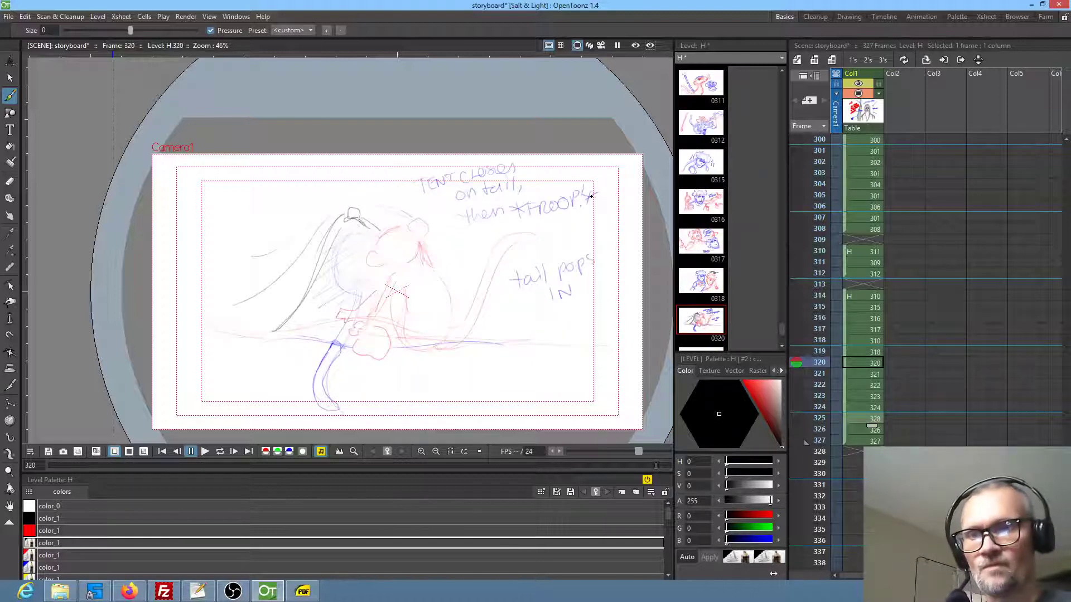
{"action": "key", "text": "Down"}
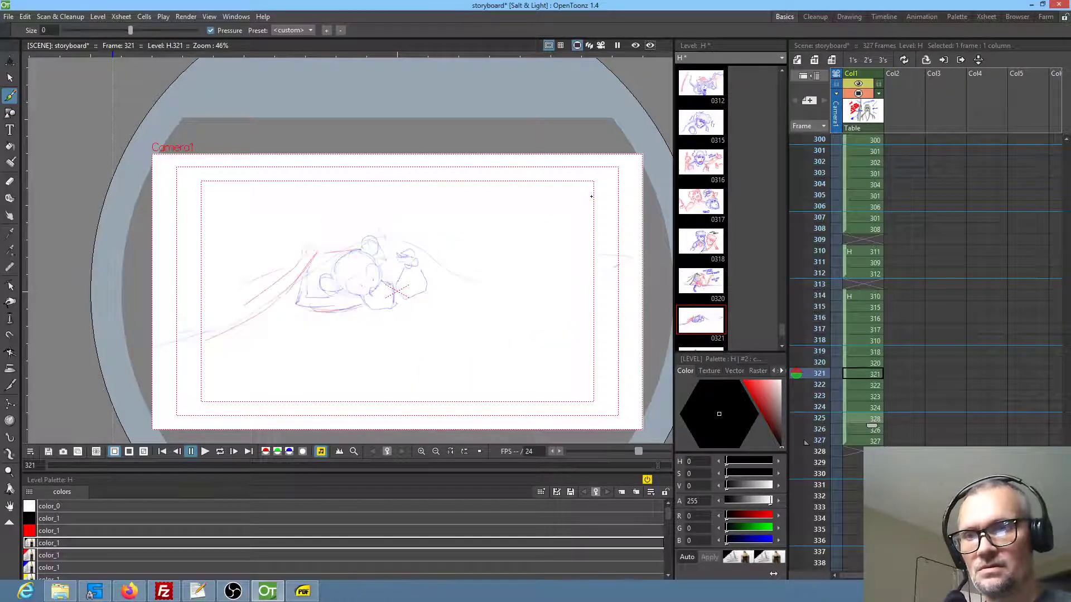
{"action": "key", "text": "Down"}
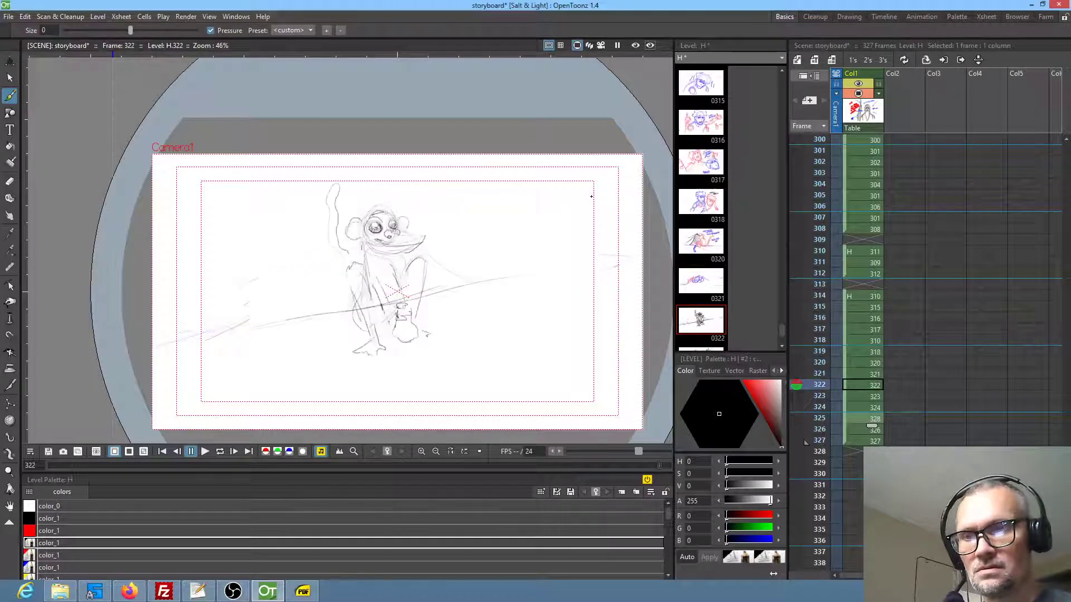
{"action": "key", "text": "Down"}
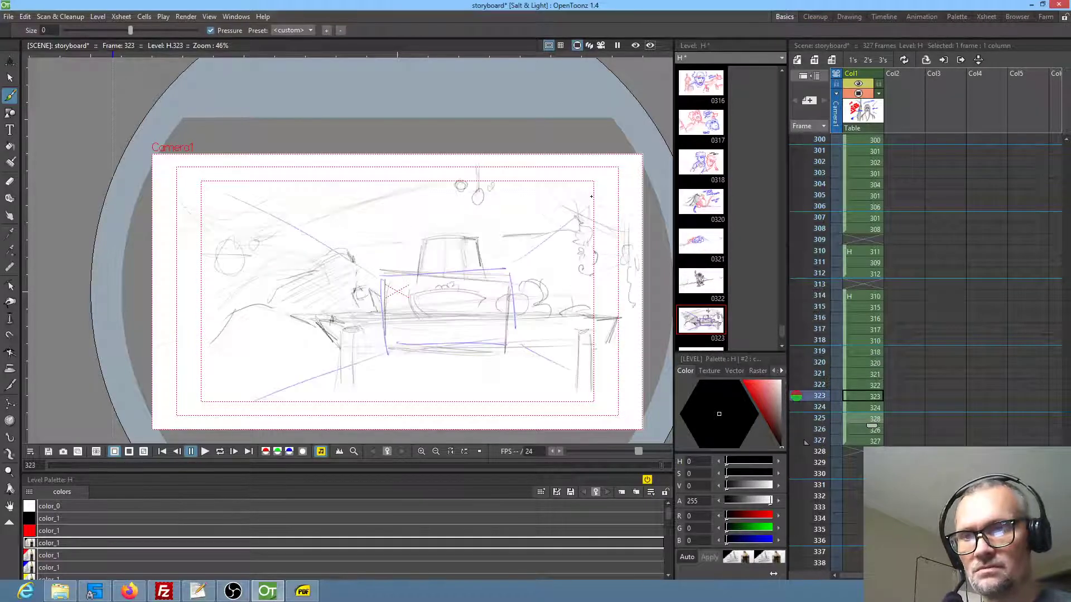
{"action": "key", "text": "Down"}
{"action": "key", "text": "Up"}
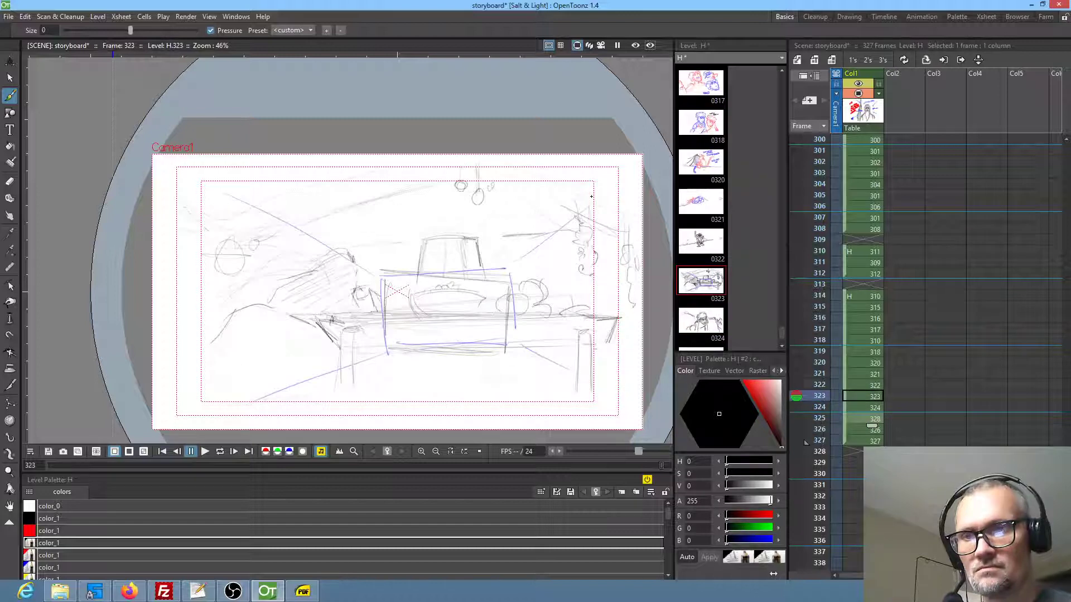
{"action": "left_click", "coordinate": [877, 387]}
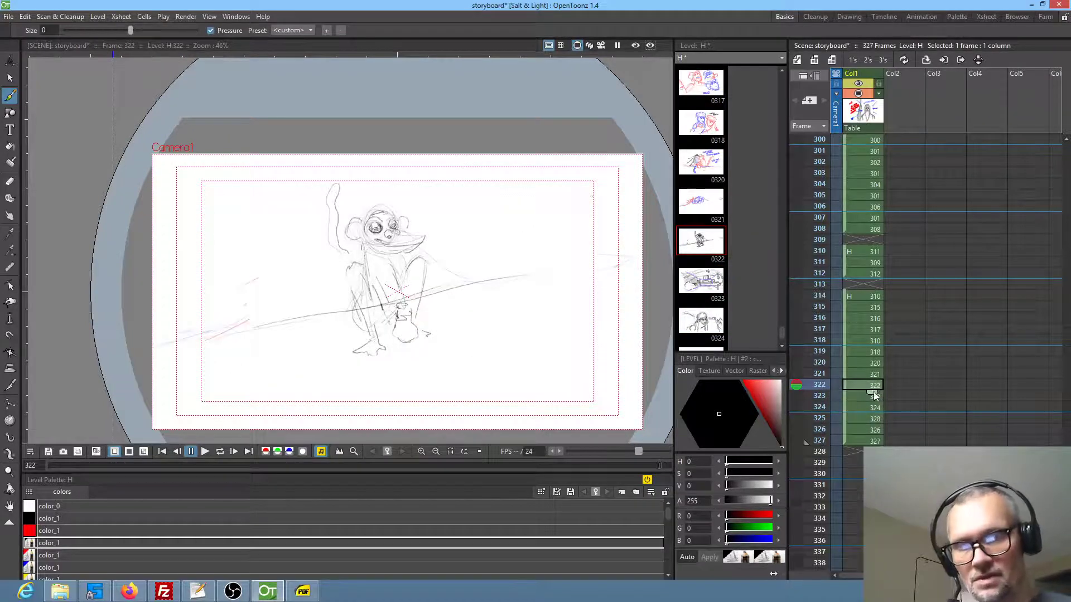
{"action": "left_click_drag", "start_coordinate": [873, 391], "coordinate": [878, 392]}
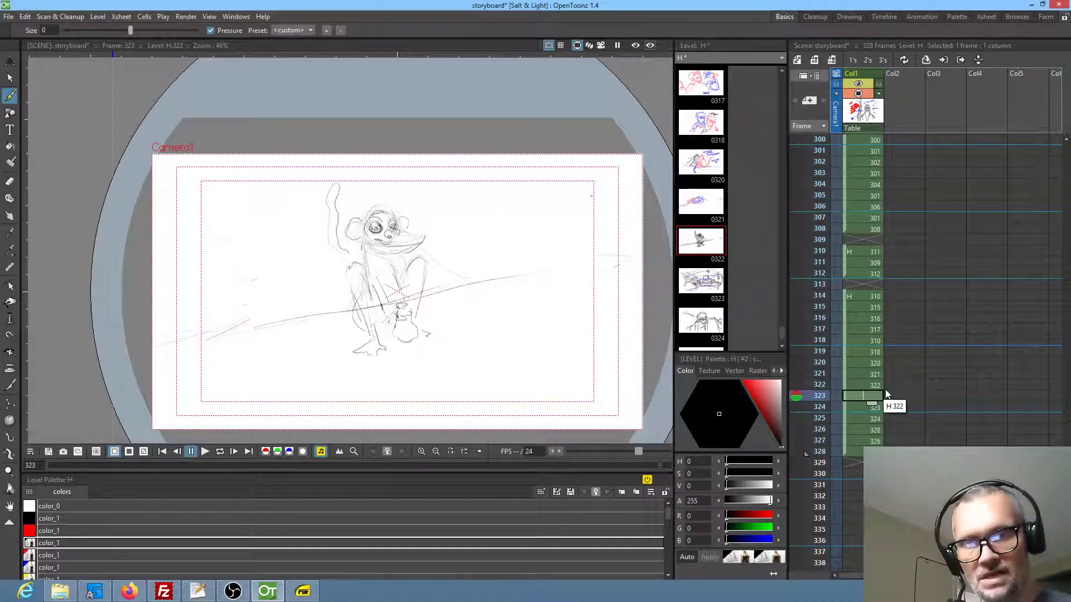
{"action": "key", "text": "d"}
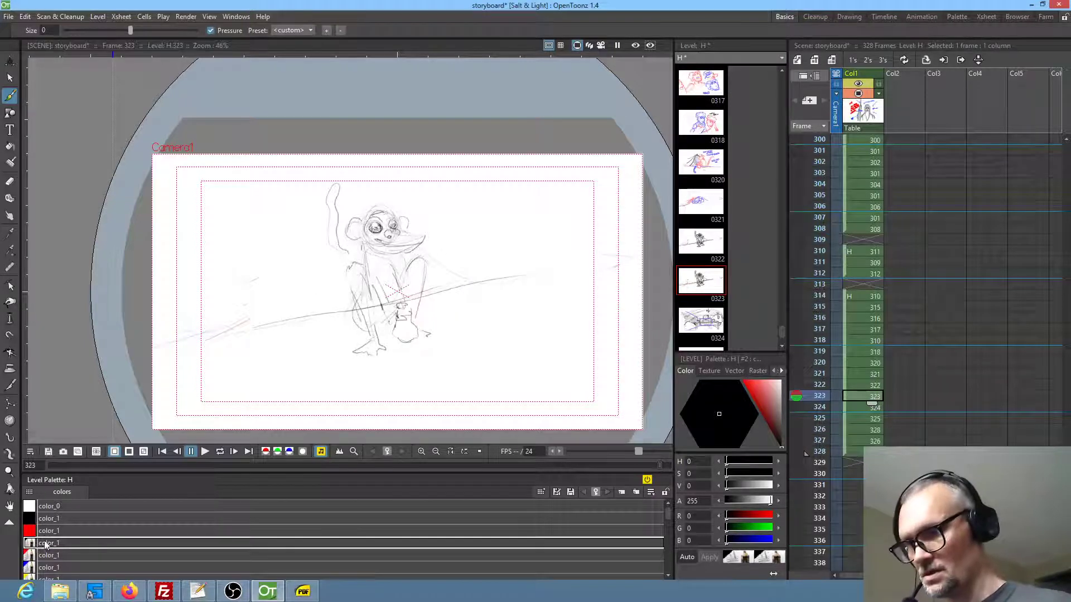
Sketch in red an arm with an open hand reaching from the monkey's shoulder, plus rounded shapes farther along the ground line in frame 323
{"action": "left_click", "coordinate": [47, 555]}
{"action": "mouse_move", "coordinate": [337, 277]}
{"action": "left_mouse_down"}
{"action": "mouse_move", "coordinate": [295, 287]}
{"action": "mouse_move", "coordinate": [291, 306]}
{"action": "mouse_move", "coordinate": [351, 273]}
{"action": "left_mouse_up"}
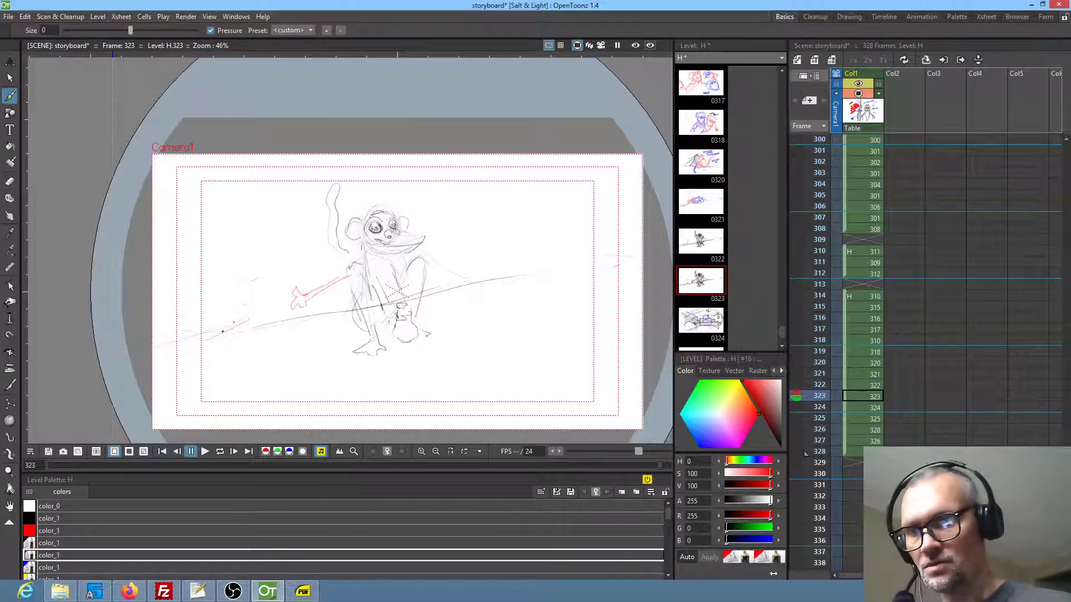
{"action": "mouse_move", "coordinate": [230, 325]}
{"action": "left_mouse_down"}
{"action": "mouse_move", "coordinate": [220, 319]}
{"action": "mouse_move", "coordinate": [229, 310]}
{"action": "mouse_move", "coordinate": [232, 333]}
{"action": "left_mouse_up"}
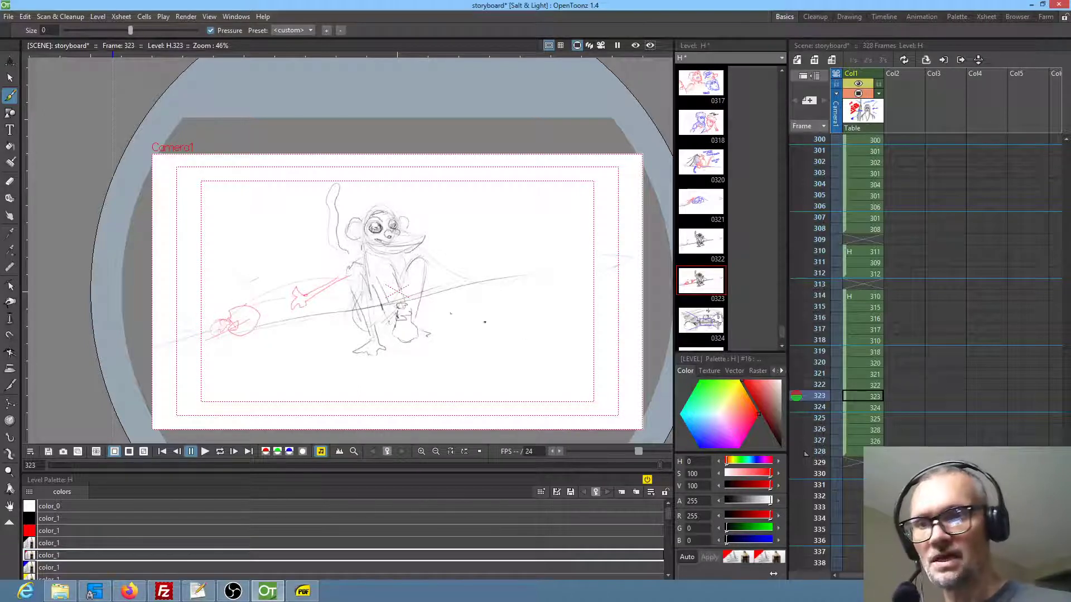
Swap the two panels so the table scene sits at frame 323 and the reaching monkey drawing at frame 324
{"action": "left_click", "coordinate": [869, 409]}
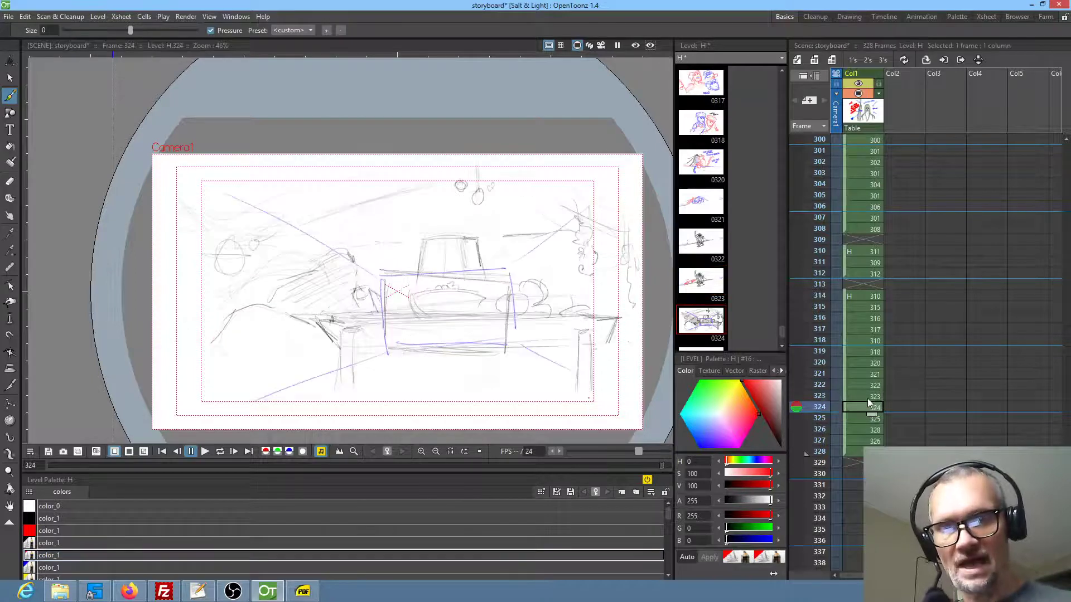
{"action": "left_click", "coordinate": [868, 398]}
{"action": "left_click_drag", "start_coordinate": [844, 396], "coordinate": [898, 396]}
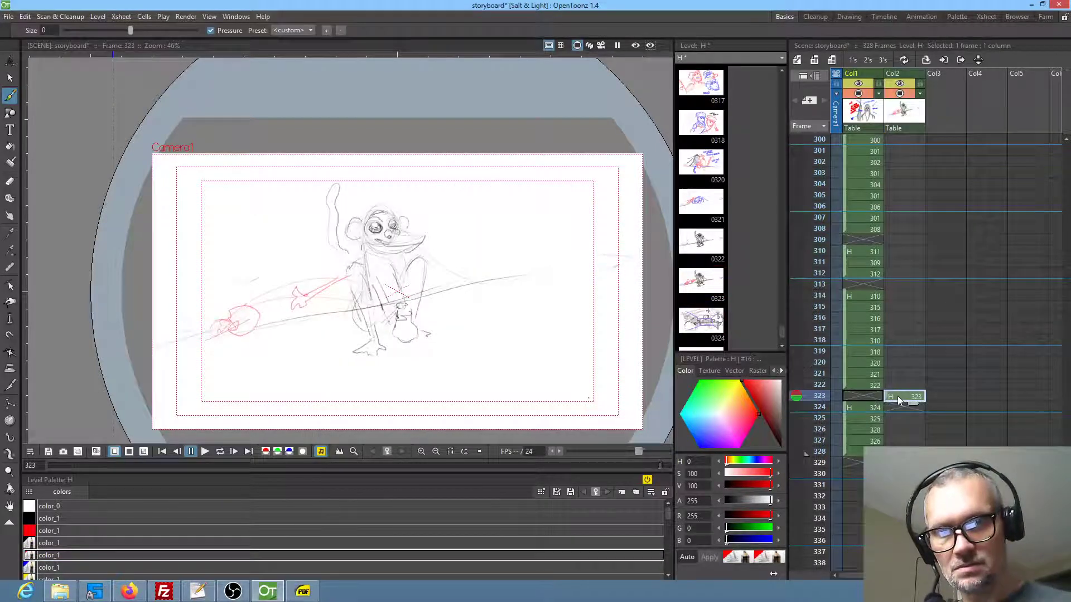
{"action": "left_click", "coordinate": [856, 407]}
{"action": "left_click_drag", "start_coordinate": [842, 407], "coordinate": [864, 406]}
{"action": "left_click", "coordinate": [894, 397]}
{"action": "left_click", "coordinate": [862, 395]}
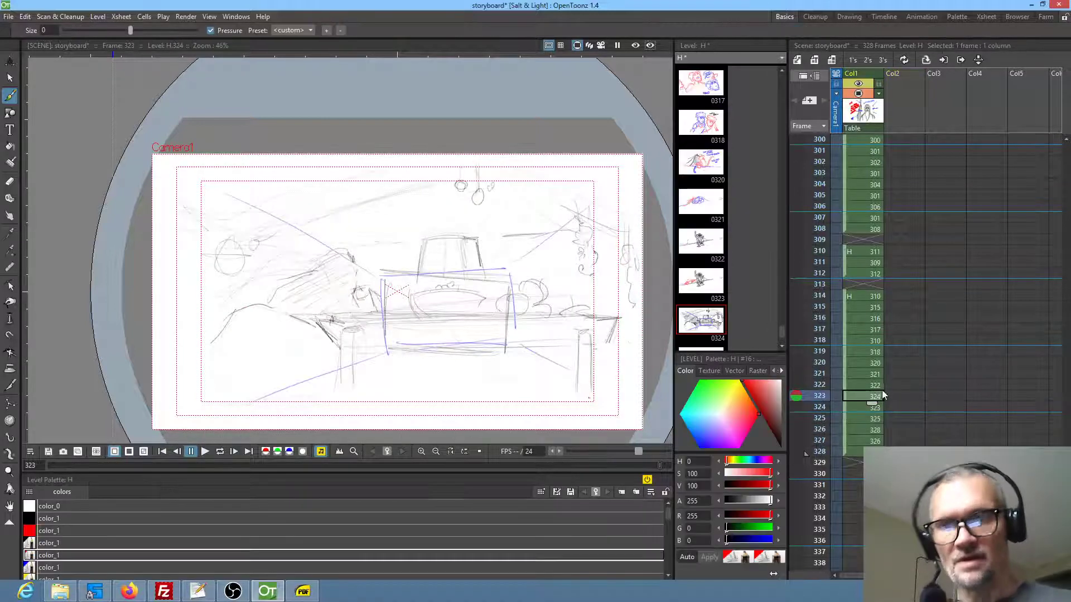
Step back and forth through frames 321 to 327 and examine how the reordered sequence reads
{"action": "key", "text": "Up"}
{"action": "key", "text": "Up"}
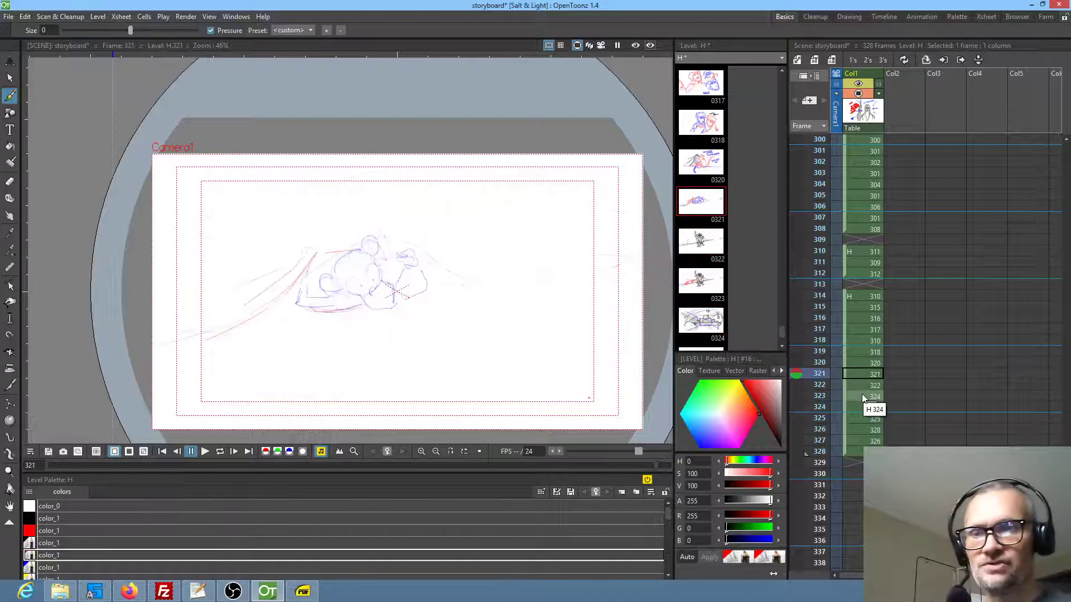
{"action": "key", "text": "Down"}
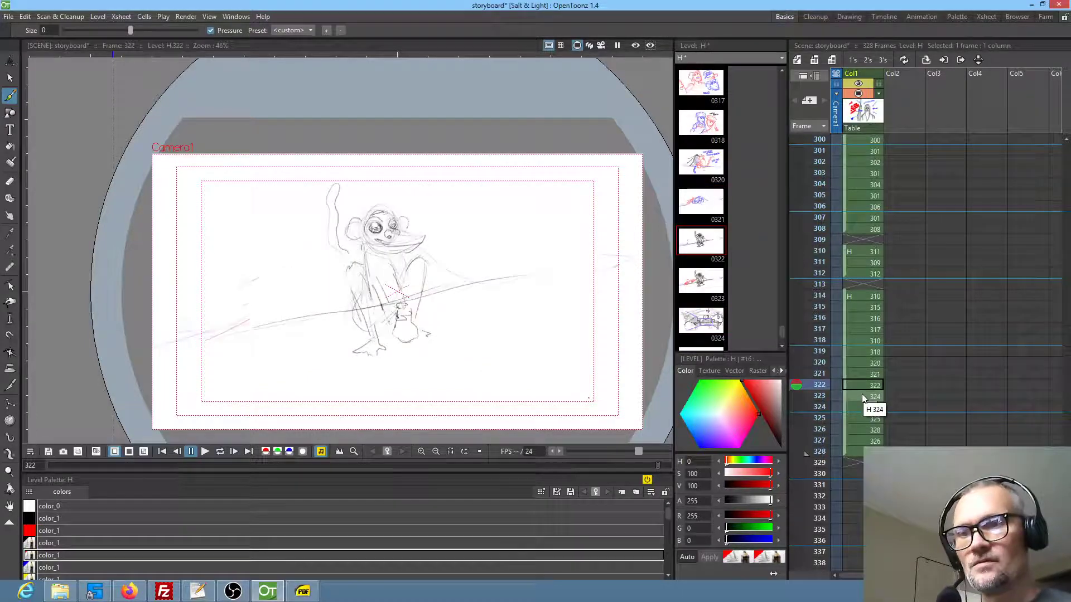
{"action": "key", "text": "Up"}
{"action": "key", "text": "Down"}
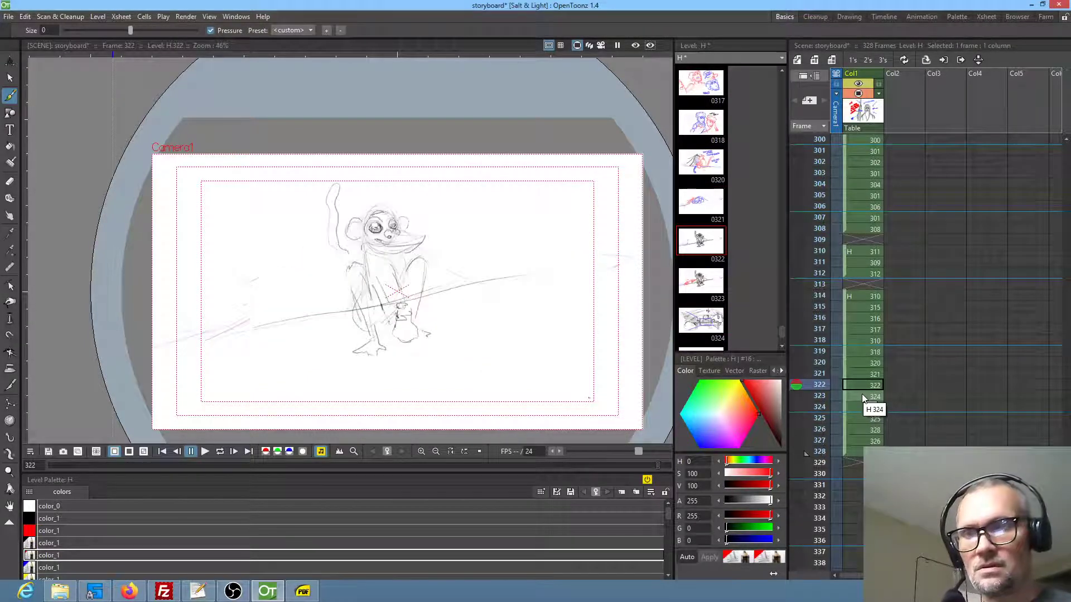
{"action": "key", "text": "Up"}
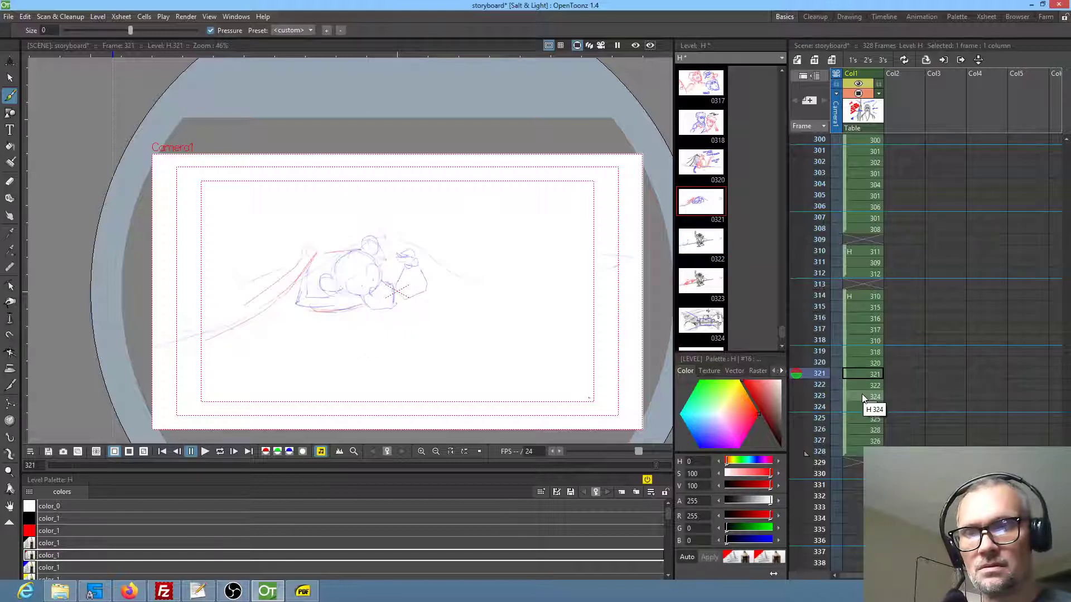
{"action": "key", "text": "Down"}
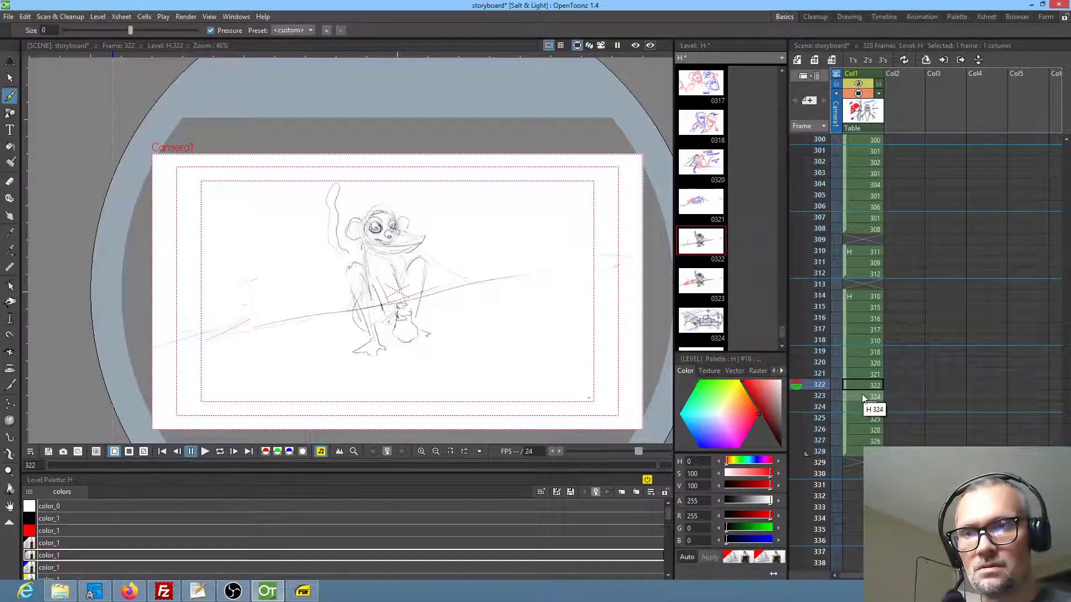
{"action": "key", "text": "Down"}
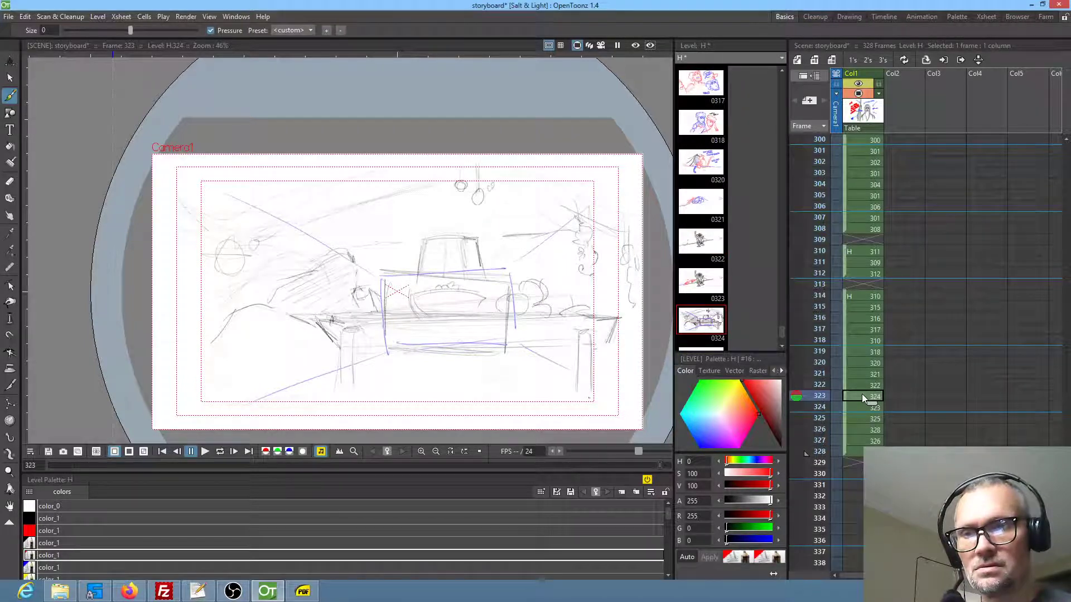
{"action": "key", "text": "Down"}
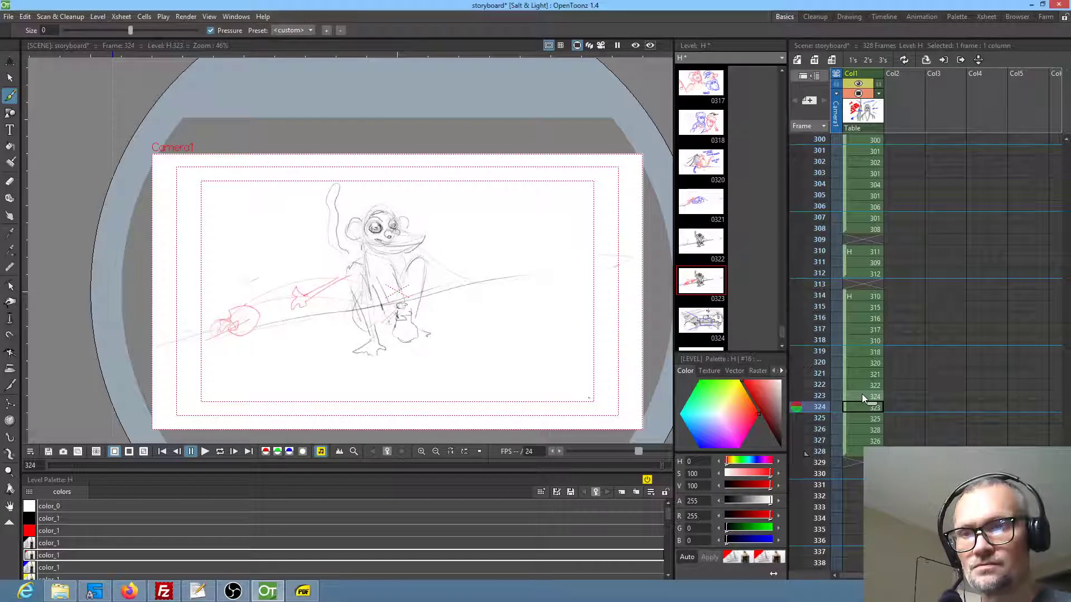
{"action": "key", "text": "Down"}
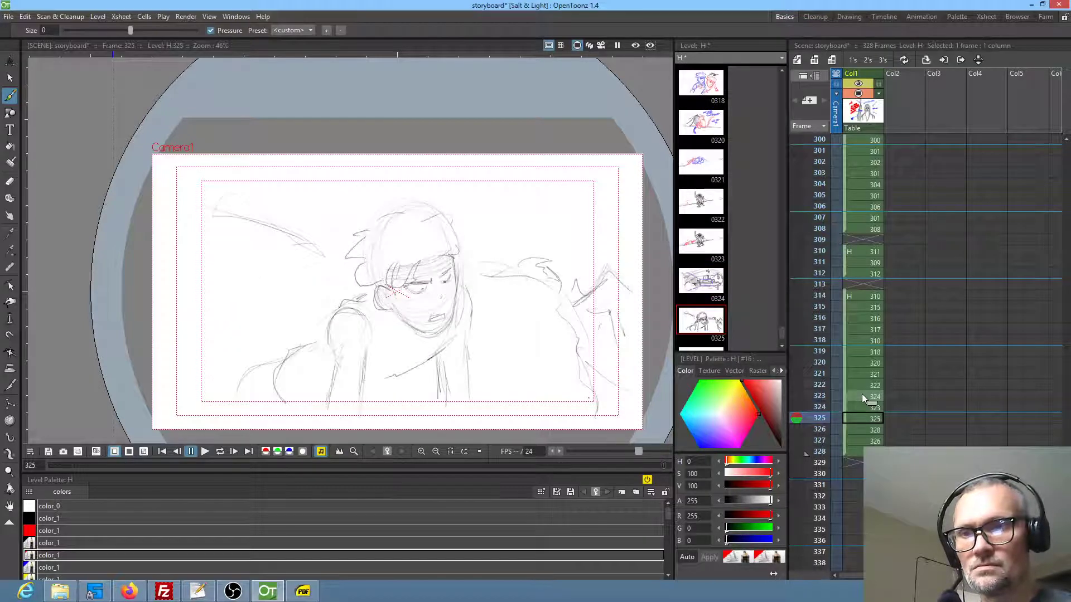
{"action": "key", "text": "Down"}
{"action": "key", "text": "Up"}
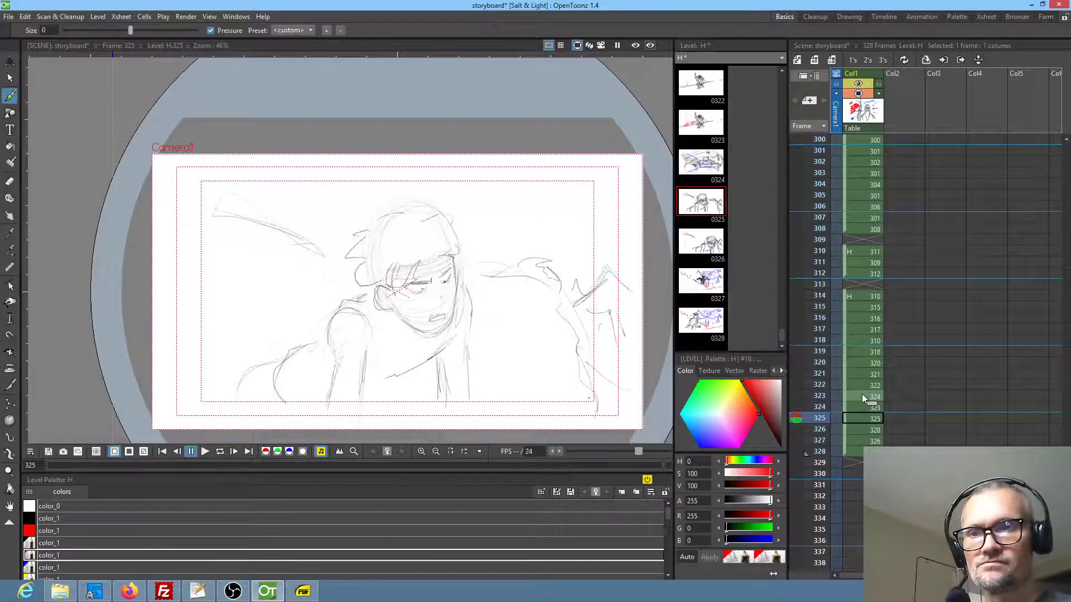
{"action": "key", "text": "Down"}
{"action": "key", "text": "Down"}
{"action": "key", "text": "Up"}
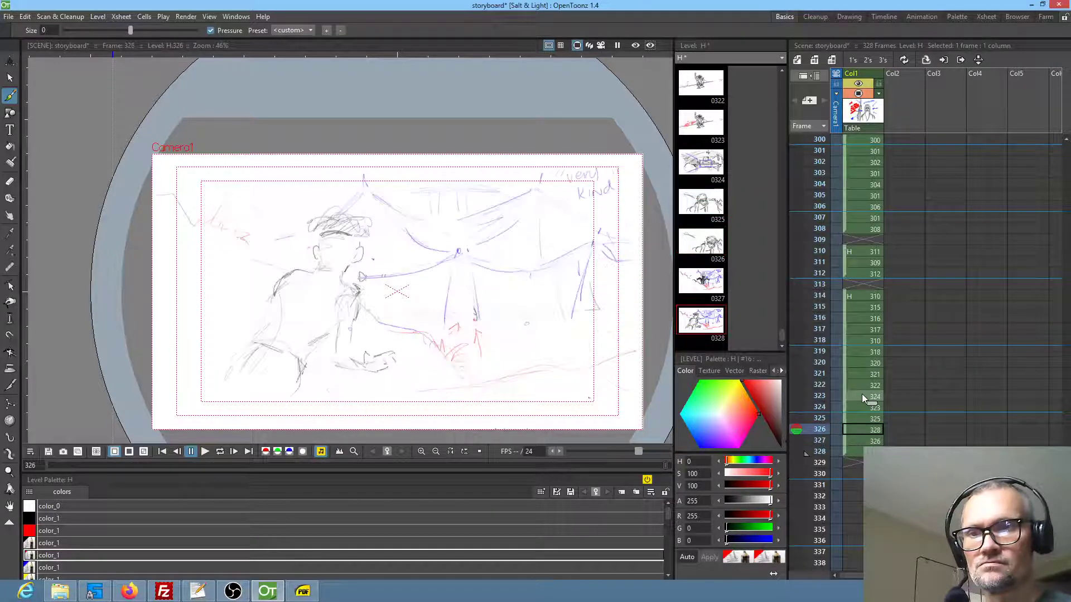
{"action": "key", "text": "Up"}
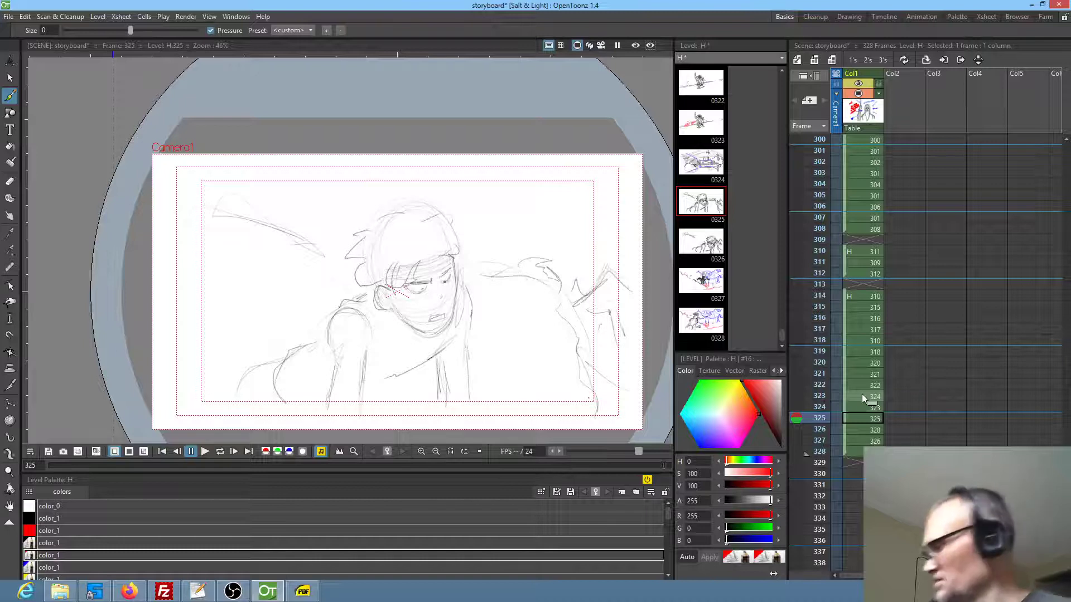
Copy the freehand-selected character from frame 325 and paste it over the drawing in frame 327
{"action": "key", "text": "s"}
{"action": "mouse_move", "coordinate": [453, 190]}
{"action": "left_mouse_down"}
{"action": "mouse_move", "coordinate": [412, 184]}
{"action": "mouse_move", "coordinate": [204, 374]}
{"action": "mouse_move", "coordinate": [516, 377]}
{"action": "mouse_move", "coordinate": [507, 298]}
{"action": "left_mouse_up"}
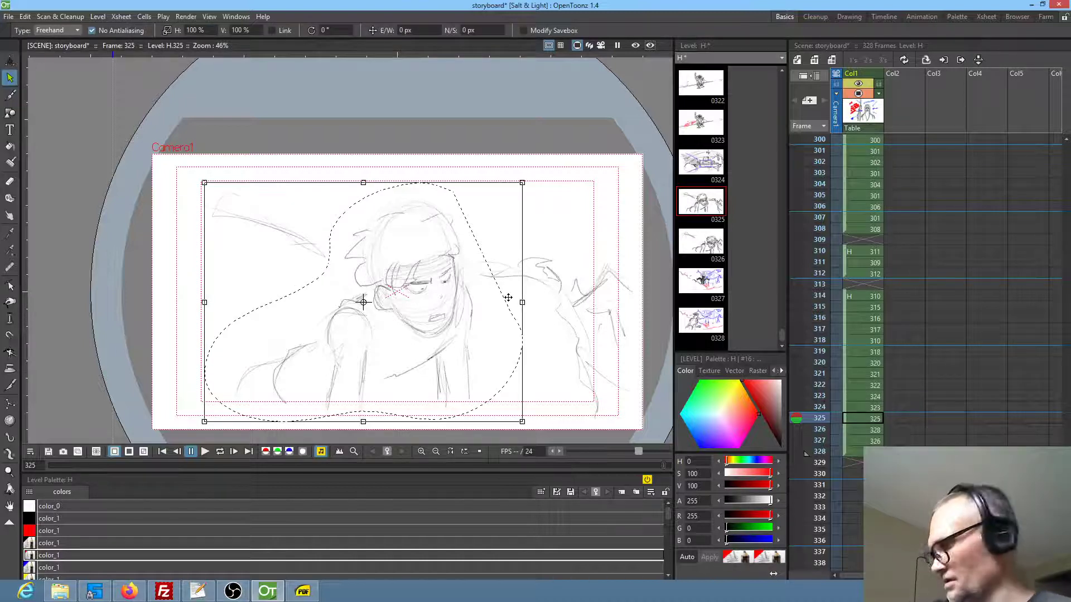
{"action": "key", "text": "Down"}
{"action": "key", "text": "Down"}
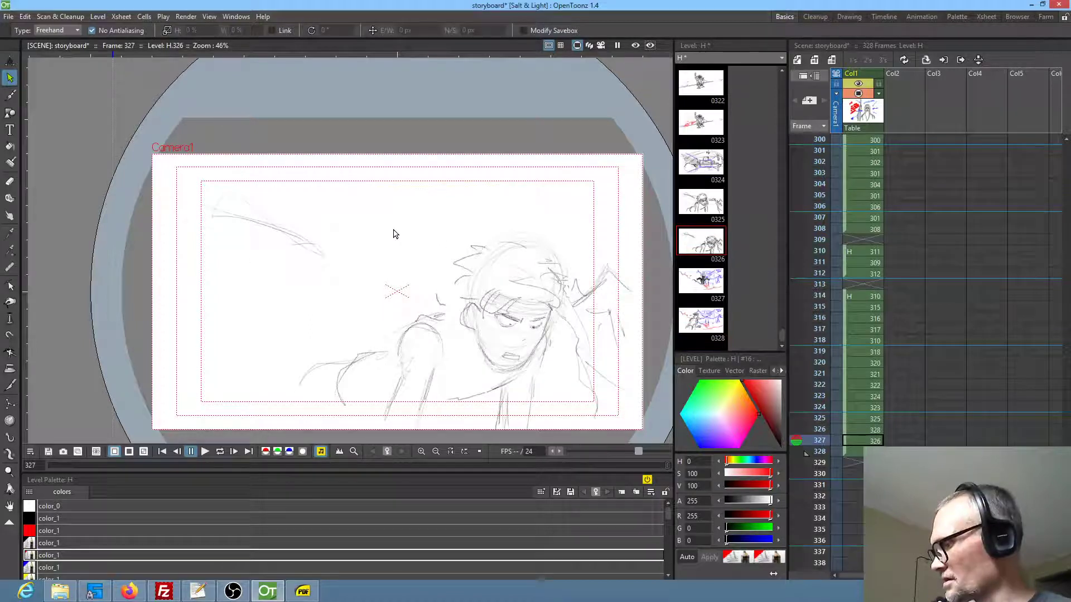
{"action": "key", "text": "ctrl+v"}
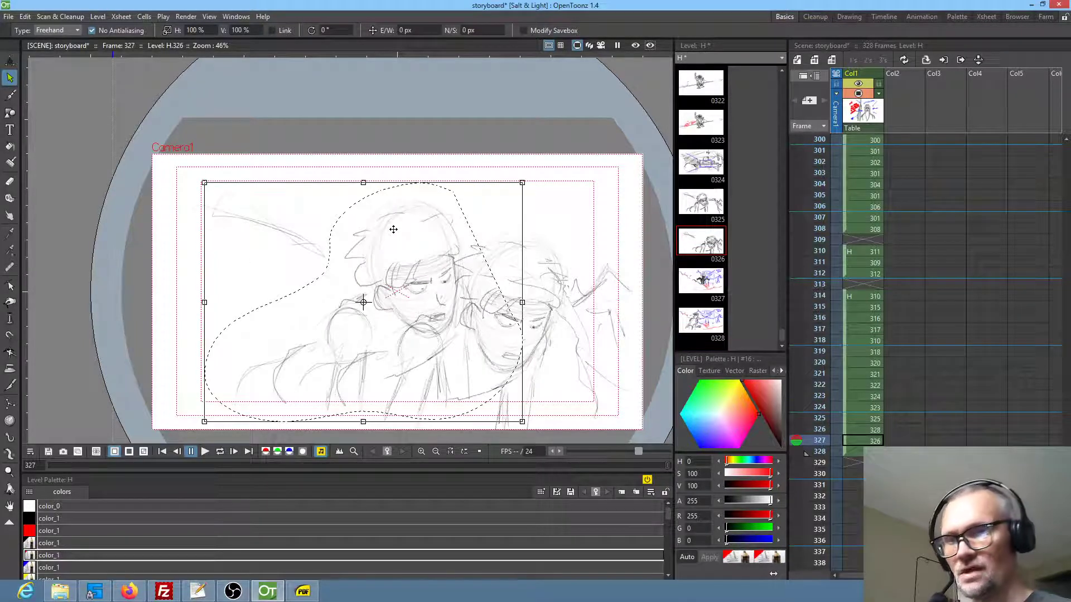
Recolour the pasted character's lines red in frame 327 with the Fill tool in freehand Lines mode
{"action": "left_click", "coordinate": [52, 556]}
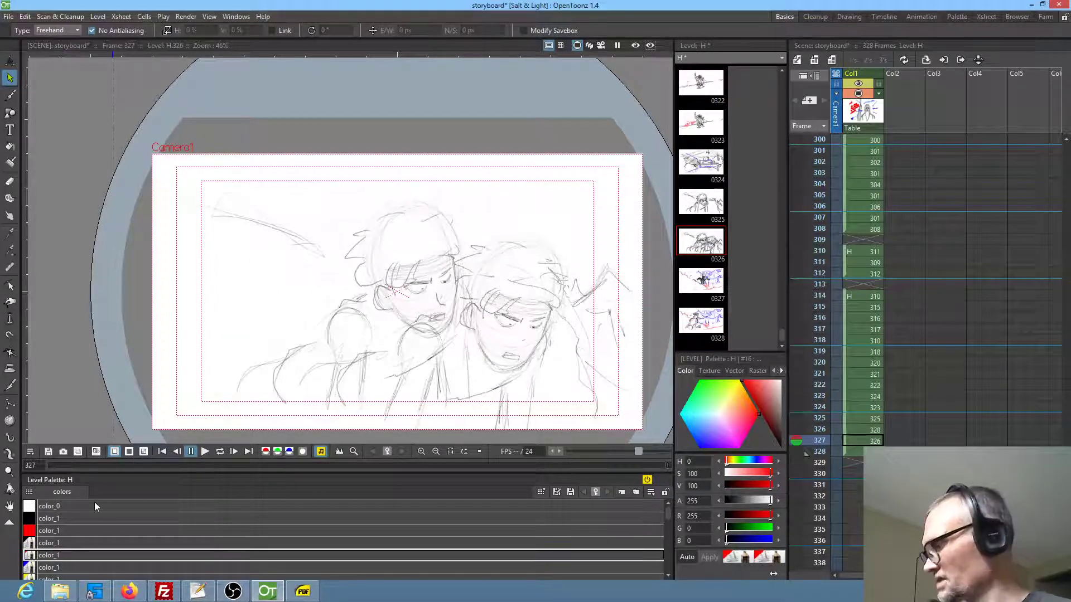
{"action": "key", "text": "f"}
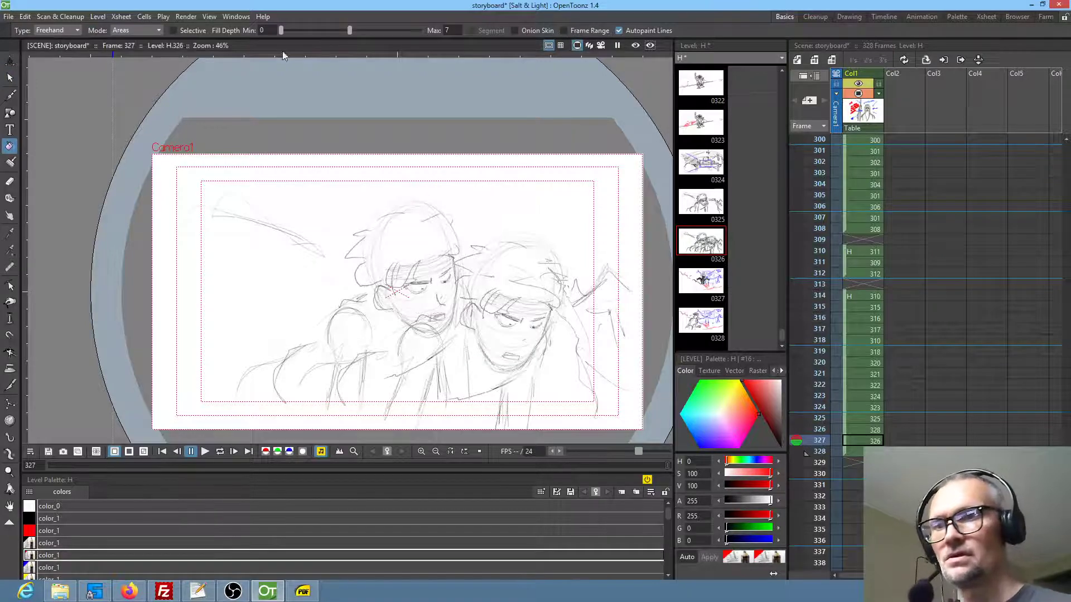
{"action": "left_click", "coordinate": [152, 32]}
{"action": "left_click", "coordinate": [154, 42]}
{"action": "mouse_move", "coordinate": [453, 192]}
{"action": "left_mouse_down"}
{"action": "mouse_move", "coordinate": [354, 205]}
{"action": "mouse_move", "coordinate": [231, 406]}
{"action": "mouse_move", "coordinate": [408, 384]}
{"action": "mouse_move", "coordinate": [452, 332]}
{"action": "mouse_move", "coordinate": [456, 210]}
{"action": "left_mouse_up"}
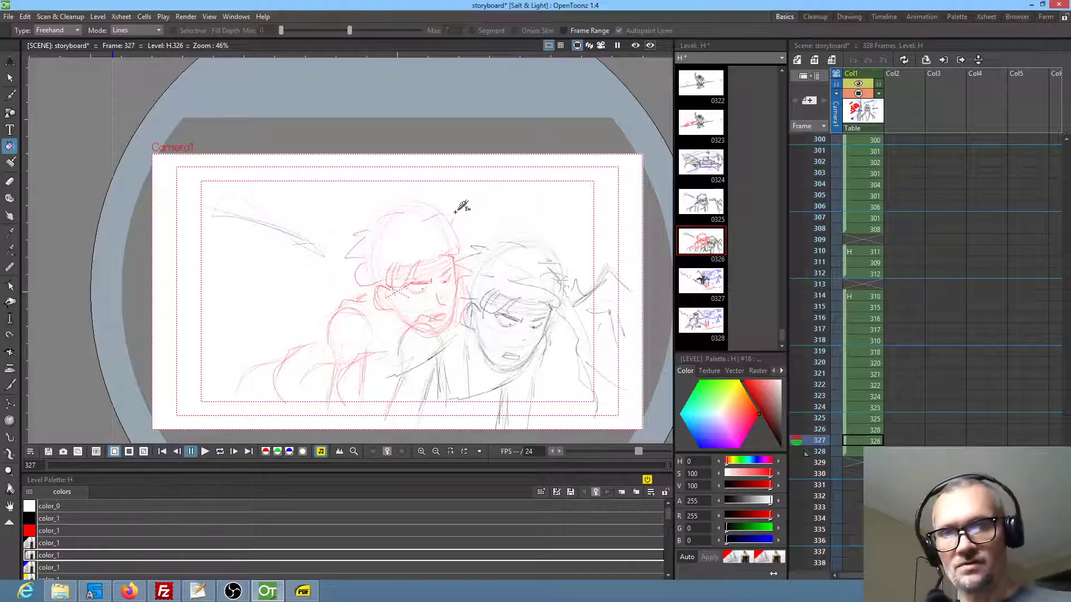
Step back through the storyboard panels from frame 326 to frame 320 and examine the order
{"action": "left_click", "coordinate": [865, 430]}
{"action": "left_click", "coordinate": [865, 420]}
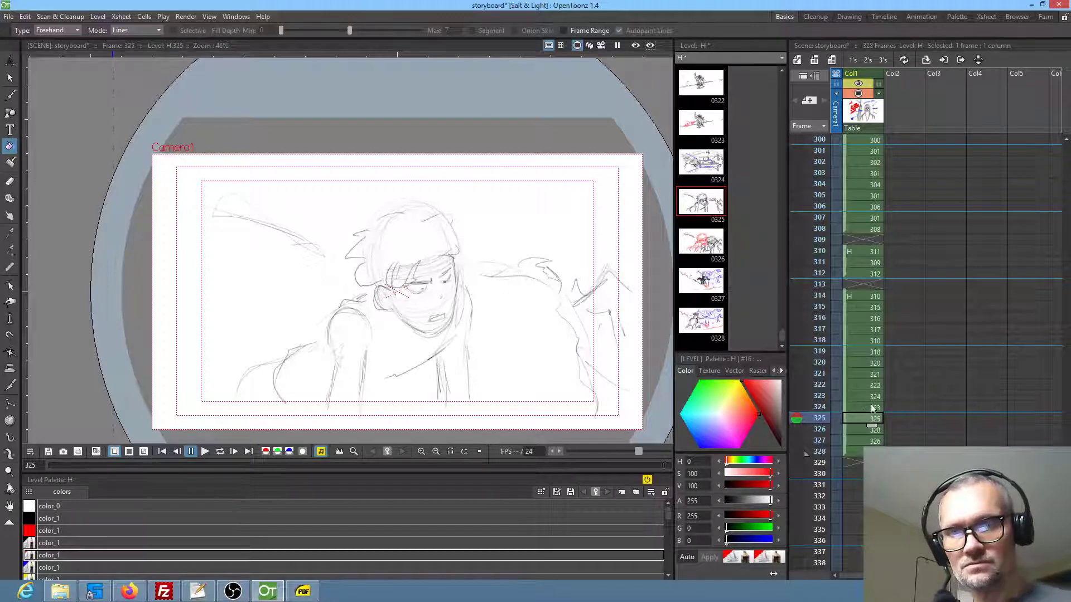
{"action": "left_click", "coordinate": [862, 409]}
{"action": "left_click", "coordinate": [862, 396]}
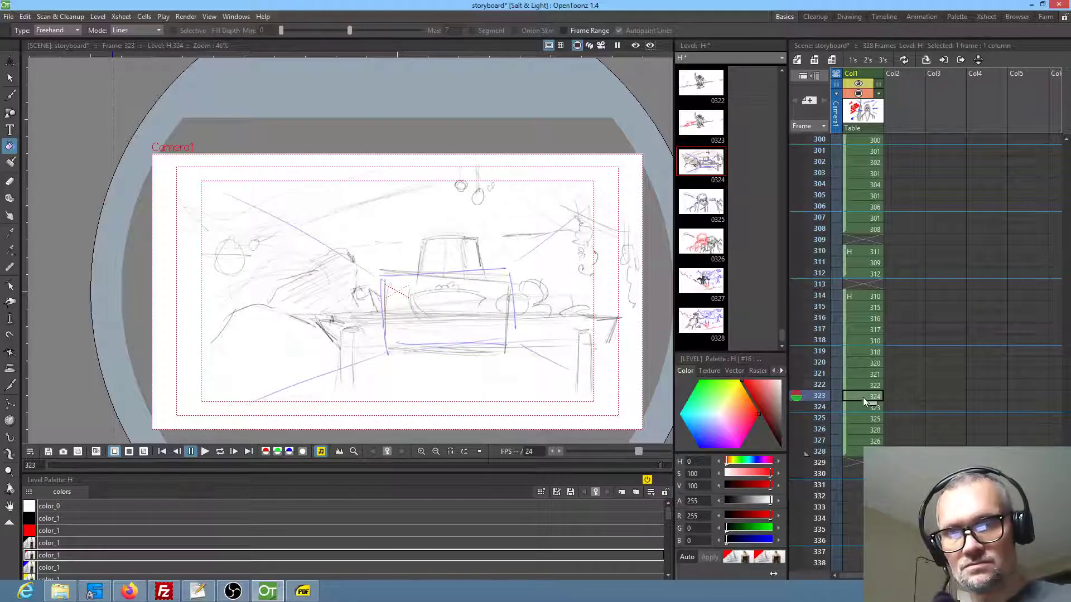
{"action": "left_click", "coordinate": [866, 386]}
{"action": "left_click", "coordinate": [867, 373]}
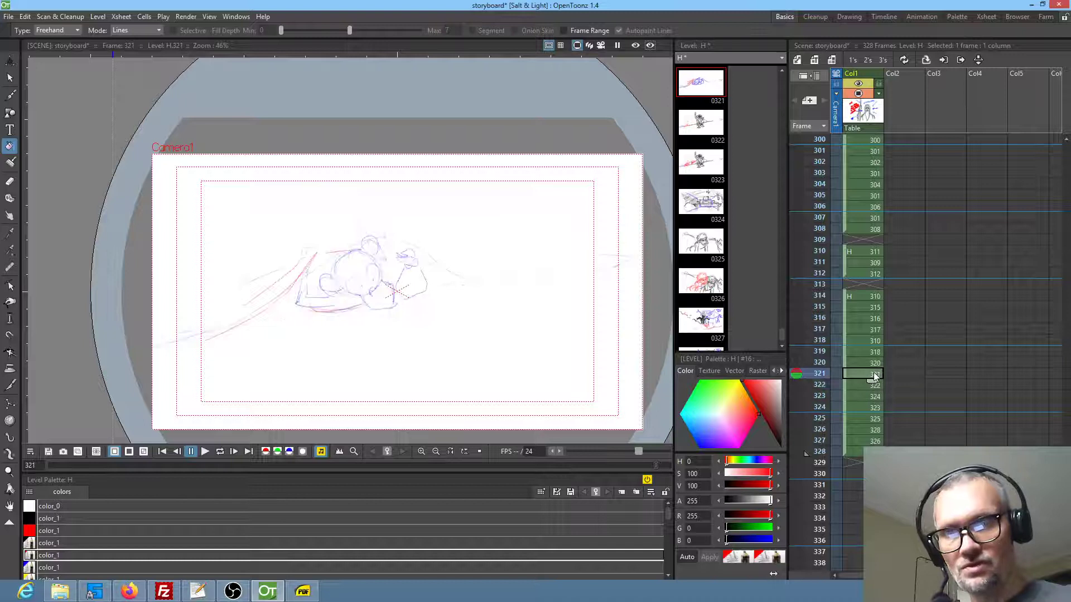
{"action": "left_click", "coordinate": [865, 362]}
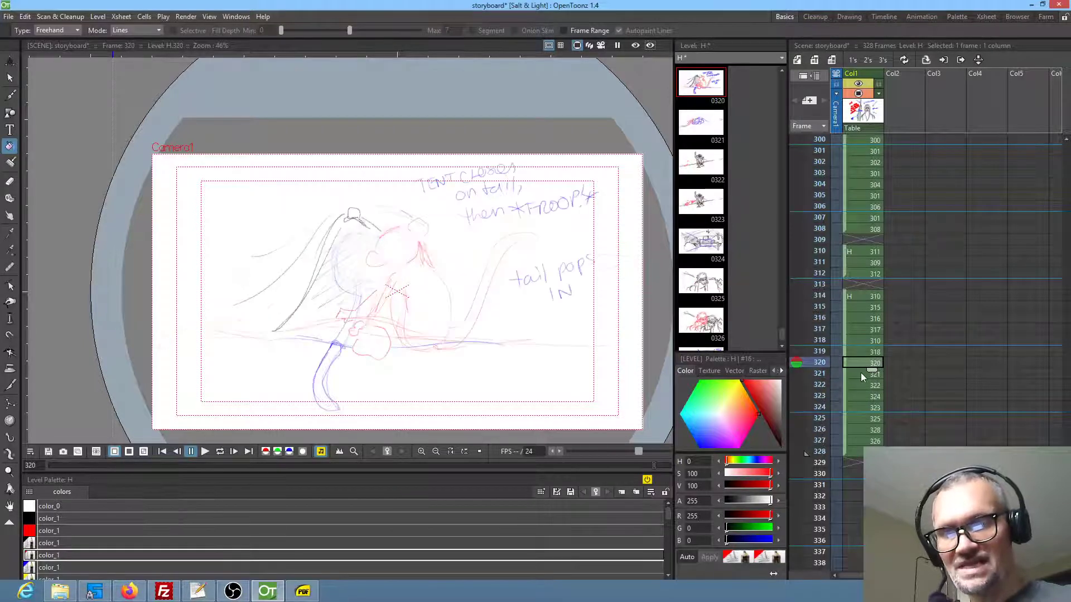
Shift the drawings from frame 322 onward down by one frame and paste a copy of frame 320's drawing into frame 322
{"action": "left_click", "coordinate": [860, 373]}
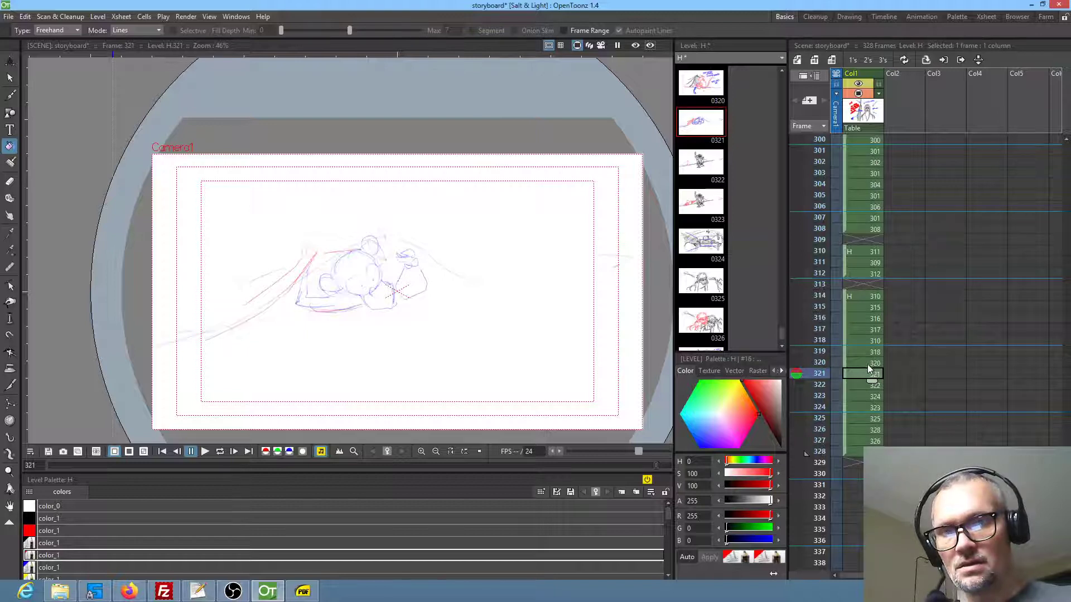
{"action": "left_click", "coordinate": [863, 385]}
{"action": "left_click", "coordinate": [869, 373]}
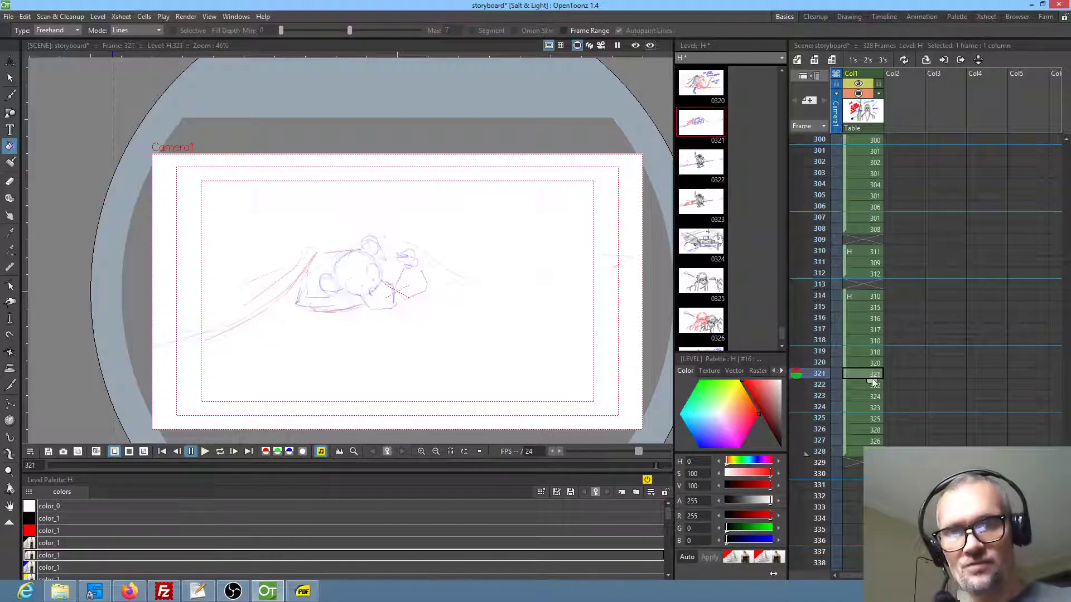
{"action": "left_click", "coordinate": [853, 386]}
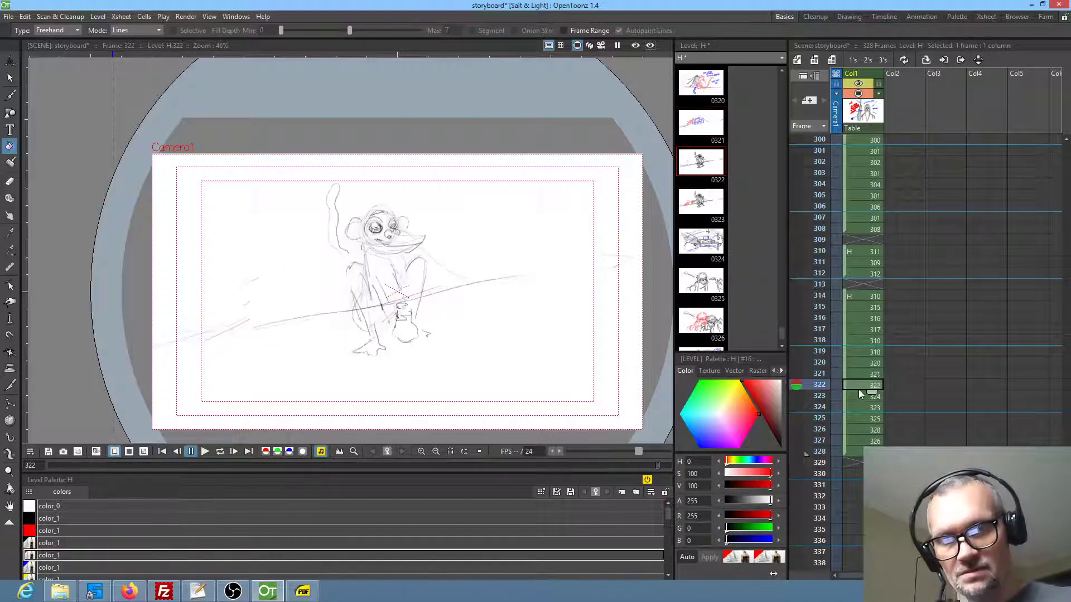
{"action": "left_click", "coordinate": [854, 451], "text": "shift"}
{"action": "left_click_drag", "start_coordinate": [845, 386], "coordinate": [845, 397]}
{"action": "left_click", "coordinate": [864, 363]}
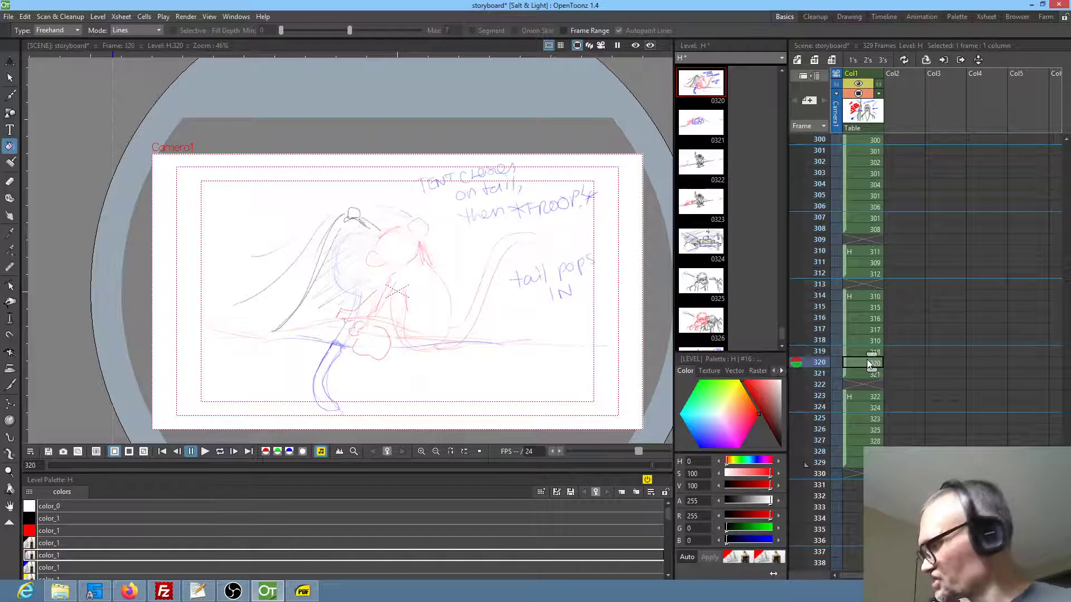
{"action": "left_click", "coordinate": [863, 384]}
{"action": "key", "text": "ctrl+v"}
{"action": "left_click_drag", "start_coordinate": [845, 417], "coordinate": [845, 411]}
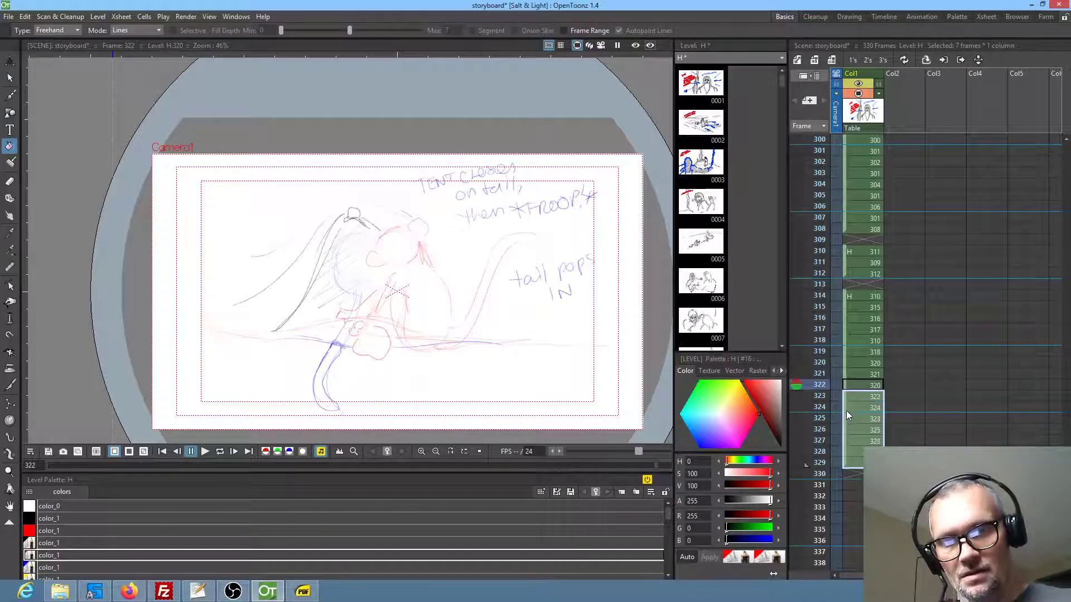
Try erasing the blue tail and figure from frame 320's drawing, compare with frame 322, and undo the erasures
{"action": "left_click", "coordinate": [871, 372]}
{"action": "left_click", "coordinate": [871, 364]}
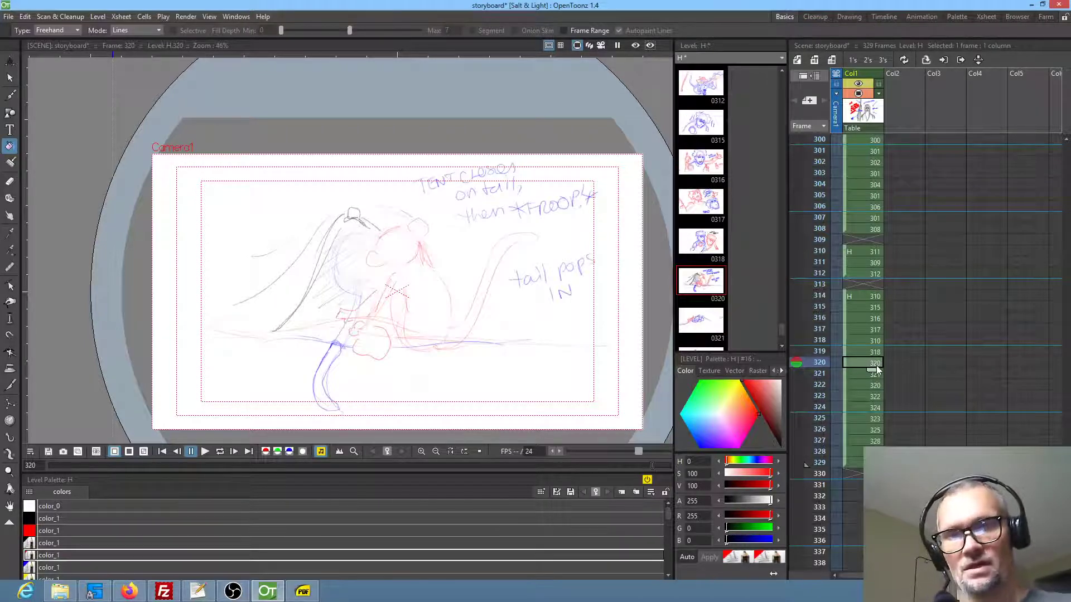
{"action": "key", "text": "a"}
{"action": "mouse_move", "coordinate": [357, 343]}
{"action": "left_mouse_down"}
{"action": "mouse_move", "coordinate": [315, 404]}
{"action": "mouse_move", "coordinate": [386, 332]}
{"action": "left_mouse_up"}
{"action": "mouse_move", "coordinate": [360, 231]}
{"action": "left_mouse_down"}
{"action": "mouse_move", "coordinate": [338, 285]}
{"action": "mouse_move", "coordinate": [366, 290]}
{"action": "left_mouse_up"}
{"action": "left_click_drag", "start_coordinate": [342, 332], "coordinate": [341, 334]}
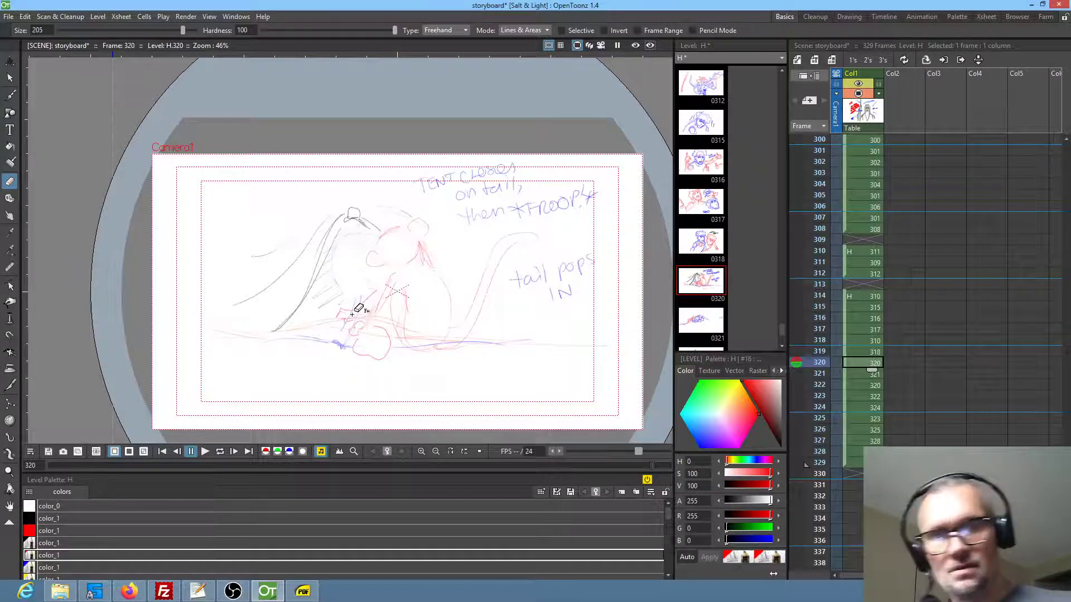
{"action": "left_click", "coordinate": [862, 384]}
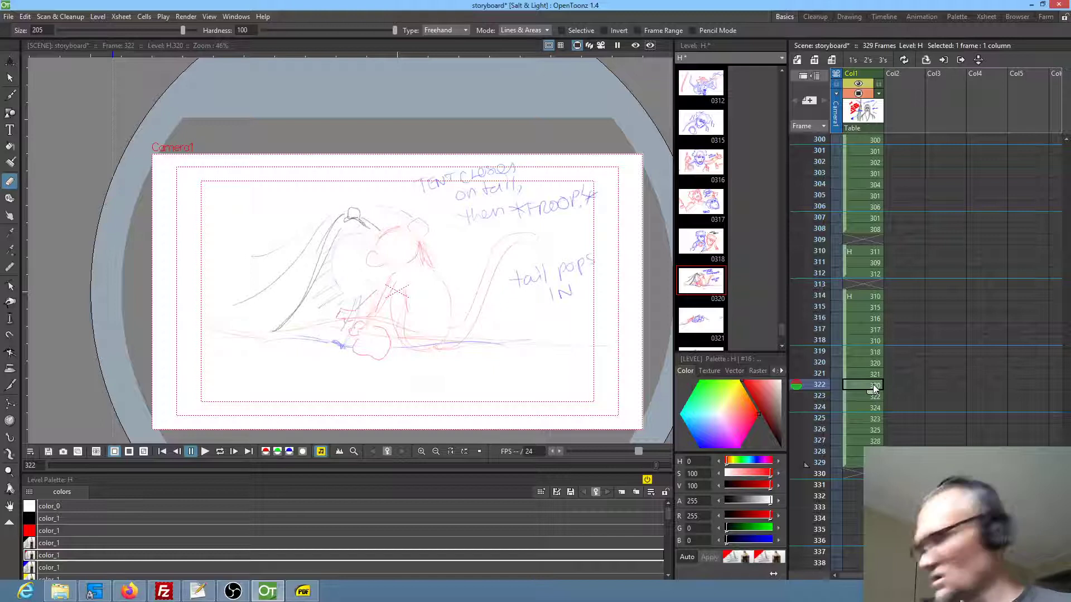
{"action": "key", "text": "ctrl+z"}
{"action": "key", "text": "ctrl+z"}
{"action": "key", "text": "ctrl+z"}
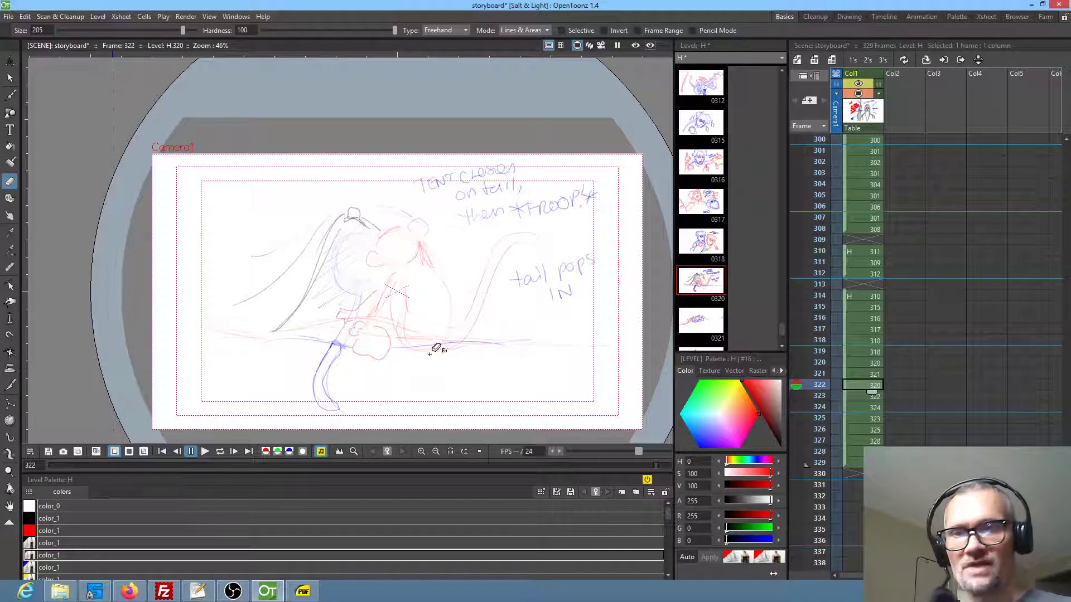
Review frames 320 to 323 and brush a red line from the monkey's raised tail down along its back in frame 323
{"action": "left_click", "coordinate": [874, 373]}
{"action": "left_click", "coordinate": [873, 363]}
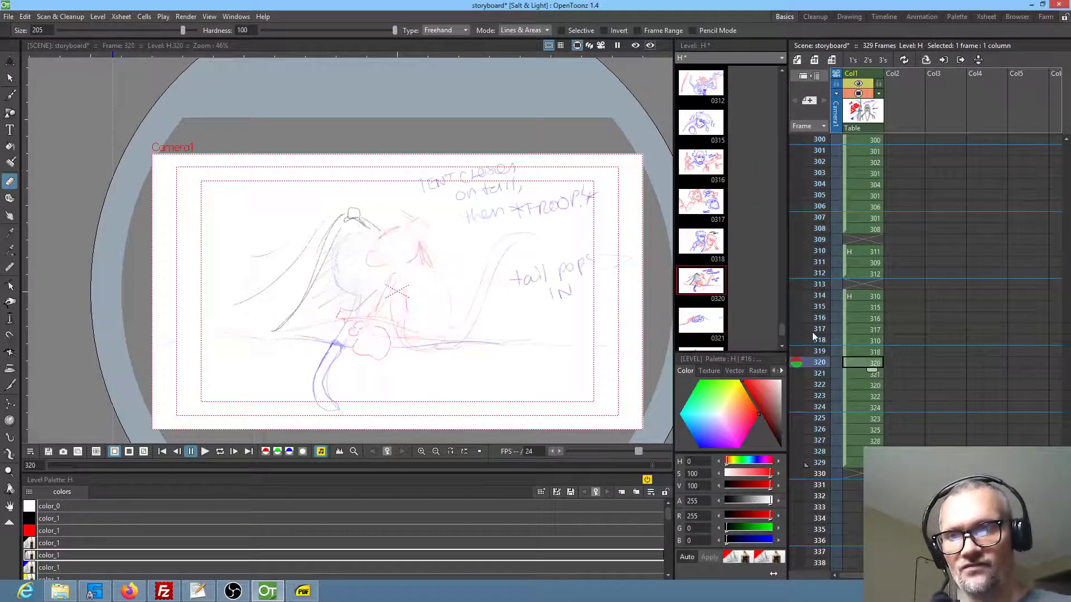
{"action": "left_click", "coordinate": [860, 376]}
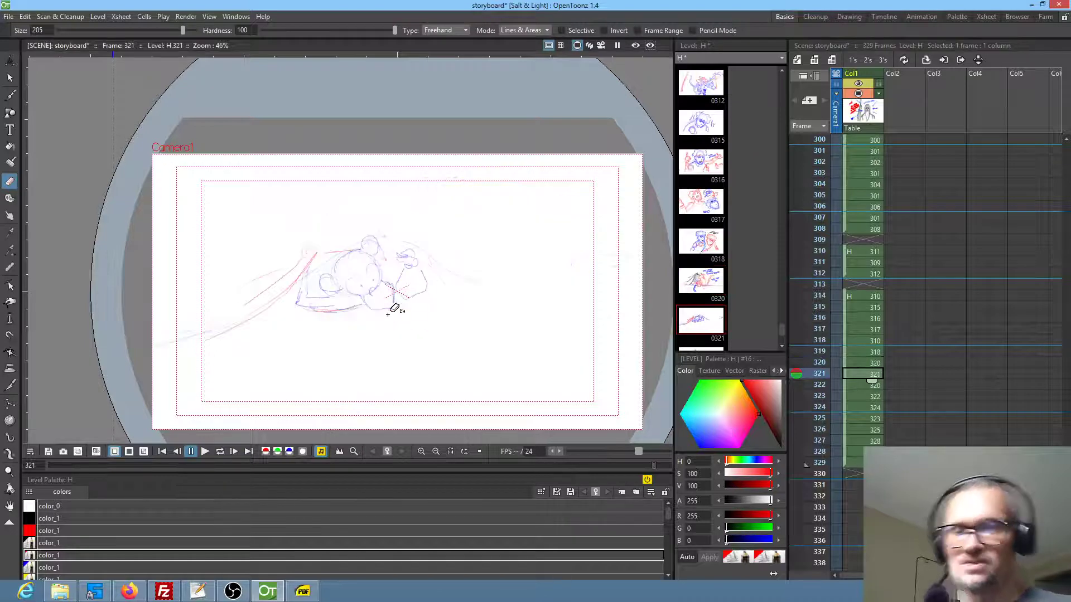
{"action": "left_click", "coordinate": [859, 384]}
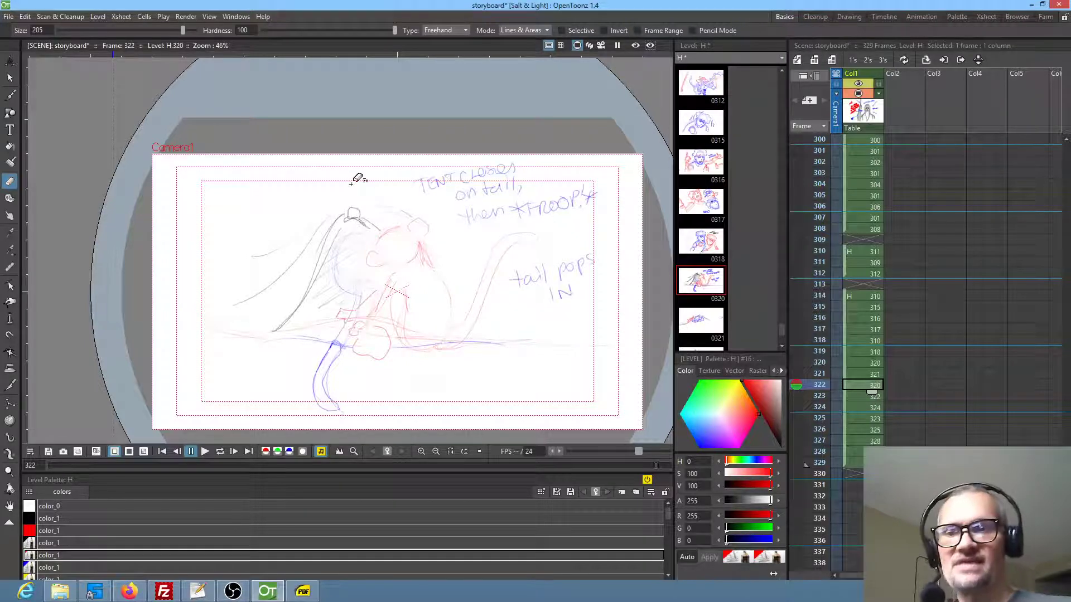
{"action": "left_click", "coordinate": [862, 395]}
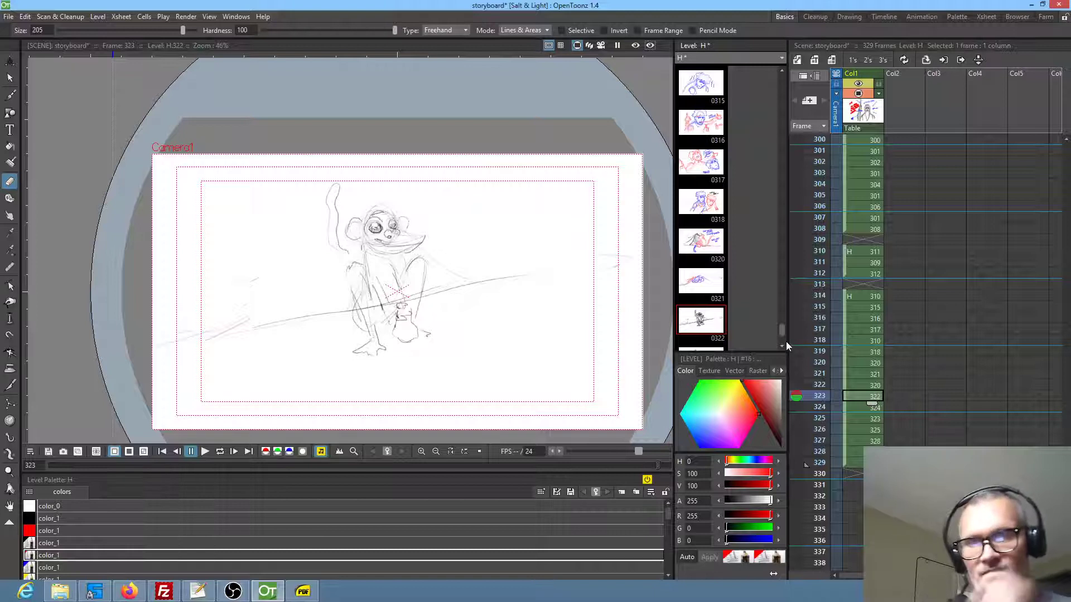
{"action": "left_click", "coordinate": [863, 385]}
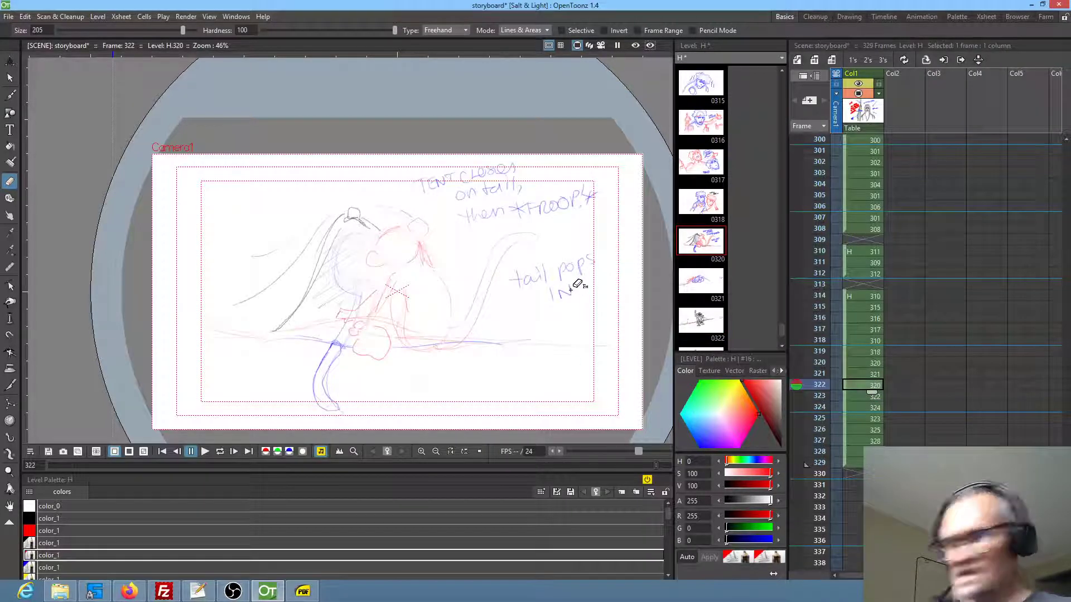
{"action": "key", "text": "b"}
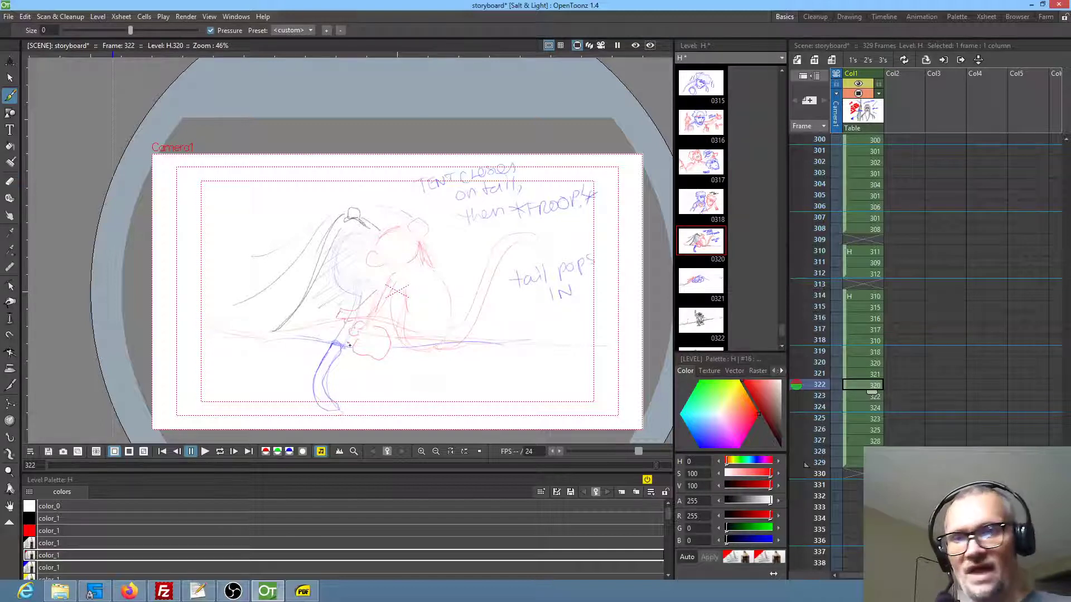
{"action": "left_click", "coordinate": [862, 396]}
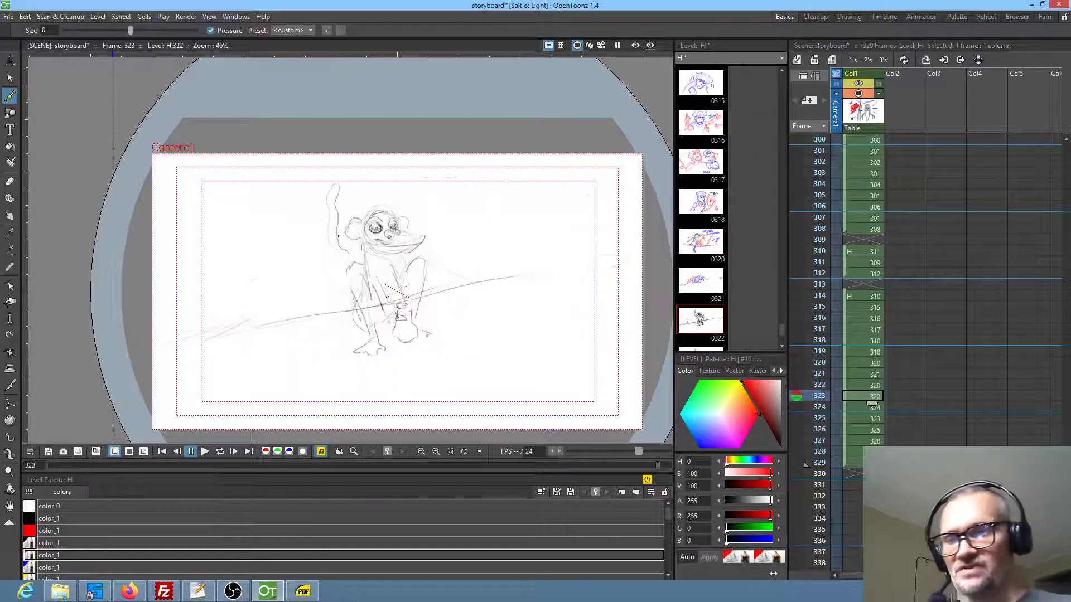
{"action": "left_click_drag", "start_coordinate": [327, 227], "coordinate": [348, 311]}
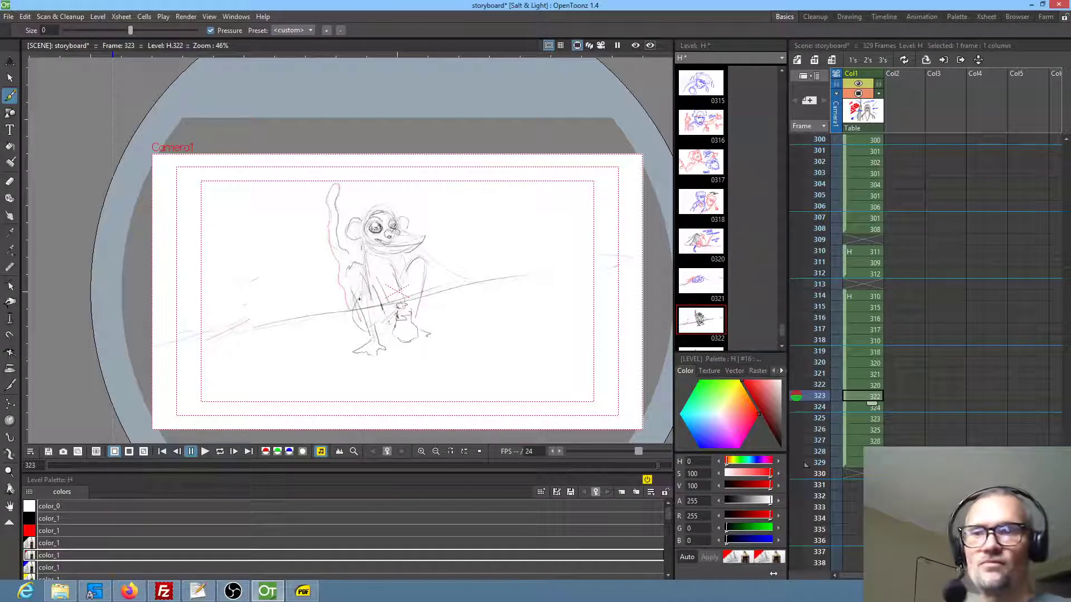
Step through frames 324 to 329 and examine how the rest of the sequence reads
{"action": "left_click", "coordinate": [862, 407]}
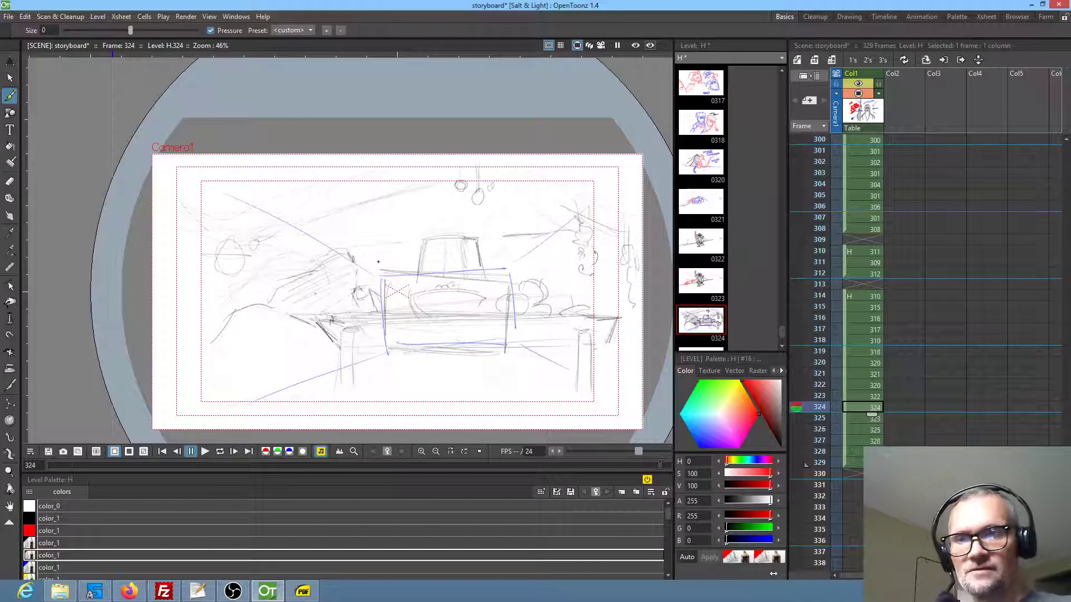
{"action": "left_click", "coordinate": [860, 419]}
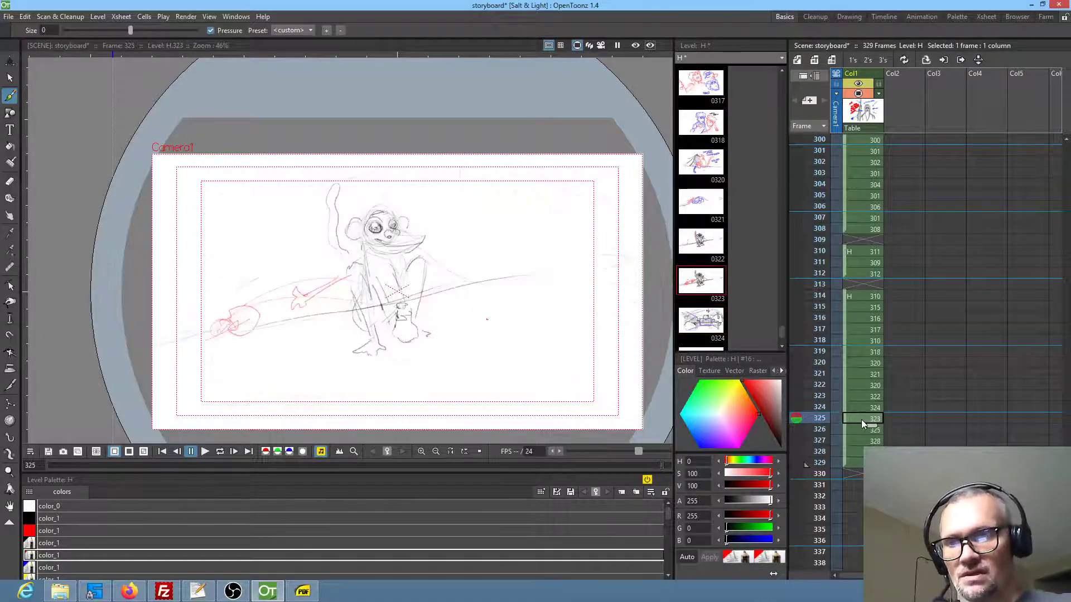
{"action": "left_click", "coordinate": [859, 429]}
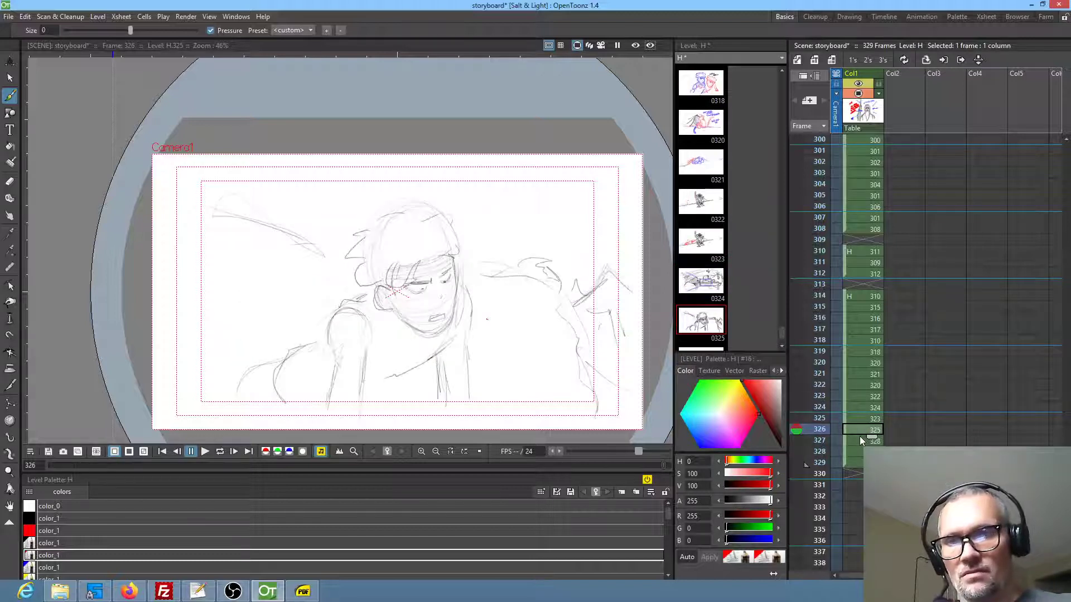
{"action": "left_click", "coordinate": [860, 439]}
{"action": "left_click", "coordinate": [858, 450]}
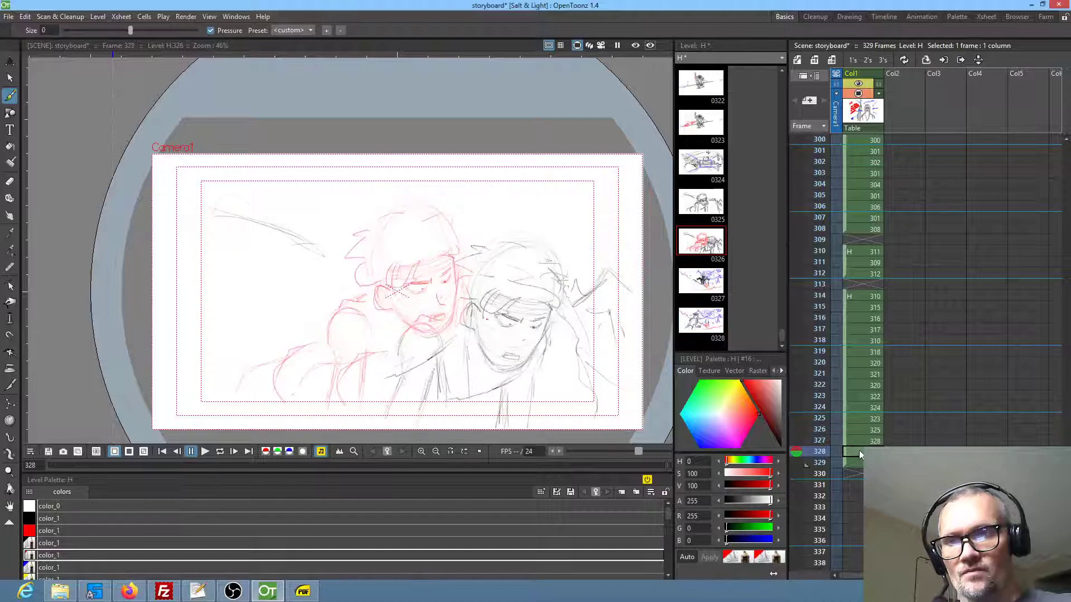
{"action": "left_click", "coordinate": [859, 461]}
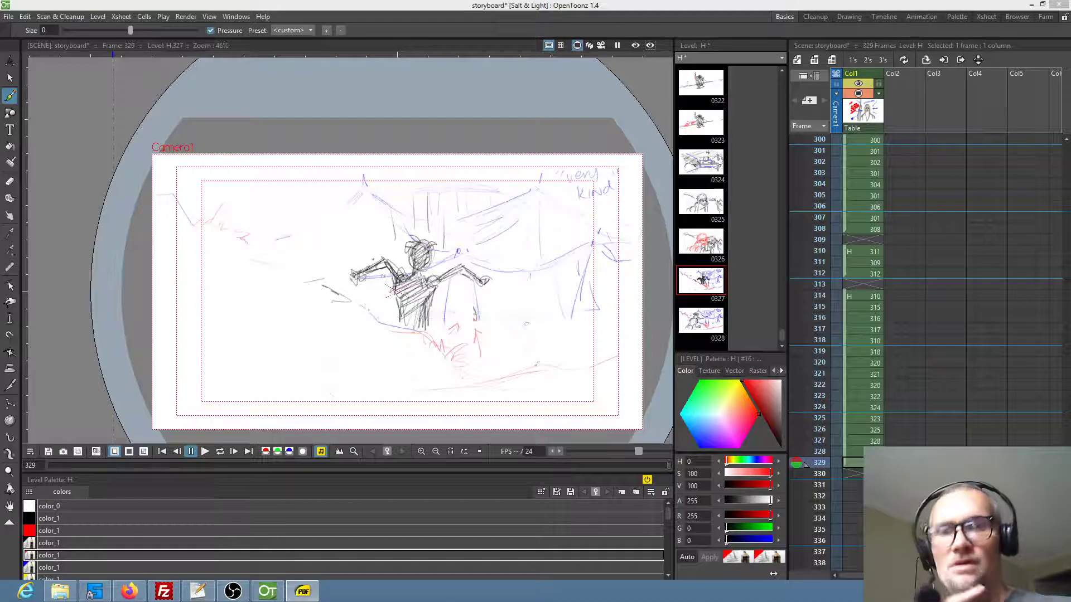
Start a new drawing in frame 330 with long red curved drapery lines and a rough scribbled shape below them
{"action": "key", "text": "Down"}
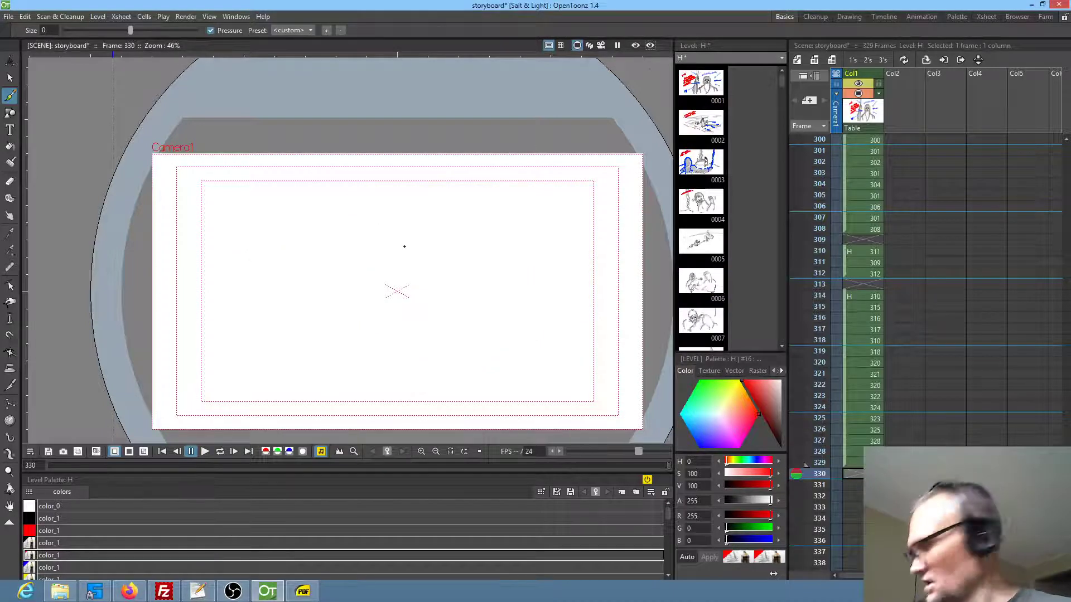
{"action": "left_click_drag", "start_coordinate": [290, 178], "coordinate": [335, 328]}
{"action": "left_click_drag", "start_coordinate": [286, 160], "coordinate": [354, 341]}
{"action": "mouse_move", "coordinate": [348, 397]}
{"action": "left_mouse_down"}
{"action": "mouse_move", "coordinate": [381, 362]}
{"action": "mouse_move", "coordinate": [356, 385]}
{"action": "mouse_move", "coordinate": [382, 357]}
{"action": "mouse_move", "coordinate": [368, 390]}
{"action": "left_mouse_up"}
{"action": "left_click_drag", "start_coordinate": [287, 158], "coordinate": [337, 320]}
{"action": "left_click_drag", "start_coordinate": [372, 157], "coordinate": [463, 338]}
{"action": "left_click_drag", "start_coordinate": [437, 233], "coordinate": [491, 339]}
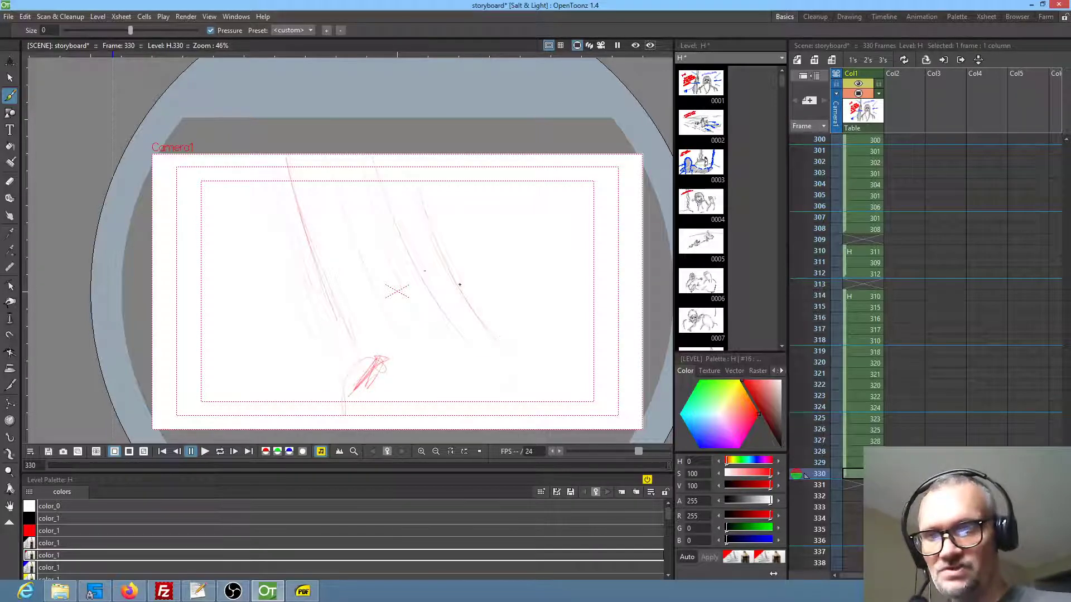
Sketch the character's head in red beside the drapery in frame 330, with headband knot, ear, eyes and mouth
{"action": "mouse_move", "coordinate": [466, 253]}
{"action": "left_mouse_down"}
{"action": "mouse_move", "coordinate": [455, 223]}
{"action": "mouse_move", "coordinate": [468, 204]}
{"action": "mouse_move", "coordinate": [462, 227]}
{"action": "mouse_move", "coordinate": [497, 226]}
{"action": "mouse_move", "coordinate": [465, 210]}
{"action": "mouse_move", "coordinate": [460, 224]}
{"action": "mouse_move", "coordinate": [443, 219]}
{"action": "mouse_move", "coordinate": [474, 199]}
{"action": "left_mouse_up"}
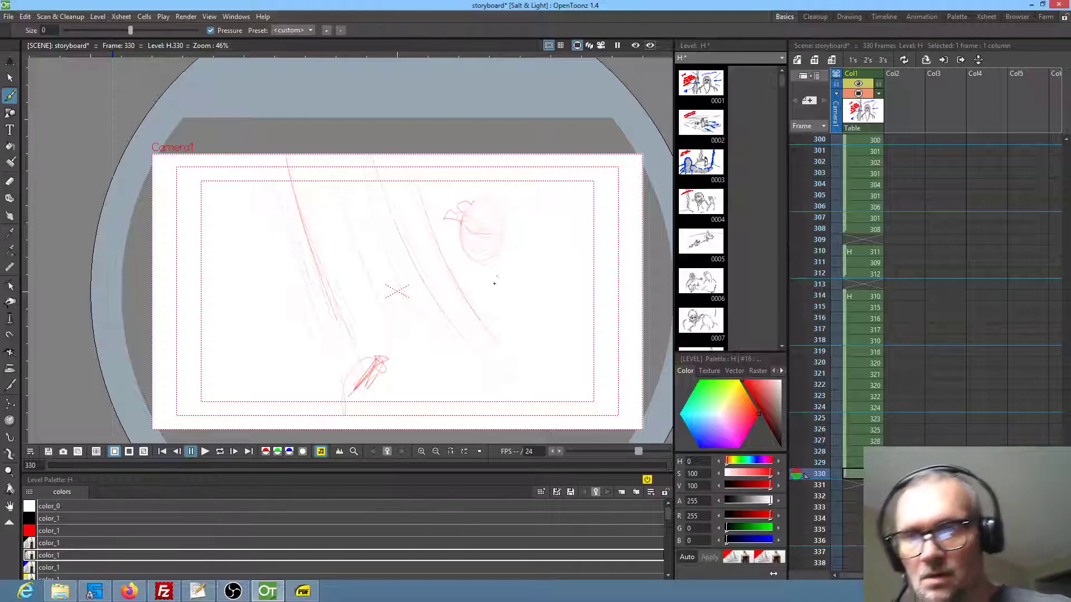
{"action": "mouse_move", "coordinate": [458, 235]}
{"action": "left_mouse_down"}
{"action": "mouse_move", "coordinate": [471, 271]}
{"action": "mouse_move", "coordinate": [514, 238]}
{"action": "left_mouse_up"}
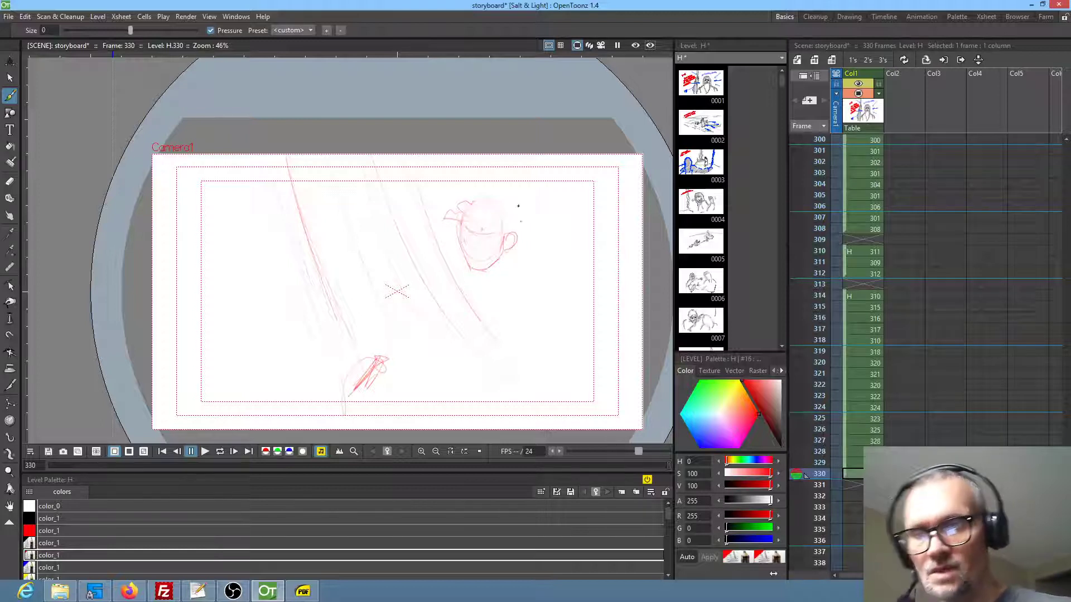
{"action": "key", "text": "shift+space"}
{"action": "left_click_drag", "start_coordinate": [465, 252], "coordinate": [520, 213]}
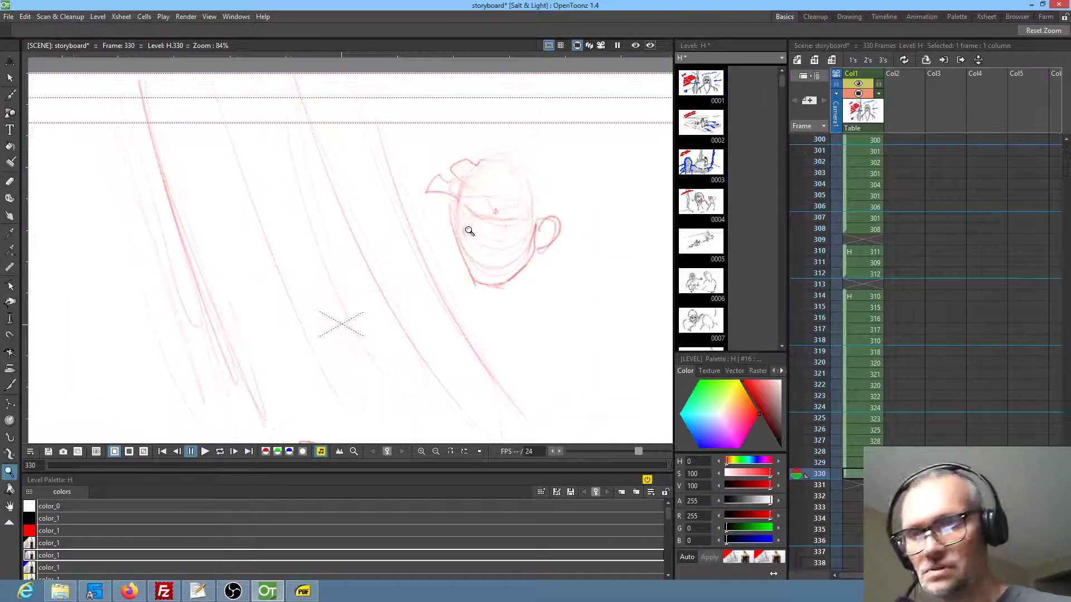
{"action": "key", "text": "b"}
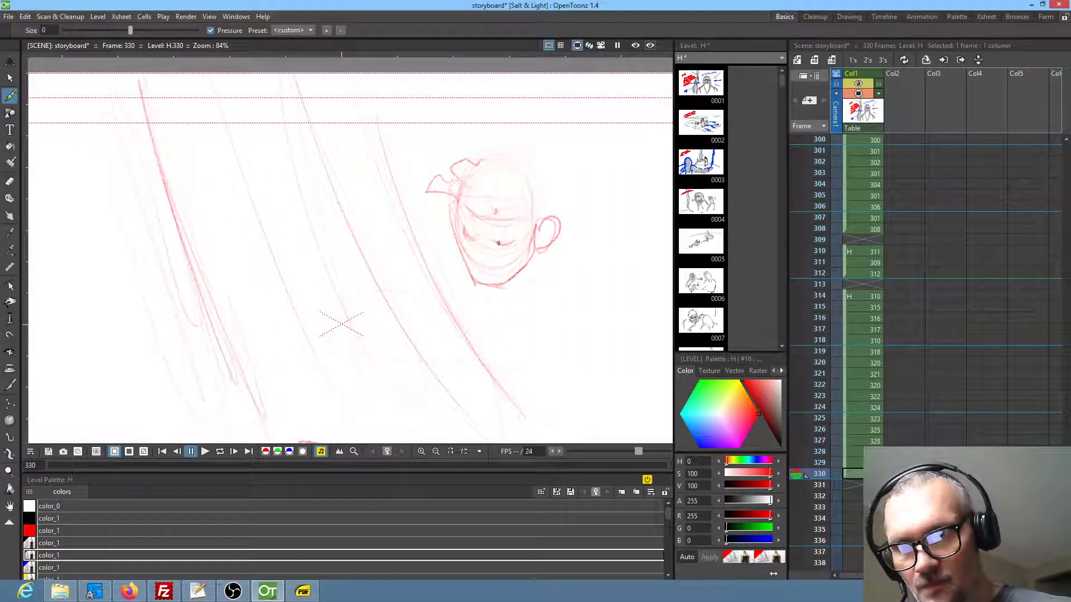
{"action": "left_click_drag", "start_coordinate": [465, 223], "coordinate": [516, 231]}
{"action": "mouse_move", "coordinate": [483, 274]}
{"action": "left_mouse_down"}
{"action": "mouse_move", "coordinate": [493, 273]}
{"action": "mouse_move", "coordinate": [536, 179]}
{"action": "left_mouse_up"}
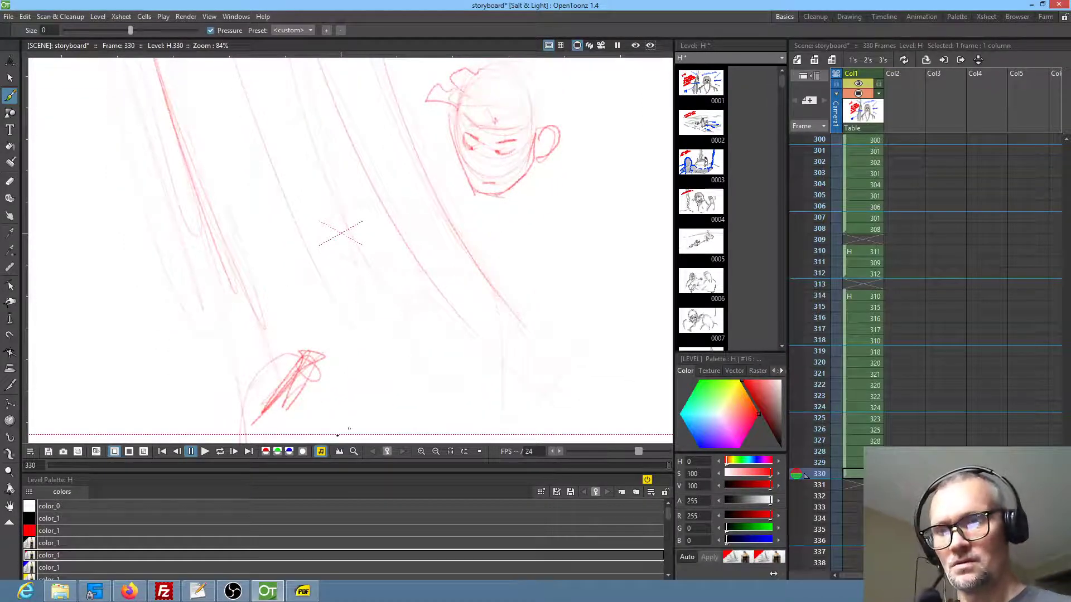
Sketch the character's shoulder and arm reaching down below the drapery in frame 330, with hand, cuff and shading
{"action": "mouse_move", "coordinate": [374, 415]}
{"action": "left_mouse_down"}
{"action": "mouse_move", "coordinate": [419, 379]}
{"action": "mouse_move", "coordinate": [427, 389]}
{"action": "mouse_move", "coordinate": [397, 404]}
{"action": "left_mouse_up"}
{"action": "left_click_drag", "start_coordinate": [406, 398], "coordinate": [462, 368]}
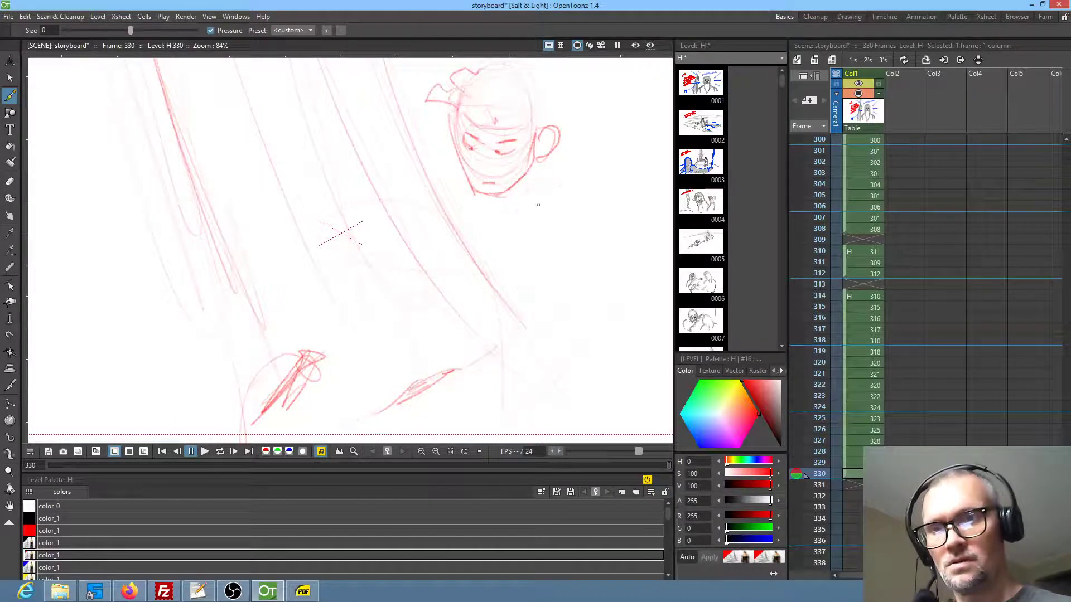
{"action": "mouse_move", "coordinate": [552, 175]}
{"action": "left_mouse_down"}
{"action": "mouse_move", "coordinate": [509, 210]}
{"action": "mouse_move", "coordinate": [476, 277]}
{"action": "mouse_move", "coordinate": [433, 317]}
{"action": "left_mouse_up"}
{"action": "mouse_move", "coordinate": [400, 363]}
{"action": "left_mouse_down"}
{"action": "mouse_move", "coordinate": [353, 378]}
{"action": "mouse_move", "coordinate": [358, 360]}
{"action": "mouse_move", "coordinate": [345, 383]}
{"action": "mouse_move", "coordinate": [361, 413]}
{"action": "mouse_move", "coordinate": [357, 395]}
{"action": "mouse_move", "coordinate": [414, 382]}
{"action": "mouse_move", "coordinate": [471, 323]}
{"action": "left_mouse_up"}
{"action": "left_click_drag", "start_coordinate": [508, 292], "coordinate": [564, 208]}
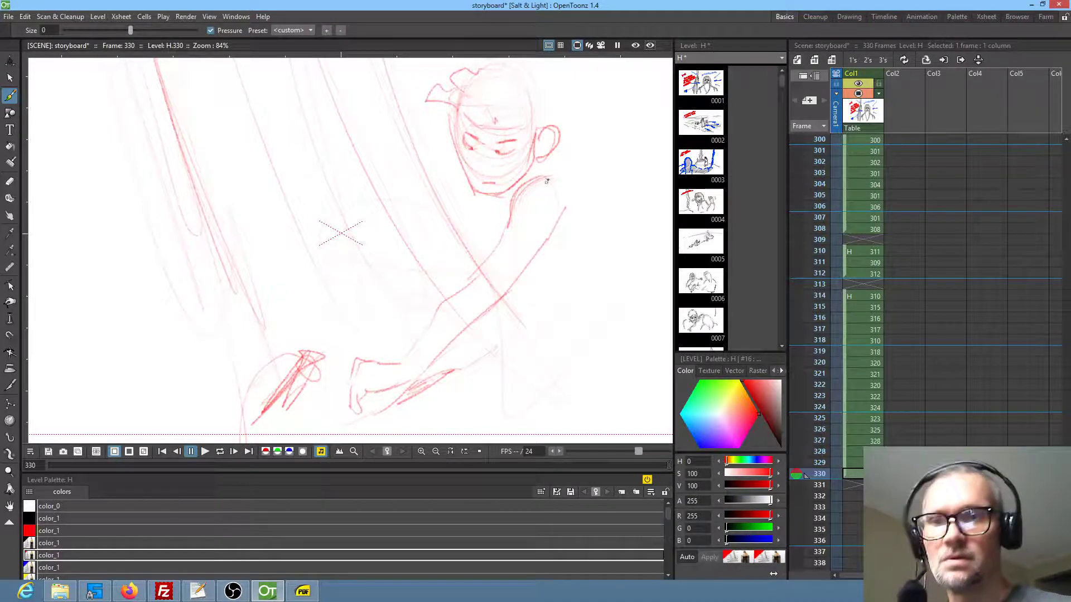
{"action": "mouse_move", "coordinate": [397, 355]}
{"action": "left_mouse_down"}
{"action": "mouse_move", "coordinate": [428, 375]}
{"action": "mouse_move", "coordinate": [415, 348]}
{"action": "mouse_move", "coordinate": [434, 365]}
{"action": "left_mouse_up"}
{"action": "mouse_move", "coordinate": [406, 358]}
{"action": "left_mouse_down"}
{"action": "mouse_move", "coordinate": [417, 374]}
{"action": "mouse_move", "coordinate": [457, 324]}
{"action": "left_mouse_up"}
{"action": "left_click_drag", "start_coordinate": [503, 197], "coordinate": [500, 228]}
Erase and redraw the character's chin and jaw in frame 330, and refine the face and the headwear outline
{"action": "mouse_move", "coordinate": [466, 158]}
{"action": "left_mouse_down"}
{"action": "mouse_move", "coordinate": [459, 177]}
{"action": "mouse_move", "coordinate": [480, 205]}
{"action": "left_mouse_up"}
{"action": "left_click_drag", "start_coordinate": [475, 194], "coordinate": [493, 199]}
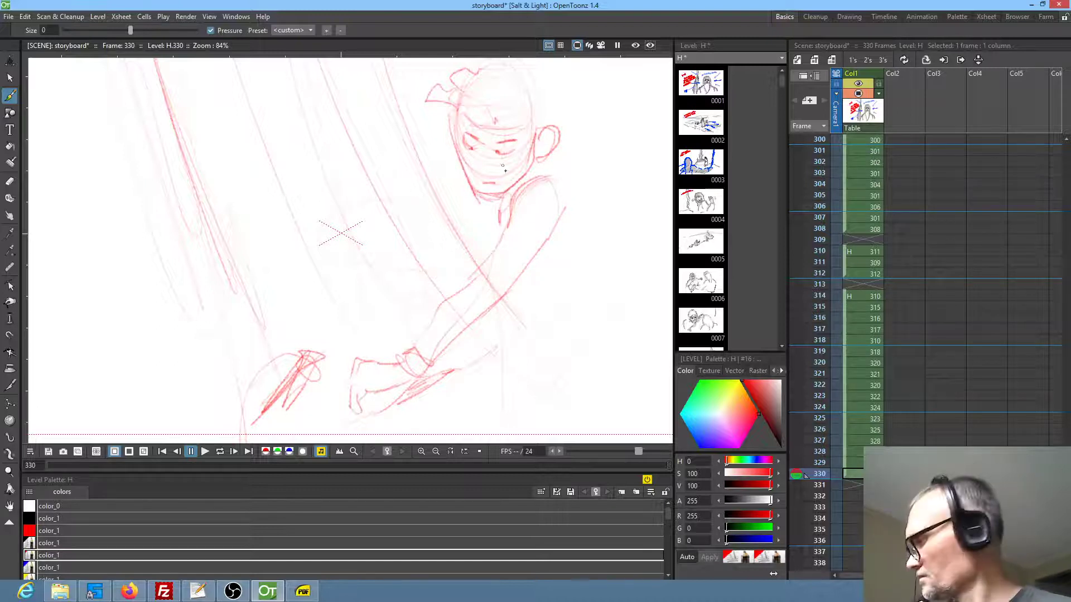
{"action": "key", "text": "a"}
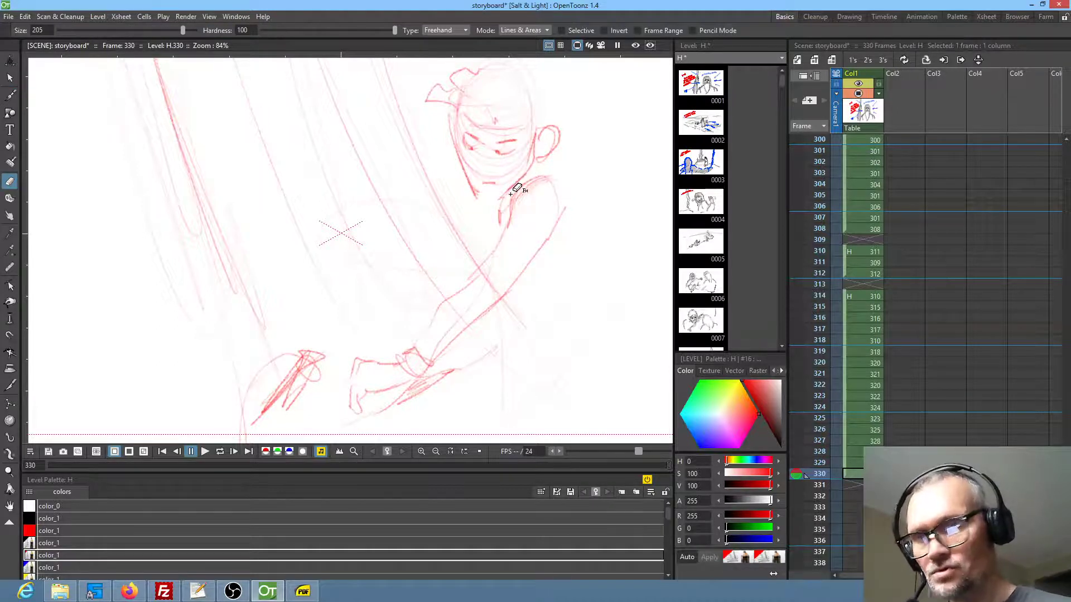
{"action": "key", "text": "b"}
{"action": "left_click_drag", "start_coordinate": [483, 200], "coordinate": [511, 191]}
{"action": "left_click_drag", "start_coordinate": [537, 106], "coordinate": [519, 179]}
{"action": "mouse_move", "coordinate": [466, 140]}
{"action": "left_mouse_down"}
{"action": "mouse_move", "coordinate": [494, 130]}
{"action": "mouse_move", "coordinate": [542, 152]}
{"action": "left_mouse_up"}
{"action": "left_click_drag", "start_coordinate": [484, 178], "coordinate": [505, 194]}
{"action": "left_click_drag", "start_coordinate": [516, 195], "coordinate": [549, 177]}
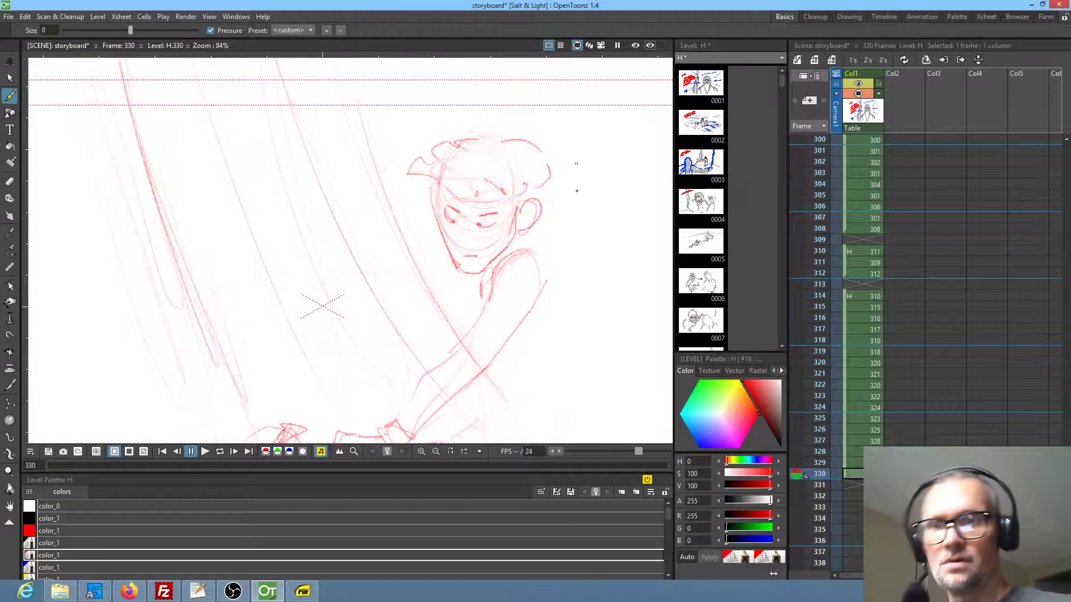
{"action": "left_click_drag", "start_coordinate": [461, 235], "coordinate": [465, 146]}
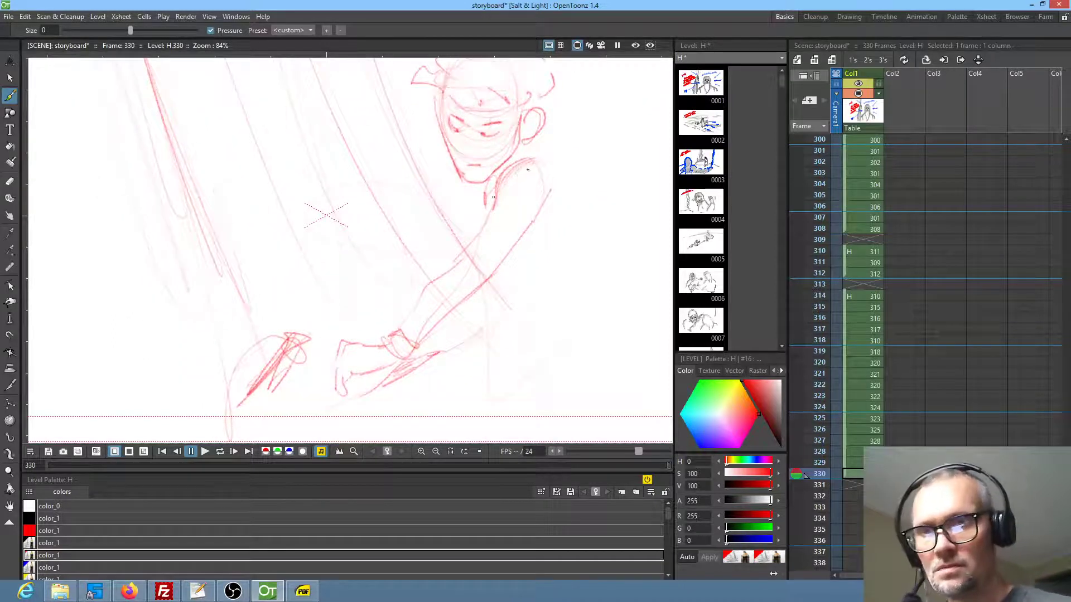
Sketch the crouching character's back, bent leg and foot in red in frame 330, and darken the headband above the eyes
{"action": "left_click_drag", "start_coordinate": [552, 145], "coordinate": [633, 218]}
{"action": "left_click_drag", "start_coordinate": [534, 266], "coordinate": [580, 299]}
{"action": "left_click_drag", "start_coordinate": [578, 302], "coordinate": [519, 335]}
{"action": "key", "text": "shift+space"}
{"action": "left_click_drag", "start_coordinate": [517, 227], "coordinate": [519, 245]}
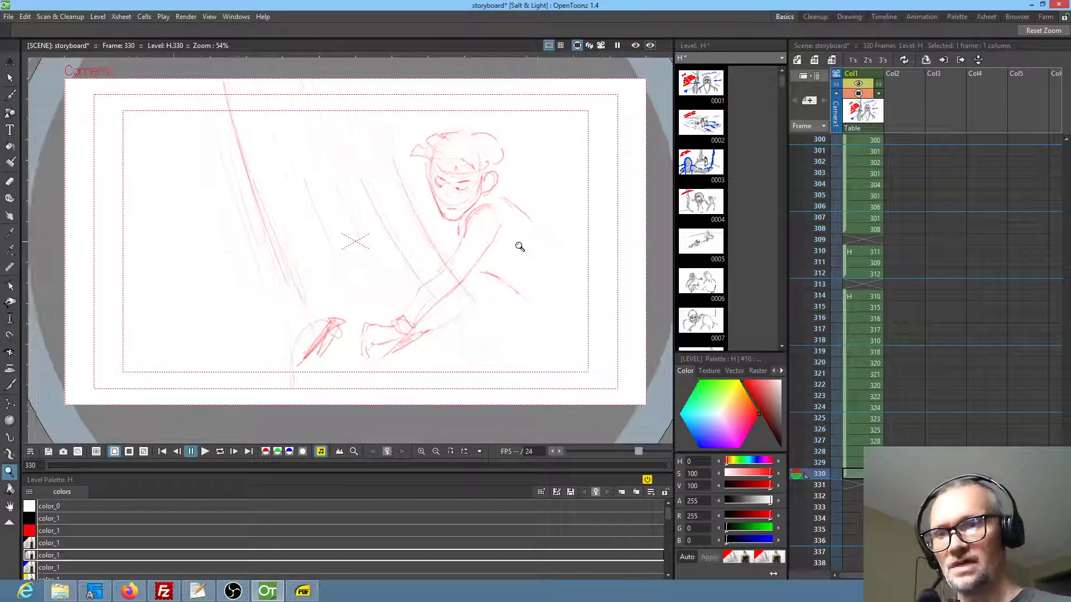
{"action": "left_click_drag", "start_coordinate": [548, 294], "coordinate": [532, 280]}
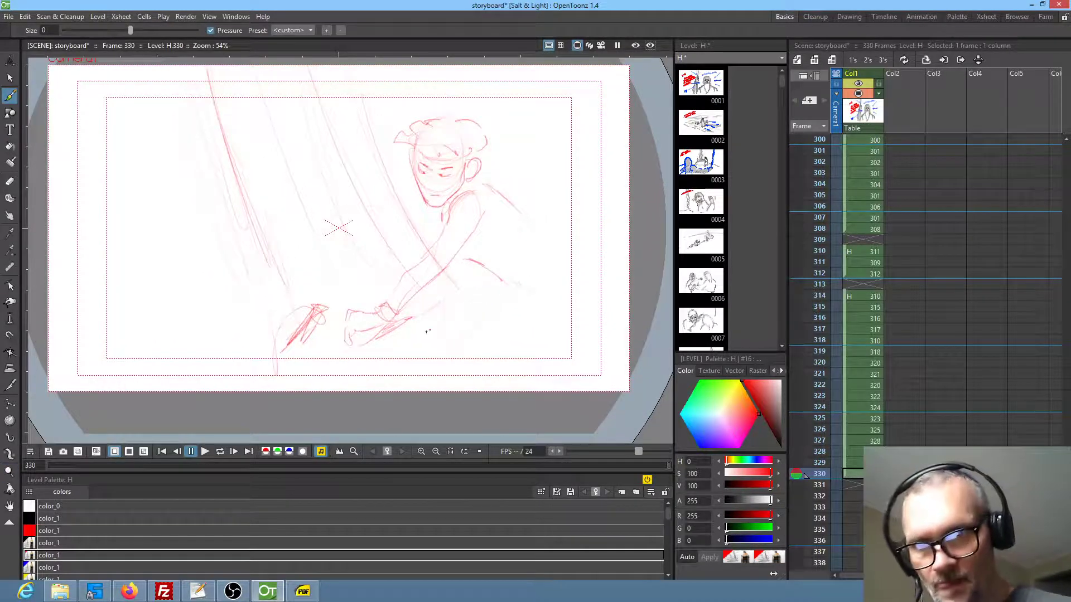
{"action": "mouse_move", "coordinate": [452, 315]}
{"action": "left_mouse_down"}
{"action": "mouse_move", "coordinate": [417, 349]}
{"action": "mouse_move", "coordinate": [445, 312]}
{"action": "mouse_move", "coordinate": [505, 288]}
{"action": "left_mouse_up"}
{"action": "left_click_drag", "start_coordinate": [420, 325], "coordinate": [422, 349]}
{"action": "left_click_drag", "start_coordinate": [417, 338], "coordinate": [447, 350]}
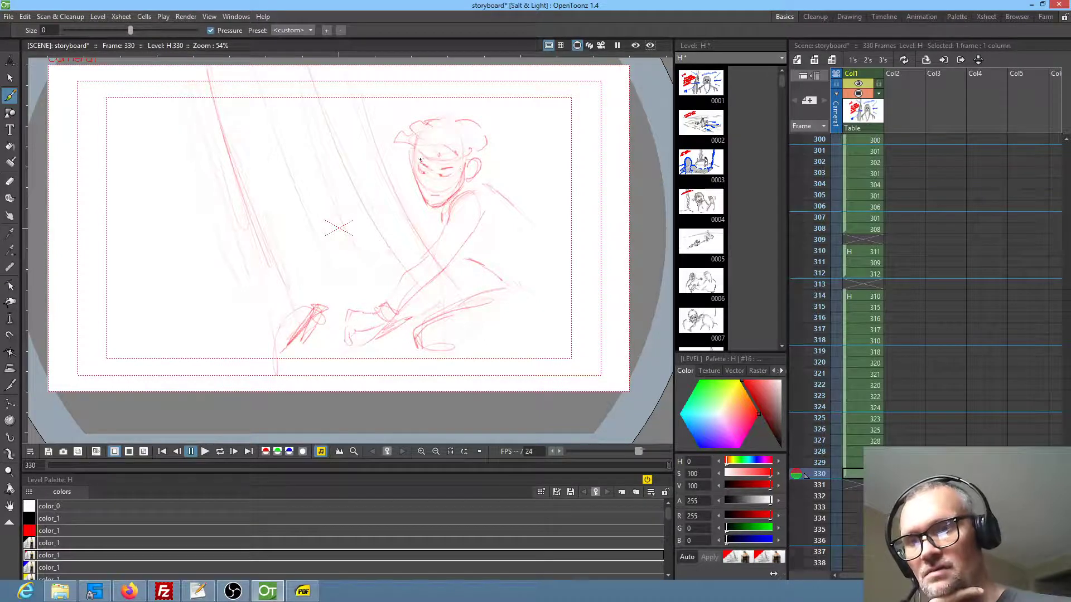
{"action": "left_click_drag", "start_coordinate": [428, 156], "coordinate": [456, 157]}
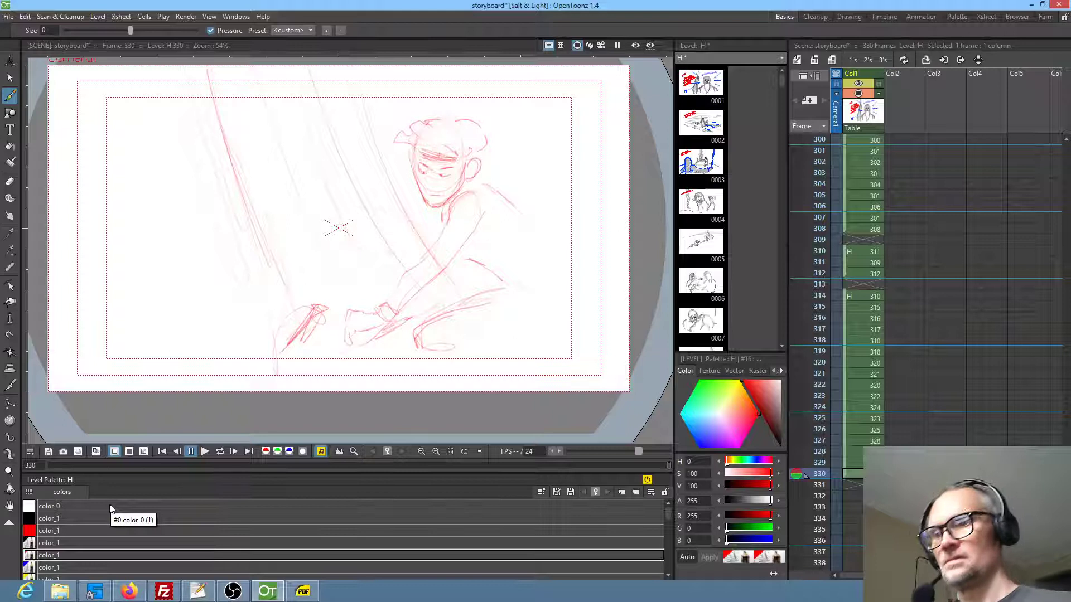
Letter the dialogue "MY DEAR TIANARA!" in blue beside the drapery in frame 330 and add small accent marks next to it
{"action": "left_click", "coordinate": [49, 568]}
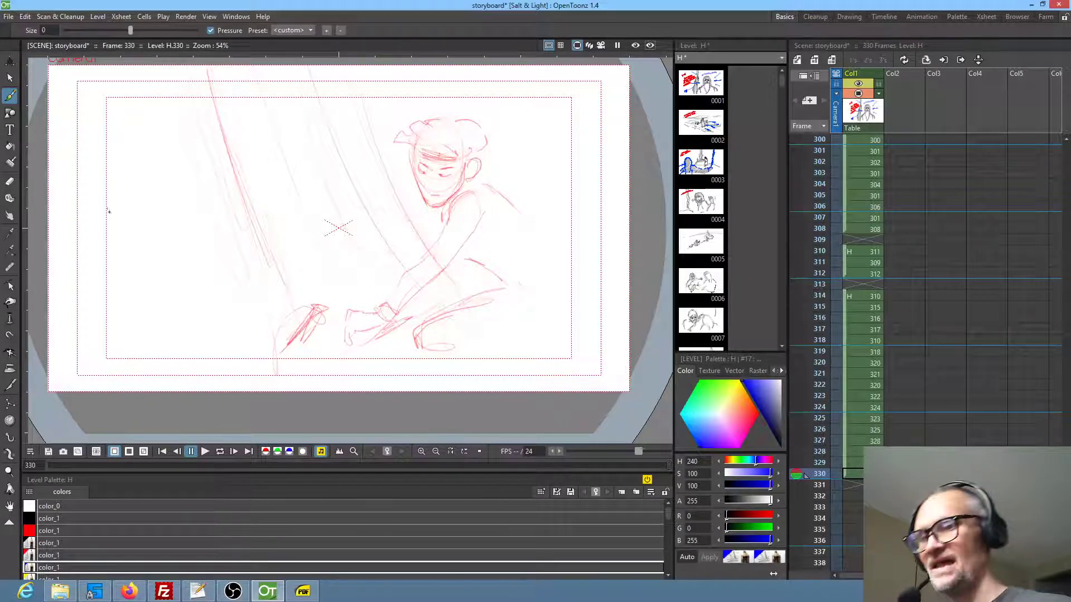
{"action": "mouse_move", "coordinate": [114, 167]}
{"action": "left_mouse_down"}
{"action": "mouse_move", "coordinate": [125, 193]}
{"action": "mouse_move", "coordinate": [147, 178]}
{"action": "left_mouse_up"}
{"action": "mouse_move", "coordinate": [153, 162]}
{"action": "left_mouse_down"}
{"action": "mouse_move", "coordinate": [146, 187]}
{"action": "mouse_move", "coordinate": [179, 149]}
{"action": "mouse_move", "coordinate": [205, 140]}
{"action": "mouse_move", "coordinate": [212, 157]}
{"action": "left_mouse_up"}
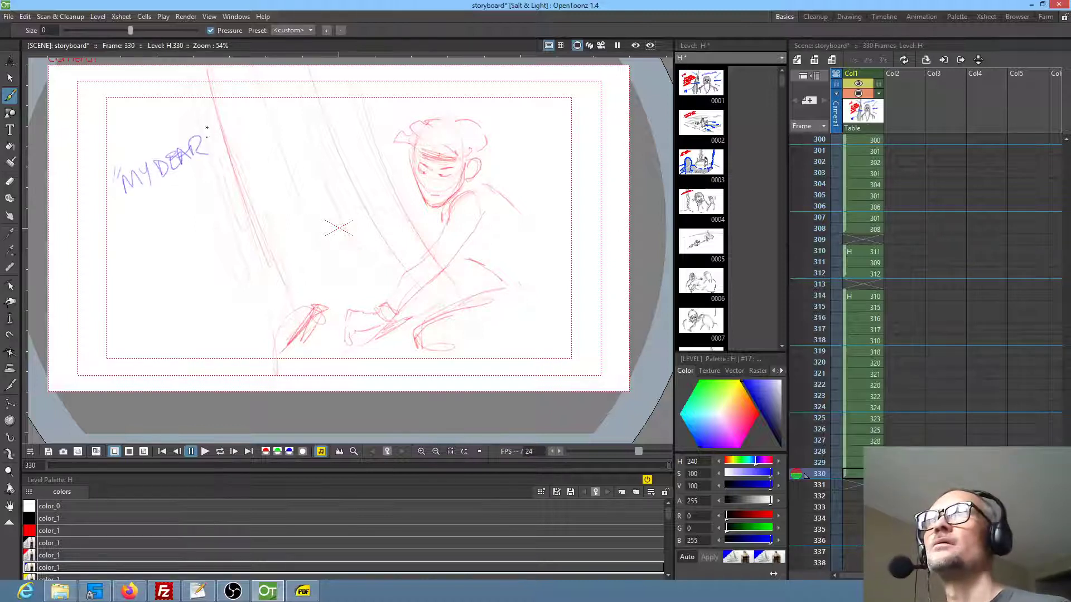
{"action": "mouse_move", "coordinate": [136, 215]}
{"action": "left_mouse_down"}
{"action": "mouse_move", "coordinate": [133, 227]}
{"action": "mouse_move", "coordinate": [141, 202]}
{"action": "left_mouse_up"}
{"action": "mouse_move", "coordinate": [146, 206]}
{"action": "left_mouse_down"}
{"action": "mouse_move", "coordinate": [175, 189]}
{"action": "mouse_move", "coordinate": [200, 195]}
{"action": "mouse_move", "coordinate": [219, 170]}
{"action": "left_mouse_up"}
{"action": "left_click", "coordinate": [221, 176]}
{"action": "left_click_drag", "start_coordinate": [229, 133], "coordinate": [229, 140]}
{"action": "left_click_drag", "start_coordinate": [236, 129], "coordinate": [234, 137]}
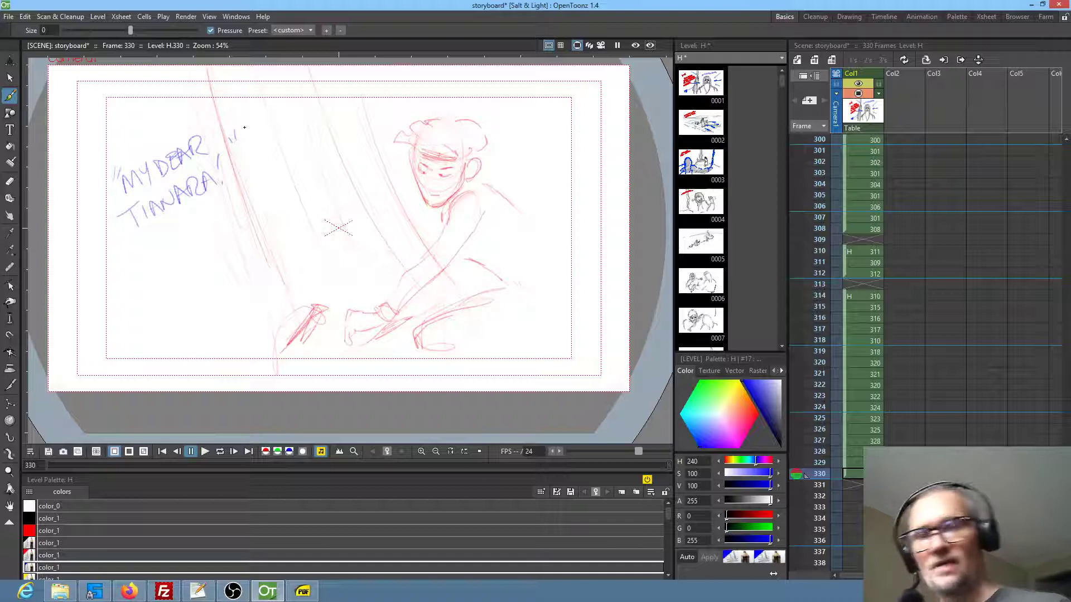
Sketch a bearded man's head in blue in empty frame 331, with ear, eyes, brows, moustache, mouth, neck and the first shoulder line
{"action": "left_click", "coordinate": [862, 486]}
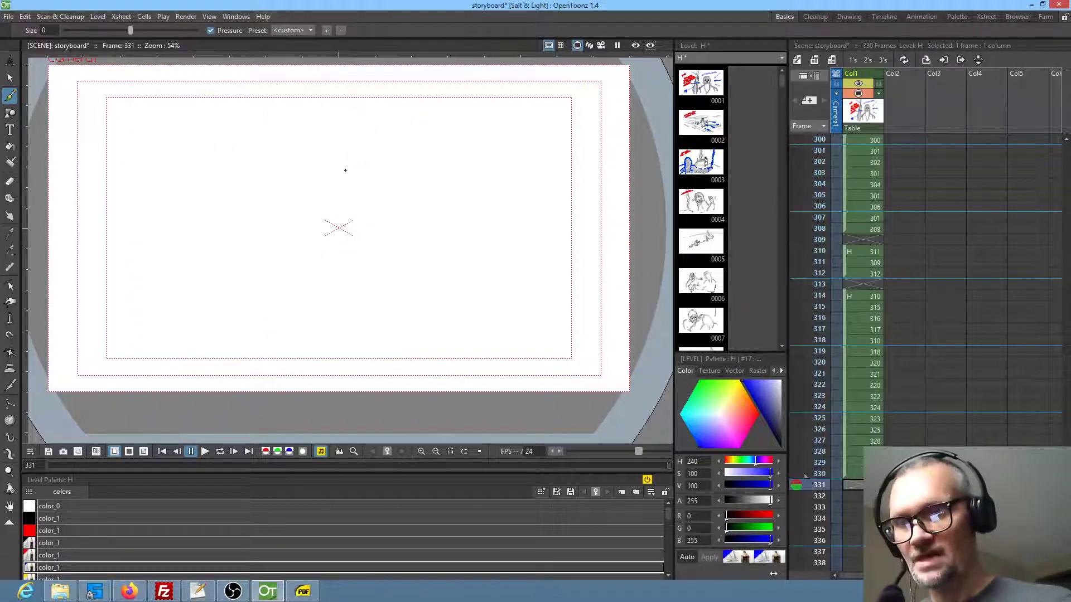
{"action": "mouse_move", "coordinate": [390, 162]}
{"action": "left_mouse_down"}
{"action": "mouse_move", "coordinate": [350, 178]}
{"action": "mouse_move", "coordinate": [395, 142]}
{"action": "mouse_move", "coordinate": [419, 178]}
{"action": "mouse_move", "coordinate": [356, 164]}
{"action": "mouse_move", "coordinate": [346, 201]}
{"action": "mouse_move", "coordinate": [387, 218]}
{"action": "mouse_move", "coordinate": [358, 207]}
{"action": "mouse_move", "coordinate": [415, 214]}
{"action": "left_mouse_up"}
{"action": "mouse_move", "coordinate": [403, 219]}
{"action": "left_mouse_down"}
{"action": "mouse_move", "coordinate": [416, 191]}
{"action": "mouse_move", "coordinate": [403, 218]}
{"action": "mouse_move", "coordinate": [346, 197]}
{"action": "mouse_move", "coordinate": [358, 160]}
{"action": "left_mouse_up"}
{"action": "left_click_drag", "start_coordinate": [385, 134], "coordinate": [418, 146]}
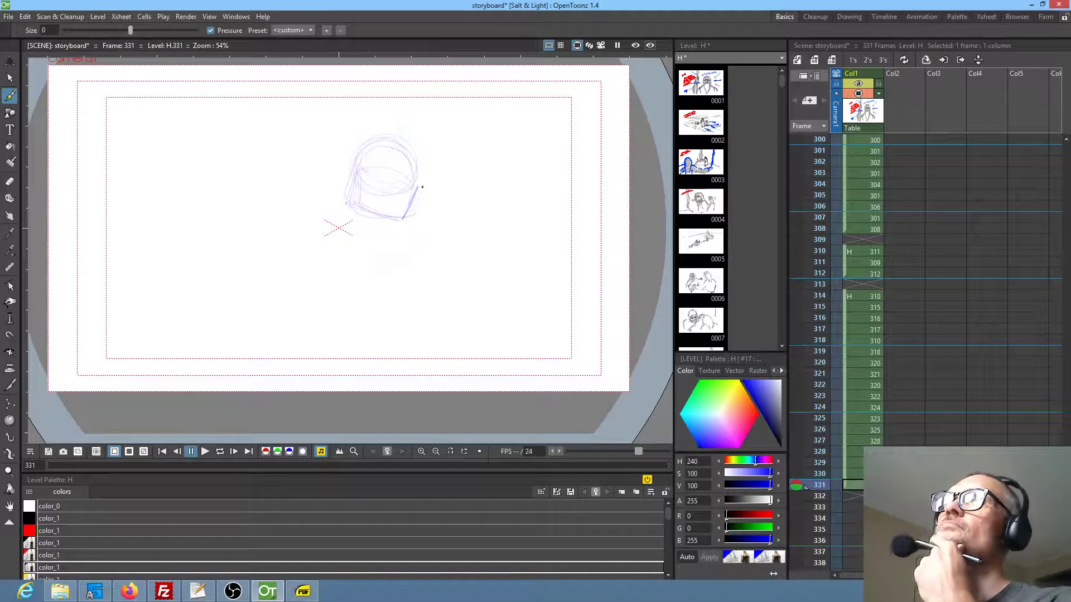
{"action": "left_click_drag", "start_coordinate": [354, 204], "coordinate": [403, 217]}
{"action": "mouse_move", "coordinate": [418, 175]}
{"action": "left_mouse_down"}
{"action": "mouse_move", "coordinate": [399, 145]}
{"action": "mouse_move", "coordinate": [342, 180]}
{"action": "mouse_move", "coordinate": [354, 187]}
{"action": "left_mouse_up"}
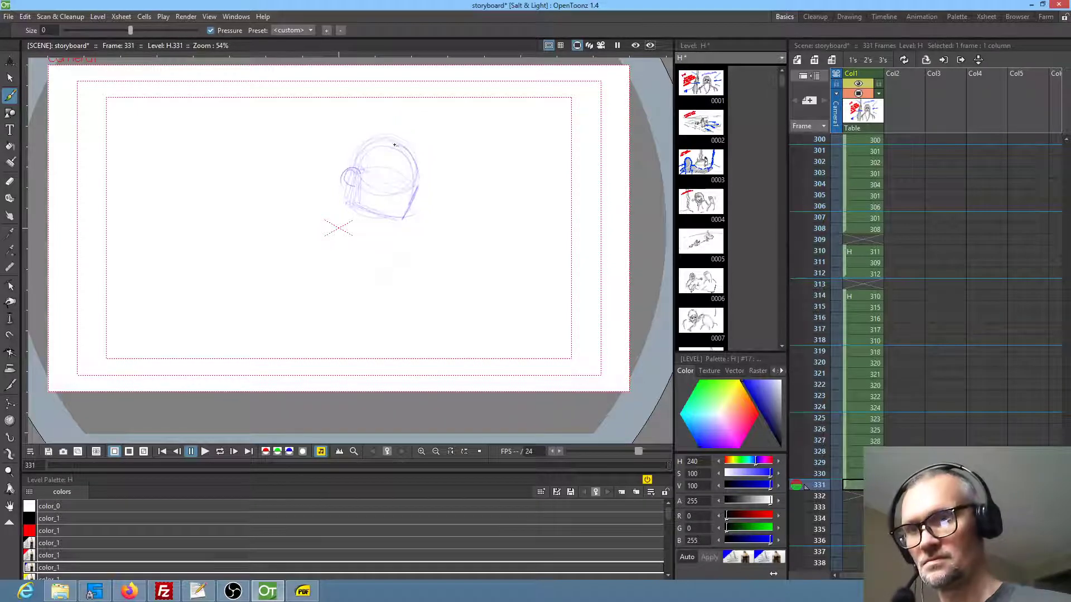
{"action": "left_click_drag", "start_coordinate": [390, 144], "coordinate": [389, 142]}
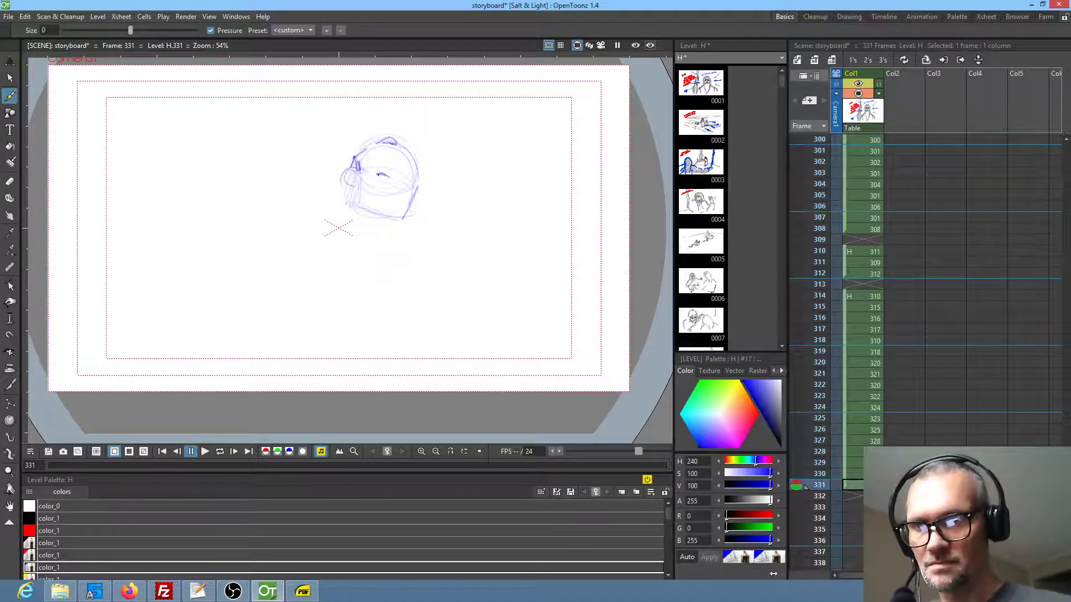
{"action": "mouse_move", "coordinate": [413, 179]}
{"action": "left_mouse_down"}
{"action": "mouse_move", "coordinate": [374, 198]}
{"action": "mouse_move", "coordinate": [402, 199]}
{"action": "left_mouse_up"}
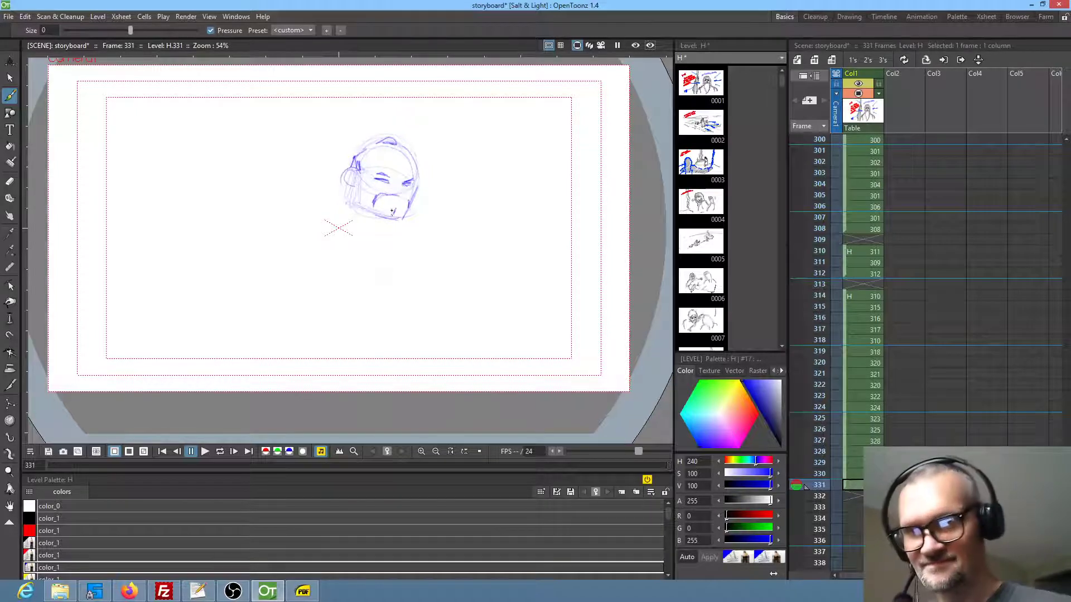
{"action": "left_click_drag", "start_coordinate": [345, 190], "coordinate": [339, 213]}
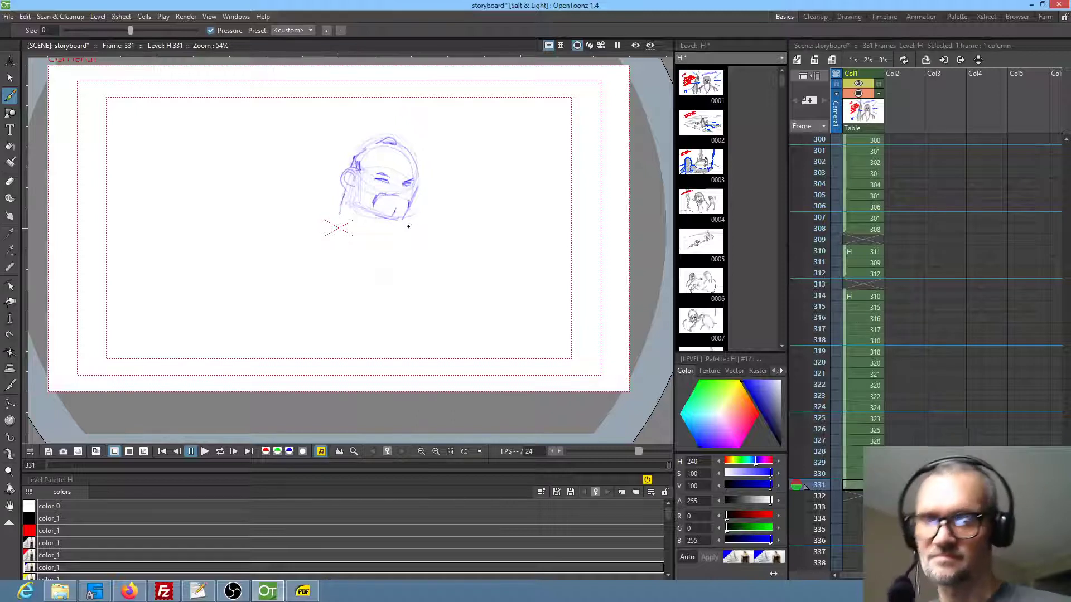
{"action": "left_click_drag", "start_coordinate": [340, 209], "coordinate": [290, 239]}
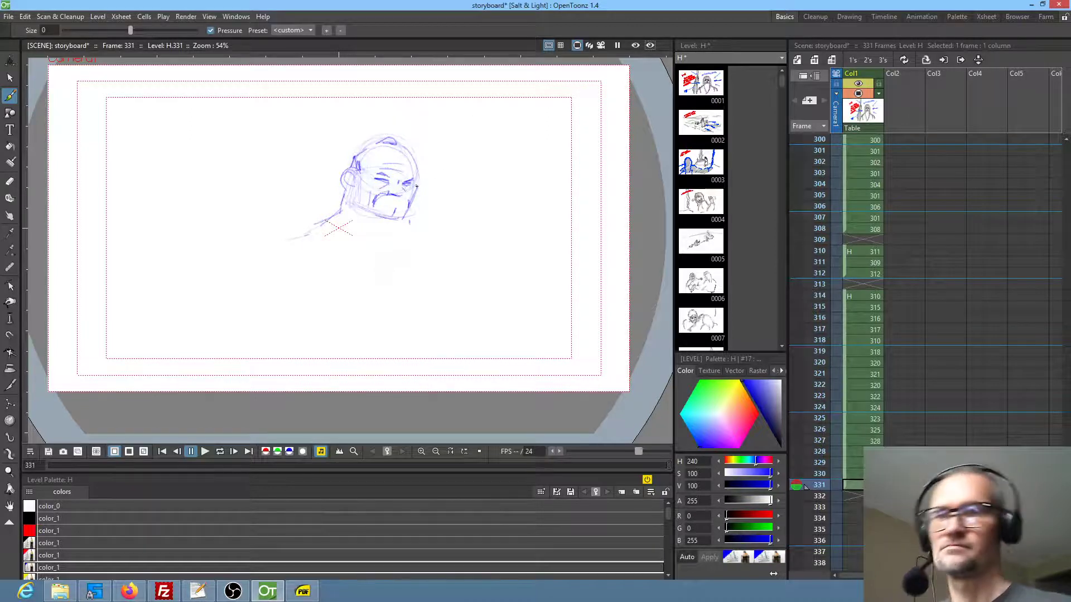
{"action": "left_click_drag", "start_coordinate": [388, 200], "coordinate": [403, 194]}
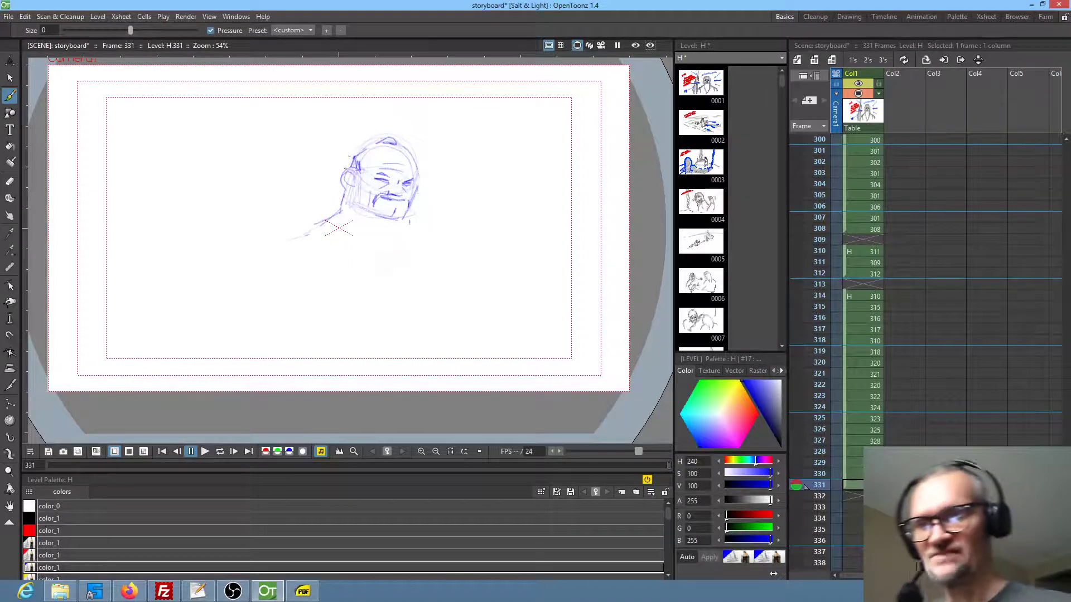
Sketch the bearded man's collar, shoulders and upper arms in blue below the head in frame 331
{"action": "mouse_move", "coordinate": [343, 226]}
{"action": "left_mouse_down"}
{"action": "mouse_move", "coordinate": [366, 240]}
{"action": "mouse_move", "coordinate": [383, 286]}
{"action": "left_mouse_up"}
{"action": "left_click_drag", "start_coordinate": [397, 246], "coordinate": [406, 288]}
{"action": "left_click_drag", "start_coordinate": [411, 221], "coordinate": [415, 235]}
{"action": "left_click_drag", "start_coordinate": [322, 226], "coordinate": [282, 247]}
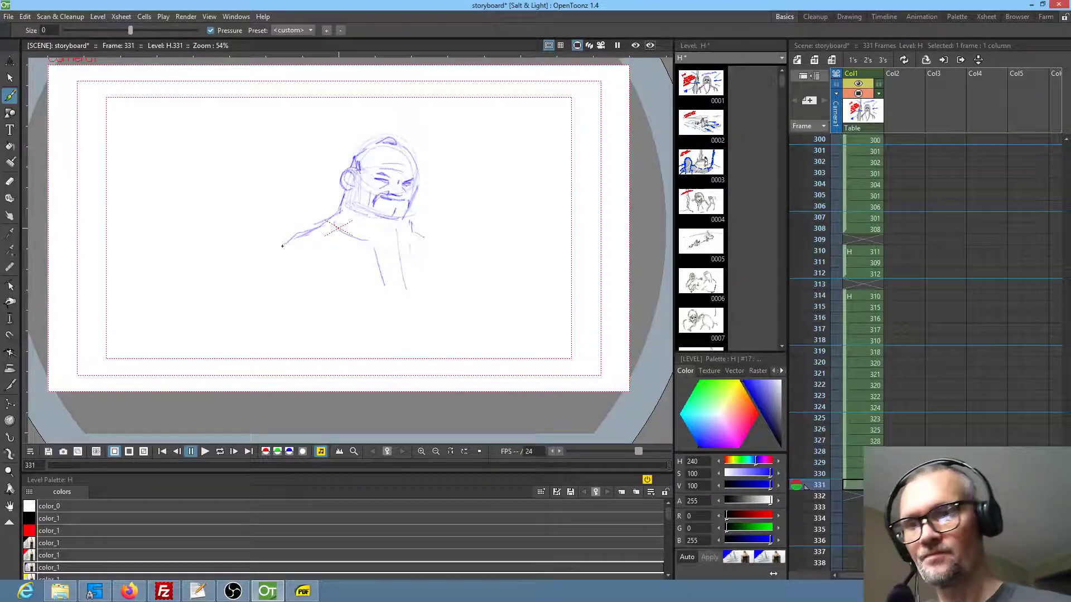
{"action": "left_click_drag", "start_coordinate": [440, 238], "coordinate": [449, 245]}
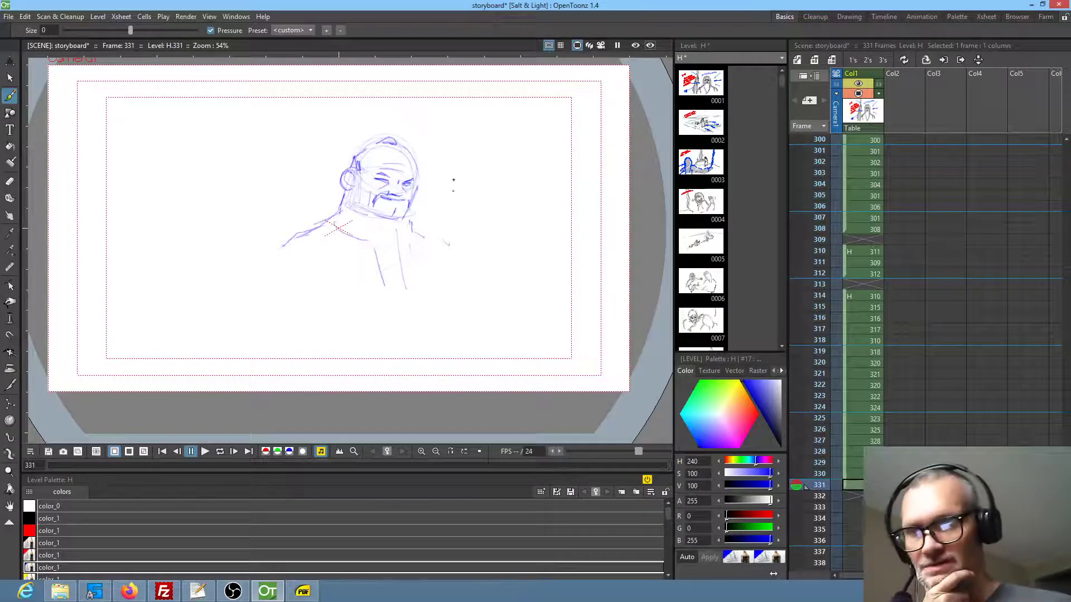
{"action": "mouse_move", "coordinate": [415, 231]}
{"action": "left_mouse_down"}
{"action": "mouse_move", "coordinate": [449, 259]}
{"action": "mouse_move", "coordinate": [452, 287]}
{"action": "left_mouse_up"}
{"action": "left_click_drag", "start_coordinate": [282, 248], "coordinate": [277, 269]}
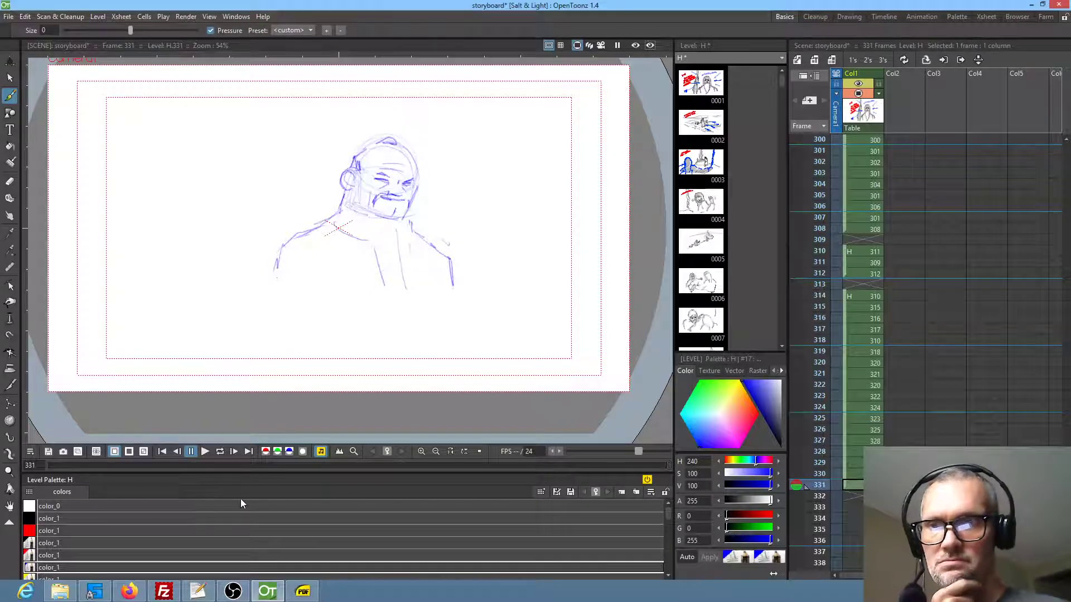
{"action": "mouse_move", "coordinate": [283, 251]}
{"action": "left_mouse_down"}
{"action": "mouse_move", "coordinate": [271, 281]}
{"action": "mouse_move", "coordinate": [263, 275]}
{"action": "left_mouse_up"}
{"action": "left_click_drag", "start_coordinate": [312, 238], "coordinate": [329, 270]}
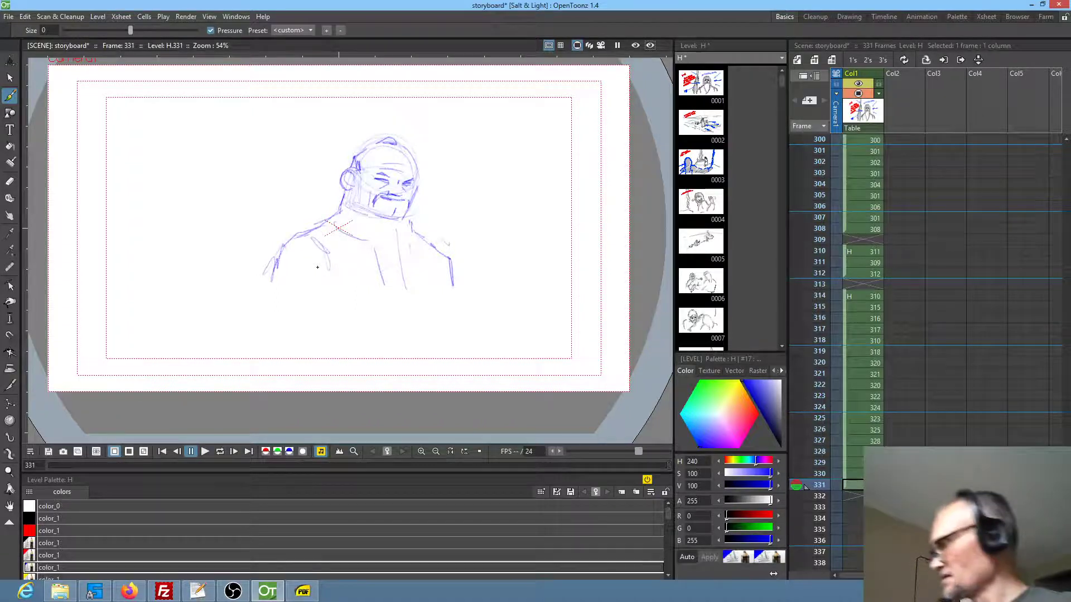
Erase the entire bearded man sketch from frame 331 and return to the brush
{"action": "key", "text": "e"}
{"action": "mouse_move", "coordinate": [424, 102]}
{"action": "left_mouse_down"}
{"action": "mouse_move", "coordinate": [478, 155]}
{"action": "mouse_move", "coordinate": [423, 103]}
{"action": "left_mouse_up"}
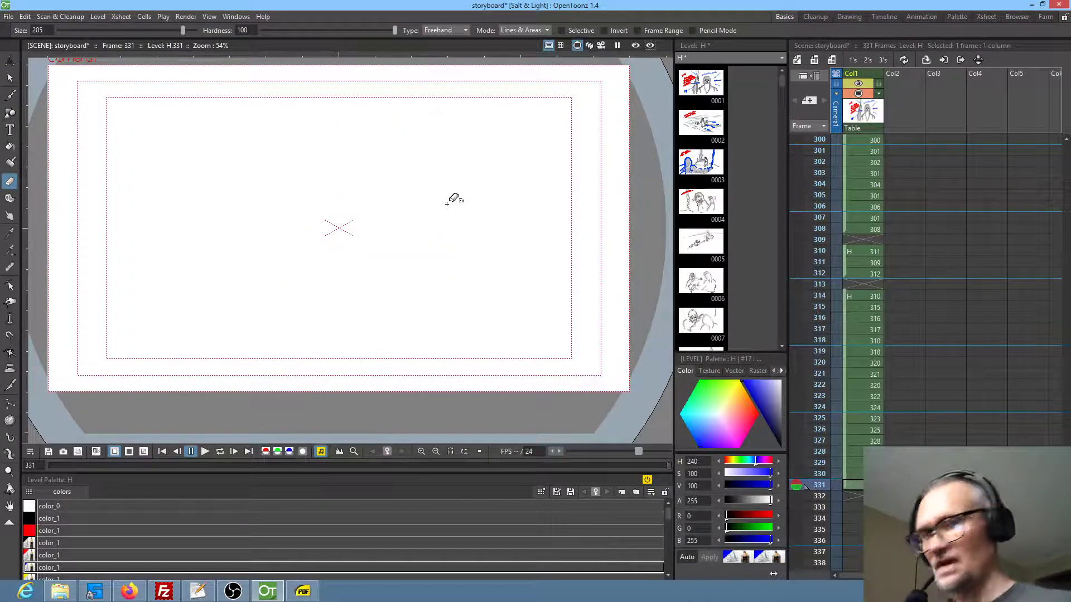
{"action": "key", "text": "b"}
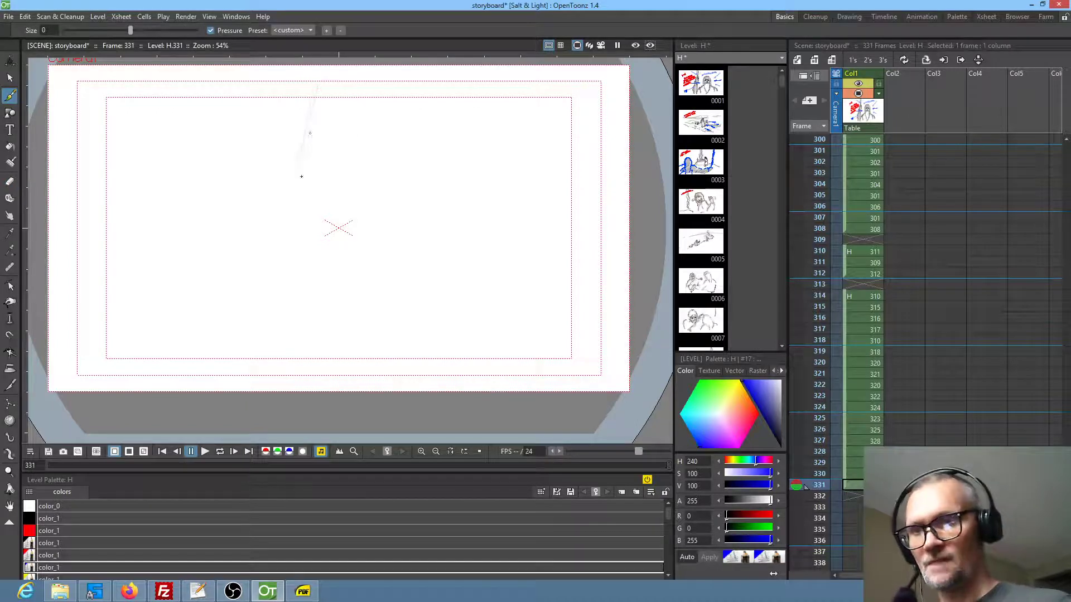
Copy the whole two-figure market stall drawing from frame 306 and paste it into frame 331
{"action": "left_click", "coordinate": [868, 228]}
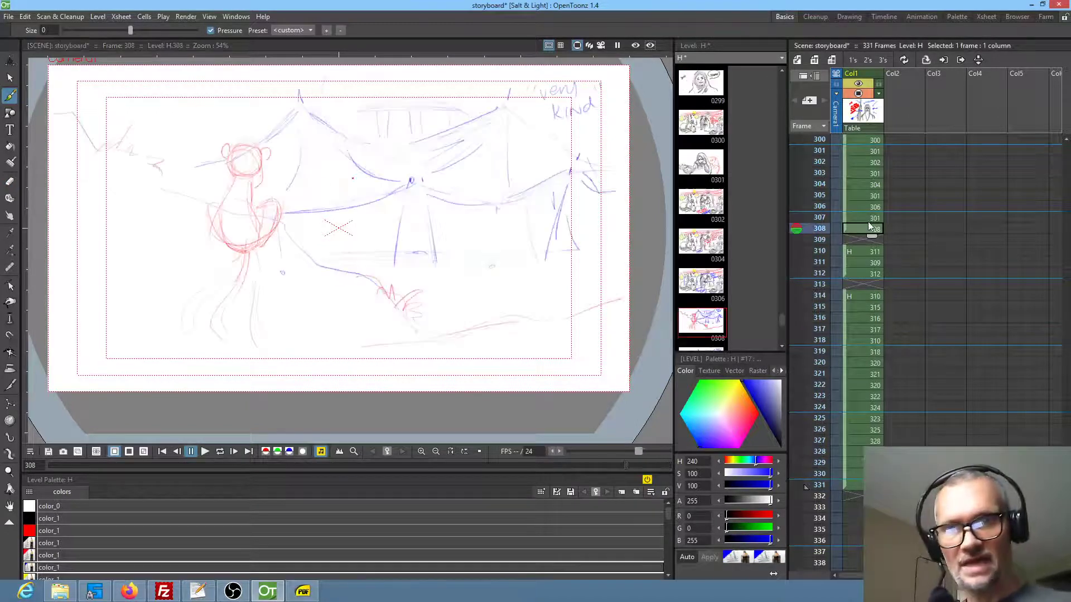
{"action": "left_click", "coordinate": [869, 217]}
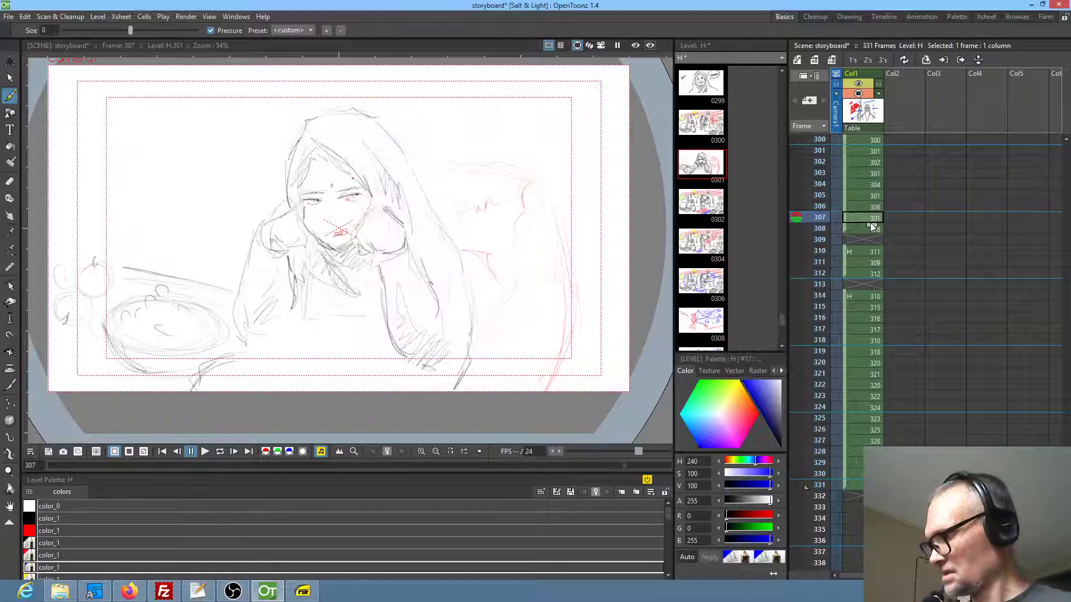
{"action": "key", "text": "Up"}
{"action": "mouse_move", "coordinate": [442, 289]}
{"action": "left_mouse_down"}
{"action": "mouse_move", "coordinate": [454, 277]}
{"action": "mouse_move", "coordinate": [454, 297]}
{"action": "left_mouse_up"}
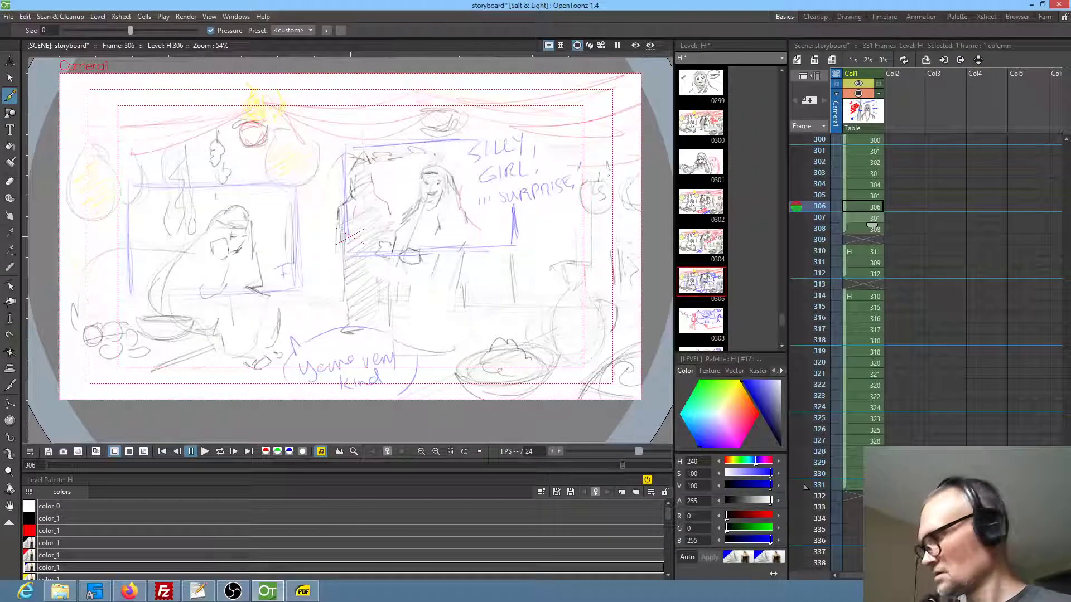
{"action": "key", "text": "s"}
{"action": "mouse_move", "coordinate": [651, 107]}
{"action": "left_mouse_down"}
{"action": "mouse_move", "coordinate": [545, 70]}
{"action": "mouse_move", "coordinate": [228, 79]}
{"action": "mouse_move", "coordinate": [105, 111]}
{"action": "mouse_move", "coordinate": [38, 278]}
{"action": "mouse_move", "coordinate": [132, 410]}
{"action": "mouse_move", "coordinate": [588, 427]}
{"action": "mouse_move", "coordinate": [658, 363]}
{"action": "mouse_move", "coordinate": [648, 309]}
{"action": "left_mouse_up"}
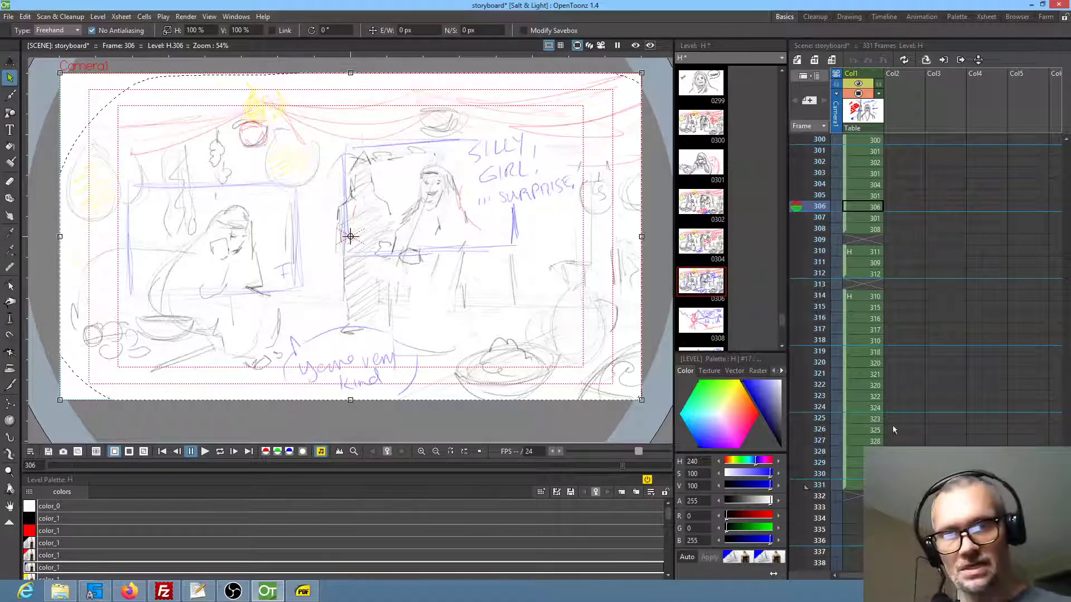
{"action": "left_click", "coordinate": [853, 473]}
{"action": "key", "text": "Down"}
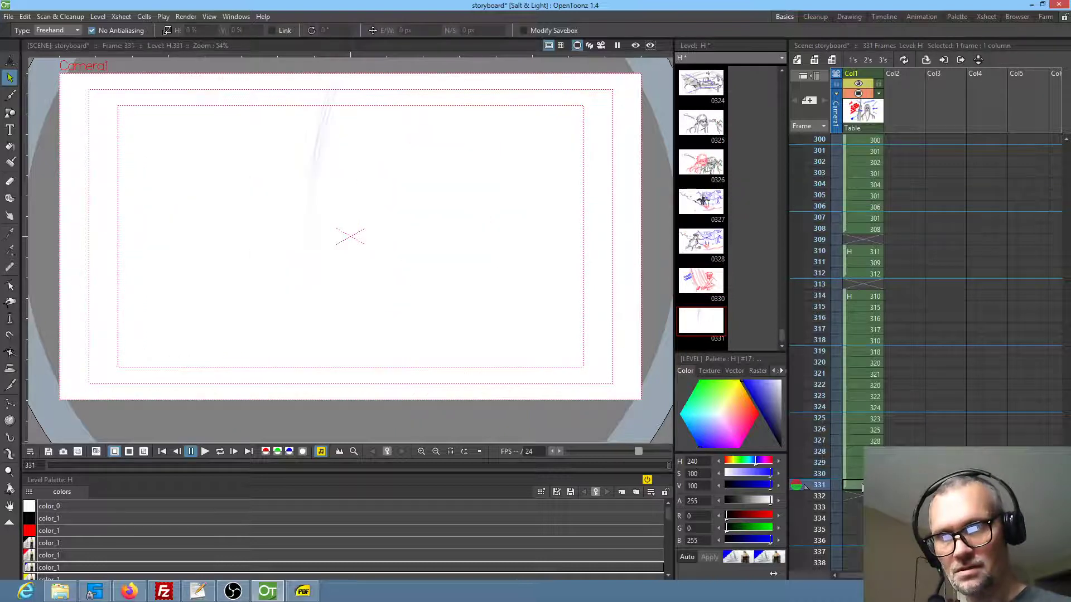
{"action": "key", "text": "ctrl+v"}
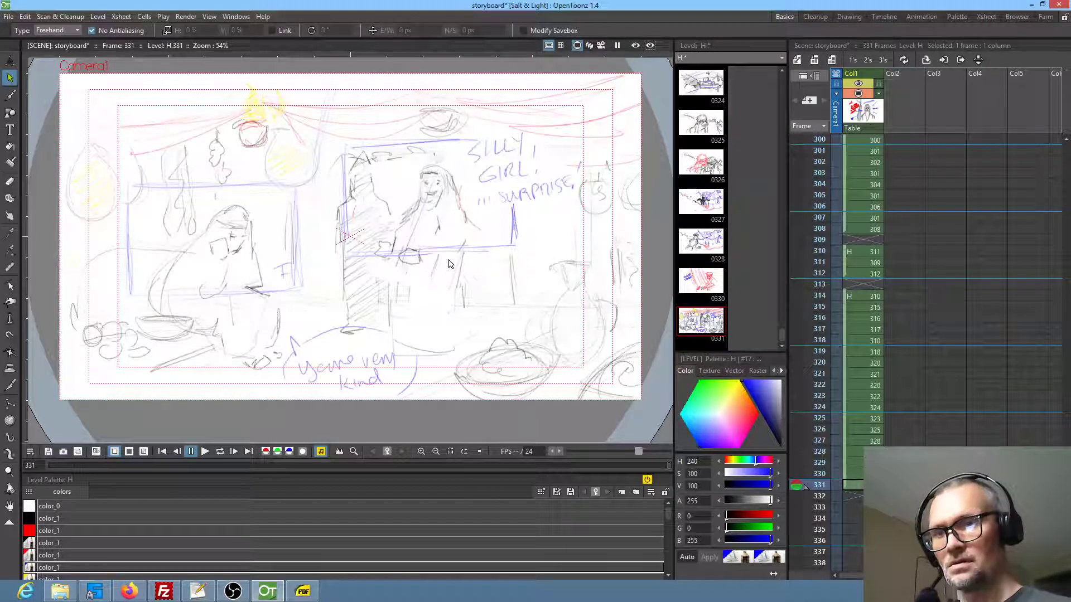
Erase most of the blue "SILLY GIRL ... SURPRISE" lettering and the blue boxes around the two figures in frame 331
{"action": "key", "text": "a"}
{"action": "mouse_move", "coordinate": [546, 148]}
{"action": "left_mouse_down"}
{"action": "mouse_move", "coordinate": [483, 133]}
{"action": "mouse_move", "coordinate": [546, 210]}
{"action": "mouse_move", "coordinate": [552, 165]}
{"action": "left_mouse_up"}
{"action": "mouse_move", "coordinate": [520, 205]}
{"action": "left_mouse_down"}
{"action": "mouse_move", "coordinate": [496, 240]}
{"action": "mouse_move", "coordinate": [415, 240]}
{"action": "mouse_move", "coordinate": [362, 267]}
{"action": "mouse_move", "coordinate": [518, 237]}
{"action": "mouse_move", "coordinate": [519, 207]}
{"action": "left_mouse_up"}
{"action": "mouse_move", "coordinate": [485, 143]}
{"action": "left_mouse_down"}
{"action": "mouse_move", "coordinate": [374, 142]}
{"action": "mouse_move", "coordinate": [336, 161]}
{"action": "mouse_move", "coordinate": [344, 173]}
{"action": "mouse_move", "coordinate": [388, 150]}
{"action": "mouse_move", "coordinate": [484, 144]}
{"action": "left_mouse_up"}
{"action": "mouse_move", "coordinate": [290, 194]}
{"action": "left_mouse_down"}
{"action": "mouse_move", "coordinate": [285, 295]}
{"action": "mouse_move", "coordinate": [310, 217]}
{"action": "mouse_move", "coordinate": [236, 181]}
{"action": "mouse_move", "coordinate": [186, 184]}
{"action": "left_mouse_up"}
{"action": "mouse_move", "coordinate": [258, 182]}
{"action": "left_mouse_down"}
{"action": "mouse_move", "coordinate": [208, 188]}
{"action": "mouse_move", "coordinate": [251, 192]}
{"action": "left_mouse_up"}
{"action": "mouse_move", "coordinate": [164, 186]}
{"action": "left_mouse_down"}
{"action": "mouse_move", "coordinate": [126, 236]}
{"action": "mouse_move", "coordinate": [144, 252]}
{"action": "left_mouse_up"}
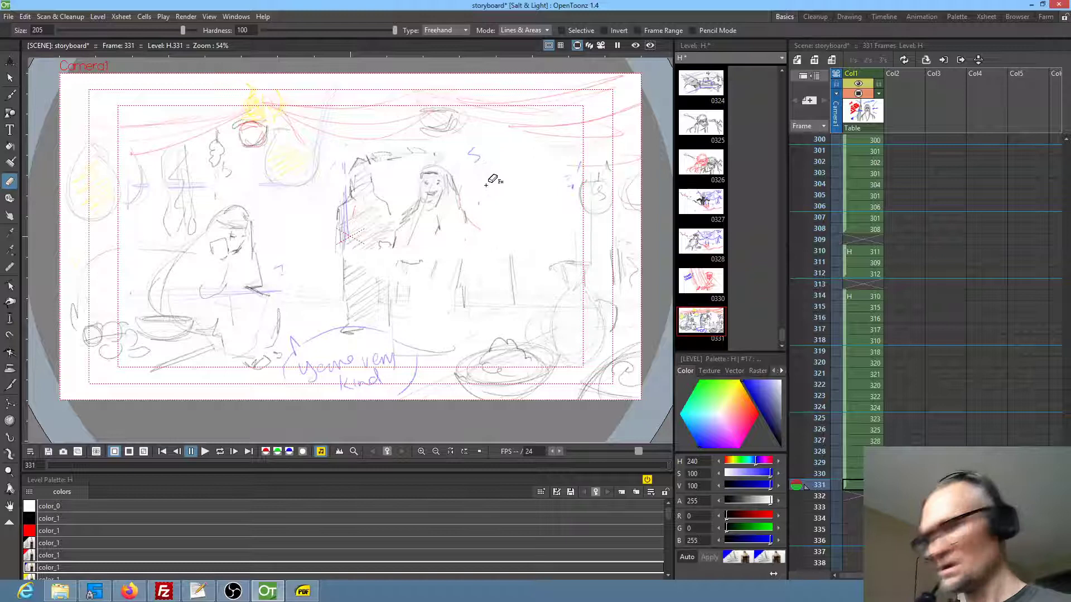
Select the smiling veiled figure in frame 331, enlarge it to about 117% and move it right, away from the hatched pillar
{"action": "key", "text": "s"}
{"action": "mouse_move", "coordinate": [453, 172]}
{"action": "left_mouse_down"}
{"action": "mouse_move", "coordinate": [396, 212]}
{"action": "mouse_move", "coordinate": [380, 272]}
{"action": "mouse_move", "coordinate": [392, 318]}
{"action": "mouse_move", "coordinate": [447, 330]}
{"action": "mouse_move", "coordinate": [508, 261]}
{"action": "mouse_move", "coordinate": [474, 170]}
{"action": "mouse_move", "coordinate": [430, 161]}
{"action": "mouse_move", "coordinate": [394, 210]}
{"action": "mouse_move", "coordinate": [380, 275]}
{"action": "mouse_move", "coordinate": [411, 332]}
{"action": "mouse_move", "coordinate": [487, 316]}
{"action": "mouse_move", "coordinate": [494, 203]}
{"action": "left_mouse_up"}
{"action": "left_click", "coordinate": [468, 244]}
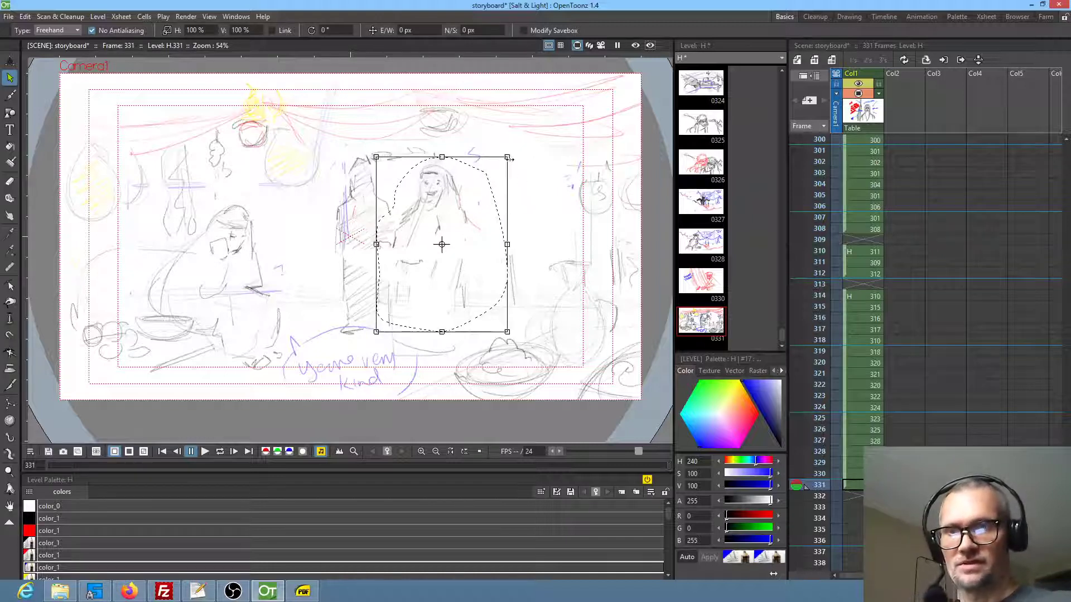
{"action": "left_click_drag", "start_coordinate": [508, 156], "coordinate": [571, 111]}
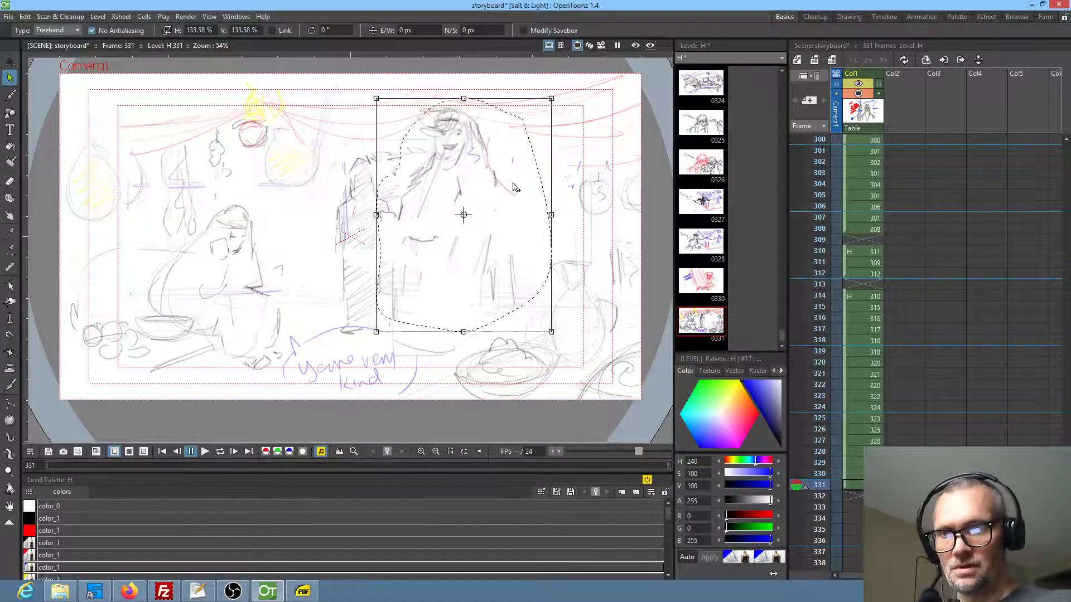
{"action": "mouse_move", "coordinate": [495, 185]}
{"action": "left_mouse_down"}
{"action": "mouse_move", "coordinate": [536, 251]}
{"action": "mouse_move", "coordinate": [532, 226]}
{"action": "left_mouse_up"}
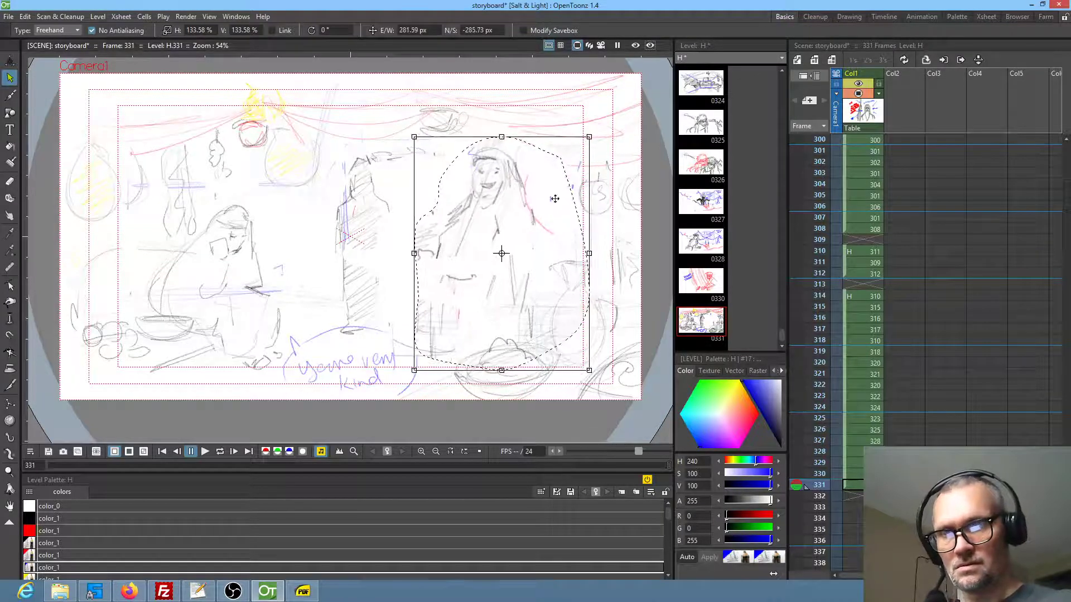
{"action": "left_click_drag", "start_coordinate": [589, 137], "coordinate": [567, 165]}
{"action": "left_click_drag", "start_coordinate": [522, 232], "coordinate": [534, 218]}
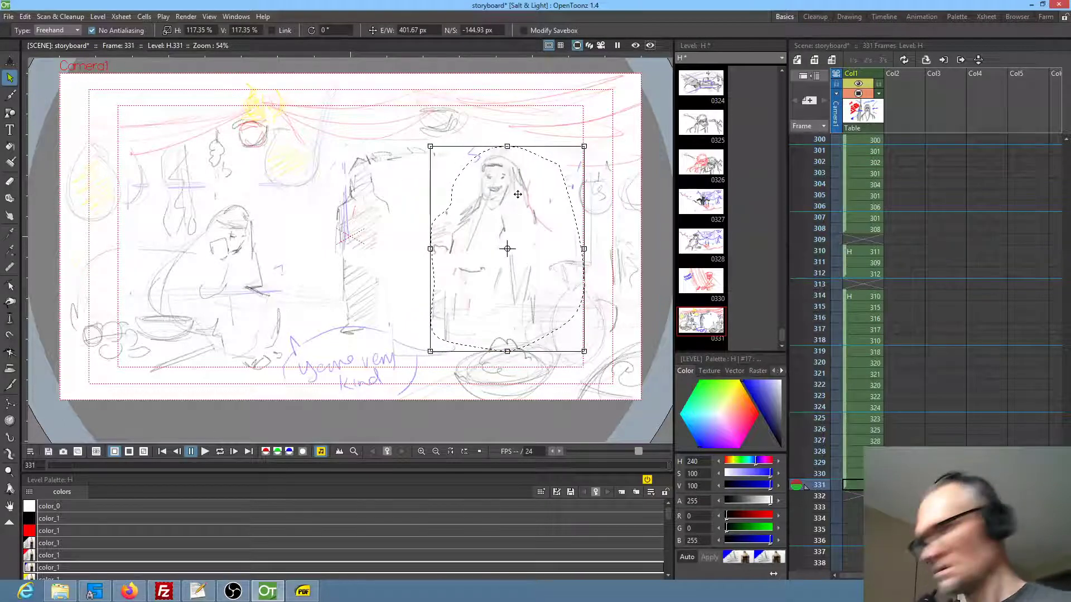
Erase the smiling face and front of the enlarged veiled figure in frame 331 and redraw the arms and folds in blue
{"action": "key", "text": "a"}
{"action": "mouse_move", "coordinate": [494, 164]}
{"action": "left_mouse_down"}
{"action": "mouse_move", "coordinate": [511, 273]}
{"action": "mouse_move", "coordinate": [475, 282]}
{"action": "mouse_move", "coordinate": [541, 252]}
{"action": "left_mouse_up"}
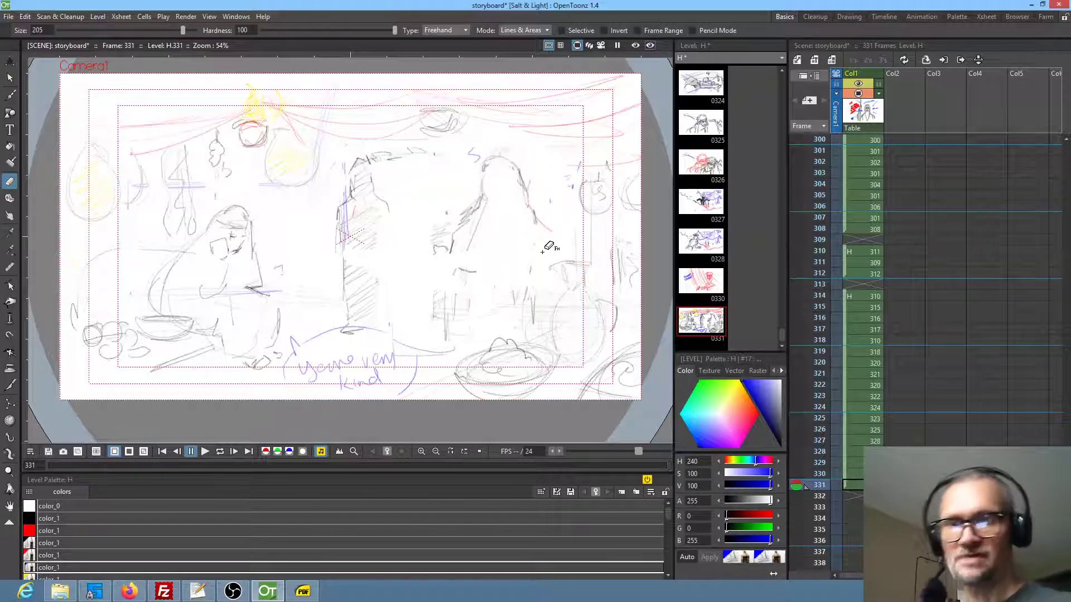
{"action": "key", "text": "b"}
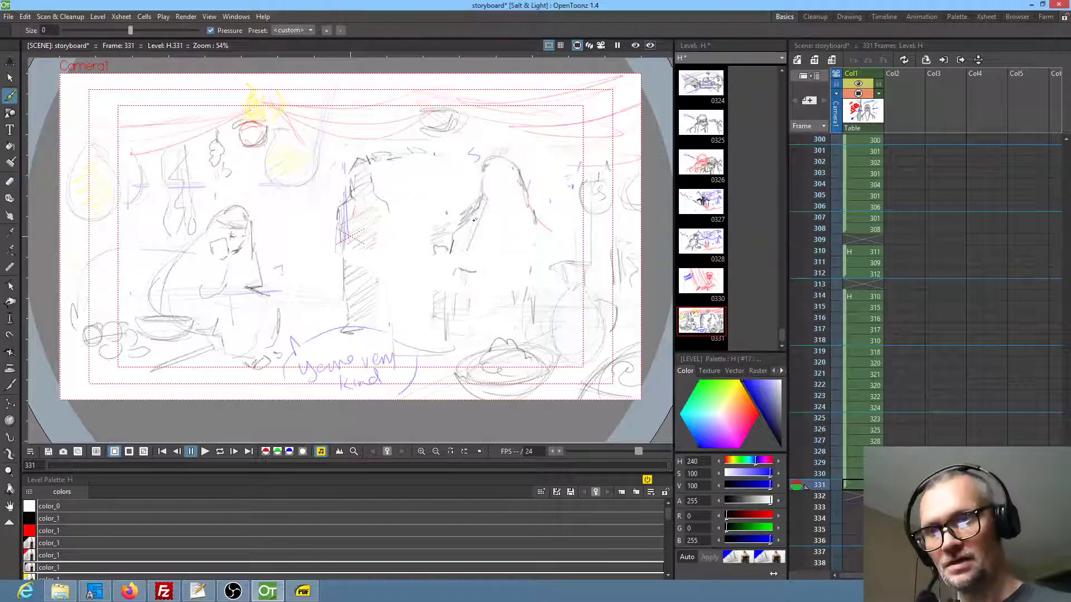
{"action": "mouse_move", "coordinate": [471, 230]}
{"action": "left_mouse_down"}
{"action": "mouse_move", "coordinate": [519, 258]}
{"action": "mouse_move", "coordinate": [540, 238]}
{"action": "mouse_move", "coordinate": [532, 271]}
{"action": "left_mouse_up"}
{"action": "left_click_drag", "start_coordinate": [504, 209], "coordinate": [508, 240]}
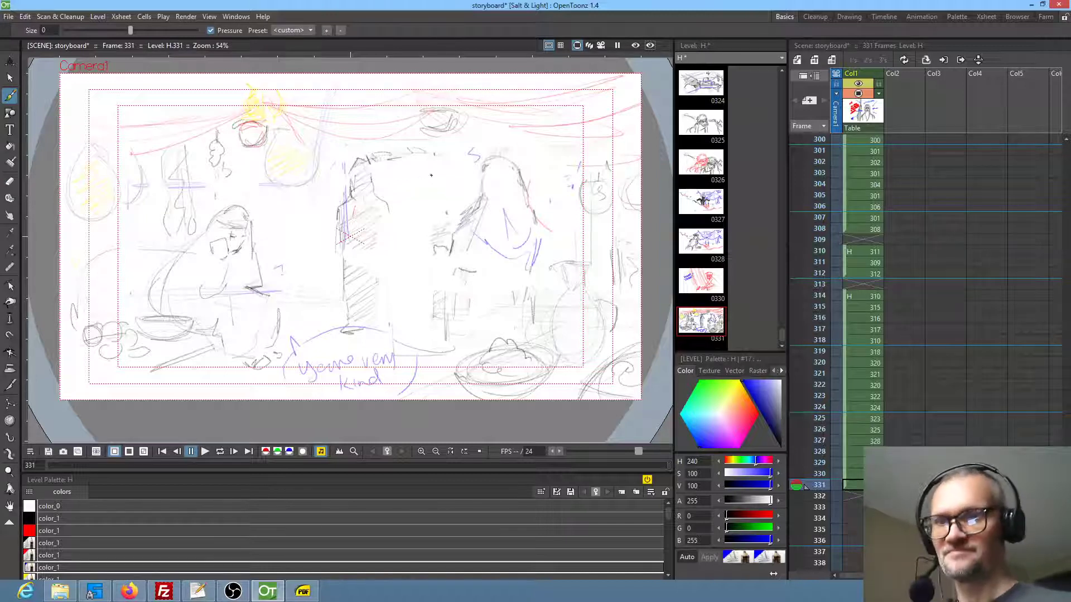
Sketch a standing bearded man in blue between the hatched pillar and the veiled figure, with round head, face, shoulder, arm and long robe
{"action": "mouse_move", "coordinate": [411, 177]}
{"action": "left_mouse_down"}
{"action": "mouse_move", "coordinate": [434, 188]}
{"action": "mouse_move", "coordinate": [432, 204]}
{"action": "mouse_move", "coordinate": [414, 205]}
{"action": "mouse_move", "coordinate": [436, 185]}
{"action": "mouse_move", "coordinate": [421, 175]}
{"action": "mouse_move", "coordinate": [409, 186]}
{"action": "mouse_move", "coordinate": [440, 181]}
{"action": "left_mouse_up"}
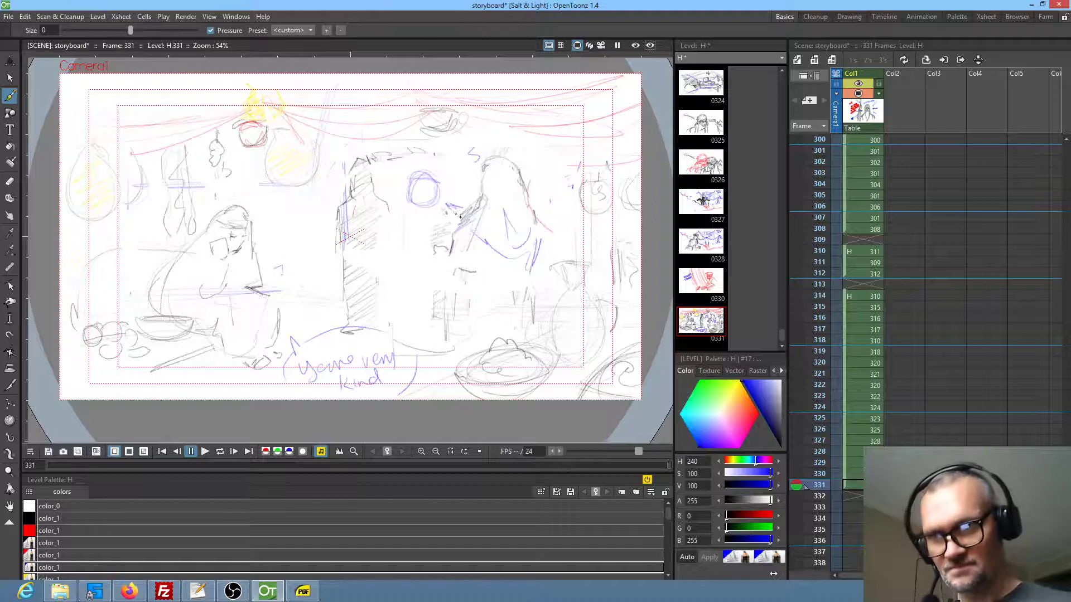
{"action": "mouse_move", "coordinate": [402, 208]}
{"action": "left_mouse_down"}
{"action": "mouse_move", "coordinate": [376, 219]}
{"action": "mouse_move", "coordinate": [378, 236]}
{"action": "left_mouse_up"}
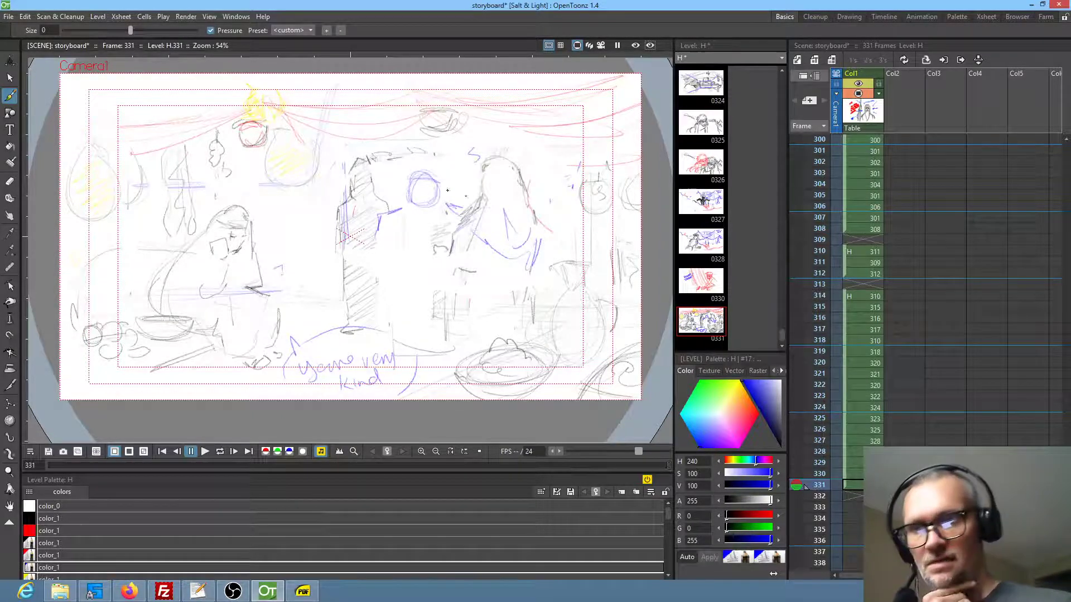
{"action": "mouse_move", "coordinate": [378, 243]}
{"action": "left_mouse_down"}
{"action": "mouse_move", "coordinate": [373, 262]}
{"action": "mouse_move", "coordinate": [386, 273]}
{"action": "left_mouse_up"}
{"action": "left_click_drag", "start_coordinate": [390, 225], "coordinate": [394, 288]}
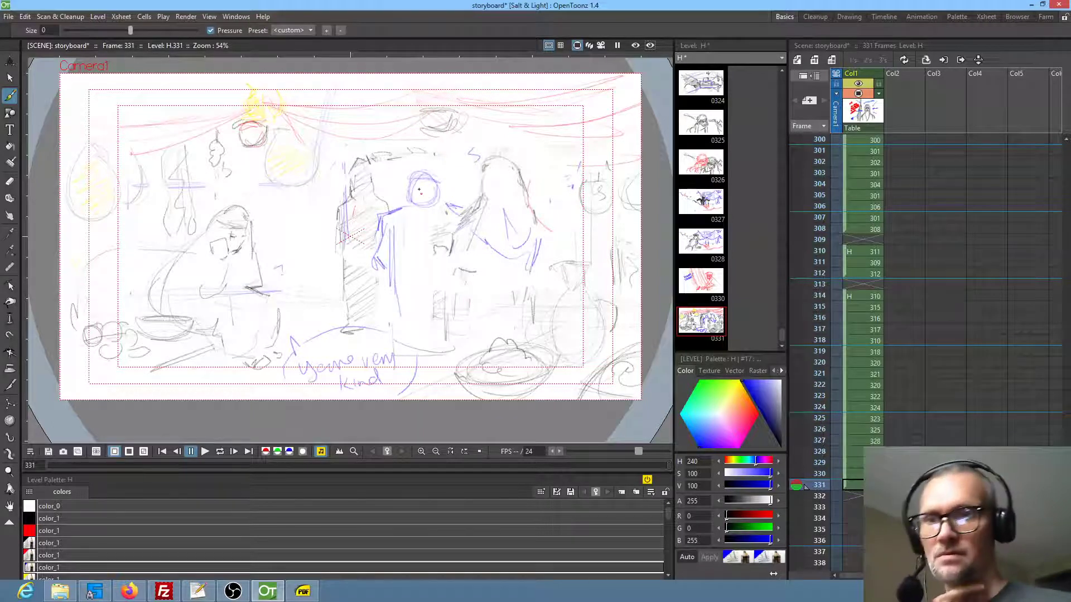
{"action": "left_click_drag", "start_coordinate": [428, 194], "coordinate": [417, 195]}
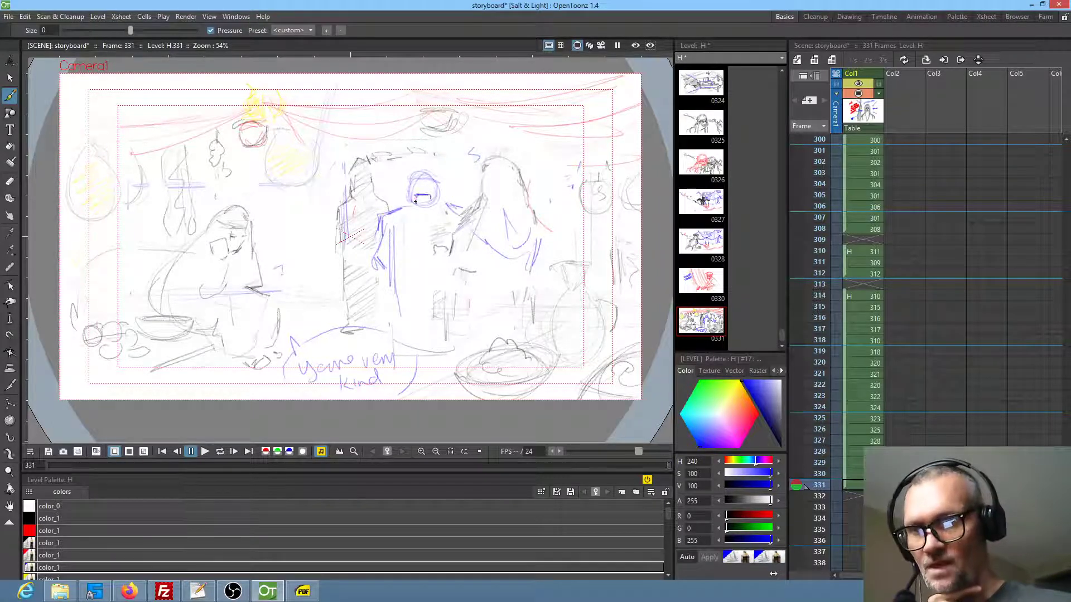
{"action": "mouse_move", "coordinate": [414, 177]}
{"action": "left_mouse_down"}
{"action": "mouse_move", "coordinate": [435, 190]}
{"action": "mouse_move", "coordinate": [416, 185]}
{"action": "mouse_move", "coordinate": [427, 187]}
{"action": "mouse_move", "coordinate": [410, 199]}
{"action": "mouse_move", "coordinate": [438, 206]}
{"action": "left_mouse_up"}
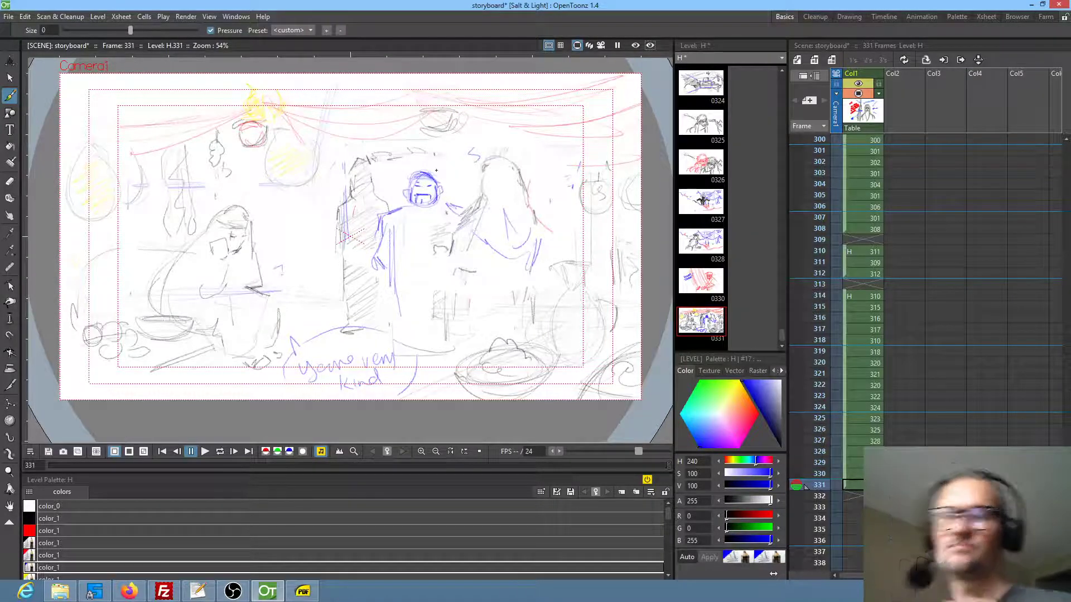
{"action": "left_click_drag", "start_coordinate": [393, 229], "coordinate": [396, 336]}
{"action": "left_click_drag", "start_coordinate": [424, 280], "coordinate": [428, 325]}
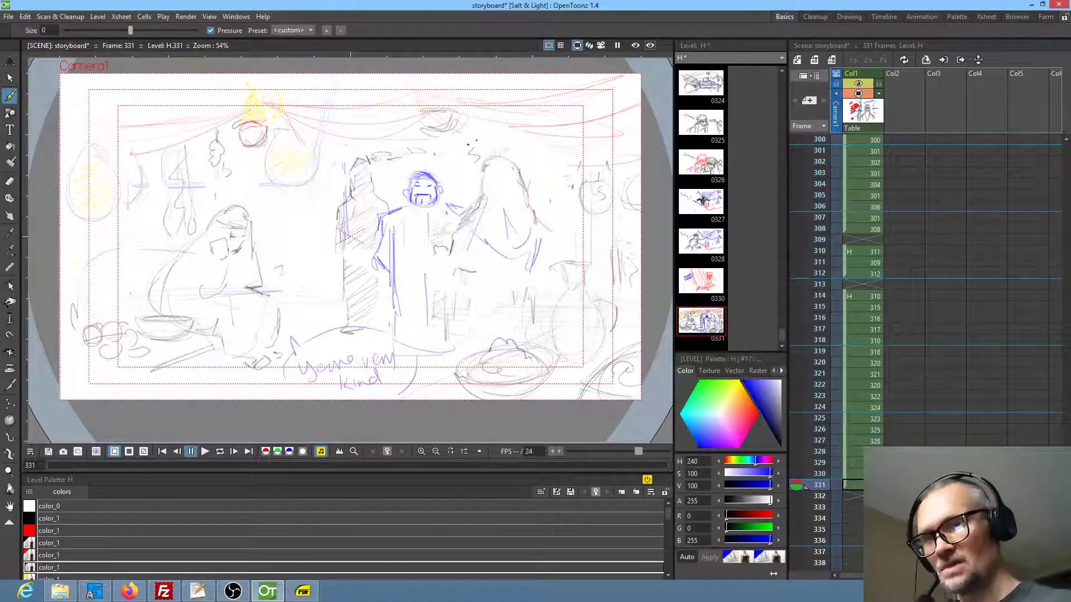
Erase the man's face, redraw the head with face, beard, ear and hair turned towards the pillar, and close the robe with a hem
{"action": "key", "text": "a"}
{"action": "mouse_move", "coordinate": [426, 158]}
{"action": "left_mouse_down"}
{"action": "mouse_move", "coordinate": [401, 182]}
{"action": "mouse_move", "coordinate": [440, 205]}
{"action": "mouse_move", "coordinate": [423, 173]}
{"action": "left_mouse_up"}
{"action": "key", "text": "b"}
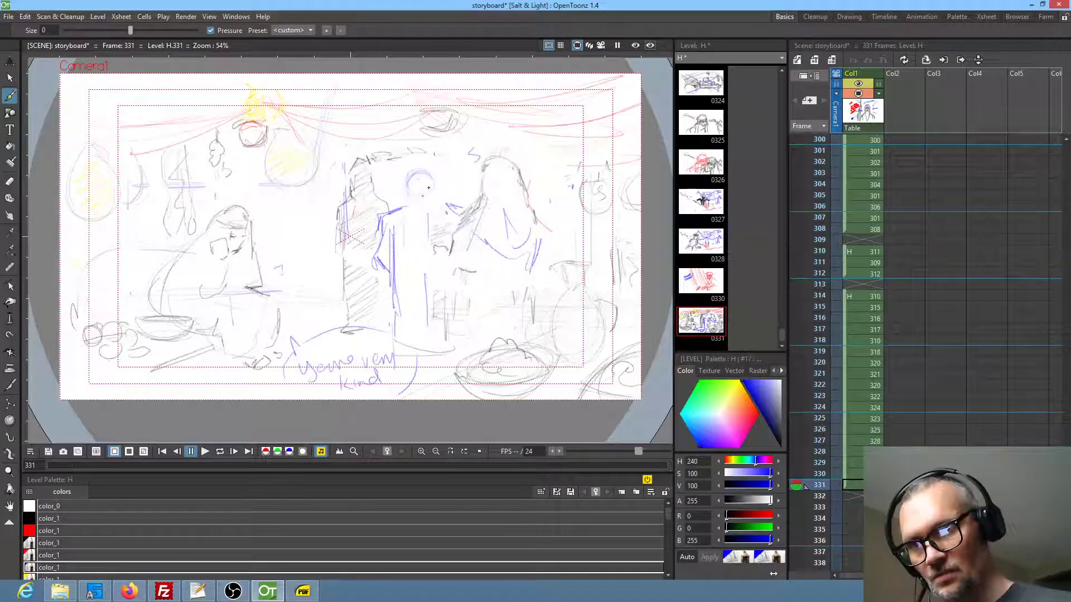
{"action": "mouse_move", "coordinate": [409, 207]}
{"action": "left_mouse_down"}
{"action": "mouse_move", "coordinate": [437, 205]}
{"action": "mouse_move", "coordinate": [436, 183]}
{"action": "mouse_move", "coordinate": [413, 175]}
{"action": "mouse_move", "coordinate": [436, 187]}
{"action": "mouse_move", "coordinate": [426, 176]}
{"action": "left_mouse_up"}
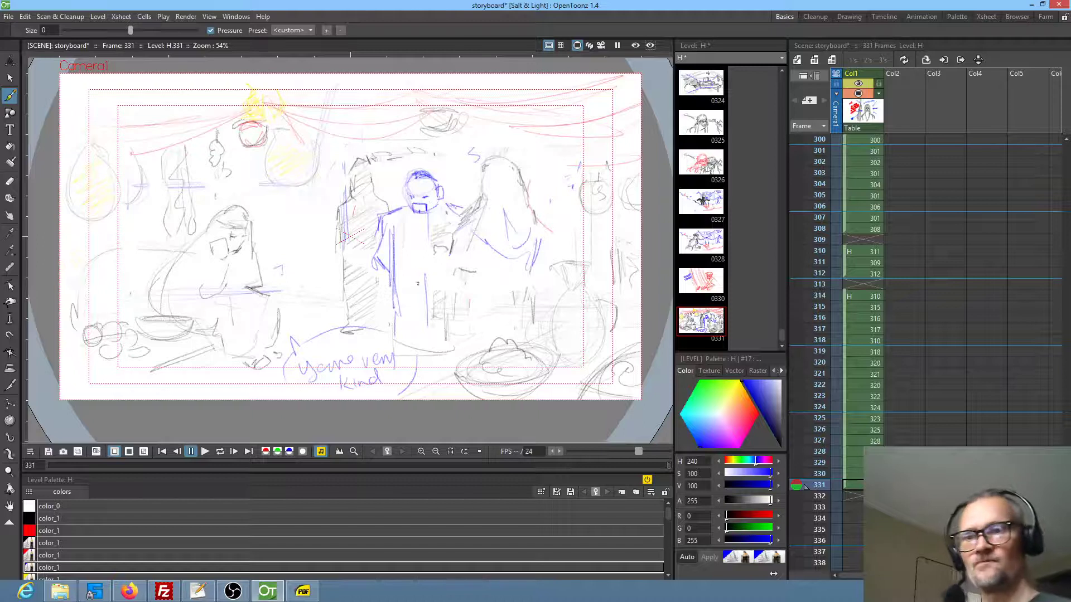
{"action": "mouse_move", "coordinate": [398, 334]}
{"action": "left_mouse_down"}
{"action": "mouse_move", "coordinate": [447, 341]}
{"action": "mouse_move", "coordinate": [435, 339]}
{"action": "left_mouse_up"}
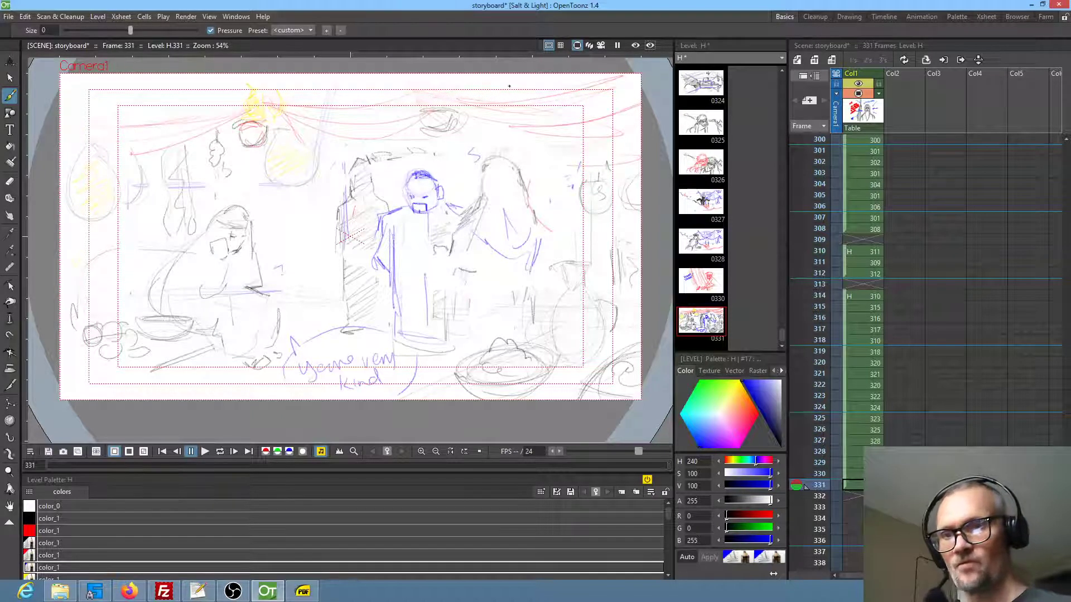
Select the bearded man's head, shrink it to about 82% and reposition it slightly right over the shoulders
{"action": "key", "text": "s"}
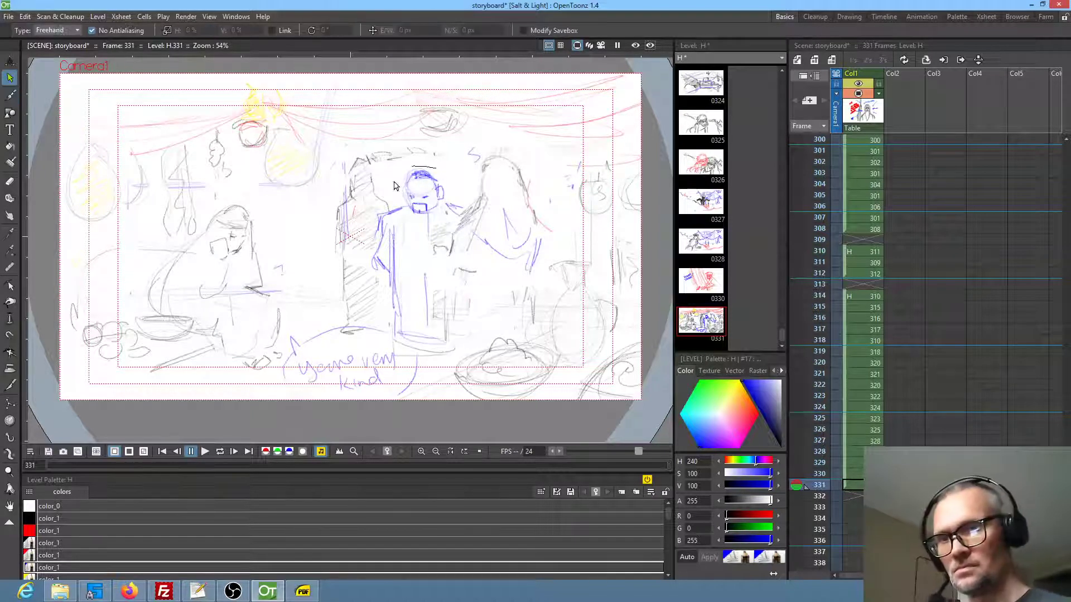
{"action": "left_click_drag", "start_coordinate": [389, 165], "coordinate": [453, 229]}
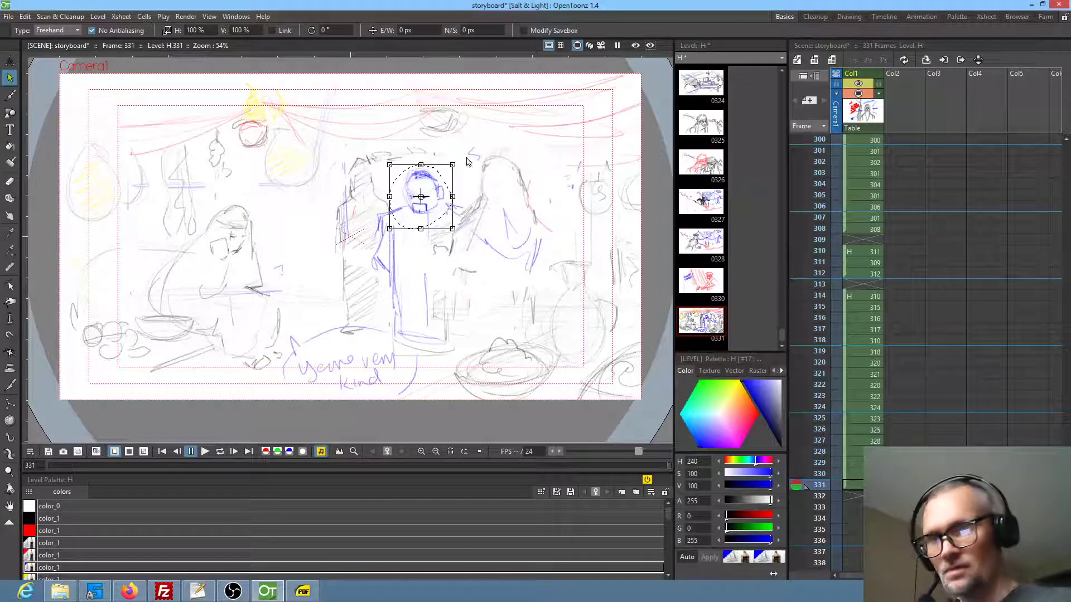
{"action": "left_click_drag", "start_coordinate": [453, 166], "coordinate": [439, 186]}
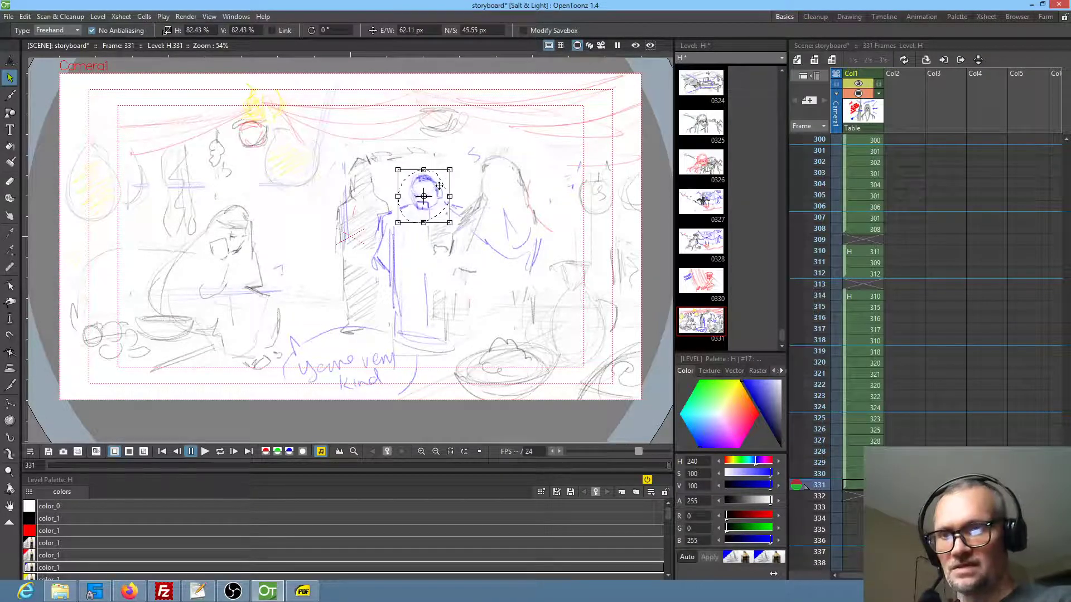
{"action": "left_click", "coordinate": [408, 256]}
Move the man's pillar-side shoulder and arm slightly right, closer to the head, and darken his hair with blue brush strokes
{"action": "mouse_move", "coordinate": [405, 209]}
{"action": "left_mouse_down"}
{"action": "mouse_move", "coordinate": [377, 249]}
{"action": "mouse_move", "coordinate": [410, 281]}
{"action": "left_mouse_up"}
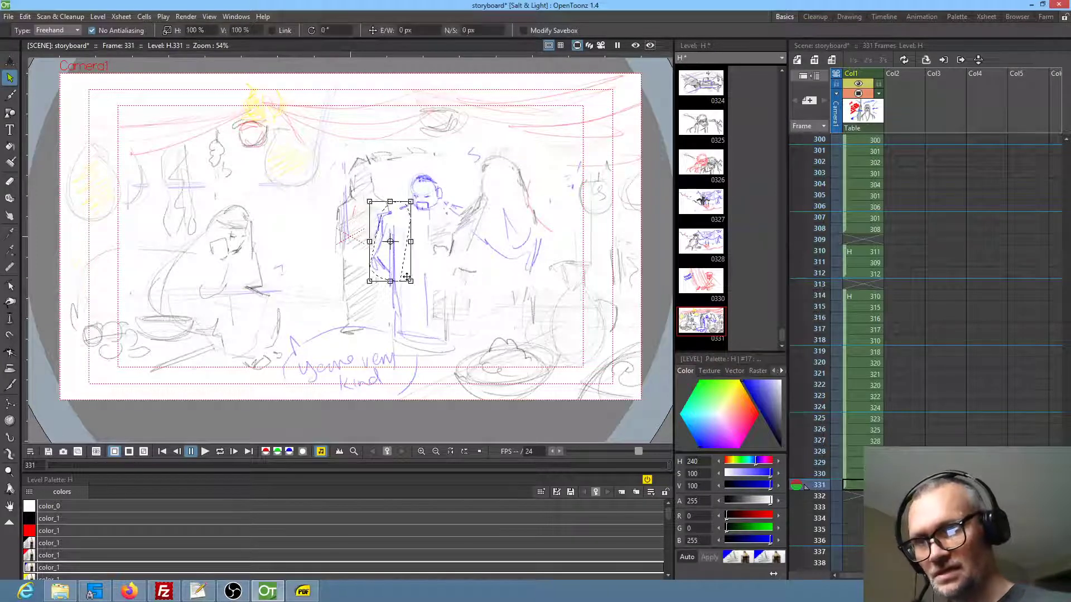
{"action": "left_click_drag", "start_coordinate": [407, 262], "coordinate": [414, 261]}
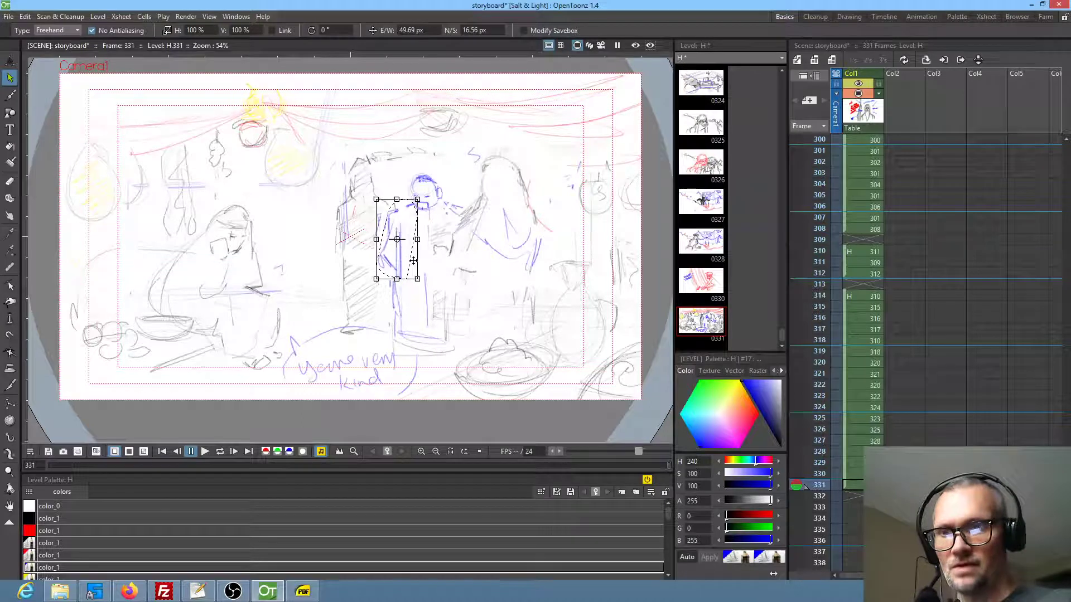
{"action": "left_click", "coordinate": [464, 333]}
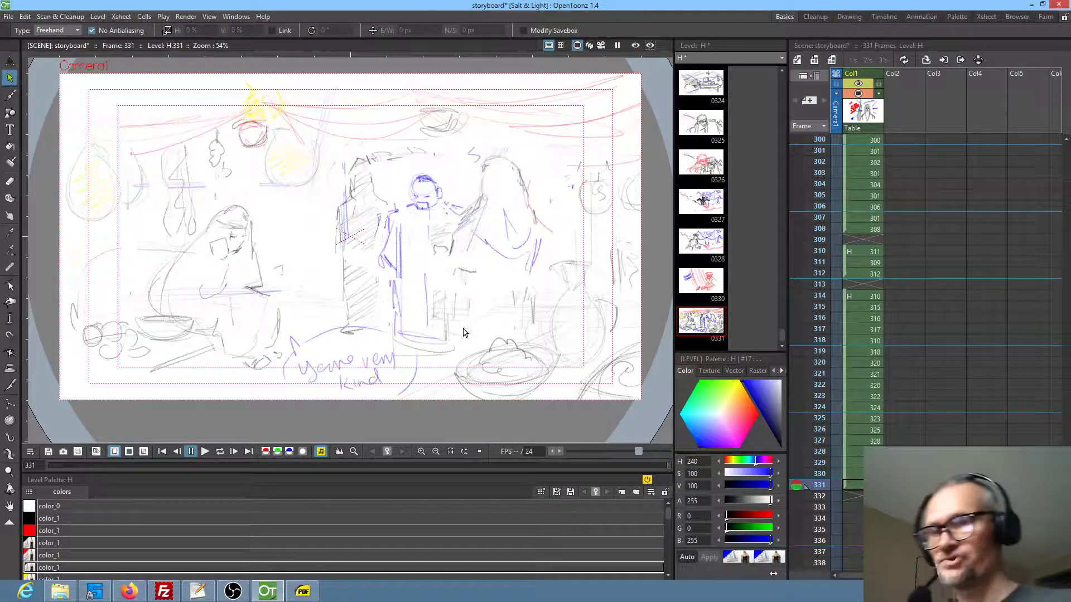
{"action": "key", "text": "b"}
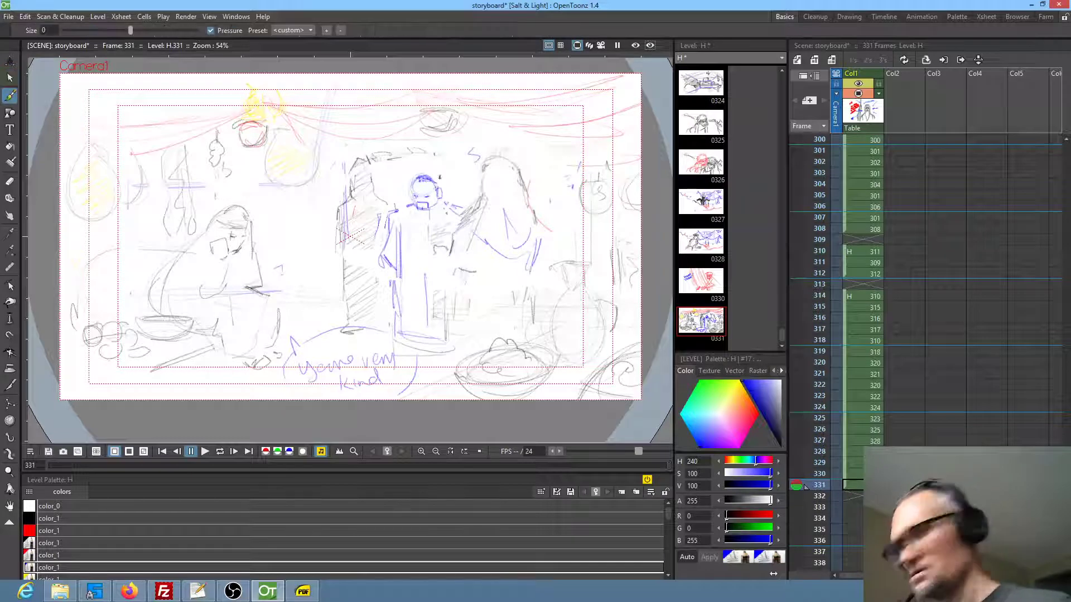
{"action": "mouse_move", "coordinate": [427, 177]}
{"action": "left_mouse_down"}
{"action": "mouse_move", "coordinate": [440, 187]}
{"action": "mouse_move", "coordinate": [435, 177]}
{"action": "left_mouse_up"}
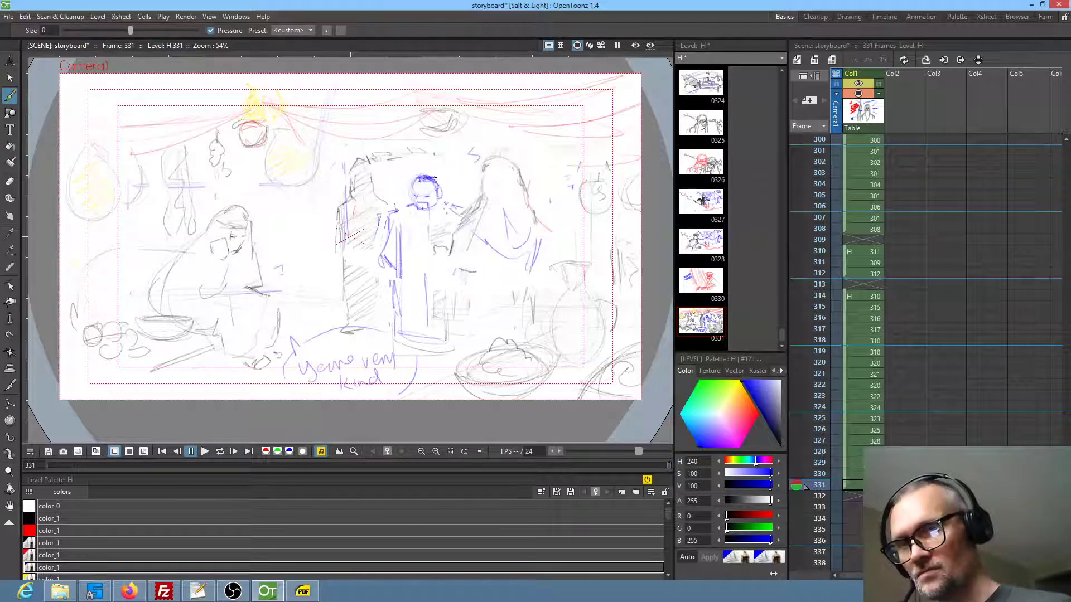
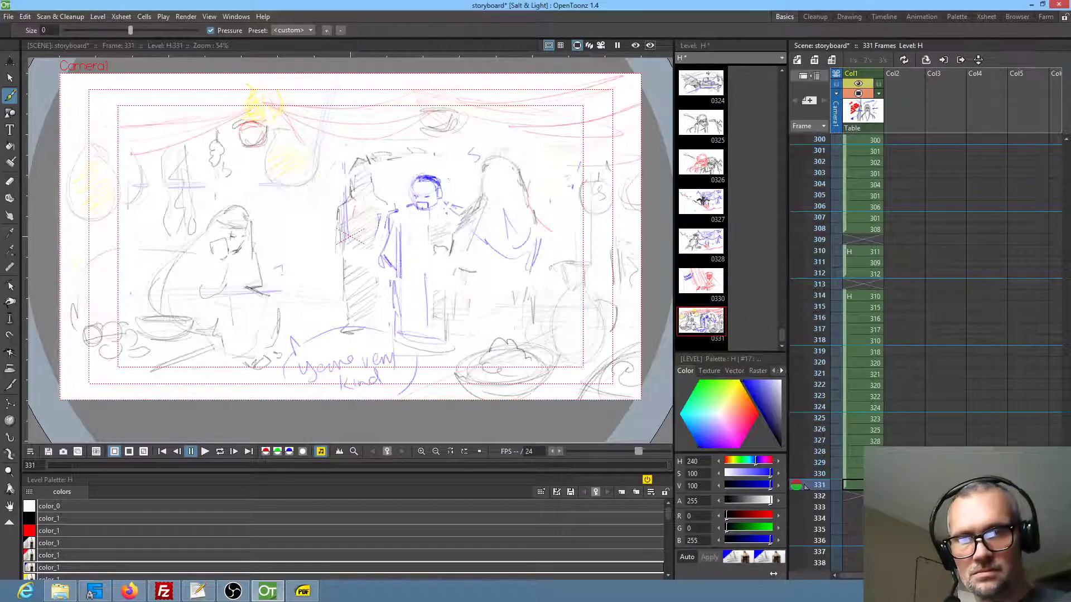
On frame 332, rough in a large blue male head with jaw and a shoulder with an arm reaching out to the right
{"action": "key", "text": "Down"}
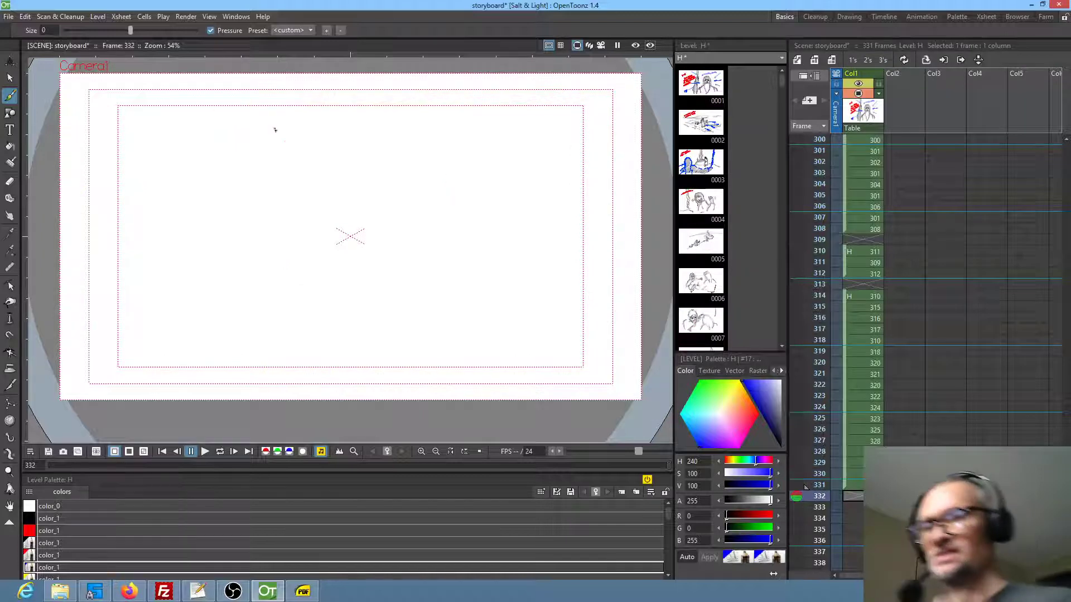
{"action": "mouse_move", "coordinate": [266, 181]}
{"action": "left_mouse_down"}
{"action": "mouse_move", "coordinate": [263, 143]}
{"action": "mouse_move", "coordinate": [310, 147]}
{"action": "left_mouse_up"}
{"action": "mouse_move", "coordinate": [287, 205]}
{"action": "left_mouse_down"}
{"action": "mouse_move", "coordinate": [232, 160]}
{"action": "mouse_move", "coordinate": [255, 224]}
{"action": "mouse_move", "coordinate": [314, 220]}
{"action": "mouse_move", "coordinate": [312, 179]}
{"action": "mouse_move", "coordinate": [274, 138]}
{"action": "left_mouse_up"}
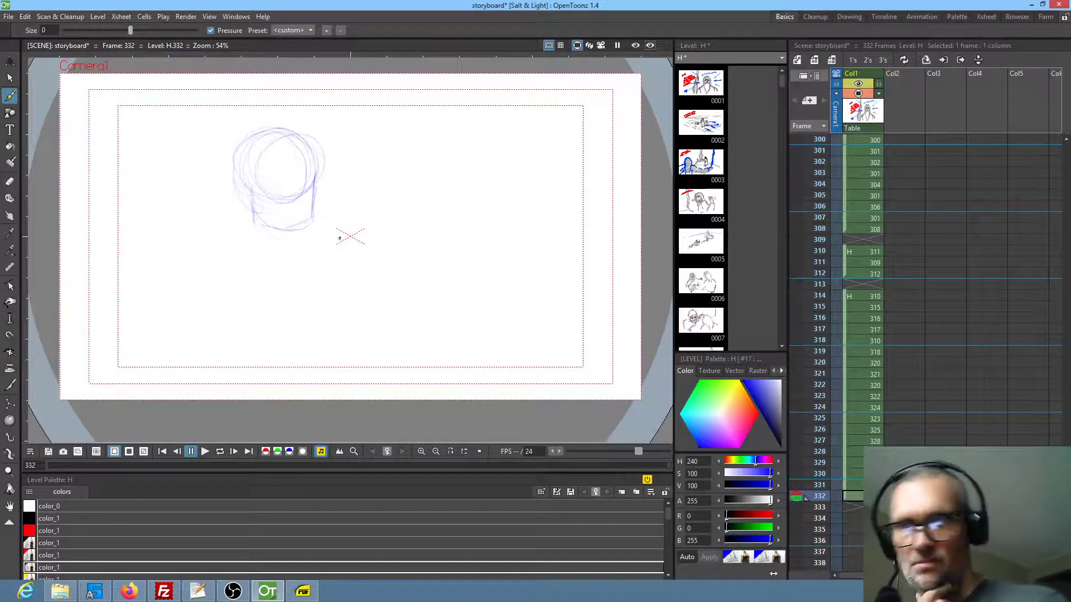
{"action": "mouse_move", "coordinate": [333, 204]}
{"action": "left_mouse_down"}
{"action": "mouse_move", "coordinate": [371, 203]}
{"action": "mouse_move", "coordinate": [425, 257]}
{"action": "left_mouse_up"}
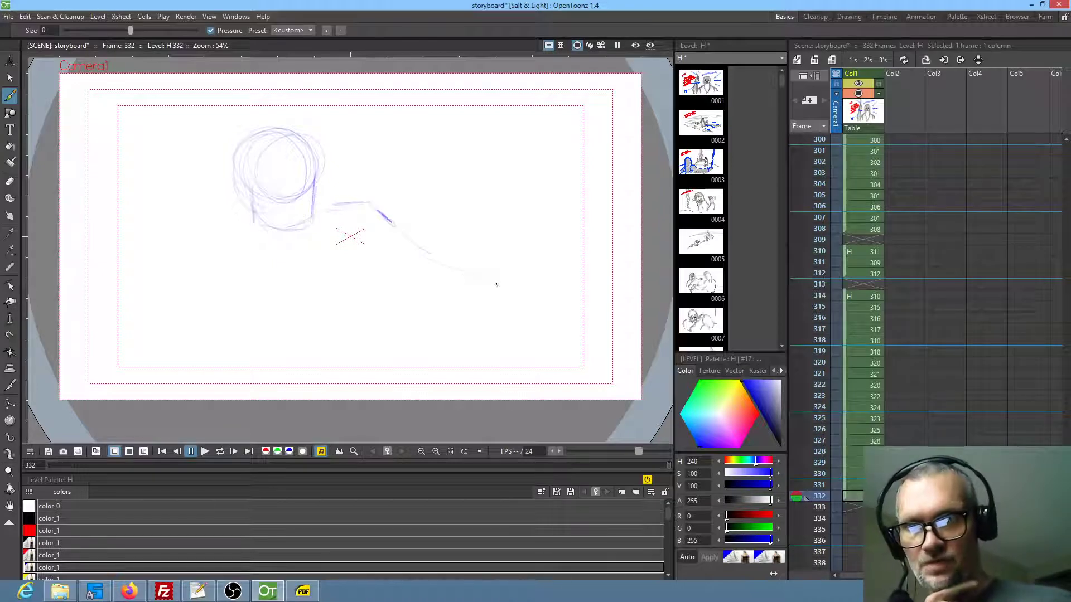
{"action": "left_click_drag", "start_coordinate": [475, 306], "coordinate": [493, 284]}
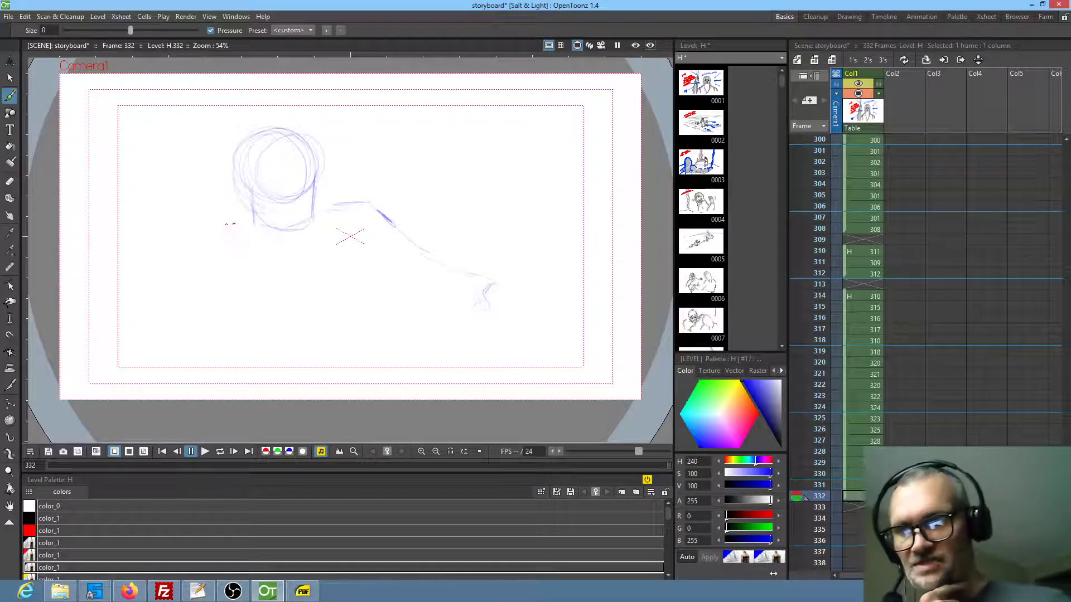
Sketch the man's other shoulder, neck, ear, beard, hairline and scowling face turned towards the outstretched arm
{"action": "mouse_move", "coordinate": [239, 210]}
{"action": "left_mouse_down"}
{"action": "mouse_move", "coordinate": [253, 191]}
{"action": "mouse_move", "coordinate": [238, 194]}
{"action": "mouse_move", "coordinate": [249, 213]}
{"action": "mouse_move", "coordinate": [237, 198]}
{"action": "mouse_move", "coordinate": [256, 189]}
{"action": "mouse_move", "coordinate": [238, 236]}
{"action": "mouse_move", "coordinate": [183, 239]}
{"action": "mouse_move", "coordinate": [213, 237]}
{"action": "mouse_move", "coordinate": [172, 269]}
{"action": "left_mouse_up"}
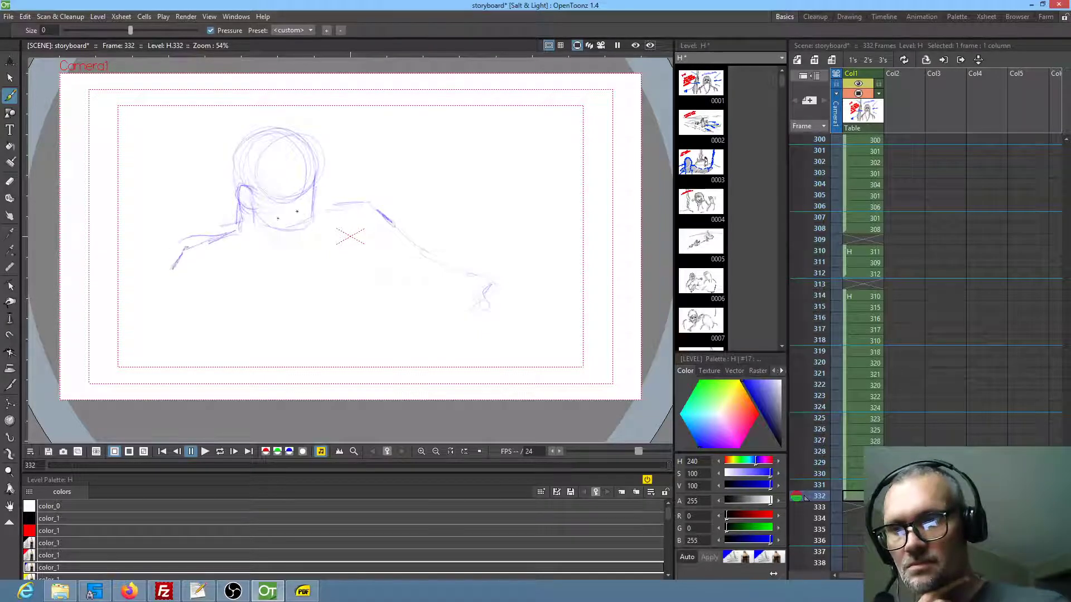
{"action": "mouse_move", "coordinate": [310, 211]}
{"action": "left_mouse_down"}
{"action": "mouse_move", "coordinate": [285, 217]}
{"action": "mouse_move", "coordinate": [289, 232]}
{"action": "mouse_move", "coordinate": [309, 225]}
{"action": "mouse_move", "coordinate": [293, 195]}
{"action": "mouse_move", "coordinate": [273, 194]}
{"action": "mouse_move", "coordinate": [310, 184]}
{"action": "mouse_move", "coordinate": [274, 195]}
{"action": "left_mouse_up"}
{"action": "mouse_move", "coordinate": [253, 148]}
{"action": "left_mouse_down"}
{"action": "mouse_move", "coordinate": [275, 141]}
{"action": "mouse_move", "coordinate": [263, 131]}
{"action": "mouse_move", "coordinate": [280, 137]}
{"action": "mouse_move", "coordinate": [254, 137]}
{"action": "mouse_move", "coordinate": [243, 159]}
{"action": "mouse_move", "coordinate": [251, 182]}
{"action": "mouse_move", "coordinate": [234, 153]}
{"action": "left_mouse_up"}
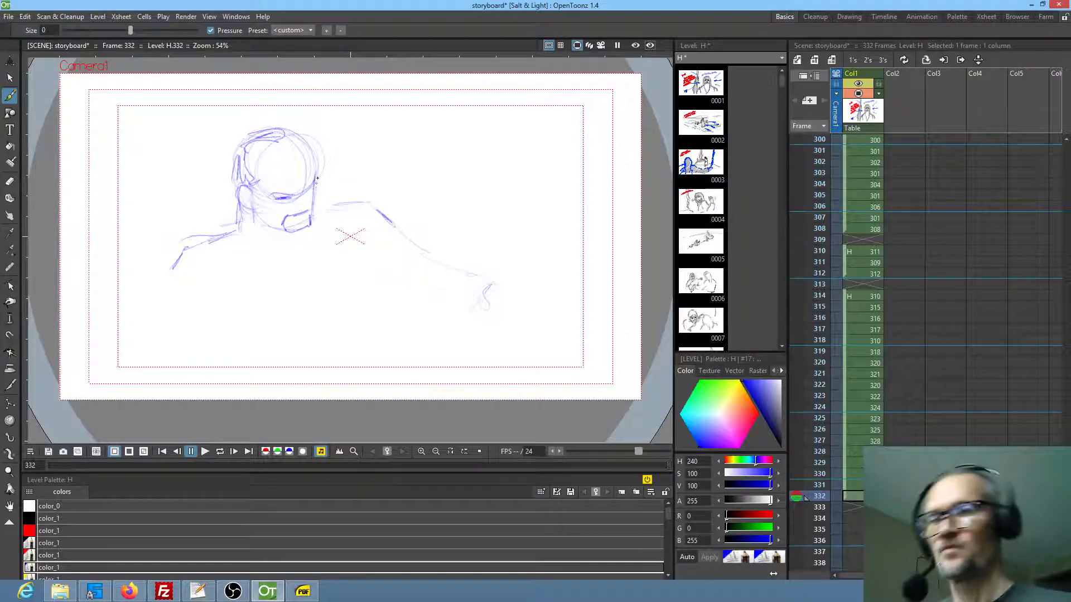
{"action": "mouse_move", "coordinate": [292, 199]}
{"action": "left_mouse_down"}
{"action": "mouse_move", "coordinate": [310, 235]}
{"action": "mouse_move", "coordinate": [271, 212]}
{"action": "mouse_move", "coordinate": [271, 224]}
{"action": "mouse_move", "coordinate": [260, 218]}
{"action": "mouse_move", "coordinate": [269, 232]}
{"action": "mouse_move", "coordinate": [282, 240]}
{"action": "mouse_move", "coordinate": [311, 228]}
{"action": "mouse_move", "coordinate": [316, 166]}
{"action": "mouse_move", "coordinate": [303, 141]}
{"action": "left_mouse_up"}
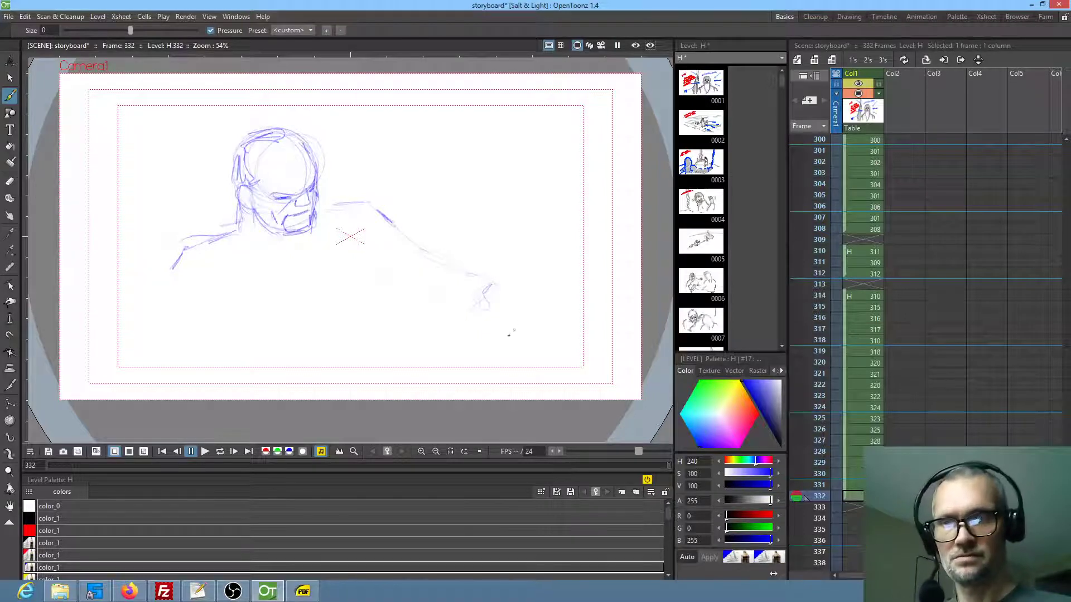
Sketch the forearm with its sleeve, the edge of the torso, and a hand with fingers at the end of the arm
{"action": "mouse_move", "coordinate": [411, 251]}
{"action": "left_mouse_down"}
{"action": "mouse_move", "coordinate": [501, 308]}
{"action": "mouse_move", "coordinate": [506, 322]}
{"action": "mouse_move", "coordinate": [480, 340]}
{"action": "left_mouse_up"}
{"action": "left_click_drag", "start_coordinate": [456, 286], "coordinate": [449, 305]}
{"action": "left_click_drag", "start_coordinate": [362, 285], "coordinate": [391, 299]}
{"action": "left_click_drag", "start_coordinate": [364, 245], "coordinate": [358, 351]}
{"action": "left_click_drag", "start_coordinate": [513, 322], "coordinate": [542, 325]}
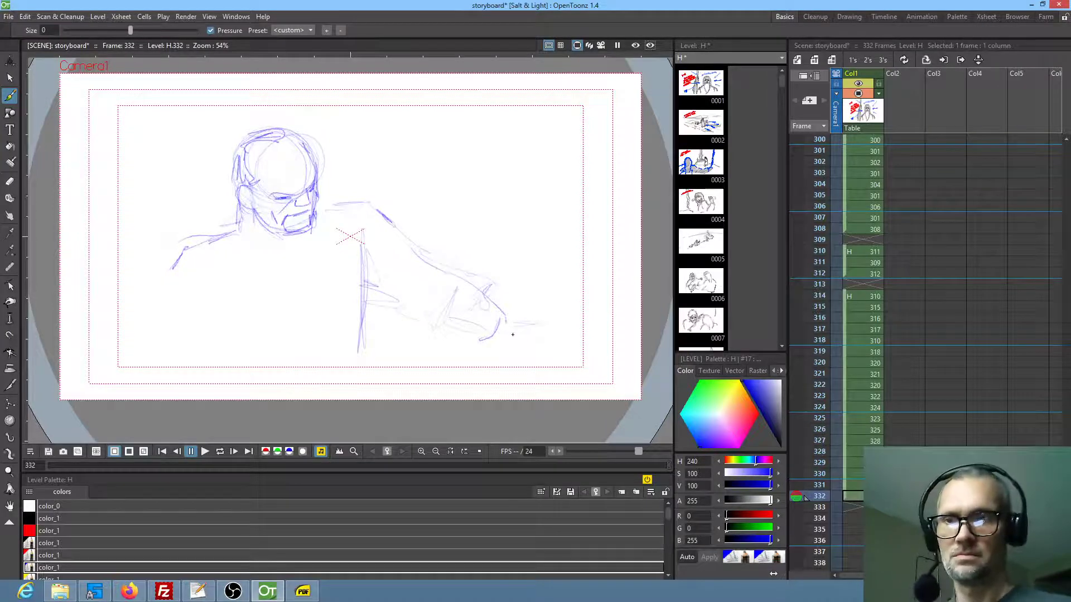
{"action": "left_click_drag", "start_coordinate": [507, 320], "coordinate": [521, 338]}
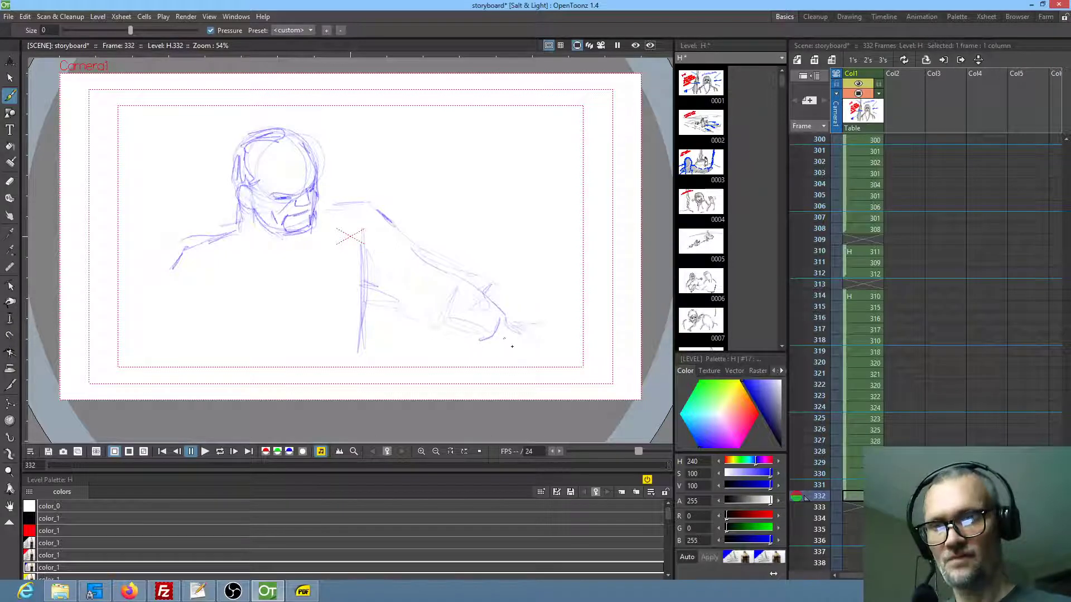
{"action": "left_click_drag", "start_coordinate": [501, 343], "coordinate": [519, 354]}
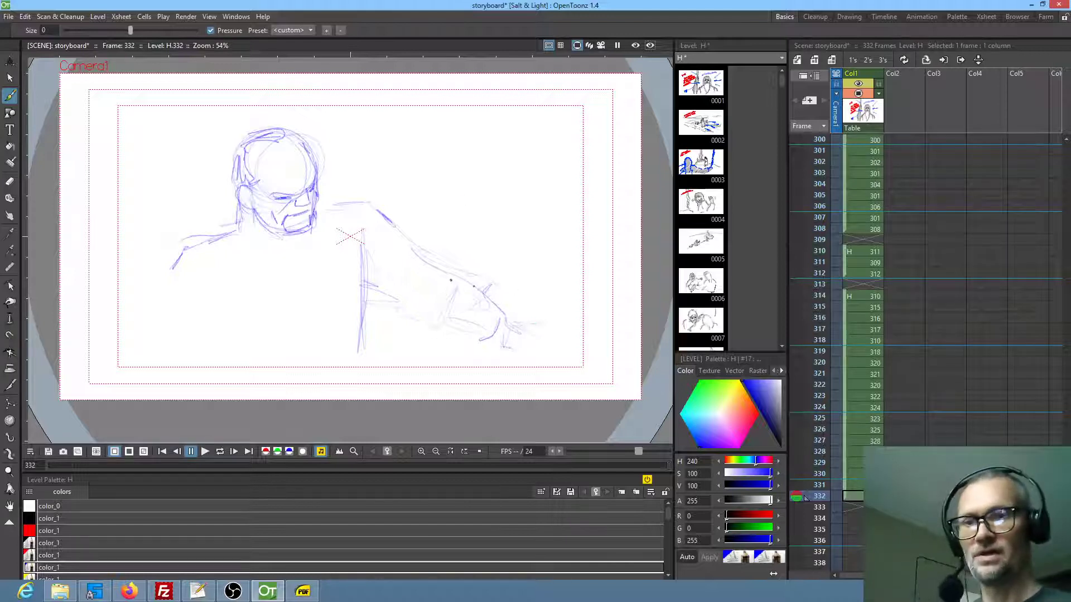
Darken the shoulder and upper arm, erase the hand, and redraw the elbow and forearm of the outstretched arm
{"action": "left_click_drag", "start_coordinate": [395, 239], "coordinate": [427, 262]}
{"action": "left_click_drag", "start_coordinate": [330, 215], "coordinate": [385, 227]}
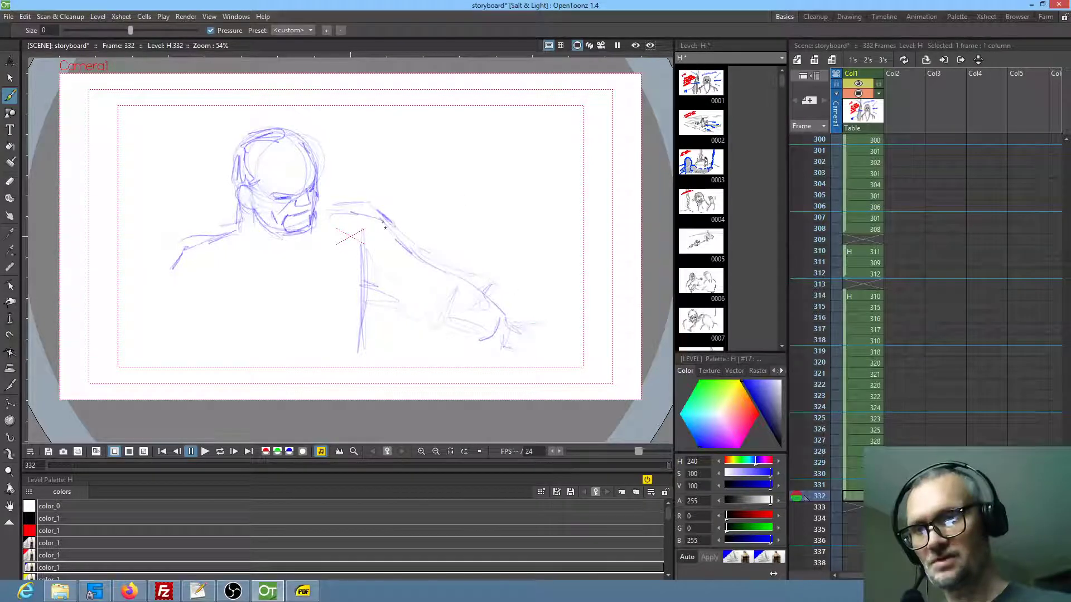
{"action": "left_click_drag", "start_coordinate": [436, 278], "coordinate": [518, 297]}
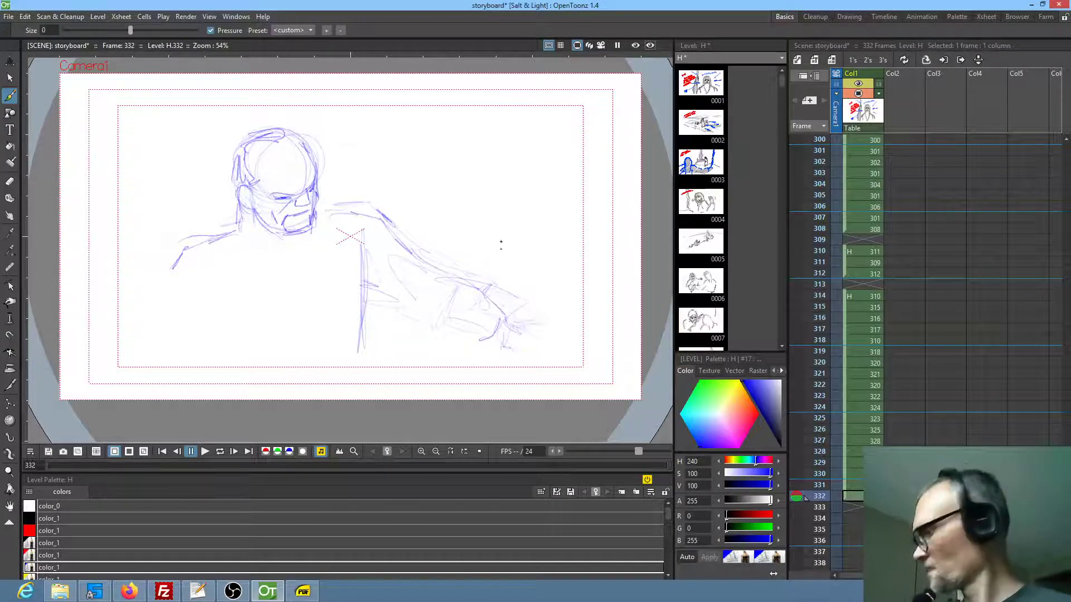
{"action": "key", "text": "a"}
{"action": "mouse_move", "coordinate": [523, 273]}
{"action": "left_mouse_down"}
{"action": "mouse_move", "coordinate": [418, 298]}
{"action": "mouse_move", "coordinate": [518, 256]}
{"action": "mouse_move", "coordinate": [489, 264]}
{"action": "left_mouse_up"}
{"action": "key", "text": "b"}
{"action": "mouse_move", "coordinate": [384, 226]}
{"action": "left_mouse_down"}
{"action": "mouse_move", "coordinate": [432, 282]}
{"action": "mouse_move", "coordinate": [463, 272]}
{"action": "mouse_move", "coordinate": [442, 275]}
{"action": "mouse_move", "coordinate": [489, 285]}
{"action": "mouse_move", "coordinate": [489, 319]}
{"action": "left_mouse_up"}
{"action": "mouse_move", "coordinate": [466, 283]}
{"action": "left_mouse_down"}
{"action": "mouse_move", "coordinate": [429, 282]}
{"action": "mouse_move", "coordinate": [418, 295]}
{"action": "mouse_move", "coordinate": [425, 280]}
{"action": "mouse_move", "coordinate": [470, 297]}
{"action": "mouse_move", "coordinate": [474, 283]}
{"action": "mouse_move", "coordinate": [498, 284]}
{"action": "mouse_move", "coordinate": [385, 300]}
{"action": "mouse_move", "coordinate": [421, 324]}
{"action": "mouse_move", "coordinate": [518, 301]}
{"action": "mouse_move", "coordinate": [501, 290]}
{"action": "mouse_move", "coordinate": [524, 297]}
{"action": "left_mouse_up"}
Sketch a wide shallow bowl with an elliptical rim at the end of the outstretched arm and tie the wrist to it
{"action": "left_click_drag", "start_coordinate": [500, 334], "coordinate": [490, 319]}
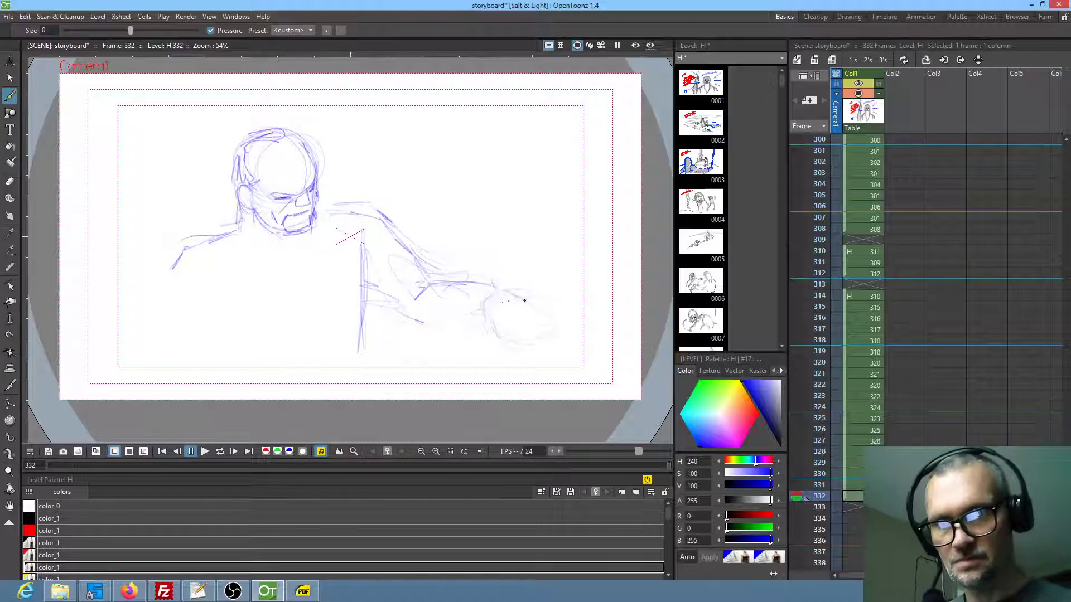
{"action": "mouse_move", "coordinate": [513, 310]}
{"action": "left_mouse_down"}
{"action": "mouse_move", "coordinate": [591, 306]}
{"action": "mouse_move", "coordinate": [550, 285]}
{"action": "mouse_move", "coordinate": [555, 316]}
{"action": "left_mouse_up"}
{"action": "mouse_move", "coordinate": [479, 309]}
{"action": "left_mouse_down"}
{"action": "mouse_move", "coordinate": [537, 341]}
{"action": "mouse_move", "coordinate": [591, 334]}
{"action": "mouse_move", "coordinate": [527, 338]}
{"action": "mouse_move", "coordinate": [591, 324]}
{"action": "mouse_move", "coordinate": [571, 336]}
{"action": "mouse_move", "coordinate": [605, 307]}
{"action": "left_mouse_up"}
{"action": "left_click_drag", "start_coordinate": [518, 296], "coordinate": [595, 303]}
{"action": "mouse_move", "coordinate": [491, 307]}
{"action": "left_mouse_down"}
{"action": "mouse_move", "coordinate": [552, 296]}
{"action": "mouse_move", "coordinate": [596, 308]}
{"action": "mouse_move", "coordinate": [645, 279]}
{"action": "left_mouse_up"}
{"action": "key", "text": "a"}
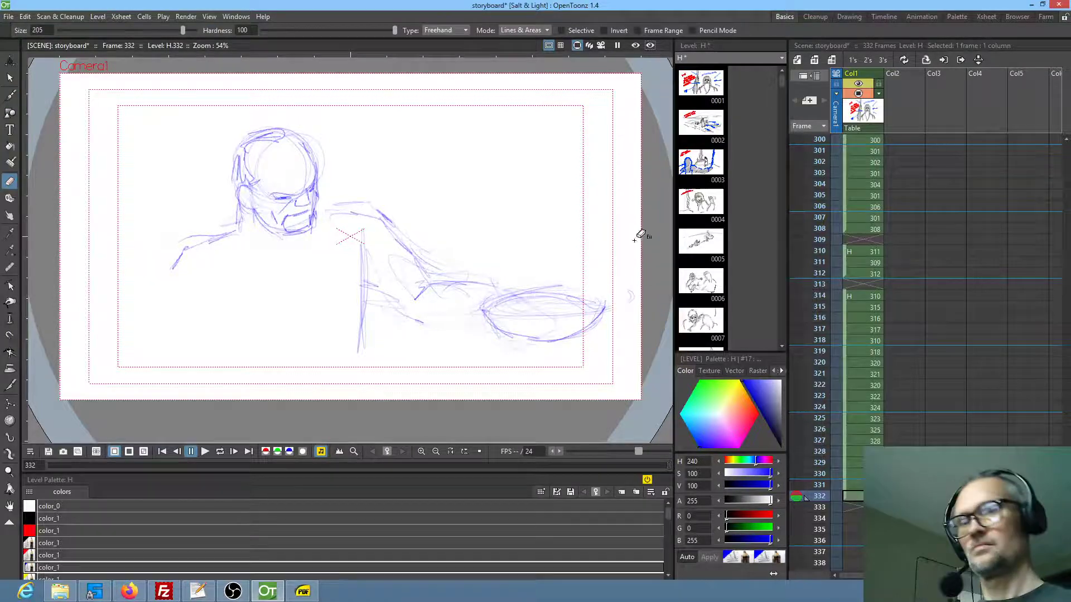
{"action": "key", "text": "b"}
{"action": "mouse_move", "coordinate": [472, 293]}
{"action": "left_mouse_down"}
{"action": "mouse_move", "coordinate": [488, 306]}
{"action": "mouse_move", "coordinate": [515, 279]}
{"action": "left_mouse_up"}
{"action": "key", "text": "a"}
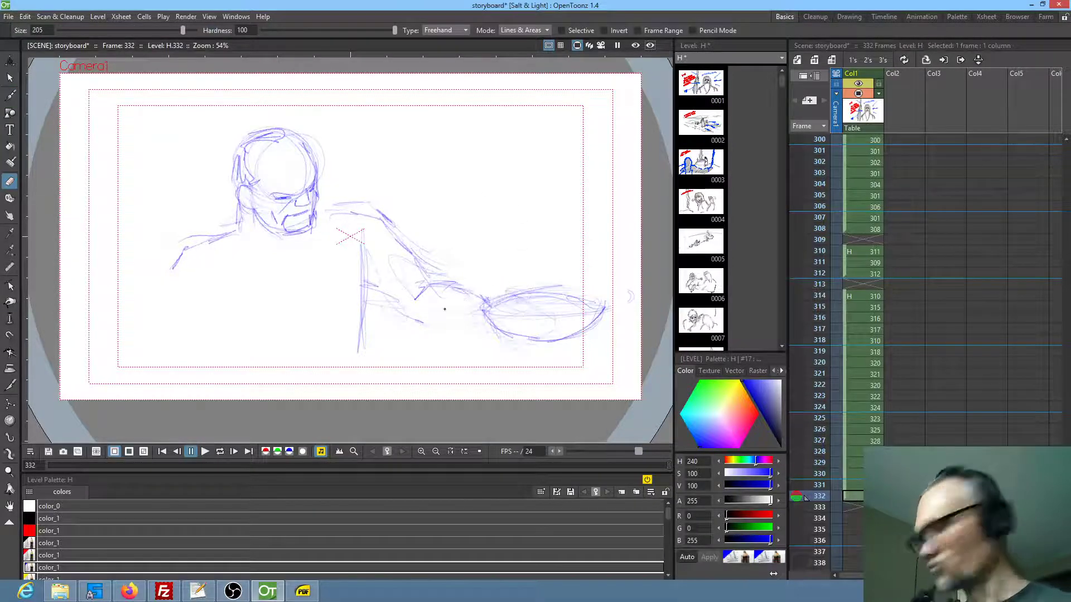
Draw the underside of the forearm and a hand with thumb and fingers supporting the bowl from below
{"action": "key", "text": "b"}
{"action": "mouse_move", "coordinate": [416, 320]}
{"action": "left_mouse_down"}
{"action": "mouse_move", "coordinate": [490, 359]}
{"action": "mouse_move", "coordinate": [508, 347]}
{"action": "mouse_move", "coordinate": [489, 321]}
{"action": "mouse_move", "coordinate": [482, 343]}
{"action": "mouse_move", "coordinate": [534, 366]}
{"action": "mouse_move", "coordinate": [538, 351]}
{"action": "mouse_move", "coordinate": [554, 357]}
{"action": "mouse_move", "coordinate": [572, 343]}
{"action": "left_mouse_up"}
{"action": "left_click_drag", "start_coordinate": [572, 343], "coordinate": [514, 350]}
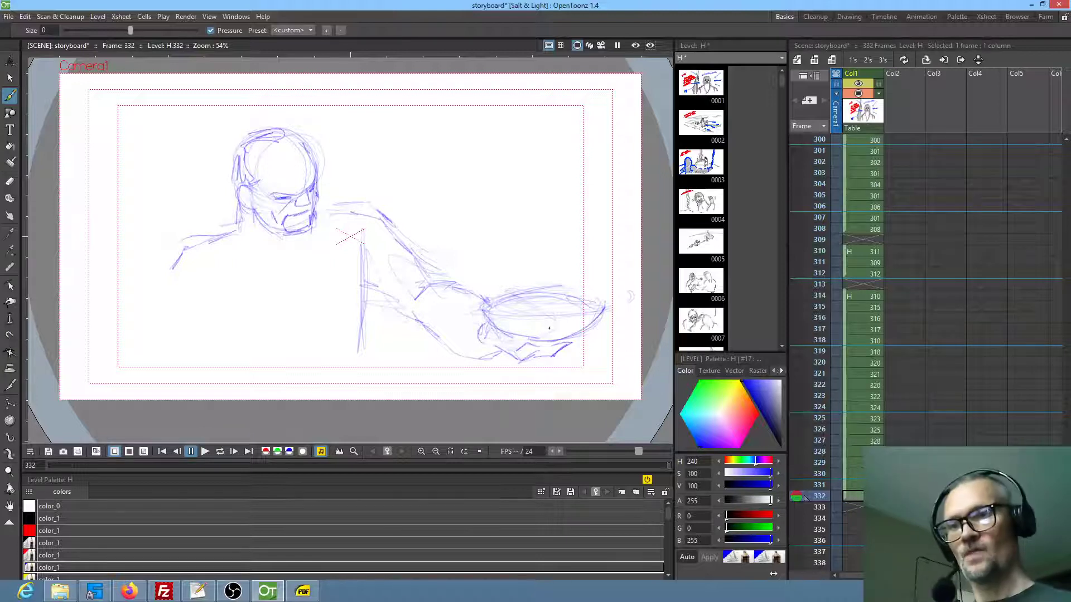
Add vertical robe folds, the hanging arm and the sleeve underside to the man's body, and reinforce his hair outline
{"action": "left_click_drag", "start_coordinate": [282, 258], "coordinate": [278, 362]}
{"action": "left_click_drag", "start_coordinate": [188, 286], "coordinate": [189, 359]}
{"action": "mouse_move", "coordinate": [190, 250]}
{"action": "left_mouse_down"}
{"action": "mouse_move", "coordinate": [148, 298]}
{"action": "mouse_move", "coordinate": [137, 334]}
{"action": "mouse_move", "coordinate": [146, 349]}
{"action": "left_mouse_up"}
{"action": "mouse_move", "coordinate": [362, 277]}
{"action": "left_mouse_down"}
{"action": "mouse_move", "coordinate": [349, 363]}
{"action": "mouse_move", "coordinate": [370, 289]}
{"action": "mouse_move", "coordinate": [387, 320]}
{"action": "mouse_move", "coordinate": [382, 300]}
{"action": "mouse_move", "coordinate": [411, 332]}
{"action": "mouse_move", "coordinate": [443, 338]}
{"action": "left_mouse_up"}
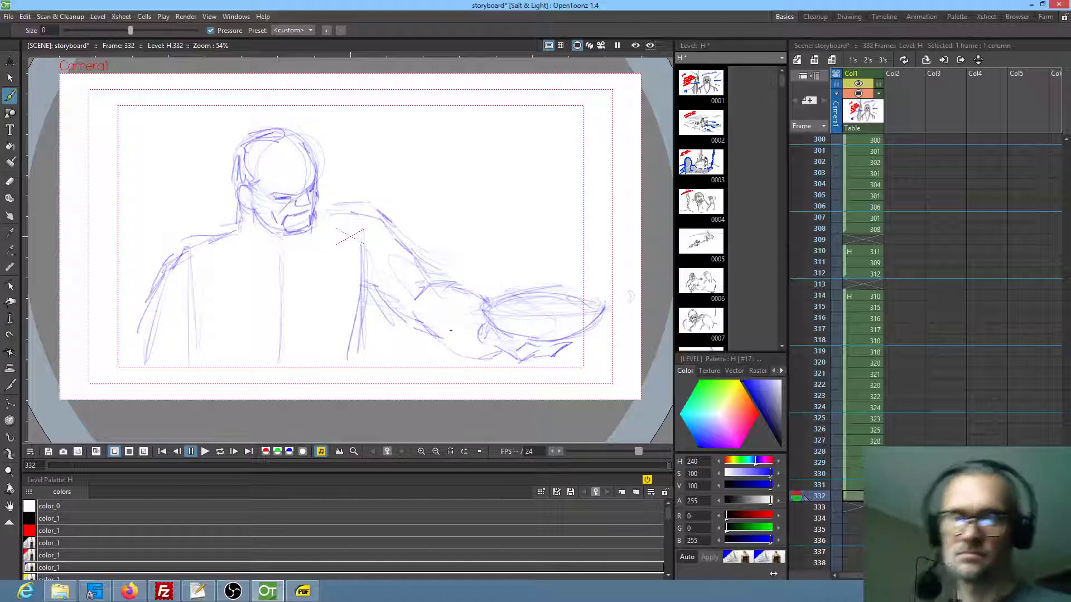
{"action": "mouse_move", "coordinate": [269, 140]}
{"action": "left_mouse_down"}
{"action": "mouse_move", "coordinate": [288, 129]}
{"action": "mouse_move", "coordinate": [310, 151]}
{"action": "left_mouse_up"}
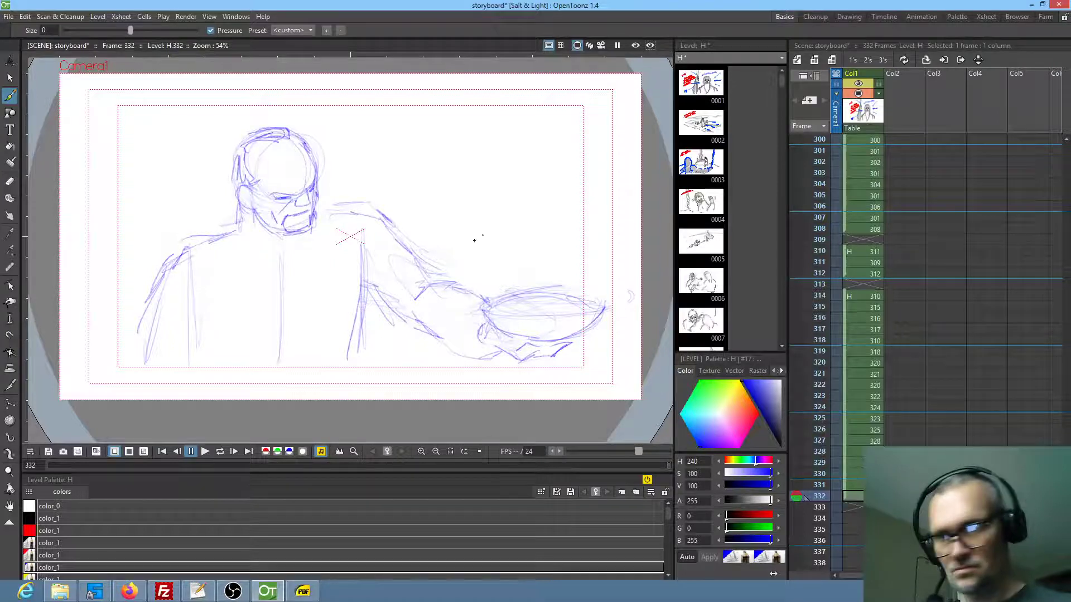
Erase the outstretched arm and its shoulder, and shrink the bowl with its hand to about 84%, moved closer to the torso
{"action": "key", "text": "e"}
{"action": "mouse_move", "coordinate": [454, 225]}
{"action": "left_mouse_down"}
{"action": "mouse_move", "coordinate": [407, 346]}
{"action": "mouse_move", "coordinate": [479, 334]}
{"action": "mouse_move", "coordinate": [447, 214]}
{"action": "left_mouse_up"}
{"action": "key", "text": "s"}
{"action": "mouse_move", "coordinate": [560, 262]}
{"action": "left_mouse_down"}
{"action": "mouse_move", "coordinate": [445, 316]}
{"action": "mouse_move", "coordinate": [618, 274]}
{"action": "left_mouse_up"}
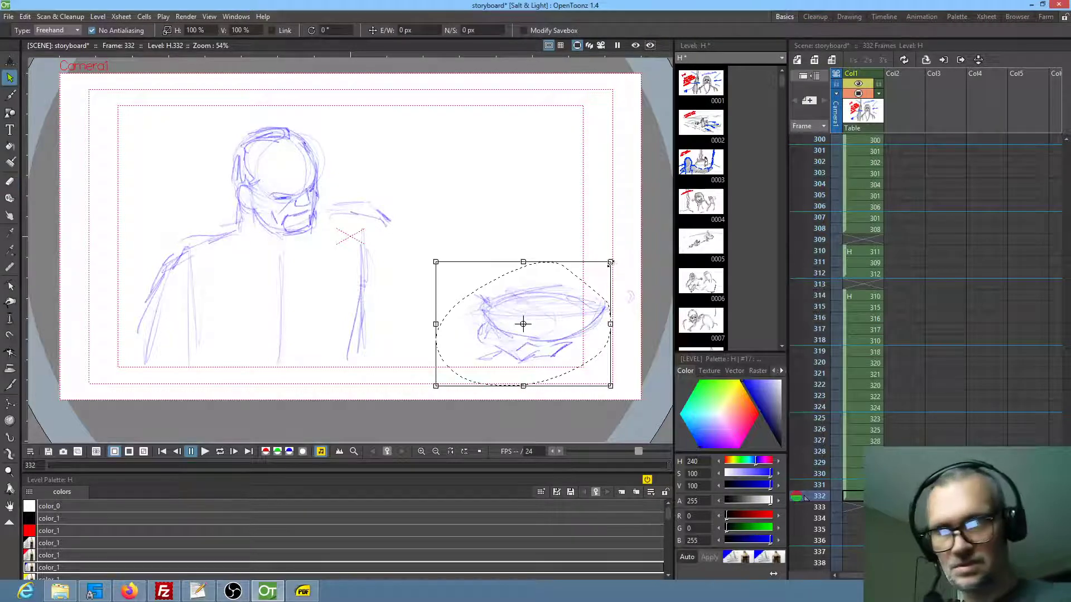
{"action": "mouse_move", "coordinate": [613, 267]}
{"action": "left_mouse_down"}
{"action": "mouse_move", "coordinate": [585, 287]}
{"action": "mouse_move", "coordinate": [495, 307]}
{"action": "left_mouse_up"}
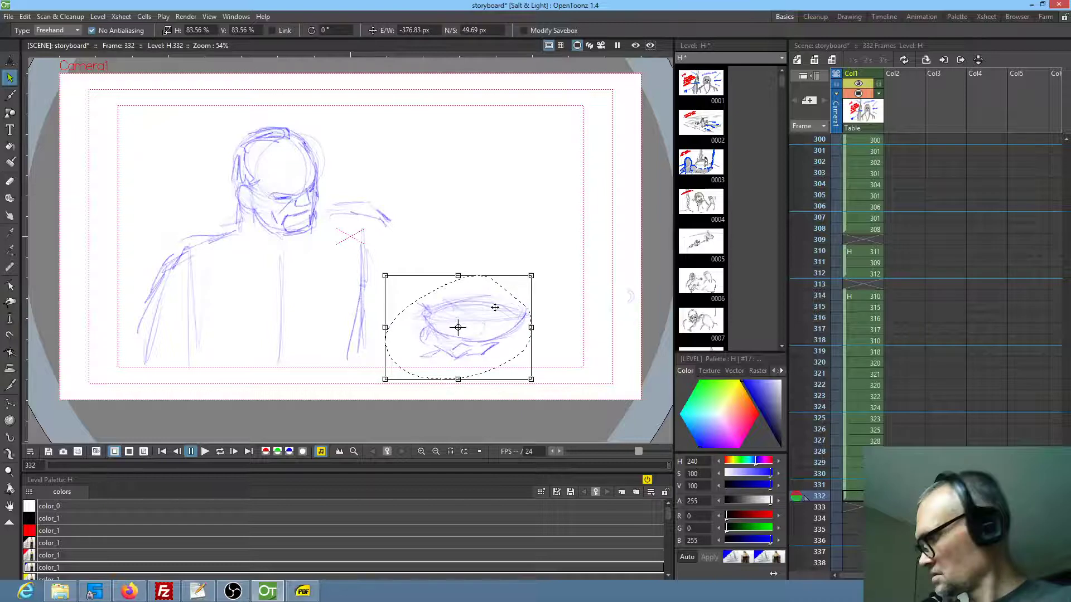
{"action": "key", "text": "a"}
{"action": "left_click_drag", "start_coordinate": [385, 188], "coordinate": [367, 192]}
In a mirrored view, redraw the shoulder, bent arm and forearm joining the torso to the bowl hand, then restore the normal view
{"action": "key", "text": "h"}
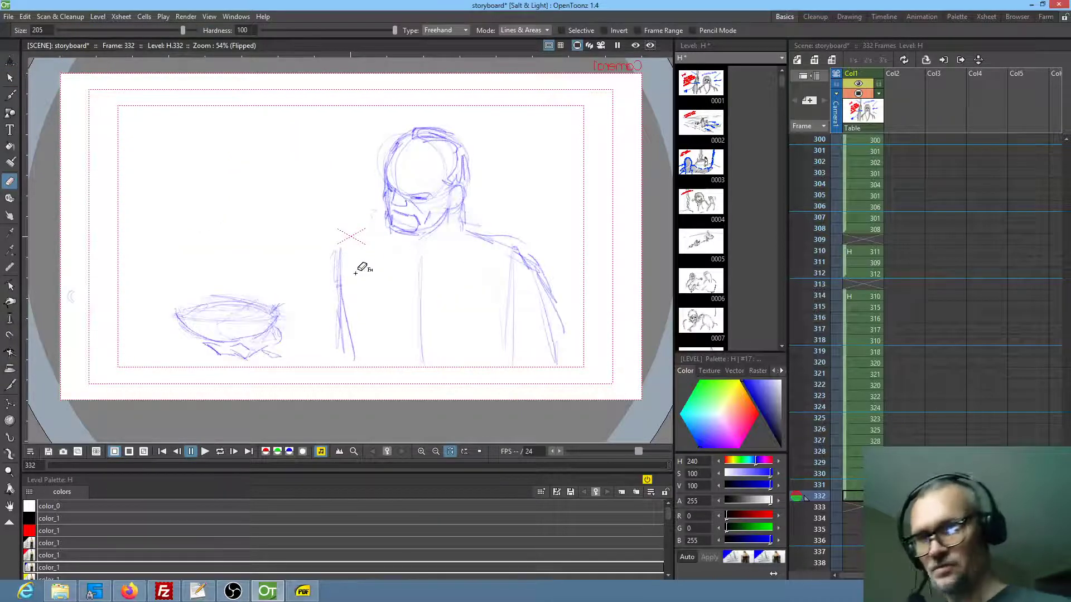
{"action": "key", "text": "b"}
{"action": "left_click_drag", "start_coordinate": [342, 296], "coordinate": [355, 381]}
{"action": "mouse_move", "coordinate": [363, 240]}
{"action": "left_mouse_down"}
{"action": "mouse_move", "coordinate": [341, 293]}
{"action": "mouse_move", "coordinate": [337, 366]}
{"action": "left_mouse_up"}
{"action": "mouse_move", "coordinate": [379, 214]}
{"action": "left_mouse_down"}
{"action": "mouse_move", "coordinate": [351, 266]}
{"action": "mouse_move", "coordinate": [346, 241]}
{"action": "mouse_move", "coordinate": [303, 334]}
{"action": "mouse_move", "coordinate": [325, 321]}
{"action": "left_mouse_up"}
{"action": "left_click_drag", "start_coordinate": [310, 321], "coordinate": [342, 340]}
{"action": "left_click_drag", "start_coordinate": [262, 350], "coordinate": [335, 366]}
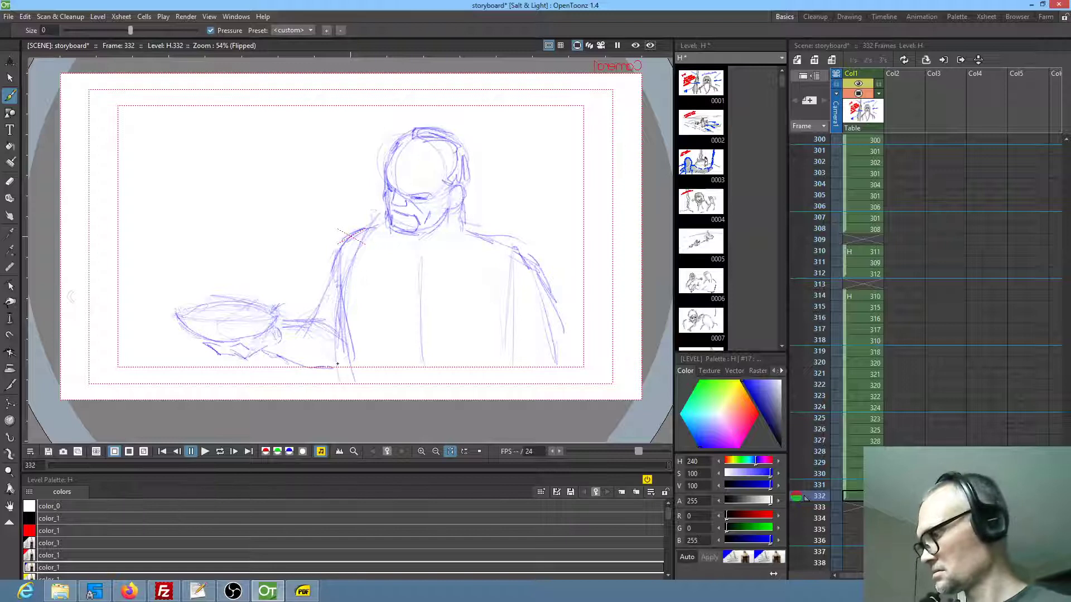
{"action": "key", "text": "h"}
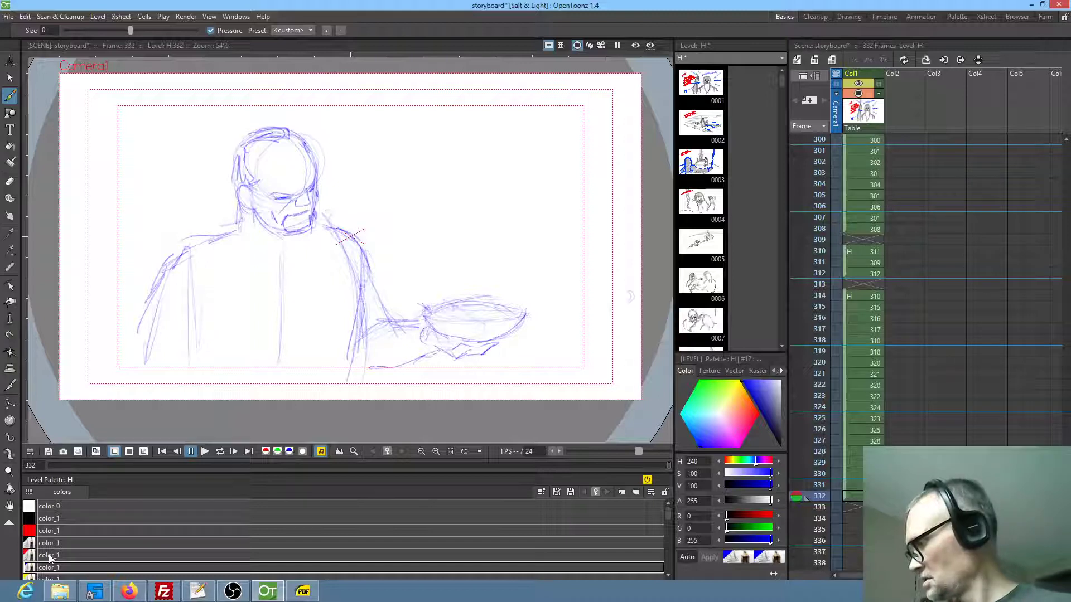
Duplicate the man's head and place the copy to the left of the original, slightly higher
{"action": "key", "text": "s"}
{"action": "mouse_move", "coordinate": [311, 112]}
{"action": "left_mouse_down"}
{"action": "mouse_move", "coordinate": [239, 106]}
{"action": "mouse_move", "coordinate": [320, 131]}
{"action": "mouse_move", "coordinate": [310, 114]}
{"action": "left_mouse_up"}
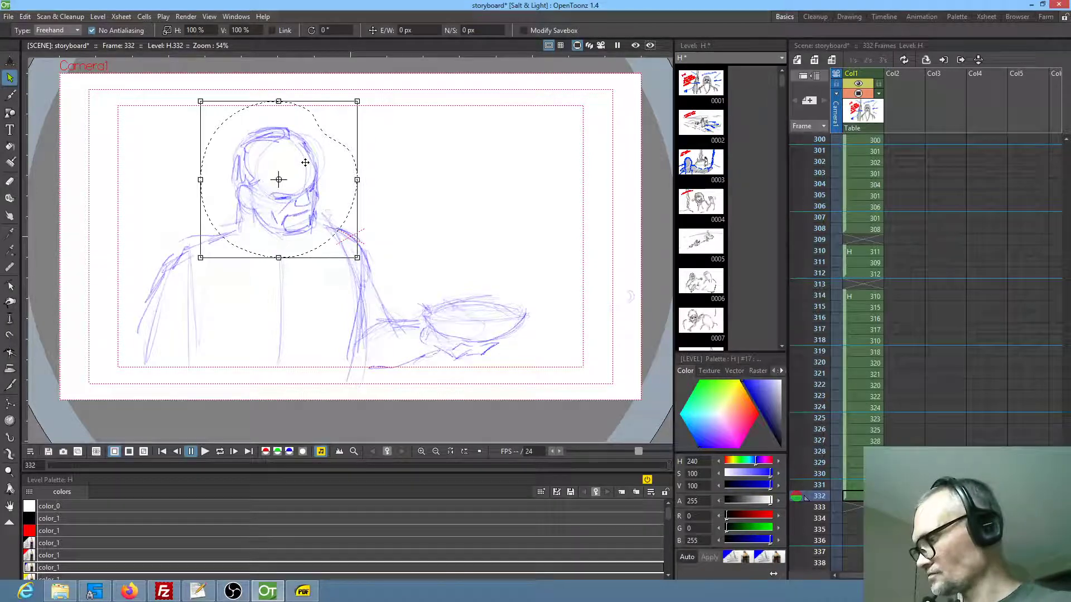
{"action": "key", "text": "ctrl+v"}
{"action": "left_click_drag", "start_coordinate": [299, 173], "coordinate": [193, 160]}
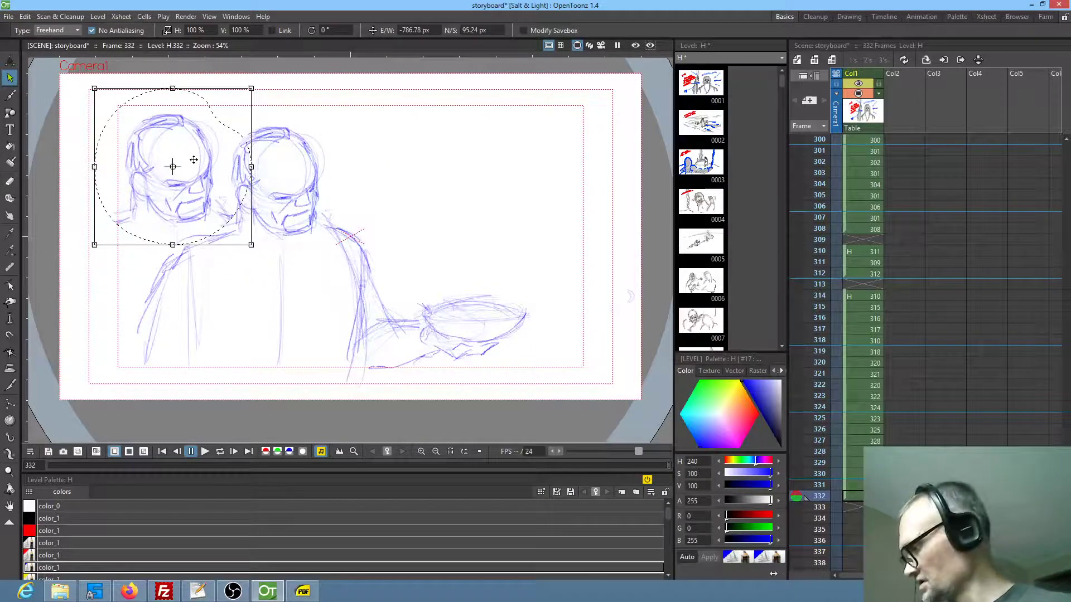
Recolour the lines of the duplicated head red using the Fill tool with the red sketch style
{"action": "key", "text": "b"}
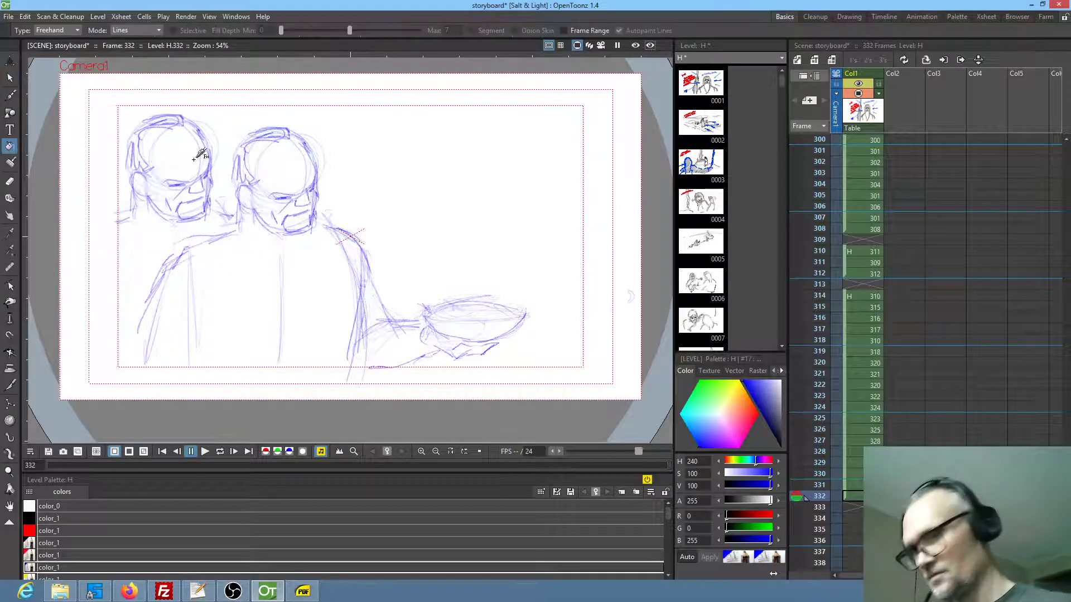
{"action": "left_click", "coordinate": [48, 554]}
{"action": "key", "text": "s"}
{"action": "mouse_move", "coordinate": [200, 114]}
{"action": "left_mouse_down"}
{"action": "mouse_move", "coordinate": [132, 226]}
{"action": "mouse_move", "coordinate": [209, 107]}
{"action": "left_mouse_up"}
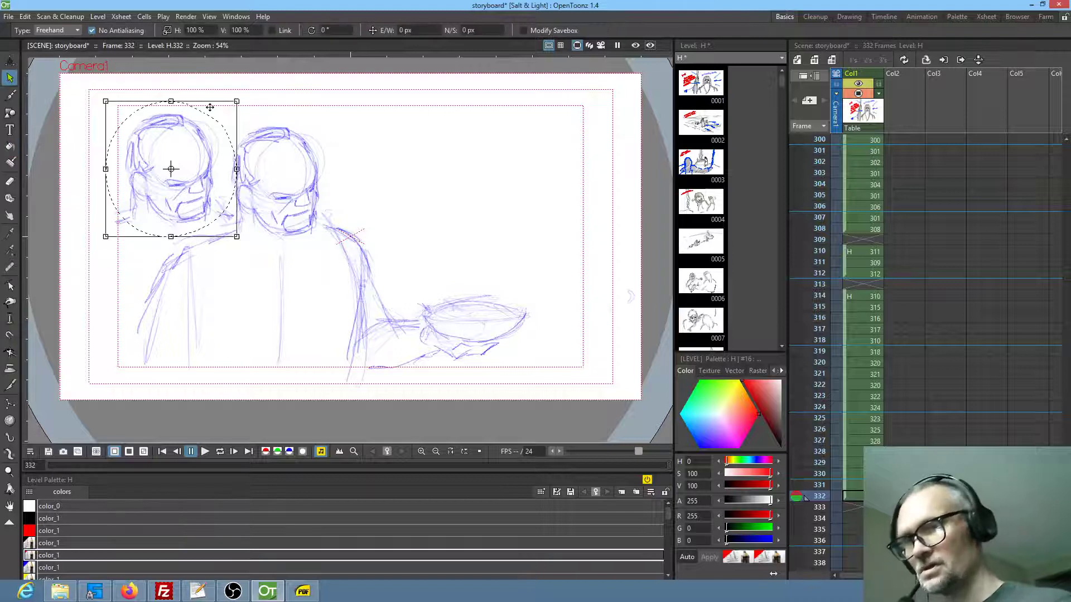
{"action": "key", "text": "f"}
{"action": "mouse_move", "coordinate": [110, 226]}
{"action": "left_mouse_down"}
{"action": "mouse_move", "coordinate": [232, 155]}
{"action": "mouse_move", "coordinate": [203, 108]}
{"action": "left_mouse_up"}
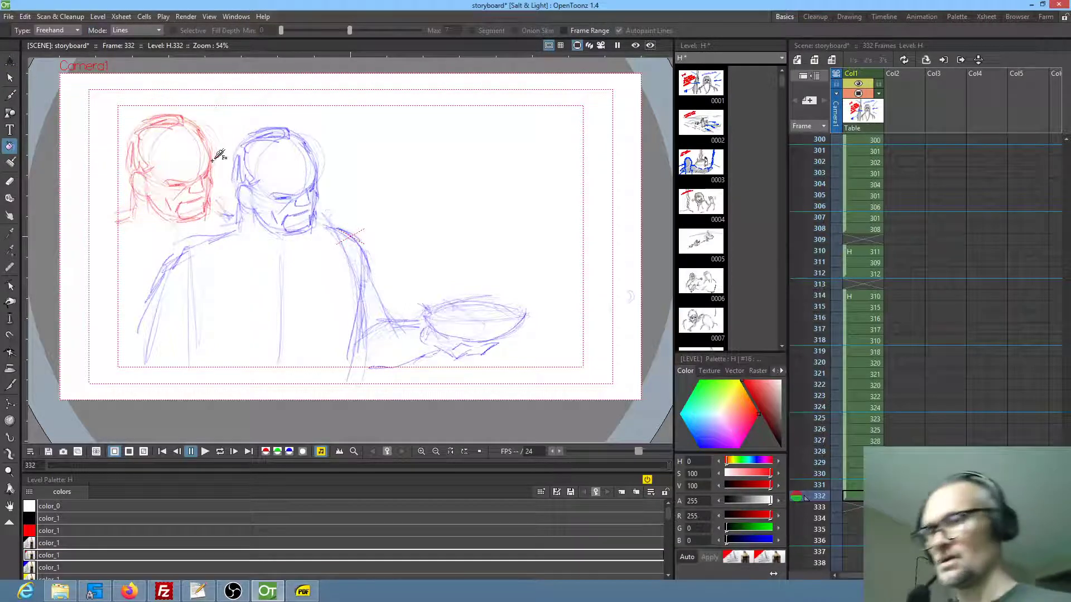
Erase the red head's facial features and redraw them in red with a nose, drooping moustache, goatee and frowning eyes
{"action": "key", "text": "a"}
{"action": "mouse_move", "coordinate": [179, 165]}
{"action": "left_mouse_down"}
{"action": "mouse_move", "coordinate": [164, 209]}
{"action": "mouse_move", "coordinate": [196, 206]}
{"action": "mouse_move", "coordinate": [199, 164]}
{"action": "left_mouse_up"}
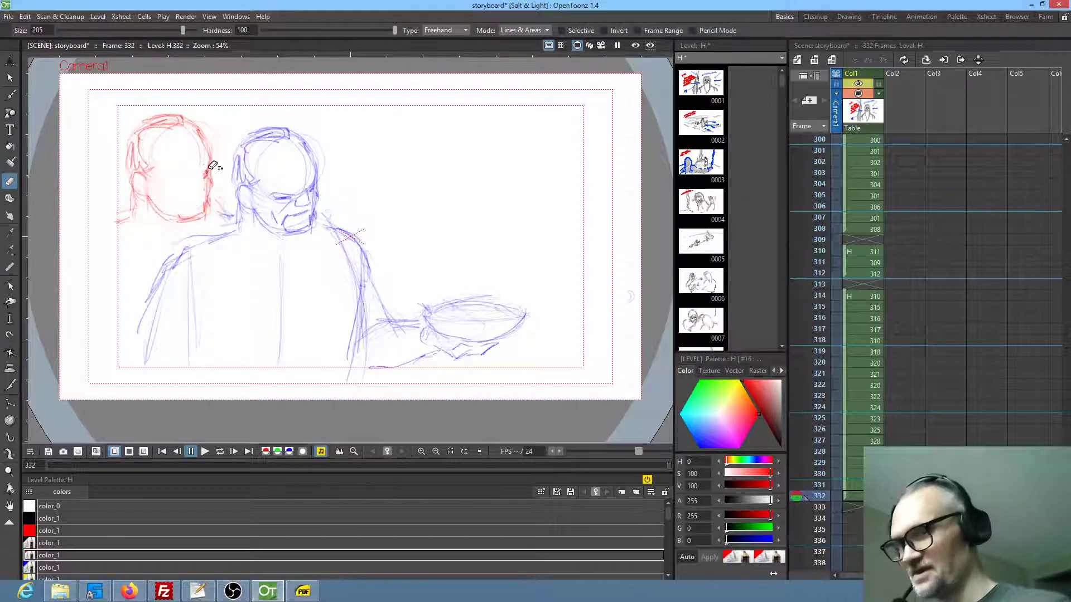
{"action": "key", "text": "b"}
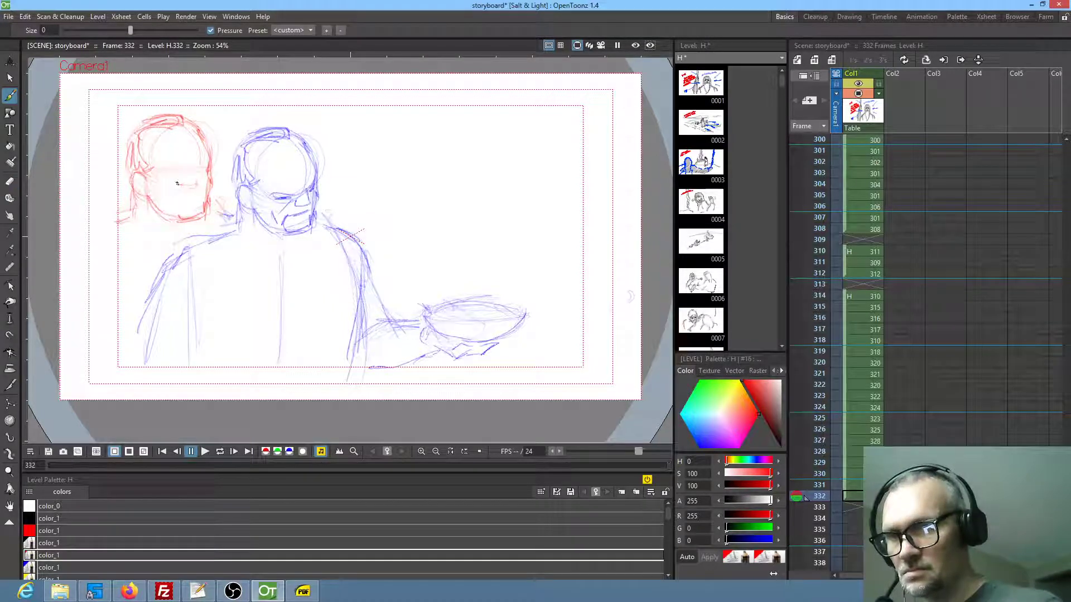
{"action": "mouse_move", "coordinate": [177, 185]}
{"action": "left_mouse_down"}
{"action": "mouse_move", "coordinate": [192, 190]}
{"action": "mouse_move", "coordinate": [165, 210]}
{"action": "left_mouse_up"}
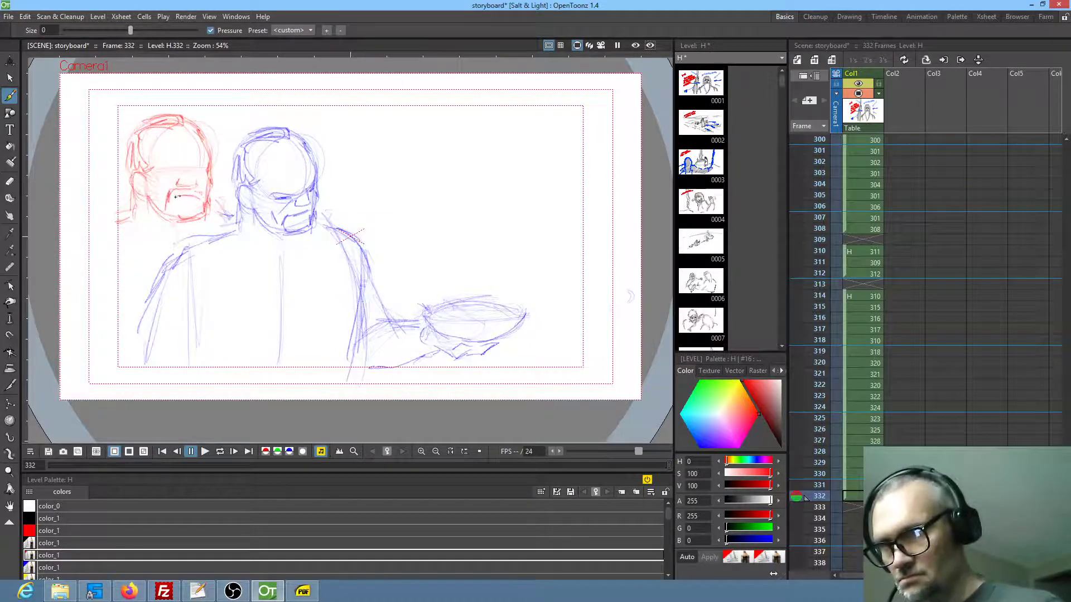
{"action": "left_click_drag", "start_coordinate": [190, 200], "coordinate": [189, 216]}
{"action": "mouse_move", "coordinate": [184, 170]}
{"action": "left_mouse_down"}
{"action": "mouse_move", "coordinate": [162, 166]}
{"action": "mouse_move", "coordinate": [205, 168]}
{"action": "mouse_move", "coordinate": [169, 179]}
{"action": "left_mouse_up"}
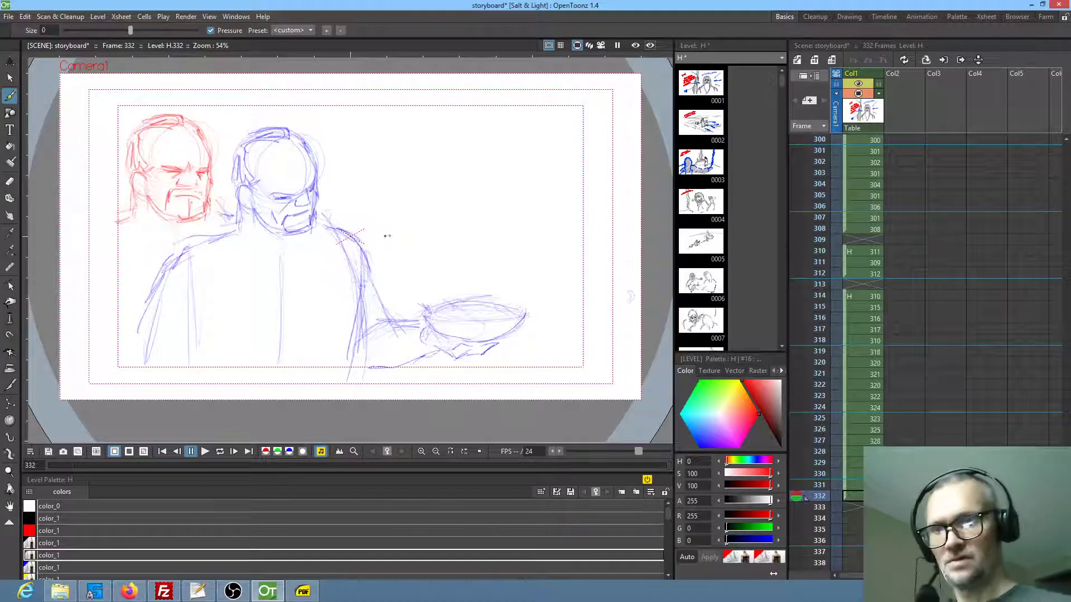
Duplicate the man's forearm with the hand and bowl, and place the copy above the original
{"action": "key", "text": "s"}
{"action": "mouse_move", "coordinate": [478, 287]}
{"action": "left_mouse_down"}
{"action": "mouse_move", "coordinate": [543, 318]}
{"action": "mouse_move", "coordinate": [493, 278]}
{"action": "left_mouse_up"}
{"action": "key", "text": "ctrl+c"}
{"action": "key", "text": "ctrl+v"}
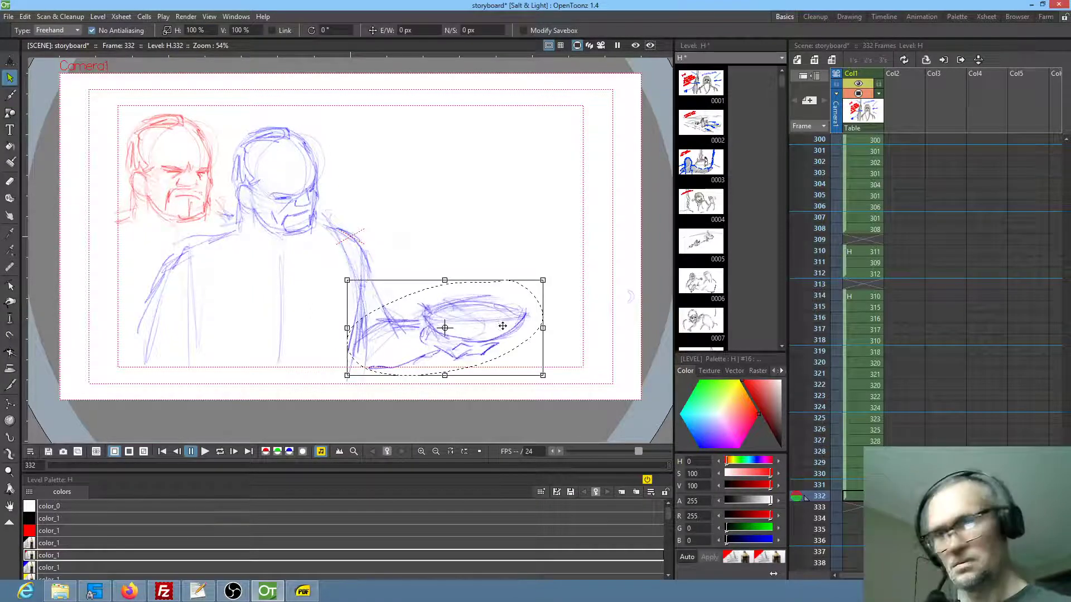
{"action": "mouse_move", "coordinate": [491, 324]}
{"action": "left_mouse_down"}
{"action": "mouse_move", "coordinate": [513, 220]}
{"action": "mouse_move", "coordinate": [525, 218]}
{"action": "left_mouse_up"}
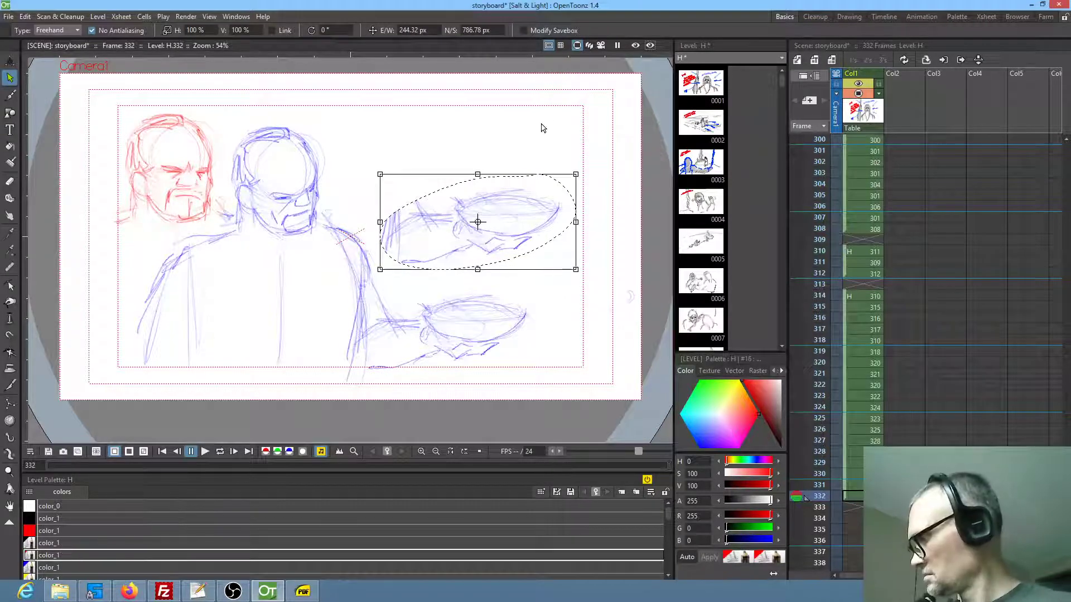
Recolour the duplicated forearm and bowl red, and move them down and left against the torso, just above the blue bowl
{"action": "key", "text": "f"}
{"action": "mouse_move", "coordinate": [540, 147]}
{"action": "left_mouse_down"}
{"action": "mouse_move", "coordinate": [407, 174]}
{"action": "mouse_move", "coordinate": [585, 199]}
{"action": "mouse_move", "coordinate": [557, 148]}
{"action": "mouse_move", "coordinate": [373, 220]}
{"action": "mouse_move", "coordinate": [555, 170]}
{"action": "left_mouse_up"}
{"action": "key", "text": "s"}
{"action": "left_click_drag", "start_coordinate": [476, 219], "coordinate": [427, 268]}
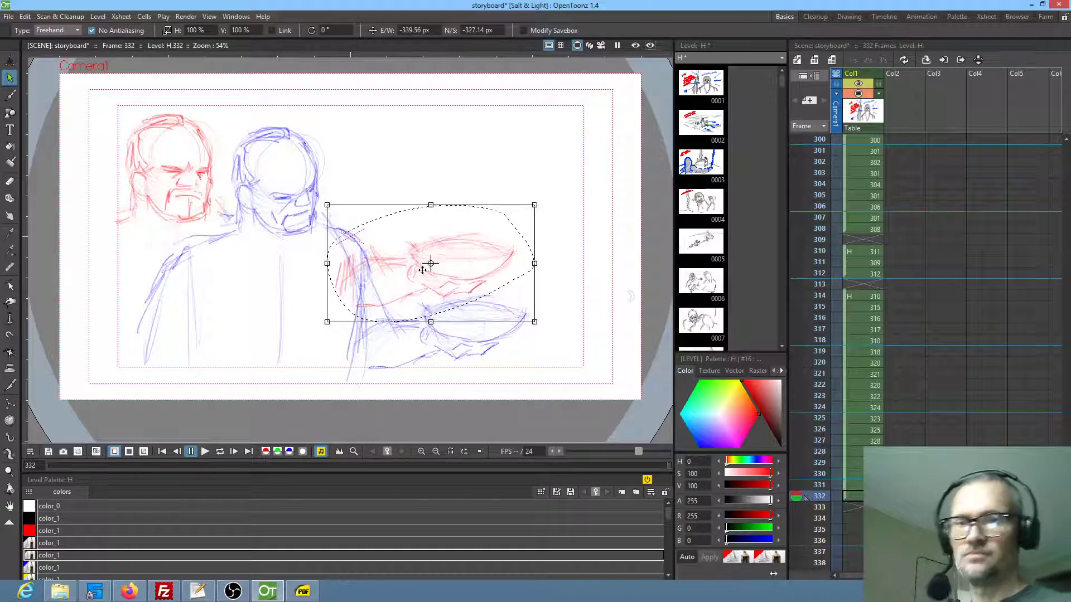
Move the red forearm and bowl up and to the right, clear of the man's torso and the blue bowl
{"action": "left_click_drag", "start_coordinate": [430, 262], "coordinate": [502, 243]}
{"action": "left_click_drag", "start_coordinate": [439, 268], "coordinate": [509, 254]}
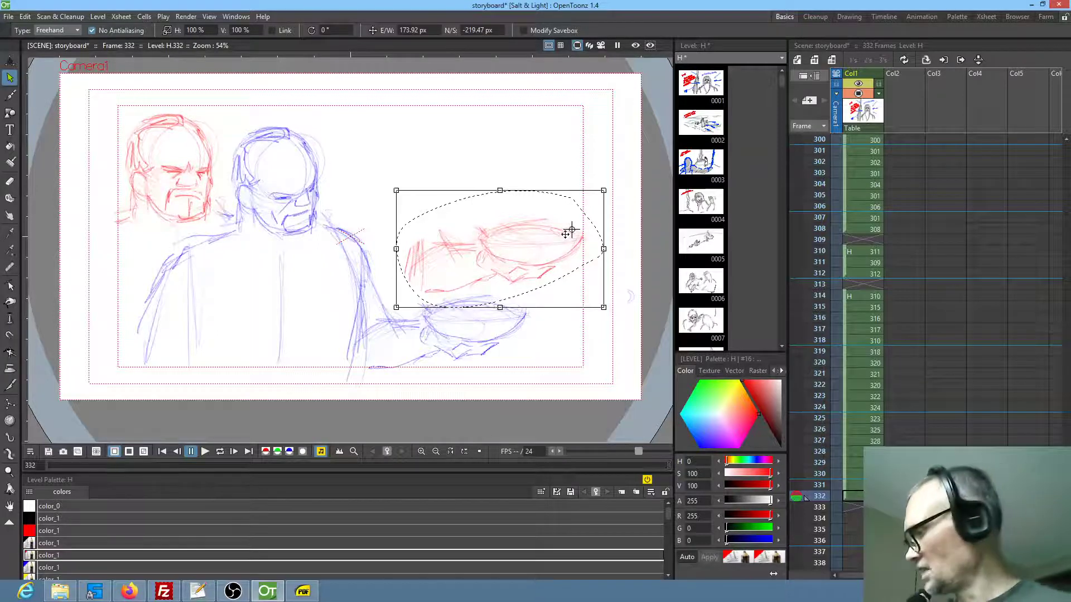
Handwrite a short two-line note with the brush in the empty area above the red bowl, beside the man's head
{"action": "key", "text": "b"}
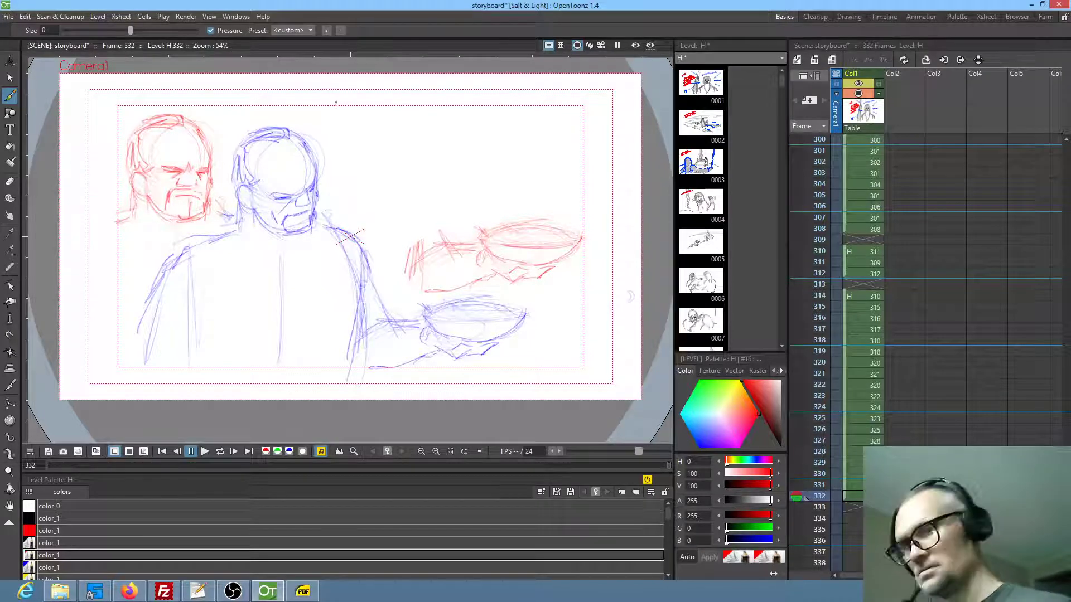
{"action": "mouse_move", "coordinate": [338, 123]}
{"action": "left_mouse_down"}
{"action": "mouse_move", "coordinate": [339, 149]}
{"action": "mouse_move", "coordinate": [365, 130]}
{"action": "left_mouse_up"}
{"action": "mouse_move", "coordinate": [355, 142]}
{"action": "left_mouse_down"}
{"action": "mouse_move", "coordinate": [370, 142]}
{"action": "mouse_move", "coordinate": [381, 120]}
{"action": "left_mouse_up"}
{"action": "mouse_move", "coordinate": [388, 119]}
{"action": "left_mouse_down"}
{"action": "mouse_move", "coordinate": [388, 138]}
{"action": "mouse_move", "coordinate": [403, 135]}
{"action": "left_mouse_up"}
{"action": "mouse_move", "coordinate": [406, 118]}
{"action": "left_mouse_down"}
{"action": "mouse_move", "coordinate": [410, 143]}
{"action": "mouse_move", "coordinate": [373, 175]}
{"action": "left_mouse_up"}
{"action": "left_click_drag", "start_coordinate": [362, 157], "coordinate": [382, 153]}
{"action": "mouse_move", "coordinate": [385, 155]}
{"action": "left_mouse_down"}
{"action": "mouse_move", "coordinate": [385, 176]}
{"action": "mouse_move", "coordinate": [395, 171]}
{"action": "left_mouse_up"}
{"action": "left_click_drag", "start_coordinate": [386, 166], "coordinate": [402, 163]}
On frame 333, sketch in red the rounded hood outline of a figure and a shallow bowl in front of it
{"action": "mouse_move", "coordinate": [419, 148]}
{"action": "left_mouse_down"}
{"action": "mouse_move", "coordinate": [395, 166]}
{"action": "mouse_move", "coordinate": [400, 173]}
{"action": "mouse_move", "coordinate": [417, 152]}
{"action": "mouse_move", "coordinate": [432, 156]}
{"action": "mouse_move", "coordinate": [402, 178]}
{"action": "mouse_move", "coordinate": [465, 174]}
{"action": "mouse_move", "coordinate": [434, 159]}
{"action": "mouse_move", "coordinate": [479, 183]}
{"action": "mouse_move", "coordinate": [469, 196]}
{"action": "mouse_move", "coordinate": [479, 189]}
{"action": "mouse_move", "coordinate": [494, 227]}
{"action": "left_mouse_up"}
{"action": "key", "text": "Down"}
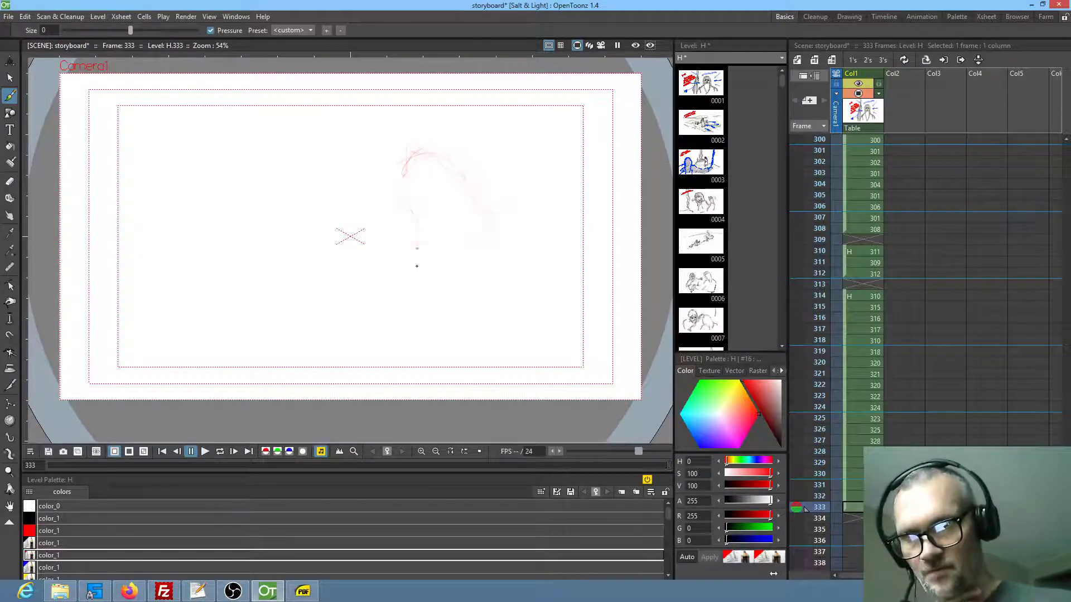
{"action": "left_click_drag", "start_coordinate": [417, 218], "coordinate": [355, 217]}
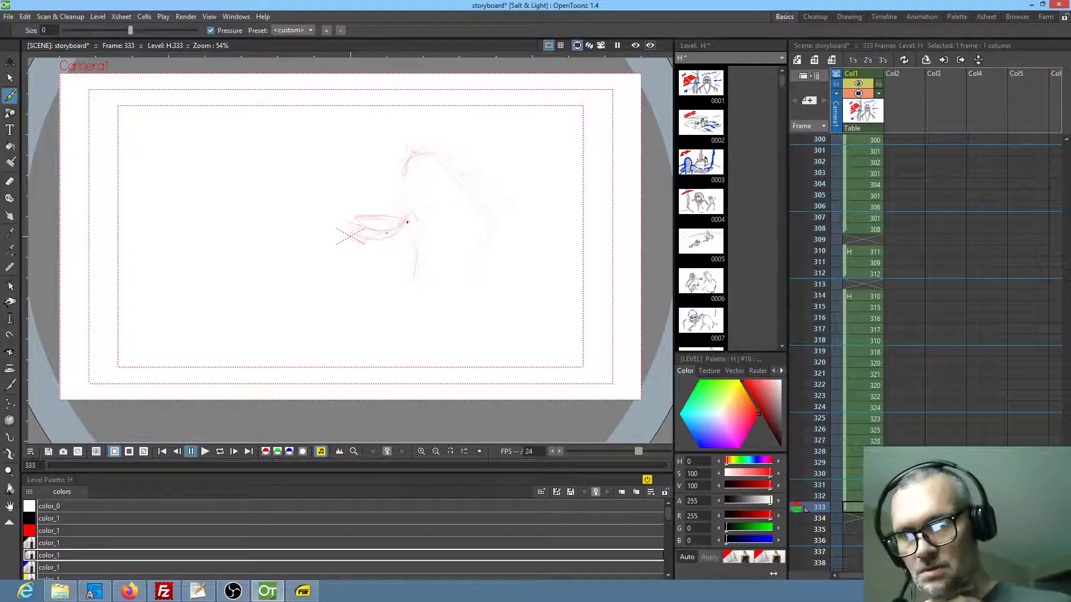
{"action": "left_click_drag", "start_coordinate": [387, 222], "coordinate": [348, 219]}
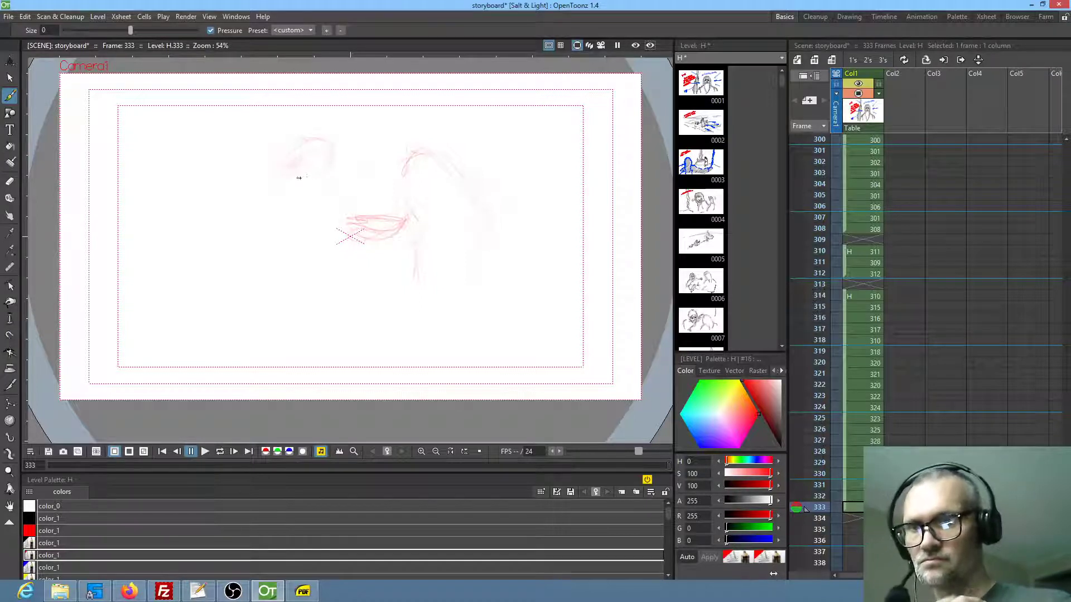
Sketch the man facing the hooded figure, with his head, beard, torso, bent arm, shoulder line and cloak down his back
{"action": "mouse_move", "coordinate": [326, 159]}
{"action": "left_mouse_down"}
{"action": "mouse_move", "coordinate": [302, 172]}
{"action": "mouse_move", "coordinate": [289, 159]}
{"action": "mouse_move", "coordinate": [295, 144]}
{"action": "mouse_move", "coordinate": [320, 141]}
{"action": "mouse_move", "coordinate": [332, 152]}
{"action": "mouse_move", "coordinate": [329, 142]}
{"action": "mouse_move", "coordinate": [284, 152]}
{"action": "mouse_move", "coordinate": [278, 252]}
{"action": "mouse_move", "coordinate": [286, 201]}
{"action": "left_mouse_up"}
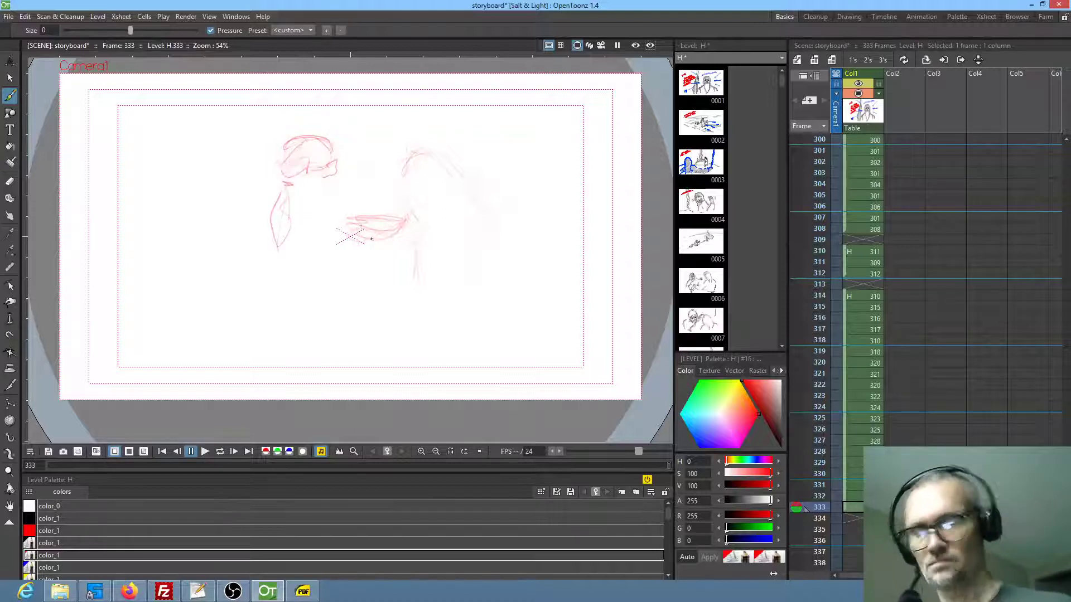
{"action": "left_click_drag", "start_coordinate": [307, 190], "coordinate": [330, 196]}
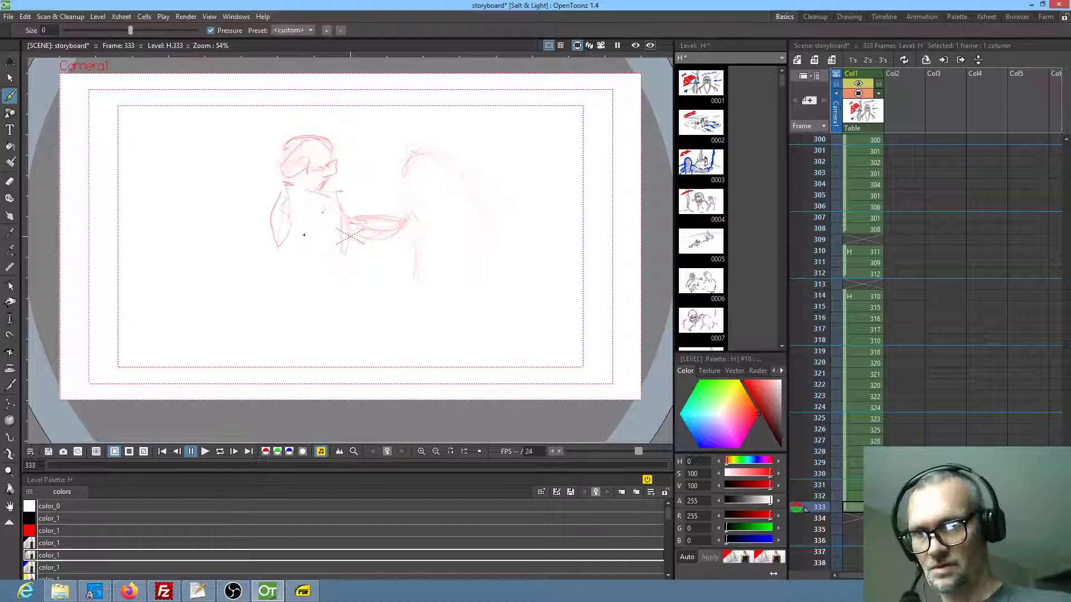
{"action": "mouse_move", "coordinate": [262, 294]}
{"action": "left_mouse_down"}
{"action": "mouse_move", "coordinate": [294, 304]}
{"action": "mouse_move", "coordinate": [343, 295]}
{"action": "mouse_move", "coordinate": [340, 249]}
{"action": "left_mouse_up"}
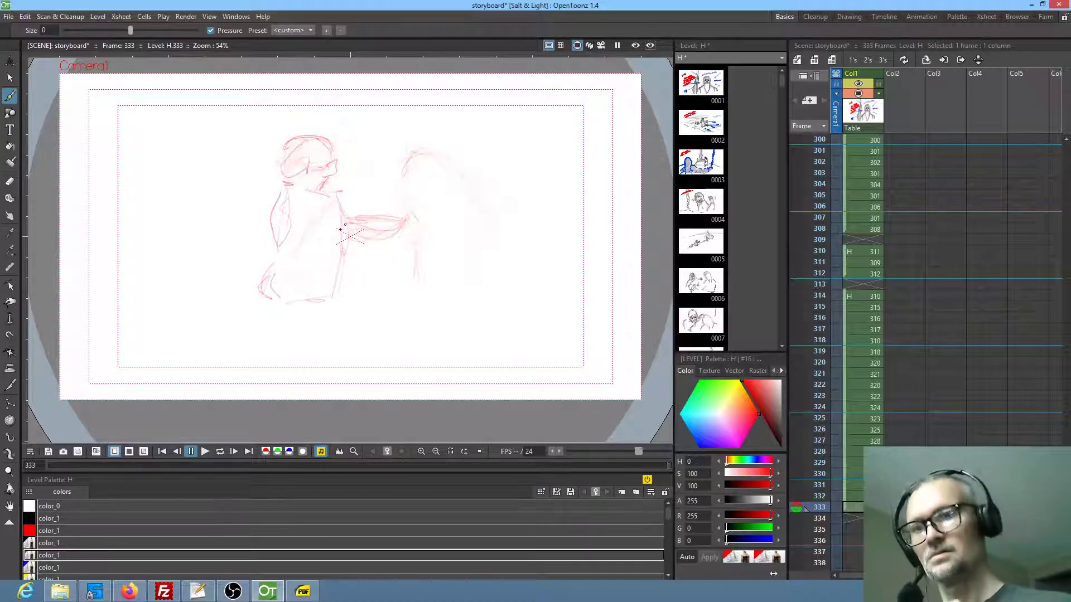
{"action": "mouse_move", "coordinate": [270, 193]}
{"action": "left_mouse_down"}
{"action": "mouse_move", "coordinate": [223, 209]}
{"action": "mouse_move", "coordinate": [250, 194]}
{"action": "mouse_move", "coordinate": [221, 198]}
{"action": "left_mouse_up"}
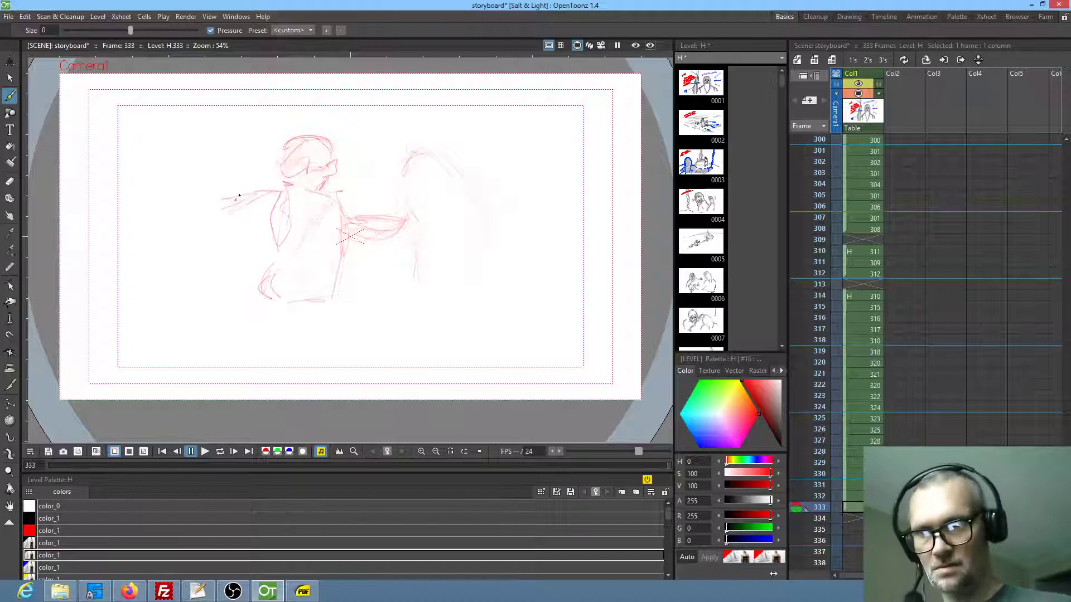
{"action": "left_click_drag", "start_coordinate": [229, 247], "coordinate": [220, 299]}
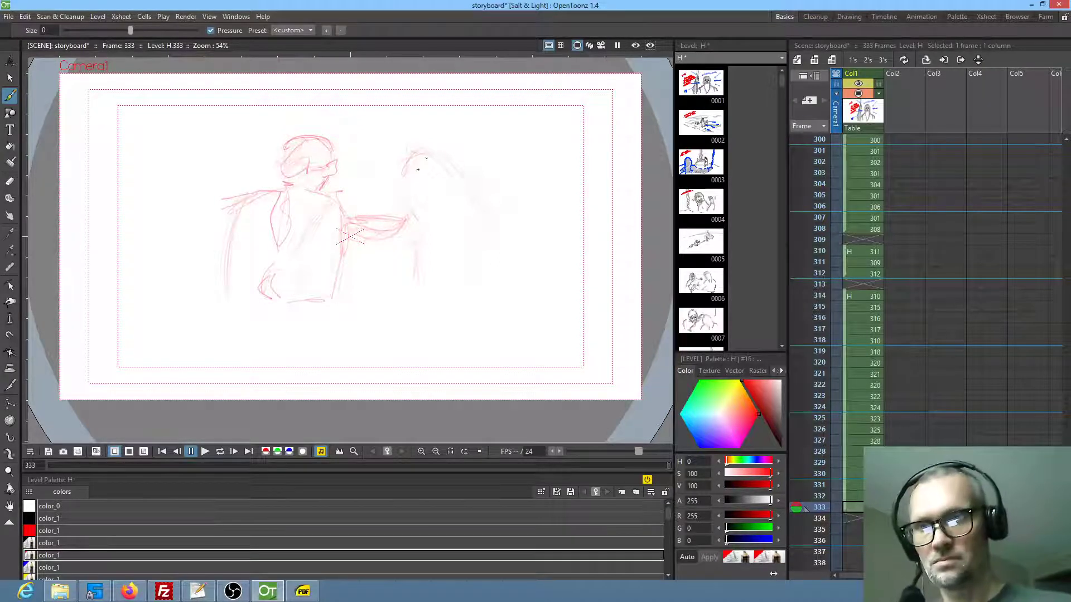
Draw the hooded figure's face, the veil down its back, the hands beneath the bowl, and the sleeve and robe folds
{"action": "mouse_move", "coordinate": [430, 188]}
{"action": "left_mouse_down"}
{"action": "mouse_move", "coordinate": [449, 221]}
{"action": "mouse_move", "coordinate": [445, 249]}
{"action": "left_mouse_up"}
{"action": "mouse_move", "coordinate": [444, 215]}
{"action": "left_mouse_down"}
{"action": "mouse_move", "coordinate": [433, 235]}
{"action": "mouse_move", "coordinate": [440, 227]}
{"action": "mouse_move", "coordinate": [415, 196]}
{"action": "mouse_move", "coordinate": [437, 220]}
{"action": "mouse_move", "coordinate": [427, 213]}
{"action": "mouse_move", "coordinate": [438, 212]}
{"action": "mouse_move", "coordinate": [429, 213]}
{"action": "mouse_move", "coordinate": [438, 196]}
{"action": "mouse_move", "coordinate": [415, 196]}
{"action": "mouse_move", "coordinate": [443, 190]}
{"action": "mouse_move", "coordinate": [409, 197]}
{"action": "mouse_move", "coordinate": [438, 189]}
{"action": "mouse_move", "coordinate": [399, 180]}
{"action": "mouse_move", "coordinate": [419, 160]}
{"action": "mouse_move", "coordinate": [442, 159]}
{"action": "mouse_move", "coordinate": [503, 219]}
{"action": "left_mouse_up"}
{"action": "mouse_move", "coordinate": [423, 246]}
{"action": "left_mouse_down"}
{"action": "mouse_move", "coordinate": [399, 244]}
{"action": "mouse_move", "coordinate": [428, 244]}
{"action": "left_mouse_up"}
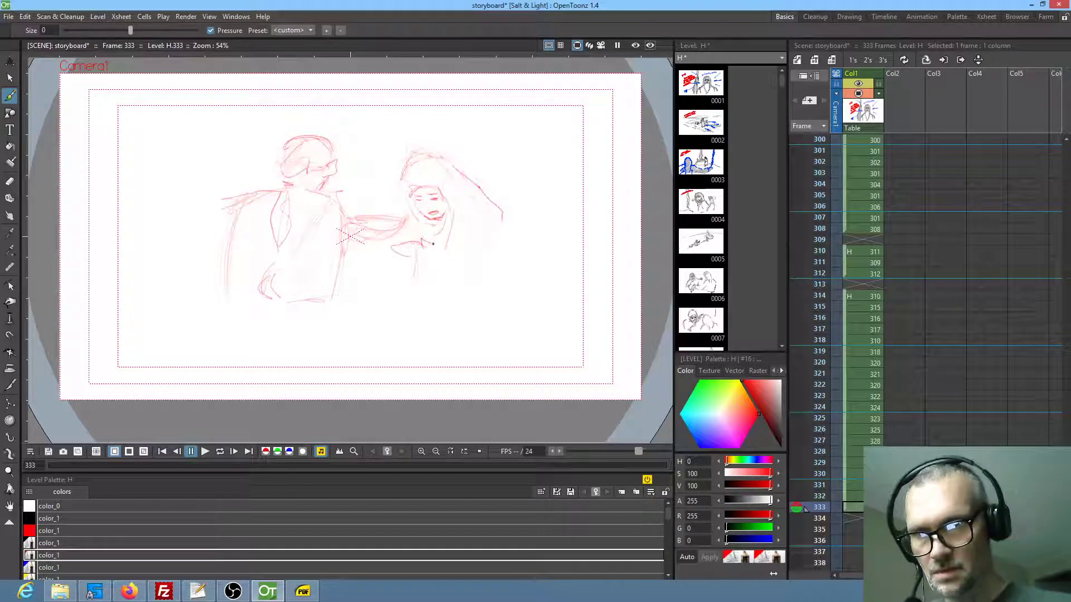
{"action": "left_click_drag", "start_coordinate": [363, 248], "coordinate": [378, 253]}
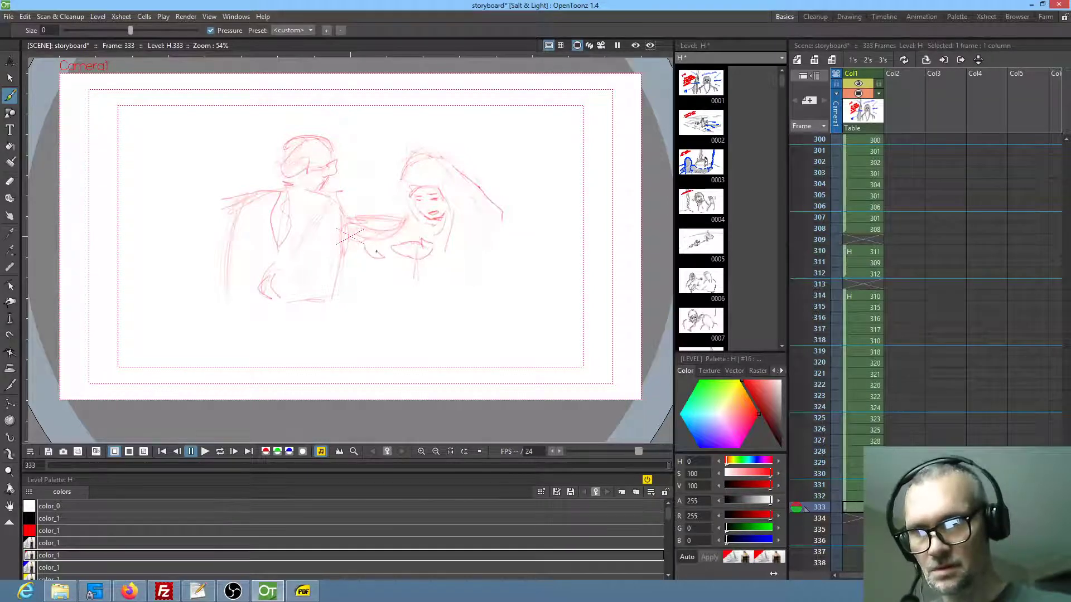
{"action": "left_click_drag", "start_coordinate": [507, 217], "coordinate": [513, 273]}
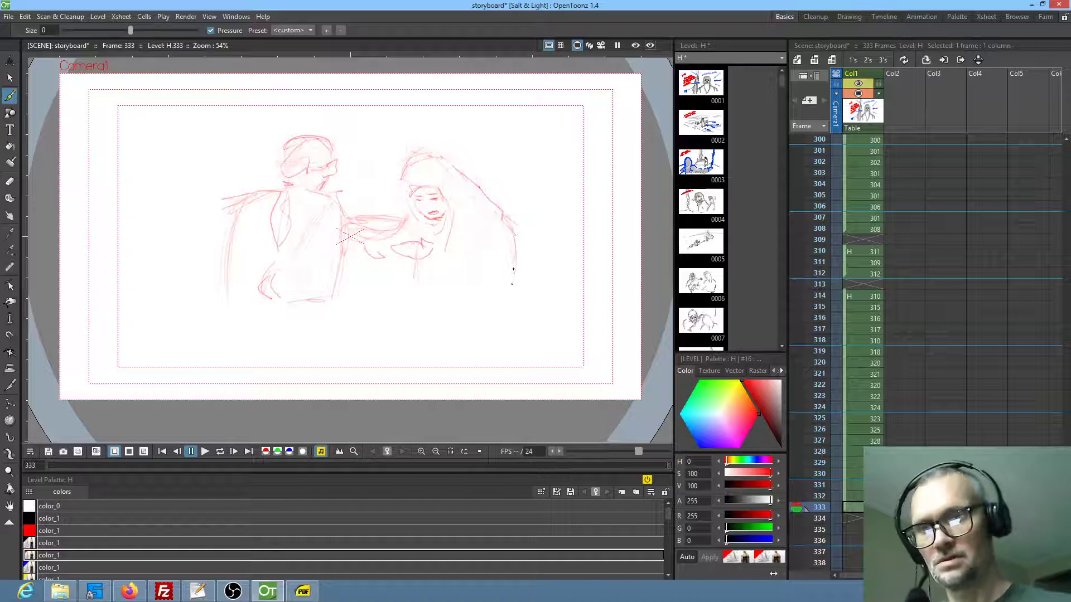
{"action": "mouse_move", "coordinate": [434, 265]}
{"action": "left_mouse_down"}
{"action": "mouse_move", "coordinate": [464, 275]}
{"action": "mouse_move", "coordinate": [441, 321]}
{"action": "left_mouse_up"}
{"action": "left_click_drag", "start_coordinate": [500, 206], "coordinate": [523, 319]}
Extend the robe lines of the man and the hooded figure downward, and reinforce the bowl between them
{"action": "left_click_drag", "start_coordinate": [319, 322], "coordinate": [321, 359]}
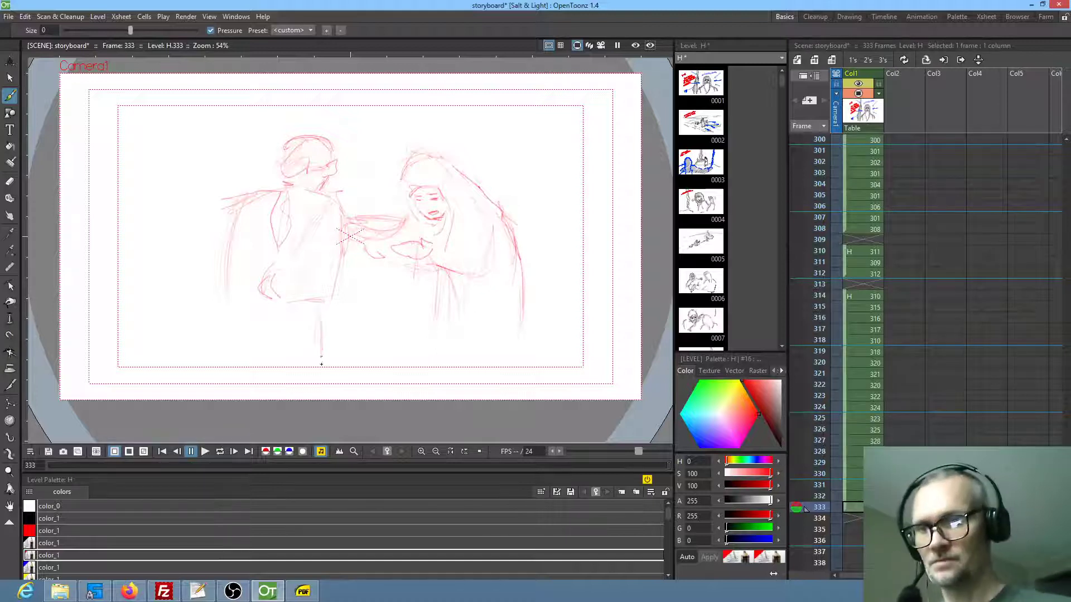
{"action": "left_click_drag", "start_coordinate": [230, 270], "coordinate": [223, 360]}
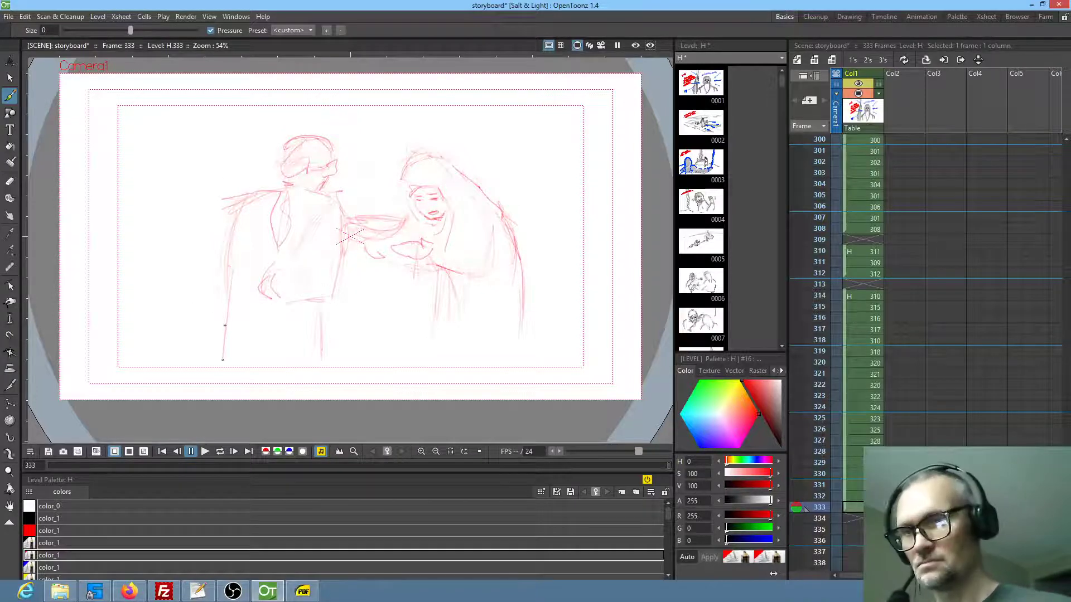
{"action": "left_click_drag", "start_coordinate": [395, 227], "coordinate": [351, 232]}
{"action": "left_click_drag", "start_coordinate": [427, 313], "coordinate": [423, 357]}
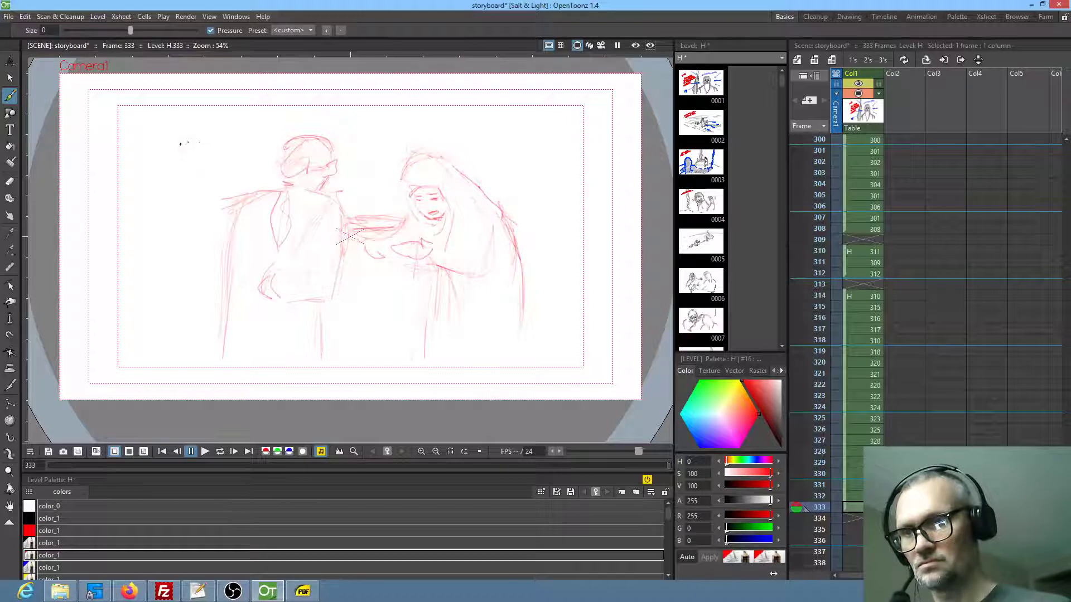
Sketch a third, head-covered figure behind the man, with face, shoulders, body outline and the small shapes in front
{"action": "mouse_move", "coordinate": [212, 124]}
{"action": "left_mouse_down"}
{"action": "mouse_move", "coordinate": [181, 146]}
{"action": "mouse_move", "coordinate": [212, 134]}
{"action": "mouse_move", "coordinate": [186, 144]}
{"action": "mouse_move", "coordinate": [208, 138]}
{"action": "mouse_move", "coordinate": [183, 167]}
{"action": "mouse_move", "coordinate": [206, 143]}
{"action": "mouse_move", "coordinate": [195, 172]}
{"action": "mouse_move", "coordinate": [230, 180]}
{"action": "left_mouse_up"}
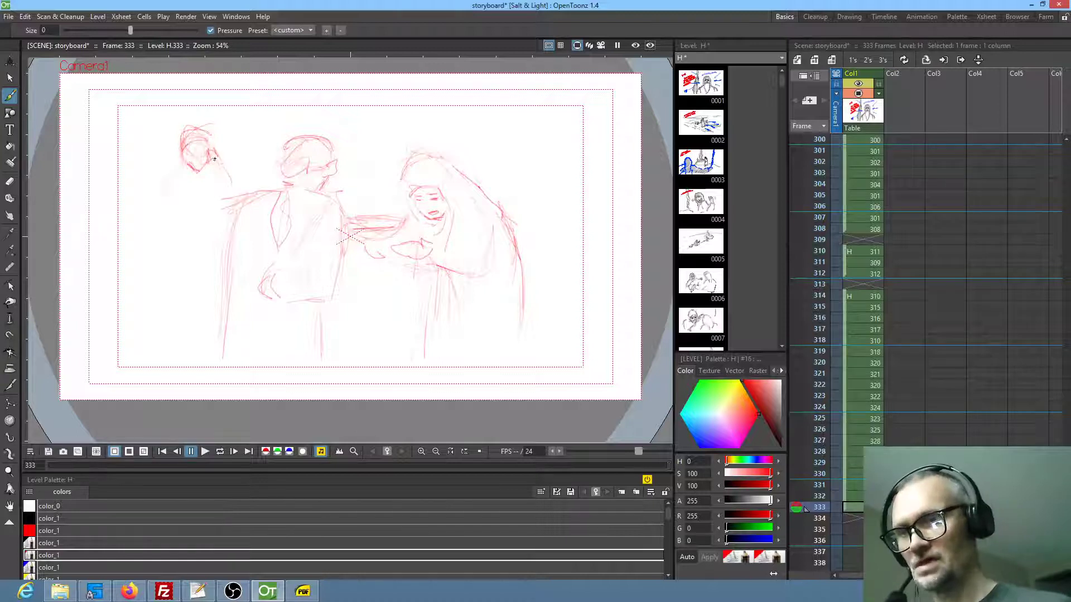
{"action": "left_click_drag", "start_coordinate": [227, 179], "coordinate": [222, 204]}
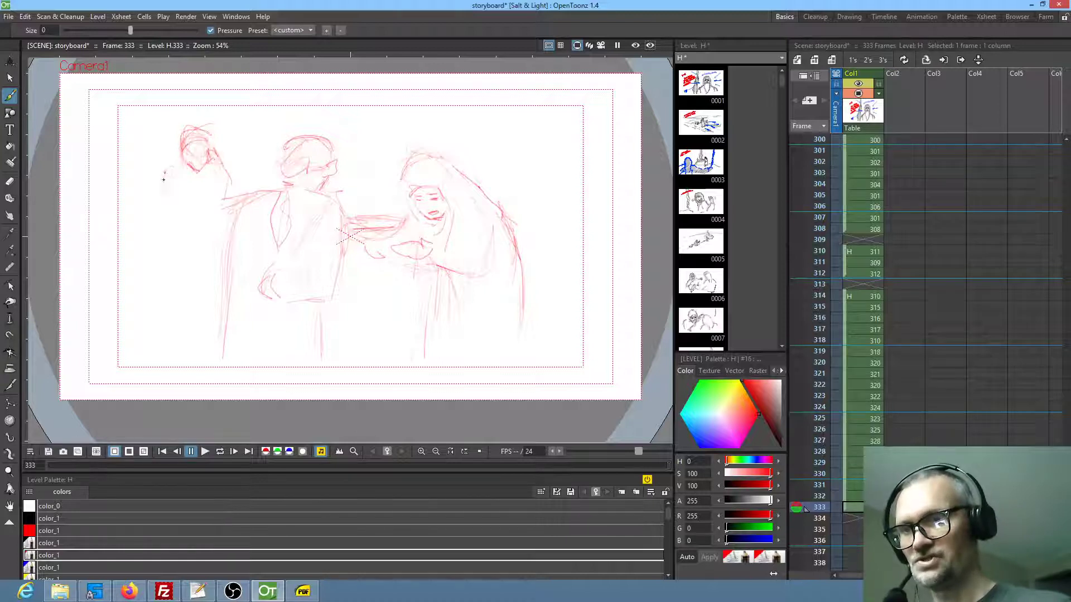
{"action": "mouse_move", "coordinate": [170, 178]}
{"action": "left_mouse_down"}
{"action": "mouse_move", "coordinate": [163, 205]}
{"action": "mouse_move", "coordinate": [130, 228]}
{"action": "mouse_move", "coordinate": [139, 255]}
{"action": "left_mouse_up"}
{"action": "left_click_drag", "start_coordinate": [162, 272], "coordinate": [195, 275]}
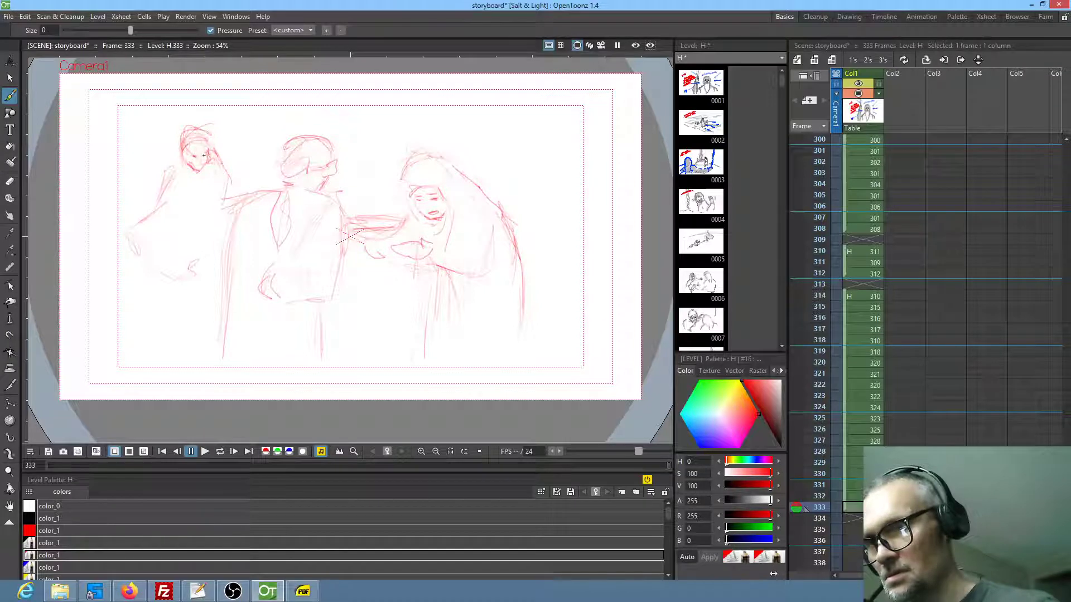
{"action": "mouse_move", "coordinate": [197, 144]}
{"action": "left_mouse_down"}
{"action": "mouse_move", "coordinate": [185, 154]}
{"action": "mouse_move", "coordinate": [197, 141]}
{"action": "mouse_move", "coordinate": [207, 151]}
{"action": "left_mouse_up"}
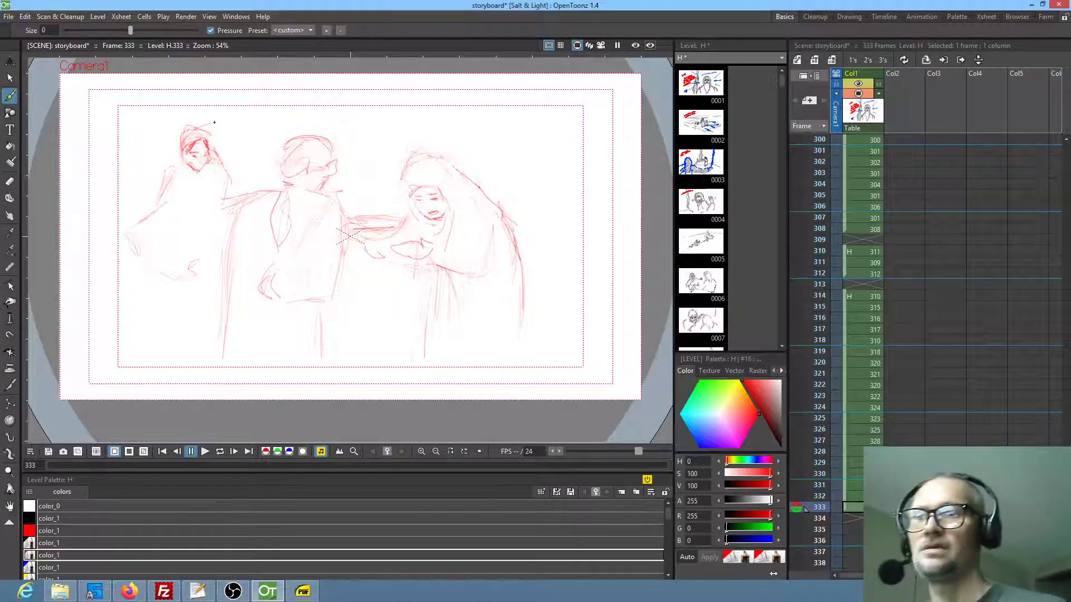
{"action": "mouse_move", "coordinate": [178, 216]}
{"action": "left_mouse_down"}
{"action": "mouse_move", "coordinate": [163, 226]}
{"action": "mouse_move", "coordinate": [177, 223]}
{"action": "mouse_move", "coordinate": [173, 182]}
{"action": "mouse_move", "coordinate": [163, 182]}
{"action": "left_mouse_up"}
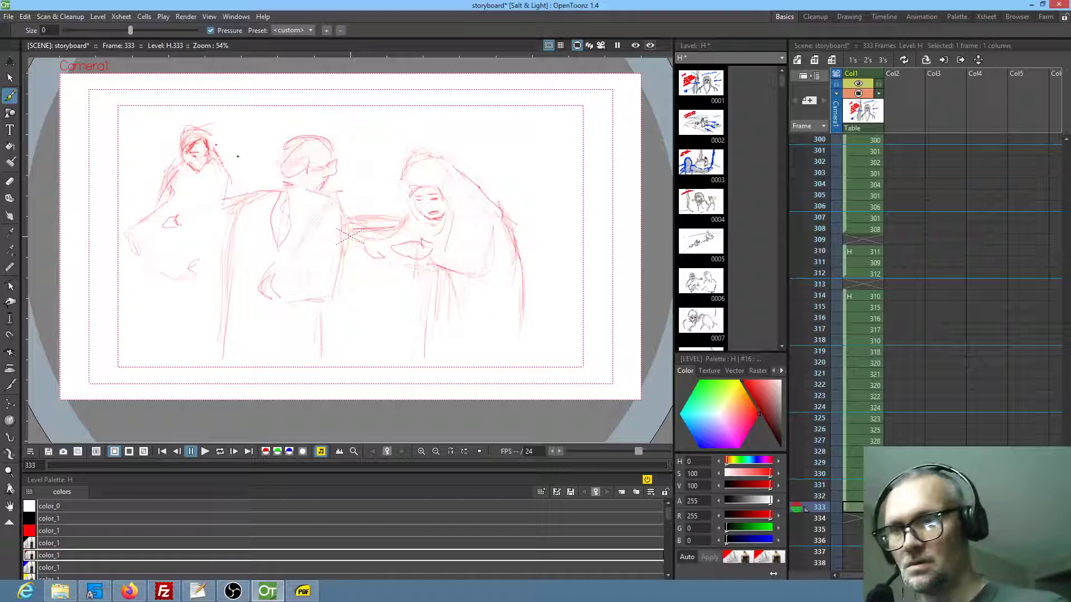
{"action": "mouse_move", "coordinate": [161, 271]}
{"action": "left_mouse_down"}
{"action": "mouse_move", "coordinate": [174, 280]}
{"action": "mouse_move", "coordinate": [154, 289]}
{"action": "mouse_move", "coordinate": [173, 279]}
{"action": "mouse_move", "coordinate": [133, 267]}
{"action": "left_mouse_up"}
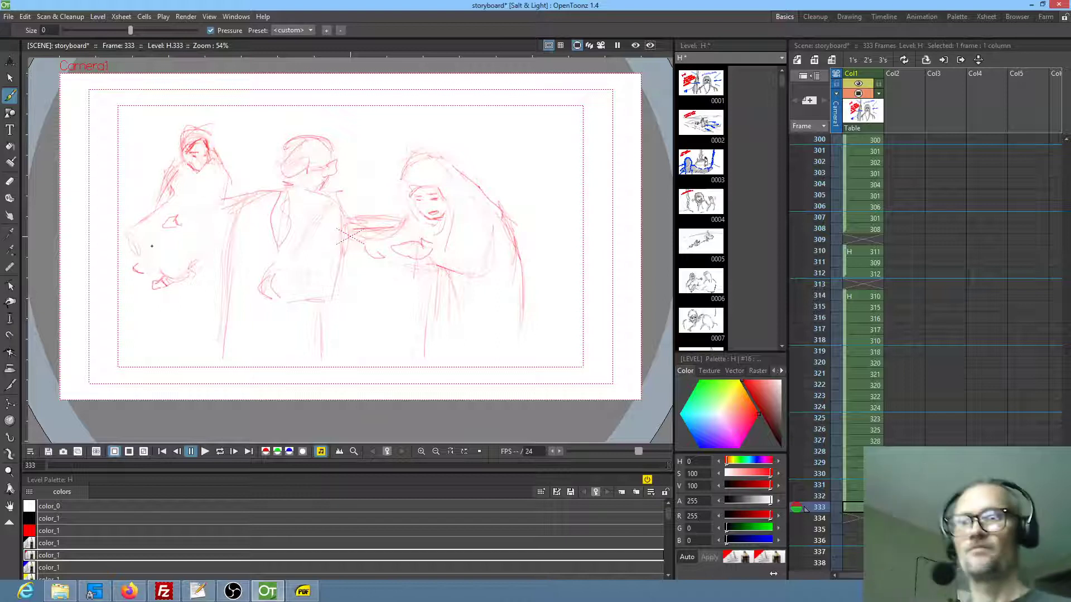
Draw the slanting edge of the man's cloak down his back, and add his lower robe line and hand detail
{"action": "left_click_drag", "start_coordinate": [247, 205], "coordinate": [199, 339]}
{"action": "left_click_drag", "start_coordinate": [229, 241], "coordinate": [206, 346]}
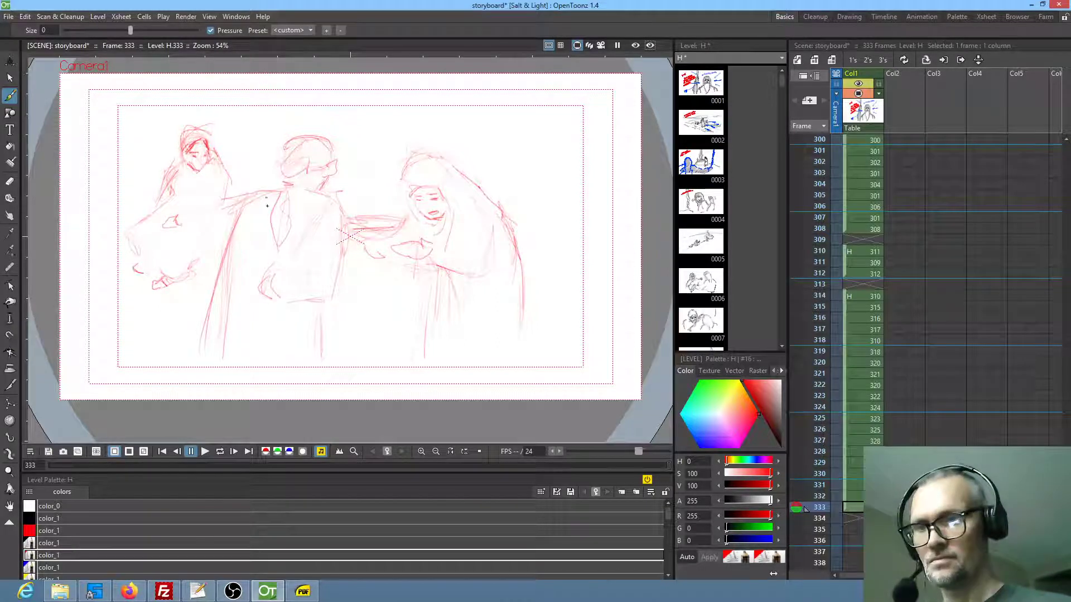
{"action": "mouse_move", "coordinate": [340, 269]}
{"action": "left_mouse_down"}
{"action": "mouse_move", "coordinate": [329, 298]}
{"action": "mouse_move", "coordinate": [311, 262]}
{"action": "left_mouse_up"}
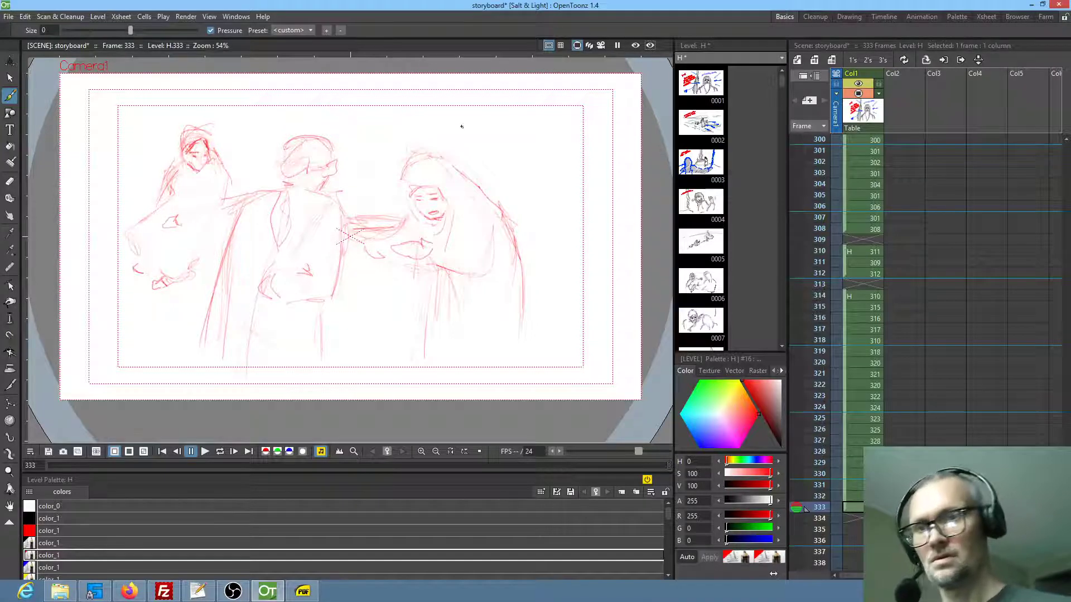
Handwrite the dialogue "RIGHT AWAY LORD" on two lines above the hooded figure
{"action": "left_click_drag", "start_coordinate": [456, 132], "coordinate": [476, 127]}
{"action": "left_click_drag", "start_coordinate": [490, 120], "coordinate": [495, 133]}
{"action": "left_click_drag", "start_coordinate": [501, 116], "coordinate": [502, 130]}
{"action": "mouse_move", "coordinate": [524, 133]}
{"action": "left_mouse_down"}
{"action": "mouse_move", "coordinate": [560, 120]}
{"action": "mouse_move", "coordinate": [572, 133]}
{"action": "left_mouse_up"}
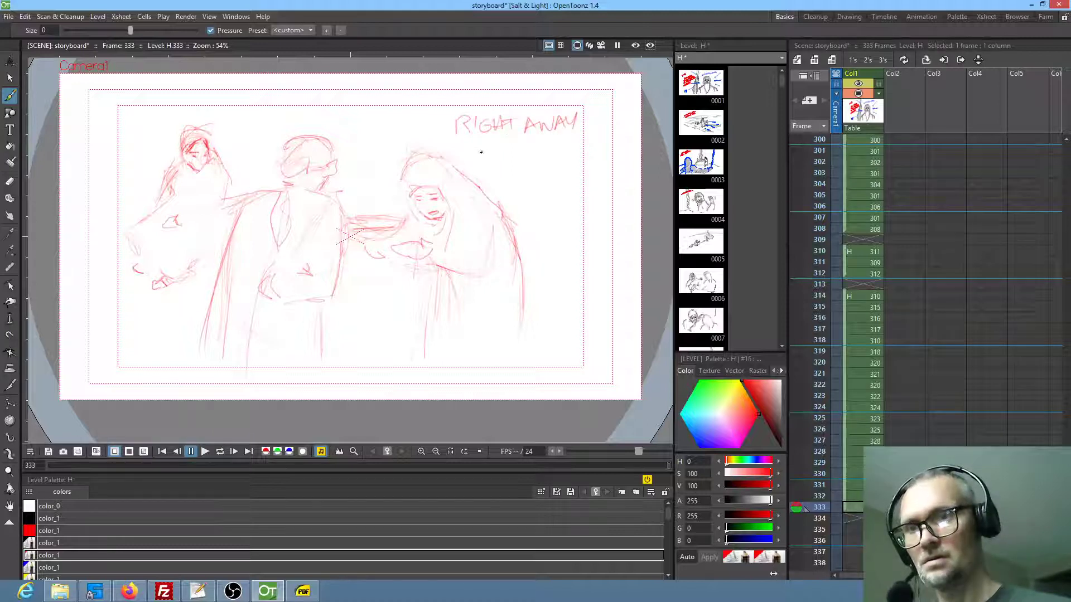
{"action": "left_click_drag", "start_coordinate": [480, 148], "coordinate": [520, 162]}
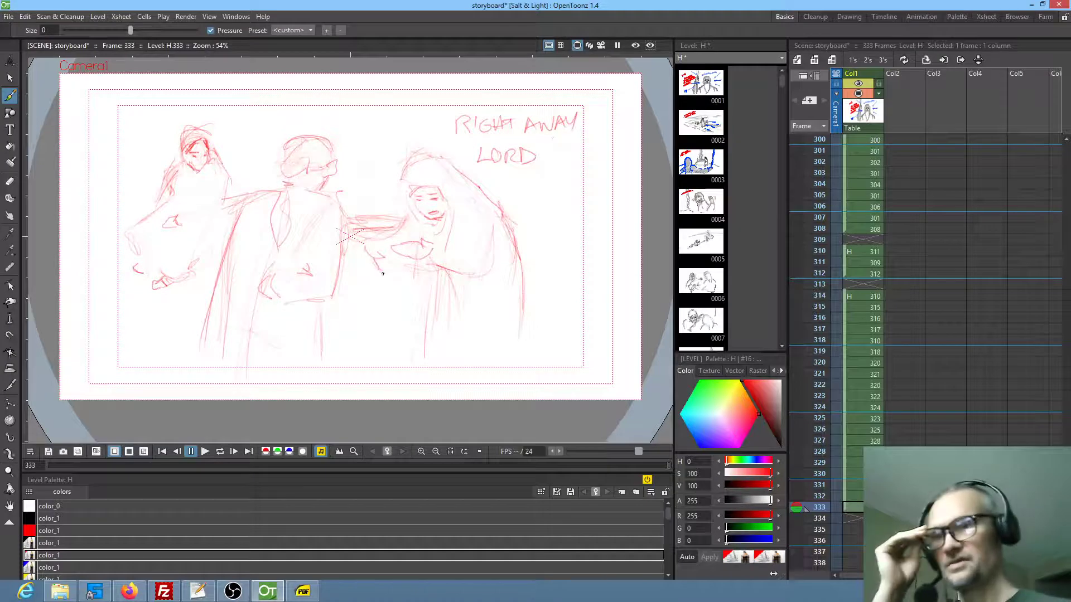
Add the curved shape beneath the hooded figure's hands, and strengthen the front and back edges of the man's robe
{"action": "left_click_drag", "start_coordinate": [392, 280], "coordinate": [429, 289]}
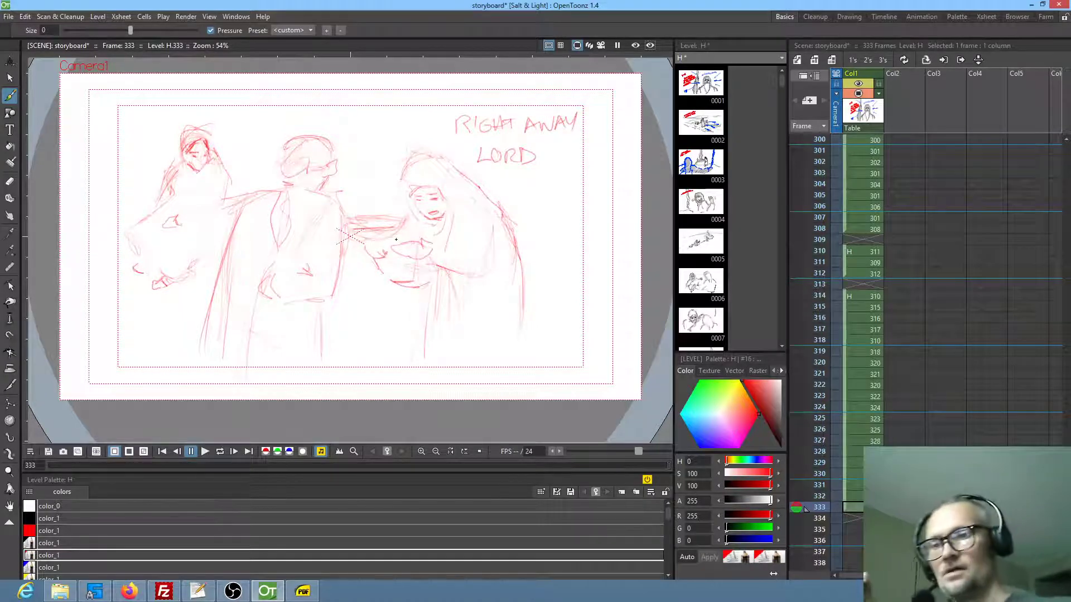
{"action": "left_click_drag", "start_coordinate": [346, 235], "coordinate": [330, 365]}
{"action": "left_click_drag", "start_coordinate": [214, 322], "coordinate": [205, 380]}
{"action": "left_click_drag", "start_coordinate": [239, 202], "coordinate": [228, 224]}
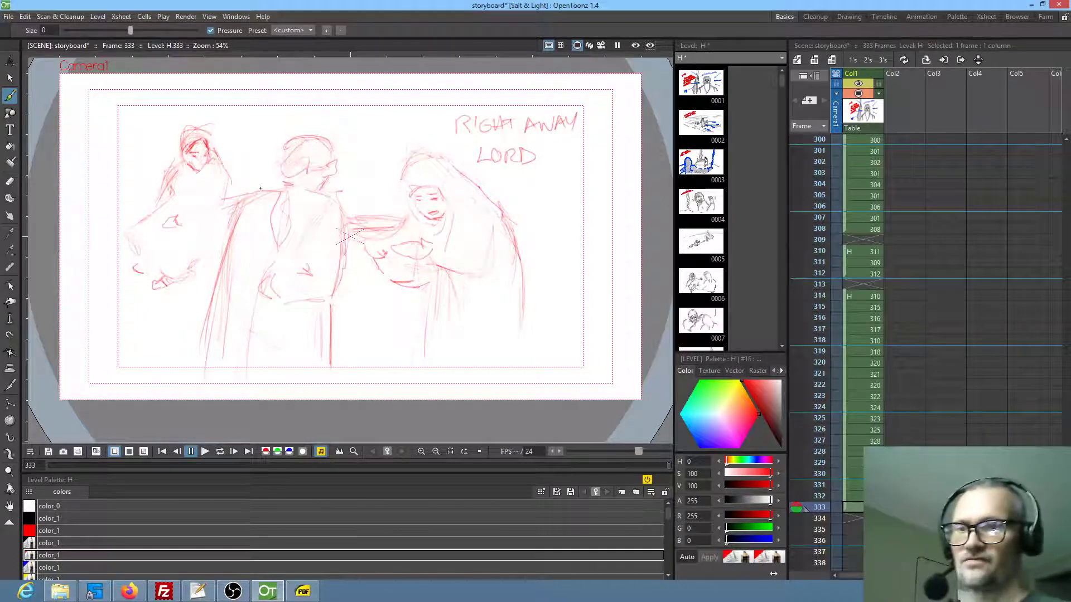
Erase the man's back shoulder line and redraw it sloping from the neck down into the cloak
{"action": "key", "text": "a"}
{"action": "left_click_drag", "start_coordinate": [237, 190], "coordinate": [264, 193]}
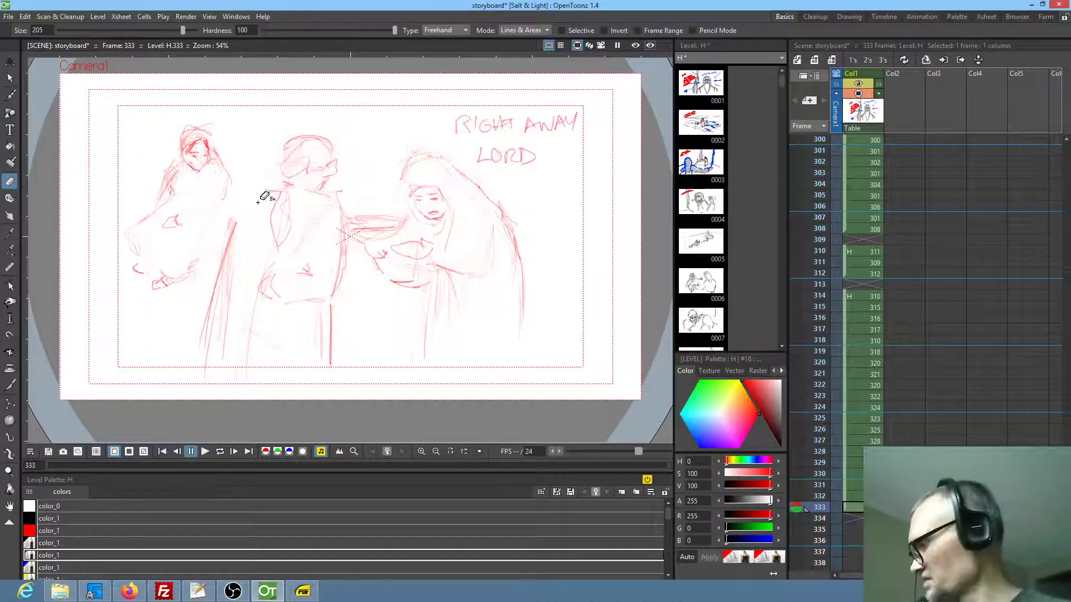
{"action": "key", "text": "b"}
{"action": "mouse_move", "coordinate": [283, 189]}
{"action": "left_mouse_down"}
{"action": "mouse_move", "coordinate": [231, 212]}
{"action": "mouse_move", "coordinate": [207, 287]}
{"action": "left_mouse_up"}
{"action": "left_click_drag", "start_coordinate": [230, 217], "coordinate": [209, 286]}
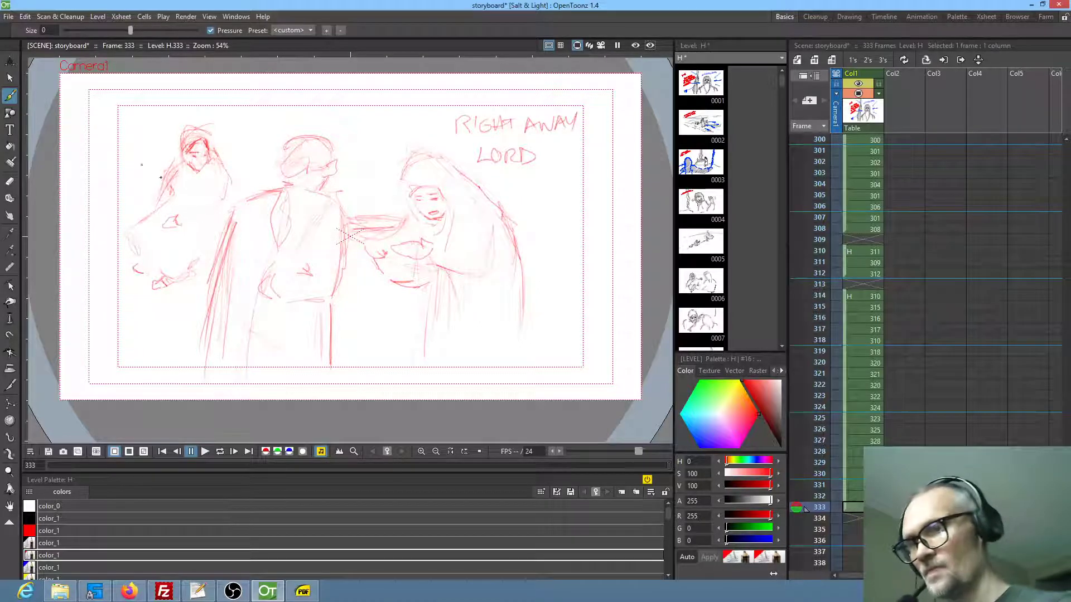
{"action": "left_click_drag", "start_coordinate": [112, 152], "coordinate": [159, 173]}
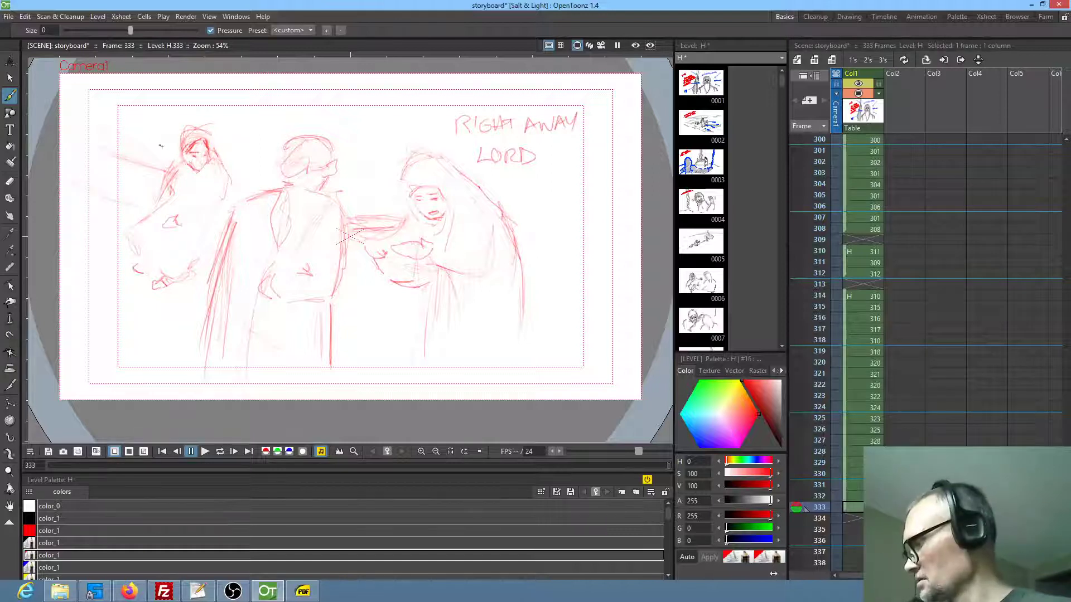
{"action": "key", "text": "a"}
{"action": "mouse_move", "coordinate": [124, 123]}
{"action": "left_mouse_down"}
{"action": "mouse_move", "coordinate": [101, 211]}
{"action": "mouse_move", "coordinate": [135, 206]}
{"action": "mouse_move", "coordinate": [163, 160]}
{"action": "left_mouse_up"}
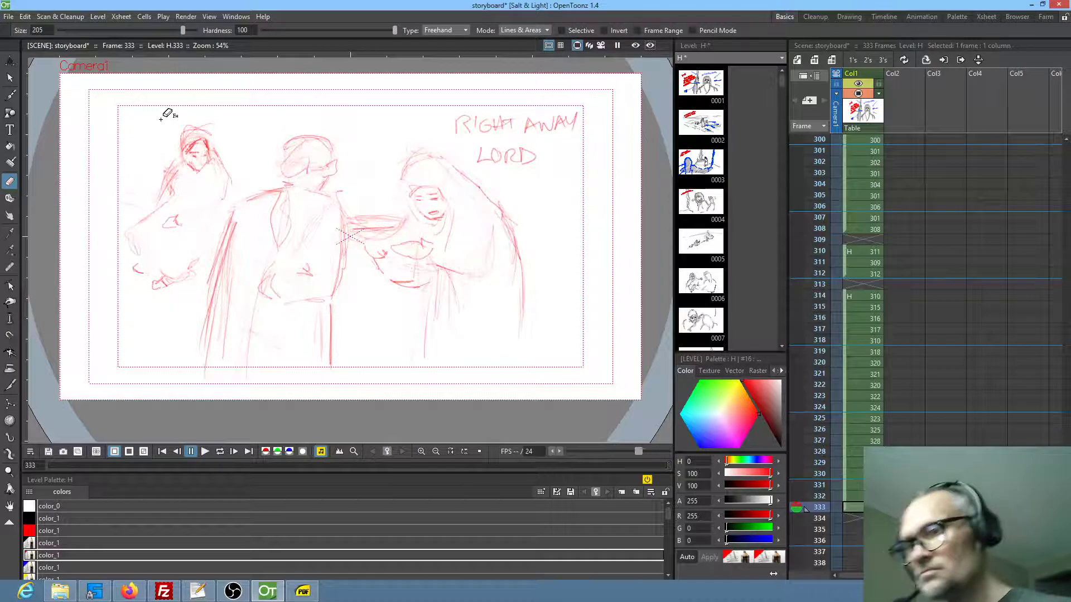
{"action": "key", "text": "b"}
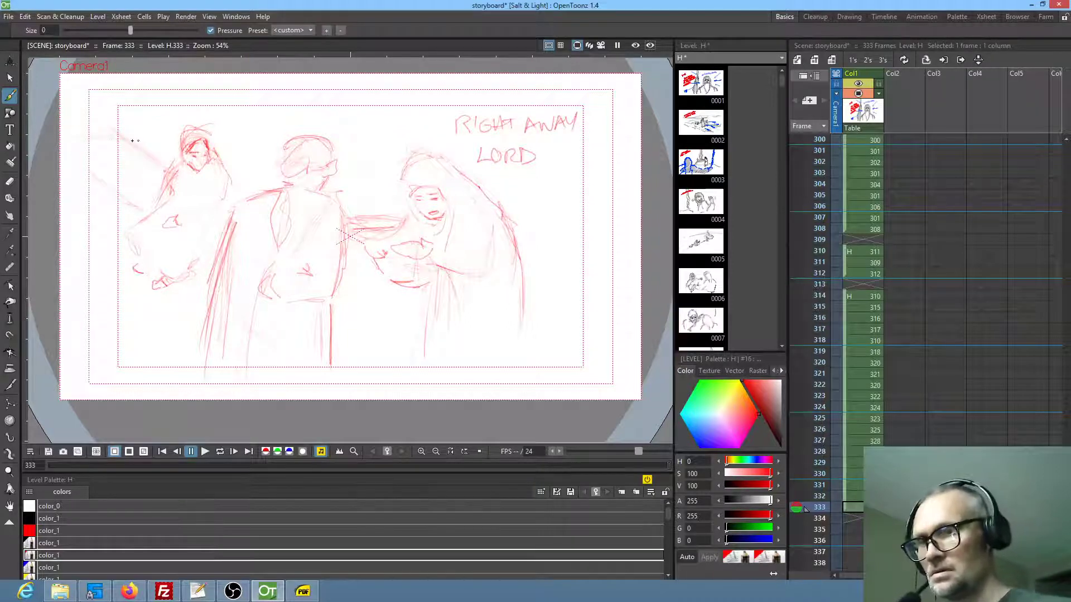
{"action": "mouse_move", "coordinate": [66, 148]}
{"action": "left_mouse_down"}
{"action": "mouse_move", "coordinate": [124, 194]}
{"action": "mouse_move", "coordinate": [74, 144]}
{"action": "mouse_move", "coordinate": [84, 183]}
{"action": "left_mouse_up"}
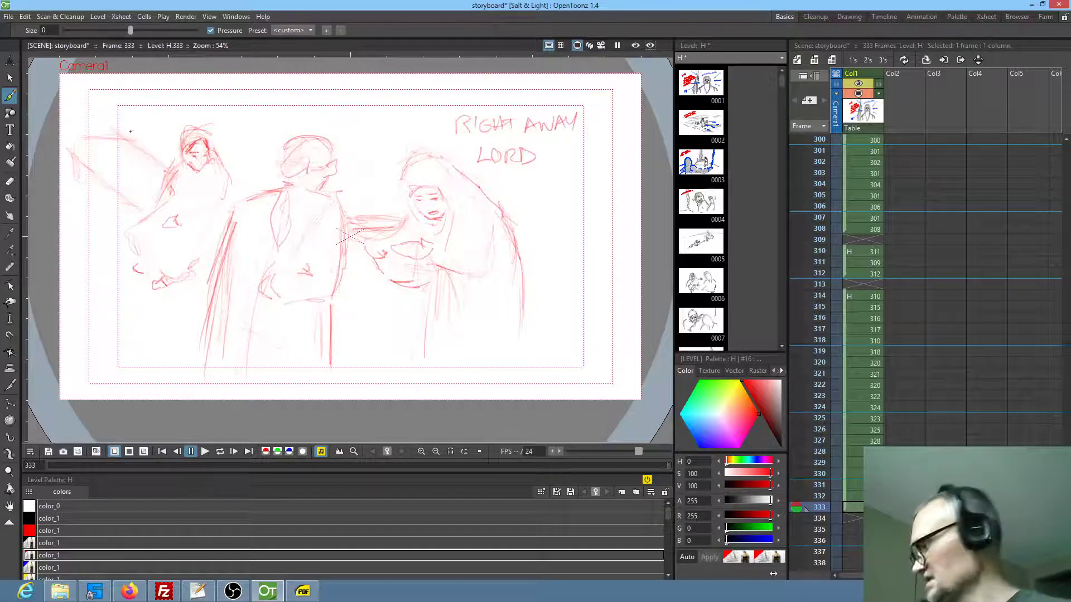
{"action": "key", "text": "a"}
{"action": "mouse_move", "coordinate": [125, 112]}
{"action": "left_mouse_down"}
{"action": "mouse_move", "coordinate": [86, 210]}
{"action": "mouse_move", "coordinate": [134, 209]}
{"action": "mouse_move", "coordinate": [157, 181]}
{"action": "mouse_move", "coordinate": [131, 124]}
{"action": "left_mouse_up"}
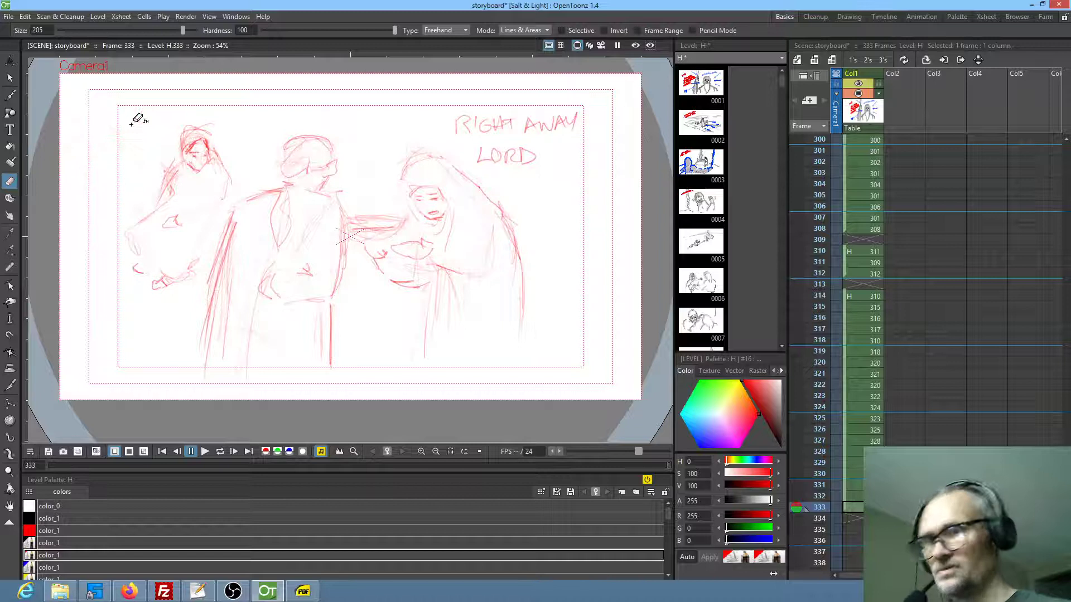
Sketch a rough oval, small rounded shapes and a slanting line in the background behind the seated figure in frame 333
{"action": "key", "text": "b"}
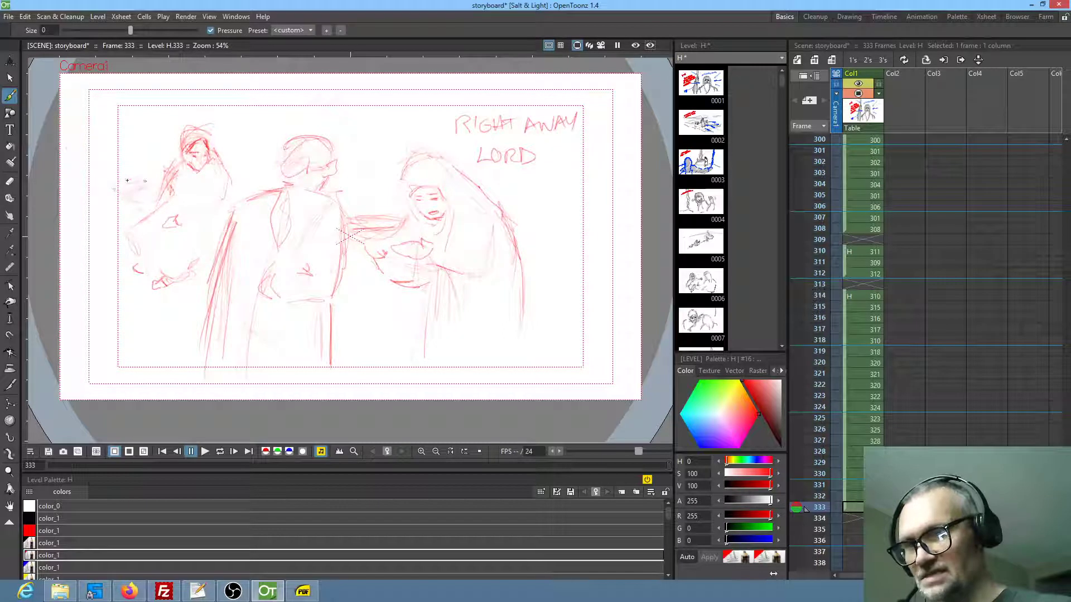
{"action": "mouse_move", "coordinate": [138, 185]}
{"action": "left_mouse_down"}
{"action": "mouse_move", "coordinate": [106, 190]}
{"action": "mouse_move", "coordinate": [119, 203]}
{"action": "mouse_move", "coordinate": [149, 194]}
{"action": "mouse_move", "coordinate": [105, 180]}
{"action": "left_mouse_up"}
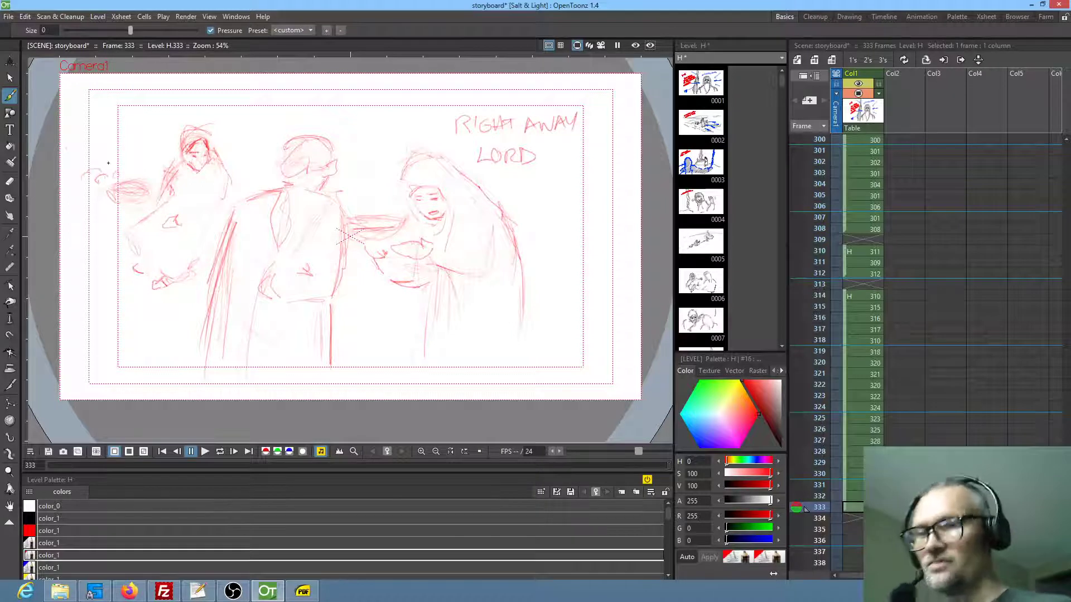
{"action": "left_click_drag", "start_coordinate": [77, 199], "coordinate": [109, 225]}
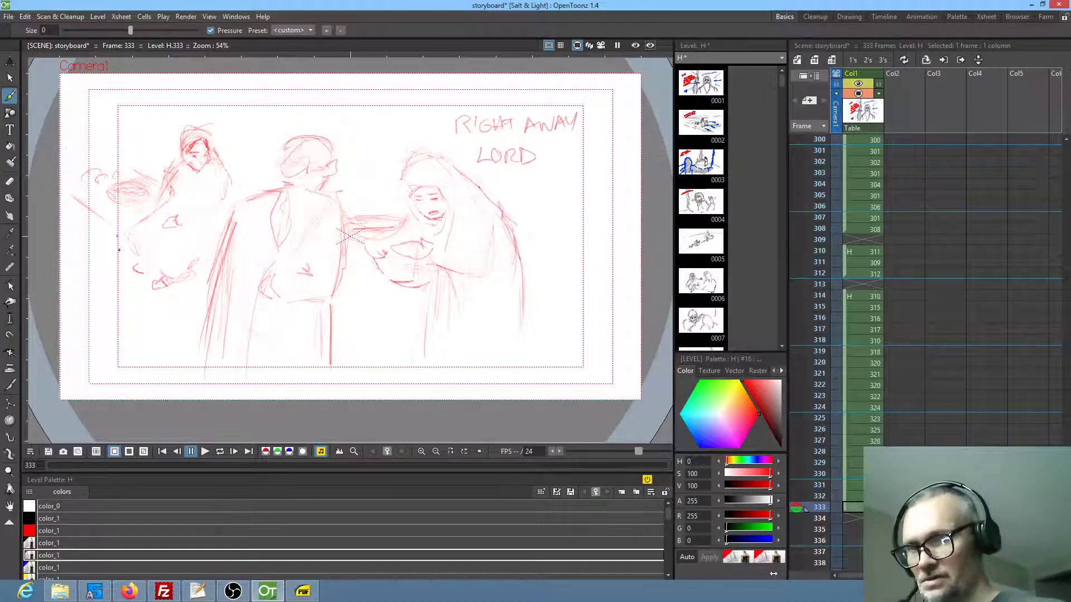
{"action": "left_click_drag", "start_coordinate": [74, 207], "coordinate": [72, 196]}
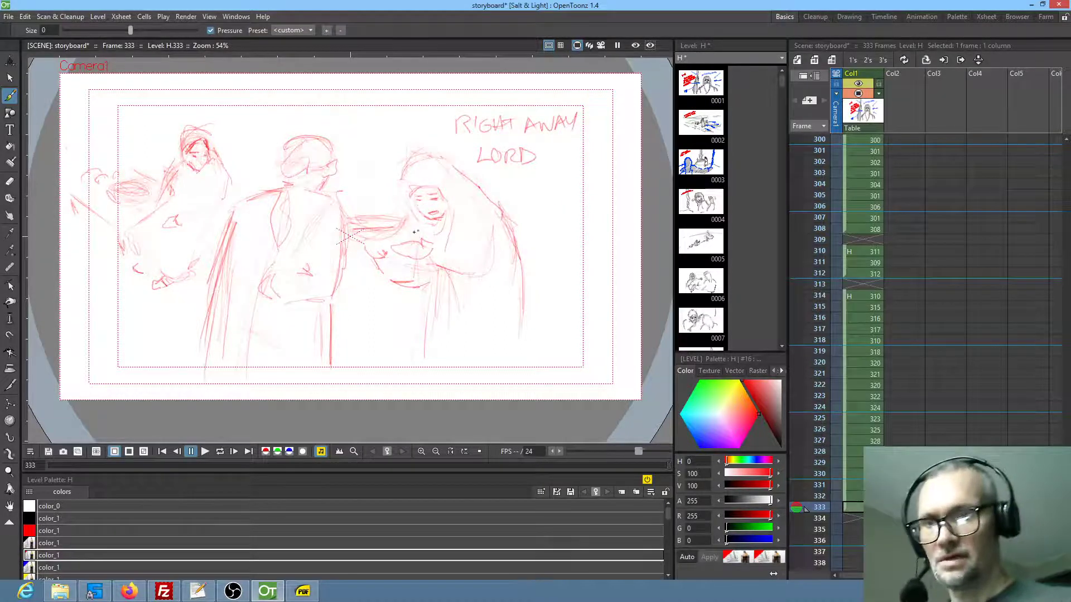
Strengthen the bowl and hand between the two figures, and reinforce the man's front edge and waistline
{"action": "left_click_drag", "start_coordinate": [402, 191], "coordinate": [403, 199]}
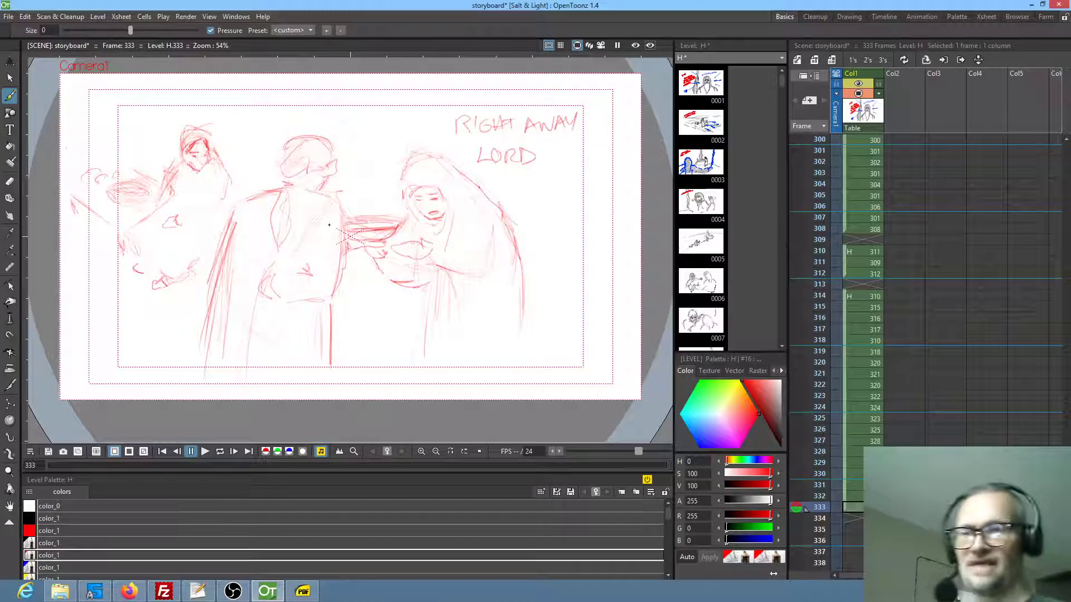
{"action": "mouse_move", "coordinate": [283, 304]}
{"action": "left_mouse_down"}
{"action": "mouse_move", "coordinate": [335, 304]}
{"action": "mouse_move", "coordinate": [349, 280]}
{"action": "mouse_move", "coordinate": [339, 219]}
{"action": "left_mouse_up"}
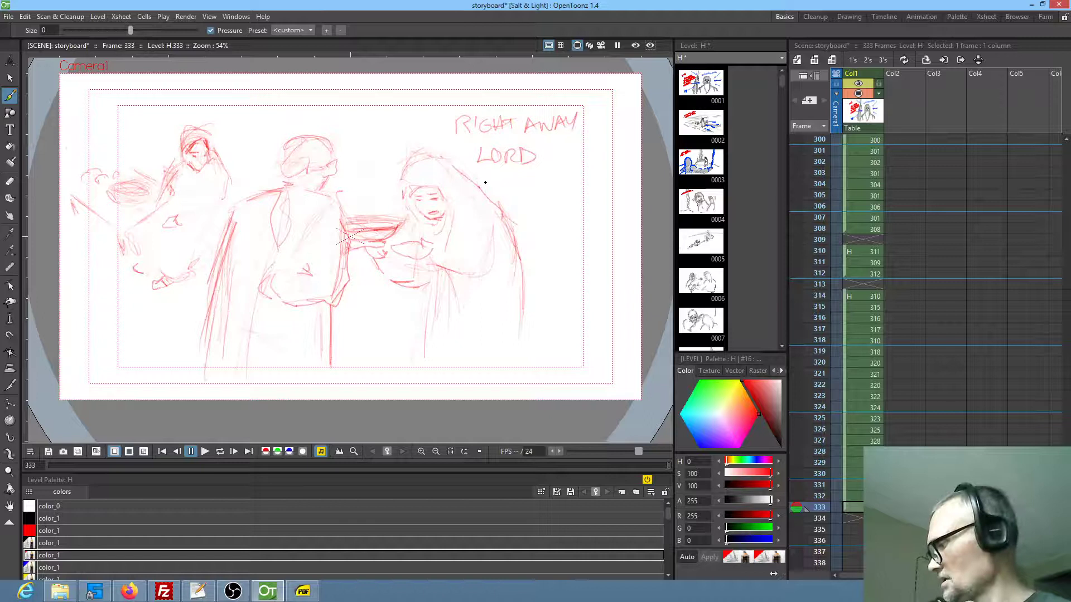
In frame 332, delete the man's blue head and move the red head onto the blue shoulders
{"action": "key", "text": "Up"}
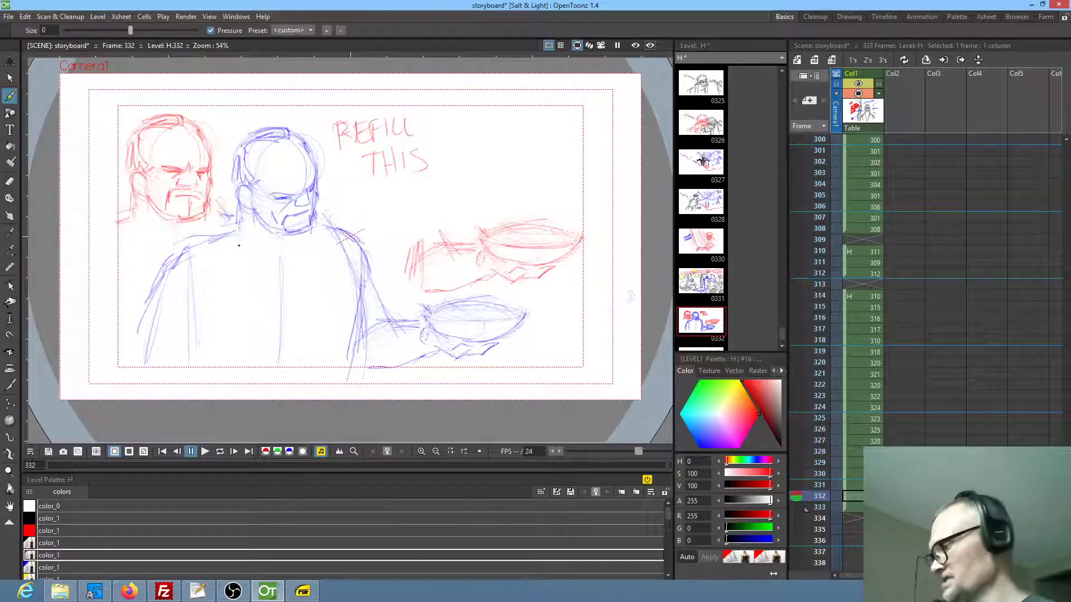
{"action": "key", "text": "s"}
{"action": "mouse_move", "coordinate": [290, 118]}
{"action": "left_mouse_down"}
{"action": "mouse_move", "coordinate": [234, 138]}
{"action": "mouse_move", "coordinate": [229, 195]}
{"action": "mouse_move", "coordinate": [277, 254]}
{"action": "mouse_move", "coordinate": [325, 206]}
{"action": "mouse_move", "coordinate": [329, 179]}
{"action": "left_mouse_up"}
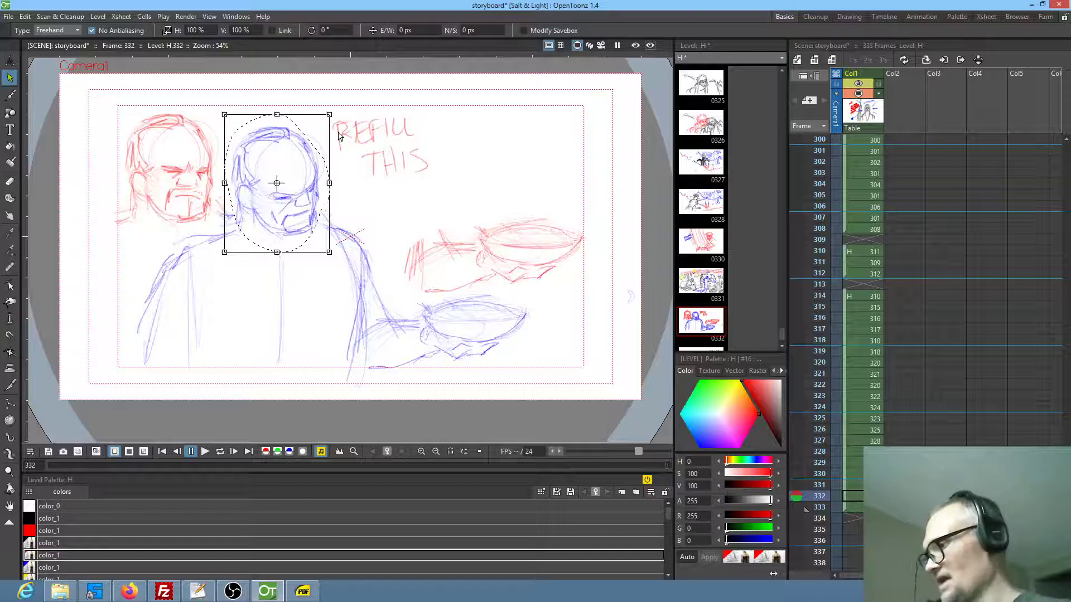
{"action": "key", "text": "Delete"}
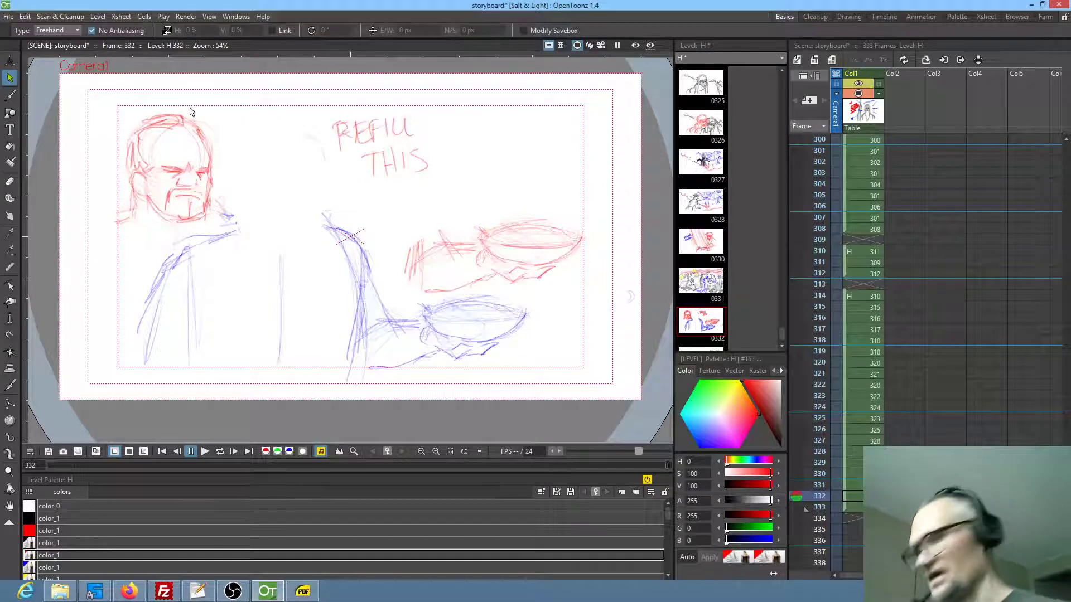
{"action": "mouse_move", "coordinate": [177, 103]}
{"action": "left_mouse_down"}
{"action": "mouse_move", "coordinate": [133, 231]}
{"action": "mouse_move", "coordinate": [229, 202]}
{"action": "mouse_move", "coordinate": [221, 114]}
{"action": "left_mouse_up"}
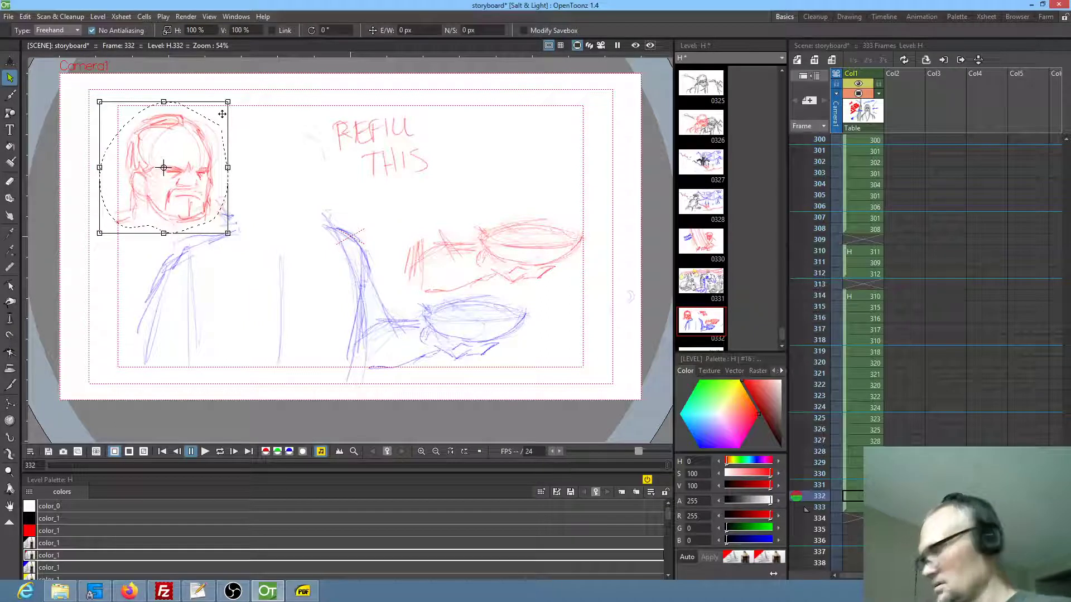
{"action": "left_click_drag", "start_coordinate": [202, 181], "coordinate": [301, 195]}
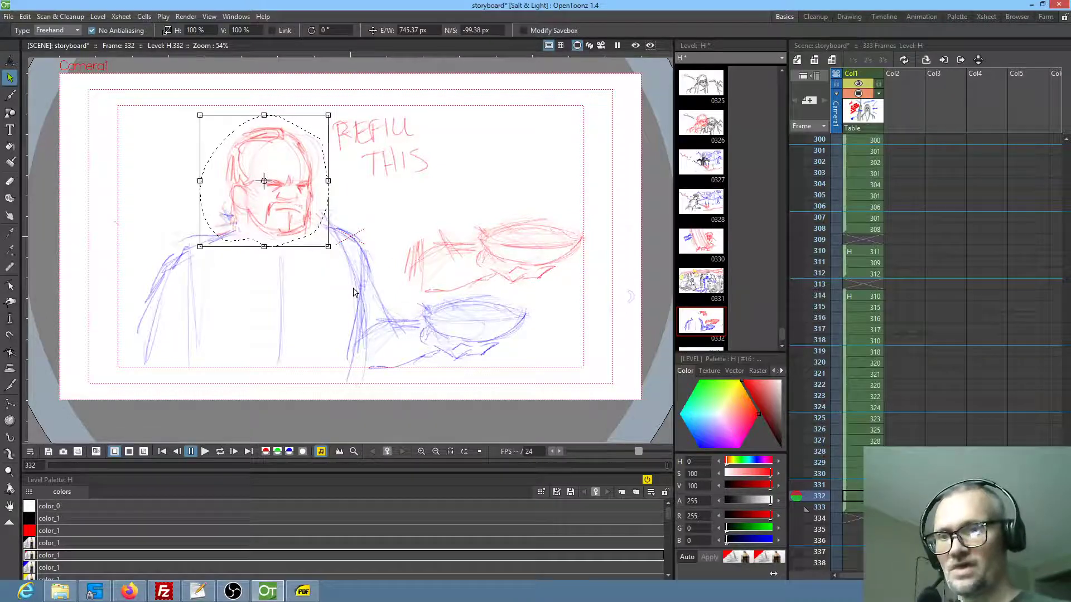
Draw the man's neckline, curved collar edges and two vertical robe folds in red over the blue torso
{"action": "key", "text": "b"}
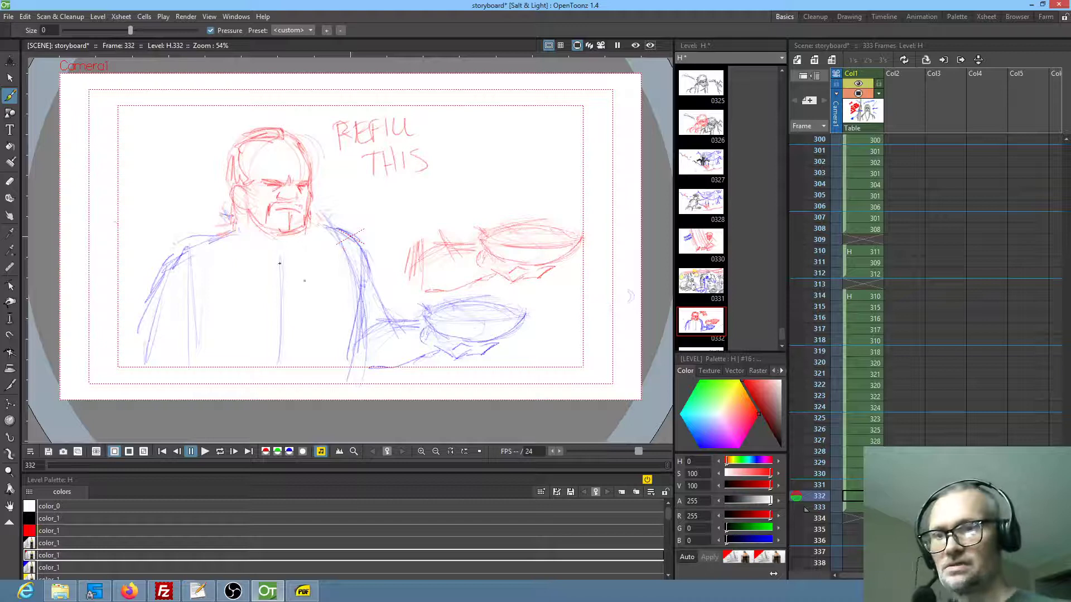
{"action": "left_click_drag", "start_coordinate": [252, 296], "coordinate": [253, 357]}
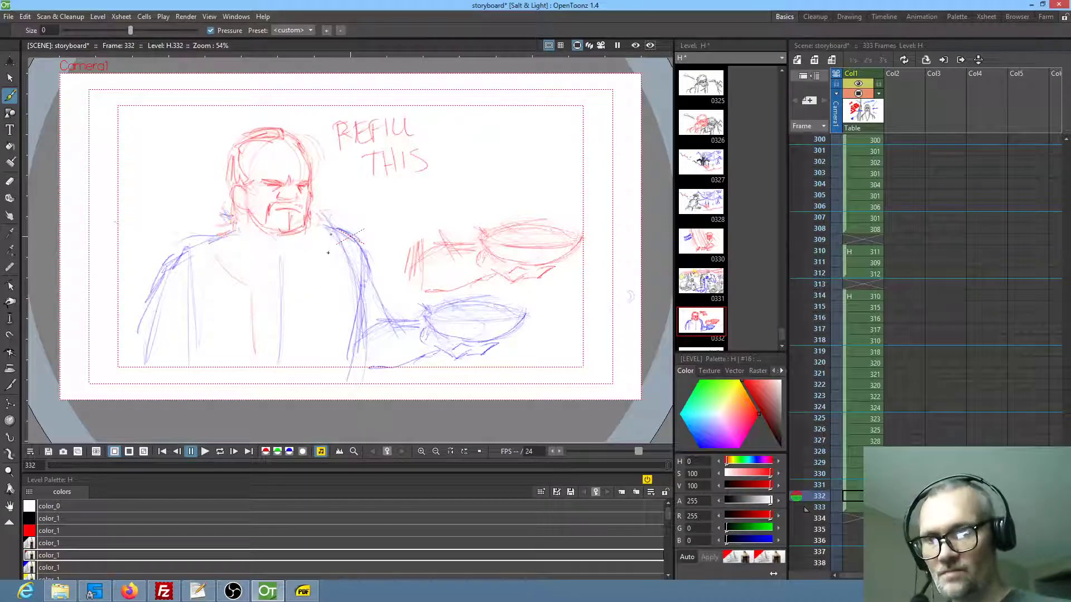
{"action": "left_click_drag", "start_coordinate": [309, 294], "coordinate": [313, 340]}
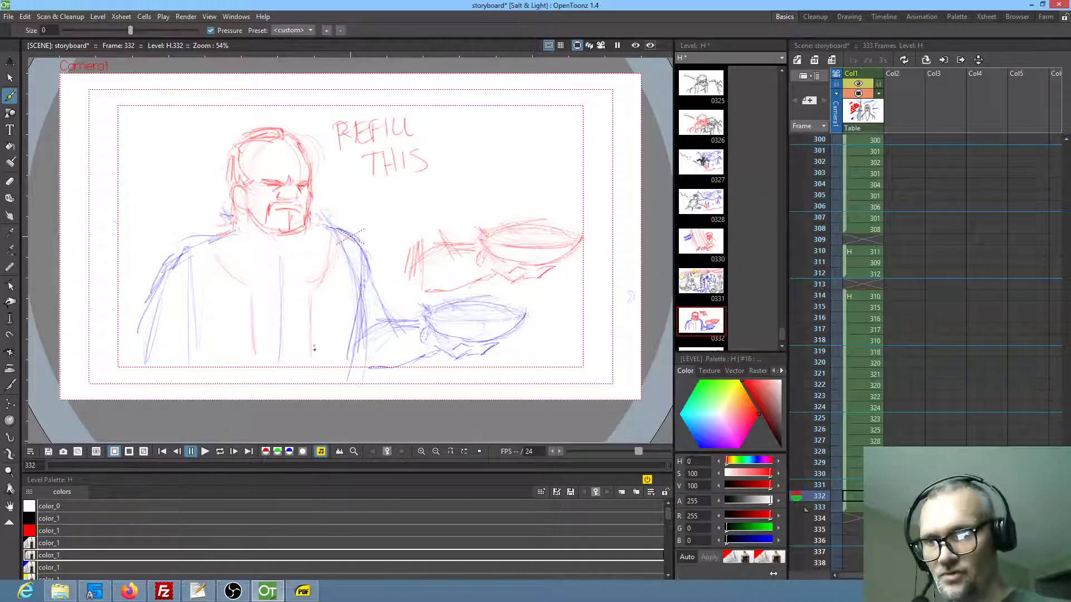
{"action": "left_click_drag", "start_coordinate": [277, 258], "coordinate": [304, 249]}
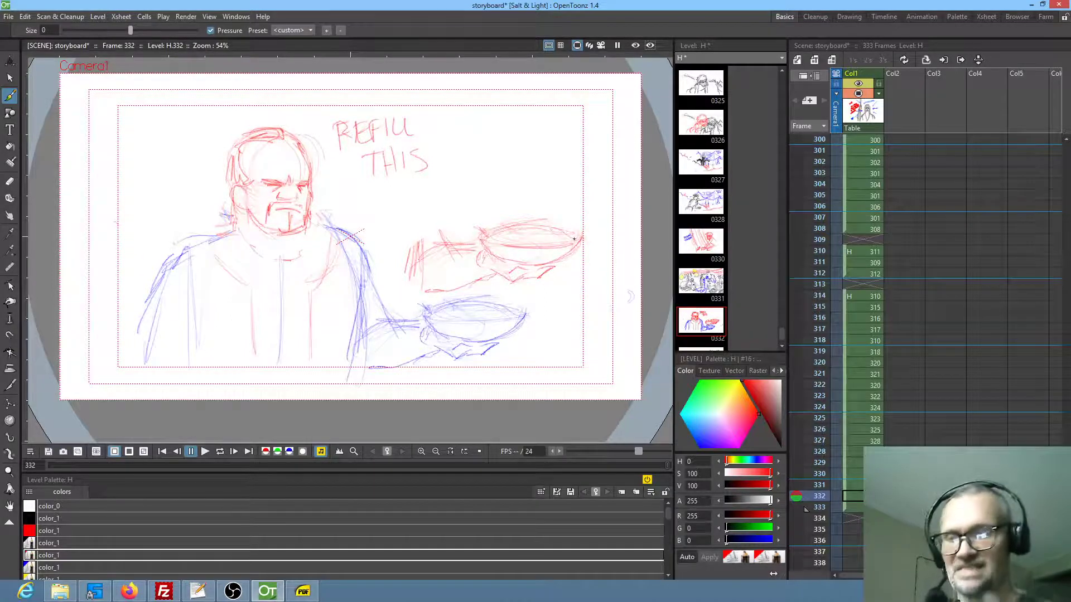
Extend the red arm holding the upper bowl back to the man's shoulder and sketch the sleeve's lower edge
{"action": "left_click_drag", "start_coordinate": [418, 243], "coordinate": [365, 244]}
{"action": "left_click_drag", "start_coordinate": [425, 290], "coordinate": [385, 292]}
{"action": "mouse_move", "coordinate": [354, 236]}
{"action": "left_mouse_down"}
{"action": "mouse_move", "coordinate": [411, 246]}
{"action": "mouse_move", "coordinate": [398, 255]}
{"action": "mouse_move", "coordinate": [442, 250]}
{"action": "left_mouse_up"}
{"action": "left_click_drag", "start_coordinate": [404, 298], "coordinate": [352, 305]}
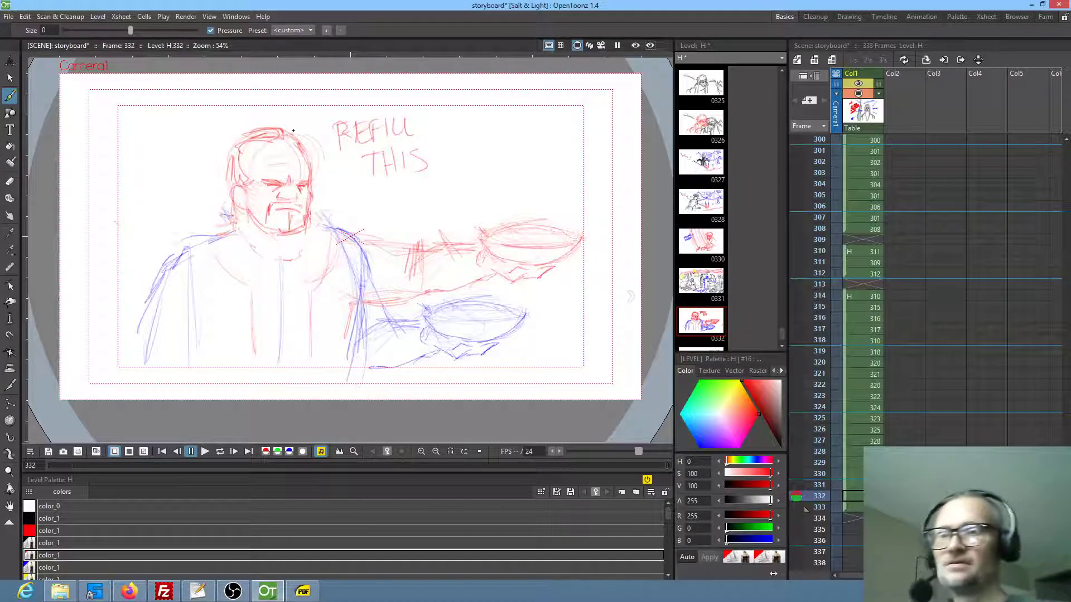
Check the drawing mirrored, squash the man's top hair to 81.67% height, rotate it 3.34°, and erase stray hairline marks
{"action": "key", "text": "shift+a"}
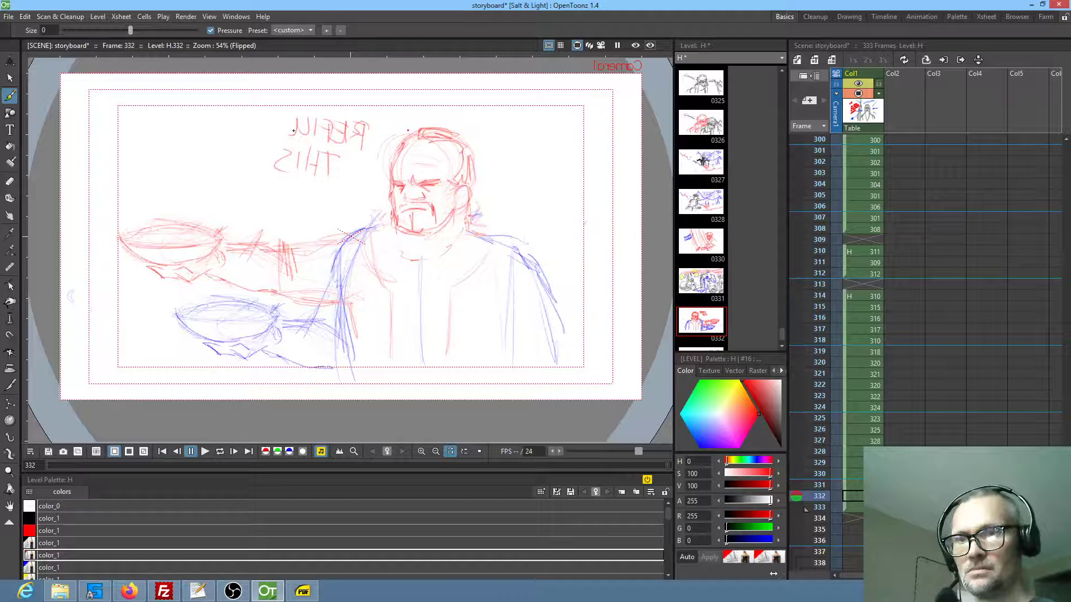
{"action": "key", "text": "s"}
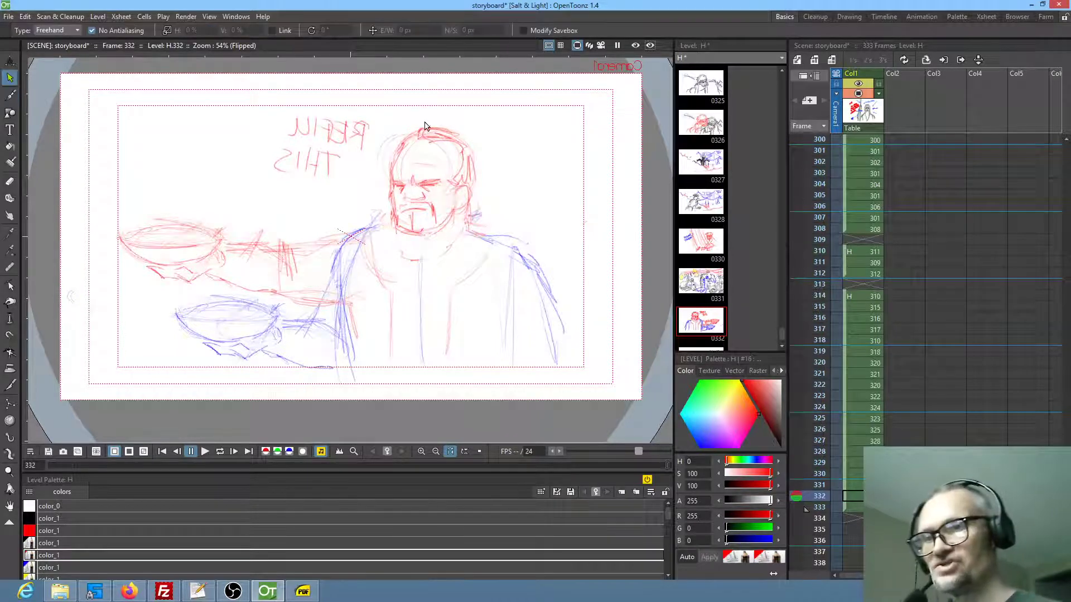
{"action": "left_click_drag", "start_coordinate": [443, 121], "coordinate": [465, 141]}
{"action": "key", "text": "ctrl+z"}
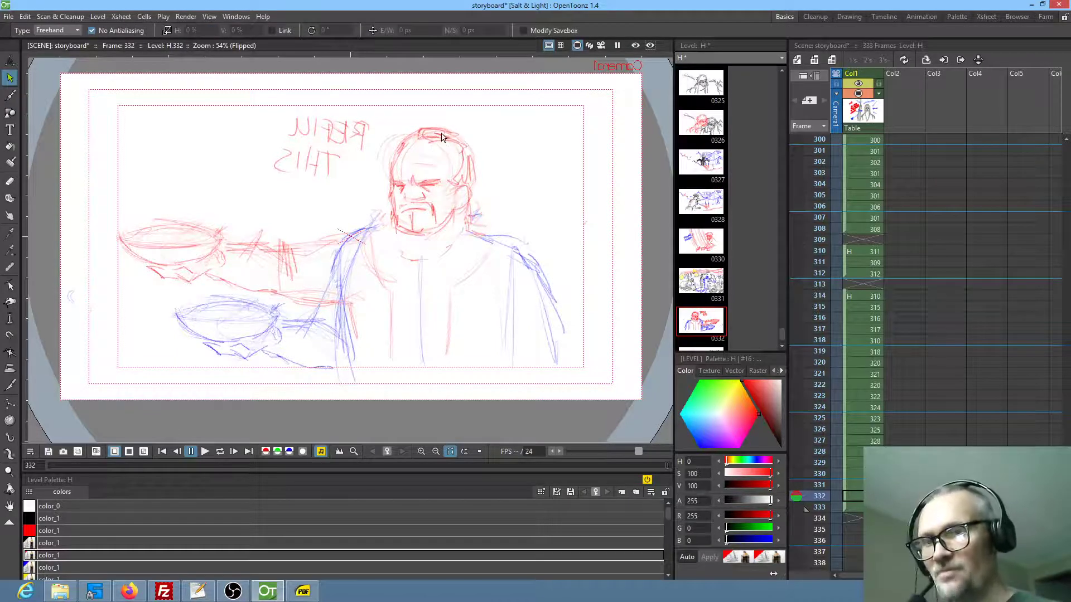
{"action": "mouse_move", "coordinate": [438, 127]}
{"action": "left_mouse_down"}
{"action": "mouse_move", "coordinate": [418, 148]}
{"action": "mouse_move", "coordinate": [446, 124]}
{"action": "mouse_move", "coordinate": [439, 149]}
{"action": "left_mouse_up"}
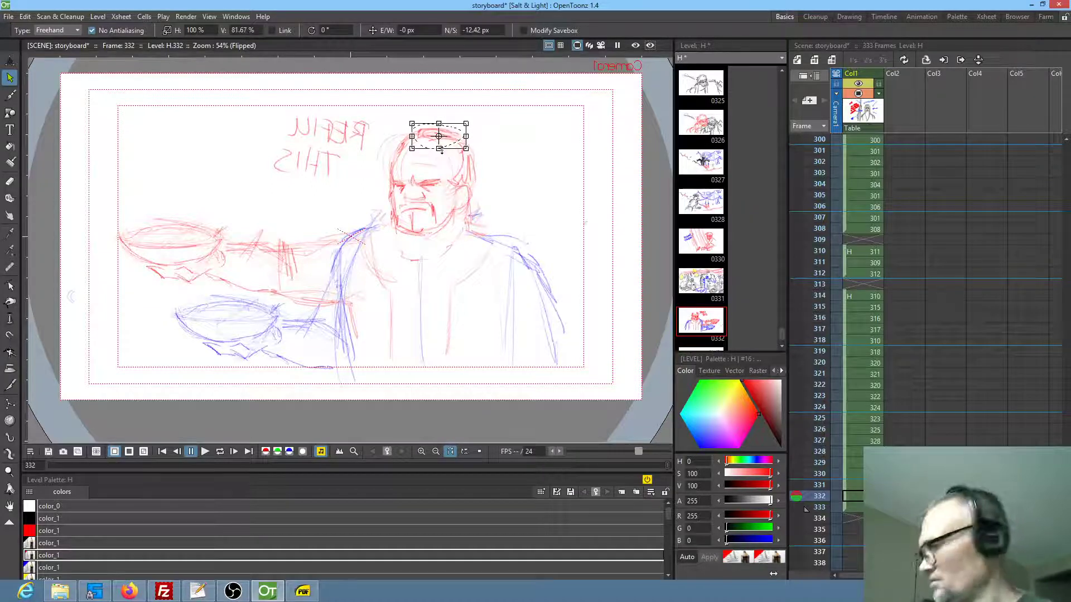
{"action": "left_click_drag", "start_coordinate": [471, 120], "coordinate": [473, 120]}
{"action": "key", "text": "shift+h"}
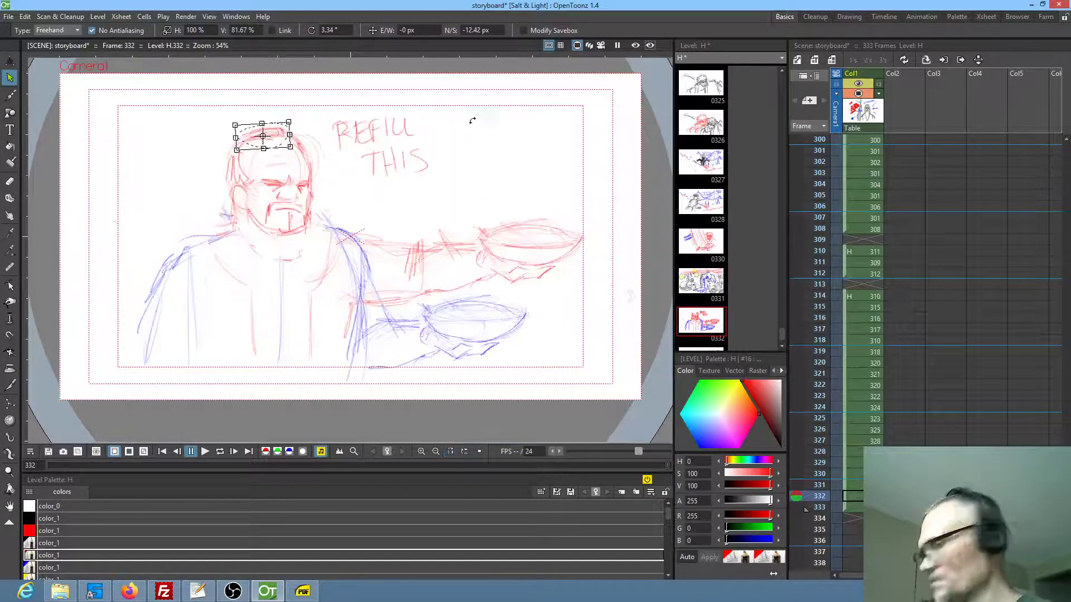
{"action": "left_click", "coordinate": [500, 158]}
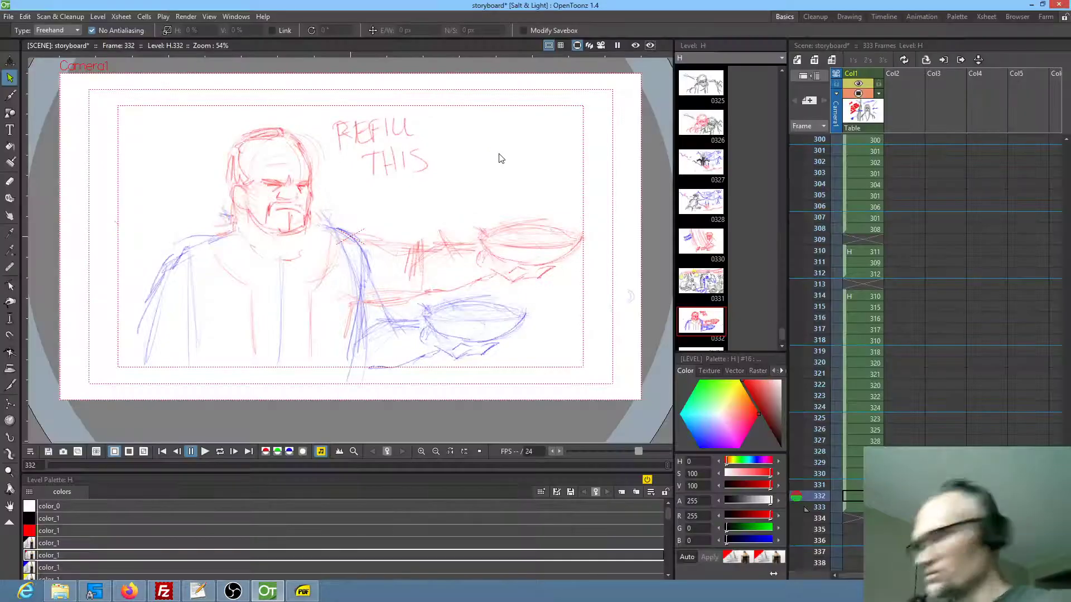
{"action": "key", "text": "a"}
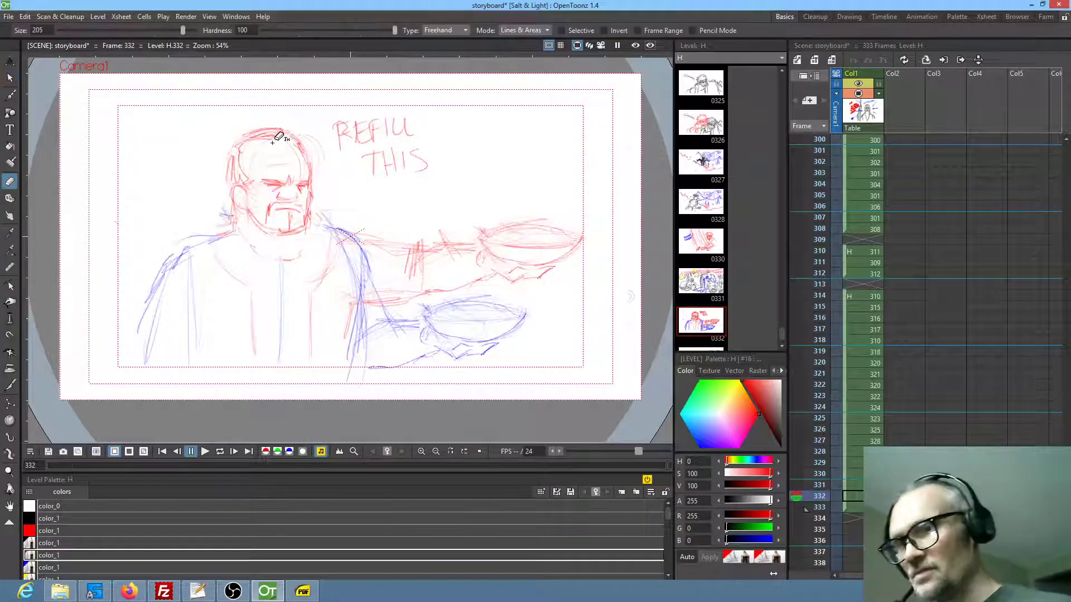
{"action": "left_click", "coordinate": [253, 135]}
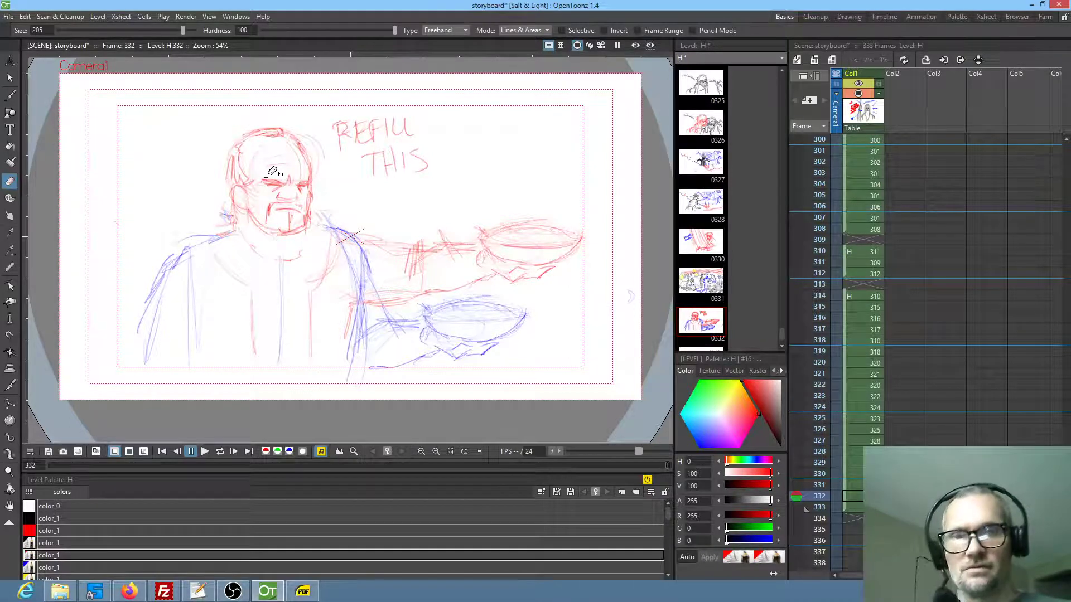
In frame 333, try scaling the seated figure and background shapes to 93.56% and shifting them upward, and undo it
{"action": "left_click", "coordinate": [805, 507]}
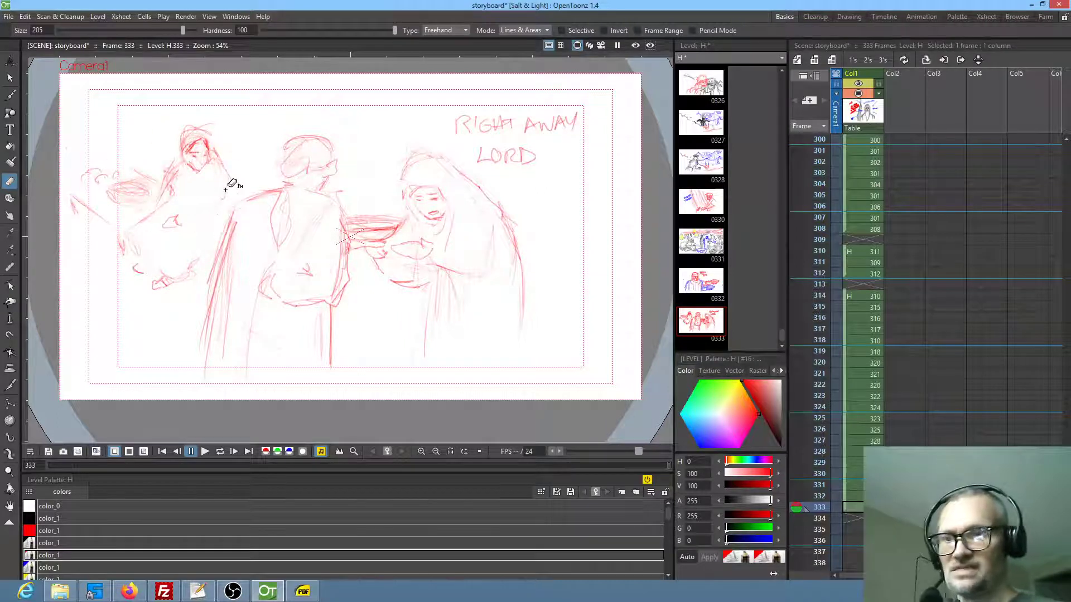
{"action": "key", "text": "s"}
{"action": "mouse_move", "coordinate": [195, 100]}
{"action": "left_mouse_down"}
{"action": "mouse_move", "coordinate": [96, 127]}
{"action": "mouse_move", "coordinate": [65, 224]}
{"action": "mouse_move", "coordinate": [101, 313]}
{"action": "mouse_move", "coordinate": [177, 297]}
{"action": "mouse_move", "coordinate": [204, 271]}
{"action": "mouse_move", "coordinate": [235, 191]}
{"action": "mouse_move", "coordinate": [232, 113]}
{"action": "left_mouse_up"}
{"action": "left_click_drag", "start_coordinate": [209, 184], "coordinate": [222, 154]}
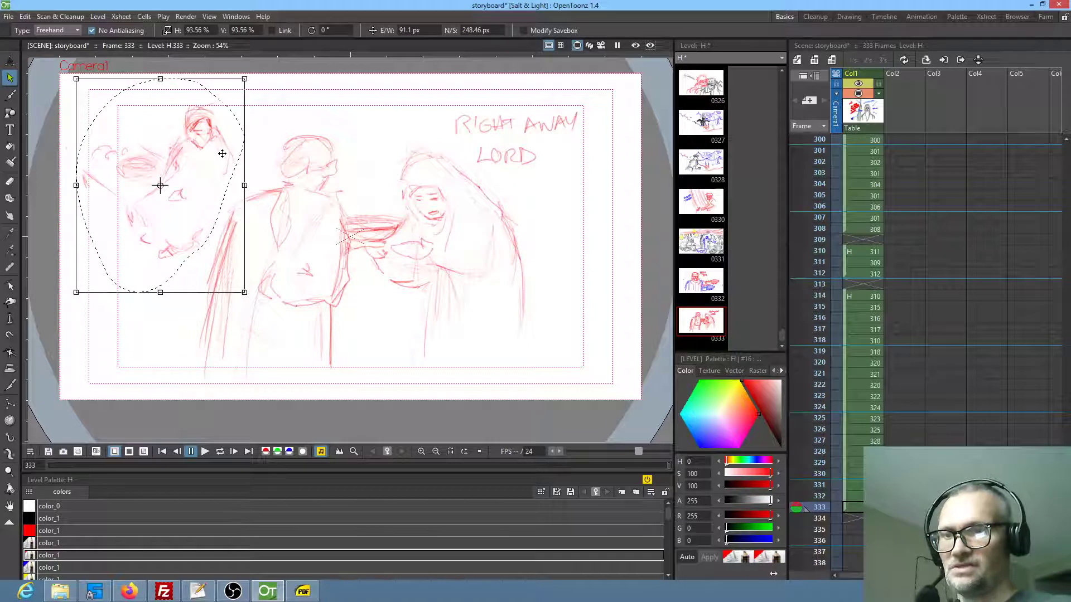
{"action": "left_click", "coordinate": [373, 320]}
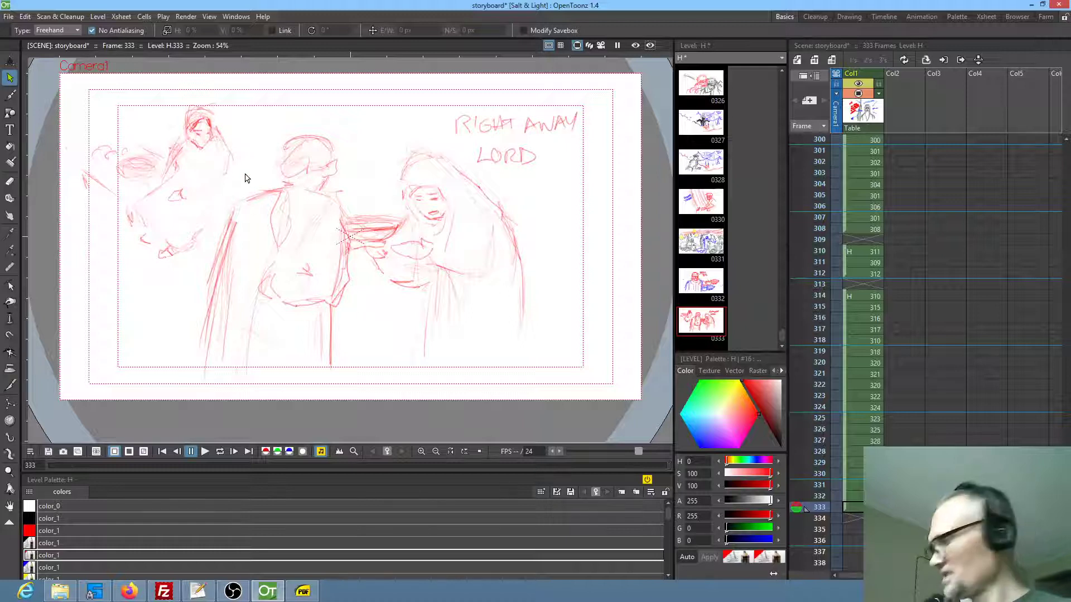
{"action": "key", "text": "ctrl+z"}
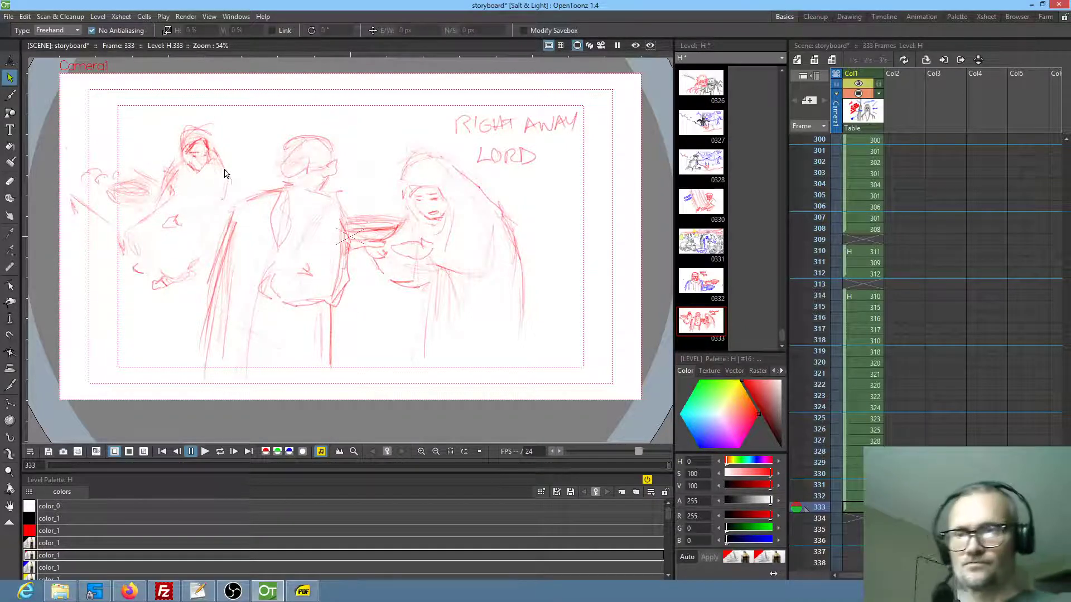
Sketch a sloping background ridge line behind the heads, continuing down past the hooded figure's back
{"action": "key", "text": "b"}
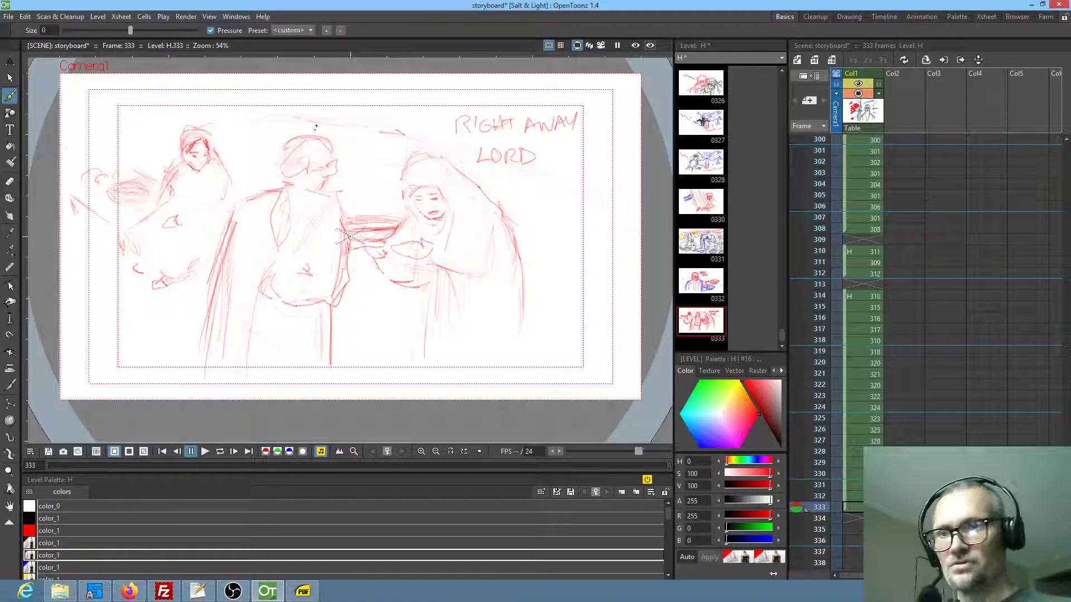
{"action": "left_click_drag", "start_coordinate": [282, 120], "coordinate": [133, 113]}
{"action": "mouse_move", "coordinate": [410, 127]}
{"action": "left_mouse_down"}
{"action": "mouse_move", "coordinate": [317, 121]}
{"action": "mouse_move", "coordinate": [349, 127]}
{"action": "left_mouse_up"}
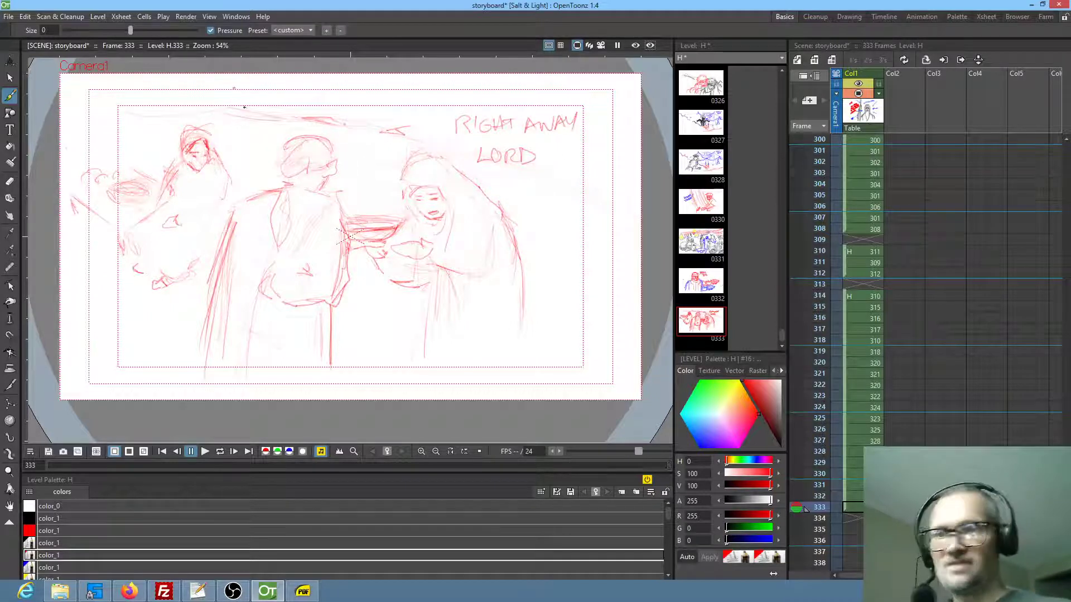
{"action": "left_click_drag", "start_coordinate": [565, 197], "coordinate": [599, 207]}
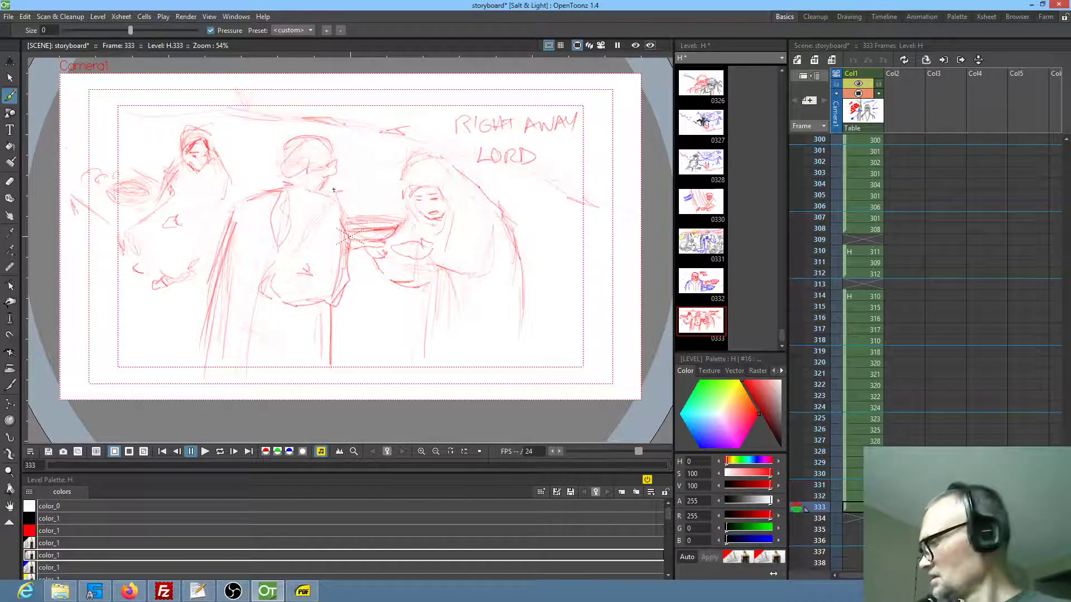
Select the front of the man's torso, shift it toward the bowl, and slant its lower end back to the waist
{"action": "key", "text": "s"}
{"action": "mouse_move", "coordinate": [342, 198]}
{"action": "left_mouse_down"}
{"action": "mouse_move", "coordinate": [321, 205]}
{"action": "mouse_move", "coordinate": [309, 284]}
{"action": "mouse_move", "coordinate": [320, 318]}
{"action": "mouse_move", "coordinate": [345, 309]}
{"action": "mouse_move", "coordinate": [358, 274]}
{"action": "mouse_move", "coordinate": [343, 198]}
{"action": "left_mouse_up"}
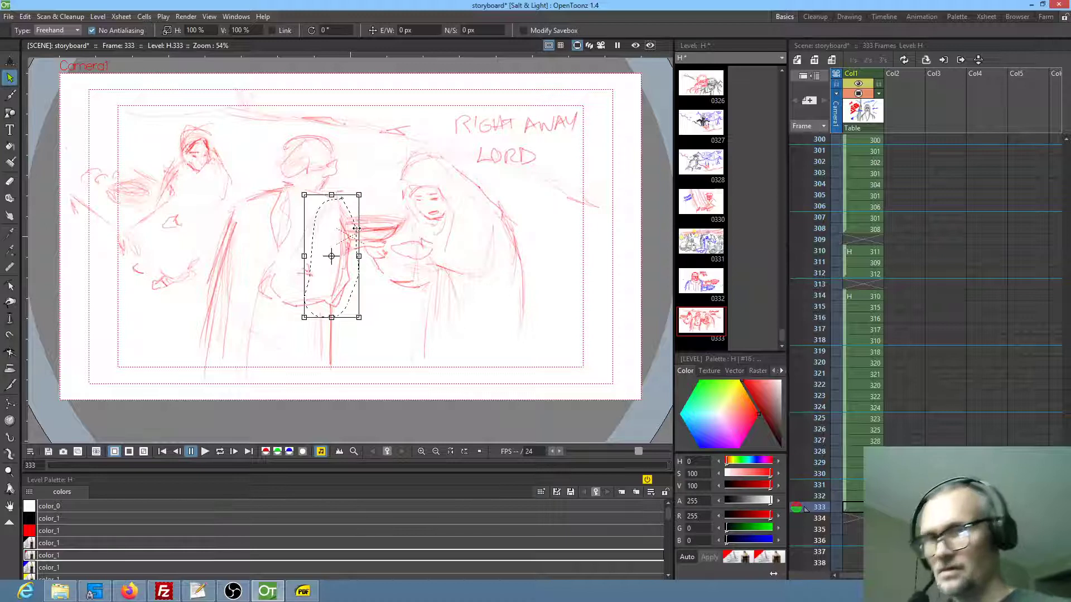
{"action": "left_click_drag", "start_coordinate": [336, 227], "coordinate": [351, 231]}
{"action": "left_click_drag", "start_coordinate": [347, 324], "coordinate": [329, 319]}
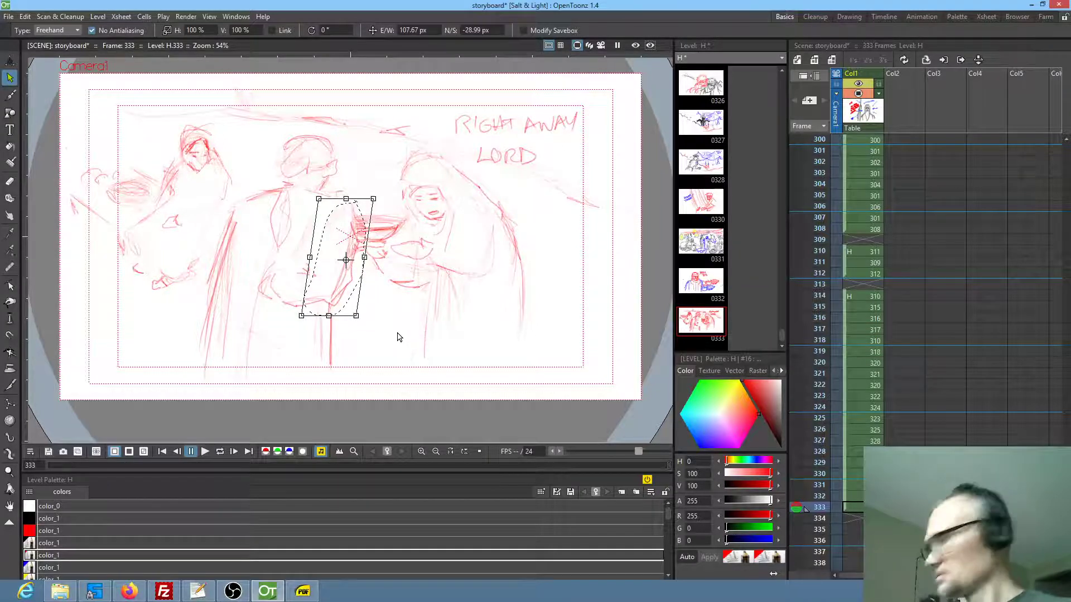
Clean up the lines inside the man's torso and draw short sleeve fold strokes along his near arm
{"action": "key", "text": "a"}
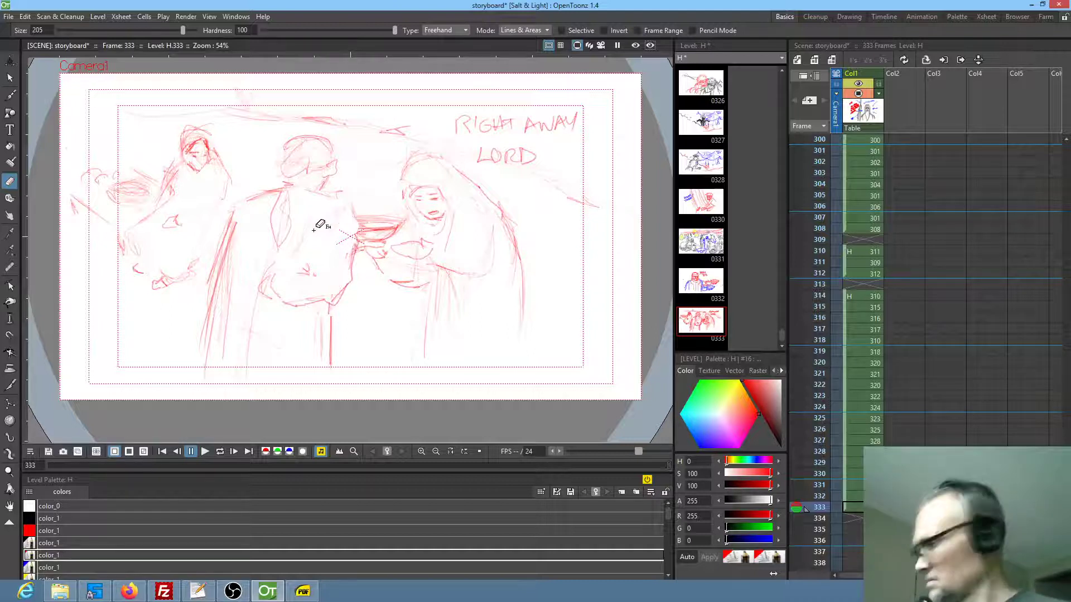
{"action": "key", "text": "b"}
{"action": "left_click_drag", "start_coordinate": [322, 228], "coordinate": [319, 252]}
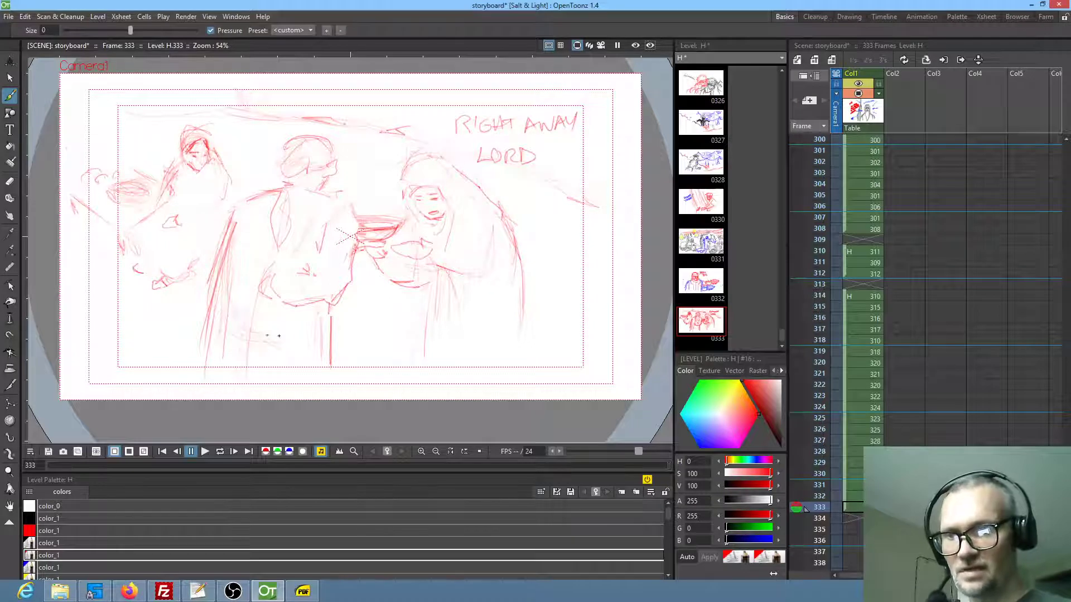
Add folds to the man's lower robe, erase his straight back outline, and redraw it as a rounded arm with a hand at the waist
{"action": "left_click_drag", "start_coordinate": [283, 331], "coordinate": [306, 330]}
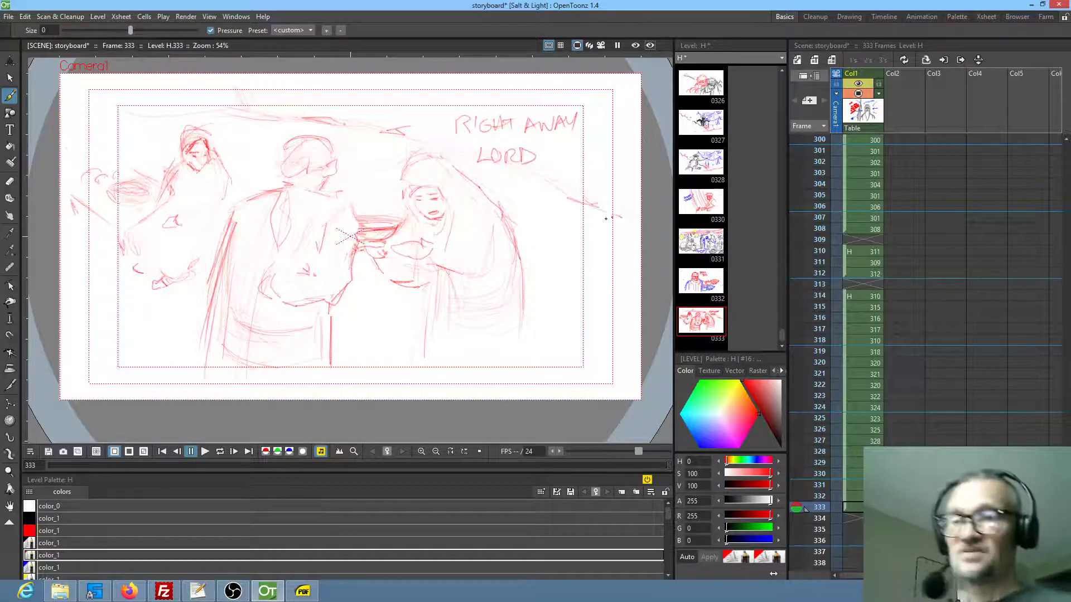
{"action": "key", "text": "e"}
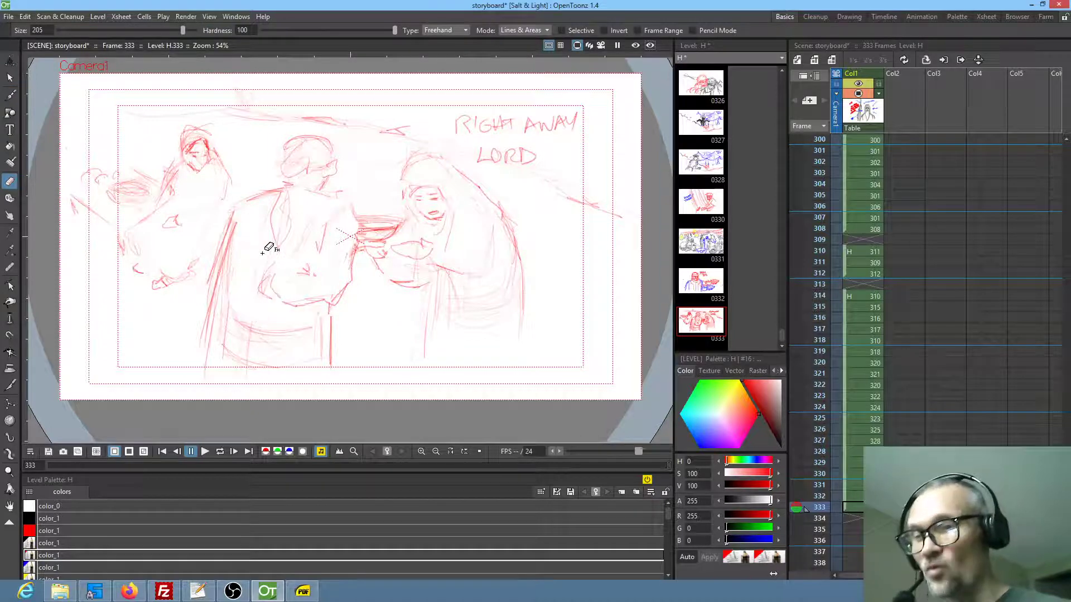
{"action": "mouse_move", "coordinate": [236, 214]}
{"action": "left_mouse_down"}
{"action": "mouse_move", "coordinate": [220, 261]}
{"action": "mouse_move", "coordinate": [241, 310]}
{"action": "mouse_move", "coordinate": [254, 285]}
{"action": "left_mouse_up"}
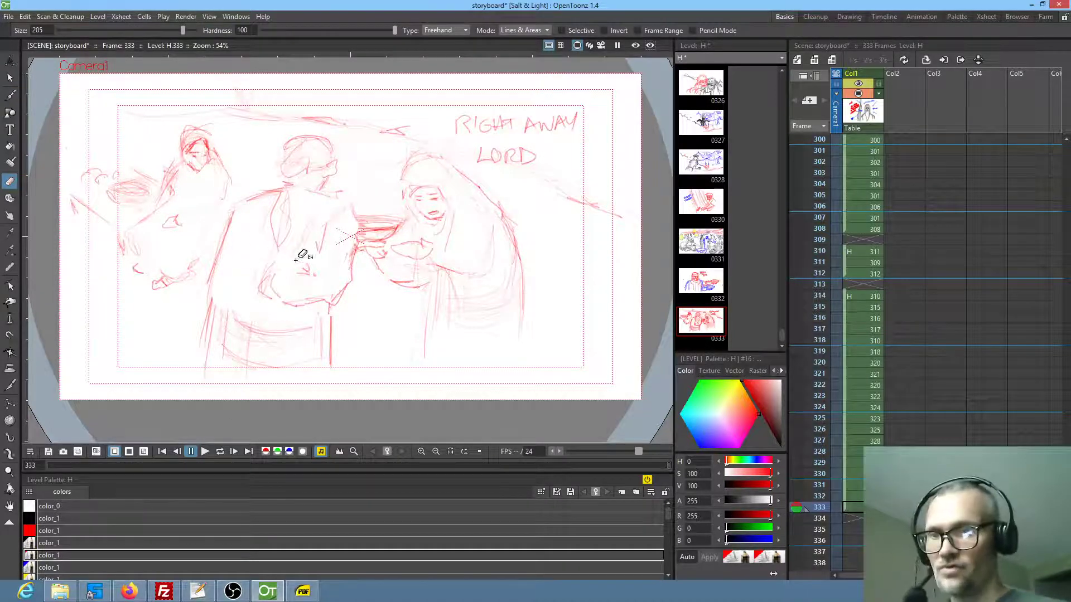
{"action": "mouse_move", "coordinate": [241, 234]}
{"action": "left_mouse_down"}
{"action": "mouse_move", "coordinate": [240, 210]}
{"action": "mouse_move", "coordinate": [193, 326]}
{"action": "mouse_move", "coordinate": [215, 357]}
{"action": "mouse_move", "coordinate": [239, 289]}
{"action": "left_mouse_up"}
{"action": "key", "text": "b"}
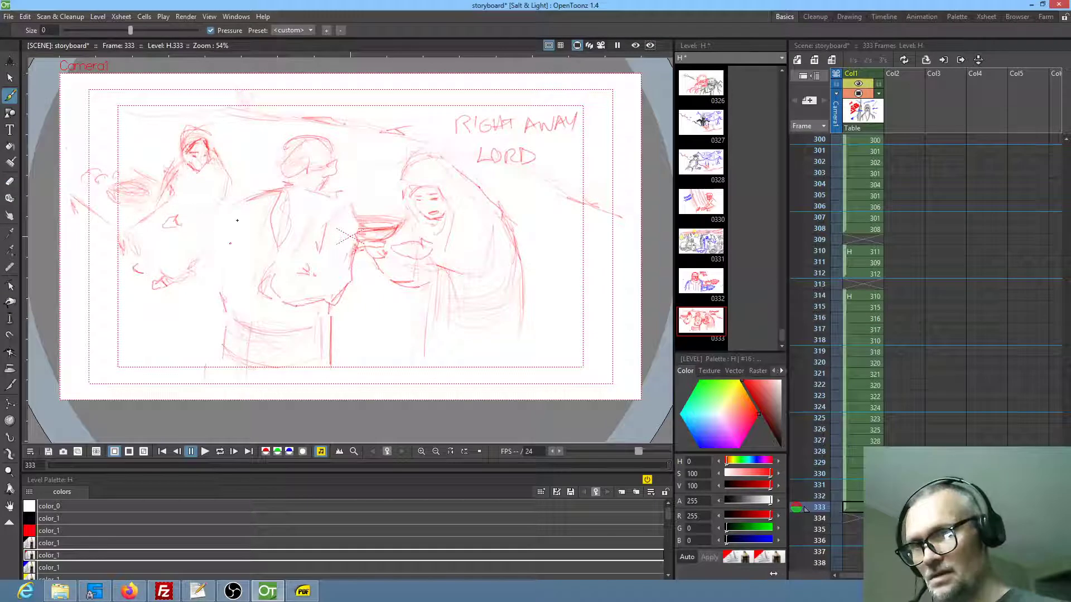
{"action": "left_click_drag", "start_coordinate": [230, 218], "coordinate": [222, 302]}
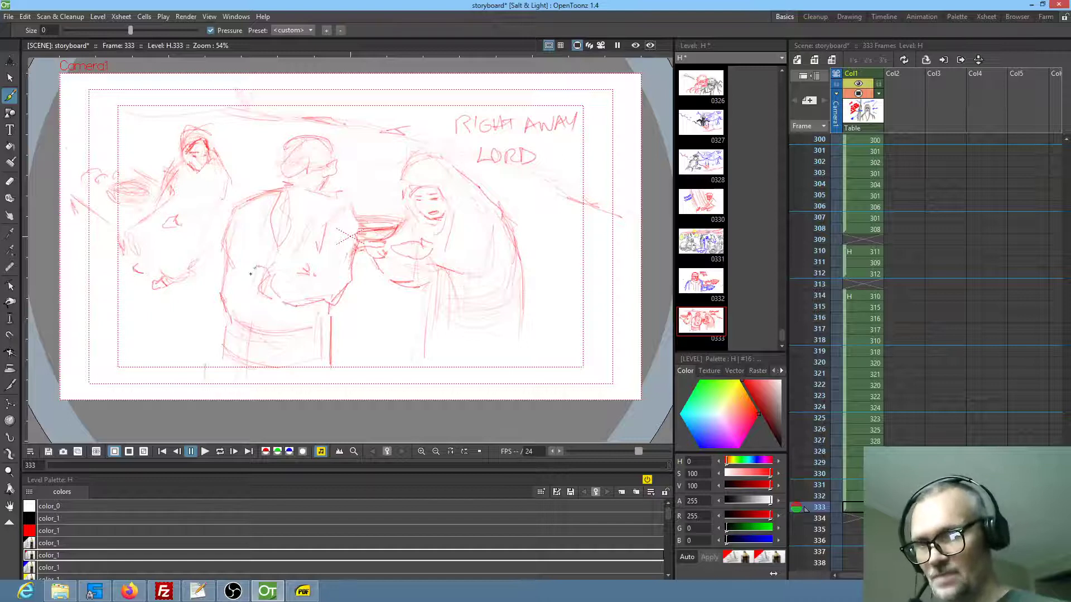
{"action": "mouse_move", "coordinate": [249, 271]}
{"action": "left_mouse_down"}
{"action": "mouse_move", "coordinate": [234, 282]}
{"action": "mouse_move", "coordinate": [242, 296]}
{"action": "left_mouse_up"}
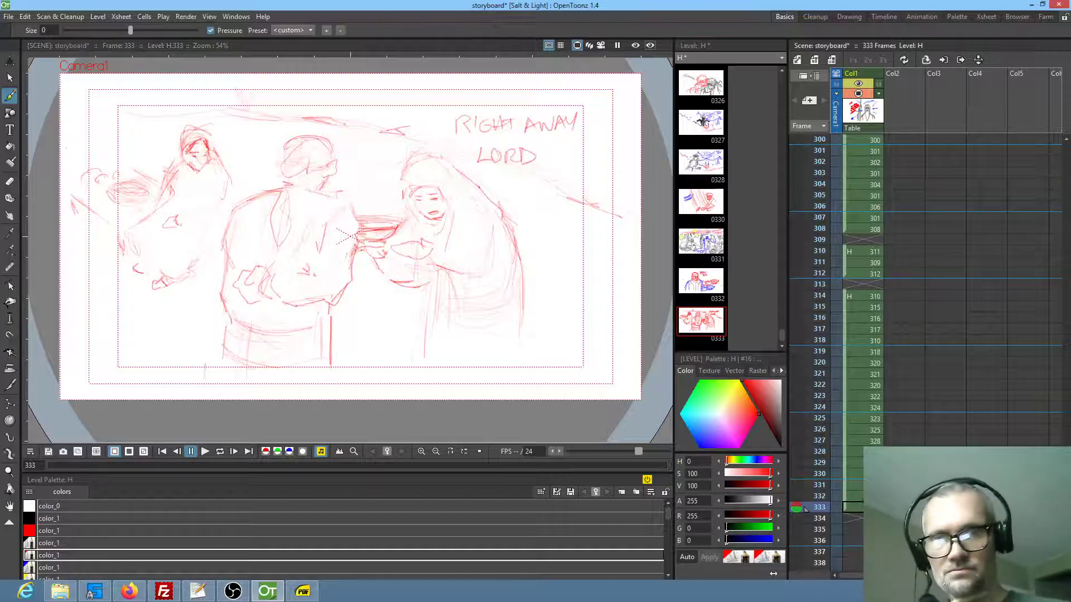
{"action": "key", "text": "Up"}
{"action": "key", "text": "Down"}
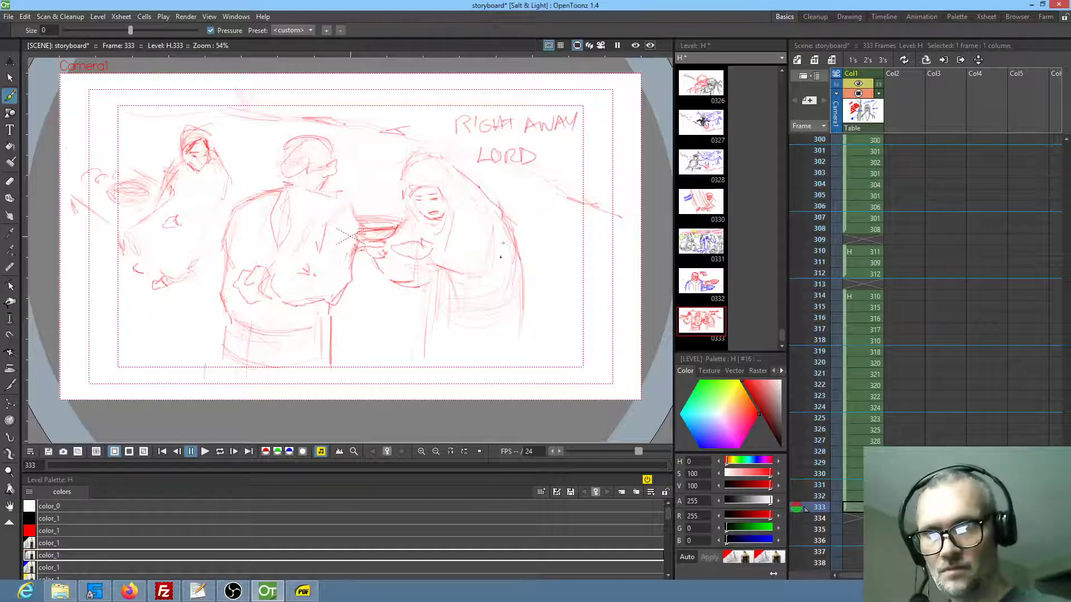
Draw the hooded figure's near arm, erase the old outline of her back, and redraw it narrower down toward the hem
{"action": "mouse_move", "coordinate": [486, 218]}
{"action": "left_mouse_down"}
{"action": "mouse_move", "coordinate": [501, 234]}
{"action": "mouse_move", "coordinate": [496, 226]}
{"action": "mouse_move", "coordinate": [491, 256]}
{"action": "mouse_move", "coordinate": [468, 286]}
{"action": "mouse_move", "coordinate": [445, 276]}
{"action": "mouse_move", "coordinate": [480, 281]}
{"action": "mouse_move", "coordinate": [496, 250]}
{"action": "left_mouse_up"}
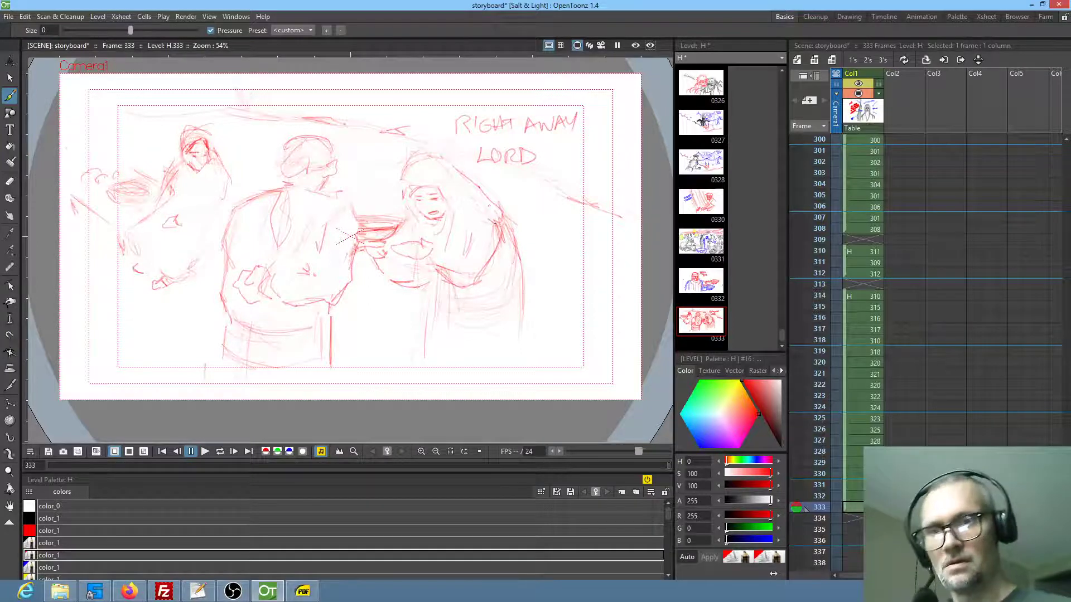
{"action": "key", "text": "a"}
{"action": "mouse_move", "coordinate": [513, 219]}
{"action": "left_mouse_down"}
{"action": "mouse_move", "coordinate": [559, 262]}
{"action": "mouse_move", "coordinate": [516, 223]}
{"action": "mouse_move", "coordinate": [507, 282]}
{"action": "mouse_move", "coordinate": [447, 302]}
{"action": "left_mouse_up"}
{"action": "key", "text": "b"}
{"action": "left_click_drag", "start_coordinate": [508, 320], "coordinate": [496, 351]}
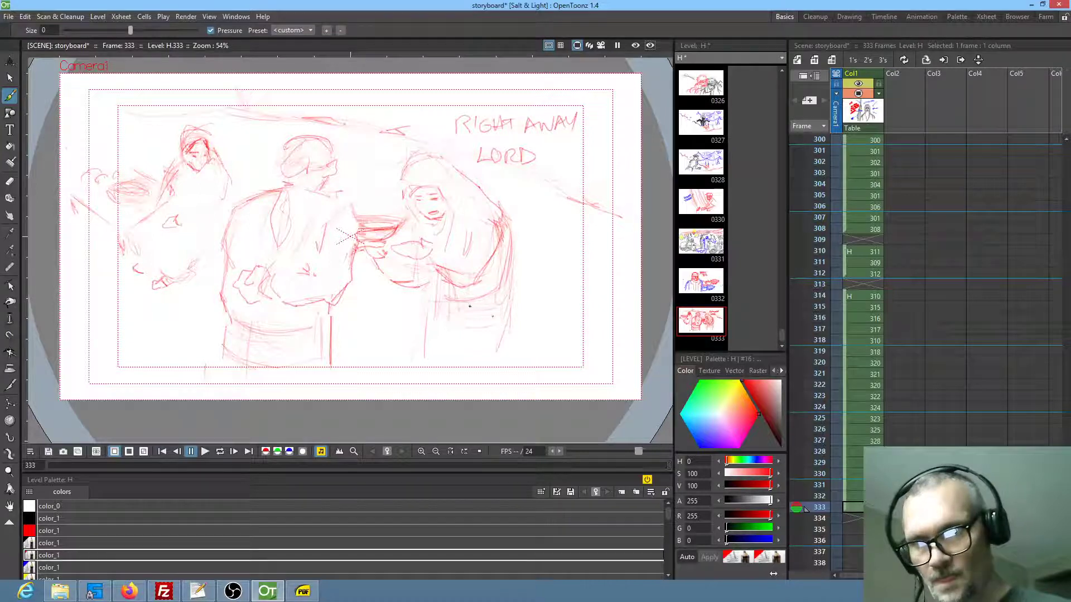
Sketch the hooded figure's front and back robe edges, erase the stray fold lines between them, and save the scene
{"action": "left_click_drag", "start_coordinate": [417, 302], "coordinate": [407, 346]}
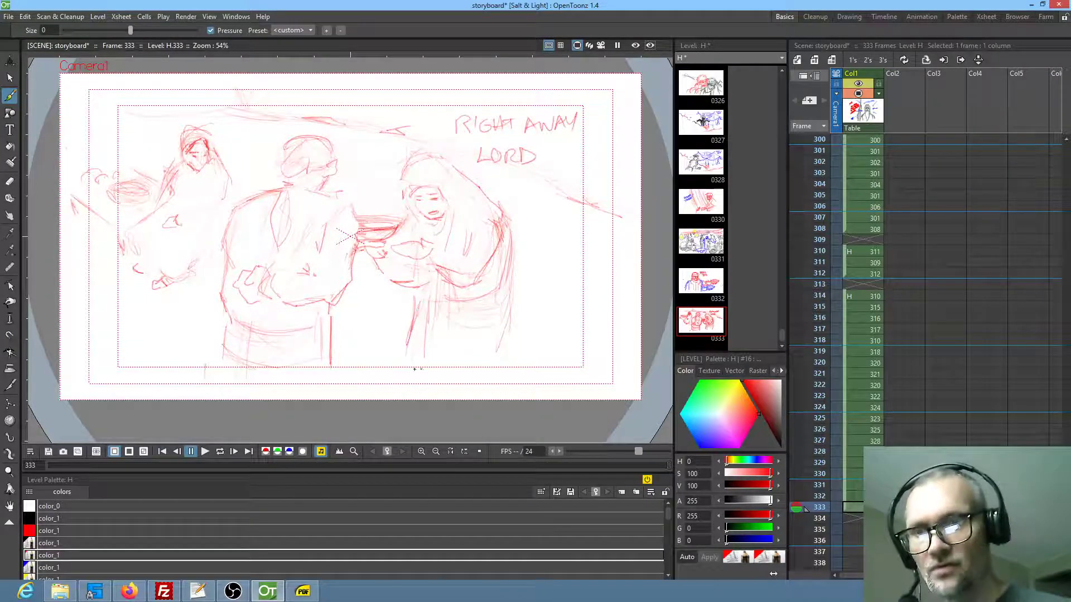
{"action": "left_click_drag", "start_coordinate": [512, 305], "coordinate": [509, 346]}
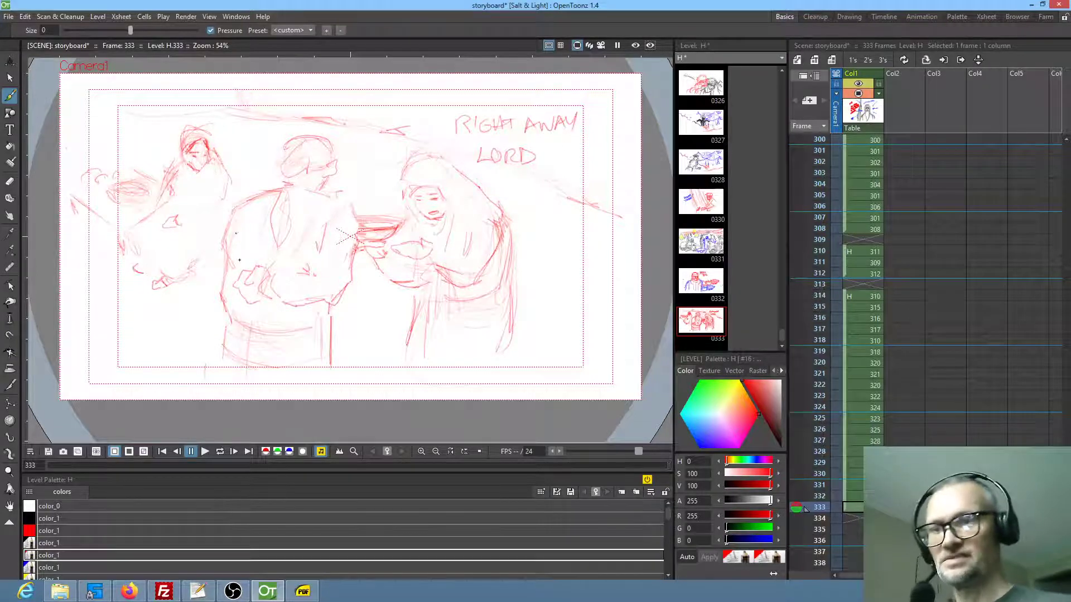
{"action": "left_click_drag", "start_coordinate": [514, 261], "coordinate": [514, 289]}
{"action": "left_click_drag", "start_coordinate": [512, 304], "coordinate": [506, 363]}
{"action": "key", "text": "e"}
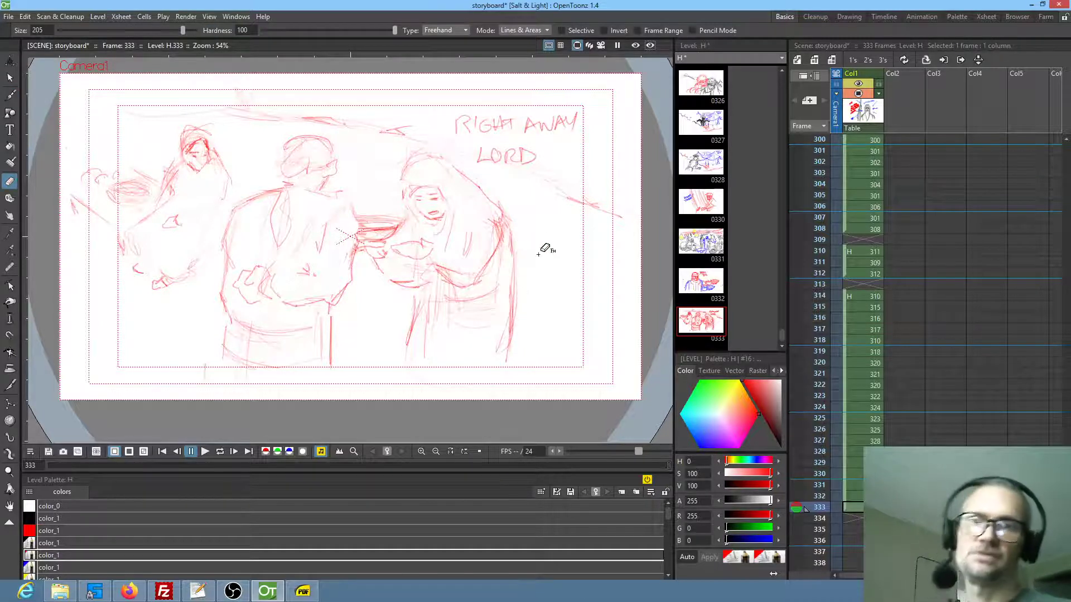
{"action": "left_click_drag", "start_coordinate": [501, 280], "coordinate": [498, 304]}
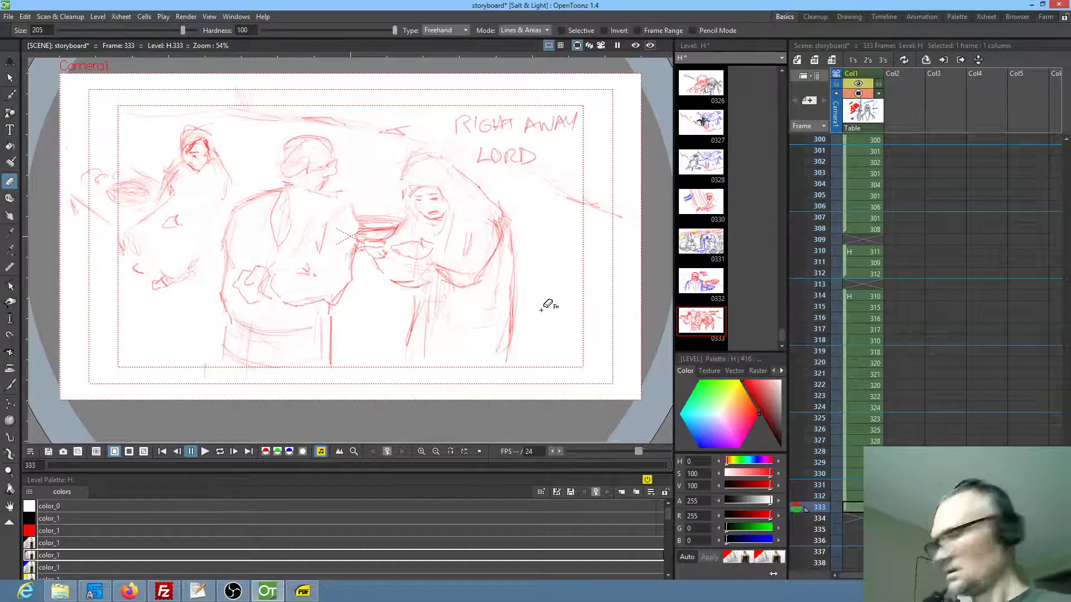
{"action": "key", "text": "b"}
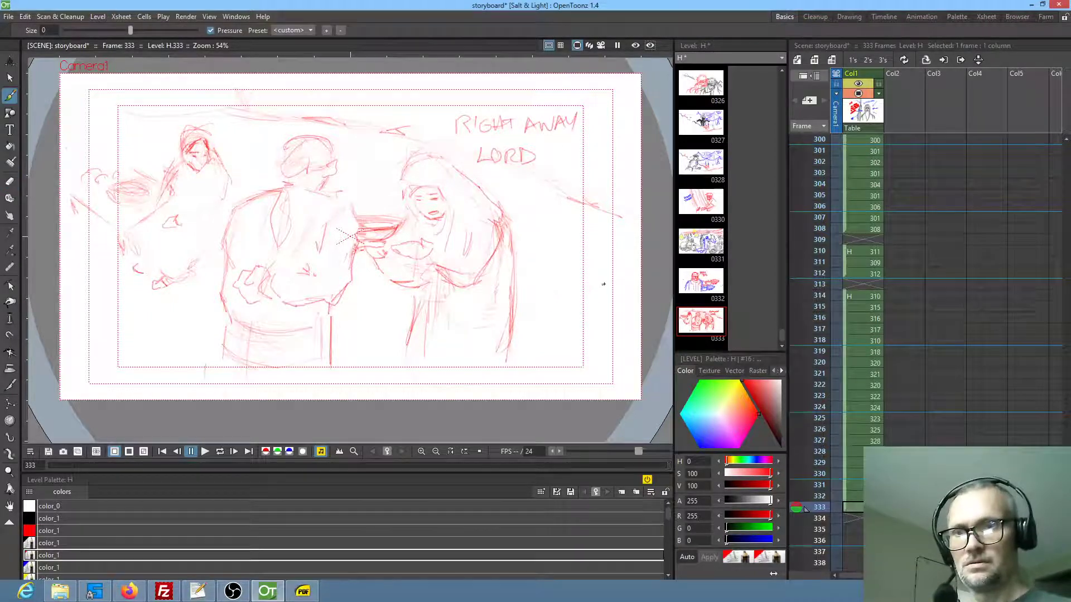
{"action": "key", "text": "ctrl+s"}
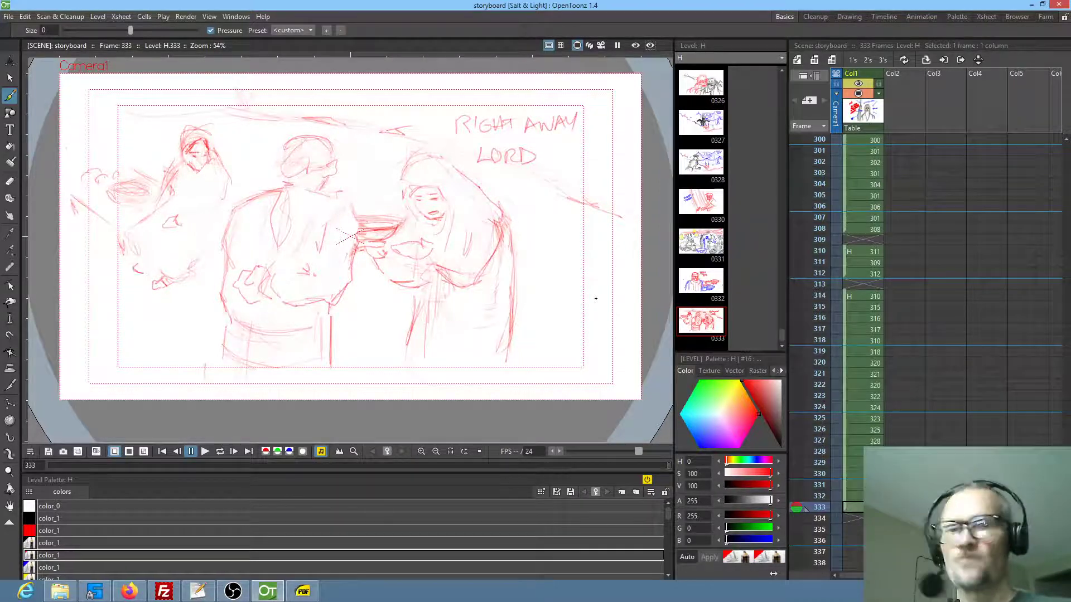
Start a new drawing in frame 334 and rough in a tilted head with its cheek, jaw, one eye and a small mouth
{"action": "scroll", "coordinate": [942, 334], "scroll_direction": "down", "scroll_amount": 5}
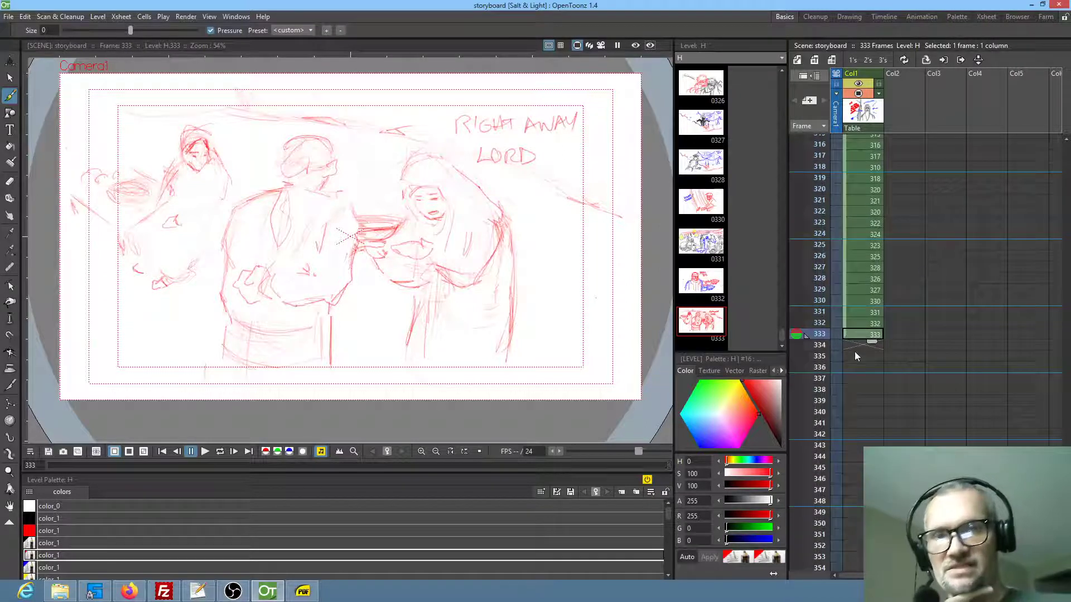
{"action": "left_click", "coordinate": [859, 344]}
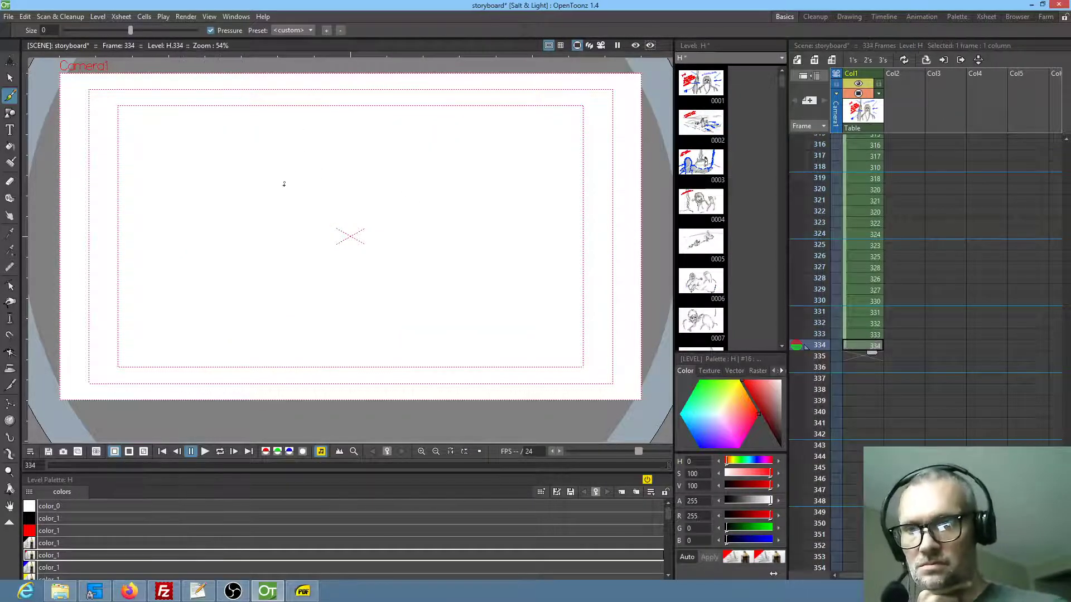
{"action": "left_click_drag", "start_coordinate": [291, 182], "coordinate": [390, 139]}
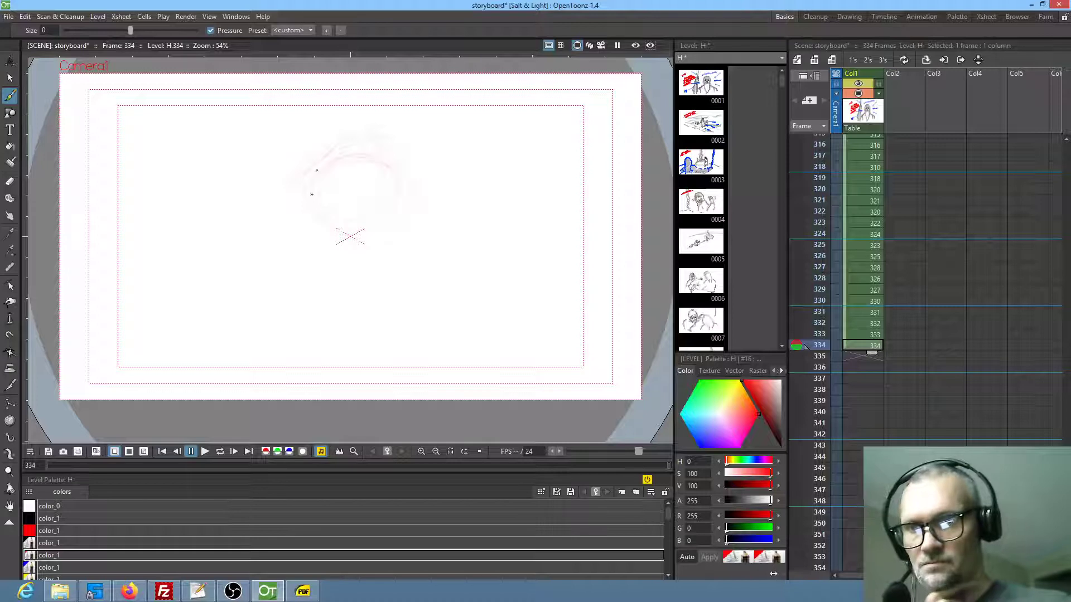
{"action": "left_click_drag", "start_coordinate": [394, 208], "coordinate": [378, 249]}
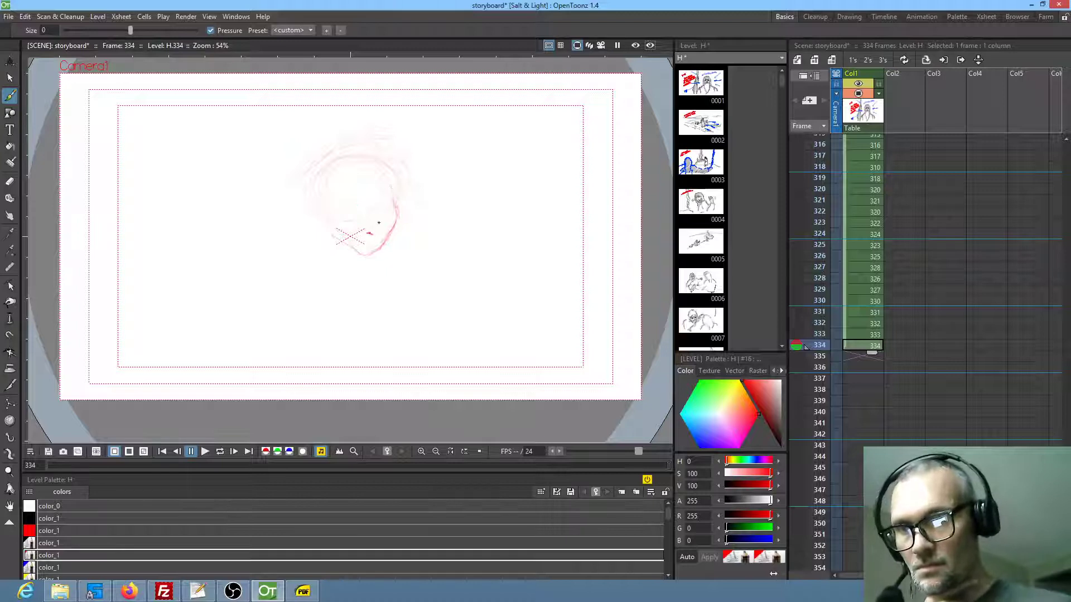
{"action": "left_click_drag", "start_coordinate": [368, 194], "coordinate": [351, 199]}
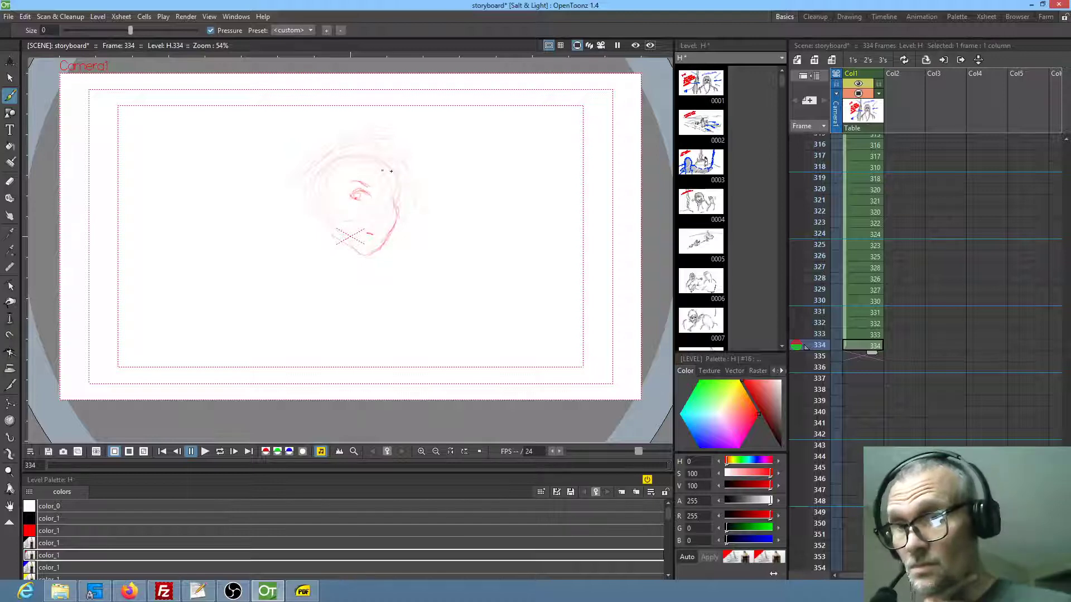
Erase the rough eye and redraw the face with a brow contour, two narrowed eyes, eyebrows and a small nose
{"action": "key", "text": "a"}
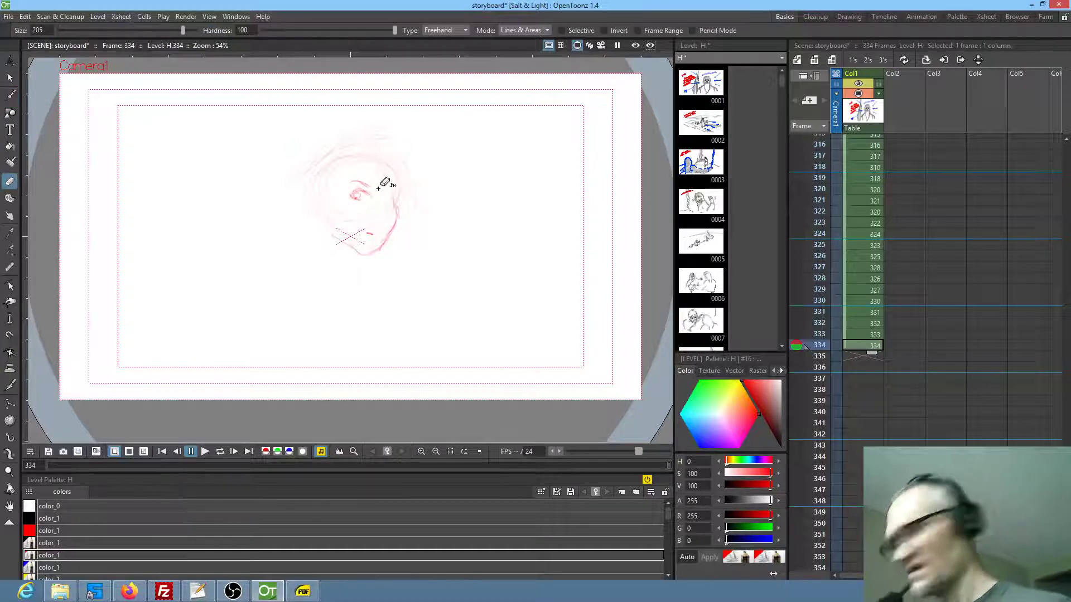
{"action": "left_click_drag", "start_coordinate": [347, 214], "coordinate": [389, 174]}
{"action": "scroll", "coordinate": [424, 200], "scroll_direction": "up", "scroll_amount": 4}
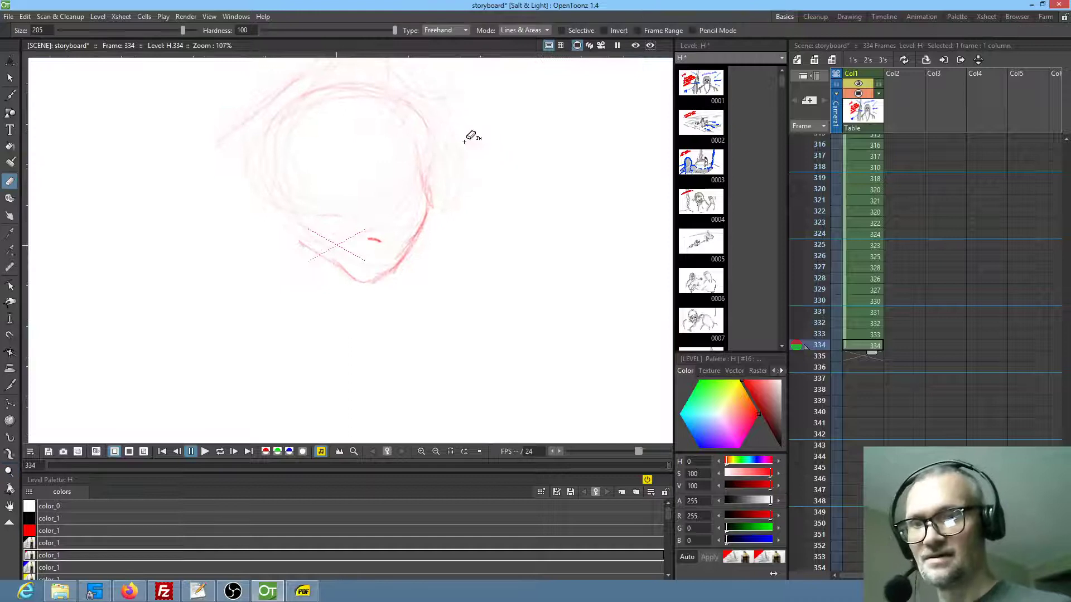
{"action": "key", "text": "b"}
{"action": "left_click_drag", "start_coordinate": [433, 178], "coordinate": [429, 120]}
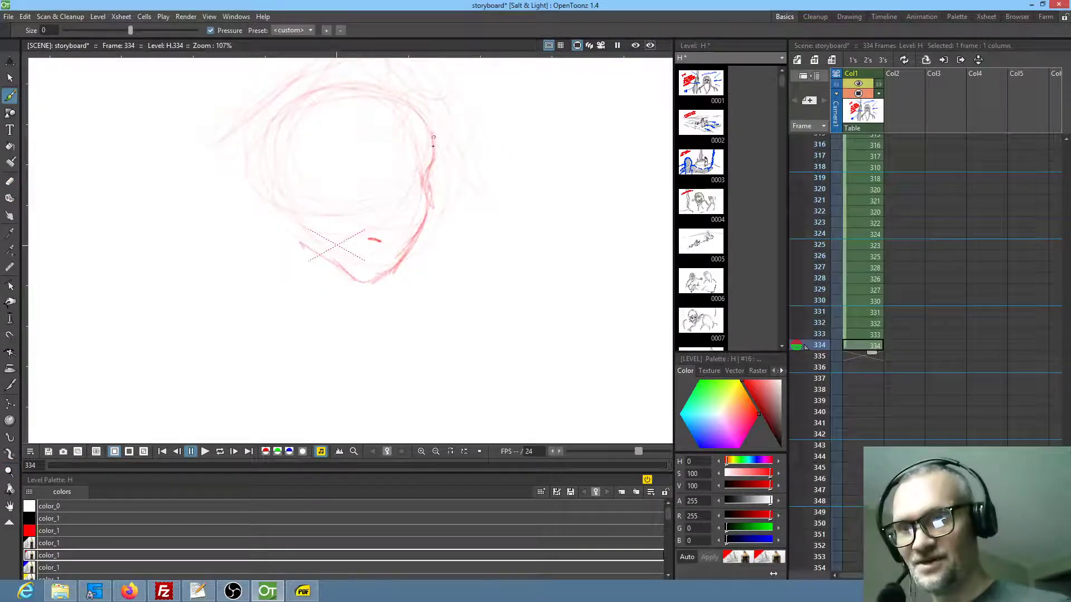
{"action": "mouse_move", "coordinate": [347, 154]}
{"action": "left_mouse_down"}
{"action": "mouse_move", "coordinate": [386, 165]}
{"action": "mouse_move", "coordinate": [345, 155]}
{"action": "mouse_move", "coordinate": [344, 165]}
{"action": "mouse_move", "coordinate": [363, 165]}
{"action": "mouse_move", "coordinate": [354, 164]}
{"action": "mouse_move", "coordinate": [385, 144]}
{"action": "mouse_move", "coordinate": [364, 142]}
{"action": "mouse_move", "coordinate": [430, 180]}
{"action": "mouse_move", "coordinate": [407, 196]}
{"action": "left_mouse_up"}
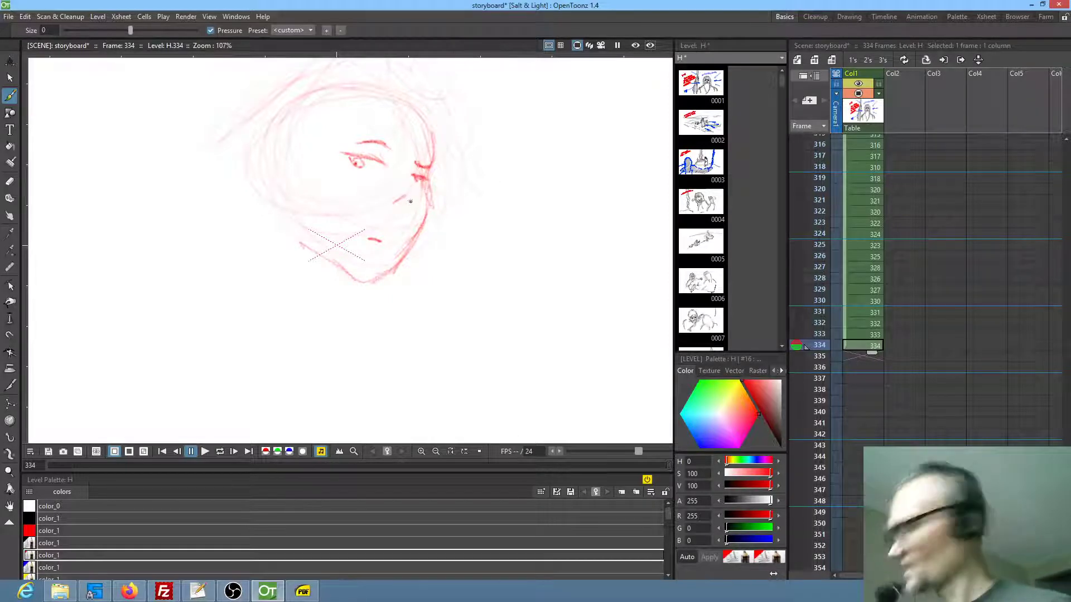
{"action": "key", "text": "ctrl+z"}
{"action": "left_click_drag", "start_coordinate": [404, 197], "coordinate": [395, 204]}
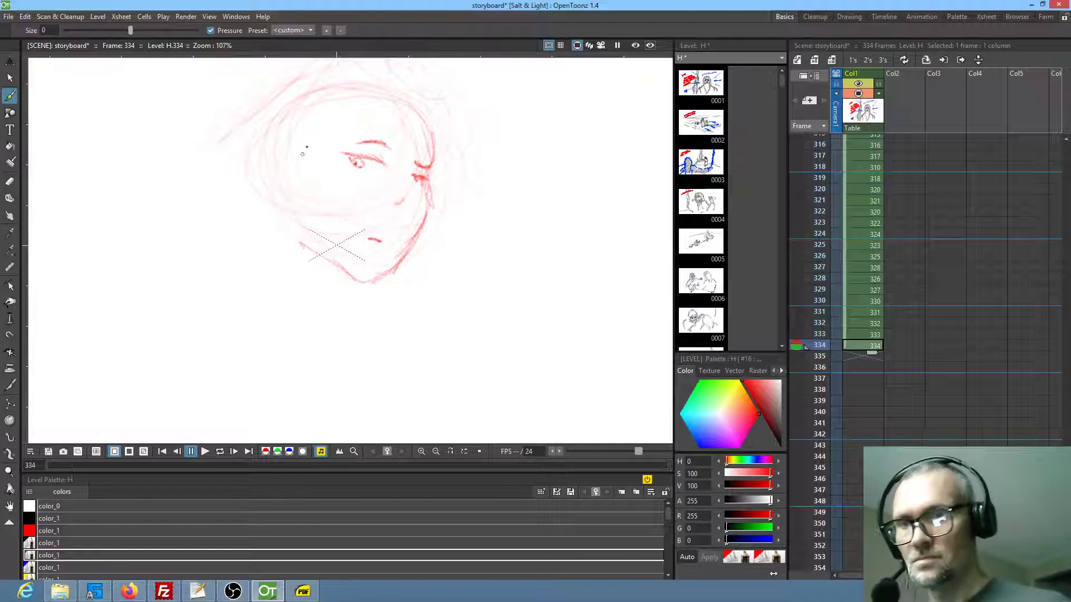
Draw the woman's ear, swept hair falling behind the head, neck and shoulder line around the face
{"action": "mouse_move", "coordinate": [304, 160]}
{"action": "left_mouse_down"}
{"action": "mouse_move", "coordinate": [289, 189]}
{"action": "mouse_move", "coordinate": [290, 153]}
{"action": "mouse_move", "coordinate": [297, 203]}
{"action": "mouse_move", "coordinate": [273, 175]}
{"action": "mouse_move", "coordinate": [294, 207]}
{"action": "mouse_move", "coordinate": [301, 198]}
{"action": "mouse_move", "coordinate": [373, 301]}
{"action": "left_mouse_up"}
{"action": "mouse_move", "coordinate": [288, 148]}
{"action": "left_mouse_down"}
{"action": "mouse_move", "coordinate": [341, 104]}
{"action": "mouse_move", "coordinate": [306, 146]}
{"action": "mouse_move", "coordinate": [339, 107]}
{"action": "mouse_move", "coordinate": [404, 81]}
{"action": "mouse_move", "coordinate": [423, 87]}
{"action": "mouse_move", "coordinate": [310, 151]}
{"action": "mouse_move", "coordinate": [377, 125]}
{"action": "mouse_move", "coordinate": [410, 100]}
{"action": "left_mouse_up"}
{"action": "mouse_move", "coordinate": [337, 133]}
{"action": "left_mouse_down"}
{"action": "mouse_move", "coordinate": [407, 84]}
{"action": "mouse_move", "coordinate": [436, 150]}
{"action": "left_mouse_up"}
{"action": "left_click_drag", "start_coordinate": [422, 98], "coordinate": [429, 141]}
{"action": "left_click_drag", "start_coordinate": [447, 198], "coordinate": [471, 254]}
{"action": "mouse_move", "coordinate": [456, 165]}
{"action": "left_mouse_down"}
{"action": "mouse_move", "coordinate": [459, 131]}
{"action": "mouse_move", "coordinate": [437, 100]}
{"action": "mouse_move", "coordinate": [294, 115]}
{"action": "left_mouse_up"}
{"action": "left_click_drag", "start_coordinate": [251, 167], "coordinate": [131, 334]}
{"action": "mouse_move", "coordinate": [385, 345]}
{"action": "left_mouse_down"}
{"action": "mouse_move", "coordinate": [424, 366]}
{"action": "mouse_move", "coordinate": [437, 389]}
{"action": "mouse_move", "coordinate": [469, 405]}
{"action": "left_mouse_up"}
{"action": "mouse_move", "coordinate": [491, 353]}
{"action": "left_mouse_down"}
{"action": "mouse_move", "coordinate": [491, 274]}
{"action": "mouse_move", "coordinate": [454, 325]}
{"action": "left_mouse_up"}
{"action": "left_click_drag", "start_coordinate": [515, 313], "coordinate": [472, 304]}
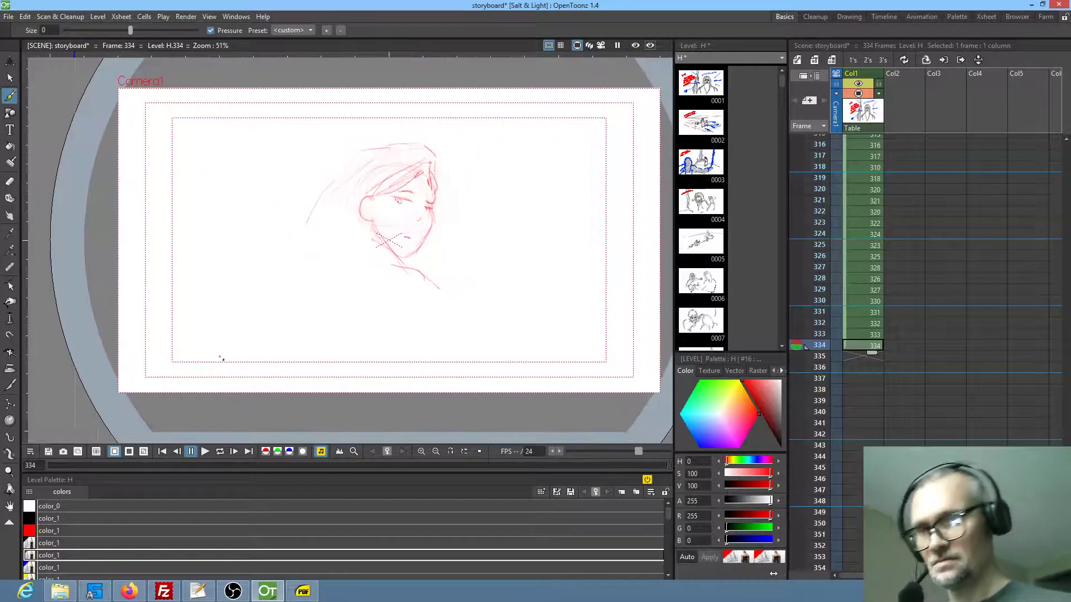
Sketch a small hatched round shape with a loop on each side and strands hanging below, left of the woman near the frame's lower edge
{"action": "mouse_move", "coordinate": [260, 355]}
{"action": "left_mouse_down"}
{"action": "mouse_move", "coordinate": [248, 320]}
{"action": "mouse_move", "coordinate": [272, 352]}
{"action": "mouse_move", "coordinate": [251, 318]}
{"action": "mouse_move", "coordinate": [238, 346]}
{"action": "mouse_move", "coordinate": [269, 325]}
{"action": "mouse_move", "coordinate": [275, 336]}
{"action": "mouse_move", "coordinate": [260, 354]}
{"action": "mouse_move", "coordinate": [280, 319]}
{"action": "left_mouse_up"}
{"action": "left_click_drag", "start_coordinate": [222, 340], "coordinate": [240, 345]}
{"action": "left_click_drag", "start_coordinate": [254, 342], "coordinate": [267, 375]}
{"action": "left_click_drag", "start_coordinate": [268, 351], "coordinate": [287, 380]}
{"action": "mouse_move", "coordinate": [272, 357]}
{"action": "left_mouse_down"}
{"action": "mouse_move", "coordinate": [283, 382]}
{"action": "mouse_move", "coordinate": [264, 383]}
{"action": "left_mouse_up"}
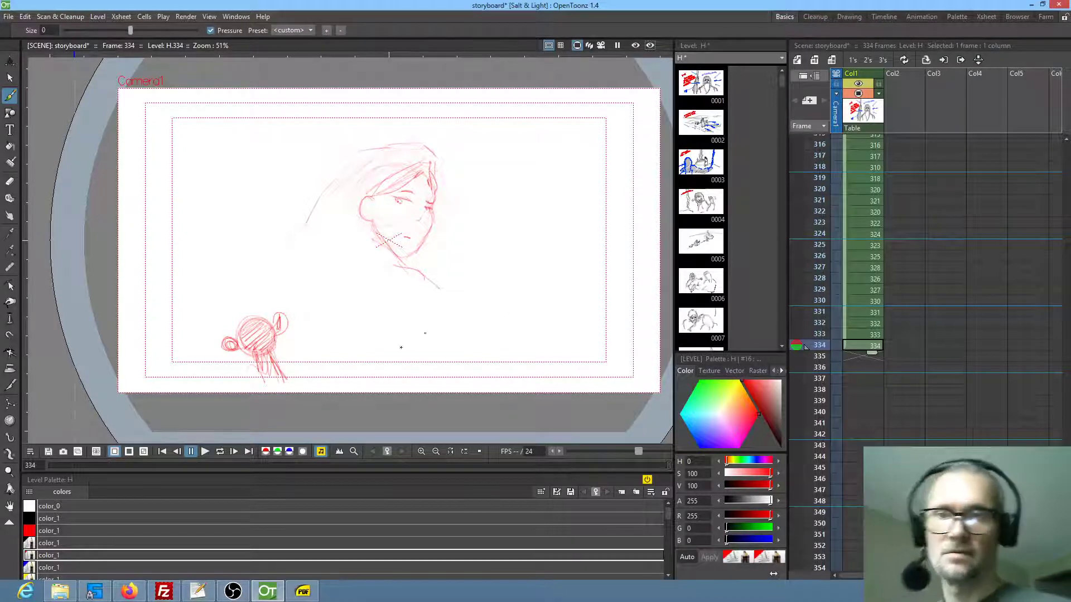
{"action": "mouse_move", "coordinate": [285, 374]}
{"action": "left_mouse_down"}
{"action": "mouse_move", "coordinate": [272, 348]}
{"action": "mouse_move", "coordinate": [258, 386]}
{"action": "left_mouse_up"}
{"action": "left_click_drag", "start_coordinate": [259, 352], "coordinate": [255, 392]}
Lasso the small hatched shape, mirror it horizontally, and place it below the woman's face
{"action": "key", "text": "s"}
{"action": "mouse_move", "coordinate": [291, 287]}
{"action": "left_mouse_down"}
{"action": "mouse_move", "coordinate": [341, 336]}
{"action": "mouse_move", "coordinate": [292, 286]}
{"action": "left_mouse_up"}
{"action": "left_click", "coordinate": [196, 338]}
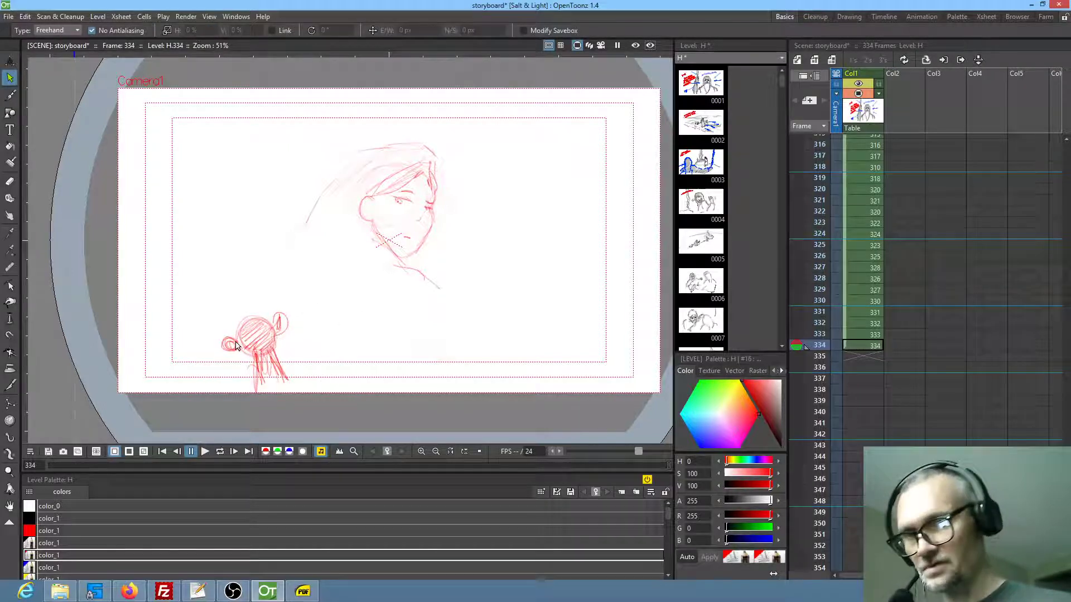
{"action": "left_click_drag", "start_coordinate": [266, 290], "coordinate": [274, 281]}
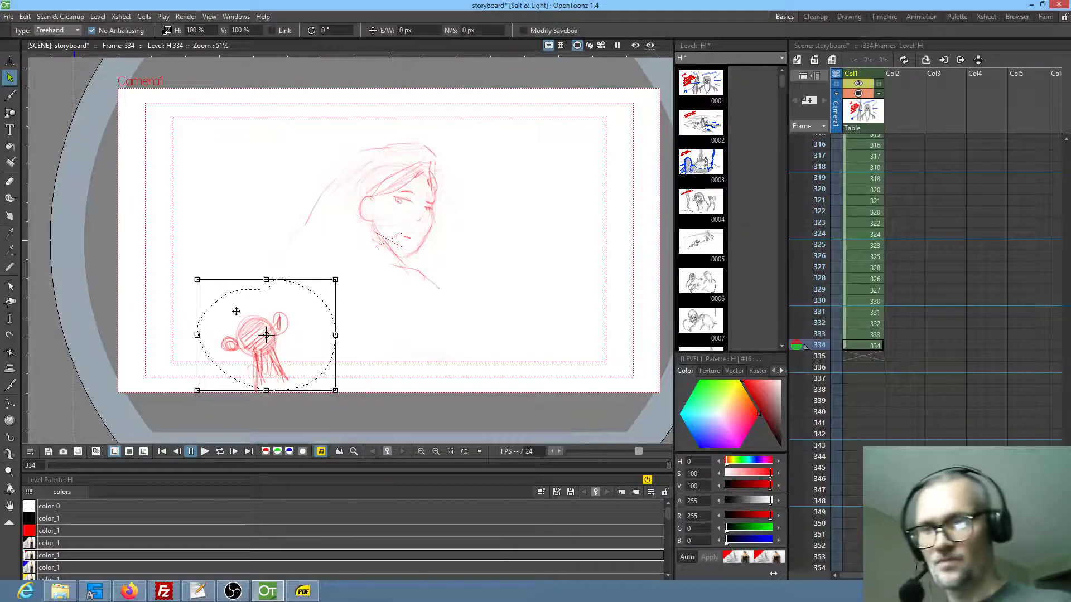
{"action": "mouse_move", "coordinate": [197, 334]}
{"action": "left_mouse_down"}
{"action": "mouse_move", "coordinate": [492, 337]}
{"action": "mouse_move", "coordinate": [486, 347]}
{"action": "left_mouse_up"}
{"action": "left_click_drag", "start_coordinate": [422, 356], "coordinate": [415, 366]}
Refine the hatched shape and the woman's mouth, then sketch her chest and arm lines and a faint oval beside her
{"action": "key", "text": "b"}
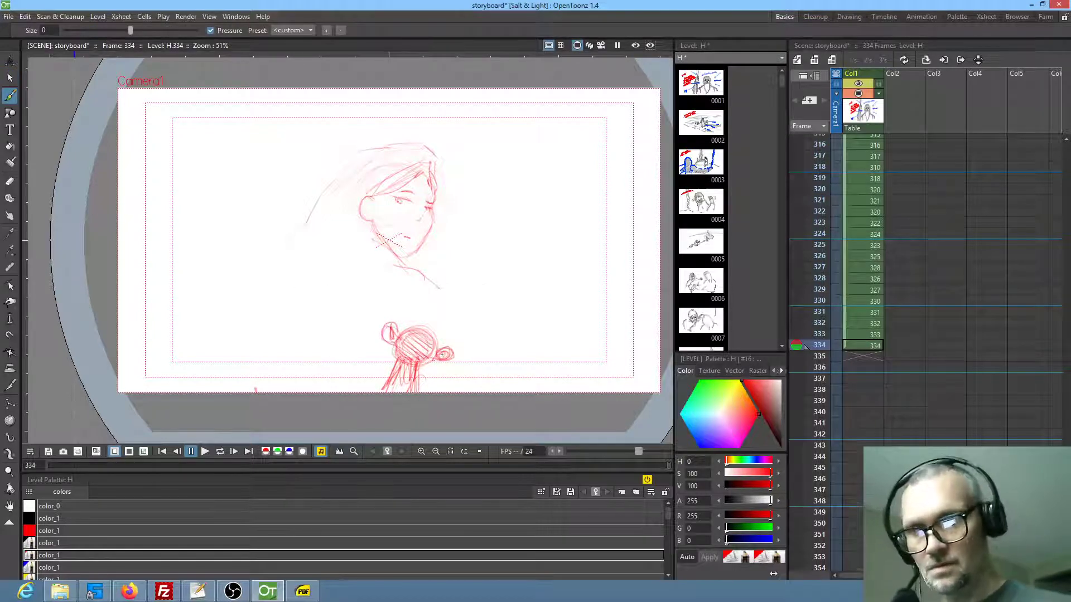
{"action": "mouse_move", "coordinate": [406, 336]}
{"action": "left_mouse_down"}
{"action": "mouse_move", "coordinate": [430, 320]}
{"action": "mouse_move", "coordinate": [433, 332]}
{"action": "mouse_move", "coordinate": [416, 323]}
{"action": "mouse_move", "coordinate": [427, 348]}
{"action": "mouse_move", "coordinate": [413, 390]}
{"action": "mouse_move", "coordinate": [396, 352]}
{"action": "left_mouse_up"}
{"action": "left_click_drag", "start_coordinate": [373, 290], "coordinate": [389, 301]}
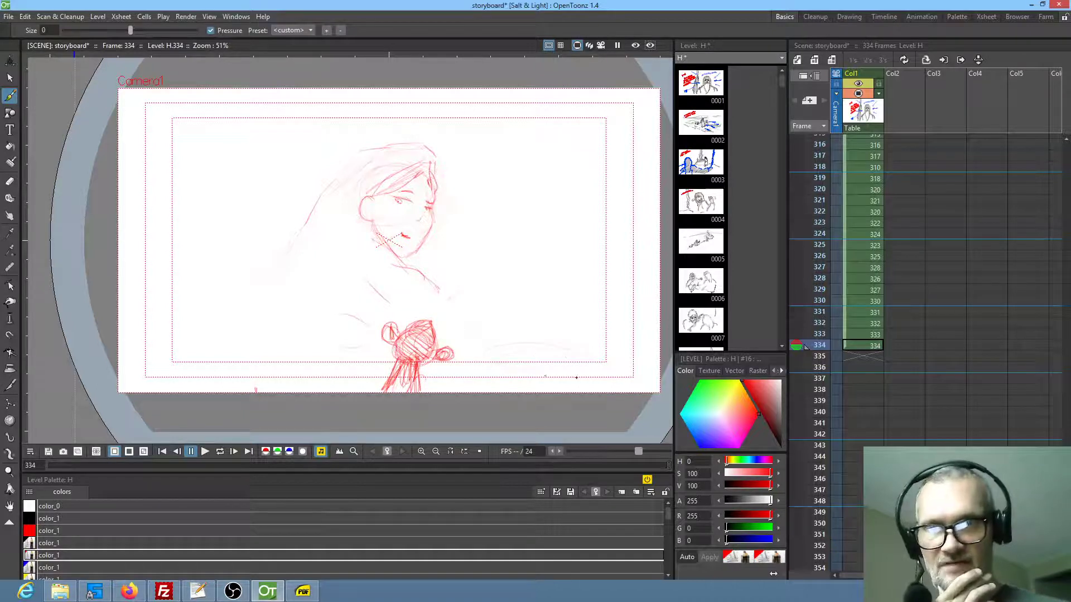
Select the whole drawing, scale it to 89.18%, and shift it by -48.85 px horizontally and 204.3 px vertically
{"action": "key", "text": "s"}
{"action": "mouse_move", "coordinate": [496, 138]}
{"action": "left_mouse_down"}
{"action": "mouse_move", "coordinate": [227, 315]}
{"action": "mouse_move", "coordinate": [616, 306]}
{"action": "mouse_move", "coordinate": [498, 144]}
{"action": "left_mouse_up"}
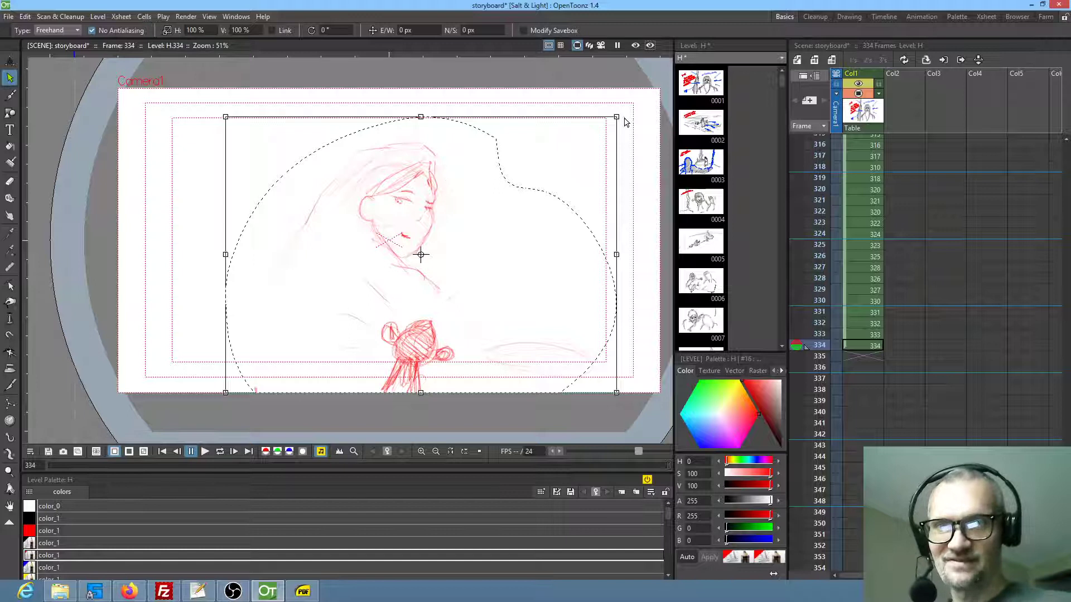
{"action": "left_click_drag", "start_coordinate": [617, 116], "coordinate": [573, 147]}
{"action": "left_click_drag", "start_coordinate": [449, 281], "coordinate": [443, 255]}
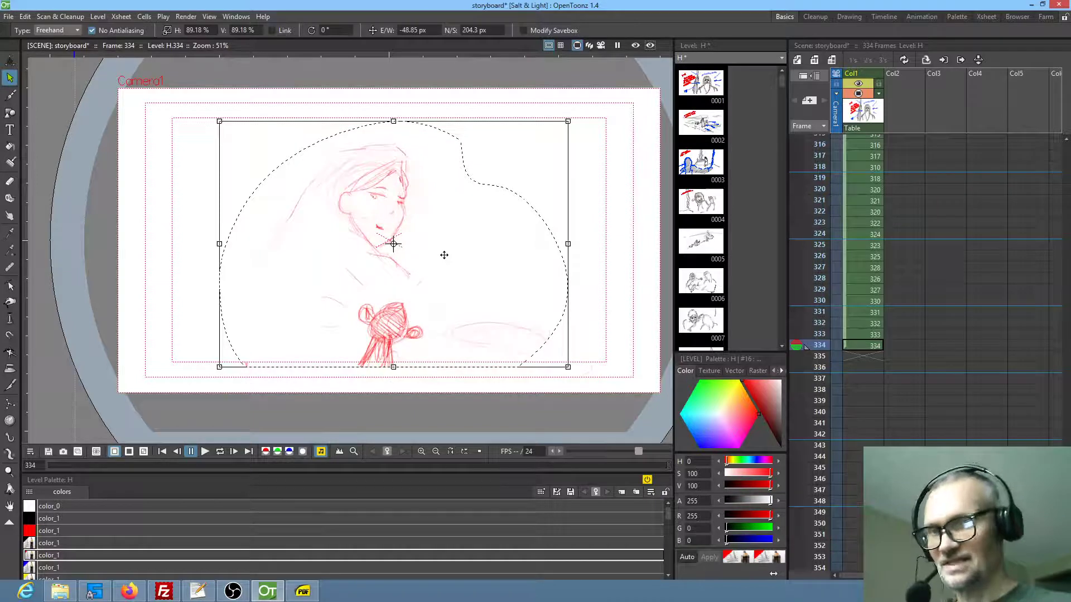
Draw a wide shallow bowl over the faint oval in front of the woman, with rounded food heaped above its rim
{"action": "key", "text": "b"}
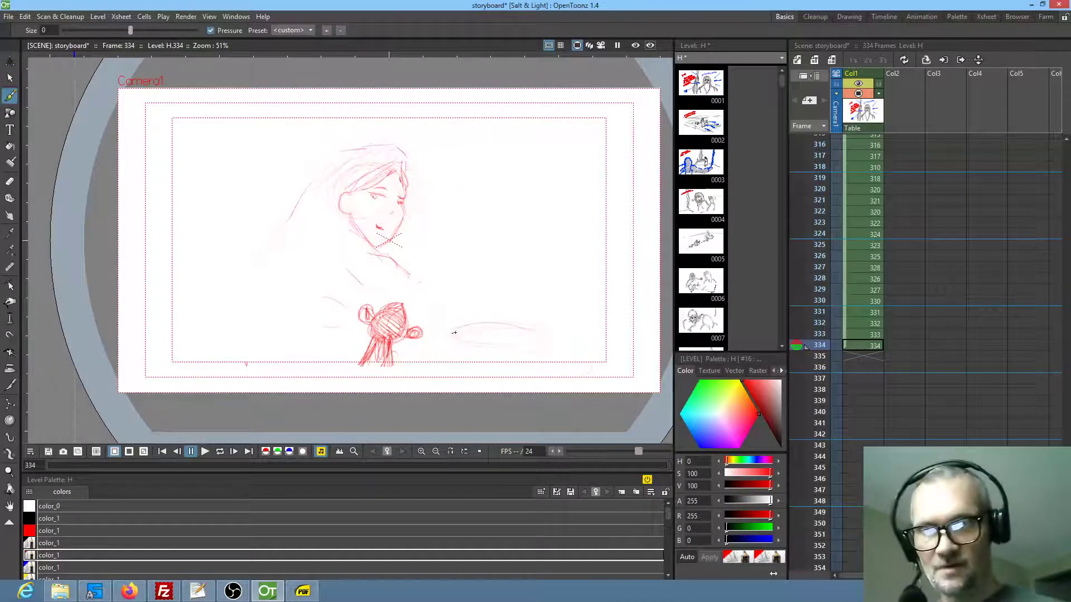
{"action": "left_click_drag", "start_coordinate": [452, 330], "coordinate": [535, 326]}
{"action": "mouse_move", "coordinate": [447, 332]}
{"action": "left_mouse_down"}
{"action": "mouse_move", "coordinate": [542, 325]}
{"action": "mouse_move", "coordinate": [467, 327]}
{"action": "mouse_move", "coordinate": [521, 326]}
{"action": "mouse_move", "coordinate": [454, 348]}
{"action": "mouse_move", "coordinate": [509, 355]}
{"action": "mouse_move", "coordinate": [523, 347]}
{"action": "mouse_move", "coordinate": [466, 319]}
{"action": "mouse_move", "coordinate": [512, 320]}
{"action": "left_mouse_up"}
{"action": "left_click_drag", "start_coordinate": [522, 326], "coordinate": [539, 331]}
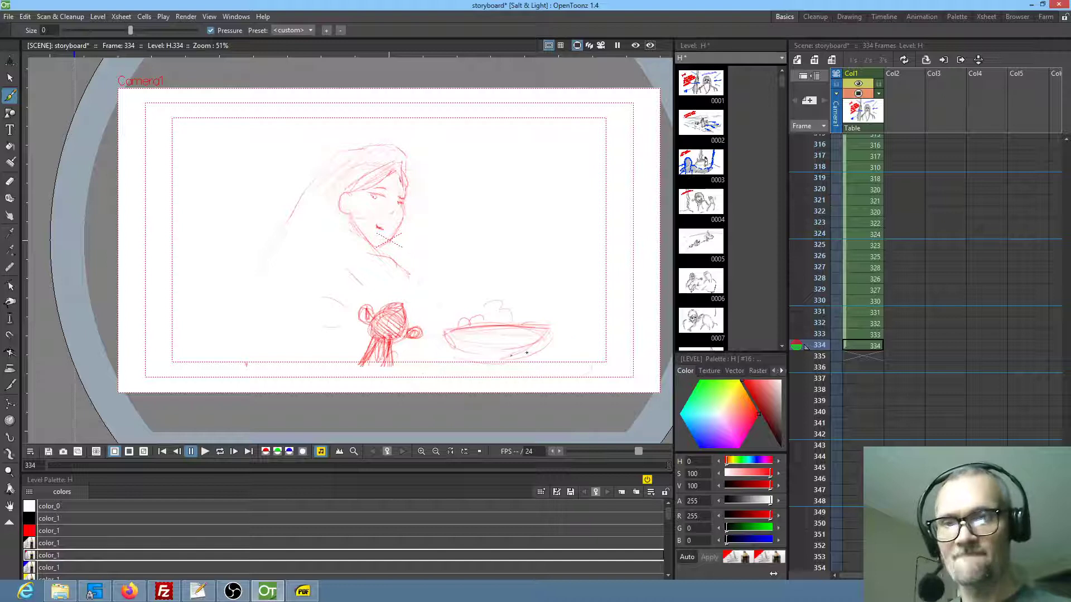
Sketch a long tabletop edge beneath the bowl and add rounded food shapes beside the bowl
{"action": "left_click_drag", "start_coordinate": [402, 352], "coordinate": [557, 344]}
{"action": "mouse_move", "coordinate": [422, 354]}
{"action": "left_mouse_down"}
{"action": "mouse_move", "coordinate": [598, 352]}
{"action": "mouse_move", "coordinate": [418, 351]}
{"action": "mouse_move", "coordinate": [620, 351]}
{"action": "left_mouse_up"}
{"action": "mouse_move", "coordinate": [575, 326]}
{"action": "left_mouse_down"}
{"action": "mouse_move", "coordinate": [574, 347]}
{"action": "mouse_move", "coordinate": [574, 322]}
{"action": "mouse_move", "coordinate": [605, 349]}
{"action": "mouse_move", "coordinate": [613, 334]}
{"action": "left_mouse_up"}
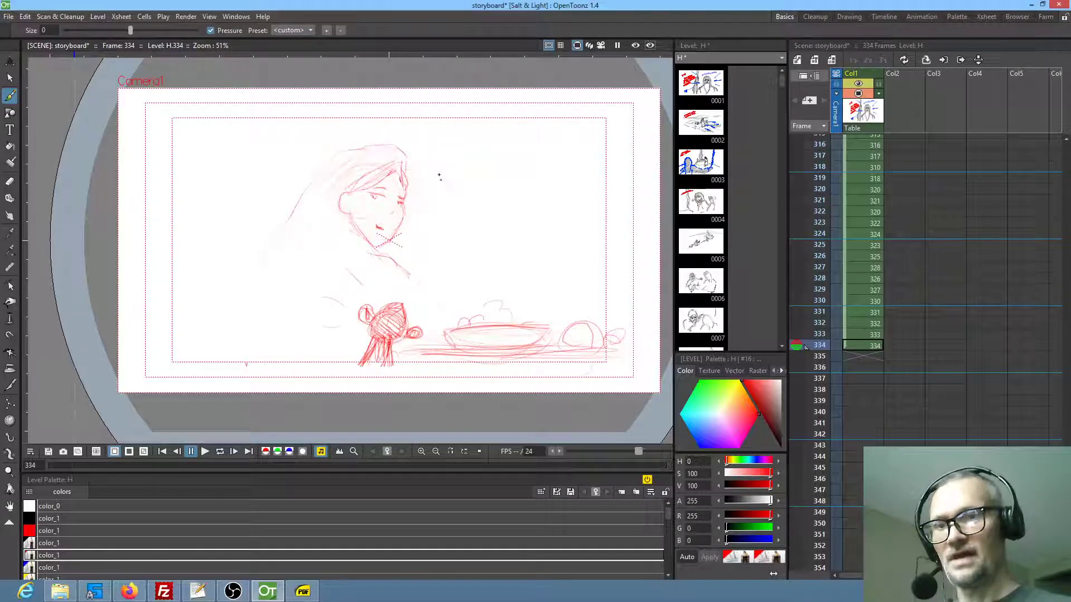
Sketch two small hatched figures facing each other in the background beside the woman's face, with a doorway frame above them
{"action": "mouse_move", "coordinate": [440, 178]}
{"action": "left_mouse_down"}
{"action": "mouse_move", "coordinate": [458, 200]}
{"action": "mouse_move", "coordinate": [425, 202]}
{"action": "mouse_move", "coordinate": [451, 199]}
{"action": "mouse_move", "coordinate": [423, 217]}
{"action": "mouse_move", "coordinate": [449, 212]}
{"action": "mouse_move", "coordinate": [422, 214]}
{"action": "left_mouse_up"}
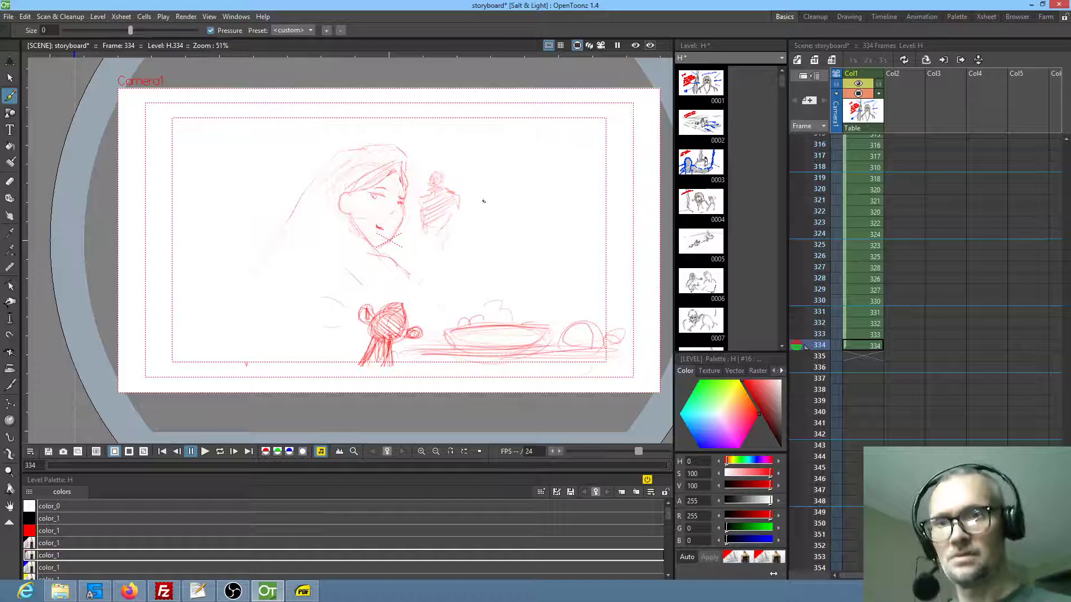
{"action": "mouse_move", "coordinate": [478, 185]}
{"action": "left_mouse_down"}
{"action": "mouse_move", "coordinate": [488, 187]}
{"action": "mouse_move", "coordinate": [478, 192]}
{"action": "mouse_move", "coordinate": [490, 226]}
{"action": "left_mouse_up"}
{"action": "mouse_move", "coordinate": [434, 140]}
{"action": "left_mouse_down"}
{"action": "mouse_move", "coordinate": [493, 138]}
{"action": "mouse_move", "coordinate": [489, 168]}
{"action": "left_mouse_up"}
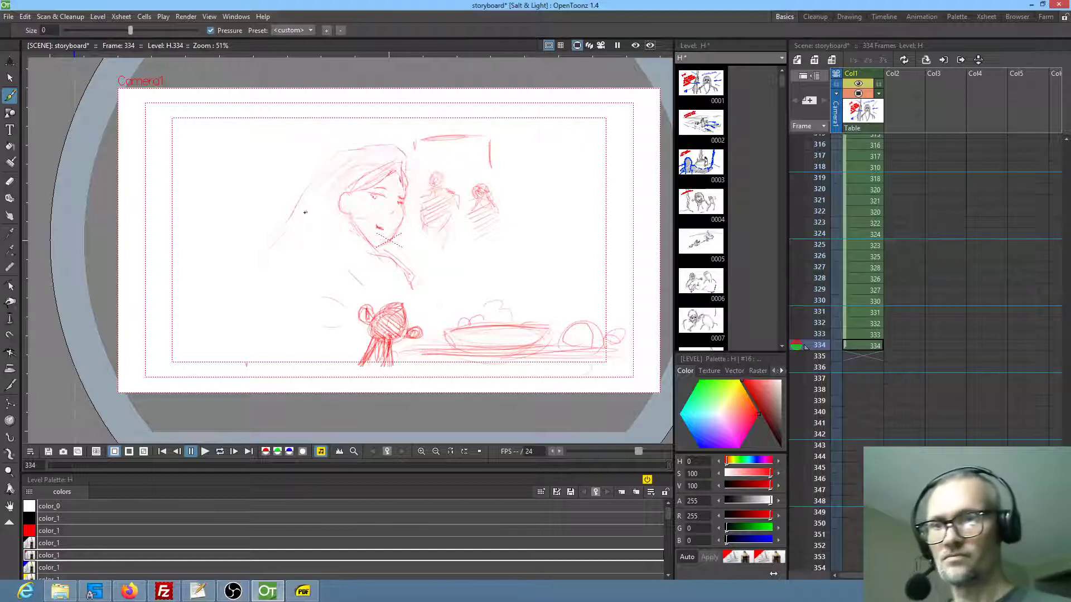
Extend the woman's long hair and shoulder lines, and hatch the lower robes of the two background figures
{"action": "left_click_drag", "start_coordinate": [306, 212], "coordinate": [256, 285]}
{"action": "left_click_drag", "start_coordinate": [374, 265], "coordinate": [267, 321]}
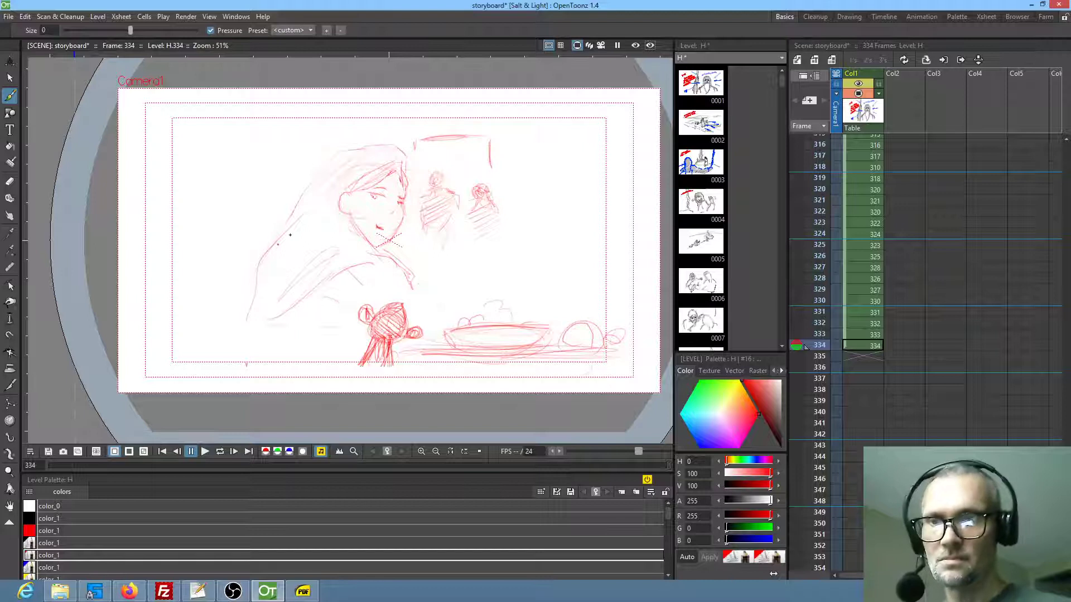
{"action": "left_click_drag", "start_coordinate": [243, 276], "coordinate": [233, 305]}
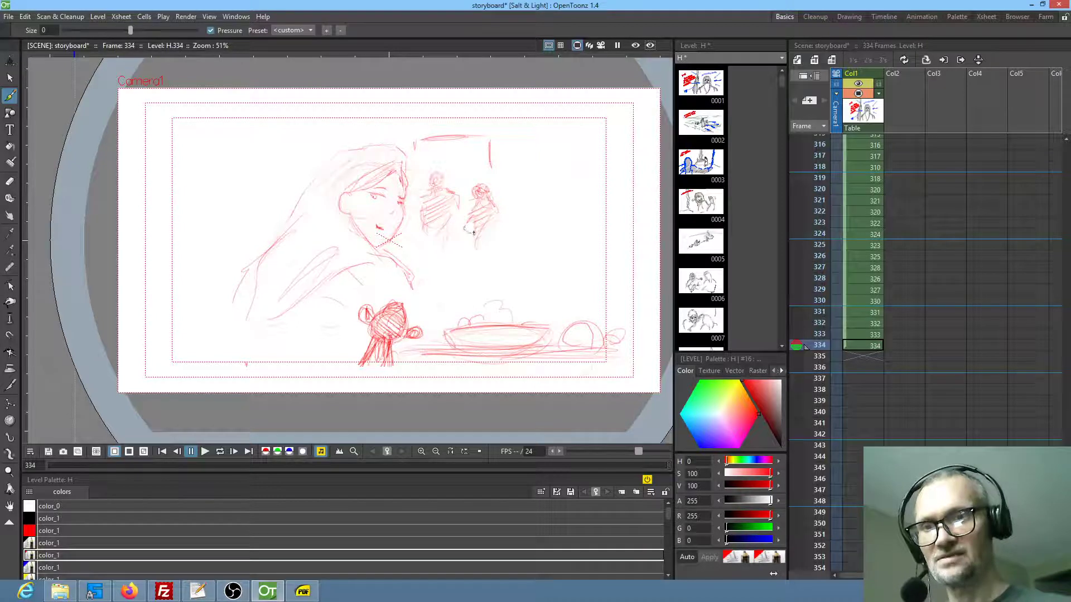
{"action": "left_click_drag", "start_coordinate": [464, 221], "coordinate": [464, 221]}
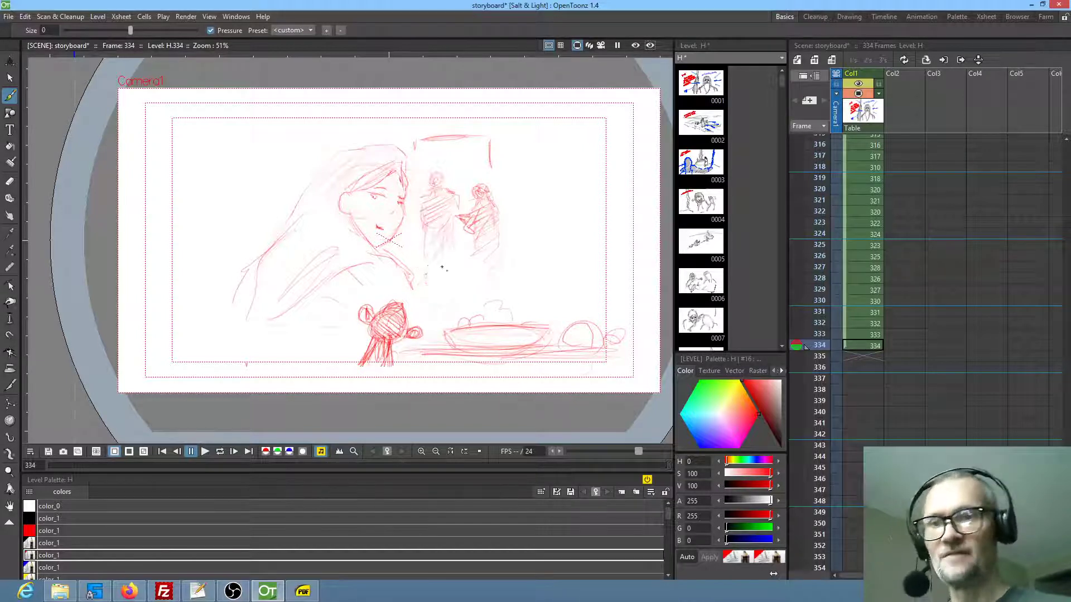
{"action": "mouse_move", "coordinate": [456, 249]}
{"action": "left_mouse_down"}
{"action": "mouse_move", "coordinate": [461, 273]}
{"action": "mouse_move", "coordinate": [463, 251]}
{"action": "mouse_move", "coordinate": [426, 281]}
{"action": "left_mouse_up"}
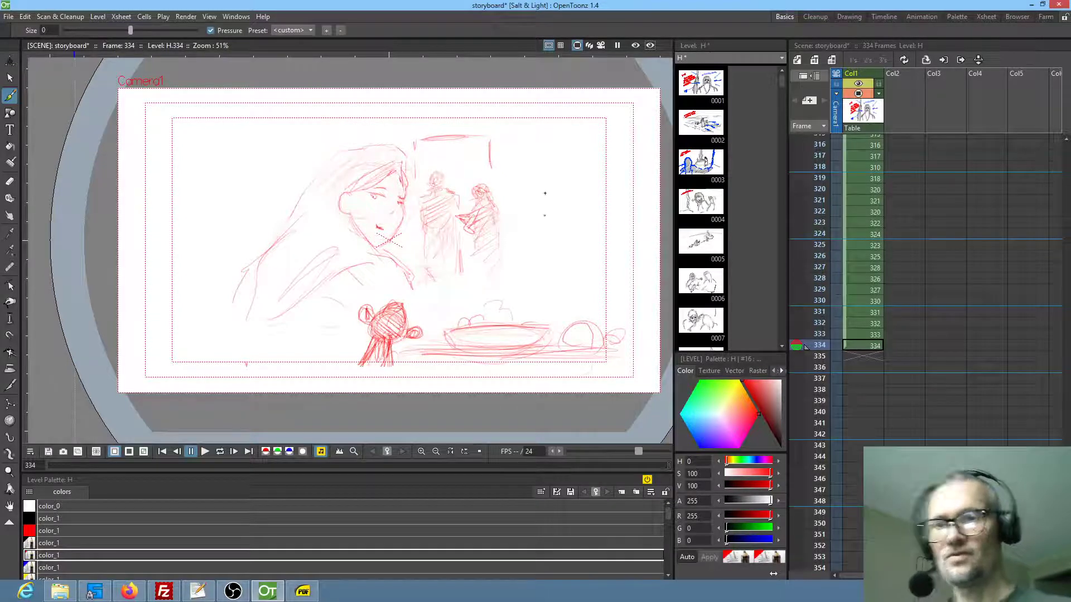
Lasso the two background figures with their doorway, reposition them with a rotation of about -2°, and erase their lower legs
{"action": "key", "text": "s"}
{"action": "mouse_move", "coordinate": [480, 121]}
{"action": "left_mouse_down"}
{"action": "mouse_move", "coordinate": [447, 119]}
{"action": "mouse_move", "coordinate": [410, 149]}
{"action": "mouse_move", "coordinate": [428, 268]}
{"action": "mouse_move", "coordinate": [528, 216]}
{"action": "mouse_move", "coordinate": [527, 179]}
{"action": "mouse_move", "coordinate": [506, 206]}
{"action": "left_mouse_up"}
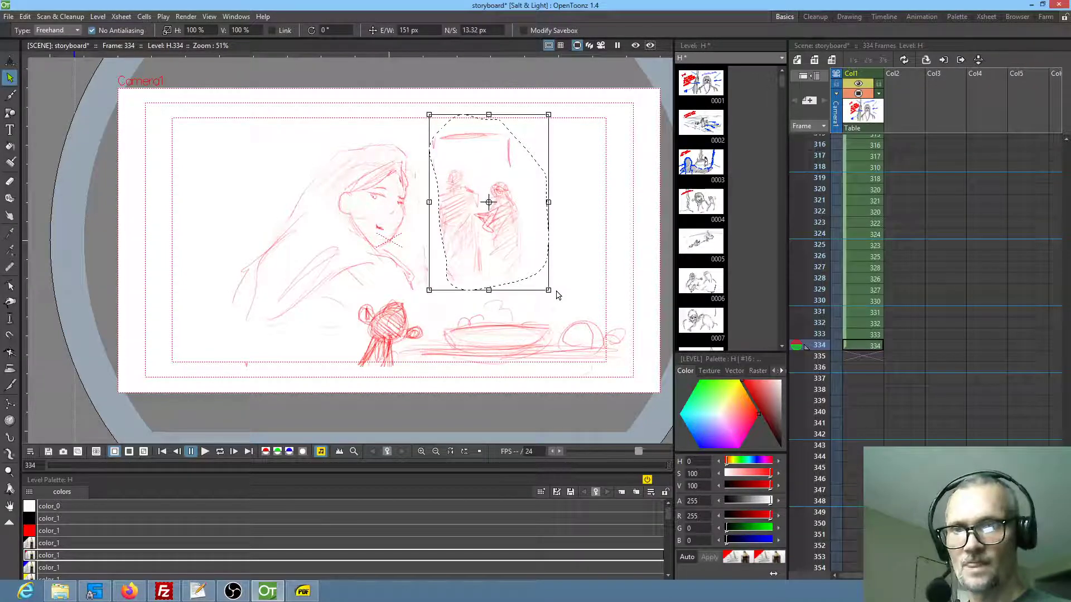
{"action": "left_click_drag", "start_coordinate": [552, 294], "coordinate": [549, 296]}
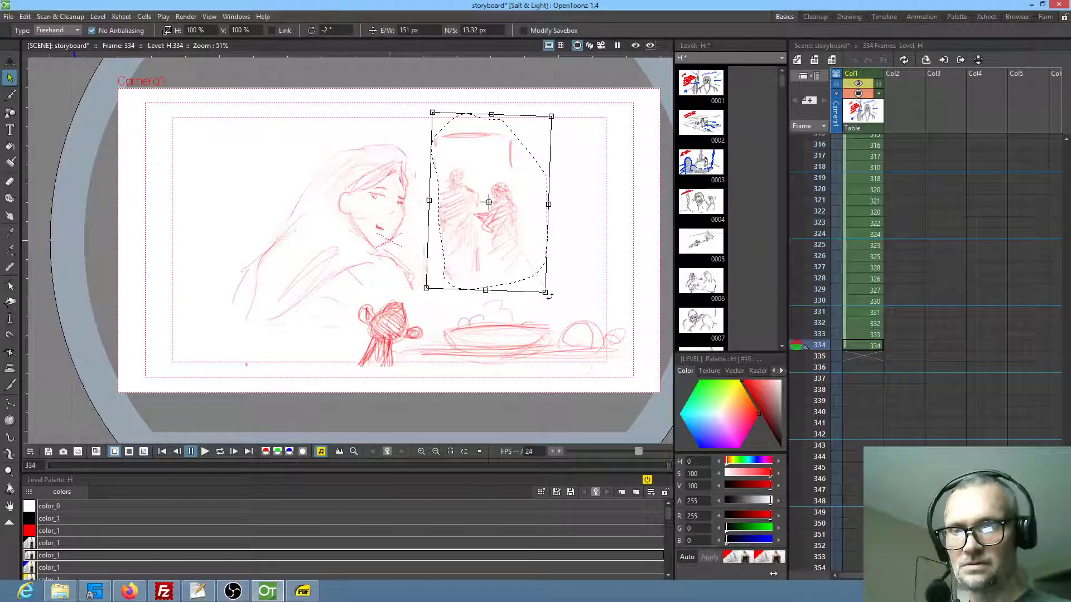
{"action": "mouse_move", "coordinate": [519, 242]}
{"action": "left_mouse_down"}
{"action": "mouse_move", "coordinate": [527, 301]}
{"action": "mouse_move", "coordinate": [551, 294]}
{"action": "mouse_move", "coordinate": [521, 211]}
{"action": "left_mouse_up"}
{"action": "key", "text": "a"}
{"action": "mouse_move", "coordinate": [576, 230]}
{"action": "left_mouse_down"}
{"action": "mouse_move", "coordinate": [567, 268]}
{"action": "mouse_move", "coordinate": [566, 241]}
{"action": "left_mouse_up"}
Lasso the background figures and doorway again and move them 488.53 px horizontally and -697.27 px vertically, above the bowl
{"action": "key", "text": "s"}
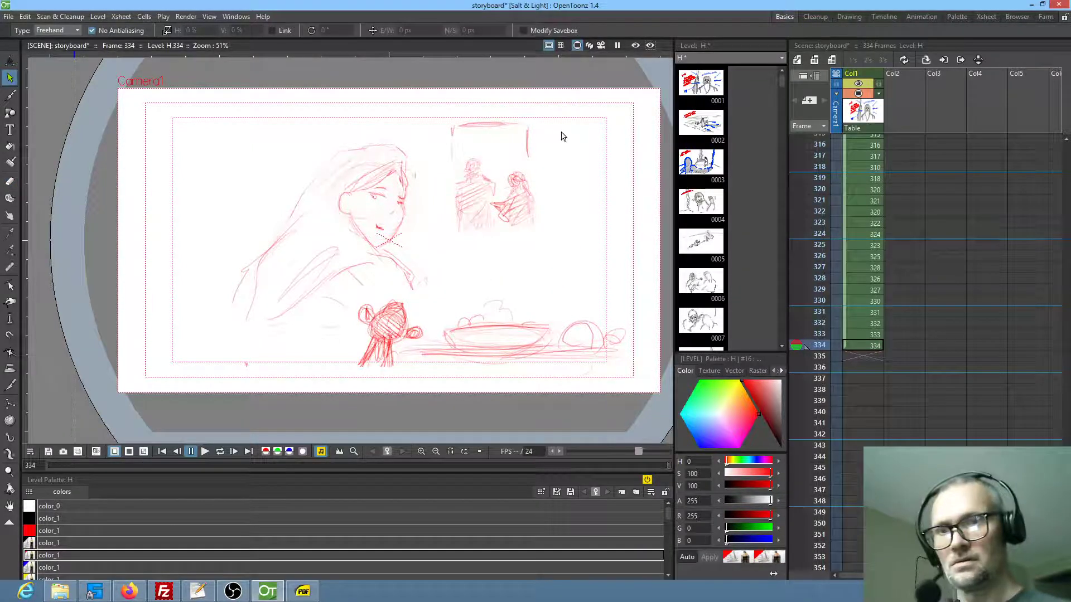
{"action": "mouse_move", "coordinate": [561, 137]}
{"action": "left_mouse_down"}
{"action": "mouse_move", "coordinate": [509, 262]}
{"action": "mouse_move", "coordinate": [564, 139]}
{"action": "left_mouse_up"}
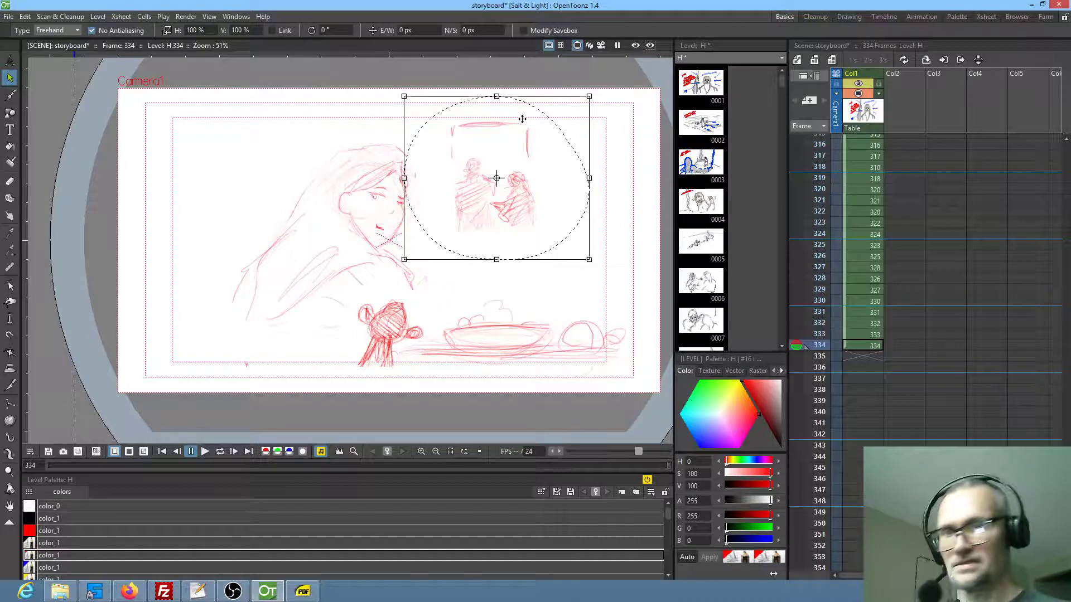
{"action": "left_click", "coordinate": [623, 131]}
{"action": "mouse_move", "coordinate": [580, 127]}
{"action": "left_mouse_down"}
{"action": "mouse_move", "coordinate": [436, 199]}
{"action": "mouse_move", "coordinate": [562, 117]}
{"action": "left_mouse_up"}
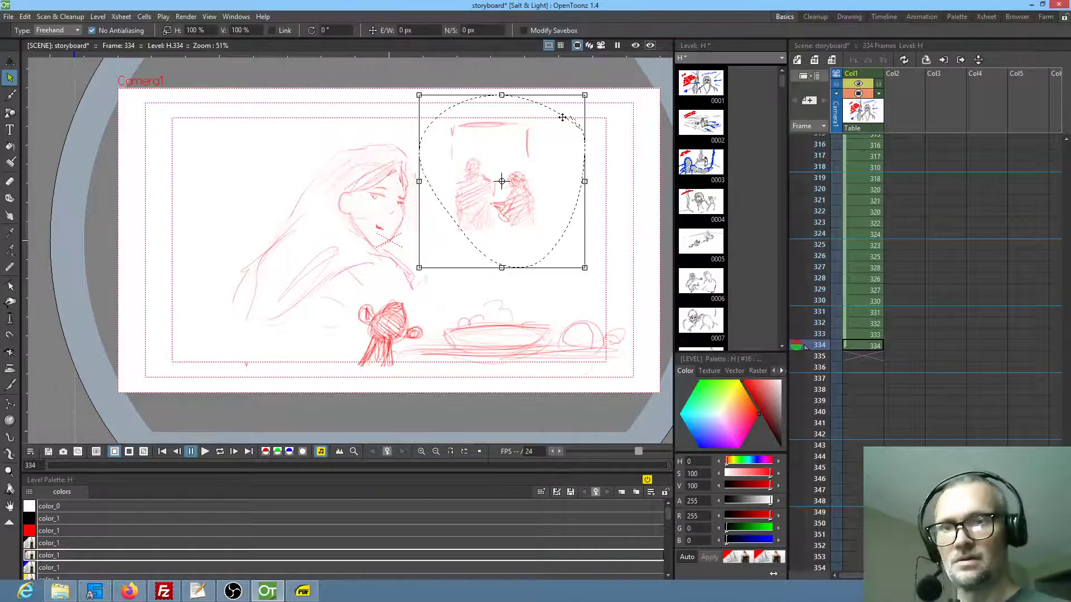
{"action": "mouse_move", "coordinate": [540, 163]}
{"action": "left_mouse_down"}
{"action": "mouse_move", "coordinate": [568, 234]}
{"action": "mouse_move", "coordinate": [597, 251]}
{"action": "left_mouse_up"}
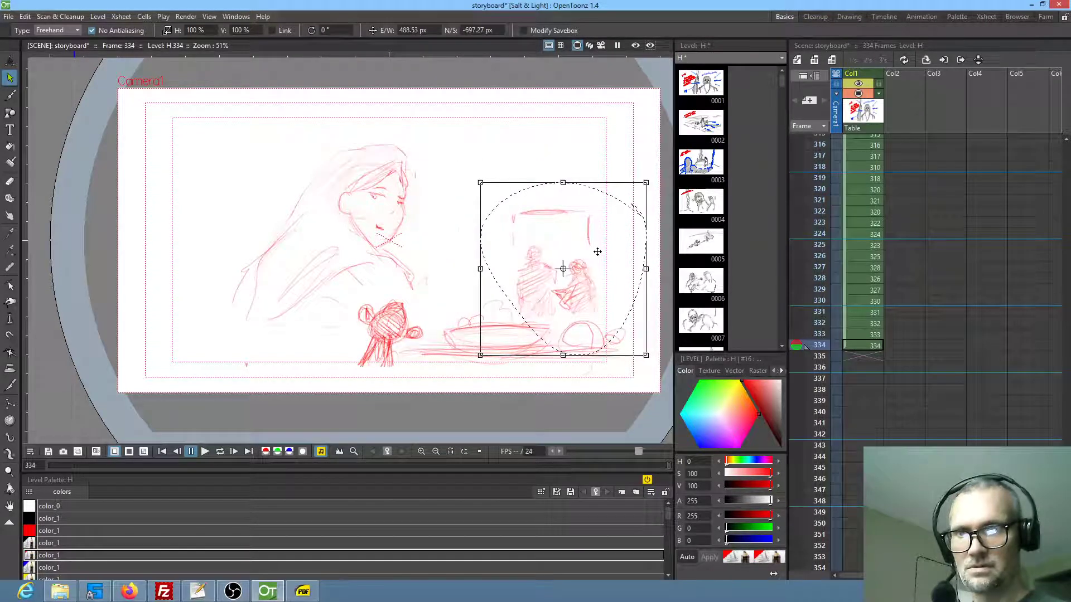
Lasso the whole drawing and shift it by -248.71 px horizontally and 124.35 px vertically
{"action": "left_click_drag", "start_coordinate": [461, 136], "coordinate": [445, 139]}
{"action": "left_click", "coordinate": [444, 139]}
{"action": "mouse_move", "coordinate": [202, 183]}
{"action": "left_mouse_down"}
{"action": "mouse_move", "coordinate": [265, 392]}
{"action": "mouse_move", "coordinate": [660, 360]}
{"action": "mouse_move", "coordinate": [382, 124]}
{"action": "mouse_move", "coordinate": [368, 127]}
{"action": "left_mouse_up"}
{"action": "left_click_drag", "start_coordinate": [371, 234], "coordinate": [340, 219]}
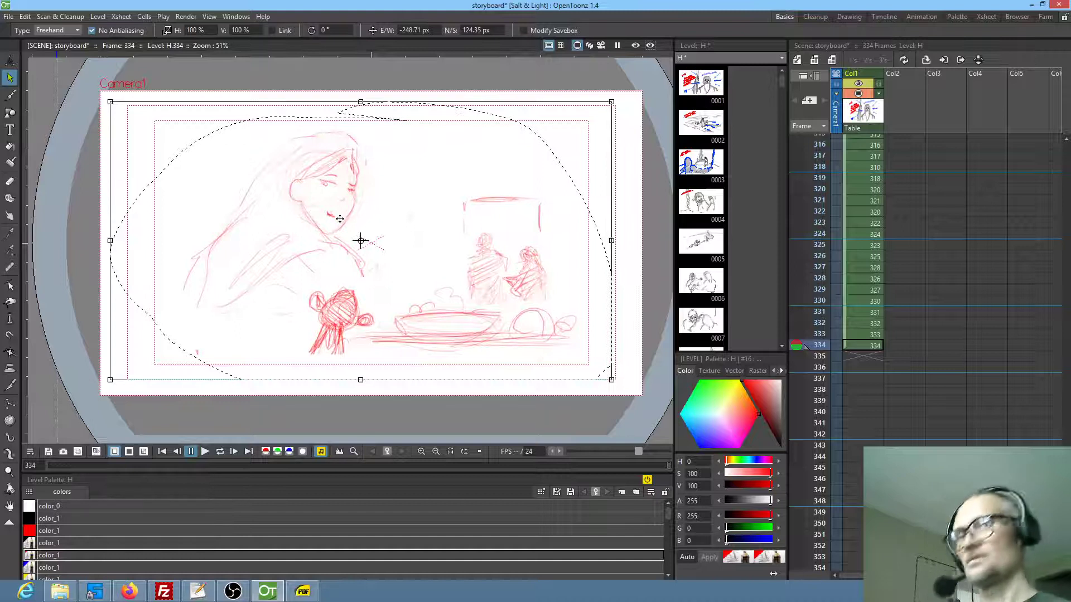
Sketch draped canopy folds across the upper background and faint horizontal beam lines on both sides of the doorway
{"action": "key", "text": "b"}
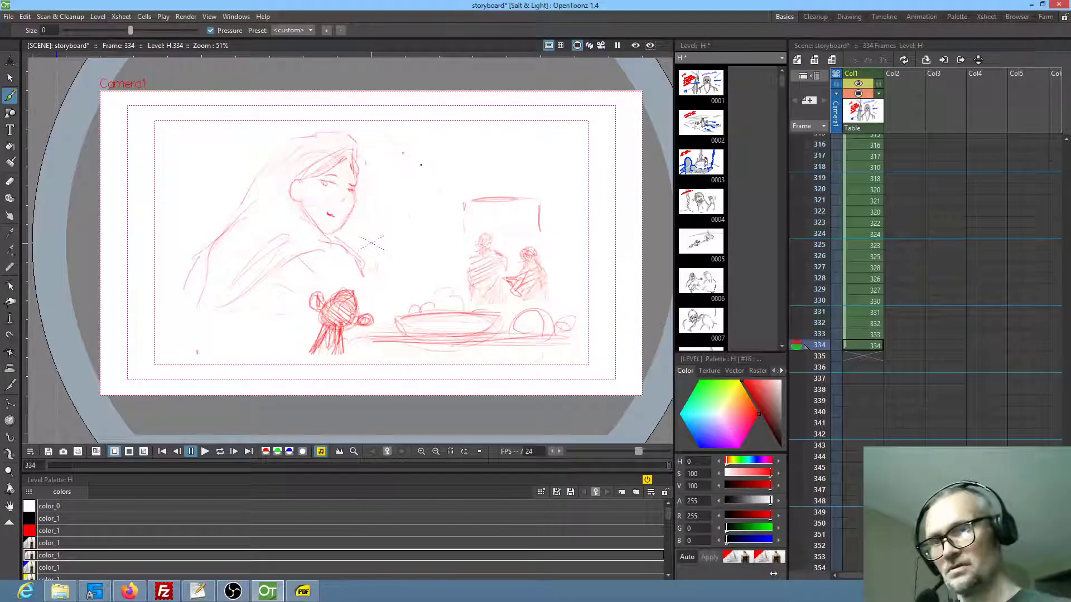
{"action": "left_click_drag", "start_coordinate": [451, 188], "coordinate": [384, 138]}
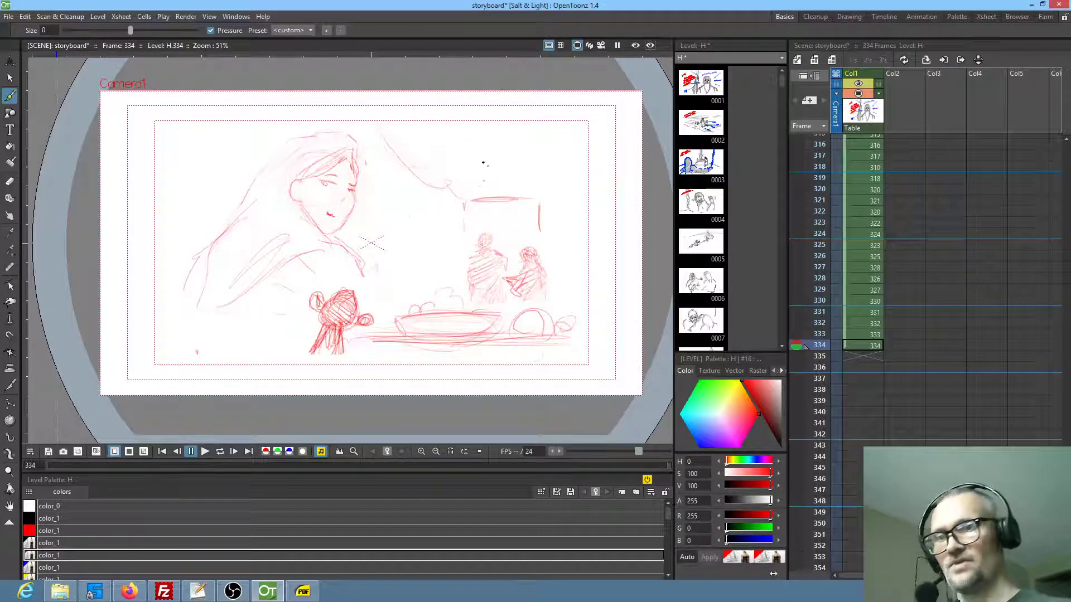
{"action": "left_click_drag", "start_coordinate": [451, 125], "coordinate": [494, 187]}
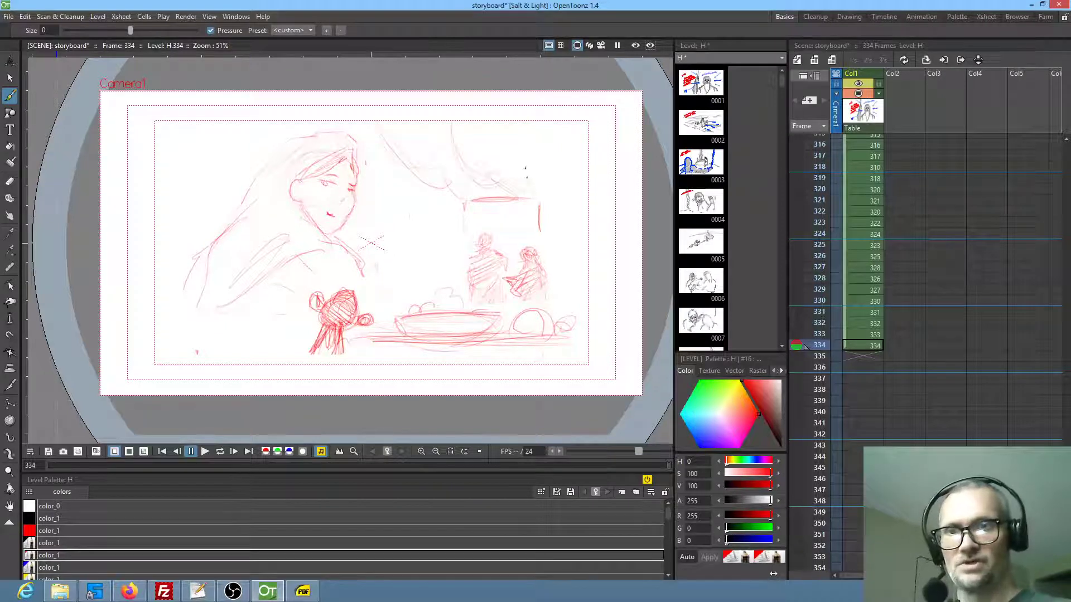
{"action": "left_click_drag", "start_coordinate": [606, 180], "coordinate": [574, 202]}
{"action": "left_click_drag", "start_coordinate": [436, 207], "coordinate": [412, 210]}
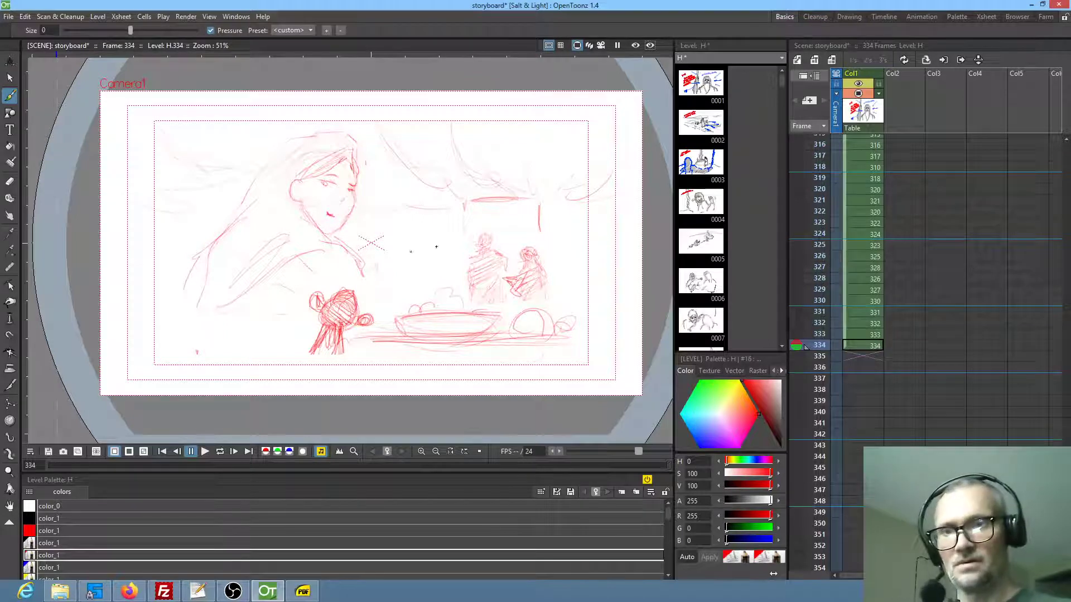
{"action": "left_click_drag", "start_coordinate": [582, 201], "coordinate": [637, 191]}
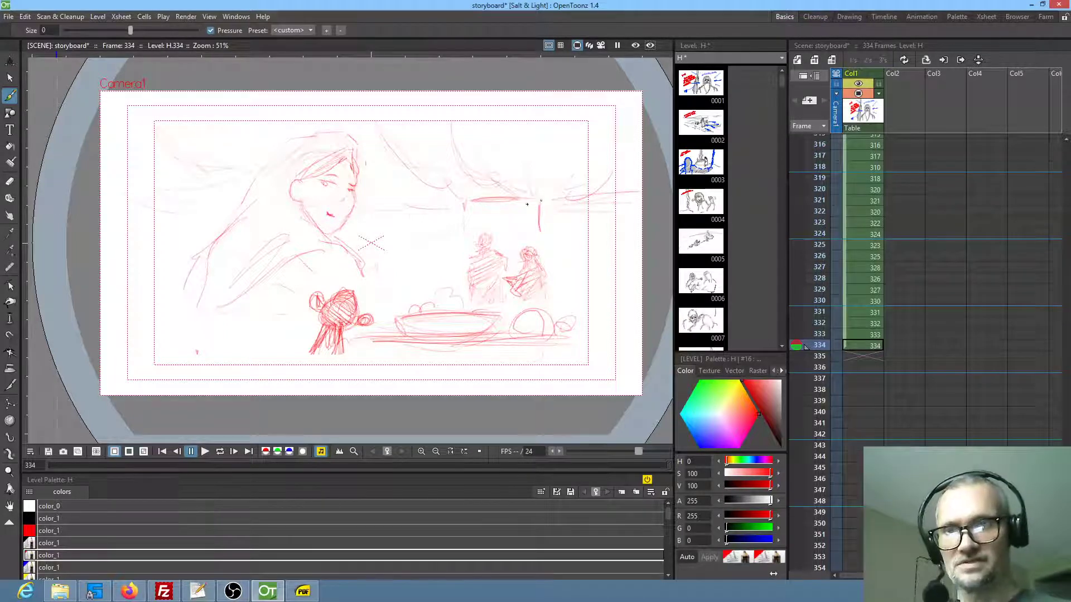
Draw round hanging shapes along the back beam, plus vertical lines for the doorway post and the table's near corner
{"action": "mouse_move", "coordinate": [440, 208]}
{"action": "left_mouse_down"}
{"action": "mouse_move", "coordinate": [431, 216]}
{"action": "mouse_move", "coordinate": [444, 230]}
{"action": "mouse_move", "coordinate": [450, 222]}
{"action": "mouse_move", "coordinate": [421, 211]}
{"action": "left_mouse_up"}
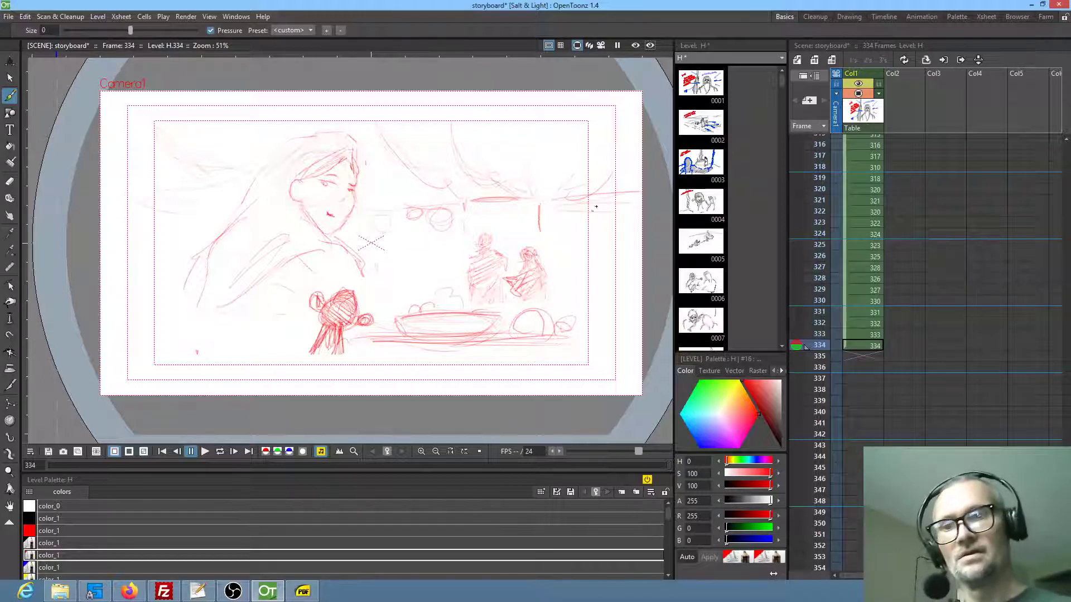
{"action": "left_click_drag", "start_coordinate": [455, 208], "coordinate": [454, 233]}
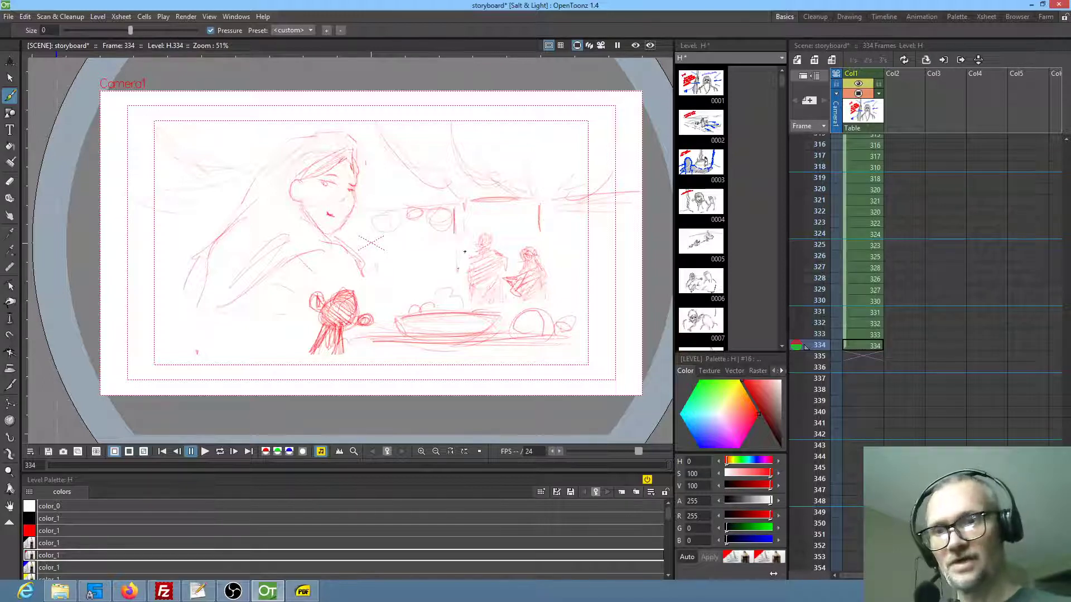
{"action": "left_click_drag", "start_coordinate": [349, 338], "coordinate": [344, 365]}
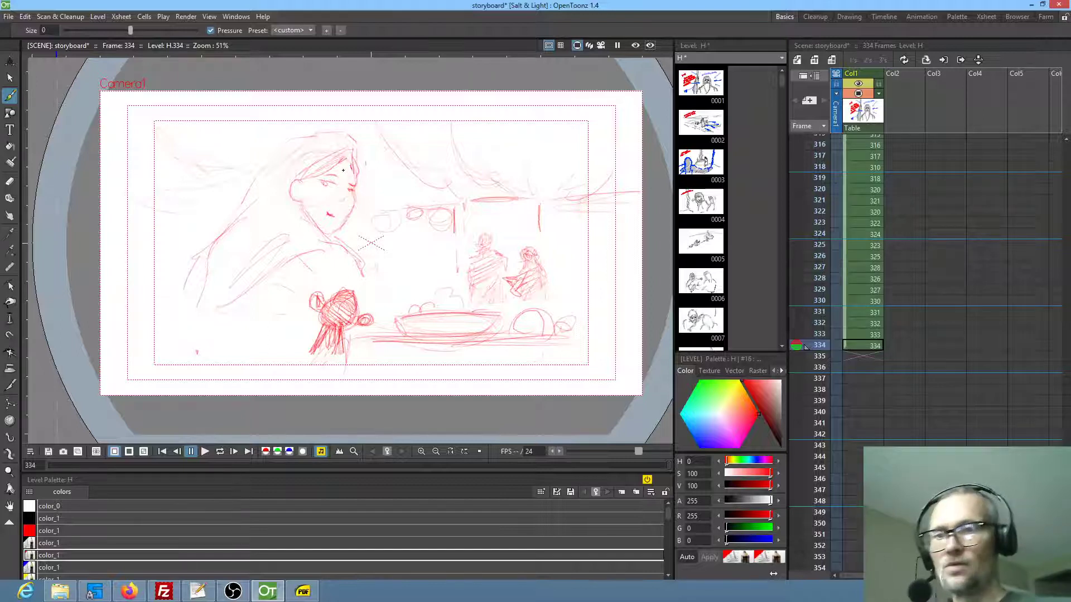
Choose the blue color_1 style and add accent strokes along the woman's hairline and face
{"action": "left_click", "coordinate": [53, 568]}
{"action": "mouse_move", "coordinate": [287, 154]}
{"action": "left_mouse_down"}
{"action": "mouse_move", "coordinate": [341, 137]}
{"action": "mouse_move", "coordinate": [354, 163]}
{"action": "left_mouse_up"}
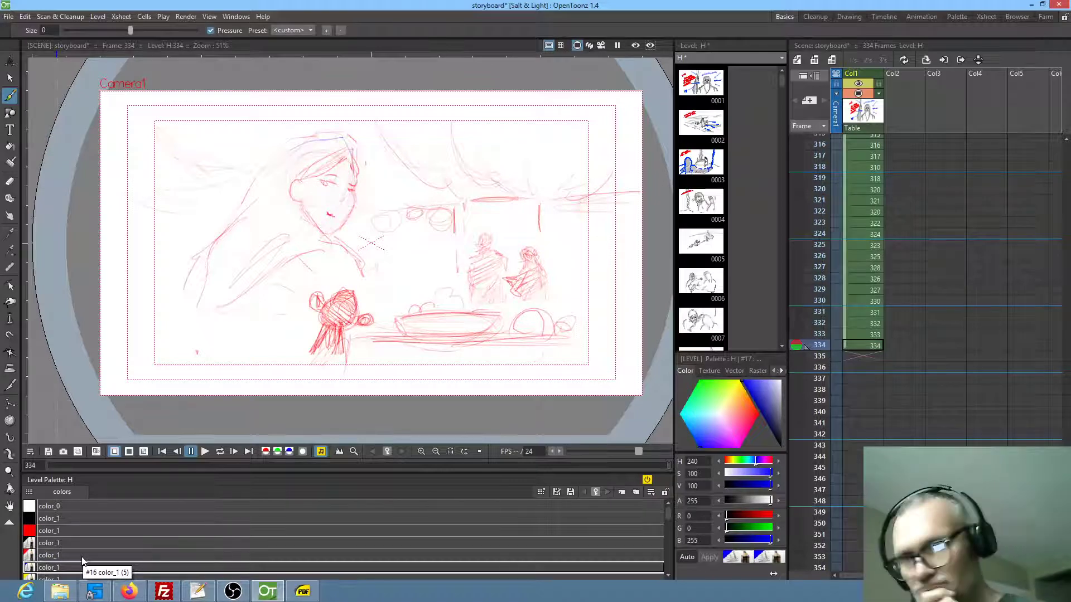
Choose the black color_1 style, extend the hatched figure's body downward, and lengthen the woman's sleeve and the tabletop line
{"action": "left_click", "coordinate": [48, 543]}
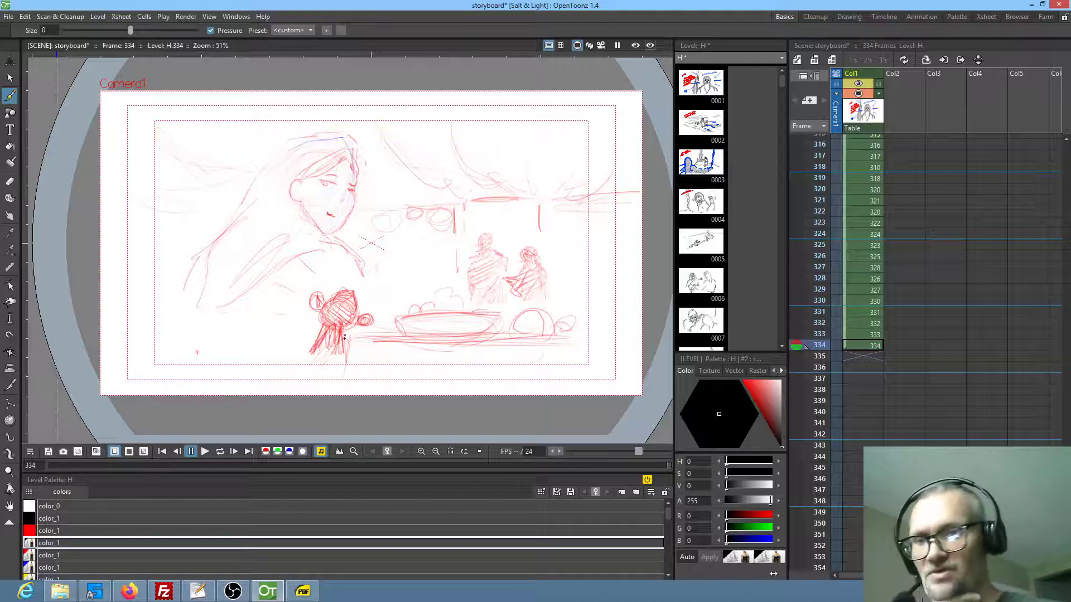
{"action": "mouse_move", "coordinate": [329, 348]}
{"action": "left_mouse_down"}
{"action": "mouse_move", "coordinate": [310, 378]}
{"action": "mouse_move", "coordinate": [324, 386]}
{"action": "mouse_move", "coordinate": [312, 380]}
{"action": "mouse_move", "coordinate": [306, 390]}
{"action": "mouse_move", "coordinate": [273, 301]}
{"action": "mouse_move", "coordinate": [273, 344]}
{"action": "mouse_move", "coordinate": [301, 371]}
{"action": "left_mouse_up"}
{"action": "left_click_drag", "start_coordinate": [162, 317], "coordinate": [168, 334]}
{"action": "left_click_drag", "start_coordinate": [174, 323], "coordinate": [178, 351]}
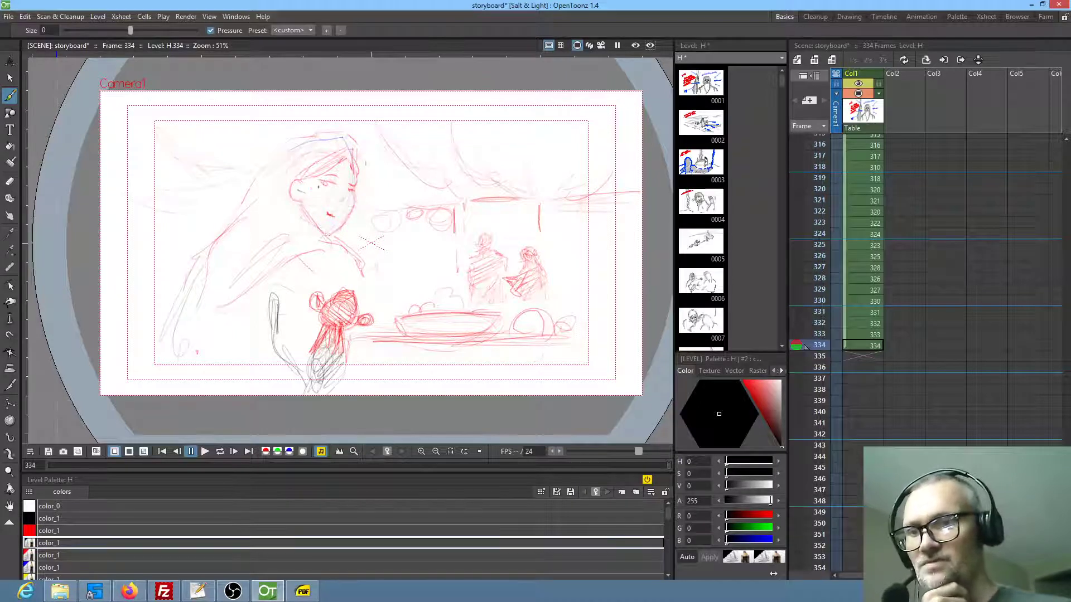
{"action": "left_click_drag", "start_coordinate": [546, 342], "coordinate": [604, 337]}
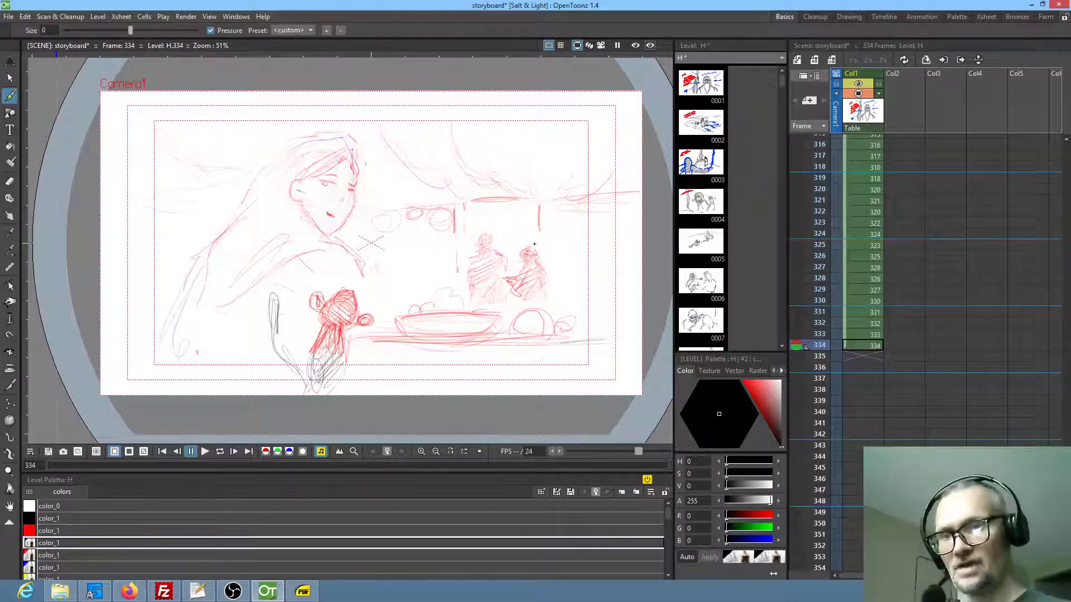
Handwrite "FALLAH LEAVES" with an arrow to the seated background figure, and darken the other figure's edge with hatching
{"action": "left_click_drag", "start_coordinate": [564, 233], "coordinate": [544, 254]}
{"action": "mouse_move", "coordinate": [545, 243]}
{"action": "left_mouse_down"}
{"action": "mouse_move", "coordinate": [544, 255]}
{"action": "mouse_move", "coordinate": [582, 218]}
{"action": "mouse_move", "coordinate": [618, 216]}
{"action": "mouse_move", "coordinate": [630, 195]}
{"action": "left_mouse_up"}
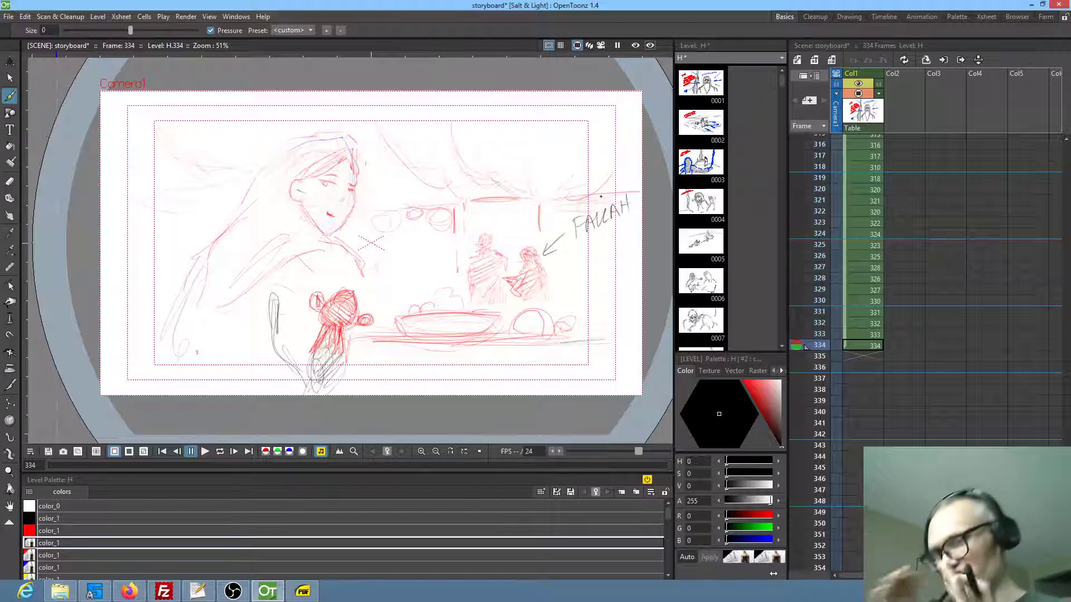
{"action": "mouse_move", "coordinate": [575, 248]}
{"action": "left_mouse_down"}
{"action": "mouse_move", "coordinate": [584, 267]}
{"action": "mouse_move", "coordinate": [608, 236]}
{"action": "mouse_move", "coordinate": [625, 234]}
{"action": "mouse_move", "coordinate": [626, 247]}
{"action": "left_mouse_up"}
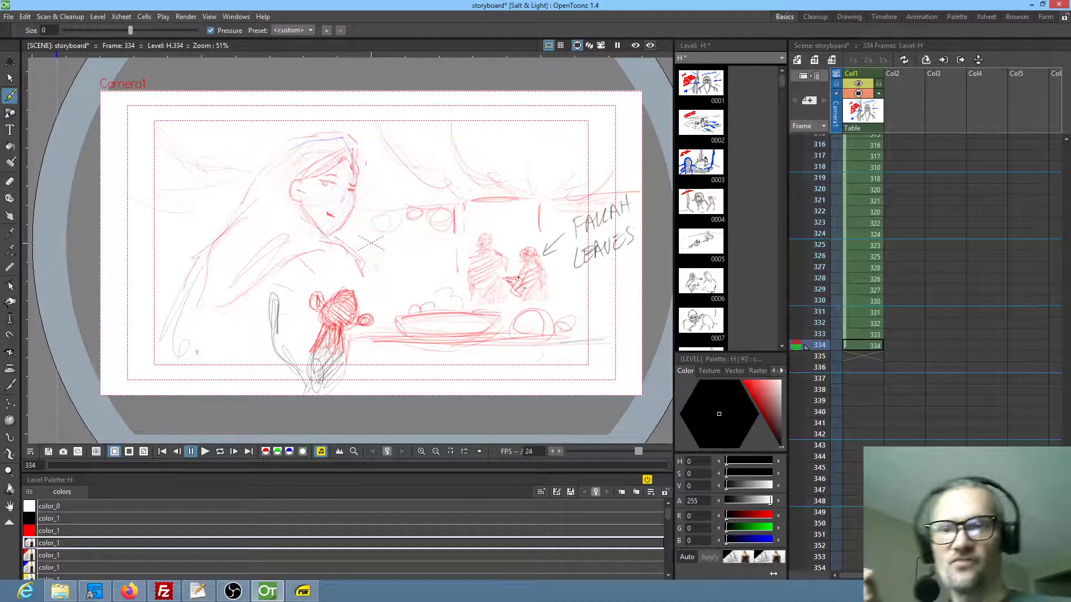
{"action": "mouse_move", "coordinate": [467, 260]}
{"action": "left_mouse_down"}
{"action": "mouse_move", "coordinate": [506, 262]}
{"action": "mouse_move", "coordinate": [478, 290]}
{"action": "left_mouse_up"}
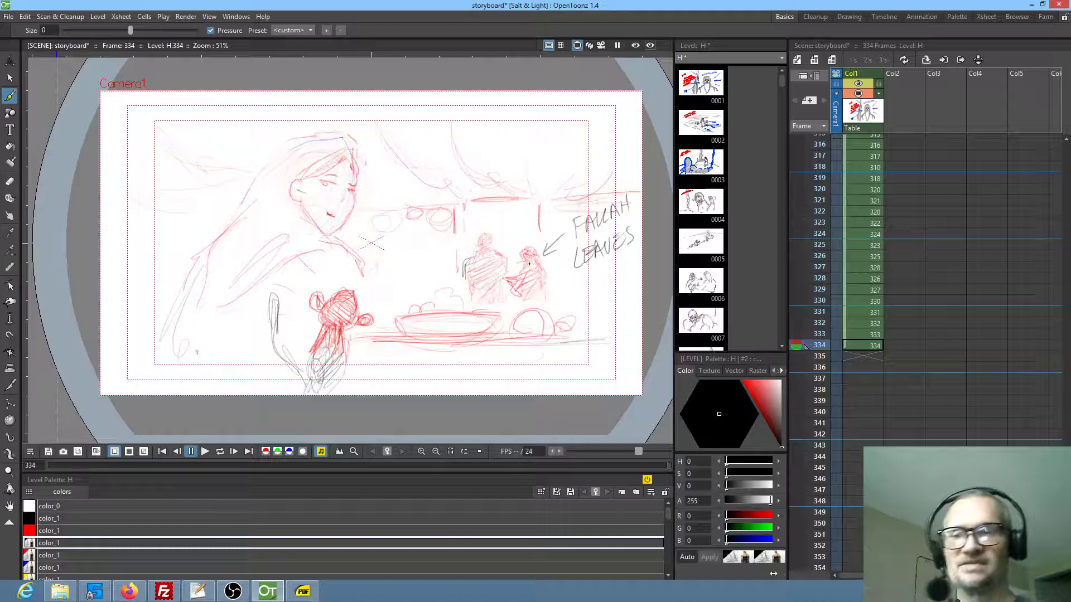
Start frame 335 with a light circular sketch of a child's head and two round hair buns
{"action": "left_click", "coordinate": [859, 356]}
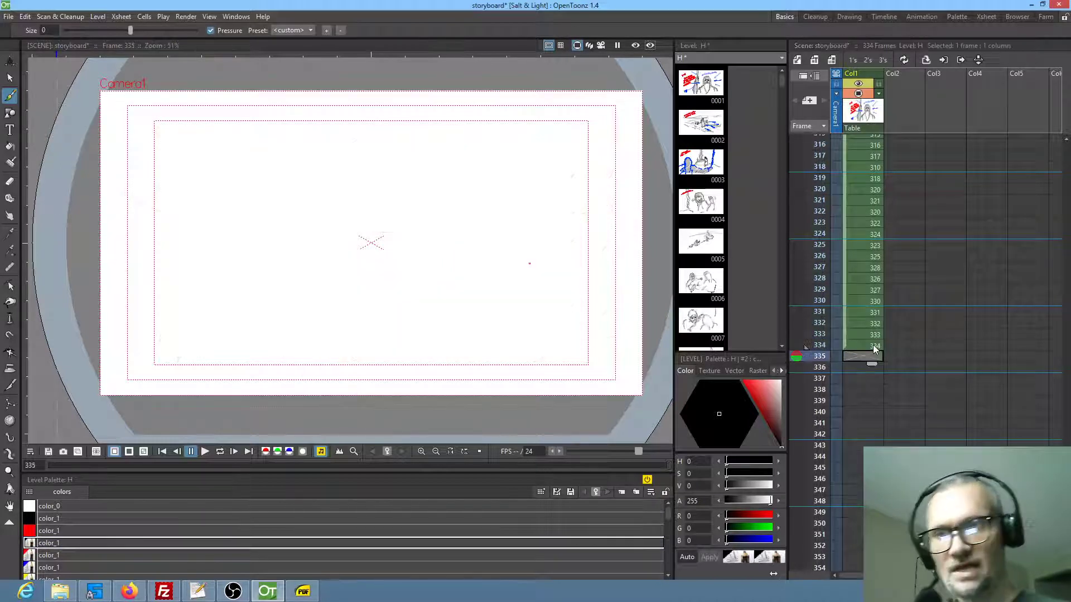
{"action": "mouse_move", "coordinate": [329, 195]}
{"action": "left_mouse_down"}
{"action": "mouse_move", "coordinate": [303, 208]}
{"action": "mouse_move", "coordinate": [332, 186]}
{"action": "mouse_move", "coordinate": [344, 225]}
{"action": "left_mouse_up"}
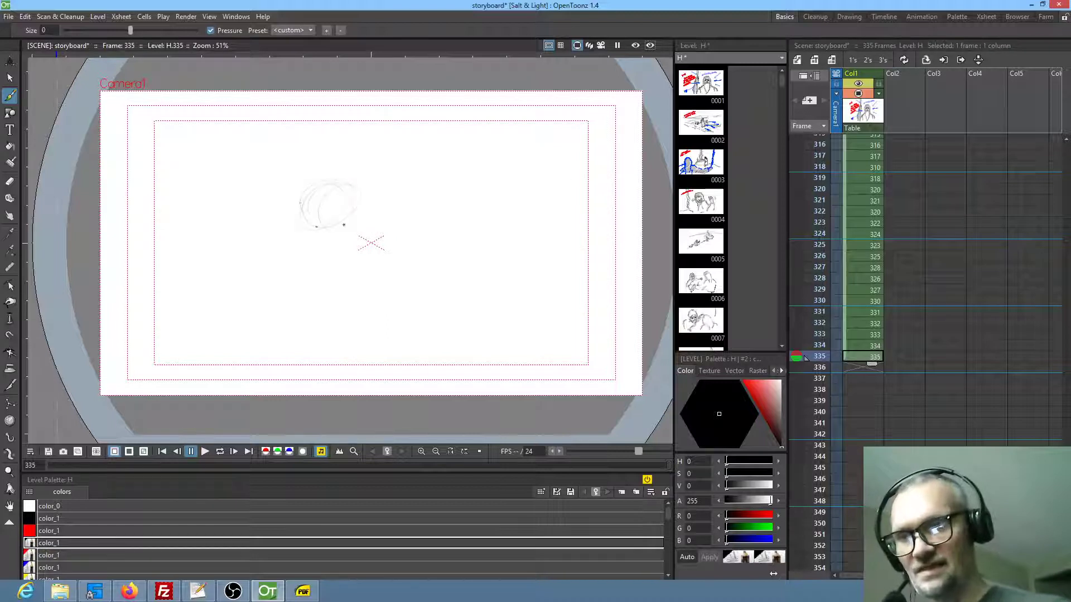
{"action": "mouse_move", "coordinate": [358, 186]}
{"action": "left_mouse_down"}
{"action": "mouse_move", "coordinate": [340, 179]}
{"action": "mouse_move", "coordinate": [311, 189]}
{"action": "mouse_move", "coordinate": [310, 201]}
{"action": "left_mouse_up"}
{"action": "left_click_drag", "start_coordinate": [360, 173], "coordinate": [311, 199]}
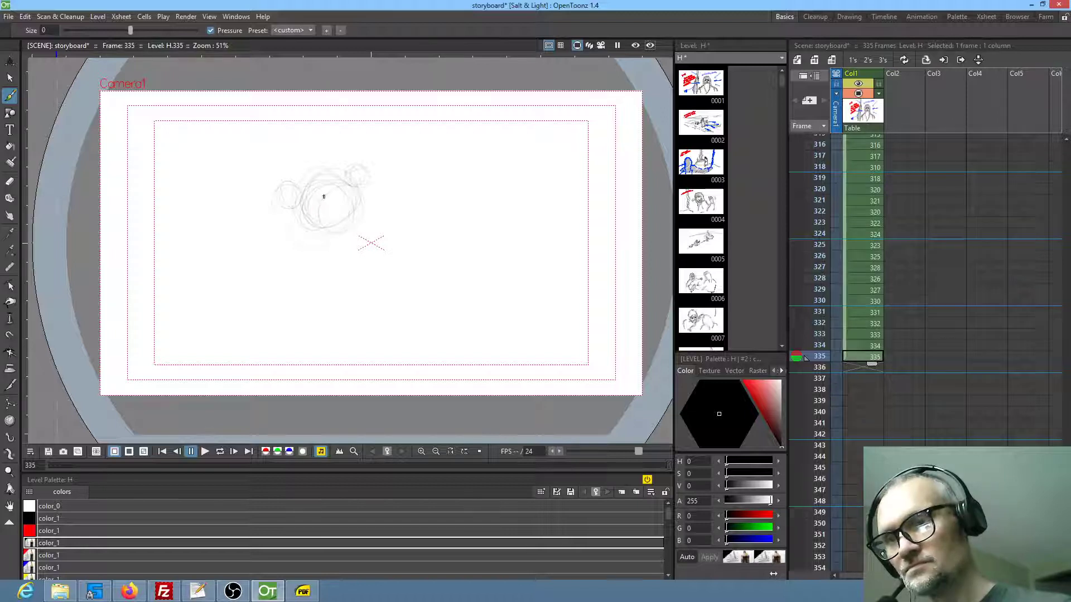
Draw the child's facial features and a pointed shape under the head, undo the last curved line, and strengthen the buns and brows
{"action": "mouse_move", "coordinate": [337, 203]}
{"action": "left_mouse_down"}
{"action": "mouse_move", "coordinate": [355, 192]}
{"action": "mouse_move", "coordinate": [363, 200]}
{"action": "mouse_move", "coordinate": [332, 208]}
{"action": "mouse_move", "coordinate": [368, 206]}
{"action": "mouse_move", "coordinate": [360, 194]}
{"action": "mouse_move", "coordinate": [389, 213]}
{"action": "mouse_move", "coordinate": [399, 203]}
{"action": "mouse_move", "coordinate": [364, 233]}
{"action": "mouse_move", "coordinate": [300, 226]}
{"action": "left_mouse_up"}
{"action": "left_click_drag", "start_coordinate": [370, 214], "coordinate": [308, 219]}
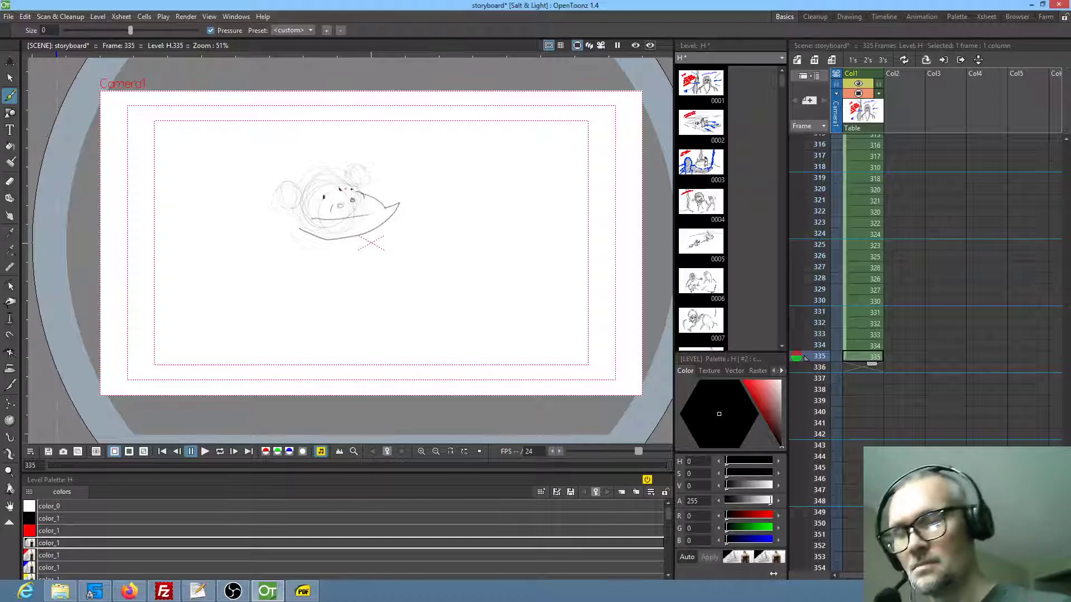
{"action": "key", "text": "ctrl+z"}
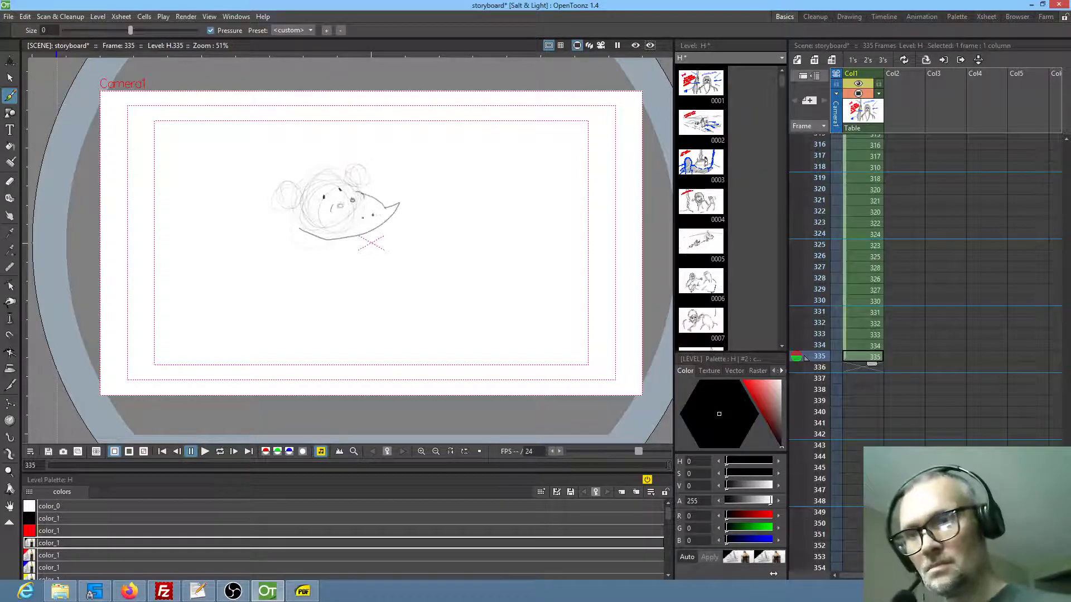
{"action": "mouse_move", "coordinate": [305, 190]}
{"action": "left_mouse_down"}
{"action": "mouse_move", "coordinate": [322, 180]}
{"action": "mouse_move", "coordinate": [354, 188]}
{"action": "mouse_move", "coordinate": [312, 177]}
{"action": "mouse_move", "coordinate": [274, 201]}
{"action": "mouse_move", "coordinate": [292, 215]}
{"action": "left_mouse_up"}
{"action": "mouse_move", "coordinate": [345, 177]}
{"action": "left_mouse_down"}
{"action": "mouse_move", "coordinate": [362, 177]}
{"action": "mouse_move", "coordinate": [315, 197]}
{"action": "mouse_move", "coordinate": [344, 187]}
{"action": "left_mouse_up"}
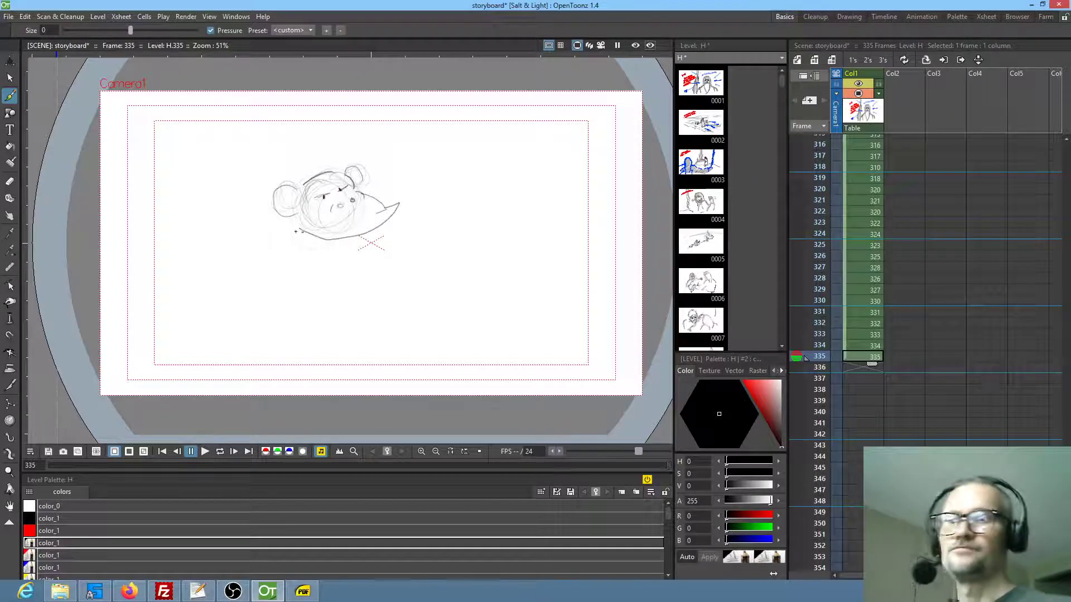
Sketch the large foreground figure facing the child with long curved contours, an oval form midway and tapering lines down to the frame's lower edge
{"action": "mouse_move", "coordinate": [431, 110]}
{"action": "left_mouse_down"}
{"action": "mouse_move", "coordinate": [475, 218]}
{"action": "mouse_move", "coordinate": [467, 234]}
{"action": "mouse_move", "coordinate": [483, 232]}
{"action": "mouse_move", "coordinate": [505, 251]}
{"action": "left_mouse_up"}
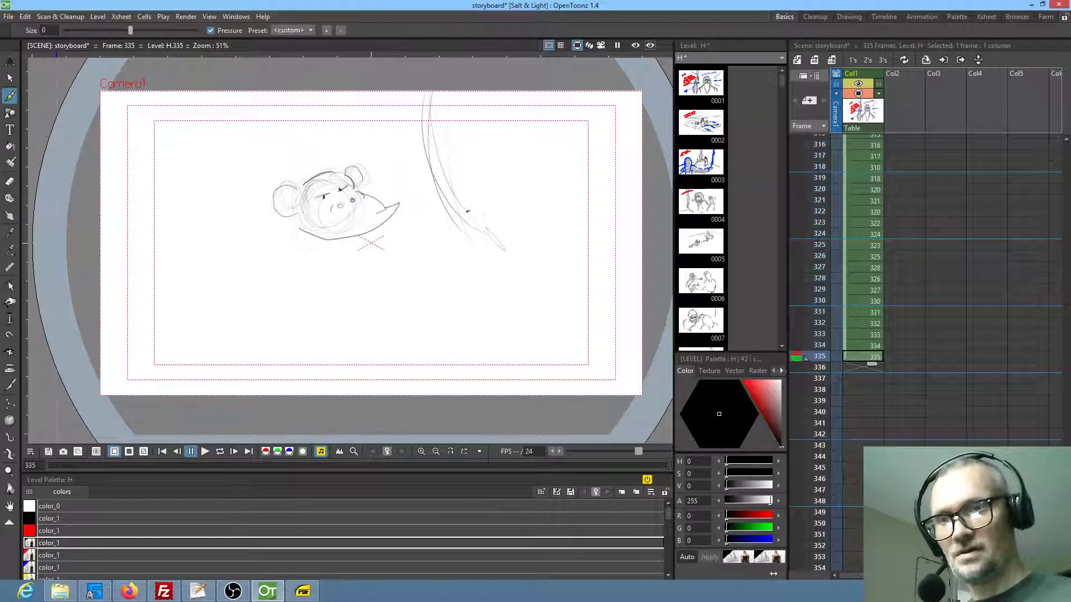
{"action": "mouse_move", "coordinate": [459, 225]}
{"action": "left_mouse_down"}
{"action": "mouse_move", "coordinate": [472, 188]}
{"action": "mouse_move", "coordinate": [503, 212]}
{"action": "mouse_move", "coordinate": [506, 236]}
{"action": "mouse_move", "coordinate": [483, 218]}
{"action": "mouse_move", "coordinate": [503, 240]}
{"action": "left_mouse_up"}
{"action": "left_click_drag", "start_coordinate": [443, 179], "coordinate": [464, 193]}
{"action": "mouse_move", "coordinate": [429, 135]}
{"action": "left_mouse_down"}
{"action": "mouse_move", "coordinate": [478, 187]}
{"action": "mouse_move", "coordinate": [449, 201]}
{"action": "left_mouse_up"}
{"action": "left_click_drag", "start_coordinate": [456, 153], "coordinate": [545, 300]}
{"action": "left_click_drag", "start_coordinate": [518, 212], "coordinate": [503, 291]}
{"action": "left_click_drag", "start_coordinate": [509, 241], "coordinate": [505, 304]}
{"action": "mouse_move", "coordinate": [514, 266]}
{"action": "left_mouse_down"}
{"action": "mouse_move", "coordinate": [470, 353]}
{"action": "mouse_move", "coordinate": [484, 323]}
{"action": "left_mouse_up"}
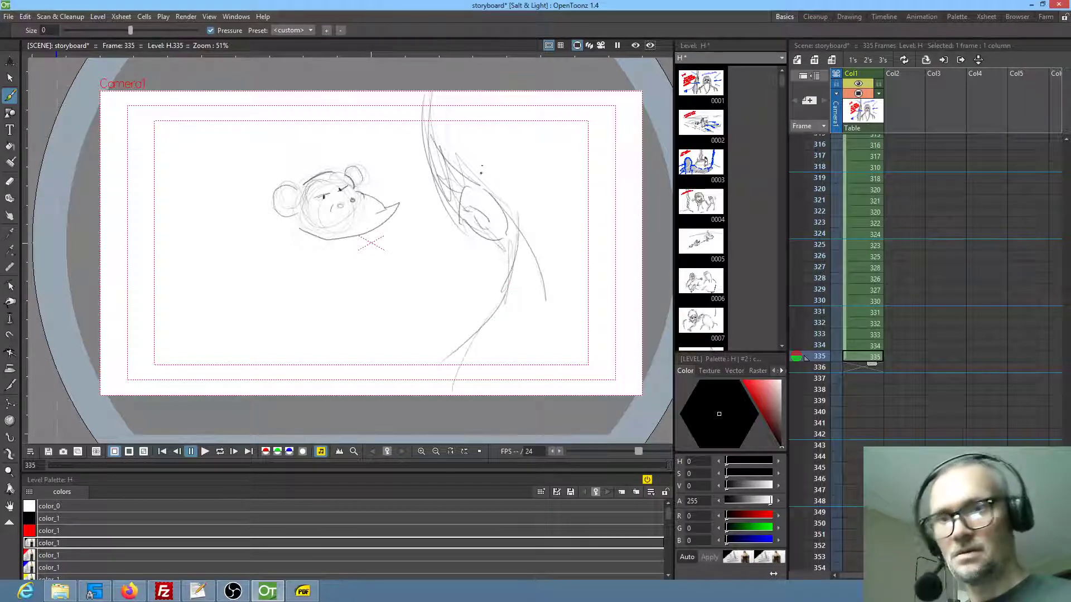
Clean up the foreground figure's oval form, strengthen its lower contour, and fill the area behind it with loose diagonal hatching
{"action": "left_click_drag", "start_coordinate": [462, 206], "coordinate": [491, 245]}
{"action": "key", "text": "e"}
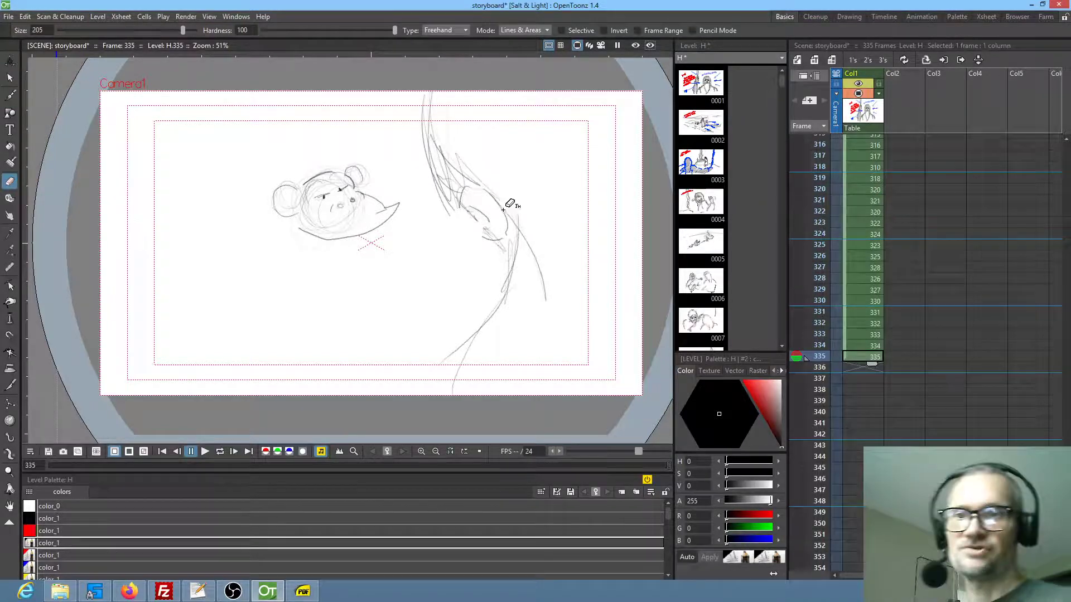
{"action": "key", "text": "b"}
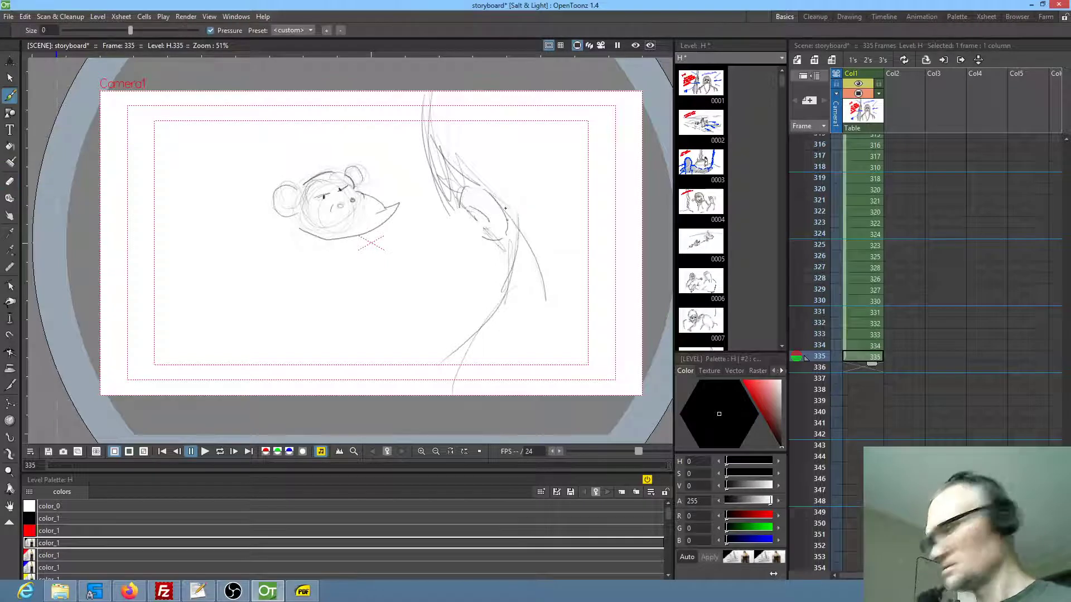
{"action": "mouse_move", "coordinate": [511, 224]}
{"action": "left_mouse_down"}
{"action": "mouse_move", "coordinate": [499, 298]}
{"action": "mouse_move", "coordinate": [450, 357]}
{"action": "mouse_move", "coordinate": [490, 327]}
{"action": "left_mouse_up"}
{"action": "left_click_drag", "start_coordinate": [418, 385], "coordinate": [583, 139]}
{"action": "left_click_drag", "start_coordinate": [481, 144], "coordinate": [500, 129]}
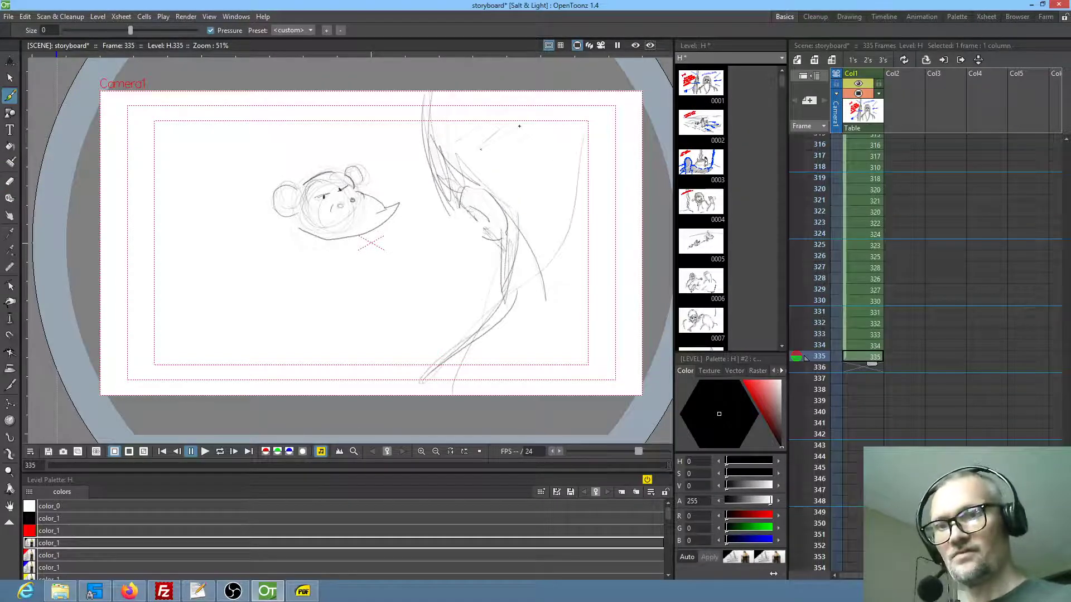
{"action": "mouse_move", "coordinate": [581, 134]}
{"action": "left_mouse_down"}
{"action": "mouse_move", "coordinate": [534, 209]}
{"action": "mouse_move", "coordinate": [556, 235]}
{"action": "mouse_move", "coordinate": [634, 231]}
{"action": "mouse_move", "coordinate": [535, 363]}
{"action": "left_mouse_up"}
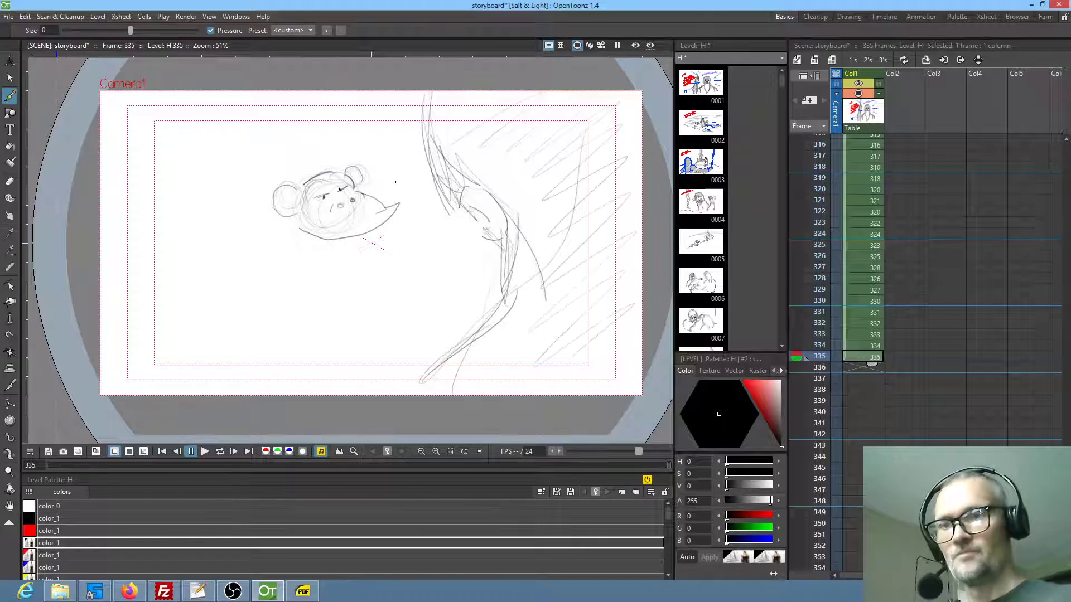
Sketch the child's rounded body and the sloping table edge, with a round dish of food and a smaller round item on the table
{"action": "mouse_move", "coordinate": [297, 234]}
{"action": "left_mouse_down"}
{"action": "mouse_move", "coordinate": [308, 277]}
{"action": "mouse_move", "coordinate": [346, 297]}
{"action": "mouse_move", "coordinate": [309, 263]}
{"action": "mouse_move", "coordinate": [338, 303]}
{"action": "mouse_move", "coordinate": [128, 238]}
{"action": "mouse_move", "coordinate": [410, 366]}
{"action": "left_mouse_up"}
{"action": "left_click_drag", "start_coordinate": [184, 255], "coordinate": [408, 355]}
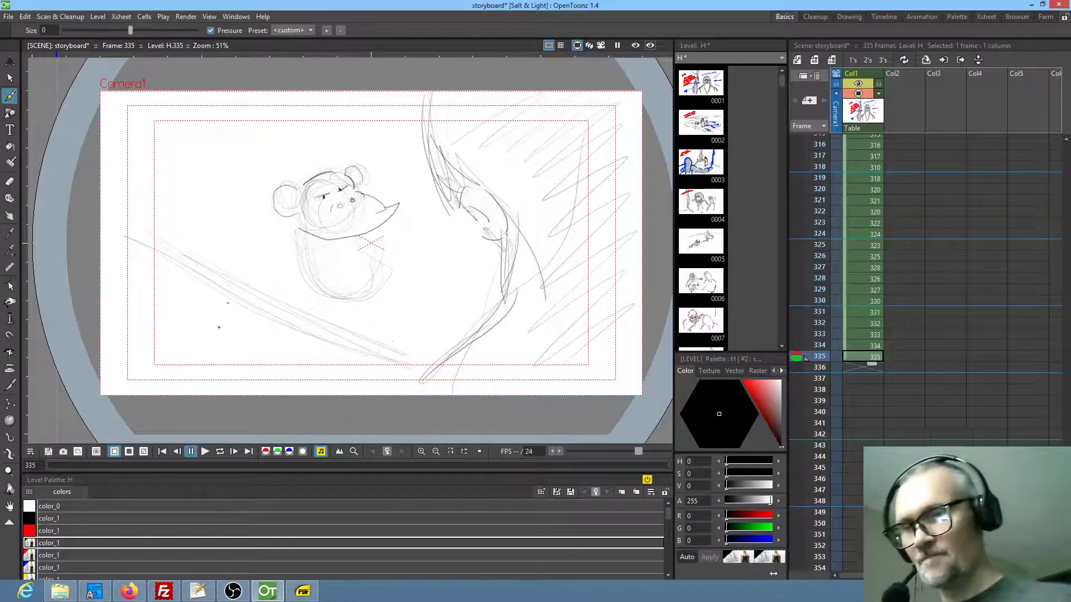
{"action": "left_click_drag", "start_coordinate": [165, 333], "coordinate": [273, 337]}
{"action": "mouse_move", "coordinate": [150, 363]}
{"action": "left_mouse_down"}
{"action": "mouse_move", "coordinate": [262, 372]}
{"action": "mouse_move", "coordinate": [269, 329]}
{"action": "mouse_move", "coordinate": [277, 365]}
{"action": "left_mouse_up"}
{"action": "mouse_move", "coordinate": [234, 333]}
{"action": "left_mouse_down"}
{"action": "mouse_move", "coordinate": [192, 357]}
{"action": "mouse_move", "coordinate": [204, 352]}
{"action": "left_mouse_up"}
{"action": "left_click_drag", "start_coordinate": [167, 294], "coordinate": [142, 334]}
{"action": "mouse_move", "coordinate": [299, 246]}
{"action": "left_mouse_down"}
{"action": "mouse_move", "coordinate": [312, 274]}
{"action": "mouse_move", "coordinate": [399, 273]}
{"action": "left_mouse_up"}
{"action": "mouse_move", "coordinate": [396, 142]}
{"action": "left_mouse_down"}
{"action": "mouse_move", "coordinate": [391, 181]}
{"action": "mouse_move", "coordinate": [401, 166]}
{"action": "mouse_move", "coordinate": [407, 205]}
{"action": "left_mouse_up"}
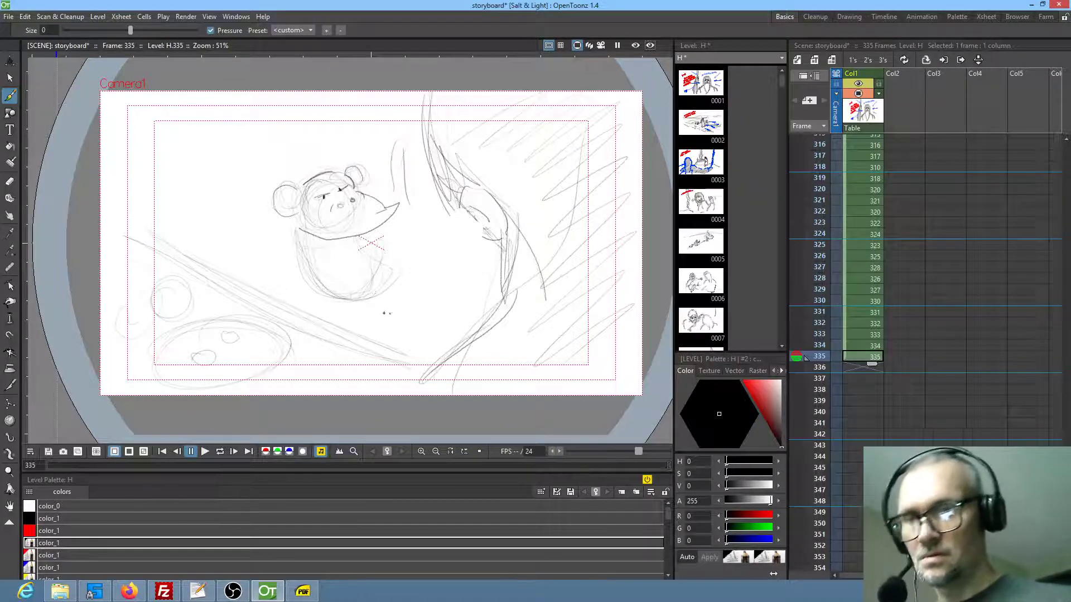
Draw the child's near limb ending in a splayed hand, add the curved shape behind the back, and darken the neck and shoulder lines
{"action": "mouse_move", "coordinate": [374, 309]}
{"action": "left_mouse_down"}
{"action": "mouse_move", "coordinate": [363, 320]}
{"action": "mouse_move", "coordinate": [385, 322]}
{"action": "mouse_move", "coordinate": [391, 308]}
{"action": "mouse_move", "coordinate": [379, 310]}
{"action": "left_mouse_up"}
{"action": "left_click_drag", "start_coordinate": [366, 238], "coordinate": [365, 305]}
{"action": "left_click_drag", "start_coordinate": [374, 256], "coordinate": [375, 298]}
{"action": "mouse_move", "coordinate": [294, 230]}
{"action": "left_mouse_down"}
{"action": "mouse_move", "coordinate": [272, 272]}
{"action": "mouse_move", "coordinate": [307, 291]}
{"action": "mouse_move", "coordinate": [310, 306]}
{"action": "left_mouse_up"}
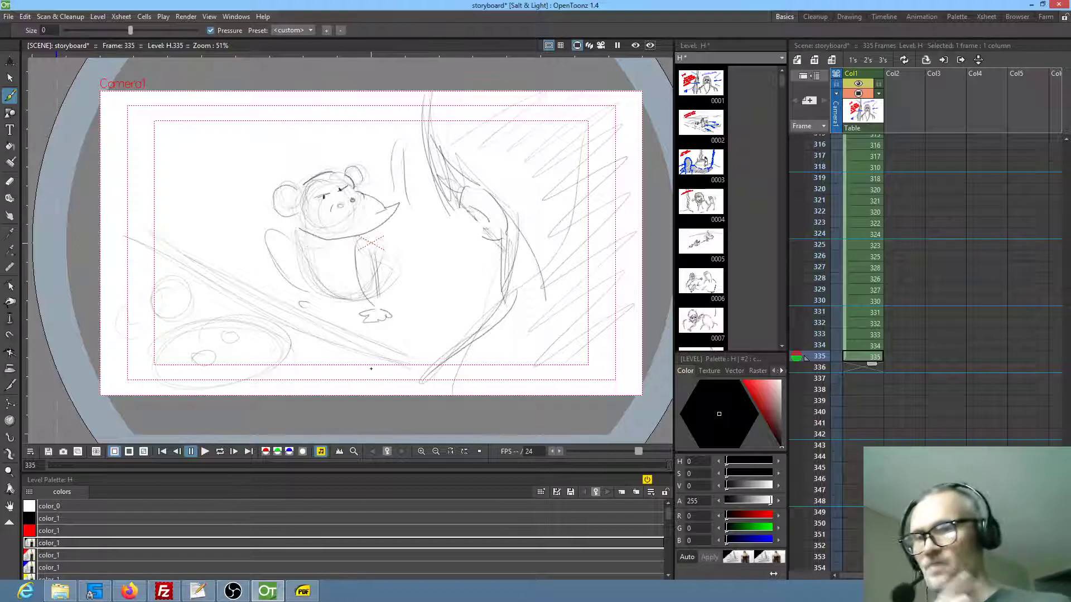
{"action": "left_click_drag", "start_coordinate": [377, 233], "coordinate": [305, 248]}
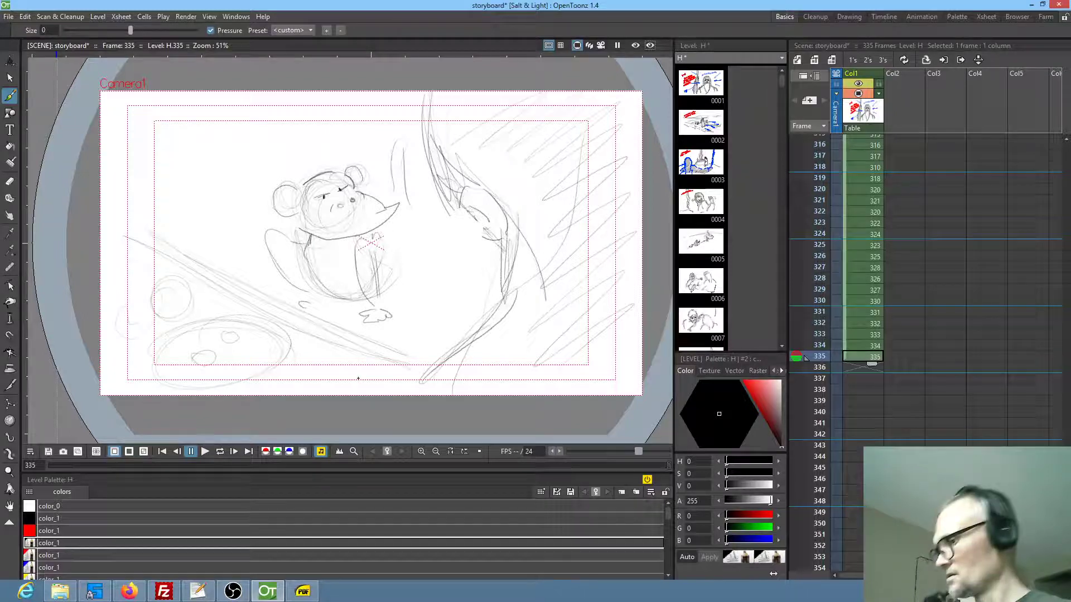
Draw the child's arm reaching into the dish and a hatched collar in blue, and an arm raised to the mouth in red
{"action": "left_click", "coordinate": [49, 568]}
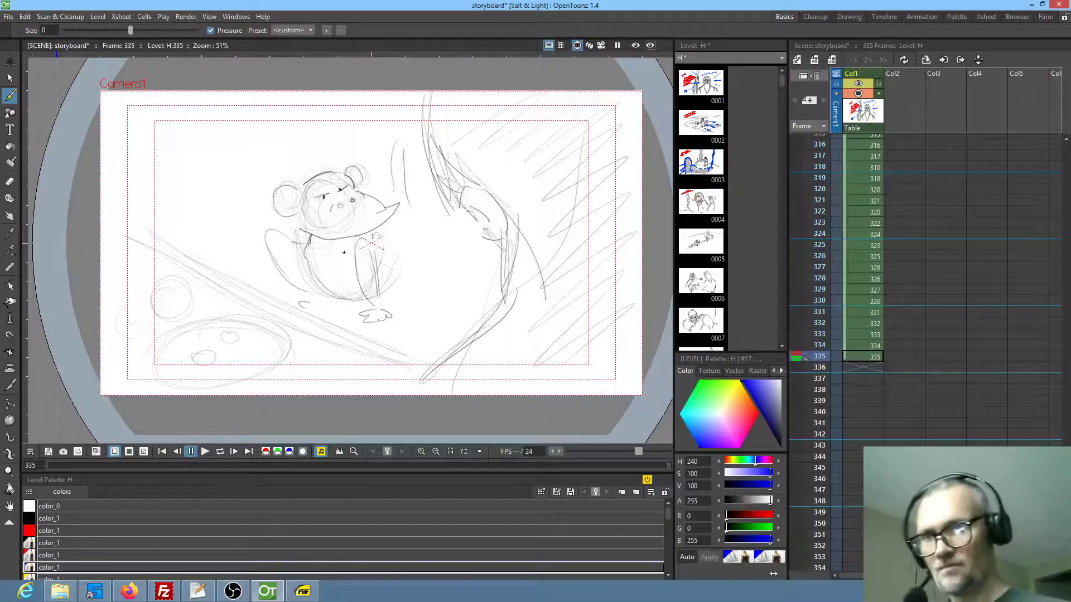
{"action": "mouse_move", "coordinate": [334, 256]}
{"action": "left_mouse_down"}
{"action": "mouse_move", "coordinate": [234, 330]}
{"action": "mouse_move", "coordinate": [256, 331]}
{"action": "mouse_move", "coordinate": [343, 265]}
{"action": "left_mouse_up"}
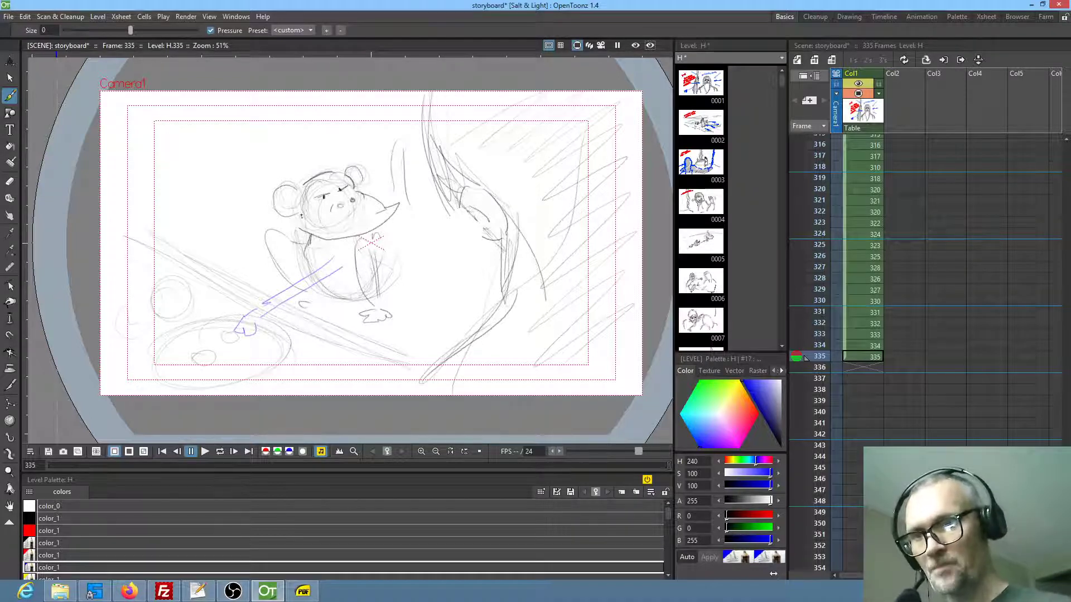
{"action": "mouse_move", "coordinate": [306, 226]}
{"action": "left_mouse_down"}
{"action": "mouse_move", "coordinate": [350, 254]}
{"action": "mouse_move", "coordinate": [374, 237]}
{"action": "left_mouse_up"}
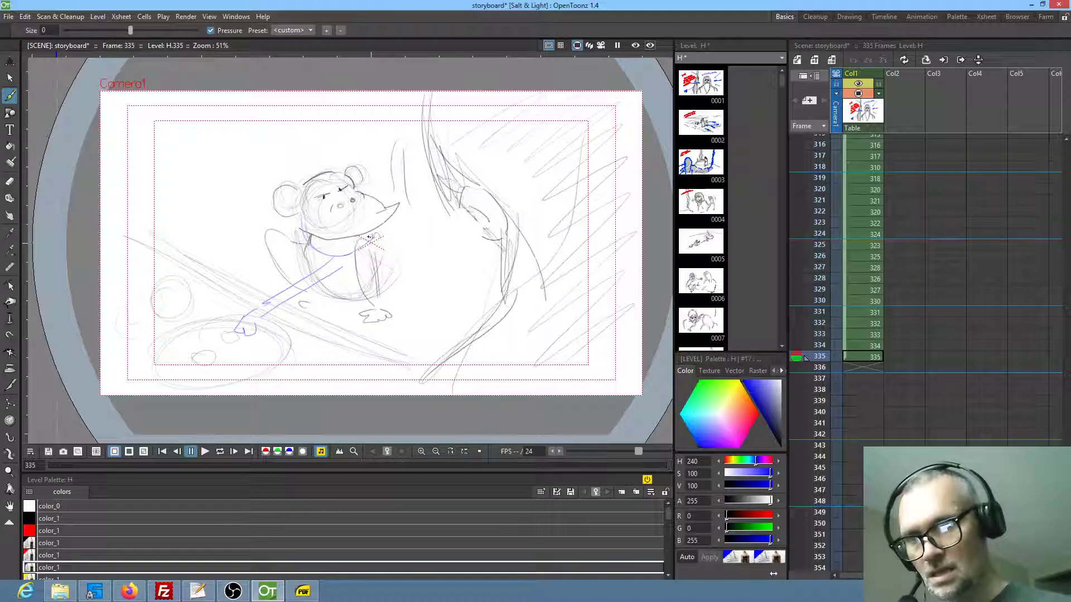
{"action": "mouse_move", "coordinate": [374, 222]}
{"action": "left_mouse_down"}
{"action": "mouse_move", "coordinate": [313, 234]}
{"action": "mouse_move", "coordinate": [350, 239]}
{"action": "left_mouse_up"}
{"action": "mouse_move", "coordinate": [333, 245]}
{"action": "left_mouse_down"}
{"action": "mouse_move", "coordinate": [350, 231]}
{"action": "mouse_move", "coordinate": [325, 222]}
{"action": "left_mouse_up"}
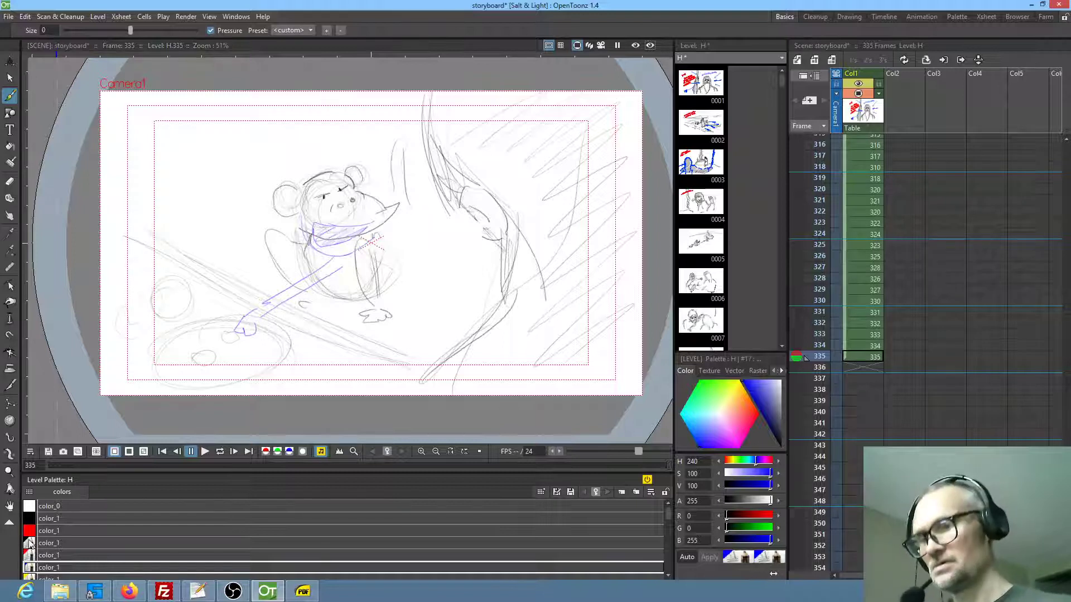
{"action": "left_click", "coordinate": [48, 555]}
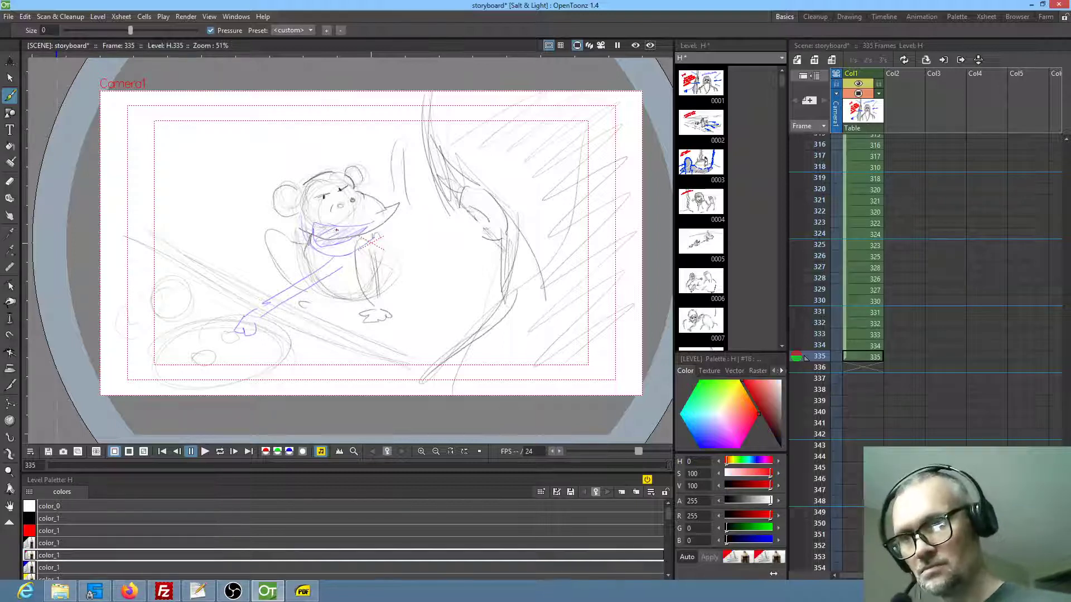
{"action": "mouse_move", "coordinate": [324, 249]}
{"action": "left_mouse_down"}
{"action": "mouse_move", "coordinate": [311, 297]}
{"action": "mouse_move", "coordinate": [346, 269]}
{"action": "mouse_move", "coordinate": [348, 244]}
{"action": "mouse_move", "coordinate": [330, 269]}
{"action": "mouse_move", "coordinate": [350, 254]}
{"action": "left_mouse_up"}
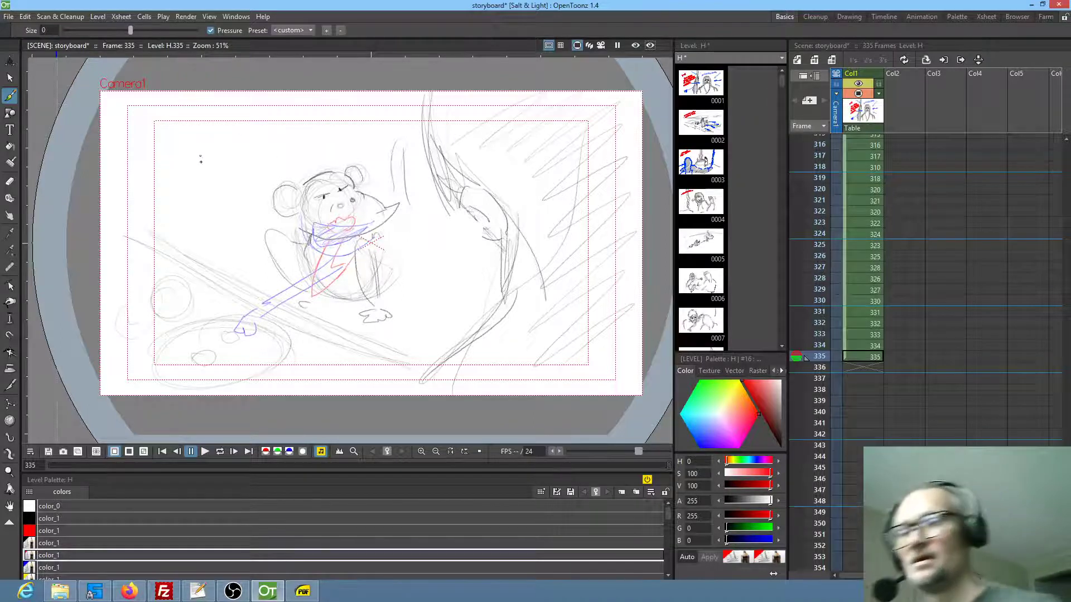
Handwrite "GRABS A DATE THEN BACK TO DEADPAN" in red beside the child, and return to the black color_1 style for a small touch-up
{"action": "left_click_drag", "start_coordinate": [190, 160], "coordinate": [197, 176]}
{"action": "mouse_move", "coordinate": [199, 161]}
{"action": "left_mouse_down"}
{"action": "mouse_move", "coordinate": [235, 138]}
{"action": "mouse_move", "coordinate": [269, 148]}
{"action": "mouse_move", "coordinate": [269, 130]}
{"action": "mouse_move", "coordinate": [328, 129]}
{"action": "left_mouse_up"}
{"action": "mouse_move", "coordinate": [190, 188]}
{"action": "left_mouse_down"}
{"action": "mouse_move", "coordinate": [206, 186]}
{"action": "mouse_move", "coordinate": [196, 200]}
{"action": "left_mouse_up"}
{"action": "mouse_move", "coordinate": [212, 178]}
{"action": "left_mouse_down"}
{"action": "mouse_move", "coordinate": [214, 196]}
{"action": "mouse_move", "coordinate": [222, 186]}
{"action": "left_mouse_up"}
{"action": "mouse_move", "coordinate": [222, 179]}
{"action": "left_mouse_down"}
{"action": "mouse_move", "coordinate": [224, 194]}
{"action": "mouse_move", "coordinate": [249, 165]}
{"action": "left_mouse_up"}
{"action": "left_click_drag", "start_coordinate": [254, 174], "coordinate": [279, 155]}
{"action": "left_click_drag", "start_coordinate": [278, 155], "coordinate": [289, 163]}
{"action": "mouse_move", "coordinate": [299, 146]}
{"action": "left_mouse_down"}
{"action": "mouse_move", "coordinate": [301, 163]}
{"action": "mouse_move", "coordinate": [313, 162]}
{"action": "mouse_move", "coordinate": [335, 141]}
{"action": "left_mouse_up"}
{"action": "left_click_drag", "start_coordinate": [328, 142], "coordinate": [325, 160]}
{"action": "left_click_drag", "start_coordinate": [341, 140], "coordinate": [340, 142]}
{"action": "mouse_move", "coordinate": [188, 215]}
{"action": "left_mouse_down"}
{"action": "mouse_move", "coordinate": [189, 232]}
{"action": "mouse_move", "coordinate": [200, 221]}
{"action": "left_mouse_up"}
{"action": "mouse_move", "coordinate": [201, 220]}
{"action": "left_mouse_down"}
{"action": "mouse_move", "coordinate": [211, 227]}
{"action": "mouse_move", "coordinate": [234, 205]}
{"action": "mouse_move", "coordinate": [244, 215]}
{"action": "mouse_move", "coordinate": [257, 188]}
{"action": "left_mouse_up"}
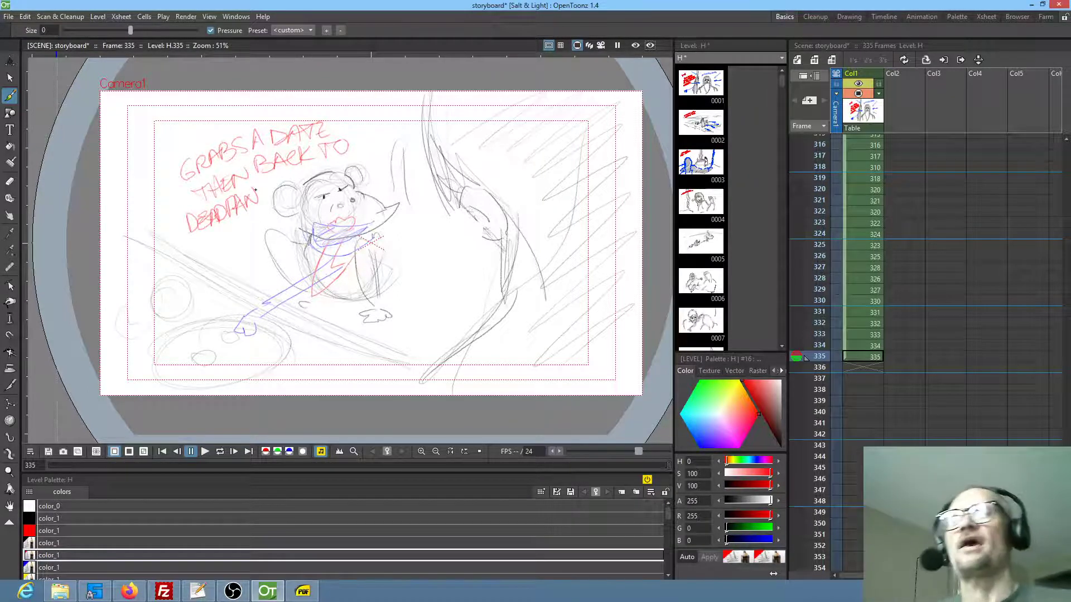
{"action": "left_click", "coordinate": [53, 543]}
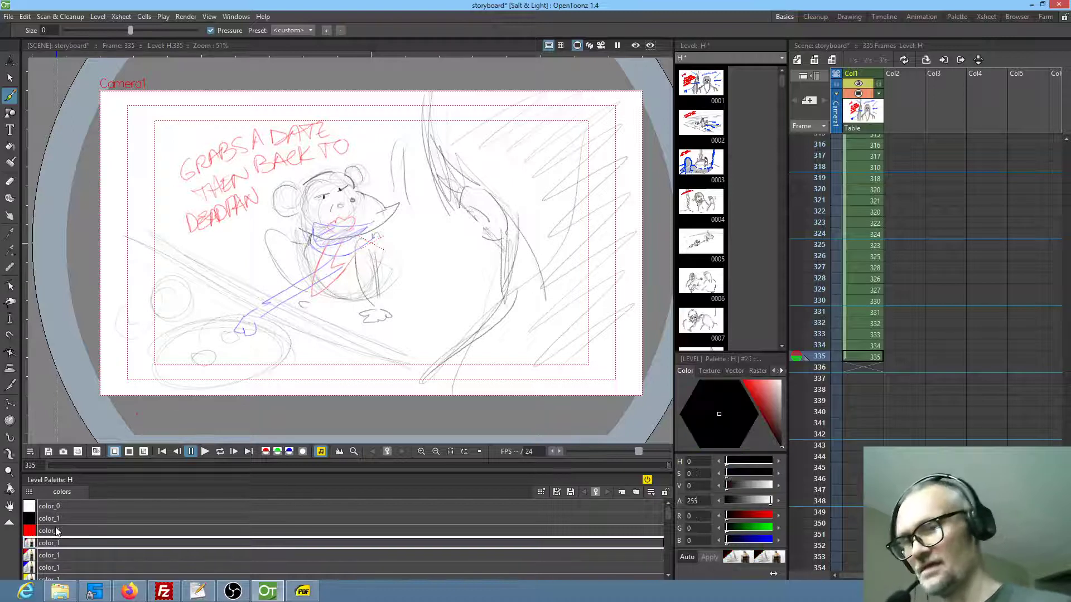
{"action": "mouse_move", "coordinate": [347, 175]}
{"action": "left_mouse_down"}
{"action": "mouse_move", "coordinate": [367, 167]}
{"action": "mouse_move", "coordinate": [358, 190]}
{"action": "left_mouse_up"}
Extend frame 334's drawing by one frame, duplicate it as a separate drawing, and move the copy to frame 337
{"action": "left_click", "coordinate": [868, 346]}
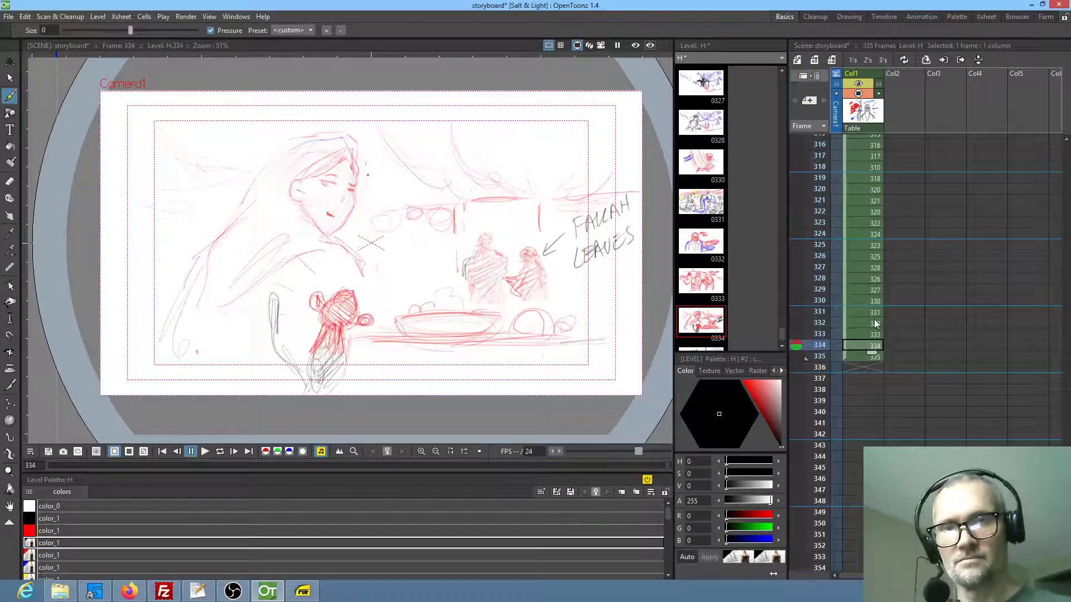
{"action": "left_click_drag", "start_coordinate": [871, 353], "coordinate": [868, 364]}
{"action": "left_click", "coordinate": [873, 356]}
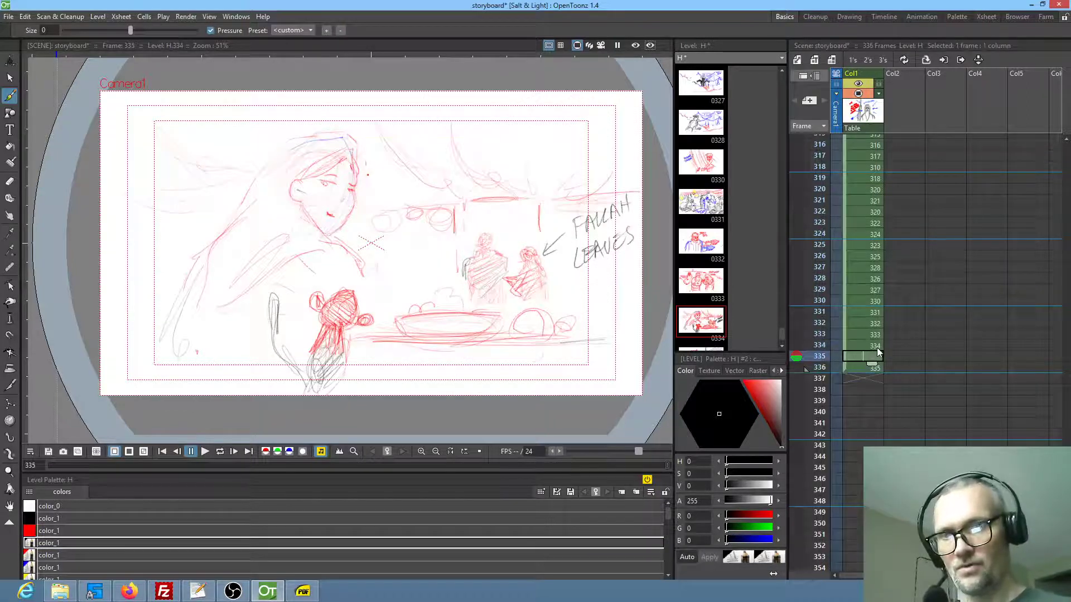
{"action": "key", "text": "d"}
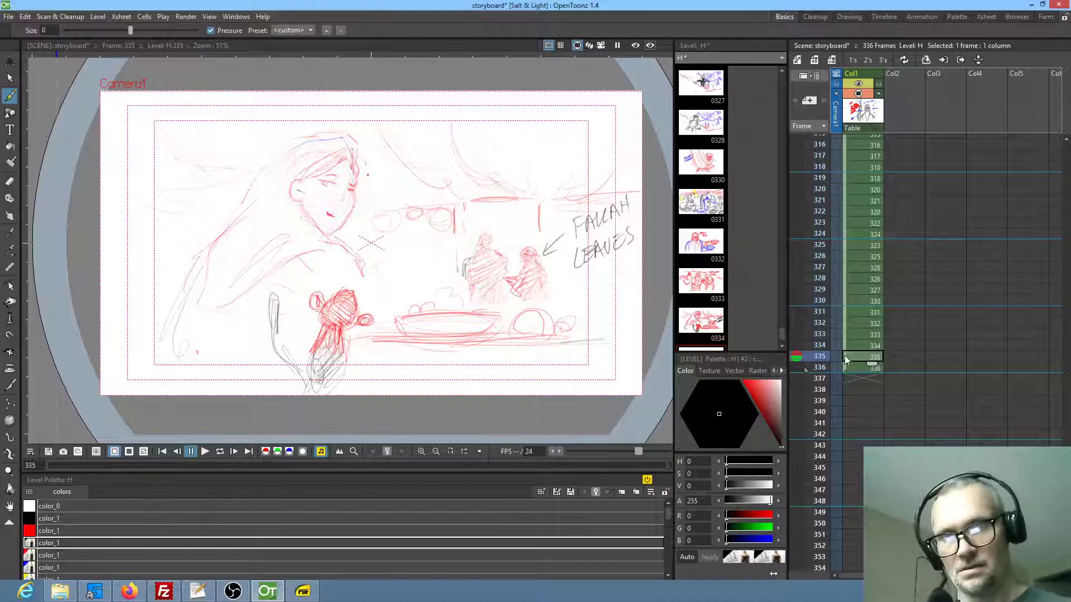
{"action": "left_click_drag", "start_coordinate": [845, 357], "coordinate": [846, 379]}
{"action": "left_click", "coordinate": [874, 355]}
{"action": "left_click", "coordinate": [875, 355]}
{"action": "left_click", "coordinate": [860, 381]}
Redraw the woman's eyes and mouth in blue on frame 337 to change her expression
{"action": "left_click_drag", "start_coordinate": [347, 172], "coordinate": [360, 238]}
{"action": "scroll", "coordinate": [359, 238], "scroll_direction": "up", "scroll_amount": 3}
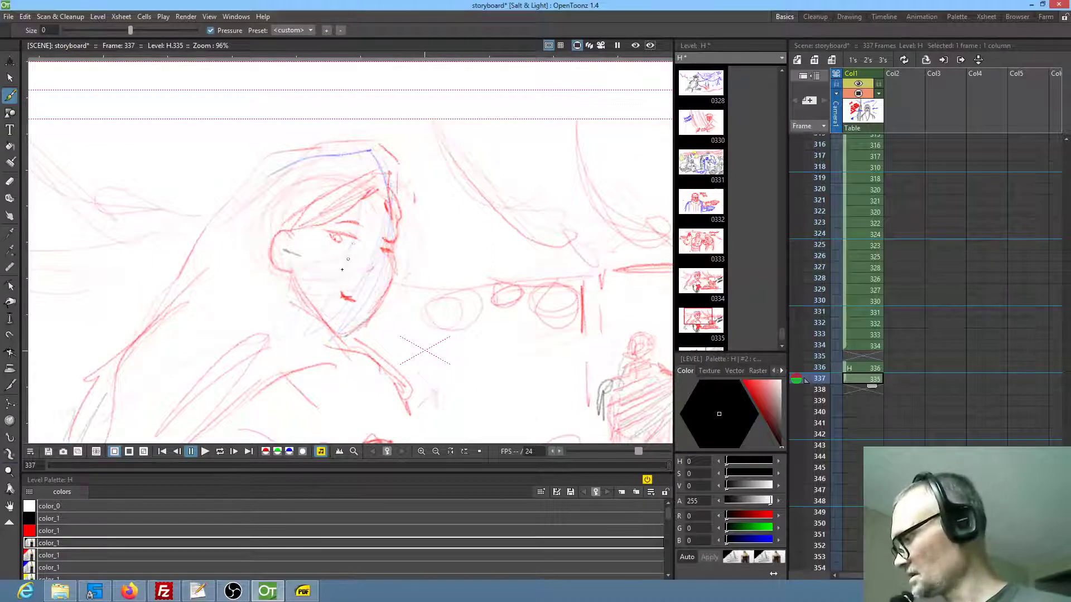
{"action": "left_click", "coordinate": [43, 569]}
{"action": "mouse_move", "coordinate": [328, 237]}
{"action": "left_mouse_down"}
{"action": "mouse_move", "coordinate": [335, 249]}
{"action": "mouse_move", "coordinate": [356, 242]}
{"action": "left_mouse_up"}
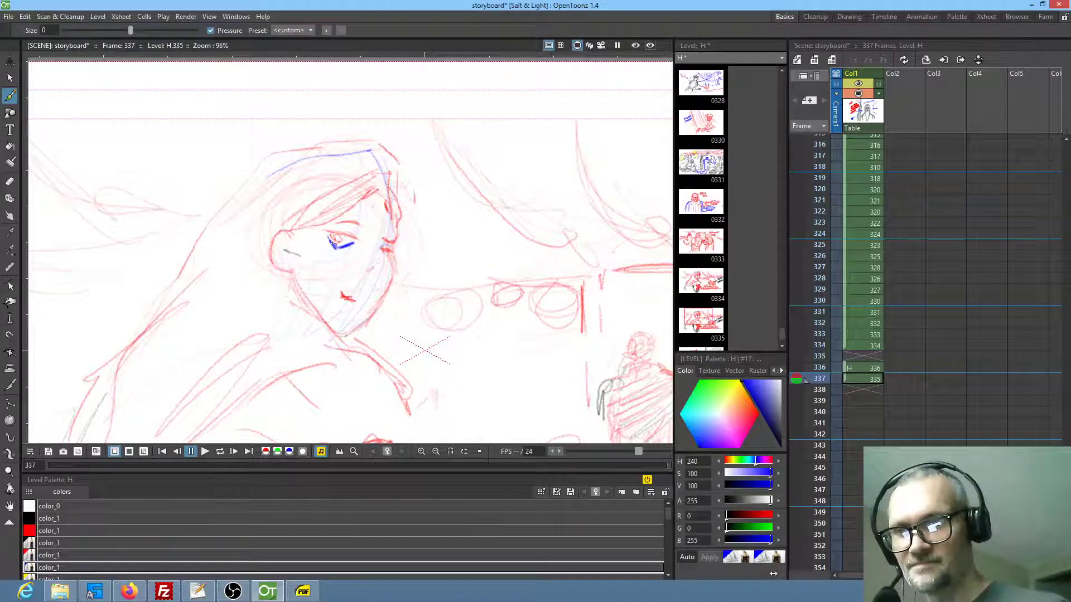
{"action": "left_click_drag", "start_coordinate": [328, 236], "coordinate": [363, 245]}
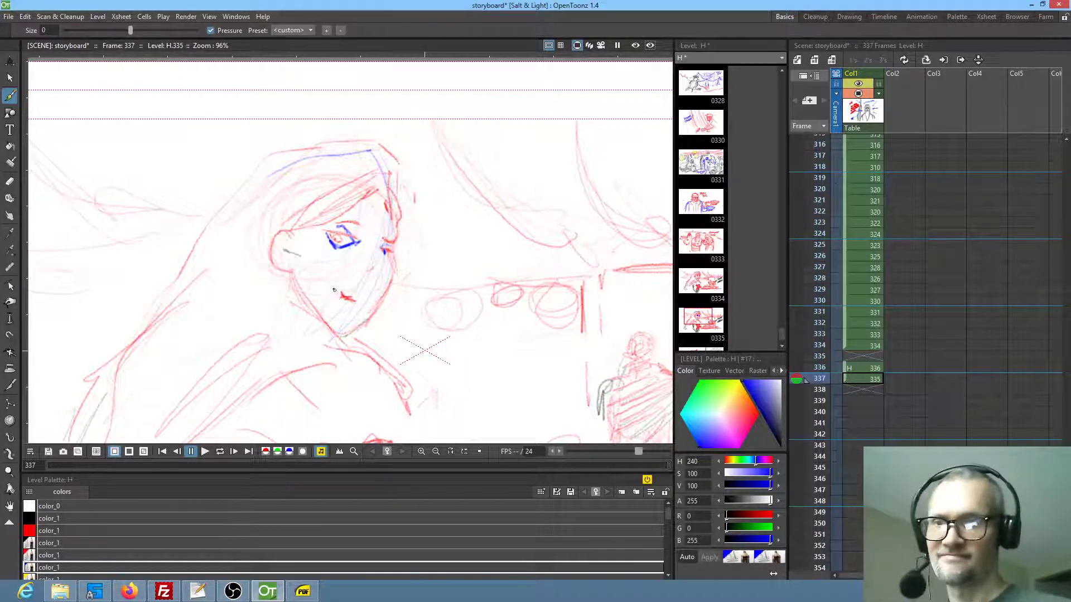
{"action": "left_click_drag", "start_coordinate": [319, 234], "coordinate": [329, 244]}
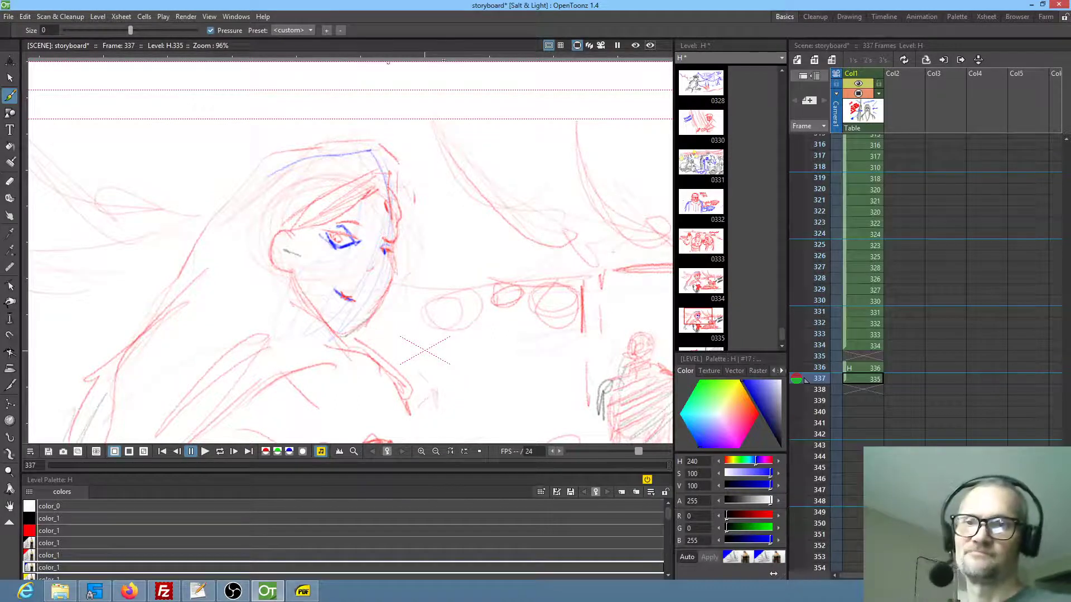
Start frame 338 with a light blue circular sketch of the child's head and two round buns
{"action": "left_click", "coordinate": [864, 389]}
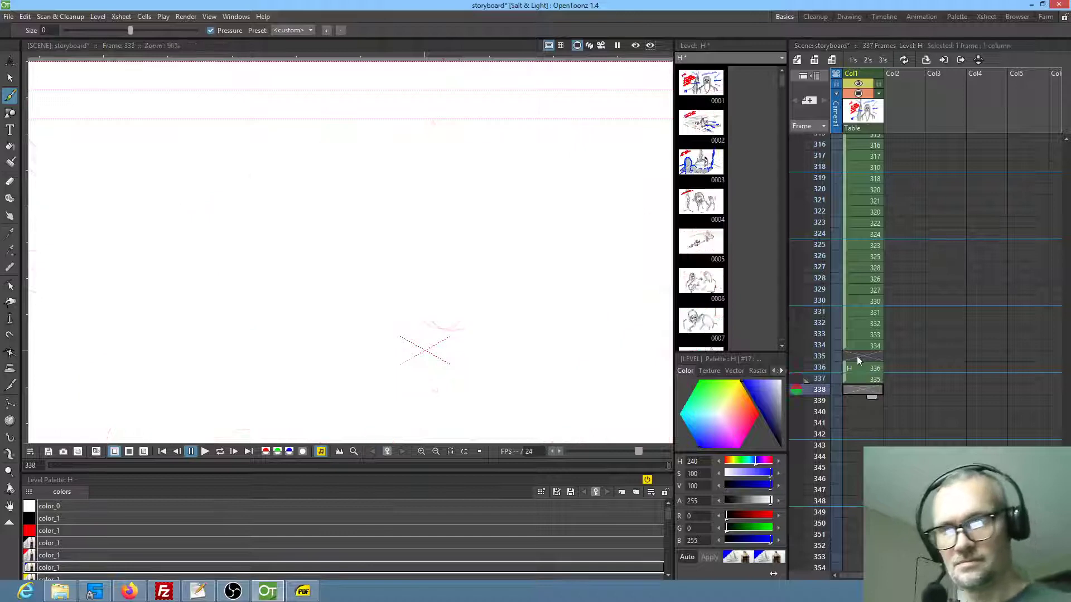
{"action": "left_click", "coordinate": [263, 307]}
{"action": "left_click_drag", "start_coordinate": [356, 199], "coordinate": [234, 296]}
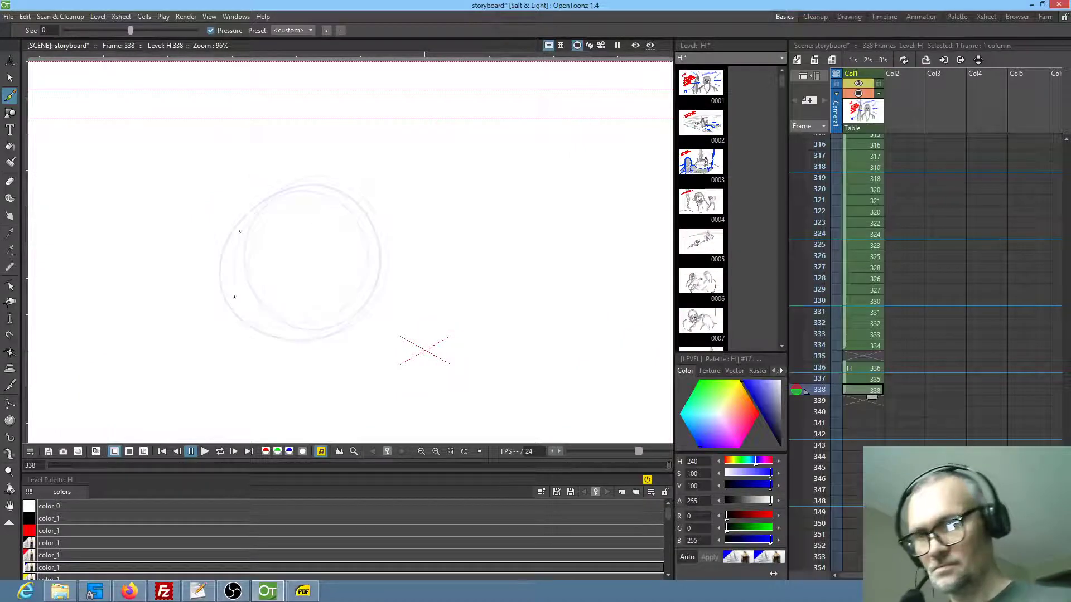
{"action": "left_click_drag", "start_coordinate": [241, 182], "coordinate": [251, 296]}
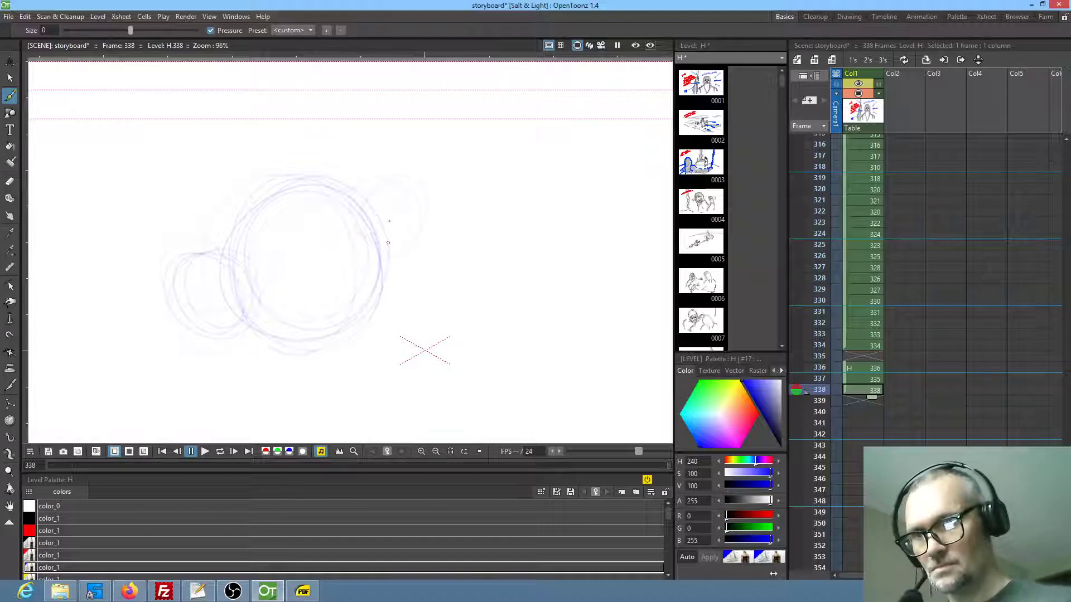
Draw the child's brow, eye, nostrils and face curves, add the pointed shape beside the head, and undo its last line
{"action": "left_click_drag", "start_coordinate": [329, 257], "coordinate": [353, 242]}
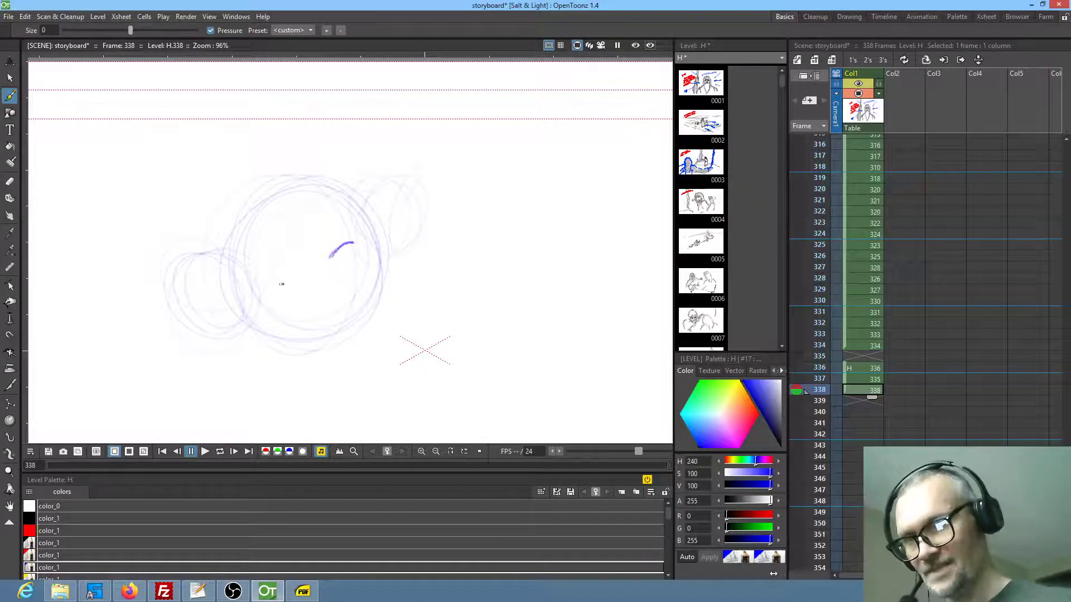
{"action": "left_click_drag", "start_coordinate": [286, 234], "coordinate": [272, 313]}
{"action": "left_click_drag", "start_coordinate": [315, 240], "coordinate": [357, 212]}
{"action": "left_click_drag", "start_coordinate": [336, 282], "coordinate": [357, 273]}
{"action": "left_click_drag", "start_coordinate": [439, 296], "coordinate": [444, 231]}
{"action": "left_click_drag", "start_coordinate": [373, 198], "coordinate": [493, 212]}
{"action": "mouse_move", "coordinate": [272, 273]}
{"action": "left_mouse_down"}
{"action": "mouse_move", "coordinate": [392, 307]}
{"action": "mouse_move", "coordinate": [519, 204]}
{"action": "left_mouse_up"}
{"action": "mouse_move", "coordinate": [334, 290]}
{"action": "left_mouse_down"}
{"action": "mouse_move", "coordinate": [499, 209]}
{"action": "mouse_move", "coordinate": [399, 247]}
{"action": "left_mouse_up"}
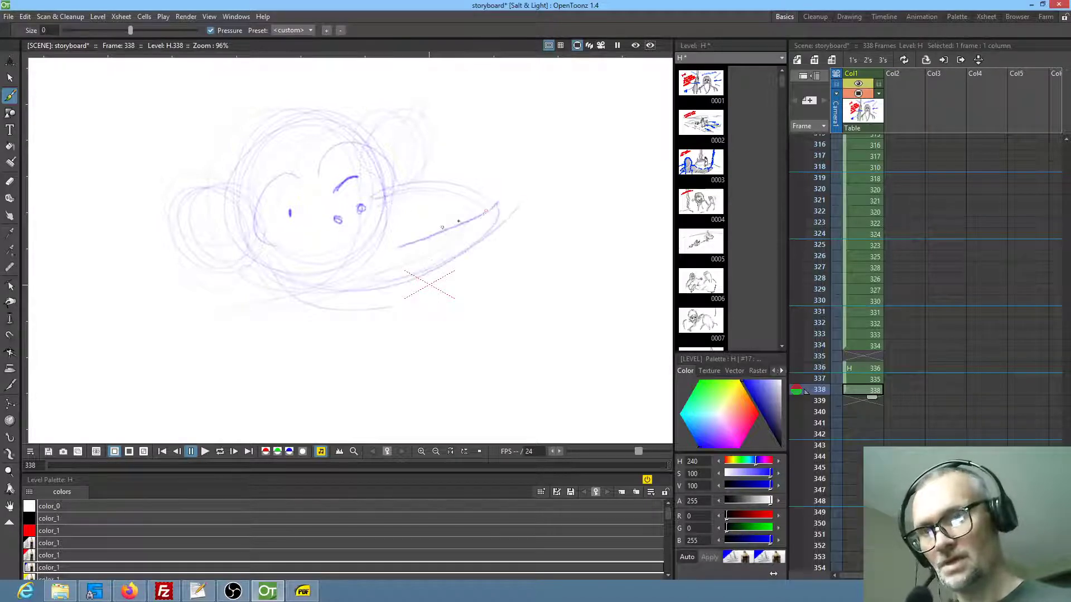
{"action": "key", "text": "ctrl+z"}
Redraw the tip of the pointed shape, replace the horizontal eye stroke with a dark dot, and darken the hairline with a small tuft
{"action": "mouse_move", "coordinate": [445, 267]}
{"action": "left_mouse_down"}
{"action": "mouse_move", "coordinate": [500, 200]}
{"action": "mouse_move", "coordinate": [485, 228]}
{"action": "mouse_move", "coordinate": [493, 191]}
{"action": "mouse_move", "coordinate": [464, 214]}
{"action": "left_mouse_up"}
{"action": "left_click_drag", "start_coordinate": [300, 206], "coordinate": [276, 216]}
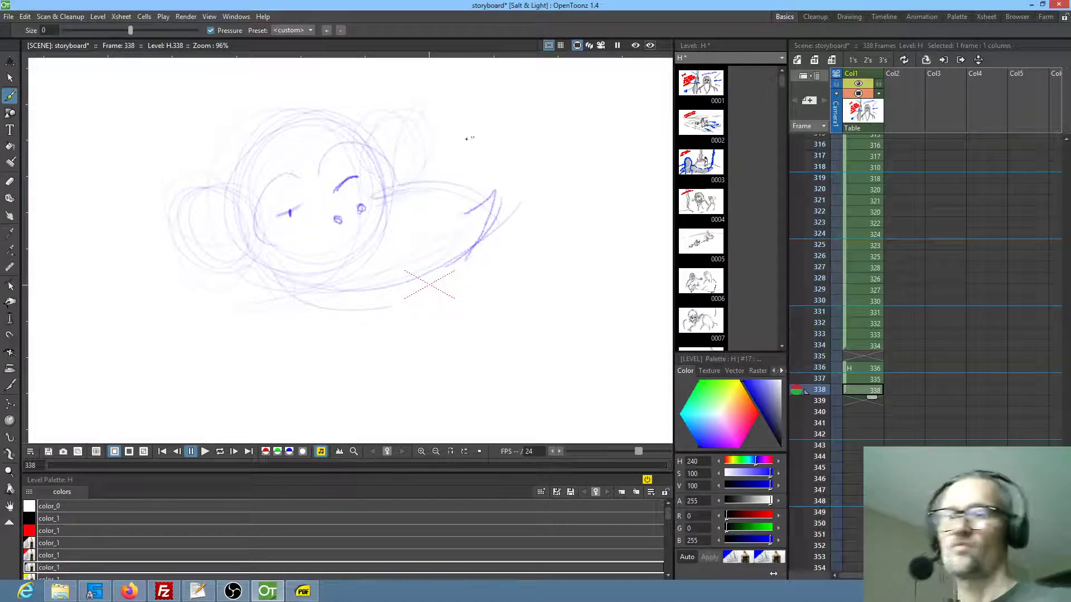
{"action": "key", "text": "ctrl+z"}
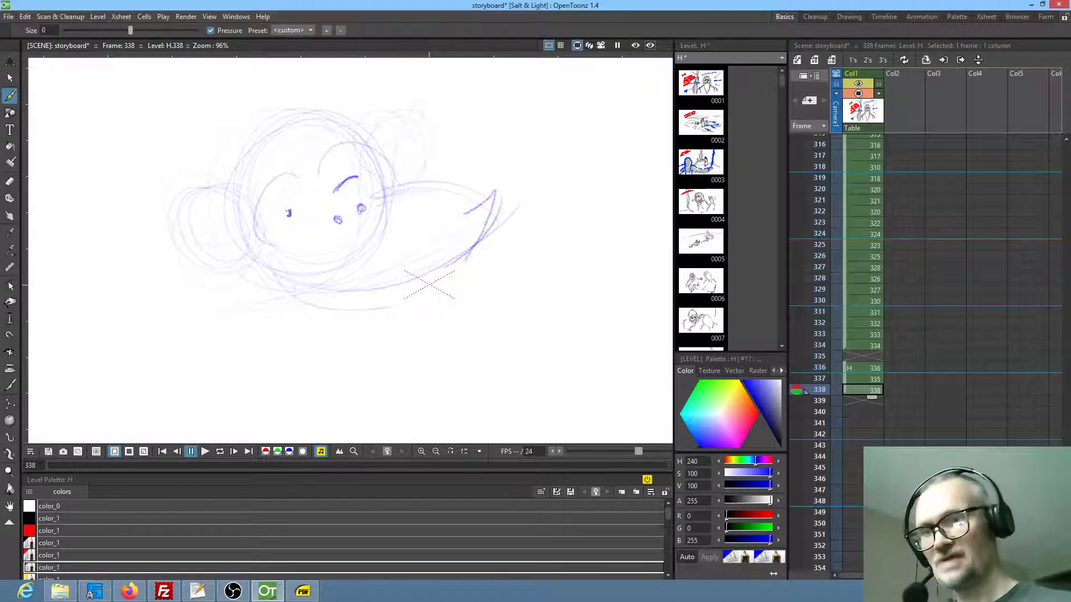
{"action": "left_click_drag", "start_coordinate": [291, 210], "coordinate": [293, 208]}
{"action": "mouse_move", "coordinate": [248, 159]}
{"action": "left_mouse_down"}
{"action": "mouse_move", "coordinate": [288, 115]}
{"action": "mouse_move", "coordinate": [325, 113]}
{"action": "left_mouse_up"}
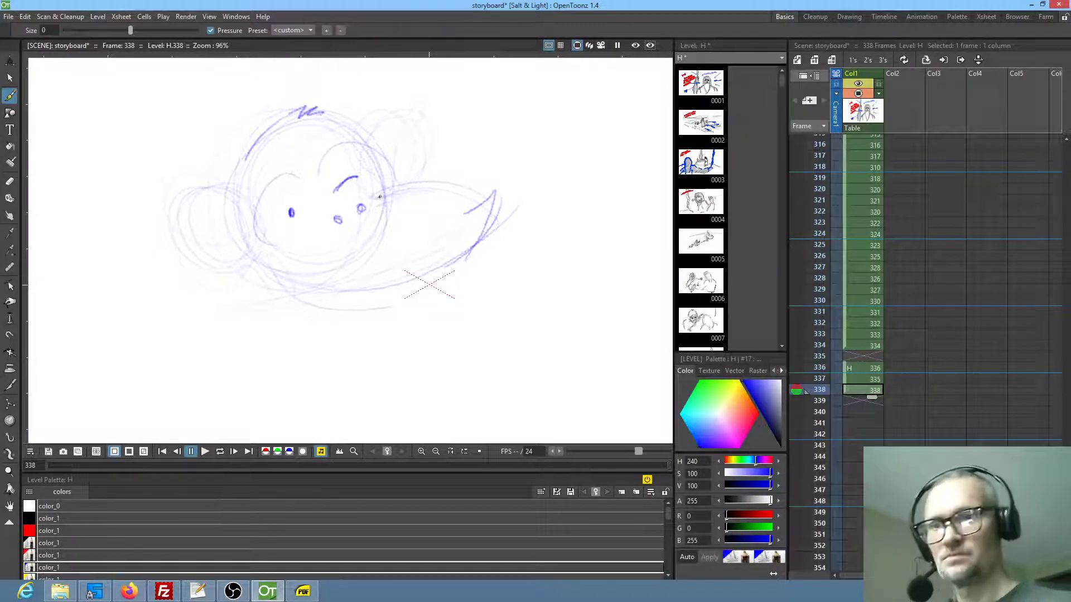
Strengthen the child's muzzle line and the outlines and inner curves of both round buns
{"action": "mouse_move", "coordinate": [371, 201]}
{"action": "left_mouse_down"}
{"action": "mouse_move", "coordinate": [348, 206]}
{"action": "mouse_move", "coordinate": [334, 226]}
{"action": "left_mouse_up"}
{"action": "mouse_move", "coordinate": [368, 139]}
{"action": "left_mouse_down"}
{"action": "mouse_move", "coordinate": [422, 129]}
{"action": "mouse_move", "coordinate": [424, 162]}
{"action": "left_mouse_up"}
{"action": "mouse_move", "coordinate": [237, 192]}
{"action": "left_mouse_down"}
{"action": "mouse_move", "coordinate": [219, 185]}
{"action": "mouse_move", "coordinate": [237, 272]}
{"action": "left_mouse_up"}
{"action": "left_click_drag", "start_coordinate": [206, 224], "coordinate": [234, 228]}
{"action": "left_click_drag", "start_coordinate": [399, 123], "coordinate": [389, 152]}
Reinforce the curved contour under the child's head and start the body with a line running down from it
{"action": "mouse_move", "coordinate": [271, 277]}
{"action": "left_mouse_down"}
{"action": "mouse_move", "coordinate": [355, 307]}
{"action": "mouse_move", "coordinate": [478, 262]}
{"action": "left_mouse_up"}
{"action": "mouse_move", "coordinate": [278, 253]}
{"action": "left_mouse_down"}
{"action": "mouse_move", "coordinate": [309, 187]}
{"action": "mouse_move", "coordinate": [286, 334]}
{"action": "left_mouse_up"}
{"action": "key", "text": "shift+space"}
{"action": "left_click_drag", "start_coordinate": [386, 234], "coordinate": [356, 299]}
{"action": "left_click_drag", "start_coordinate": [421, 273], "coordinate": [362, 284]}
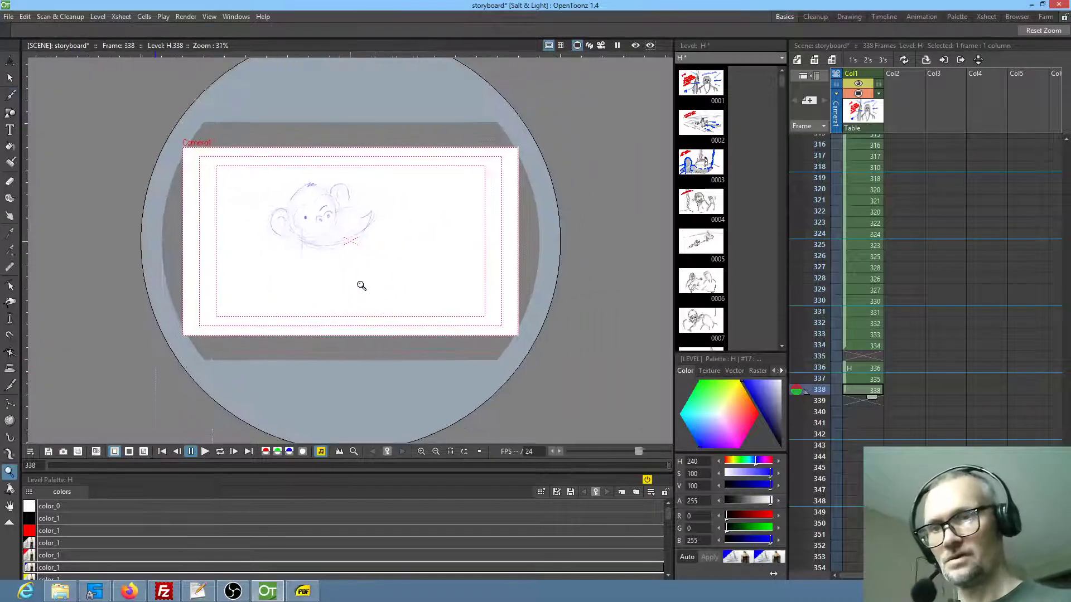
{"action": "key", "text": "b"}
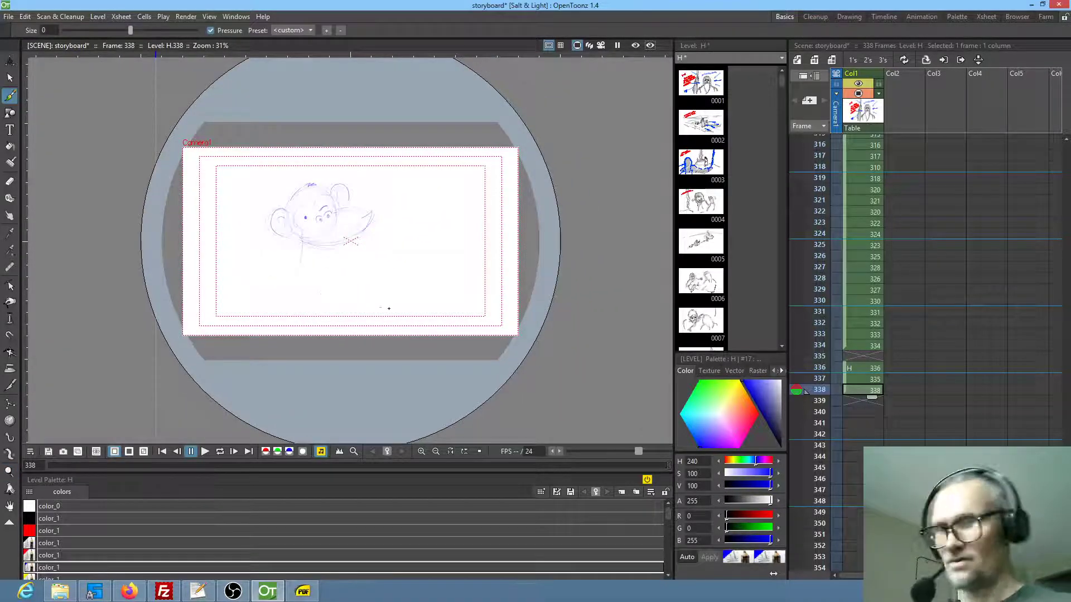
Compare frame 338 with frame 336, and handwrite the note "PROB reuse last shot" beside the child's head on frame 338
{"action": "key", "text": "Up"}
{"action": "key", "text": "Up"}
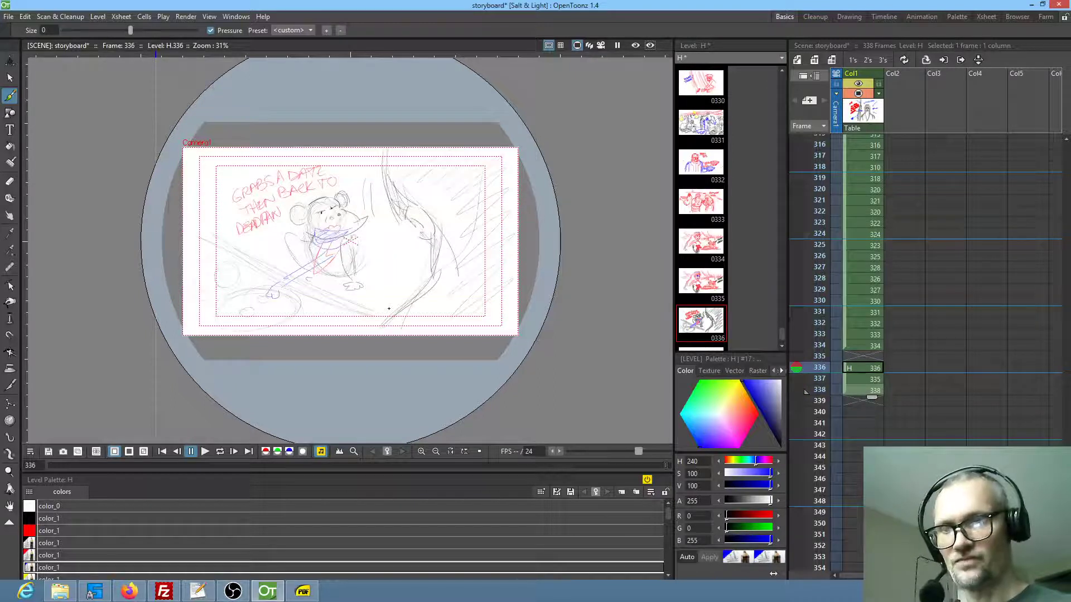
{"action": "key", "text": "Down"}
{"action": "key", "text": "Down"}
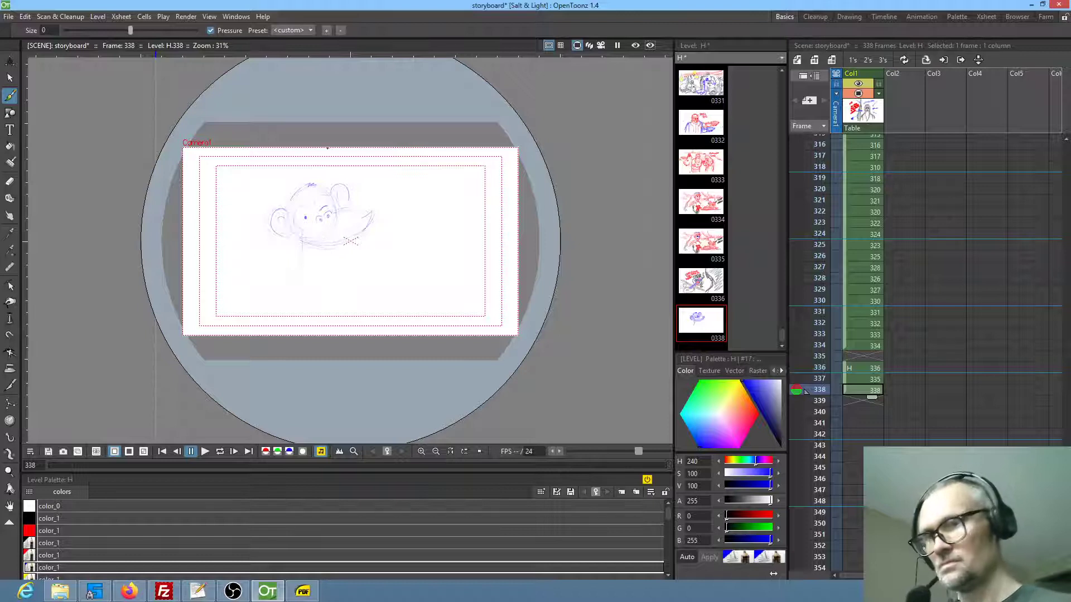
{"action": "scroll", "coordinate": [397, 241], "scroll_direction": "up", "scroll_amount": 3}
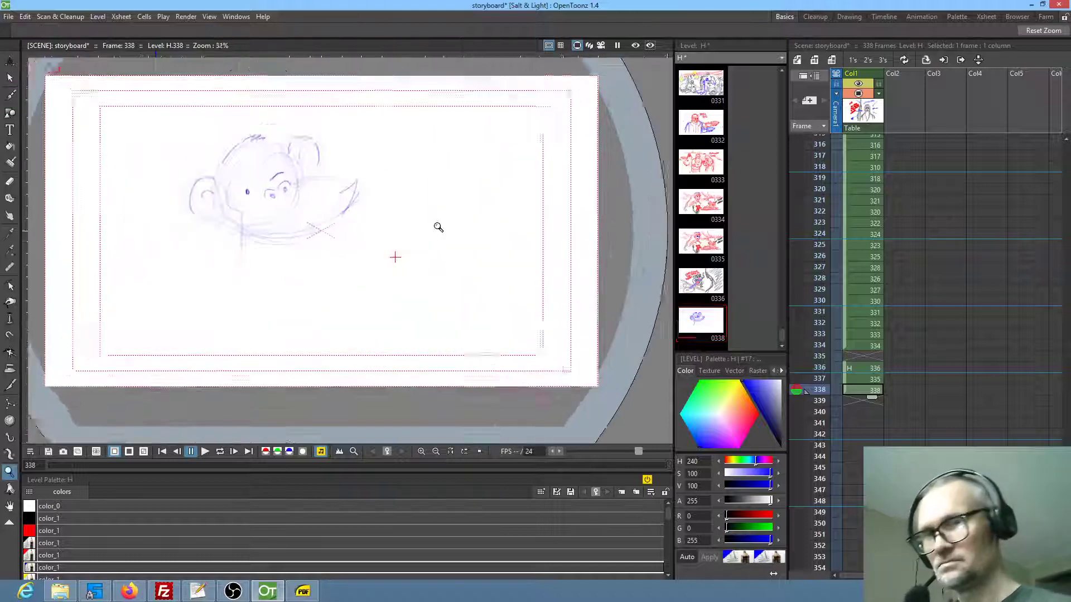
{"action": "mouse_move", "coordinate": [388, 224]}
{"action": "left_mouse_down"}
{"action": "mouse_move", "coordinate": [381, 201]}
{"action": "mouse_move", "coordinate": [438, 216]}
{"action": "mouse_move", "coordinate": [405, 257]}
{"action": "mouse_move", "coordinate": [481, 211]}
{"action": "left_mouse_up"}
{"action": "mouse_move", "coordinate": [427, 271]}
{"action": "left_mouse_down"}
{"action": "mouse_move", "coordinate": [445, 279]}
{"action": "mouse_move", "coordinate": [463, 268]}
{"action": "mouse_move", "coordinate": [440, 317]}
{"action": "mouse_move", "coordinate": [458, 312]}
{"action": "left_mouse_up"}
{"action": "left_click", "coordinate": [467, 250]}
{"action": "mouse_move", "coordinate": [468, 301]}
{"action": "left_mouse_down"}
{"action": "mouse_move", "coordinate": [483, 298]}
{"action": "mouse_move", "coordinate": [477, 306]}
{"action": "left_mouse_up"}
{"action": "left_click_drag", "start_coordinate": [473, 294], "coordinate": [504, 282]}
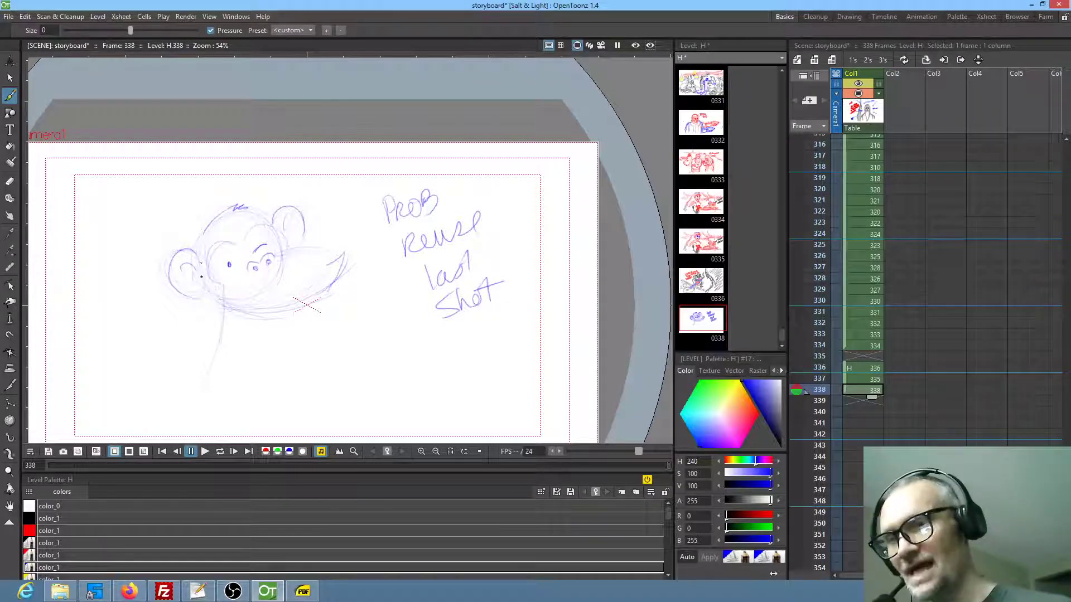
Sketch the child's rounded torso on frame 338 and a raised hand with its forearm below the left bun
{"action": "mouse_move", "coordinate": [226, 323]}
{"action": "left_mouse_down"}
{"action": "mouse_move", "coordinate": [225, 346]}
{"action": "mouse_move", "coordinate": [272, 413]}
{"action": "left_mouse_up"}
{"action": "left_click_drag", "start_coordinate": [316, 338], "coordinate": [338, 414]}
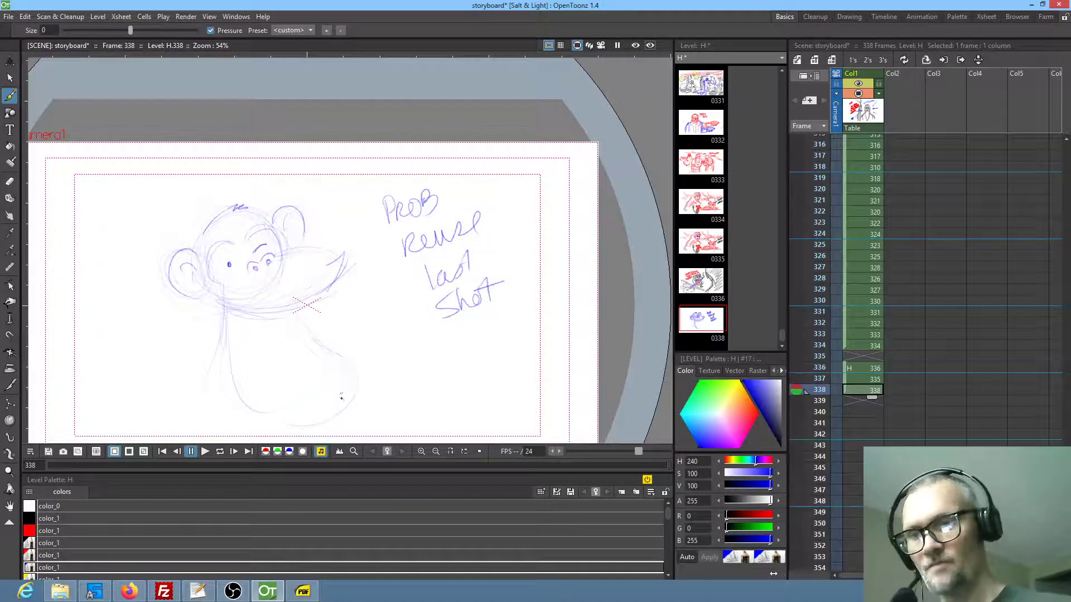
{"action": "mouse_move", "coordinate": [332, 324]}
{"action": "left_mouse_down"}
{"action": "mouse_move", "coordinate": [402, 265]}
{"action": "mouse_move", "coordinate": [397, 275]}
{"action": "left_mouse_up"}
{"action": "mouse_move", "coordinate": [248, 286]}
{"action": "left_mouse_down"}
{"action": "mouse_move", "coordinate": [256, 266]}
{"action": "mouse_move", "coordinate": [272, 283]}
{"action": "mouse_move", "coordinate": [285, 352]}
{"action": "left_mouse_up"}
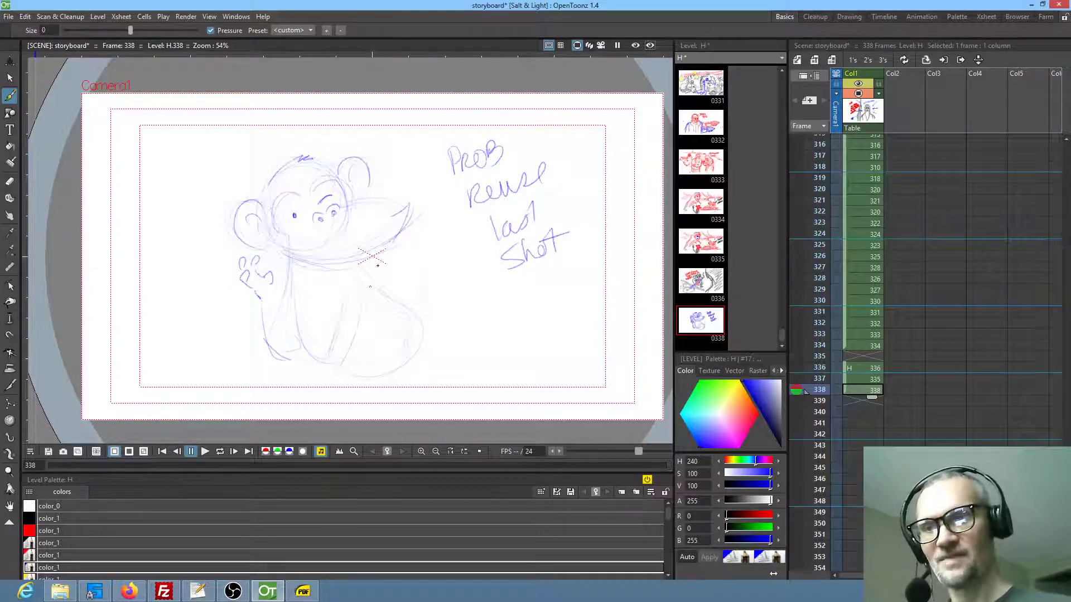
Outline the child's arms on both sides of the body, add curved lines above the pointed shape, and darken its upper edge
{"action": "mouse_move", "coordinate": [400, 272]}
{"action": "left_mouse_down"}
{"action": "mouse_move", "coordinate": [416, 252]}
{"action": "mouse_move", "coordinate": [427, 281]}
{"action": "left_mouse_up"}
{"action": "mouse_move", "coordinate": [421, 318]}
{"action": "left_mouse_down"}
{"action": "mouse_move", "coordinate": [414, 351]}
{"action": "mouse_move", "coordinate": [385, 371]}
{"action": "left_mouse_up"}
{"action": "left_click_drag", "start_coordinate": [423, 278], "coordinate": [435, 306]}
{"action": "mouse_move", "coordinate": [292, 375]}
{"action": "left_mouse_down"}
{"action": "mouse_move", "coordinate": [270, 380]}
{"action": "mouse_move", "coordinate": [296, 381]}
{"action": "left_mouse_up"}
{"action": "mouse_move", "coordinate": [240, 307]}
{"action": "left_mouse_down"}
{"action": "mouse_move", "coordinate": [219, 248]}
{"action": "mouse_move", "coordinate": [245, 317]}
{"action": "left_mouse_up"}
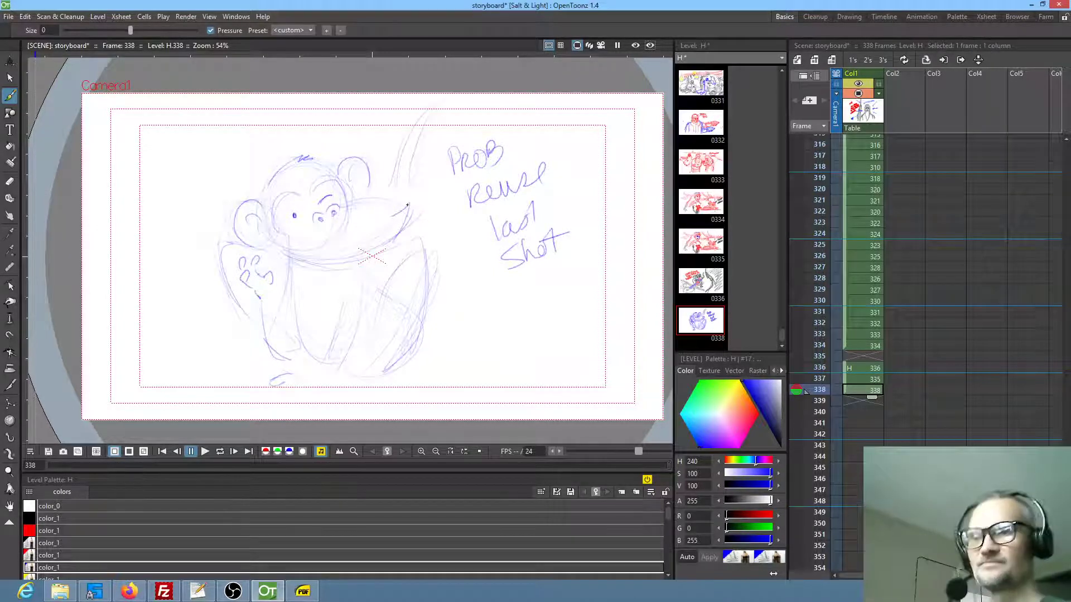
{"action": "left_click_drag", "start_coordinate": [348, 205], "coordinate": [396, 206]}
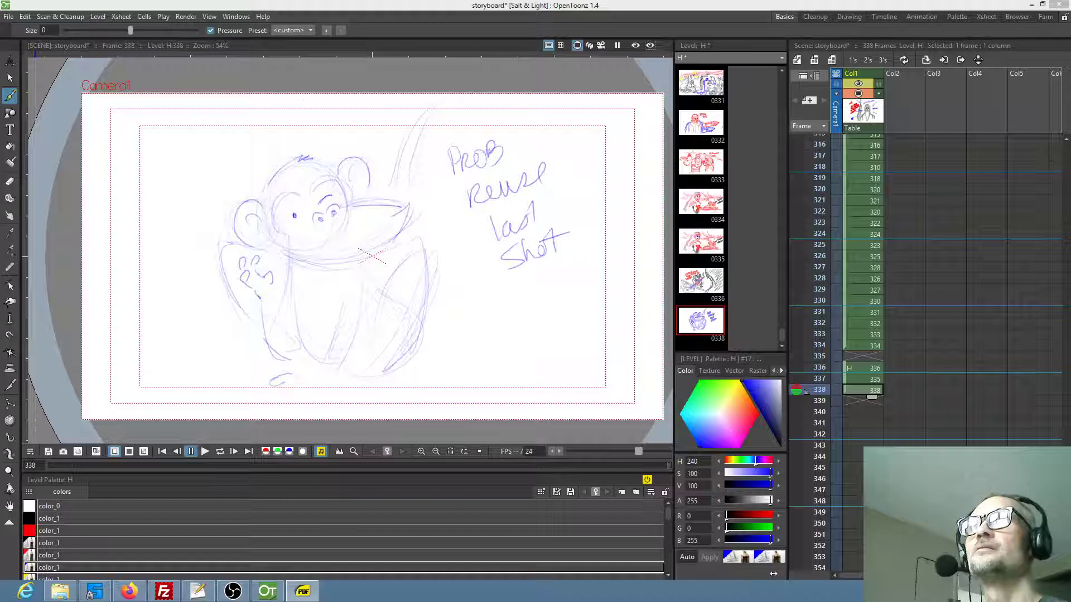
Insert a cell below frame 337 and duplicate drawing 335 there as new drawing 338, ahead of the child's drawing
{"action": "left_click", "coordinate": [859, 380]}
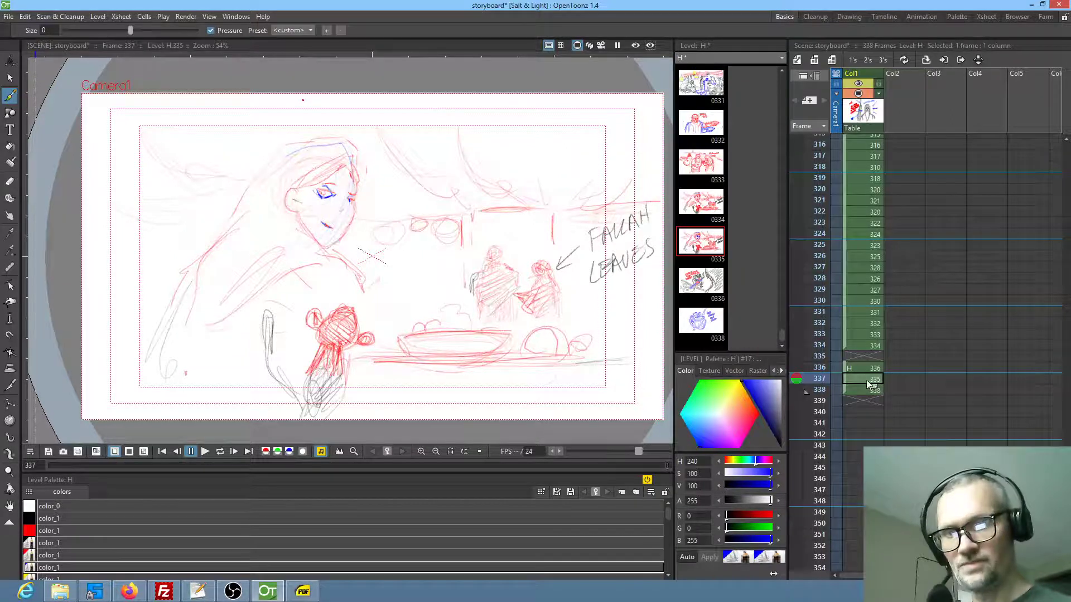
{"action": "left_click_drag", "start_coordinate": [871, 385], "coordinate": [871, 394]}
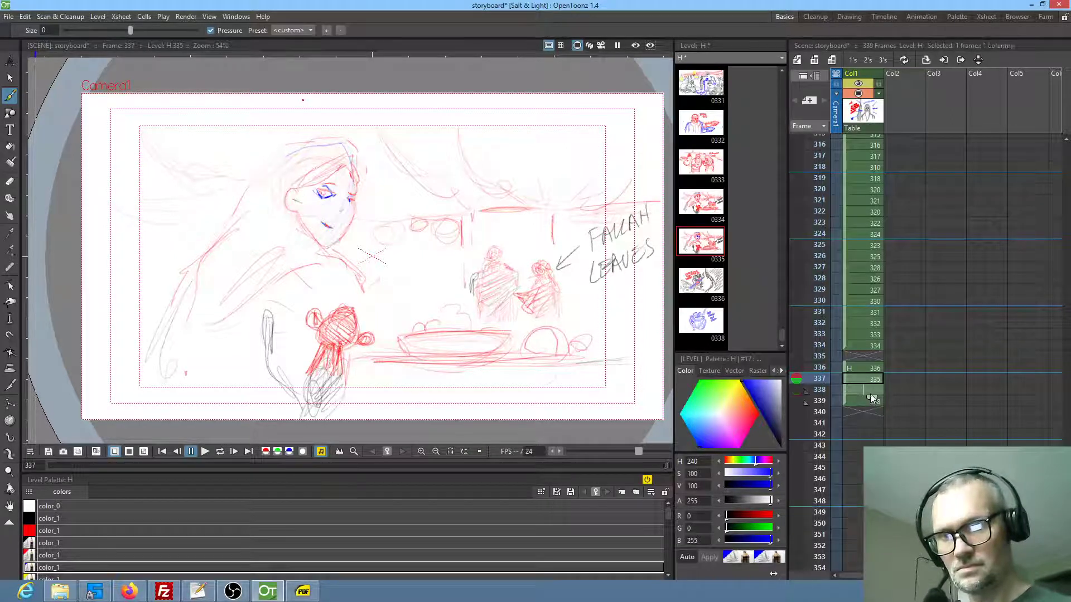
{"action": "double_click", "coordinate": [877, 388]}
{"action": "type", "text": "338"}
{"action": "key", "text": "Return"}
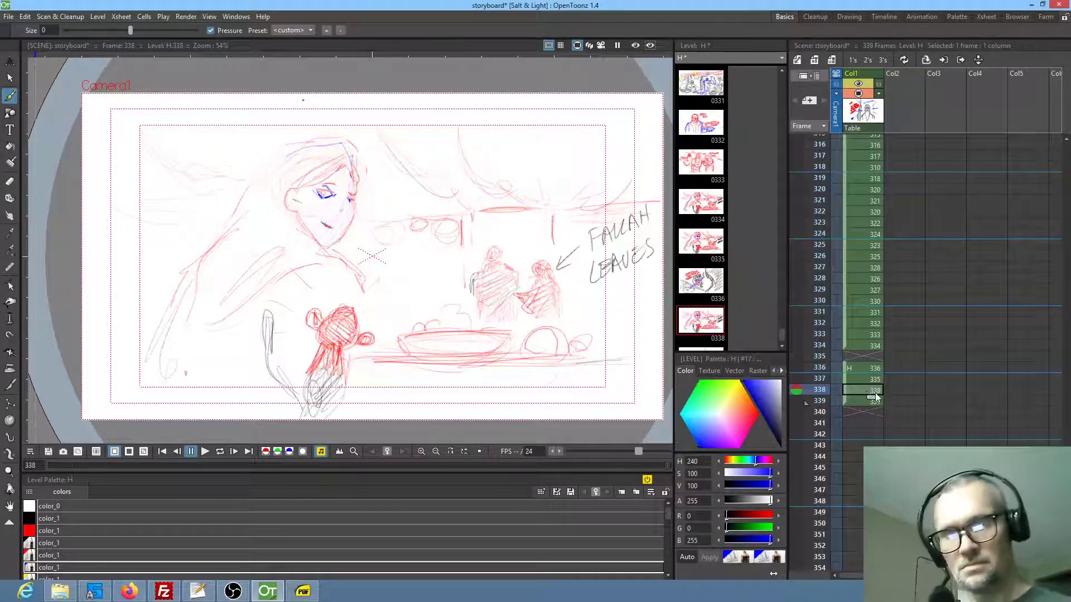
{"action": "key", "text": "Insert"}
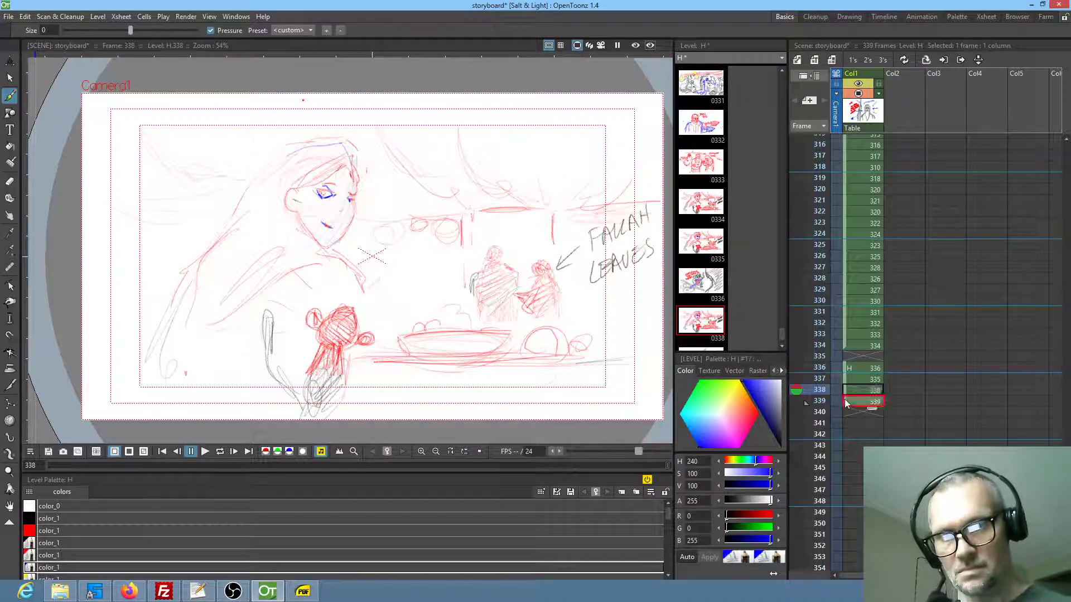
Close the empty cell at frame 335 and move the child's drawing up to frame 337, ahead of the duplicated dining shot
{"action": "left_click_drag", "start_coordinate": [845, 371], "coordinate": [844, 361]}
{"action": "left_click_drag", "start_coordinate": [844, 401], "coordinate": [844, 383]}
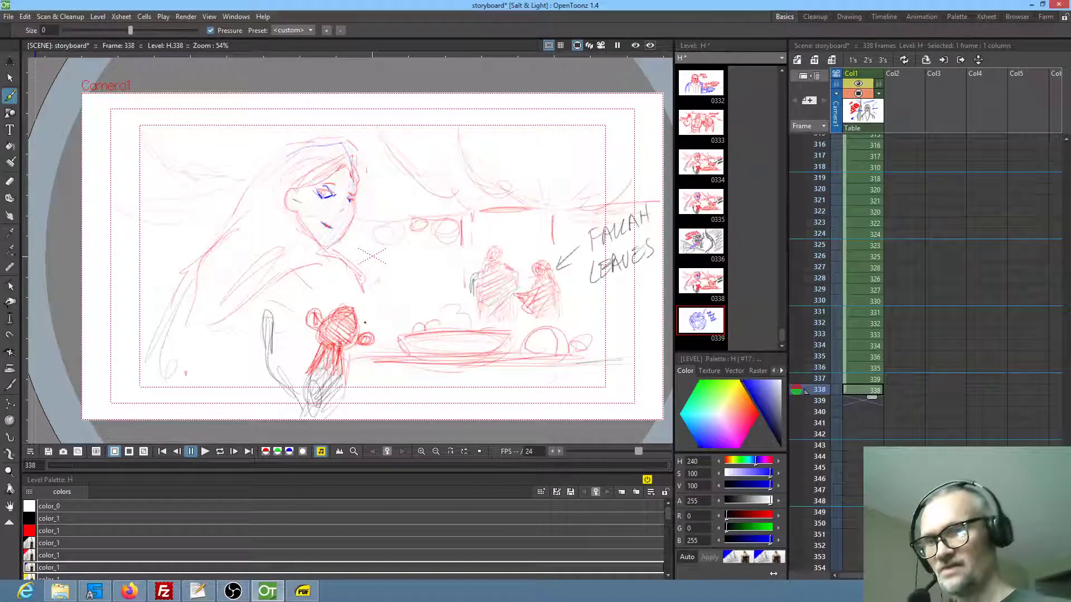
Erase the upper edge of the child's head on frame 338 and scribble a small blue patch beside the neck
{"action": "key", "text": "a"}
{"action": "left_click_drag", "start_coordinate": [350, 300], "coordinate": [357, 310]}
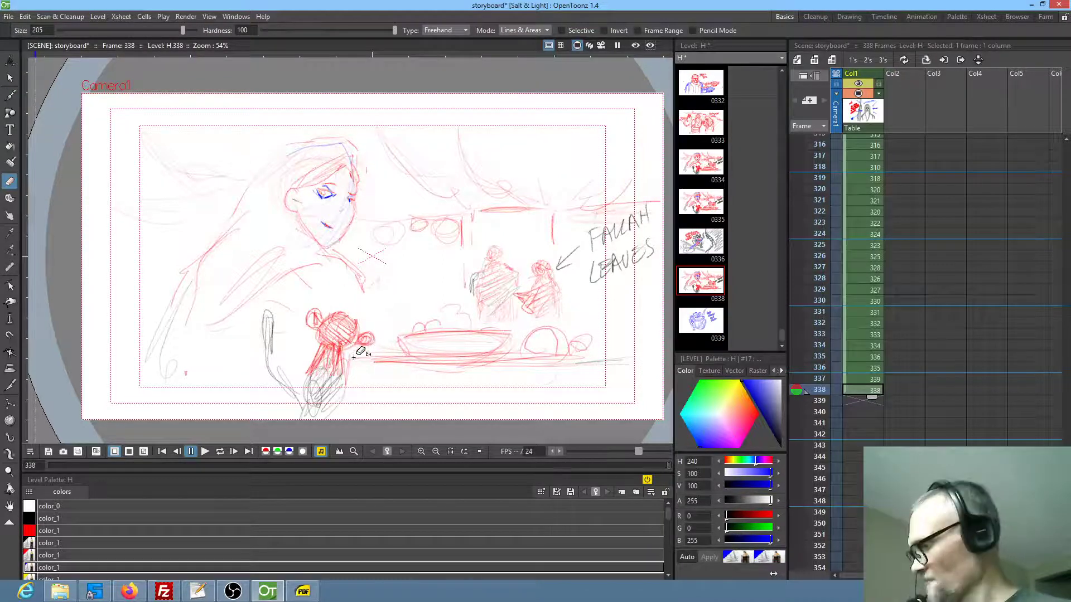
{"action": "key", "text": "b"}
{"action": "left_click_drag", "start_coordinate": [351, 352], "coordinate": [341, 357]}
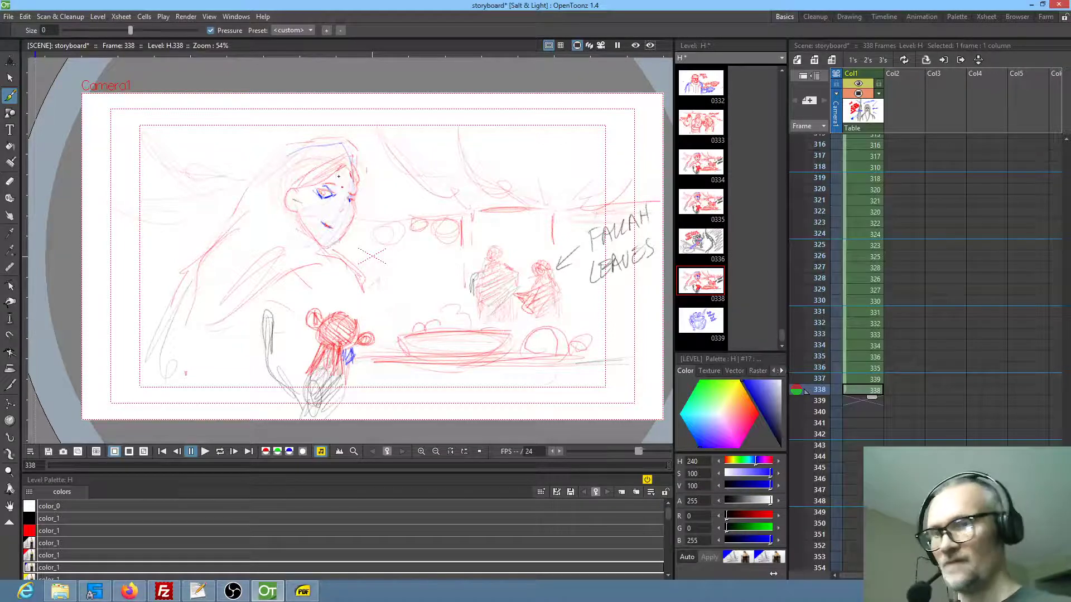
Erase the woman's eyes on frame 338 and redraw the near eye as a narrow slanted blue line
{"action": "key", "text": "a"}
{"action": "mouse_move", "coordinate": [325, 184]}
{"action": "left_mouse_down"}
{"action": "mouse_move", "coordinate": [352, 201]}
{"action": "mouse_move", "coordinate": [369, 179]}
{"action": "mouse_move", "coordinate": [334, 194]}
{"action": "left_mouse_up"}
{"action": "scroll", "coordinate": [334, 194], "scroll_direction": "up", "scroll_amount": 5}
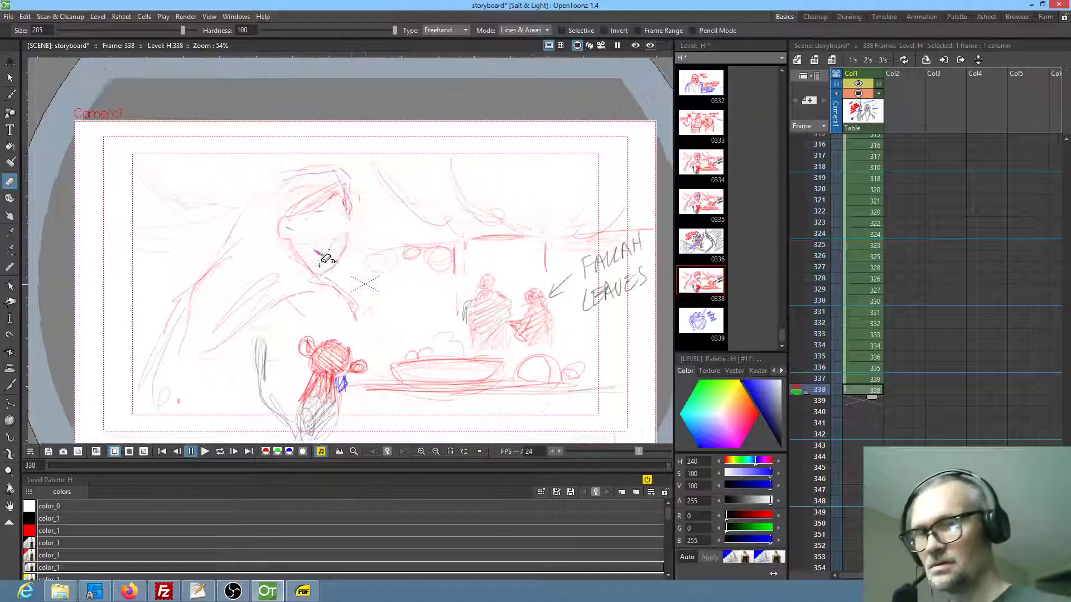
{"action": "key", "text": "b"}
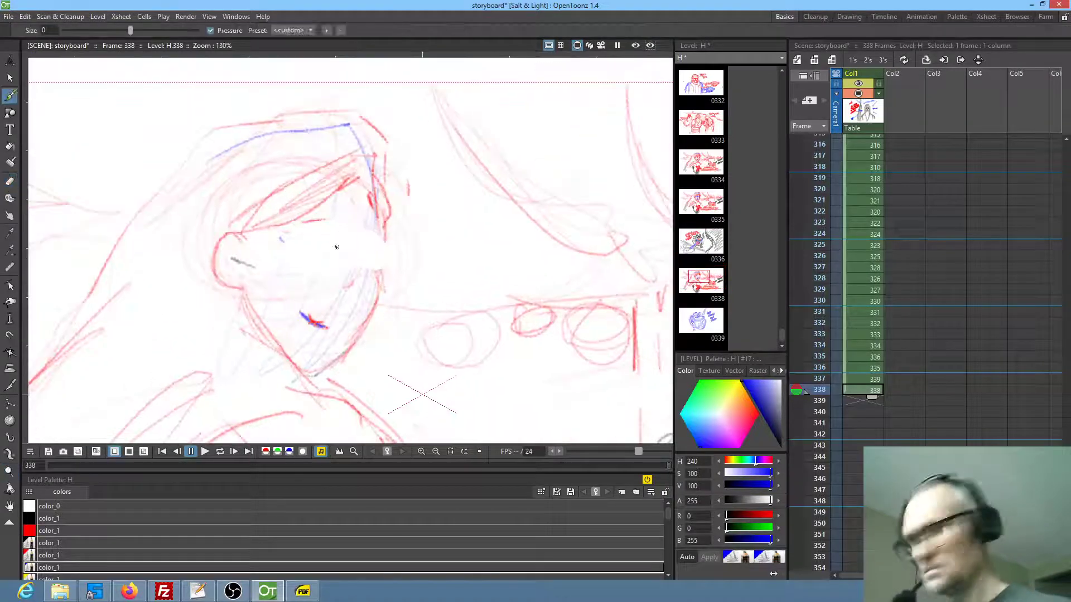
{"action": "left_click_drag", "start_coordinate": [281, 238], "coordinate": [333, 249]}
{"action": "mouse_move", "coordinate": [293, 240]}
{"action": "left_mouse_down"}
{"action": "mouse_move", "coordinate": [330, 250]}
{"action": "mouse_move", "coordinate": [301, 250]}
{"action": "left_mouse_up"}
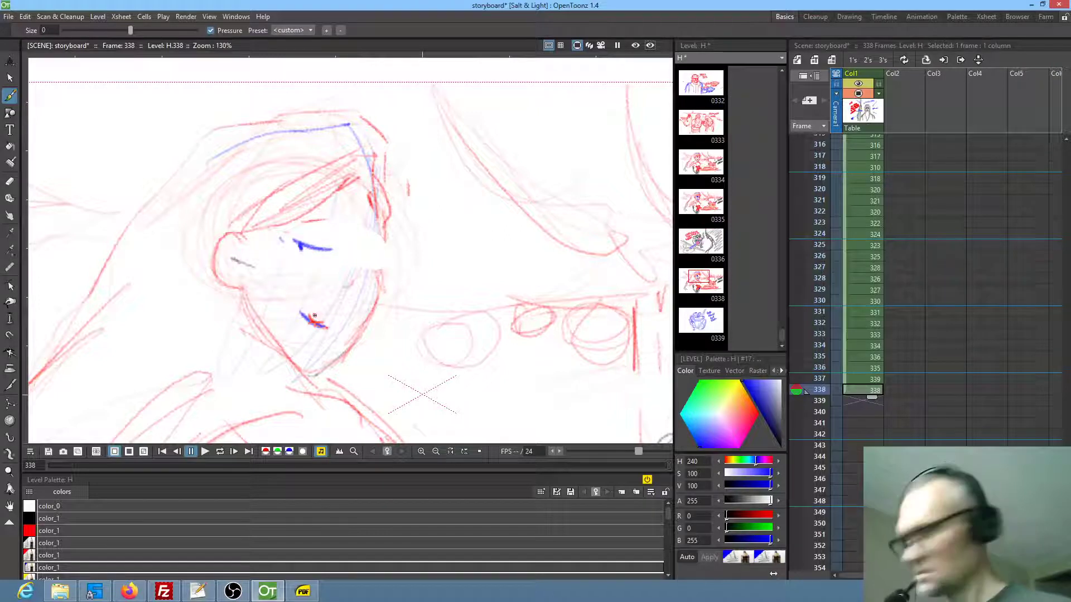
Replace the woman's smile with a tiny mouth stroke, and add a stern brow, the far eye and a forehead dot
{"action": "key", "text": "e"}
{"action": "mouse_move", "coordinate": [304, 313]}
{"action": "left_mouse_down"}
{"action": "mouse_move", "coordinate": [333, 322]}
{"action": "mouse_move", "coordinate": [315, 341]}
{"action": "left_mouse_up"}
{"action": "key", "text": "b"}
{"action": "mouse_move", "coordinate": [298, 246]}
{"action": "left_mouse_down"}
{"action": "mouse_move", "coordinate": [315, 261]}
{"action": "mouse_move", "coordinate": [389, 256]}
{"action": "mouse_move", "coordinate": [358, 258]}
{"action": "mouse_move", "coordinate": [368, 271]}
{"action": "mouse_move", "coordinate": [333, 241]}
{"action": "mouse_move", "coordinate": [385, 244]}
{"action": "mouse_move", "coordinate": [352, 228]}
{"action": "left_mouse_up"}
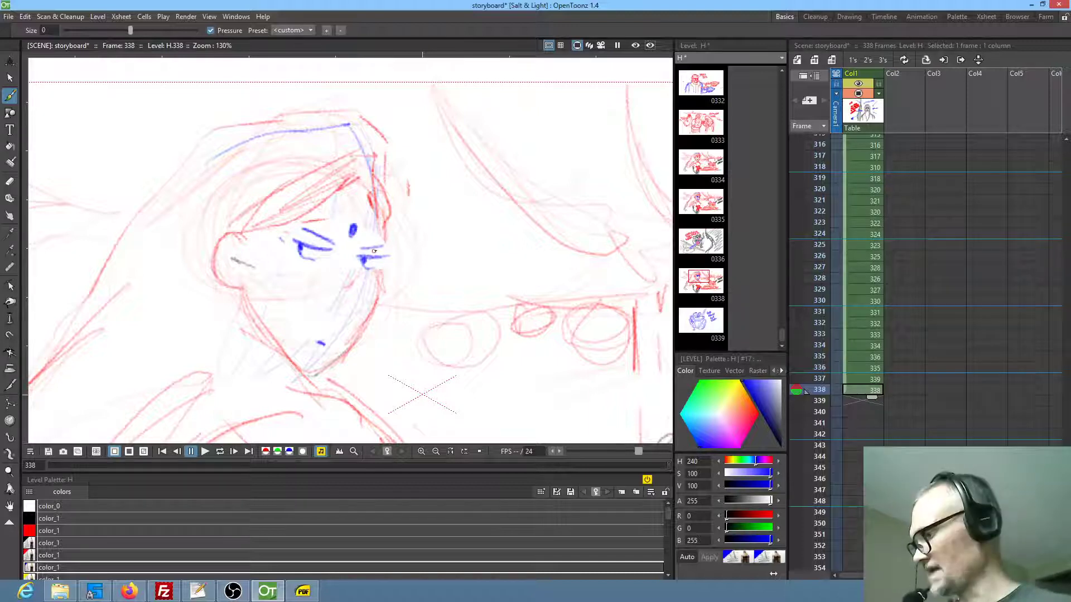
Add a matching blue forehead dot to the woman in the dining shot on frame 336
{"action": "key", "text": "Up"}
{"action": "key", "text": "Up"}
{"action": "left_click_drag", "start_coordinate": [354, 233], "coordinate": [357, 228]}
Check the woman's look in the preceding shots from frame 332 to 336, and return to frame 338
{"action": "key", "text": "Up"}
{"action": "key", "text": "Up"}
{"action": "key", "text": "Up"}
{"action": "key", "text": "Up"}
{"action": "key", "text": "Down"}
{"action": "scroll", "coordinate": [365, 344], "scroll_direction": "down", "scroll_amount": 5}
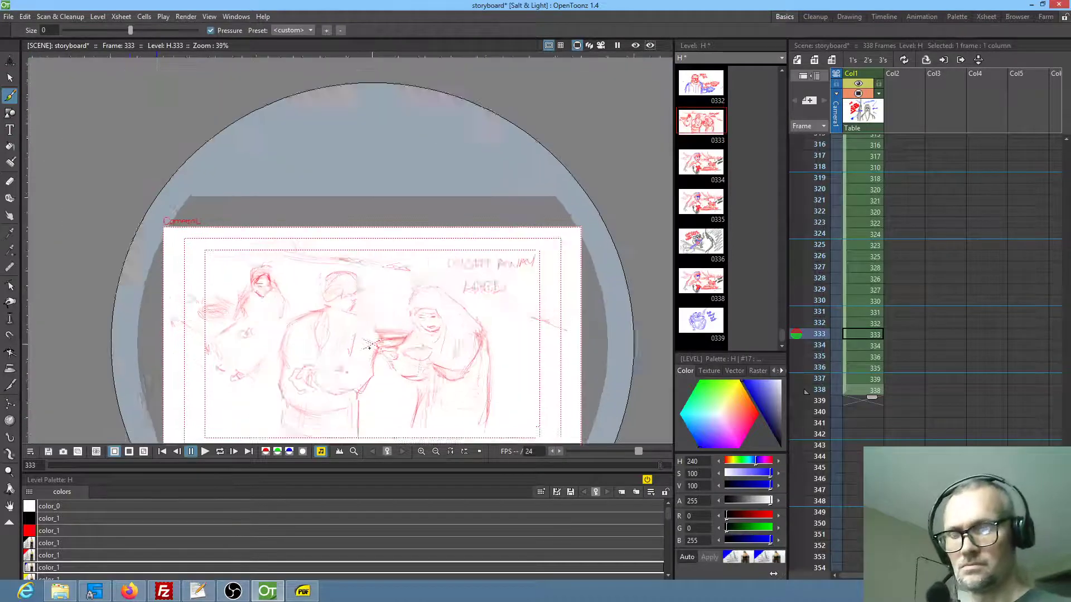
{"action": "scroll", "coordinate": [428, 269], "scroll_direction": "up", "scroll_amount": 1}
{"action": "key", "text": "Down"}
{"action": "key", "text": "Down"}
{"action": "key", "text": "Down"}
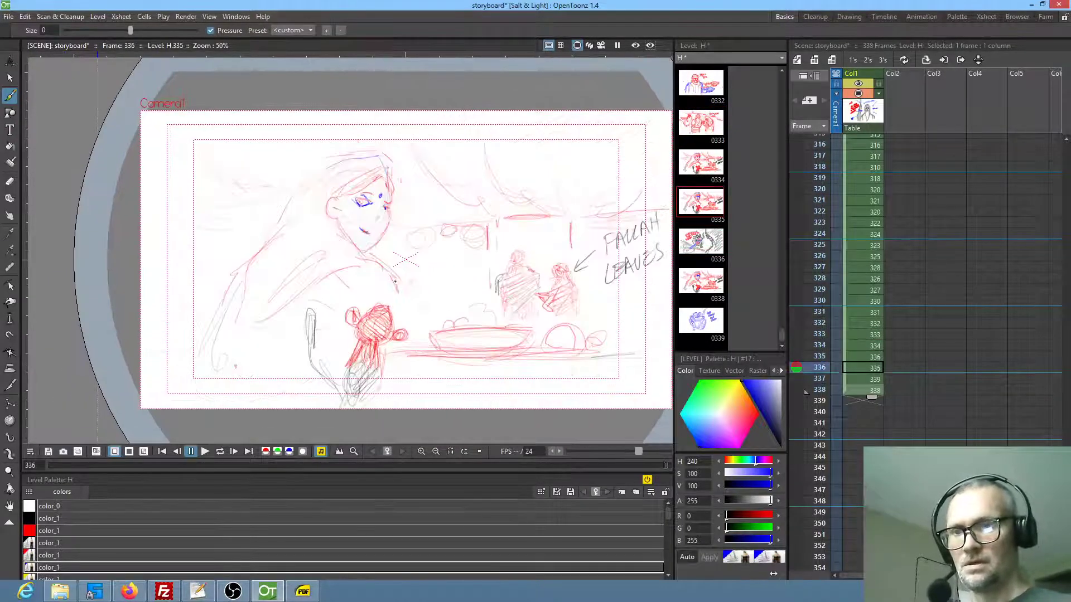
{"action": "scroll", "coordinate": [335, 280], "scroll_direction": "up", "scroll_amount": 1}
{"action": "left_click_drag", "start_coordinate": [334, 283], "coordinate": [333, 293]}
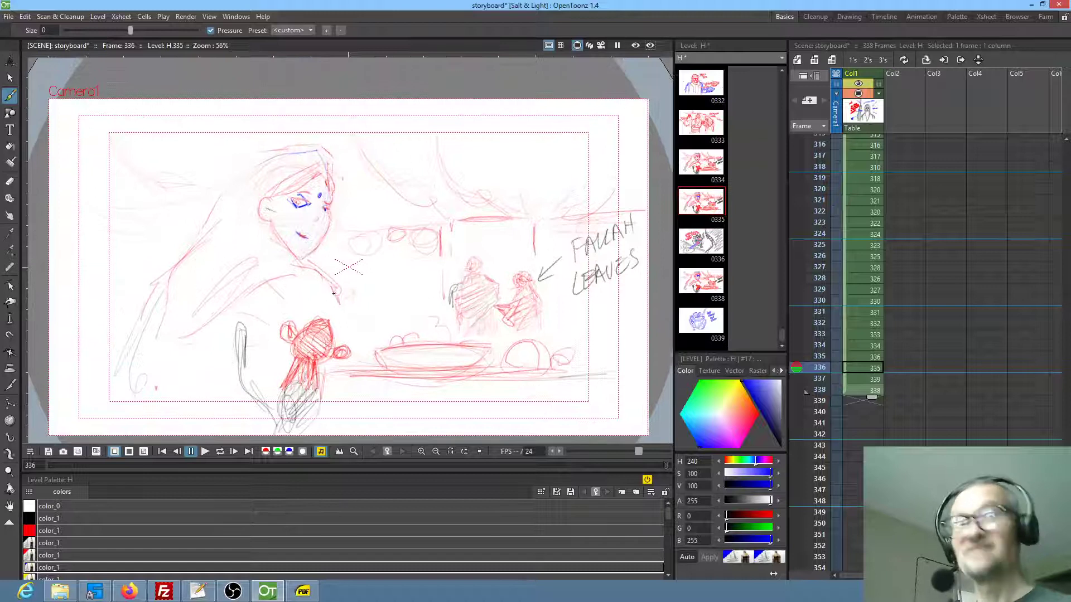
{"action": "key", "text": "Down"}
{"action": "key", "text": "Down"}
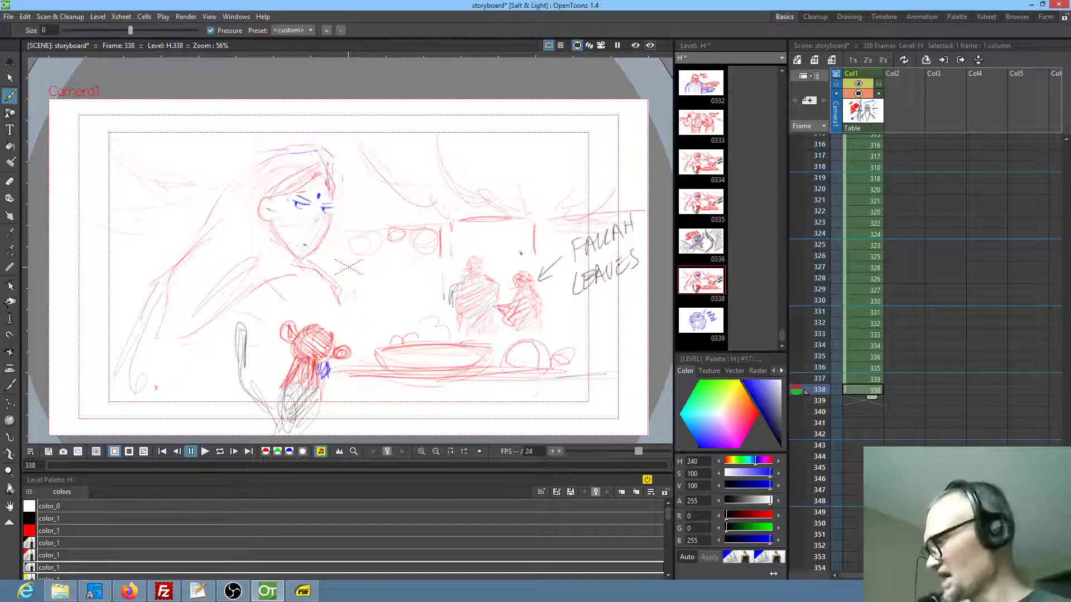
Erase the "FALLAH LEAVES" note, its arrow and the right background figure, and redraw the remaining figure in hatched blue
{"action": "key", "text": "a"}
{"action": "mouse_move", "coordinate": [635, 212]}
{"action": "left_mouse_down"}
{"action": "mouse_move", "coordinate": [574, 238]}
{"action": "mouse_move", "coordinate": [556, 300]}
{"action": "mouse_move", "coordinate": [642, 262]}
{"action": "left_mouse_up"}
{"action": "mouse_move", "coordinate": [539, 261]}
{"action": "left_mouse_down"}
{"action": "mouse_move", "coordinate": [502, 287]}
{"action": "mouse_move", "coordinate": [555, 323]}
{"action": "mouse_move", "coordinate": [539, 262]}
{"action": "left_mouse_up"}
{"action": "key", "text": "b"}
{"action": "mouse_move", "coordinate": [491, 306]}
{"action": "left_mouse_down"}
{"action": "mouse_move", "coordinate": [496, 333]}
{"action": "mouse_move", "coordinate": [473, 338]}
{"action": "mouse_move", "coordinate": [492, 308]}
{"action": "mouse_move", "coordinate": [457, 314]}
{"action": "mouse_move", "coordinate": [467, 262]}
{"action": "mouse_move", "coordinate": [482, 257]}
{"action": "mouse_move", "coordinate": [467, 260]}
{"action": "mouse_move", "coordinate": [478, 265]}
{"action": "mouse_move", "coordinate": [472, 283]}
{"action": "mouse_move", "coordinate": [453, 296]}
{"action": "mouse_move", "coordinate": [498, 285]}
{"action": "mouse_move", "coordinate": [503, 313]}
{"action": "mouse_move", "coordinate": [495, 321]}
{"action": "mouse_move", "coordinate": [457, 322]}
{"action": "left_mouse_up"}
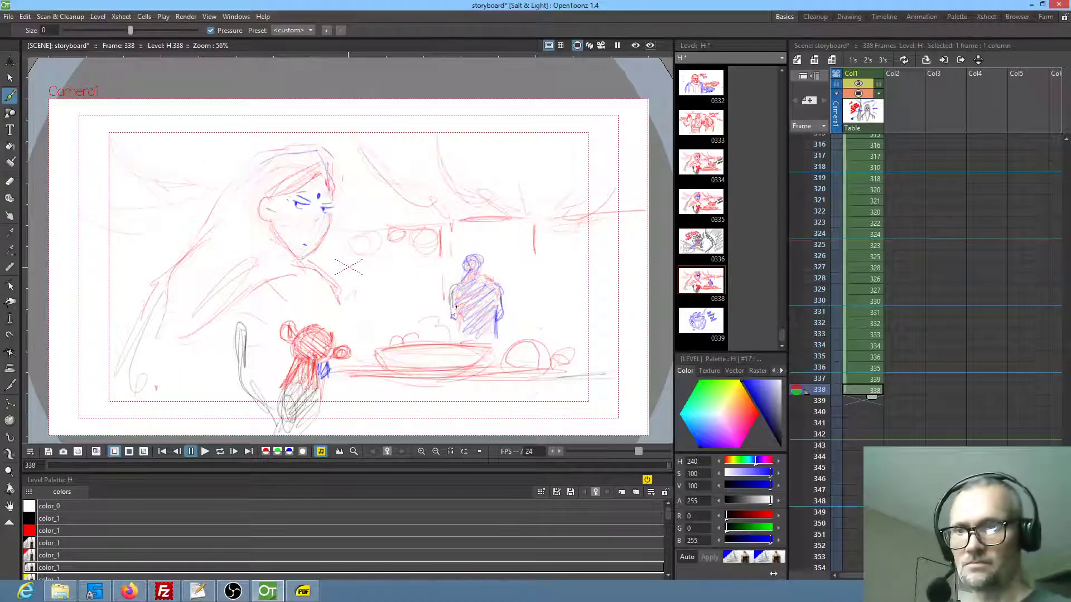
Start a new drawing on frame 339 with overlapping strokes forming a long line that rises gently across the frame
{"action": "left_click", "coordinate": [851, 401]}
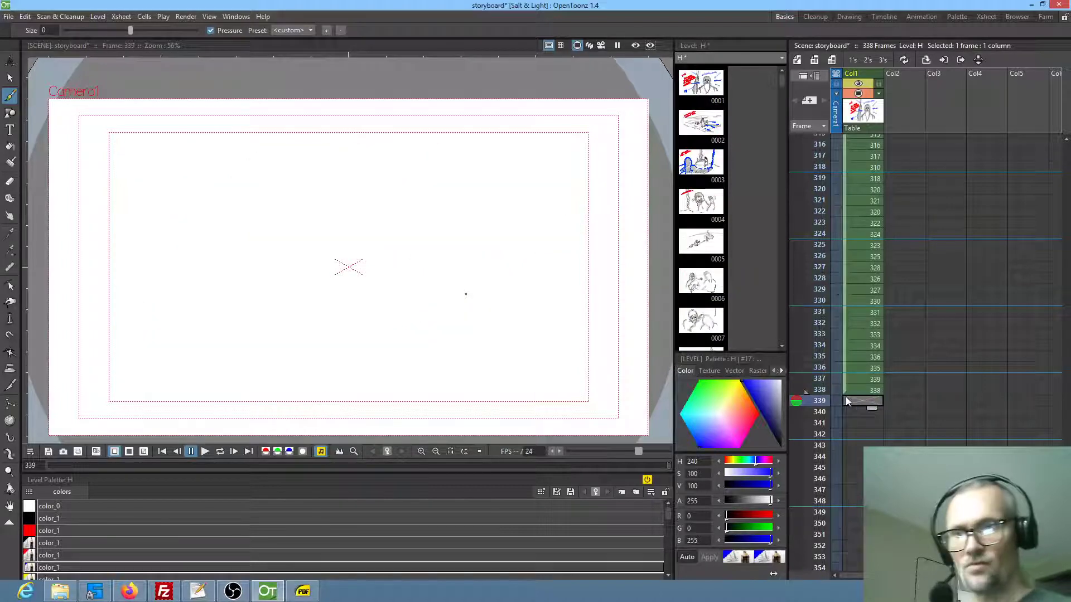
{"action": "left_click_drag", "start_coordinate": [429, 266], "coordinate": [431, 262]}
{"action": "left_click_drag", "start_coordinate": [566, 229], "coordinate": [579, 227]}
{"action": "mouse_move", "coordinate": [192, 284]}
{"action": "left_mouse_down"}
{"action": "mouse_move", "coordinate": [585, 220]}
{"action": "mouse_move", "coordinate": [414, 244]}
{"action": "mouse_move", "coordinate": [485, 239]}
{"action": "left_mouse_up"}
{"action": "mouse_move", "coordinate": [485, 240]}
{"action": "left_mouse_down"}
{"action": "mouse_move", "coordinate": [319, 271]}
{"action": "mouse_move", "coordinate": [422, 255]}
{"action": "left_mouse_up"}
{"action": "left_click_drag", "start_coordinate": [422, 255], "coordinate": [286, 274]}
{"action": "left_click_drag", "start_coordinate": [144, 288], "coordinate": [111, 291]}
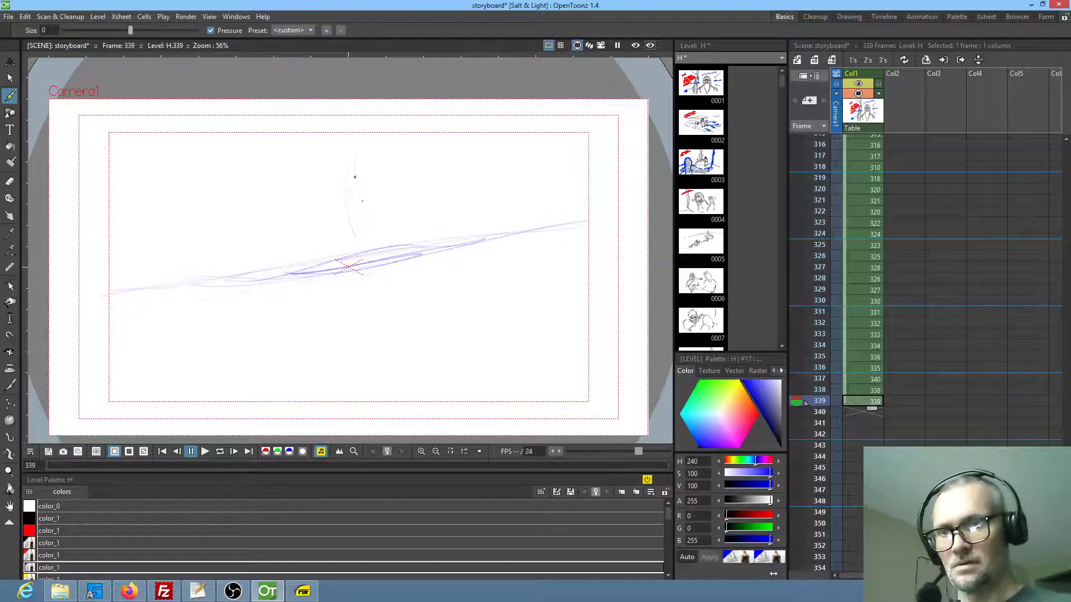
Add loose upright curves and a sweeping curve above the sloping line on frame 339
{"action": "left_click_drag", "start_coordinate": [356, 149], "coordinate": [369, 223]}
{"action": "left_click_drag", "start_coordinate": [316, 193], "coordinate": [324, 231]}
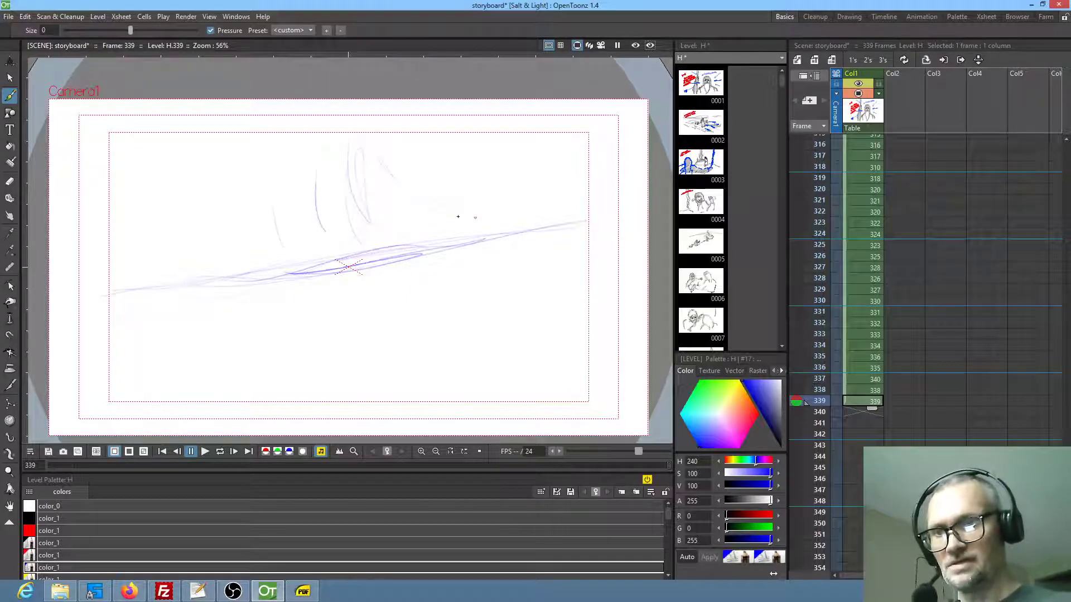
{"action": "left_click_drag", "start_coordinate": [385, 162], "coordinate": [482, 220]}
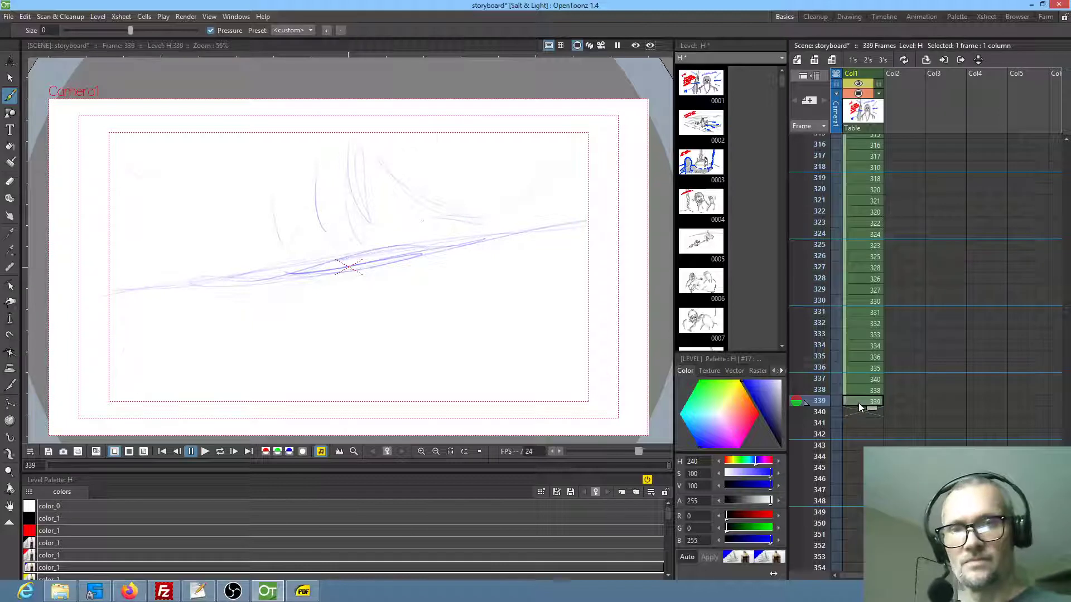
Return to frame 338 and save the storyboard
{"action": "left_click", "coordinate": [867, 390]}
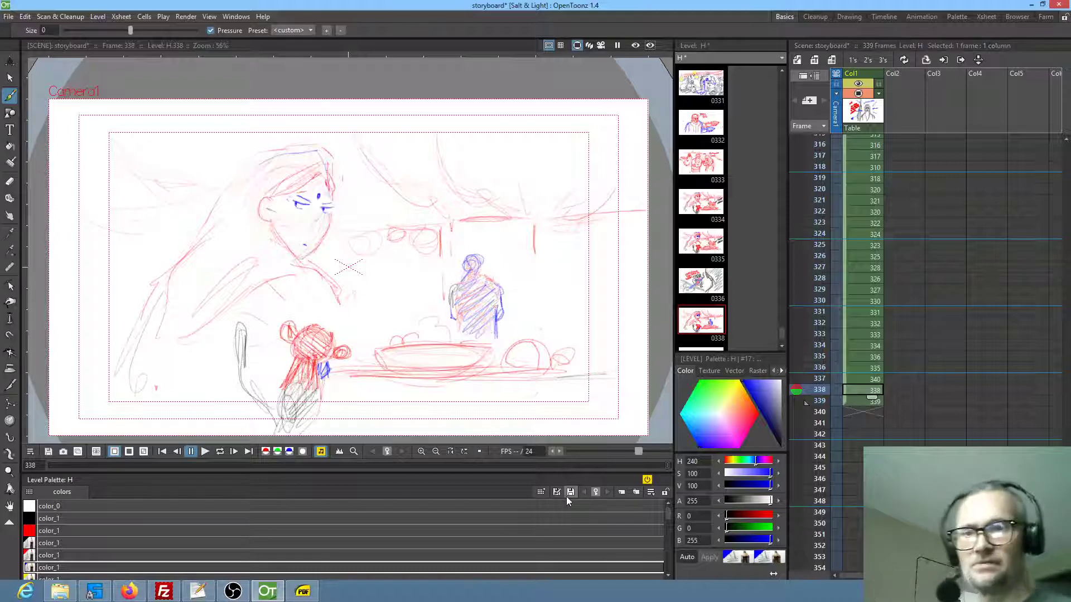
{"action": "left_click", "coordinate": [8, 17]}
{"action": "left_click", "coordinate": [28, 53]}
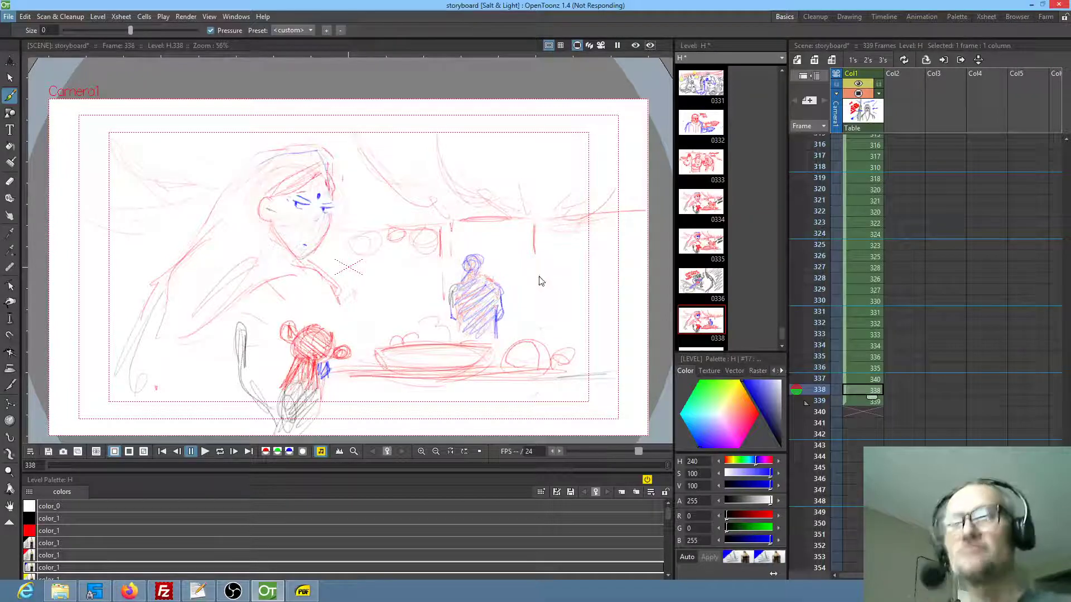
Review the earlier storyboard shots, stepping through the frames from 289 to 302
{"action": "scroll", "coordinate": [873, 269], "scroll_direction": "up", "scroll_amount": 8}
{"action": "left_click", "coordinate": [868, 282]}
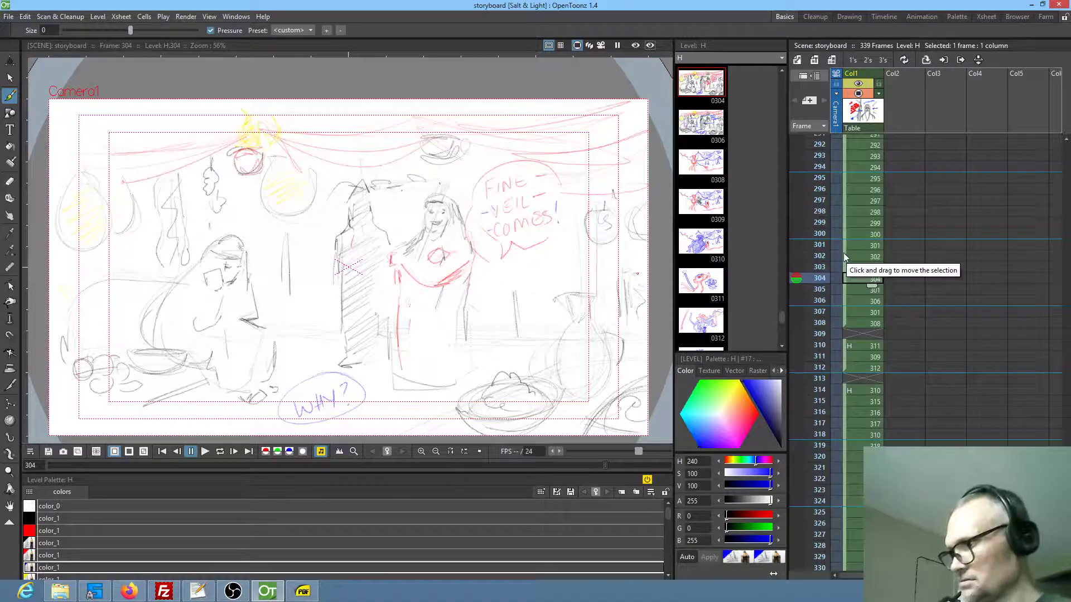
{"action": "scroll", "coordinate": [842, 252], "scroll_direction": "up", "scroll_amount": 2}
{"action": "left_click", "coordinate": [861, 178]}
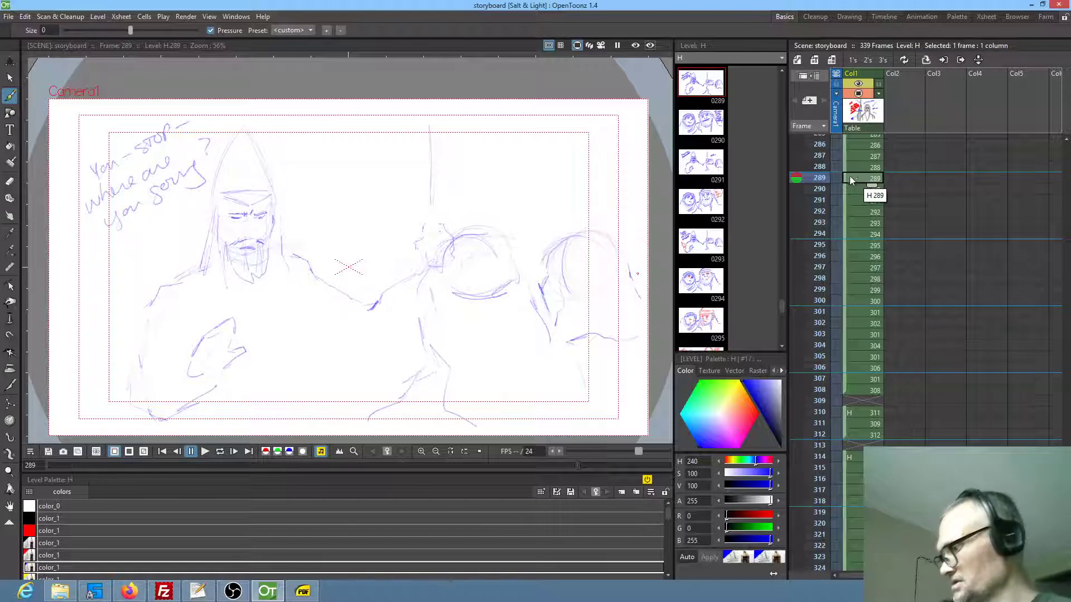
{"action": "key", "text": "Down"}
{"action": "key", "text": "Down"}
{"action": "key", "text": "Down"}
{"action": "key", "text": "Down"}
{"action": "key", "text": "Down"}
{"action": "key", "text": "Down"}
{"action": "key", "text": "Down"}
{"action": "key", "text": "Down"}
{"action": "key", "text": "Down"}
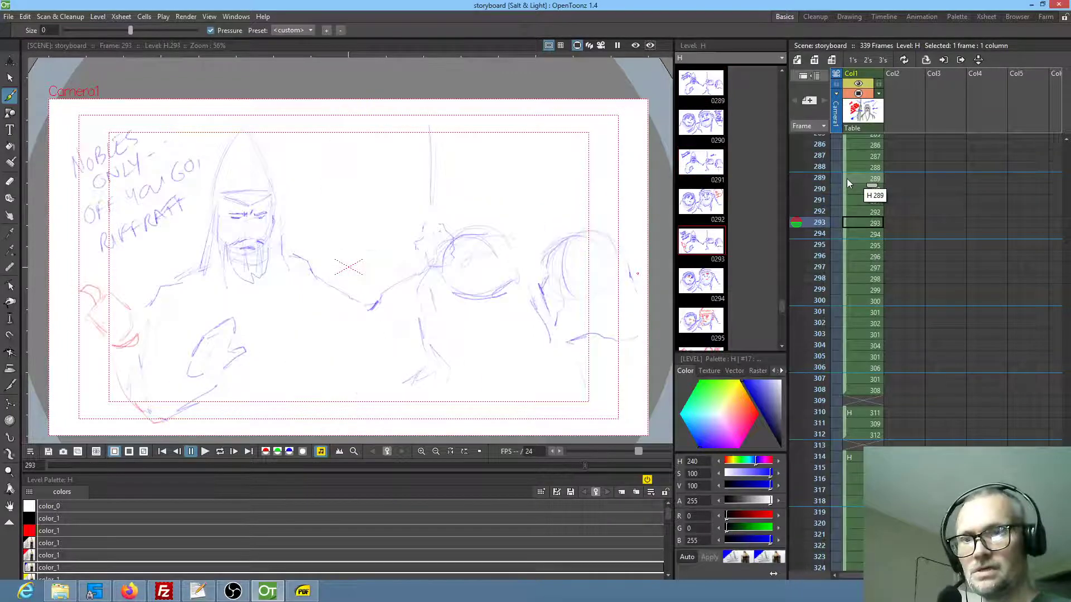
{"action": "key", "text": "Down"}
{"action": "key", "text": "Down"}
{"action": "key", "text": "Down"}
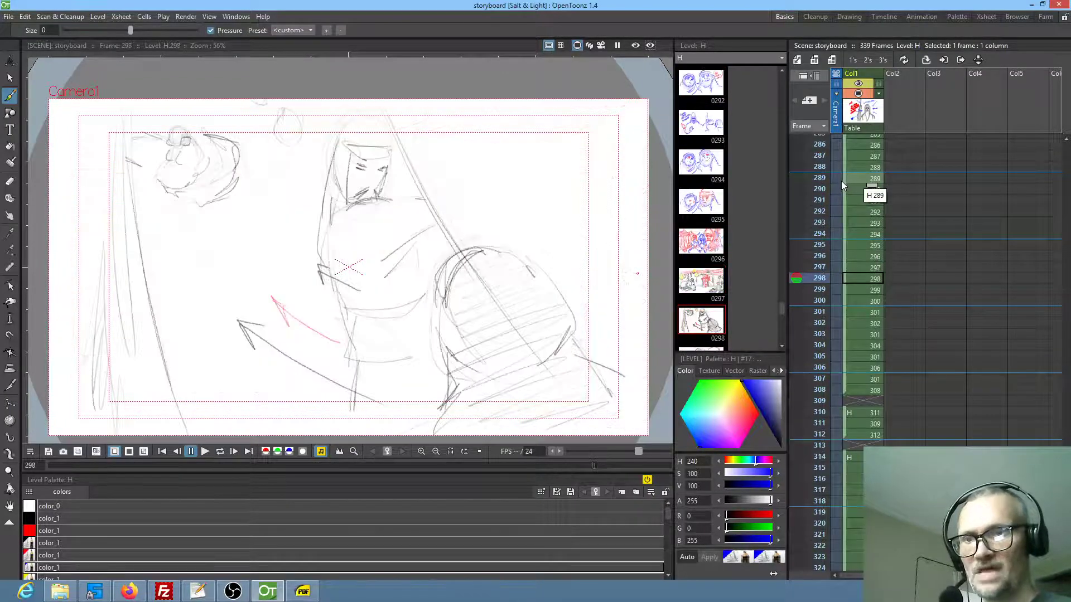
Review the storyboard shots from frame 303 to 319, stepping through them in order
{"action": "key", "text": "Down"}
{"action": "key", "text": "Down"}
{"action": "key", "text": "Down"}
{"action": "key", "text": "Down"}
{"action": "key", "text": "Down"}
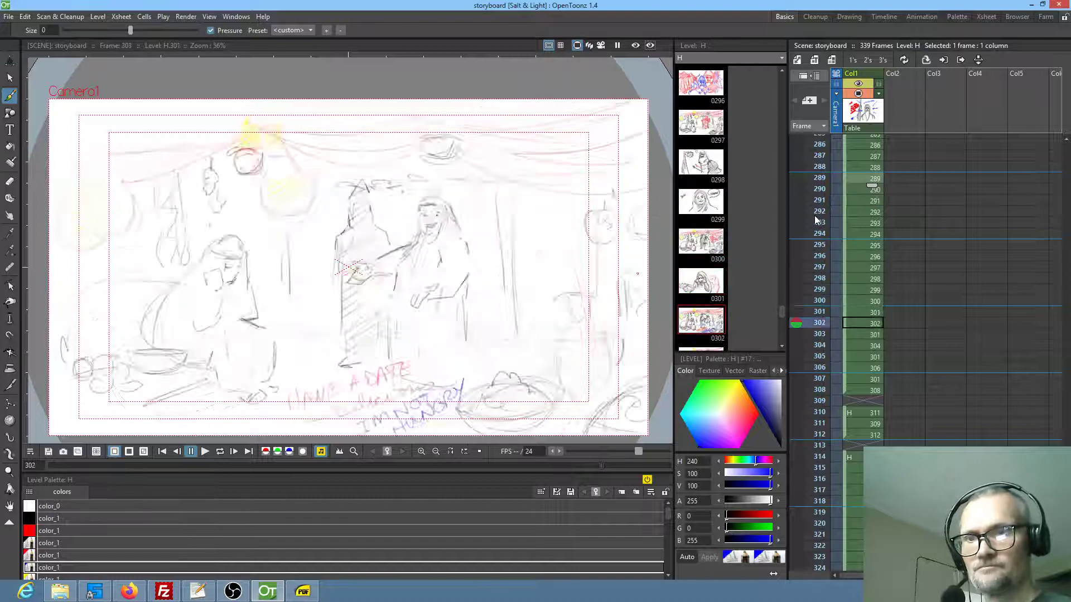
{"action": "key", "text": "Down"}
{"action": "key", "text": "Down"}
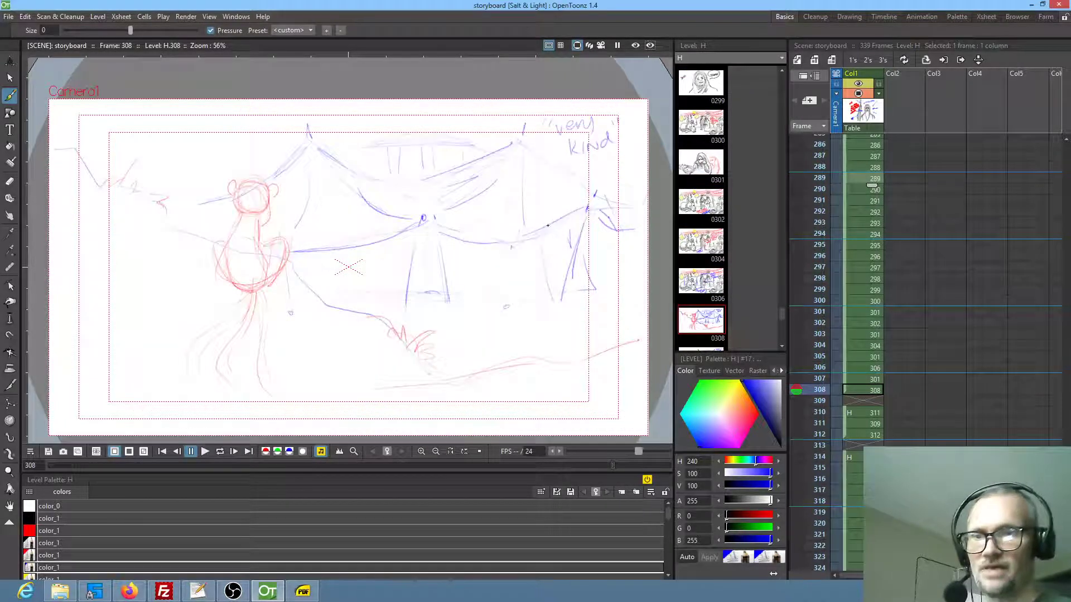
{"action": "key", "text": "Down"}
{"action": "key", "text": "Down"}
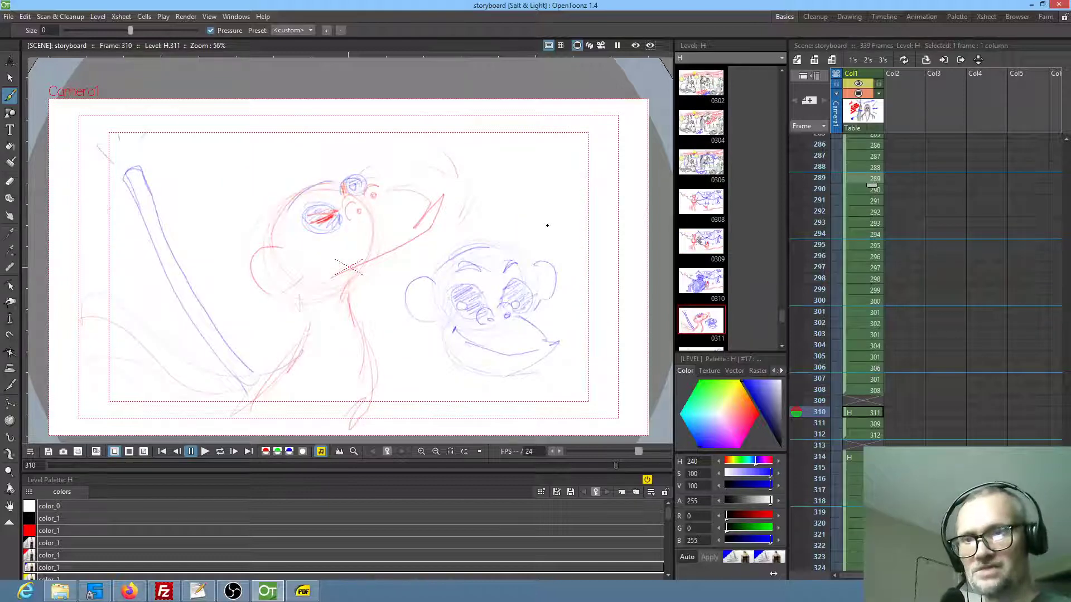
{"action": "key", "text": "Down"}
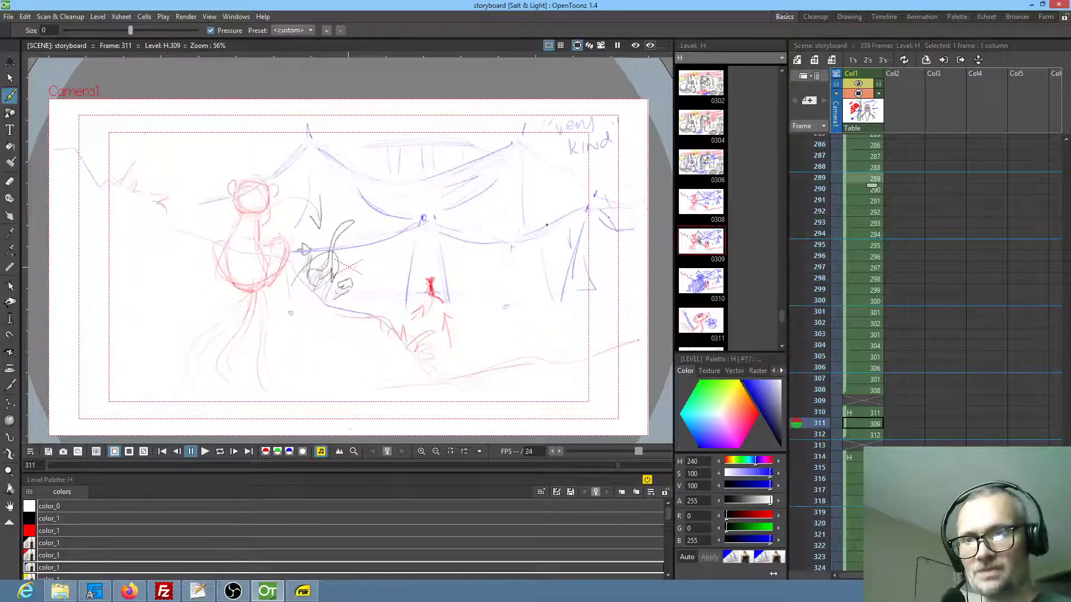
{"action": "key", "text": "Down"}
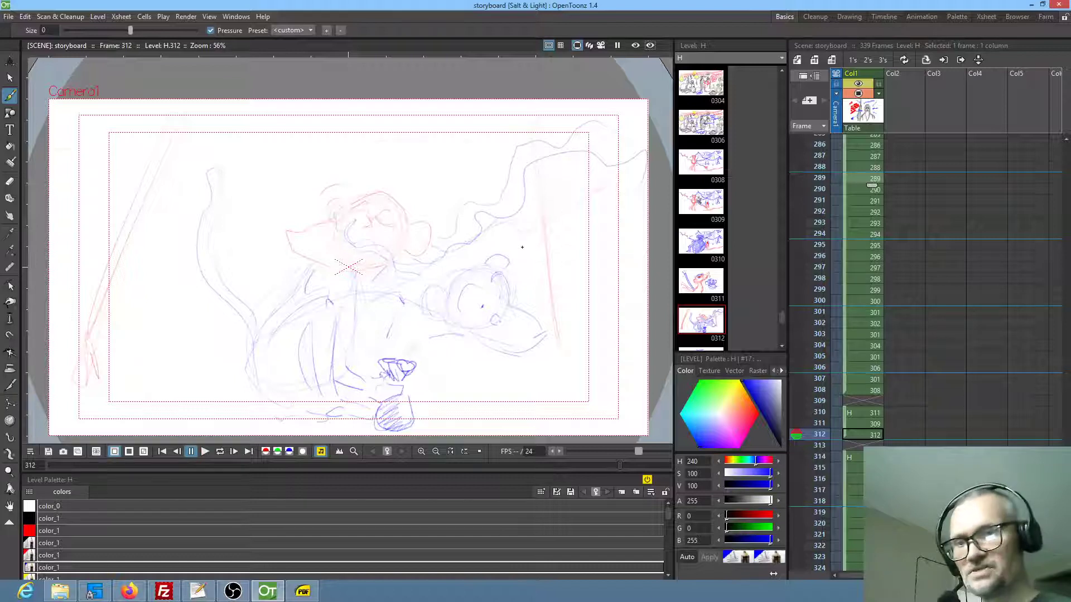
{"action": "key", "text": "period"}
{"action": "key", "text": "period"}
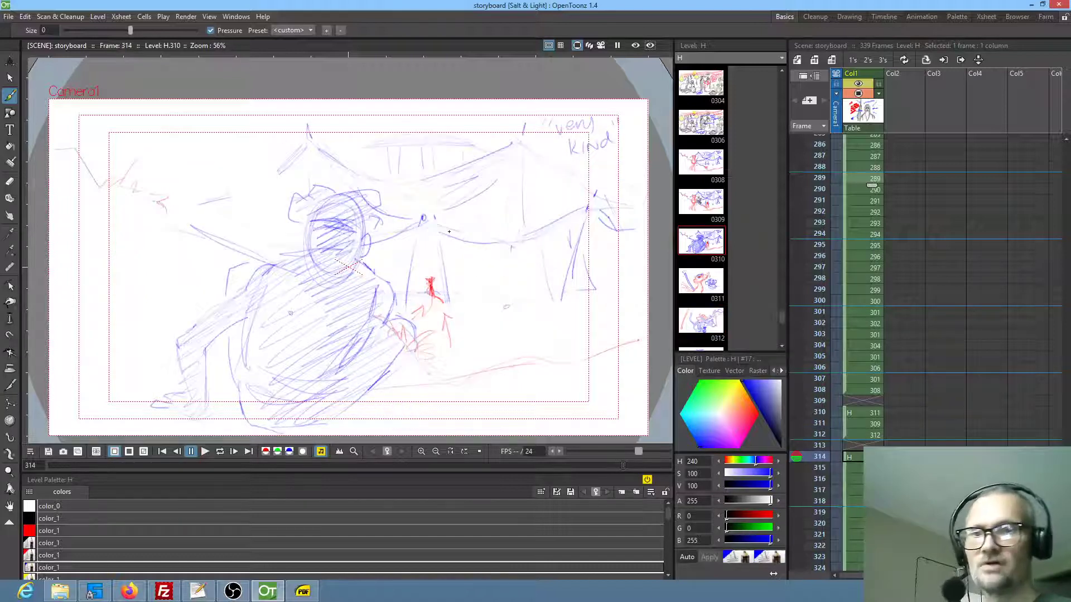
{"action": "key", "text": "period"}
{"action": "key", "text": "period"}
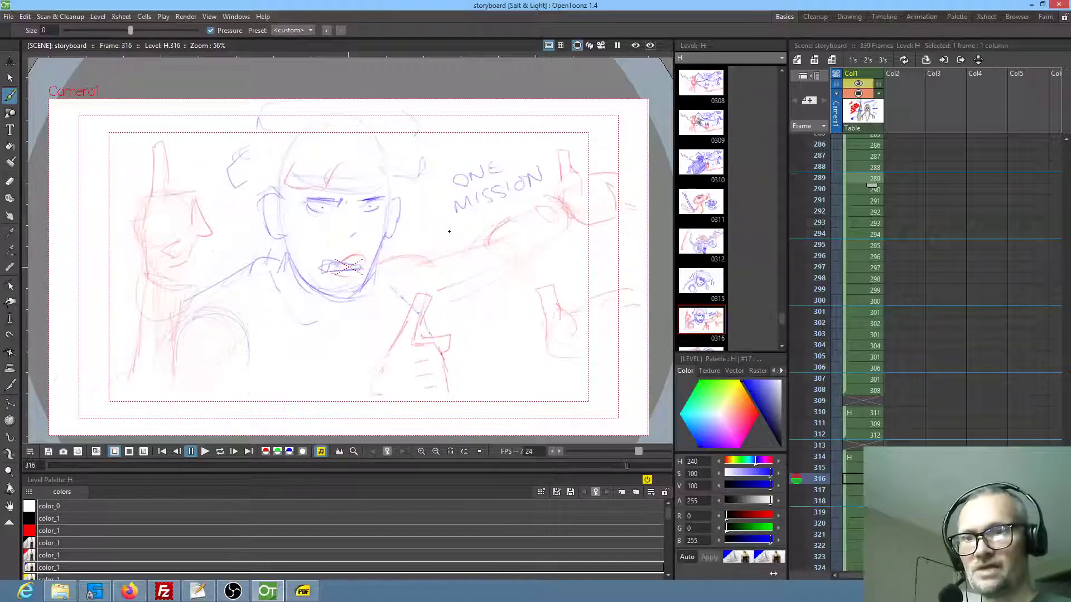
{"action": "key", "text": "period"}
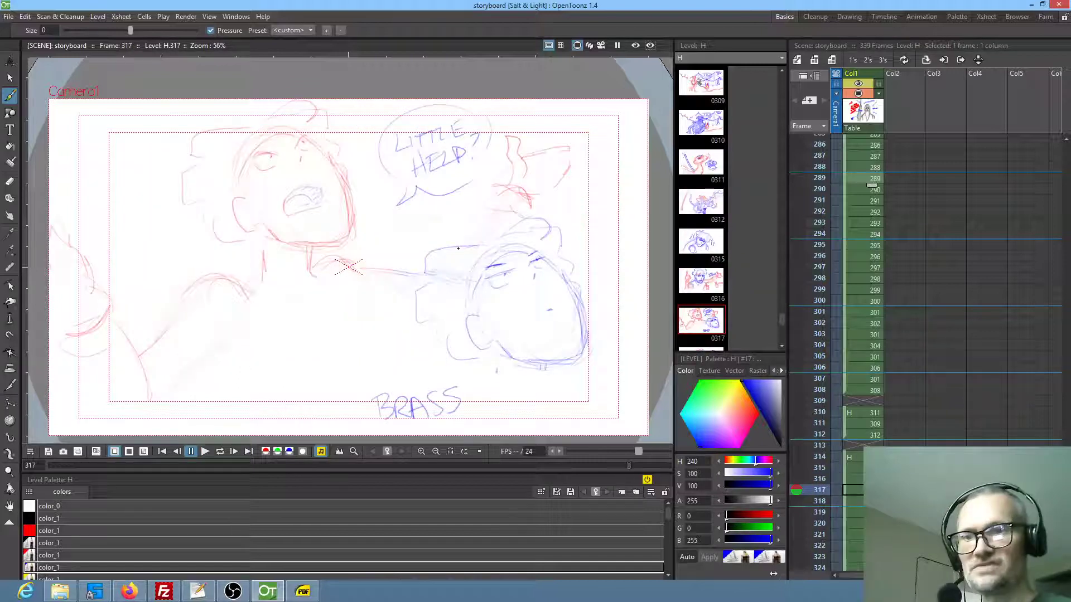
{"action": "key", "text": "period"}
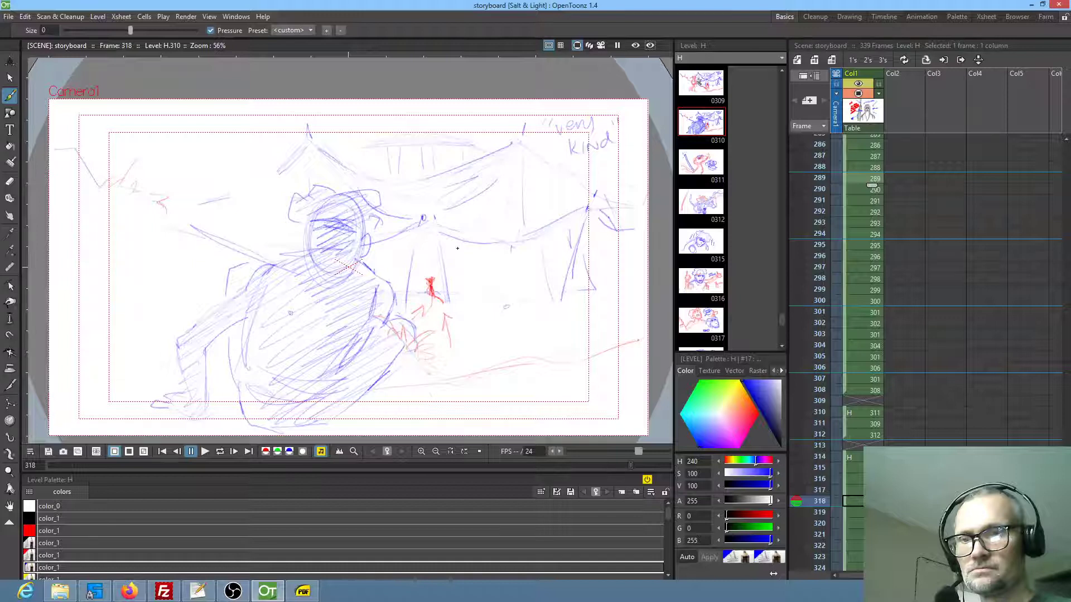
{"action": "key", "text": "period"}
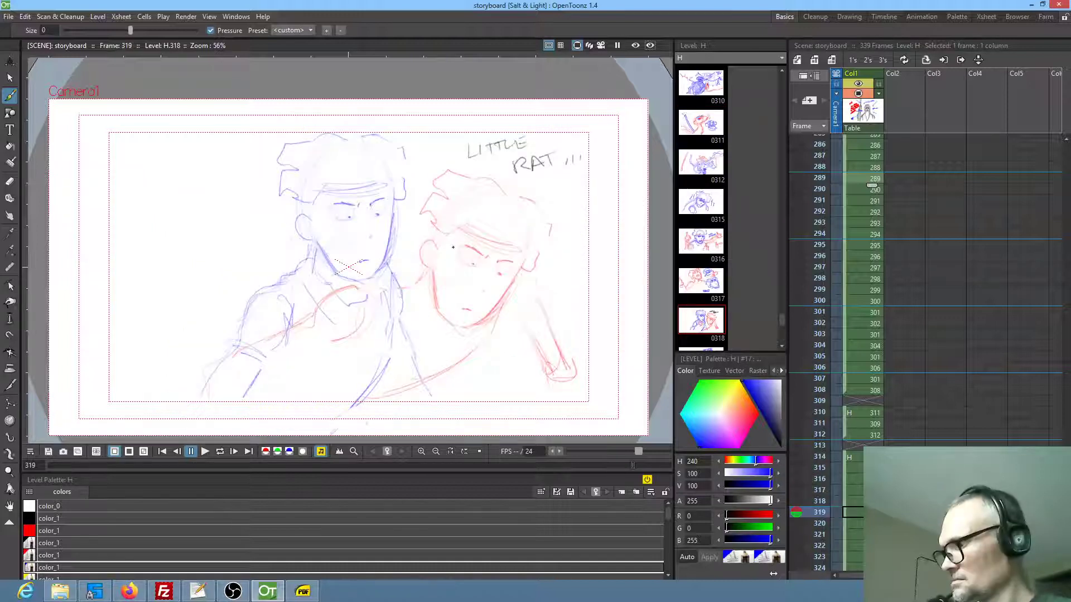
Compare the tent shot on frame 318 with the neighbouring drawings on frames 317 and 319
{"action": "key", "text": "comma"}
{"action": "key", "text": "comma"}
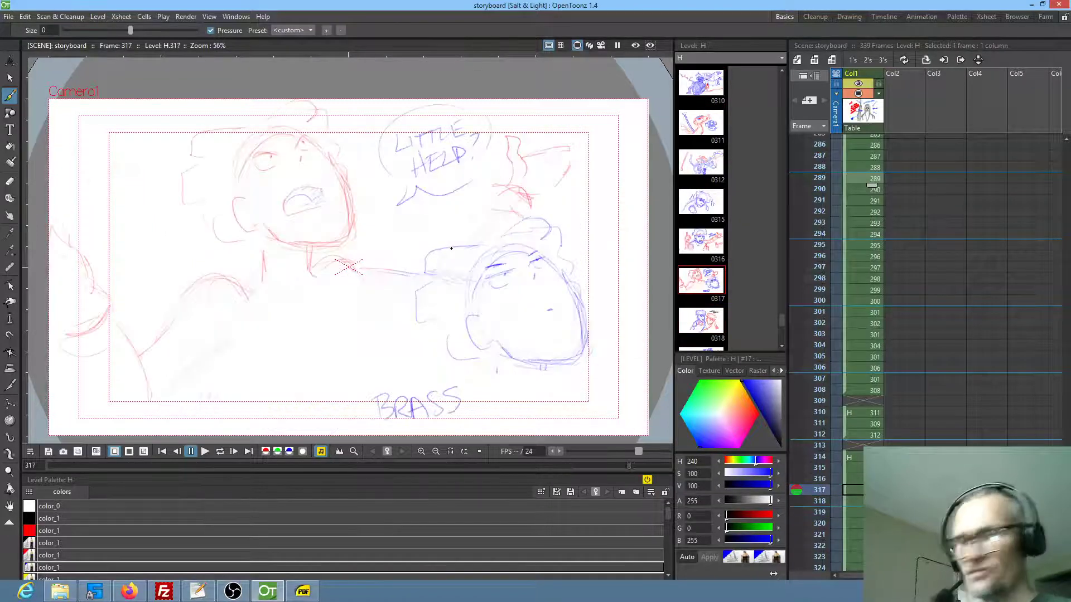
{"action": "key", "text": "period"}
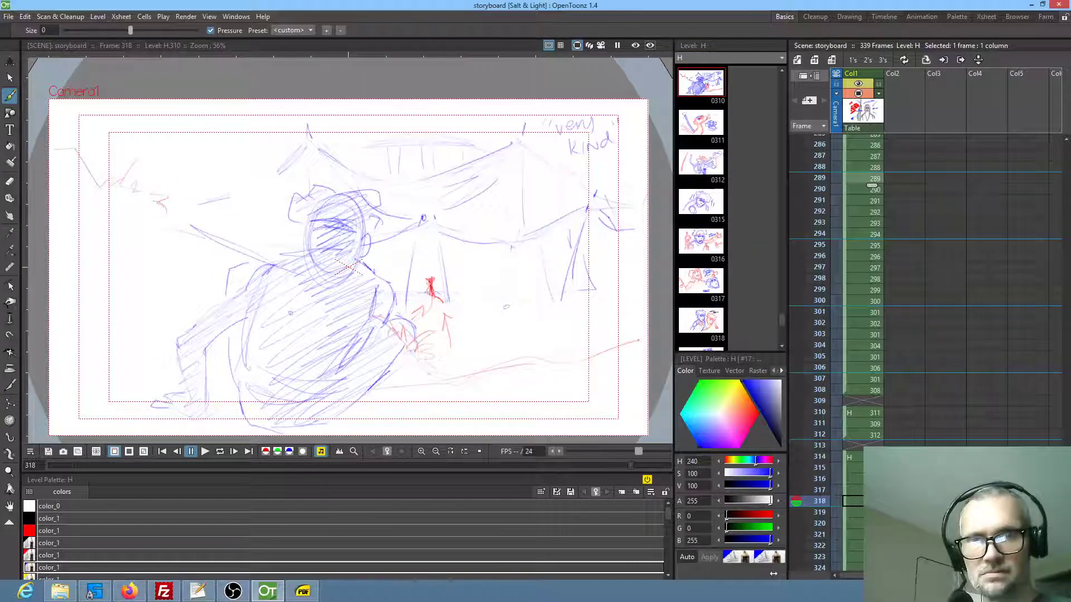
{"action": "scroll", "coordinate": [927, 416], "scroll_direction": "down", "scroll_amount": 3}
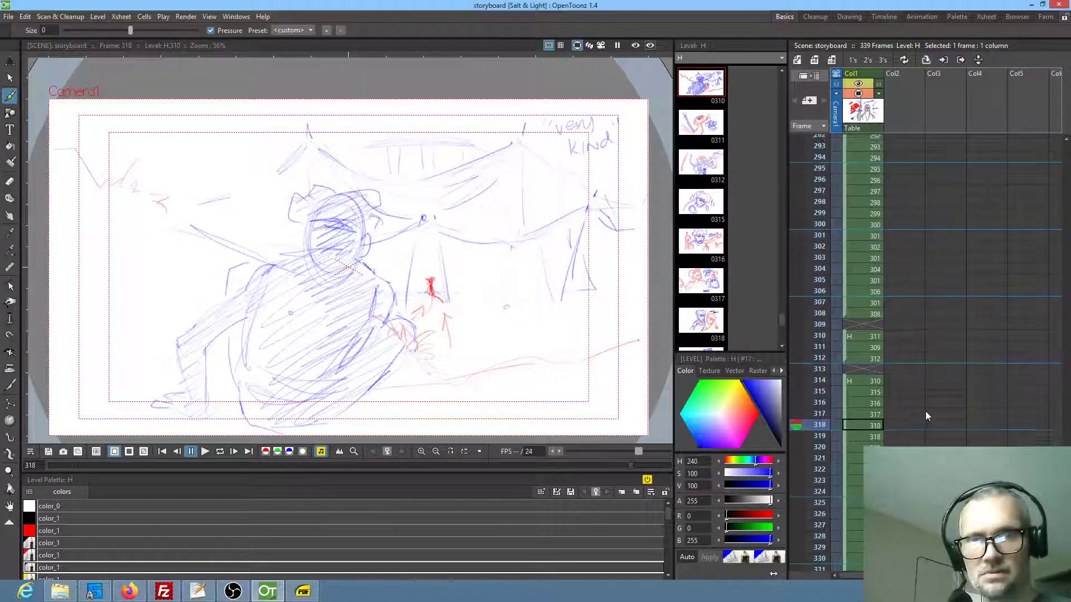
{"action": "left_click", "coordinate": [865, 433]}
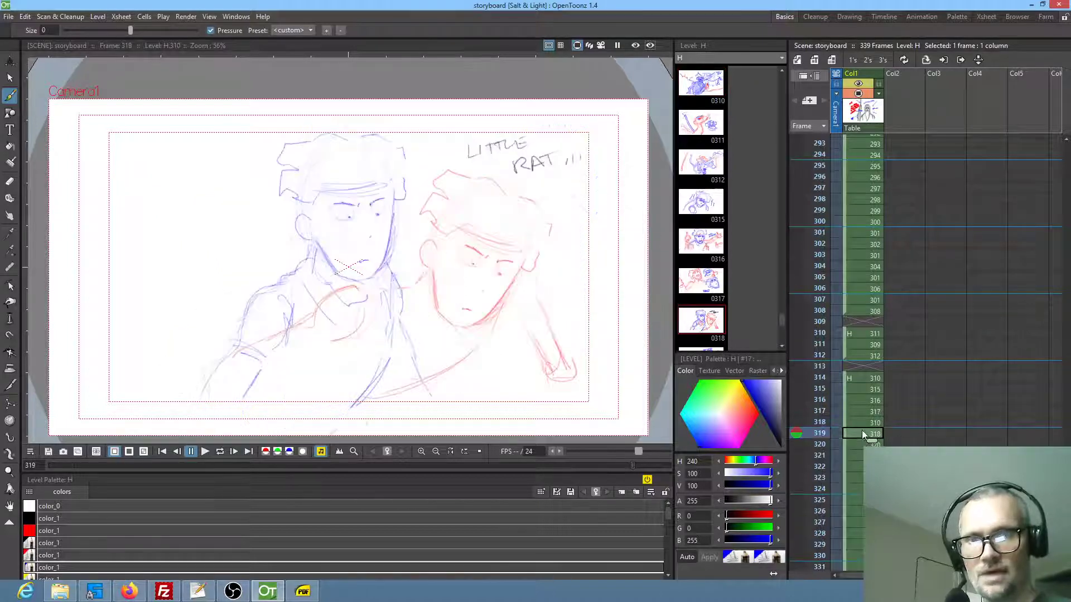
{"action": "left_click", "coordinate": [861, 423]}
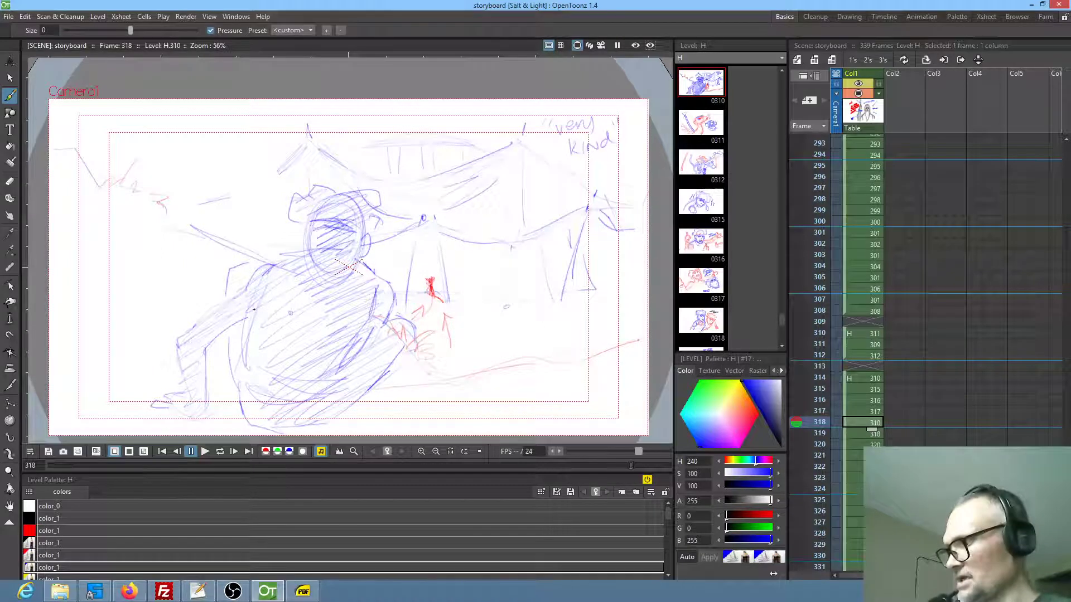
{"action": "key", "text": "."}
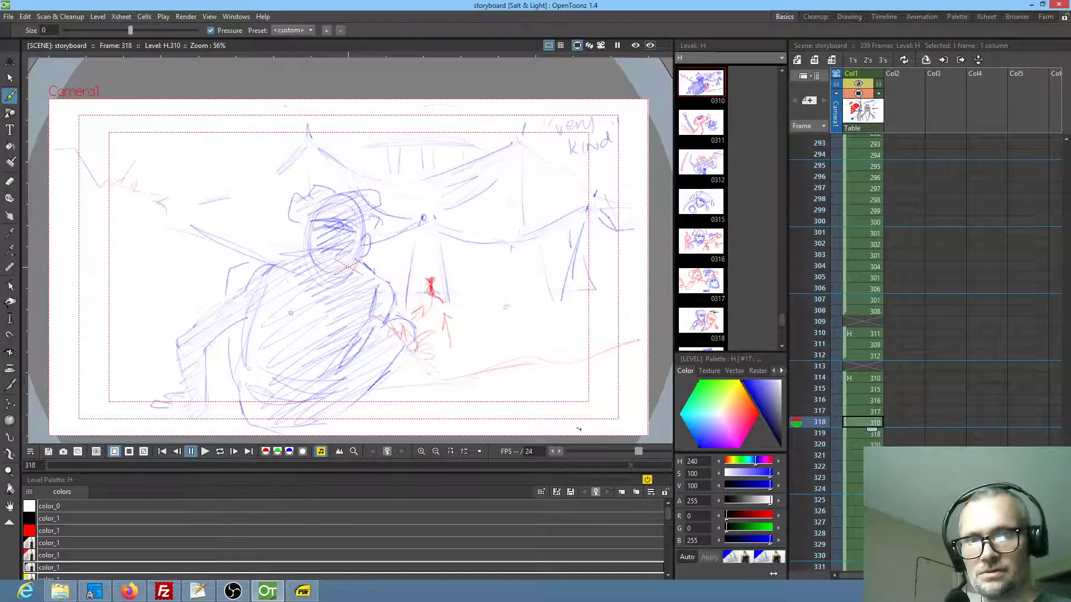
{"action": "key", "text": "."}
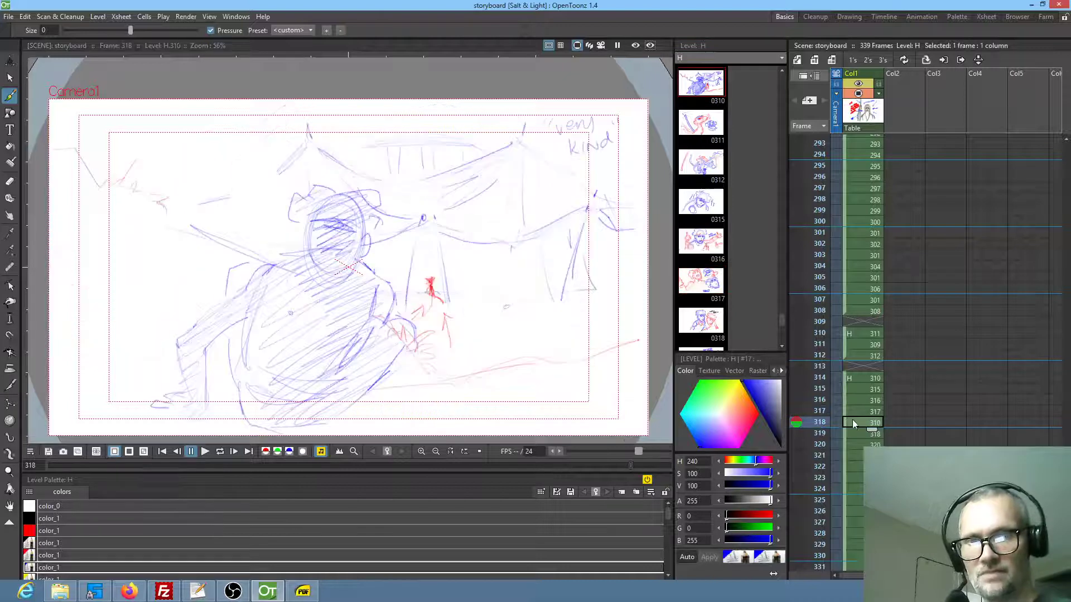
Try clearing the drawing on frame 318 to check the cut from frame 317 to 319, and restore it
{"action": "key", "text": "Delete"}
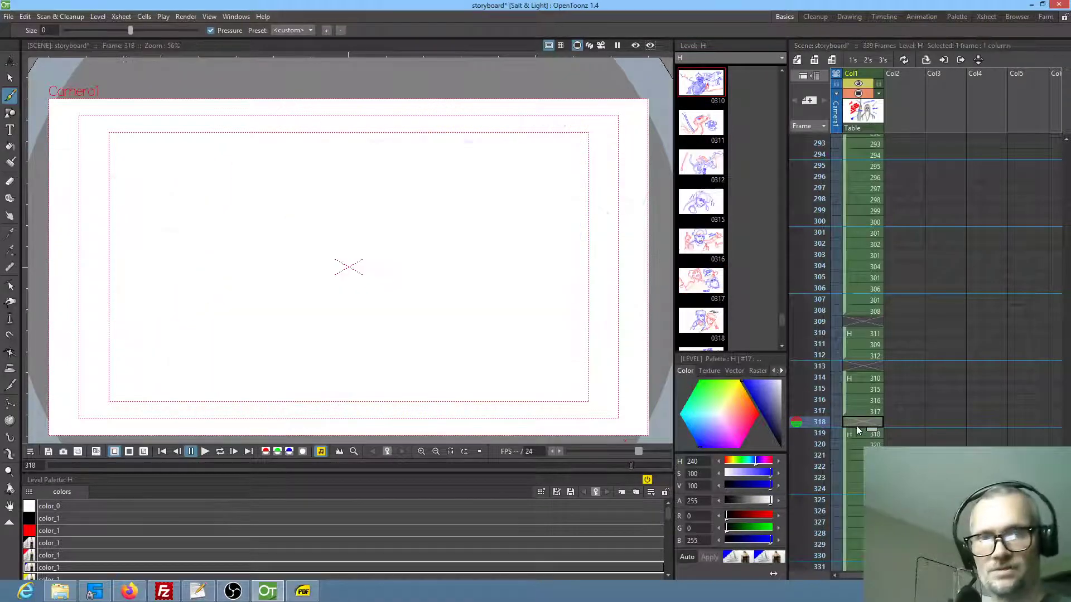
{"action": "left_click", "coordinate": [852, 434]}
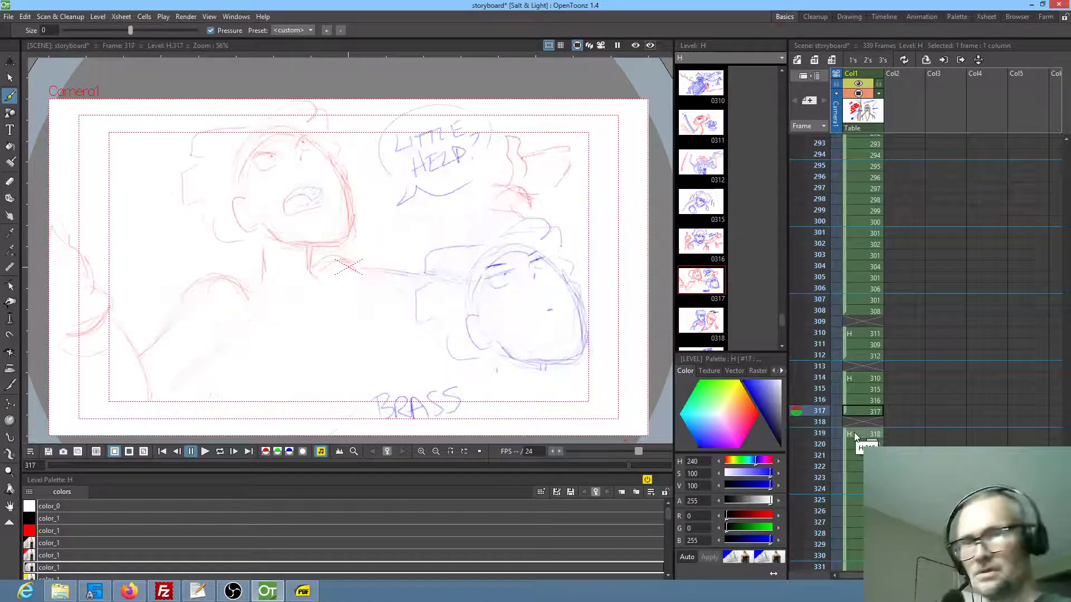
{"action": "key", "text": "."}
{"action": "key", "text": "."}
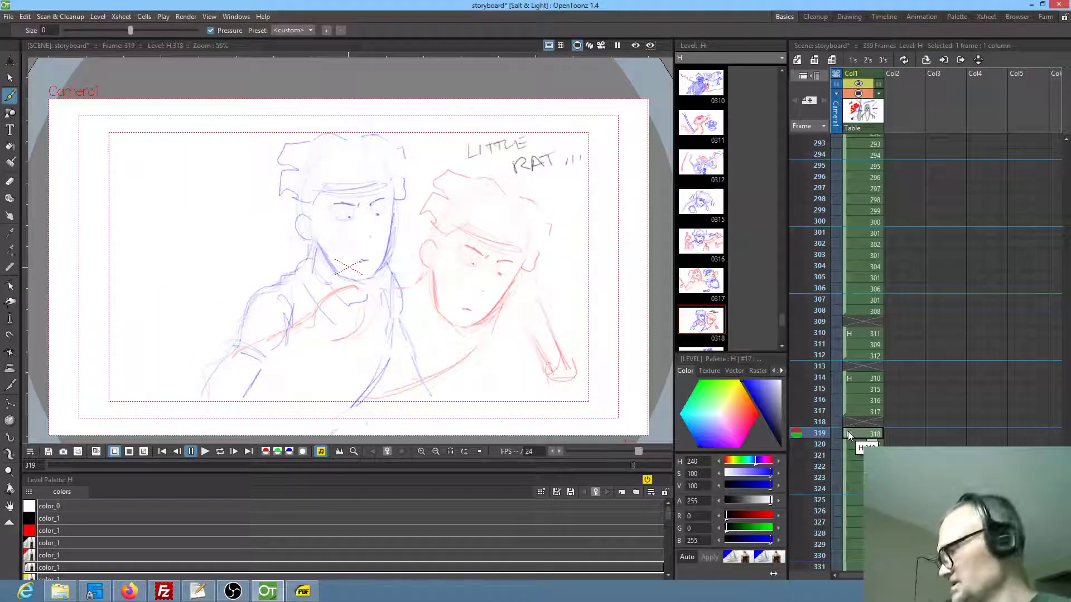
{"action": "left_click", "coordinate": [861, 421]}
{"action": "key", "text": "ctrl+v"}
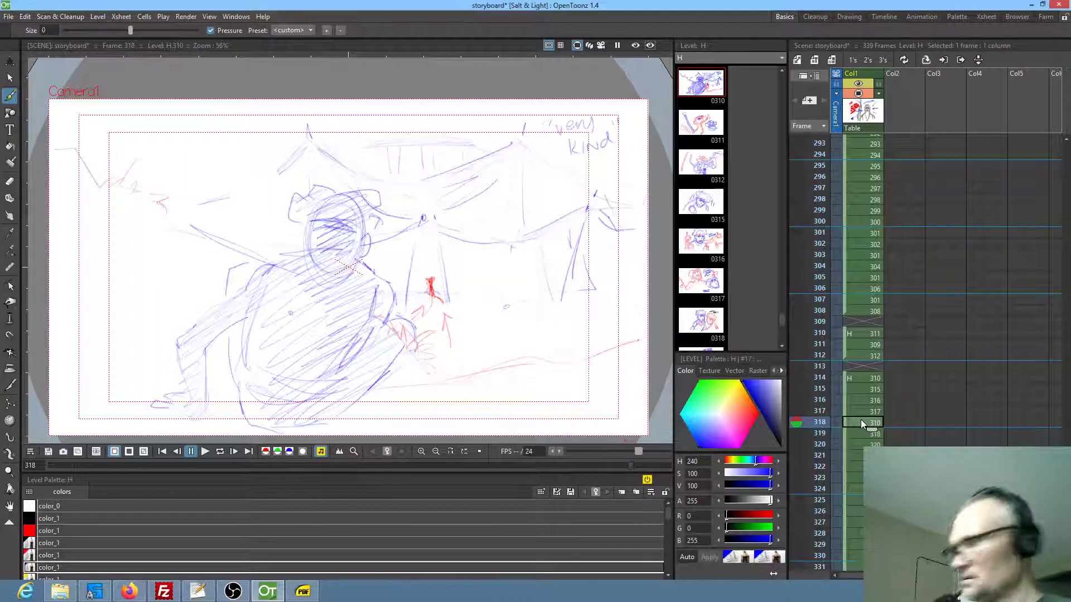
Examine how the shots flow from frame 317 through frame 328
{"action": "key", "text": "comma"}
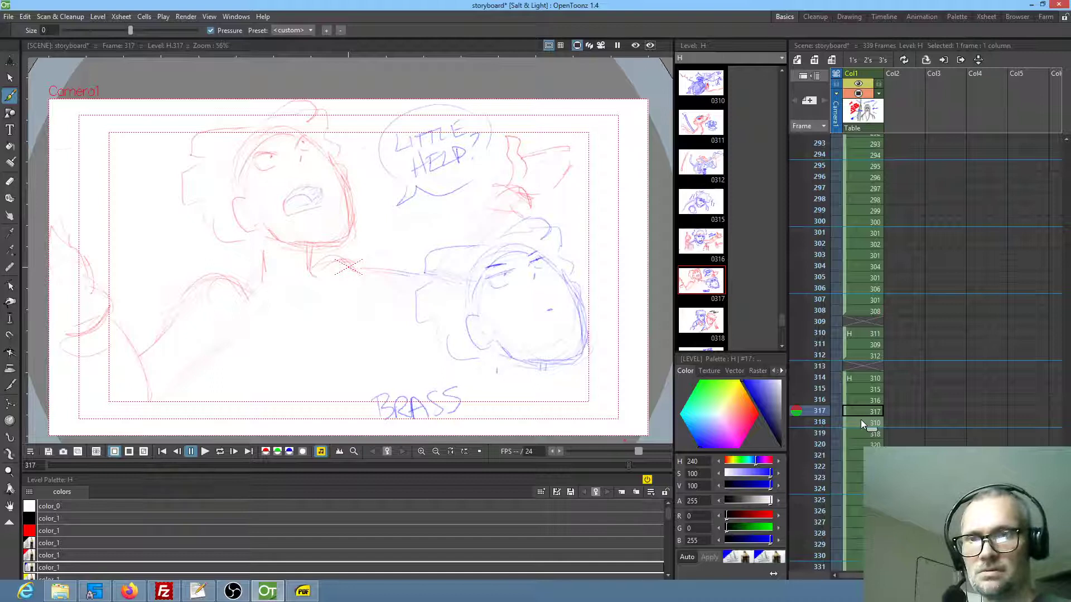
{"action": "key", "text": "period"}
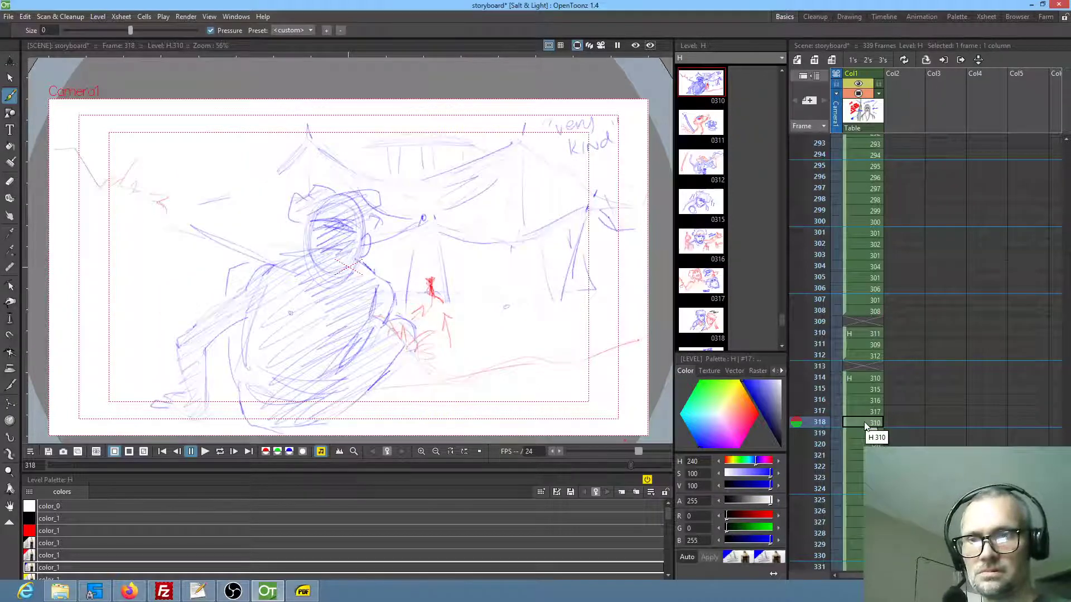
{"action": "key", "text": "period"}
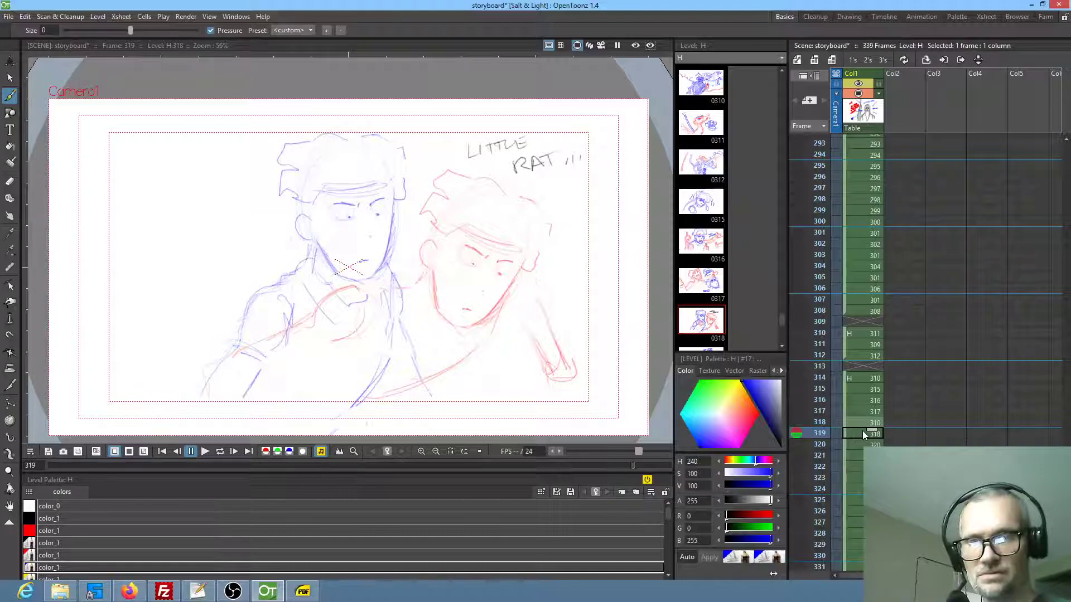
{"action": "key", "text": "period"}
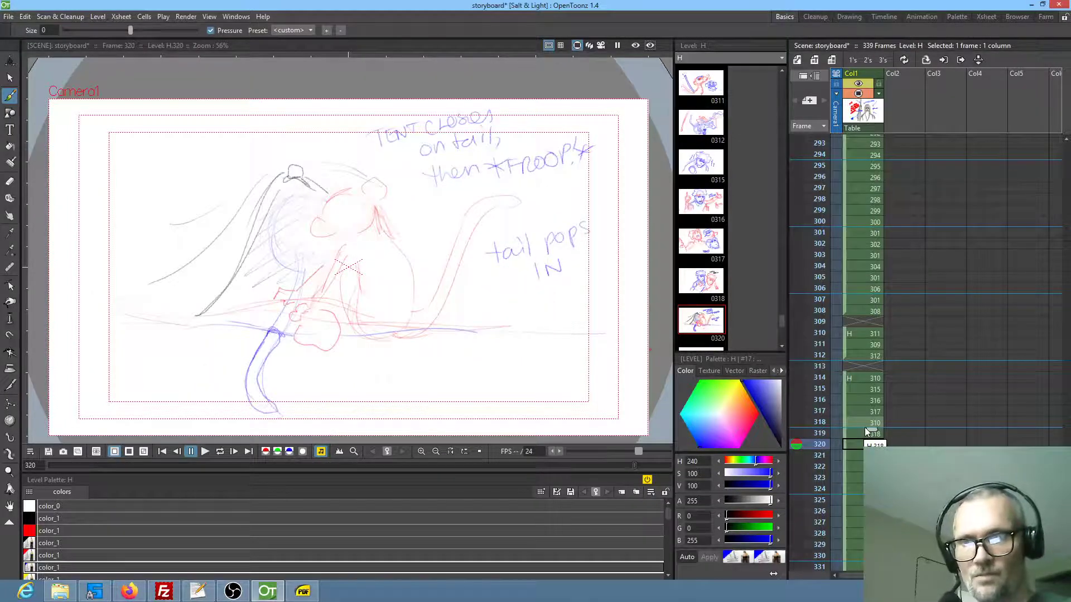
{"action": "key", "text": "period"}
{"action": "key", "text": "period"}
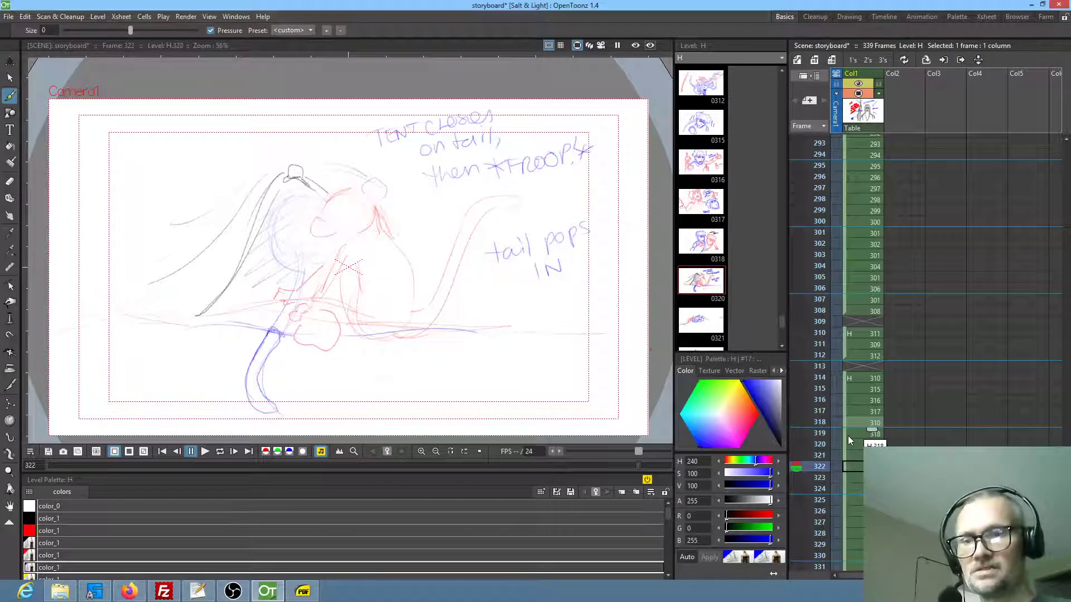
{"action": "key", "text": "period"}
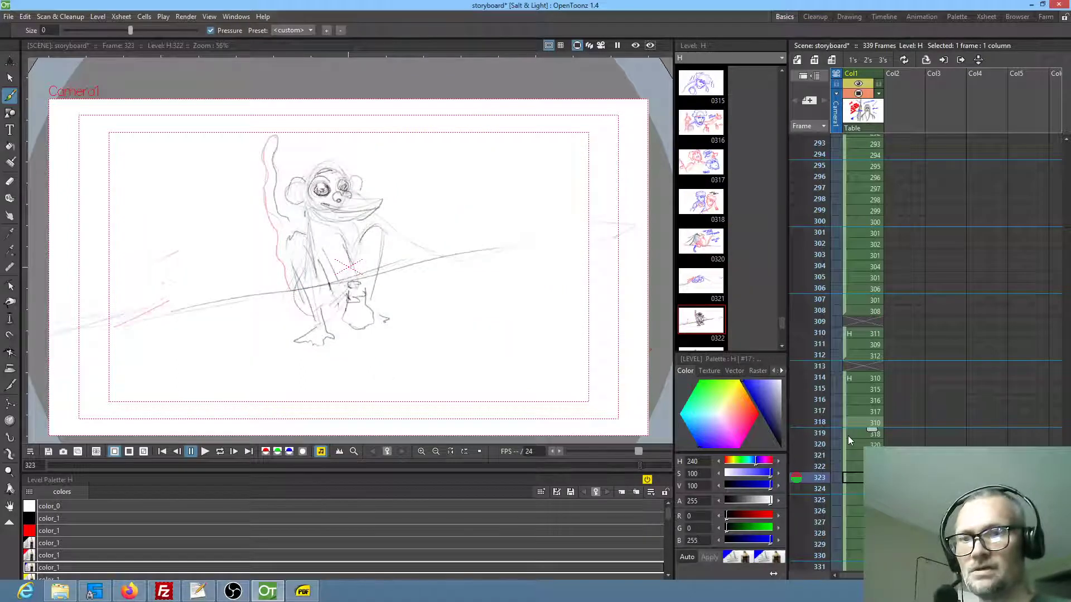
{"action": "key", "text": "period"}
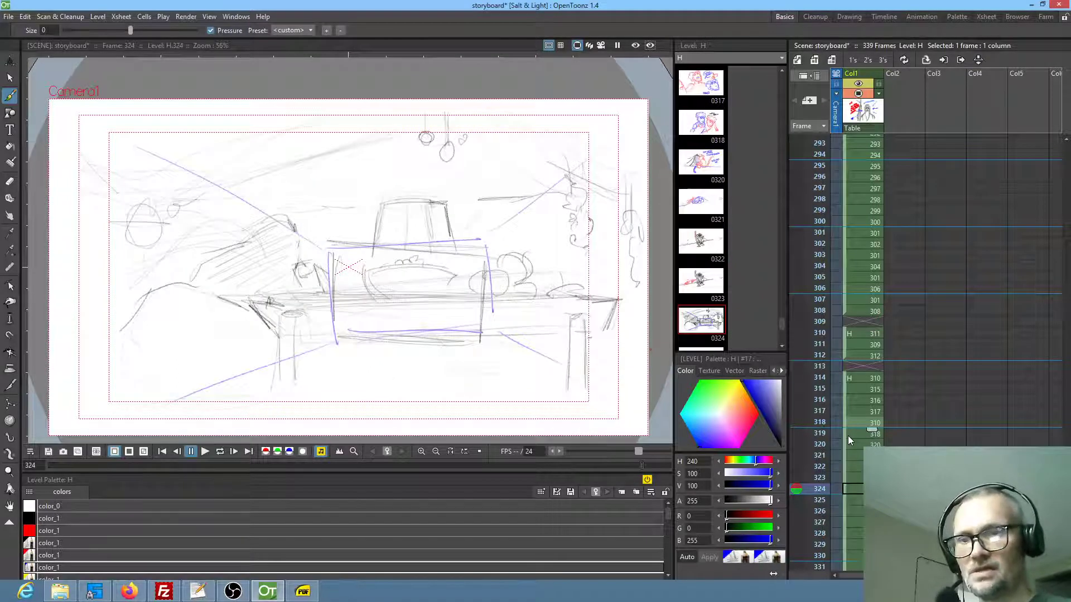
{"action": "key", "text": "period"}
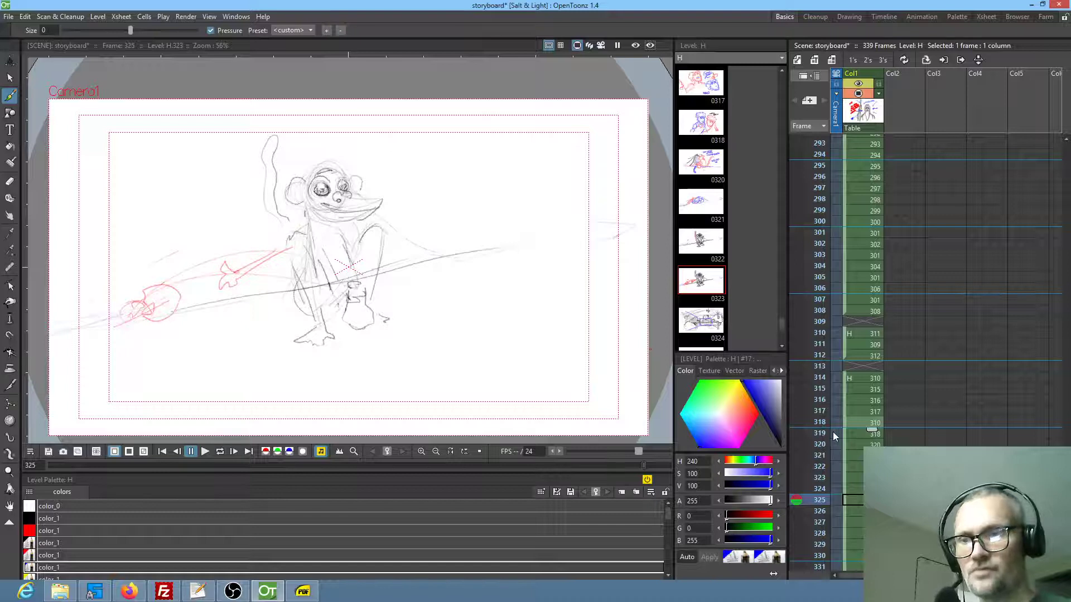
{"action": "key", "text": "period"}
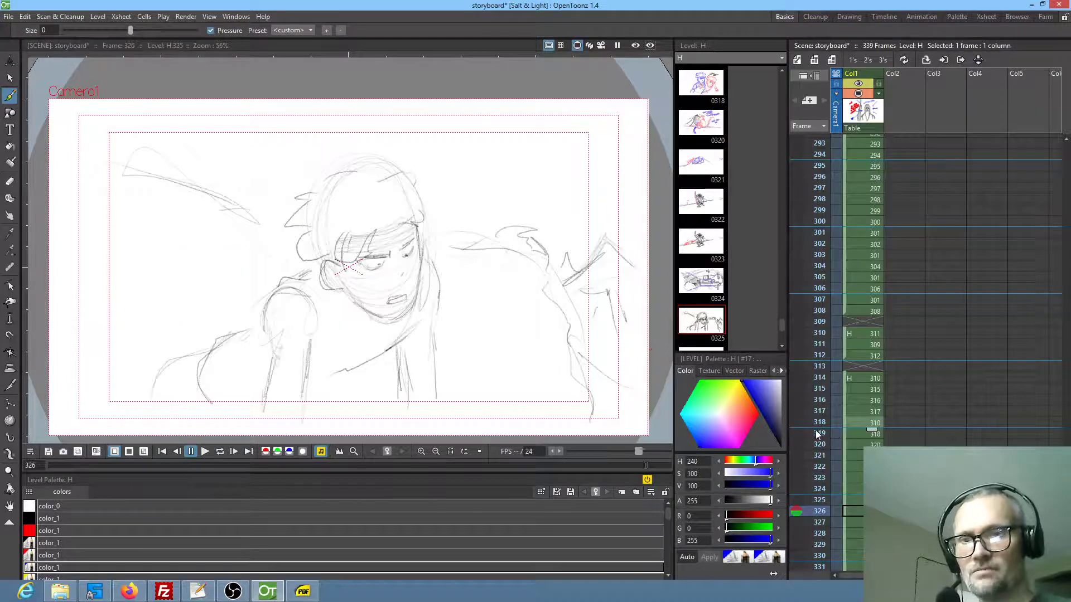
{"action": "key", "text": "period"}
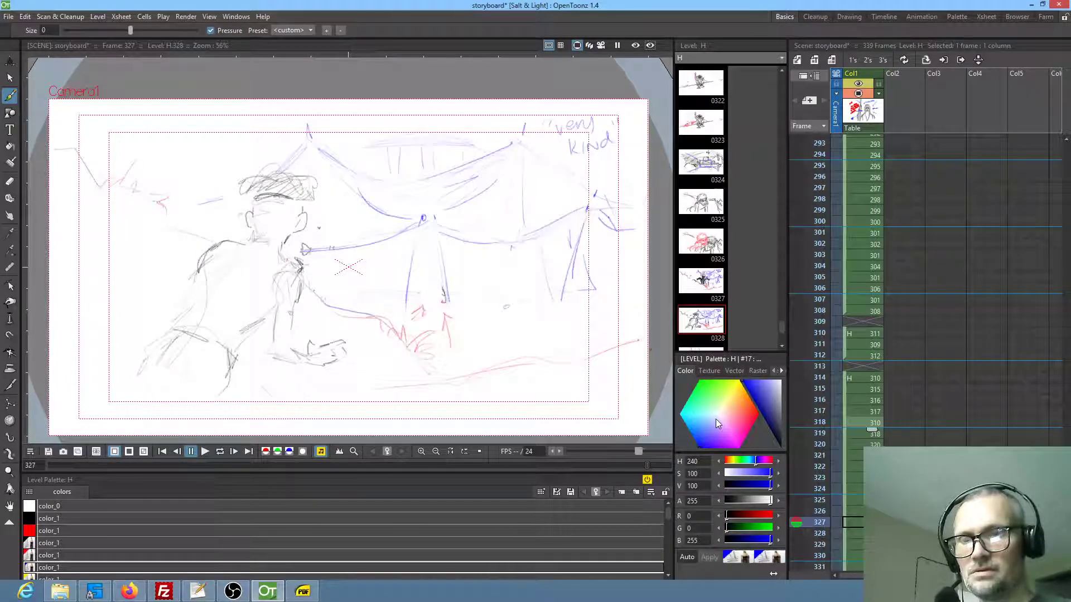
{"action": "key", "text": "period"}
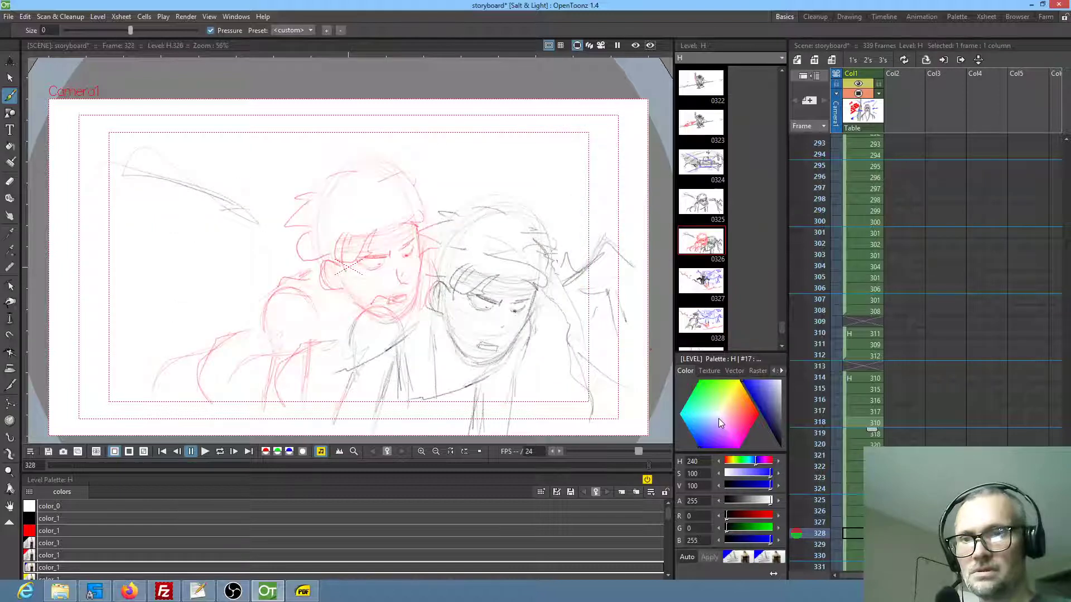
Recheck the tent and monkey sequence from around frame 307 up to frame 318
{"action": "left_click", "coordinate": [865, 345]}
{"action": "left_click", "coordinate": [863, 336]}
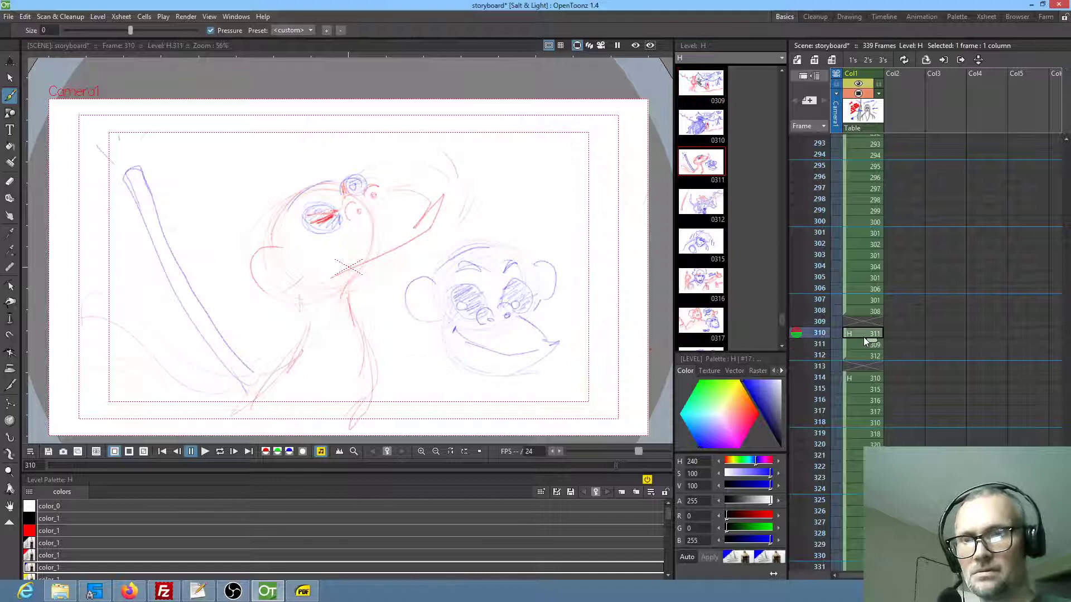
{"action": "key", "text": "comma"}
{"action": "key", "text": "comma"}
{"action": "key", "text": "comma"}
{"action": "key", "text": "comma"}
{"action": "key", "text": "period"}
{"action": "key", "text": "period"}
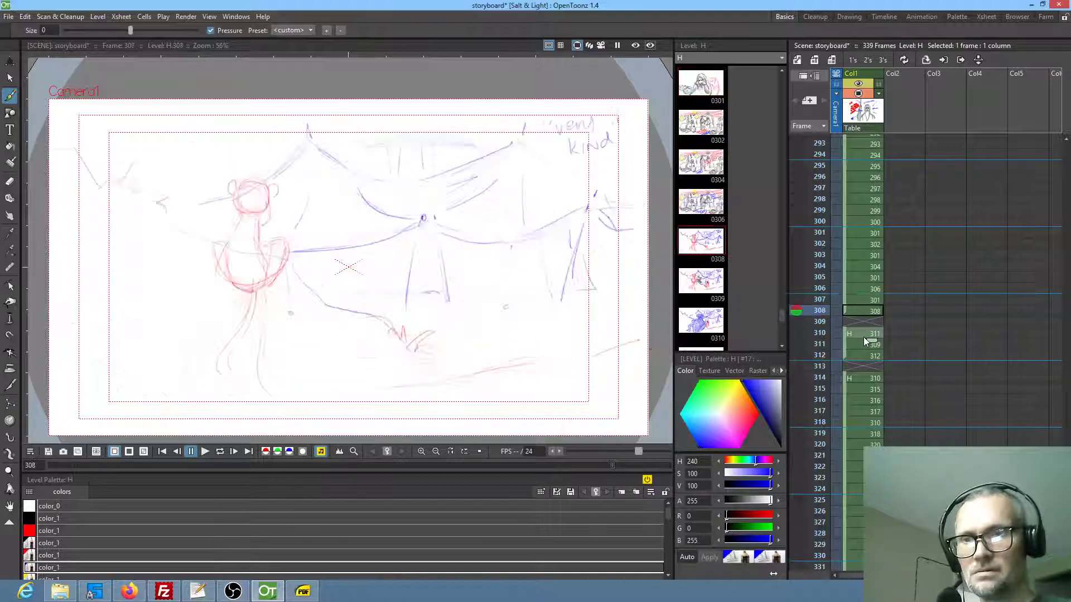
{"action": "key", "text": "period"}
{"action": "key", "text": "period"}
{"action": "key", "text": "period"}
{"action": "key", "text": "period"}
{"action": "key", "text": "period"}
{"action": "key", "text": "period"}
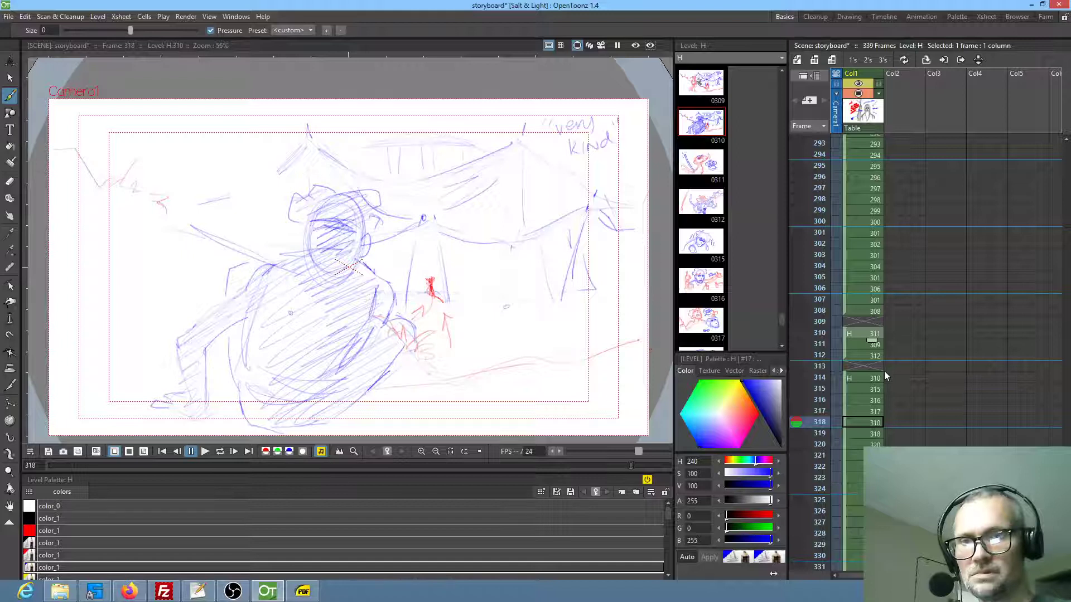
{"action": "left_click", "coordinate": [820, 406]}
{"action": "left_click_drag", "start_coordinate": [820, 405], "coordinate": [825, 431]}
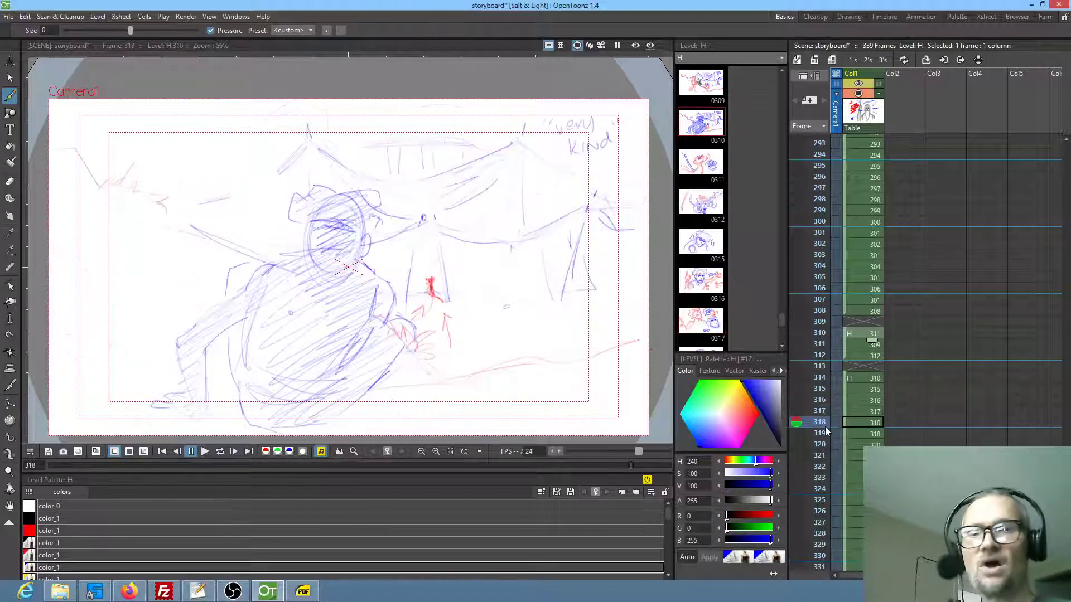
Examine how the shots flow from the tent view on frame 318 through frame 328
{"action": "left_click", "coordinate": [859, 425]}
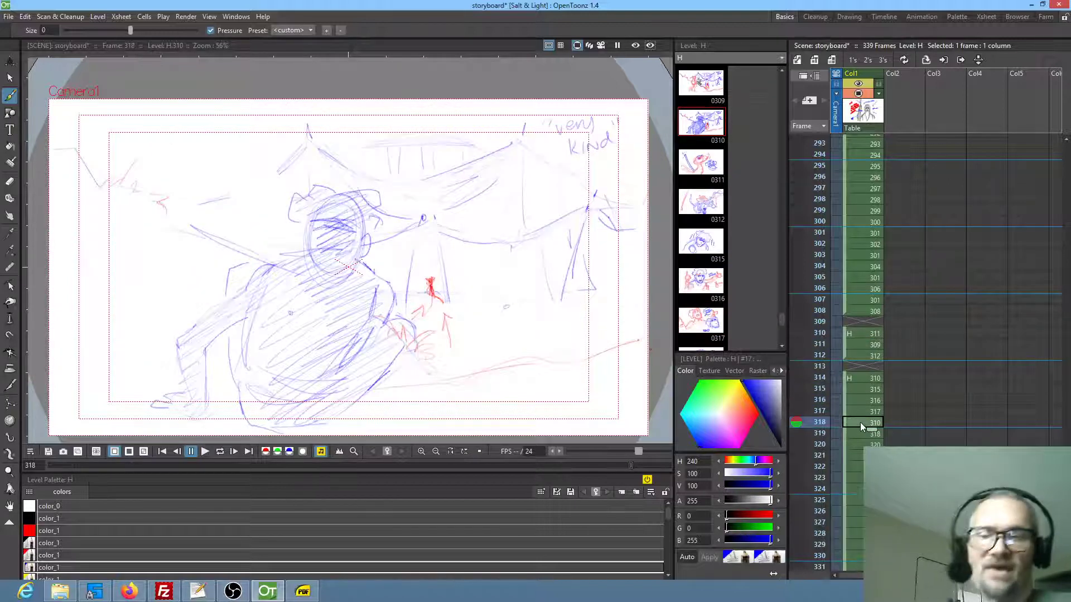
{"action": "key", "text": "Down"}
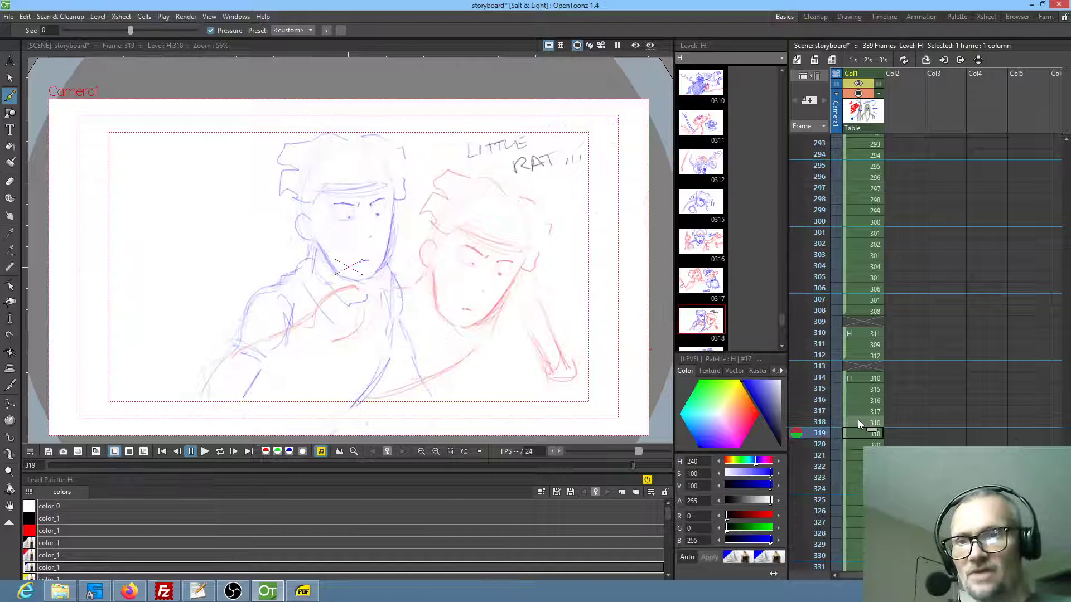
{"action": "key", "text": "Down"}
{"action": "key", "text": "Down"}
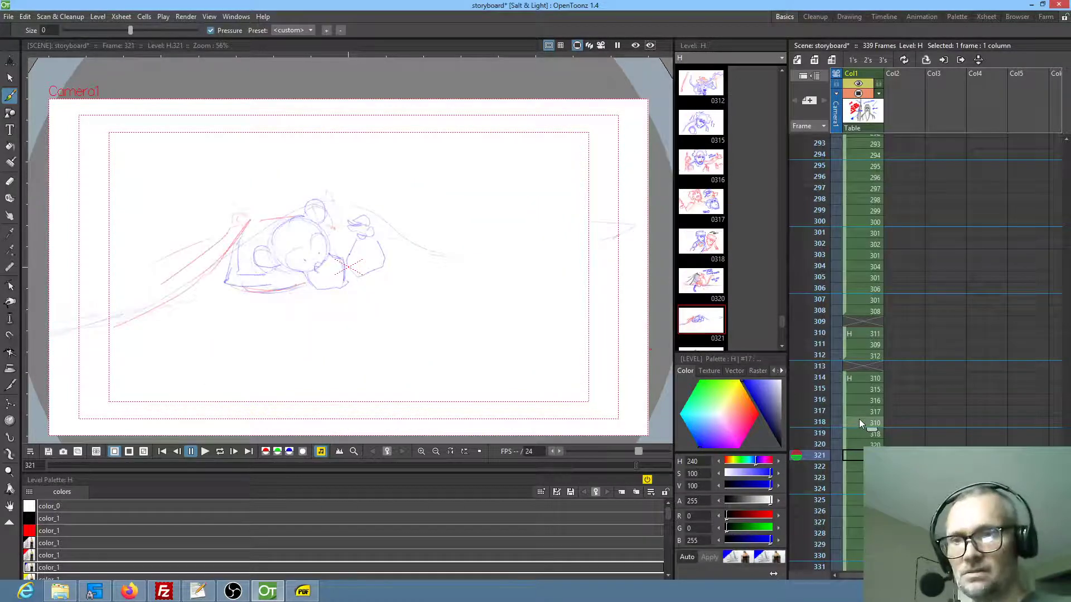
{"action": "key", "text": "Down"}
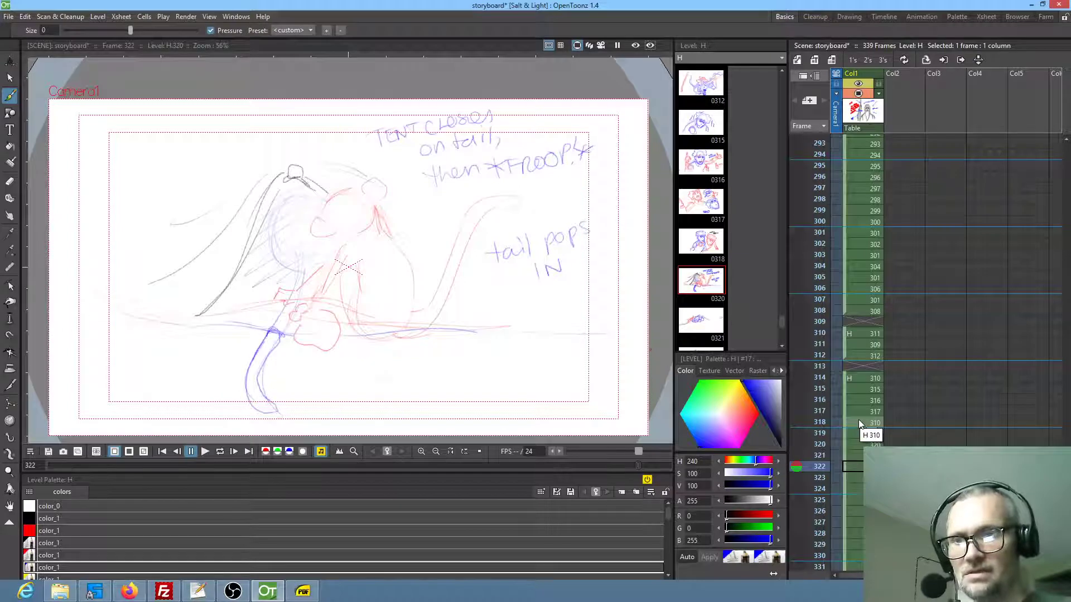
{"action": "key", "text": "Down"}
{"action": "key", "text": "Down"}
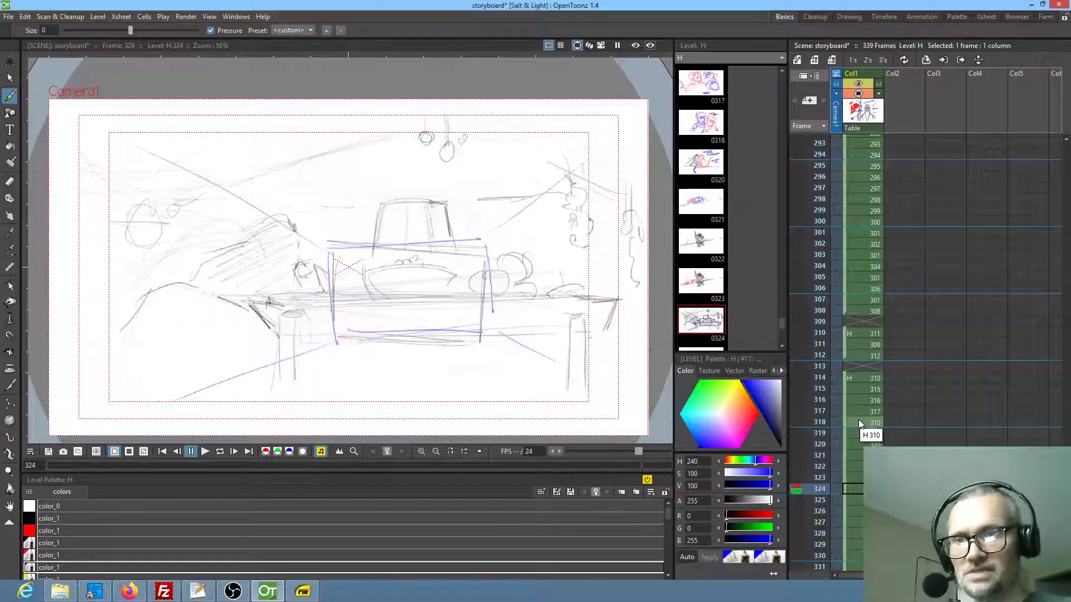
{"action": "key", "text": "Down"}
{"action": "key", "text": "Down"}
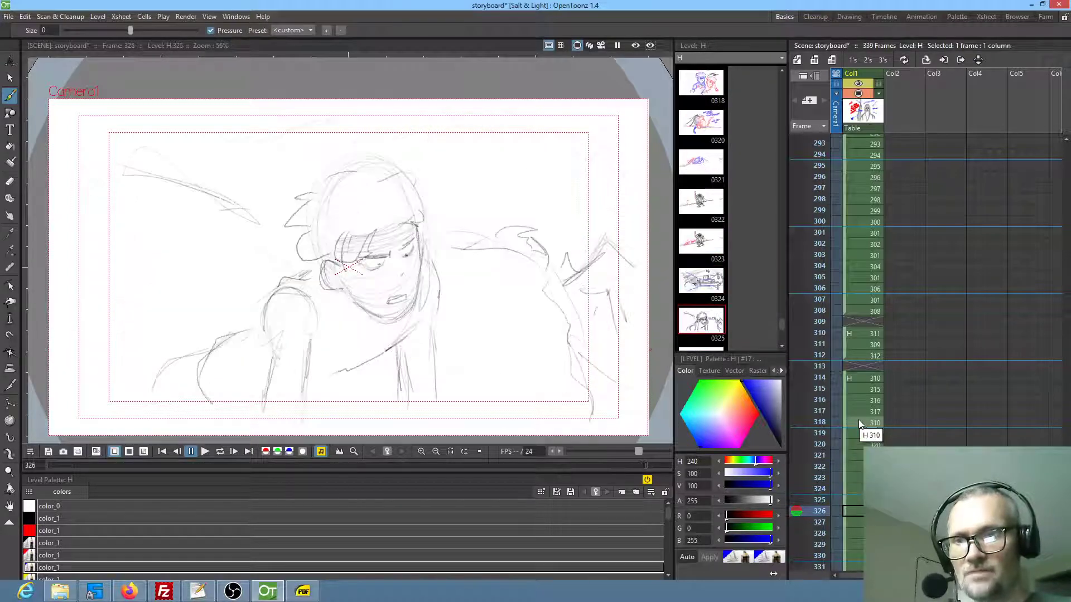
{"action": "key", "text": "Down"}
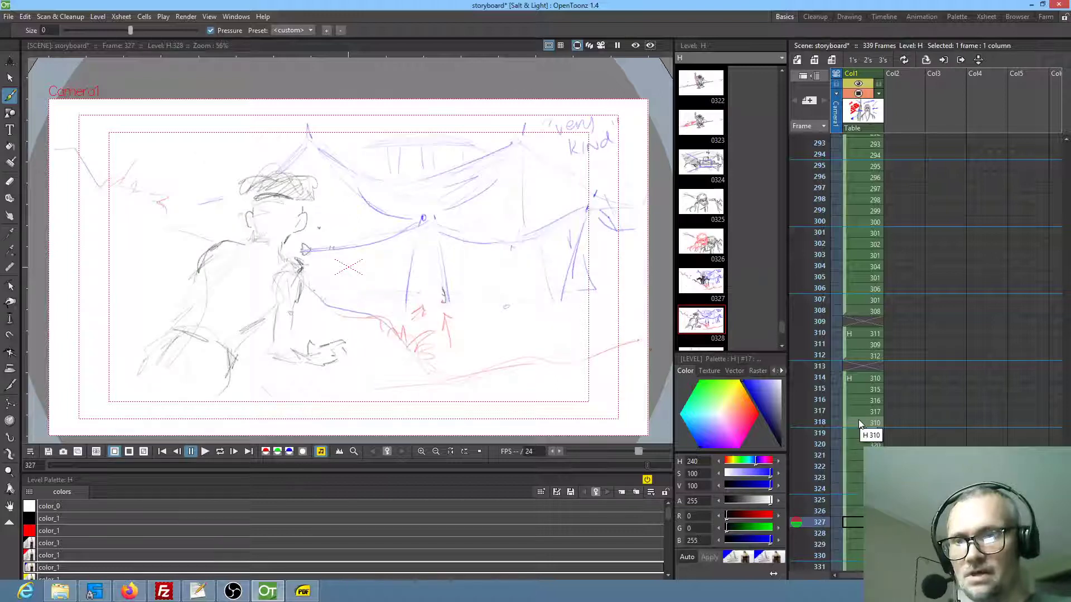
{"action": "key", "text": "Down"}
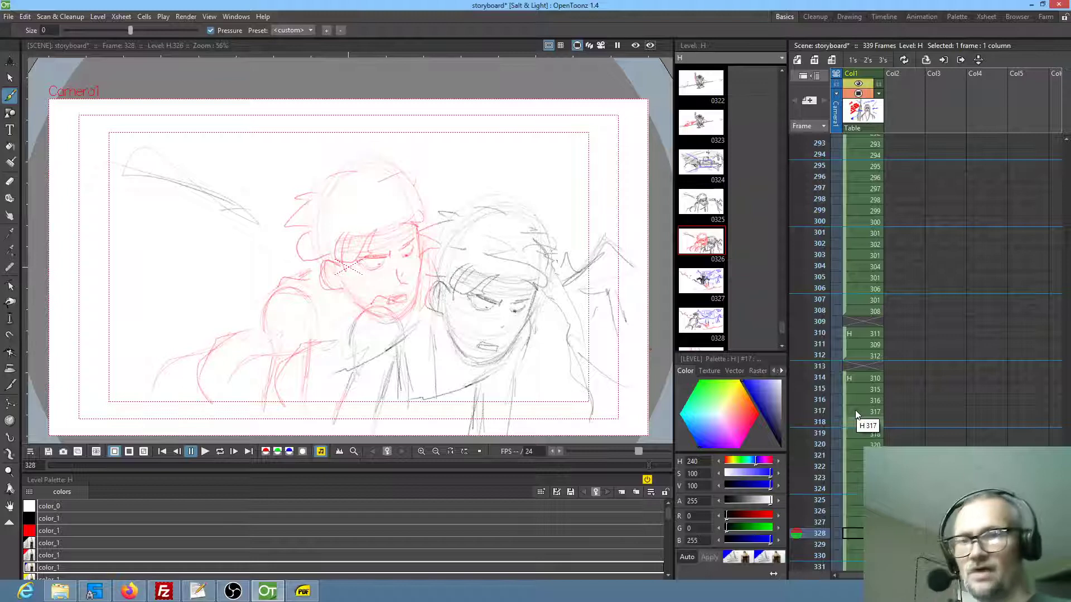
Examine the shots from frame 329 through frame 336, and recheck the drawings on frames 326 and 335
{"action": "key", "text": "Down"}
{"action": "key", "text": "Down"}
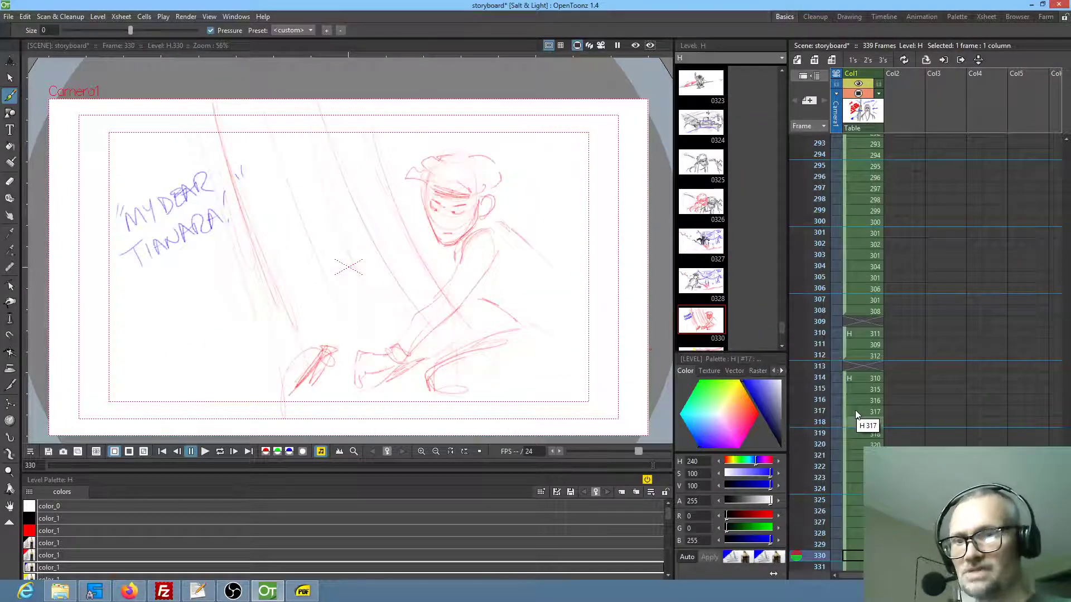
{"action": "key", "text": "Down"}
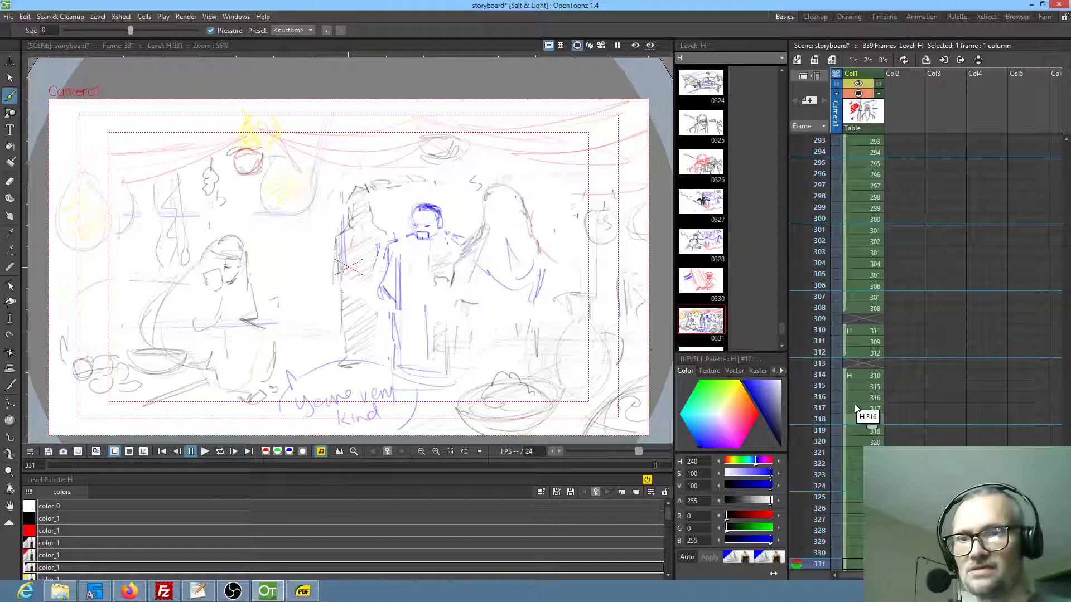
{"action": "key", "text": "Down"}
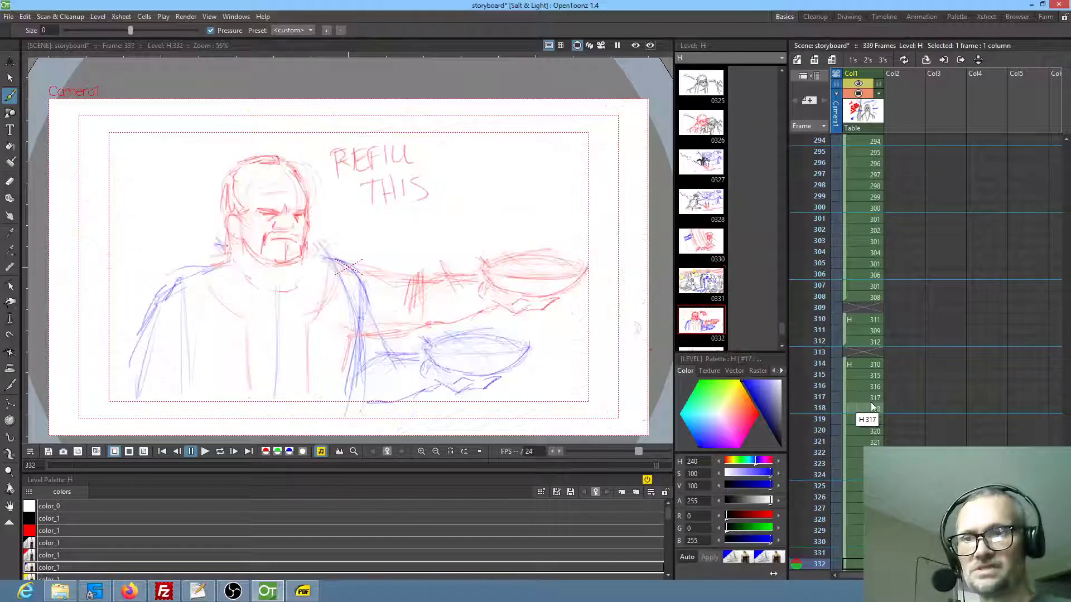
{"action": "key", "text": "Down"}
{"action": "key", "text": "Down"}
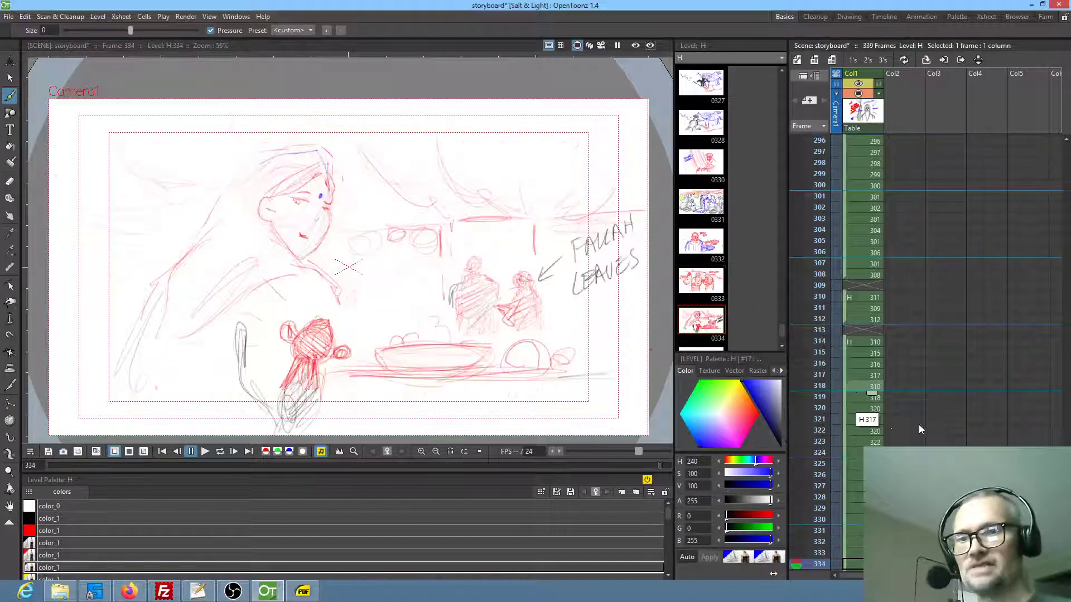
{"action": "key", "text": "Down"}
{"action": "key", "text": "Down"}
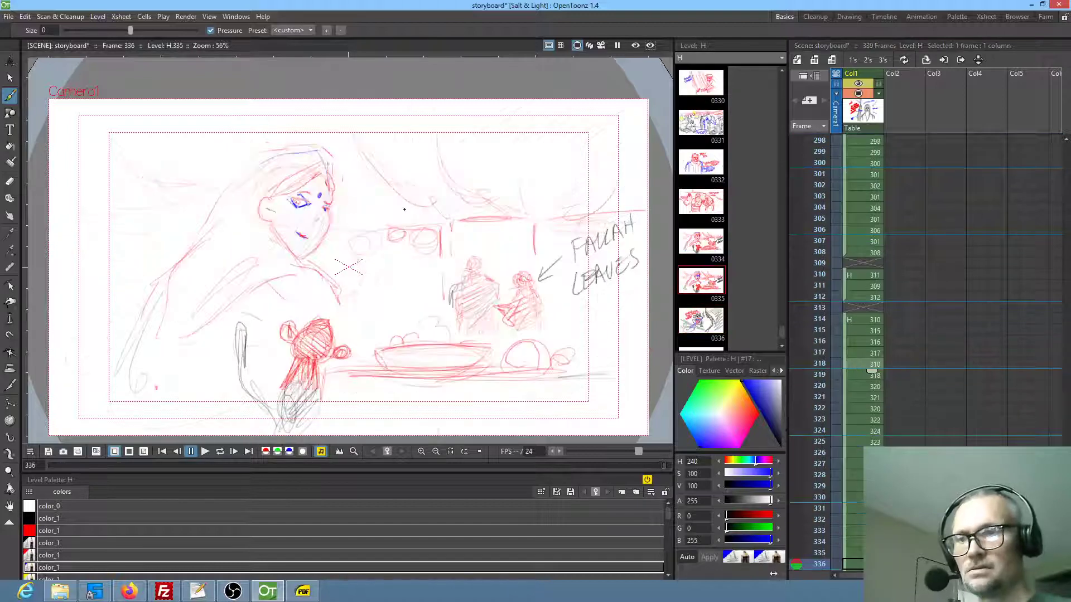
{"action": "scroll", "coordinate": [884, 436], "scroll_direction": "down", "scroll_amount": 3}
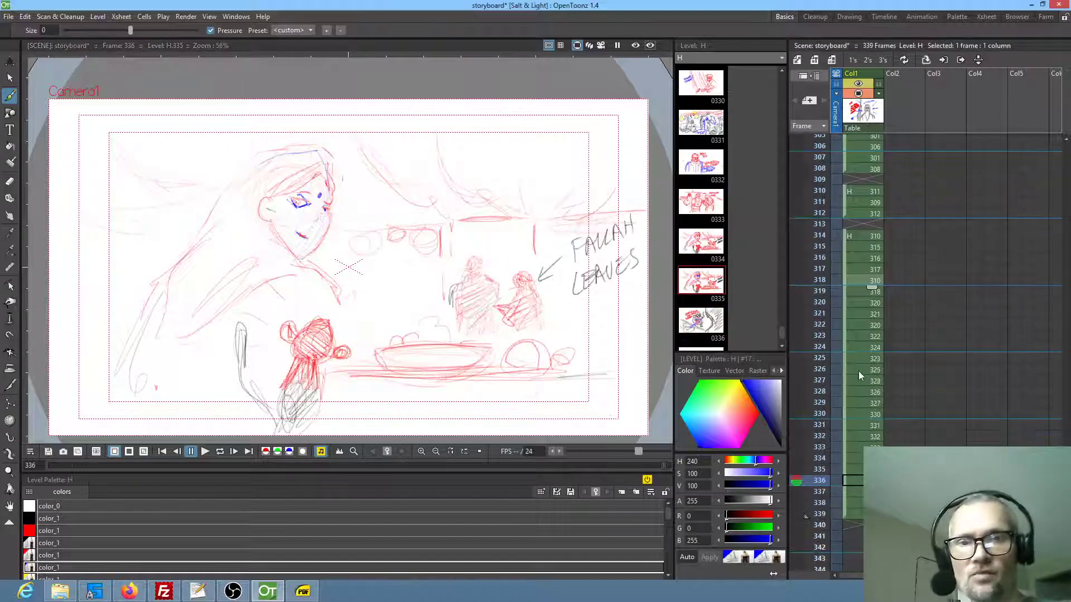
{"action": "left_click", "coordinate": [858, 370]}
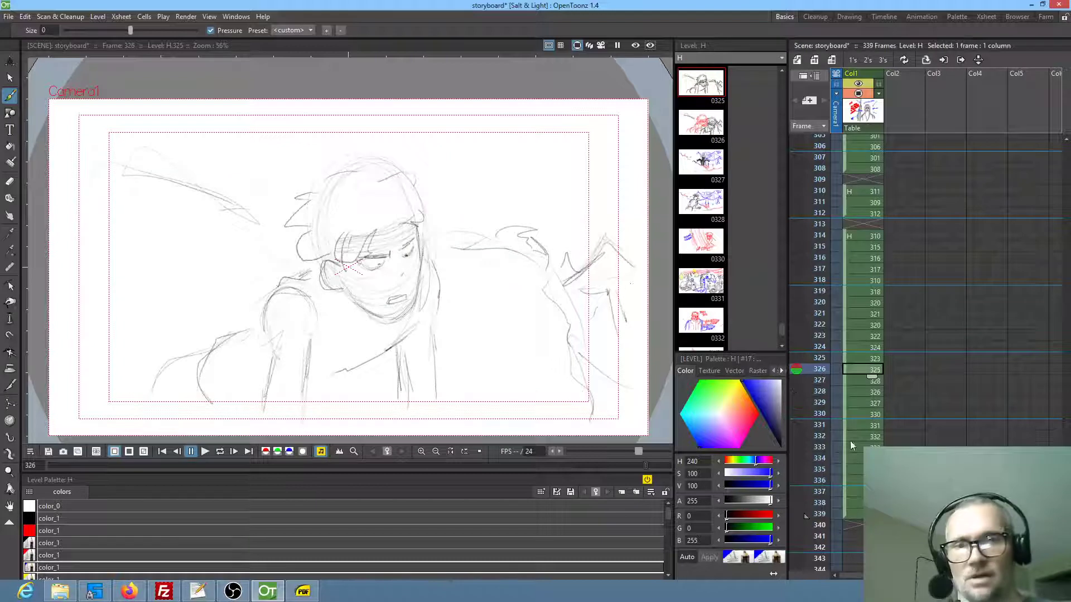
{"action": "left_click", "coordinate": [854, 469]}
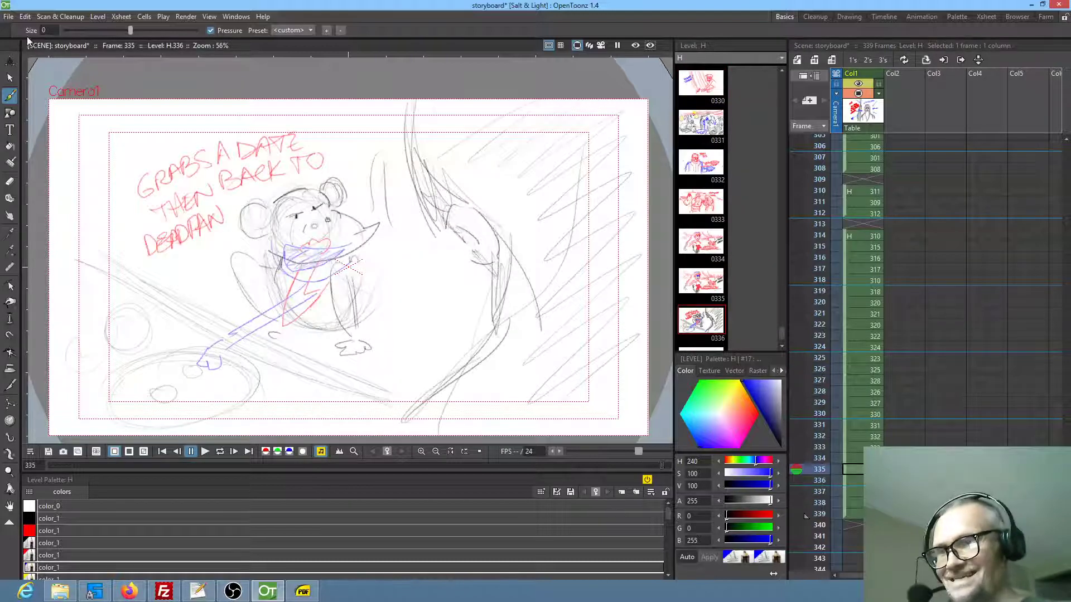
Save the storyboard scene together with all its levels
{"action": "left_click", "coordinate": [9, 17]}
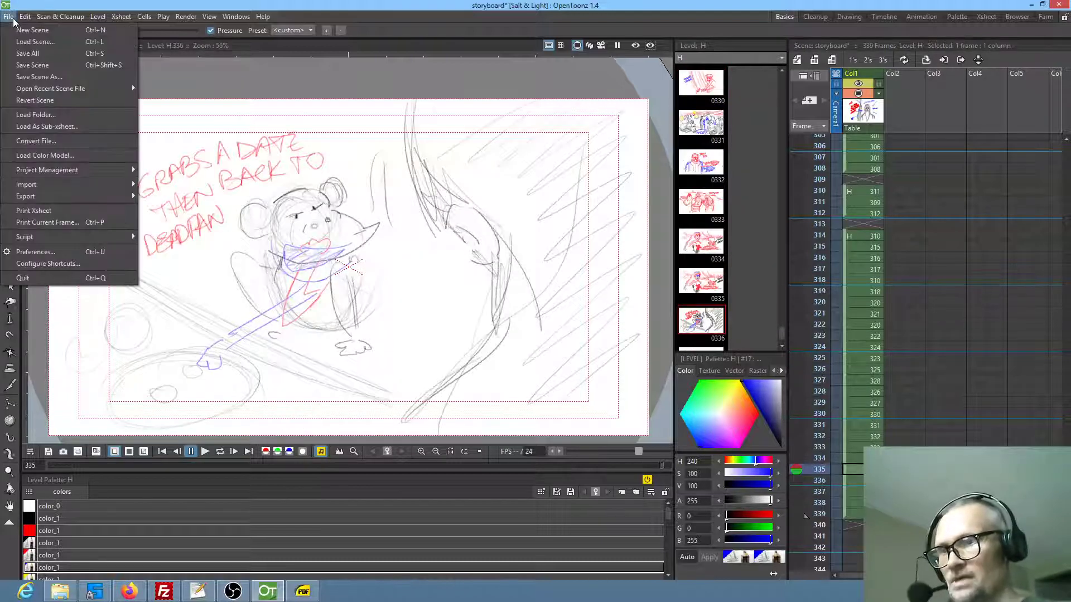
{"action": "left_click", "coordinate": [12, 53]}
{"action": "mouse_move", "coordinate": [239, 592]}
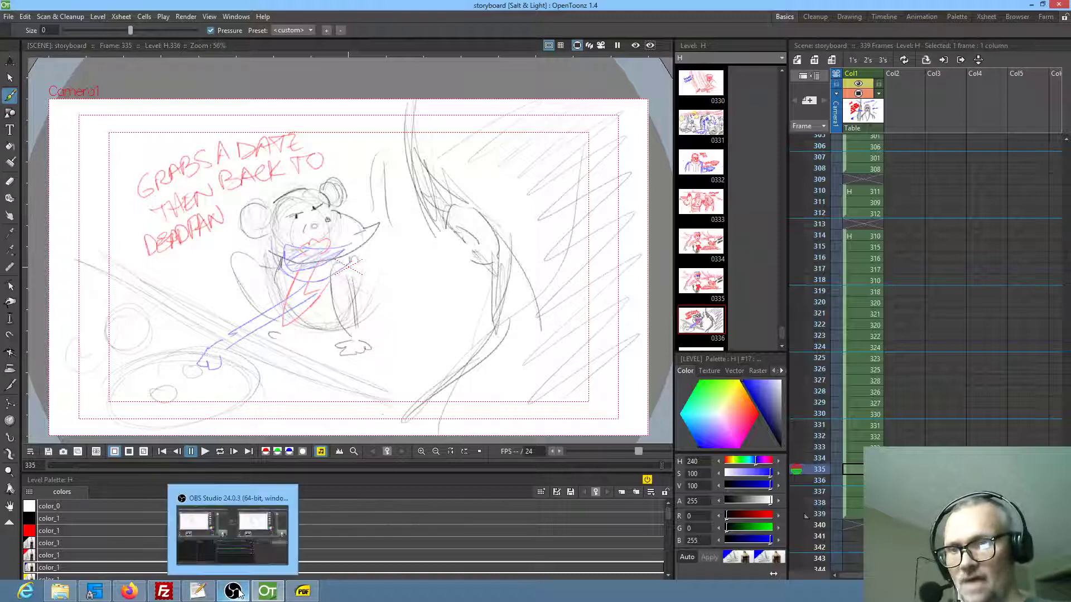